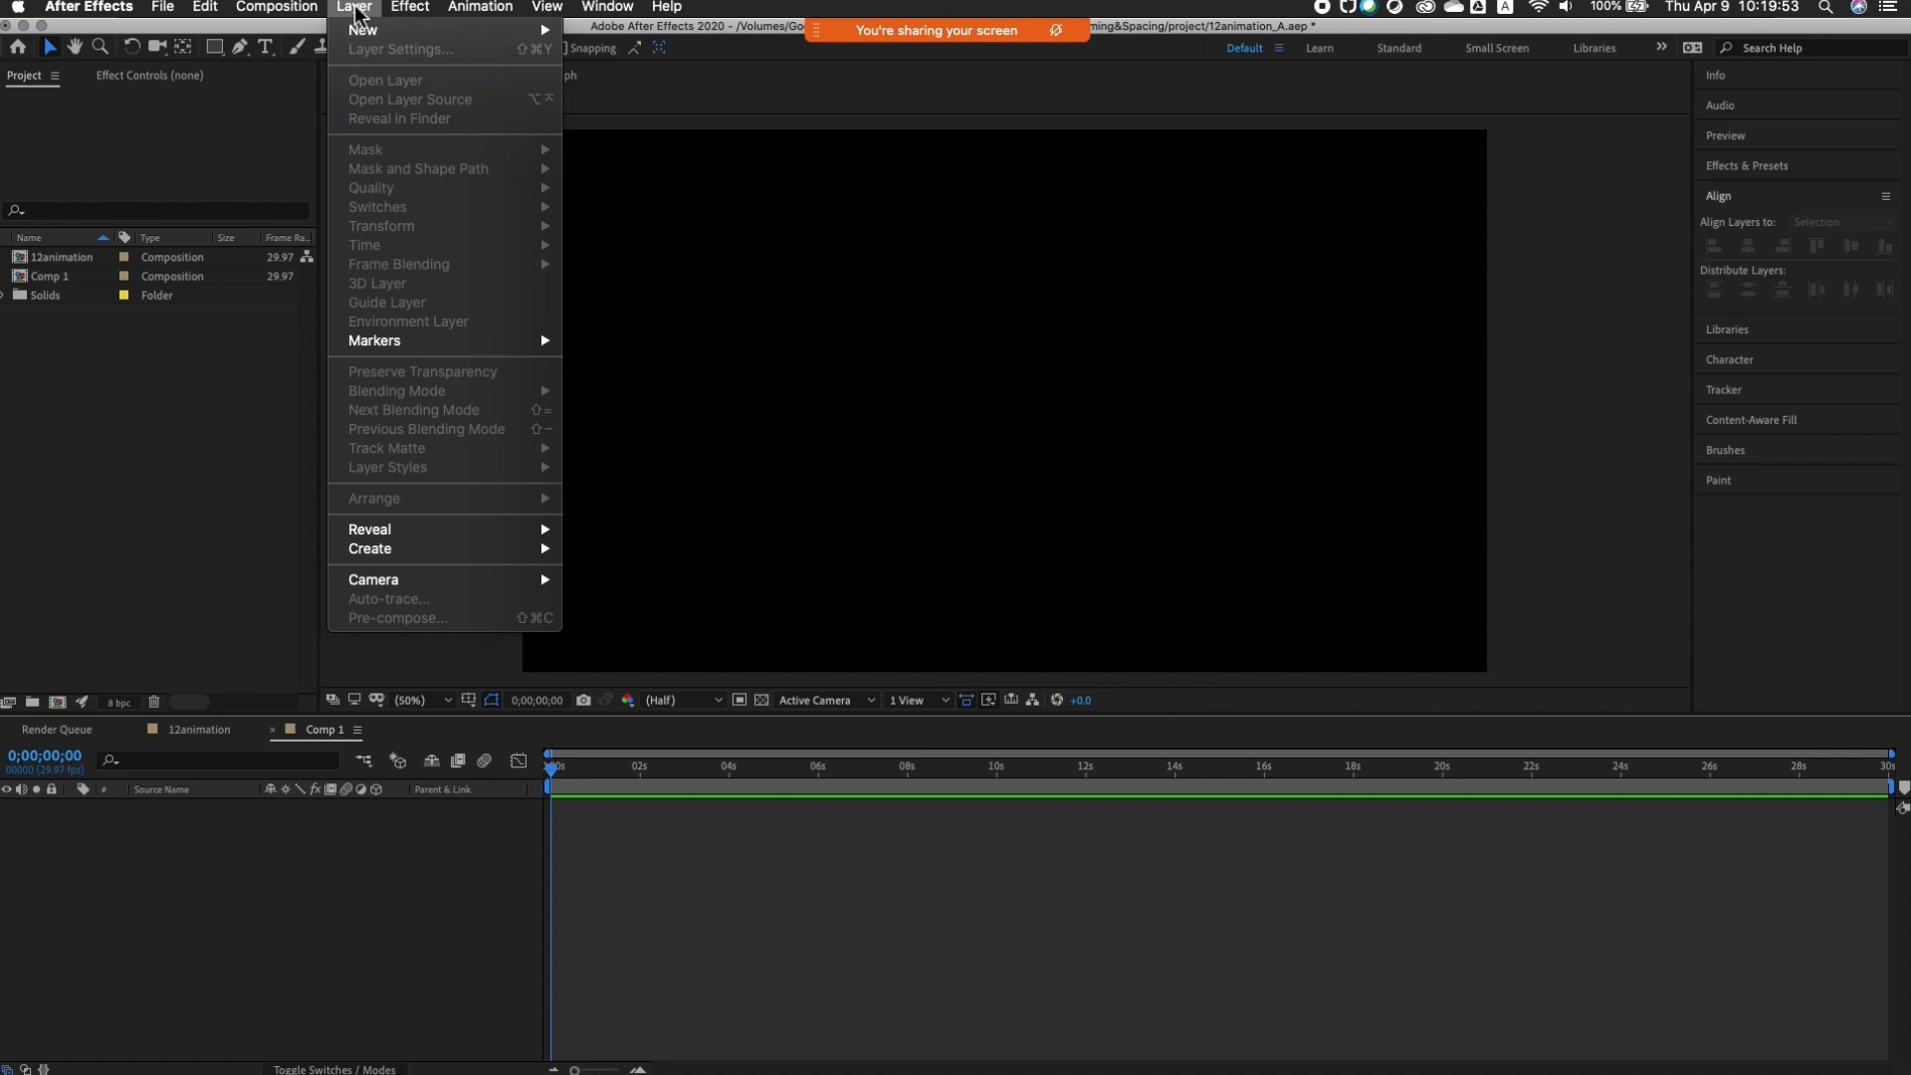
# Step: Create a new white (FFFFFF) solid layer measuring 1920 × 1080 px in Comp 1
pyautogui.moveTo(364, 35)
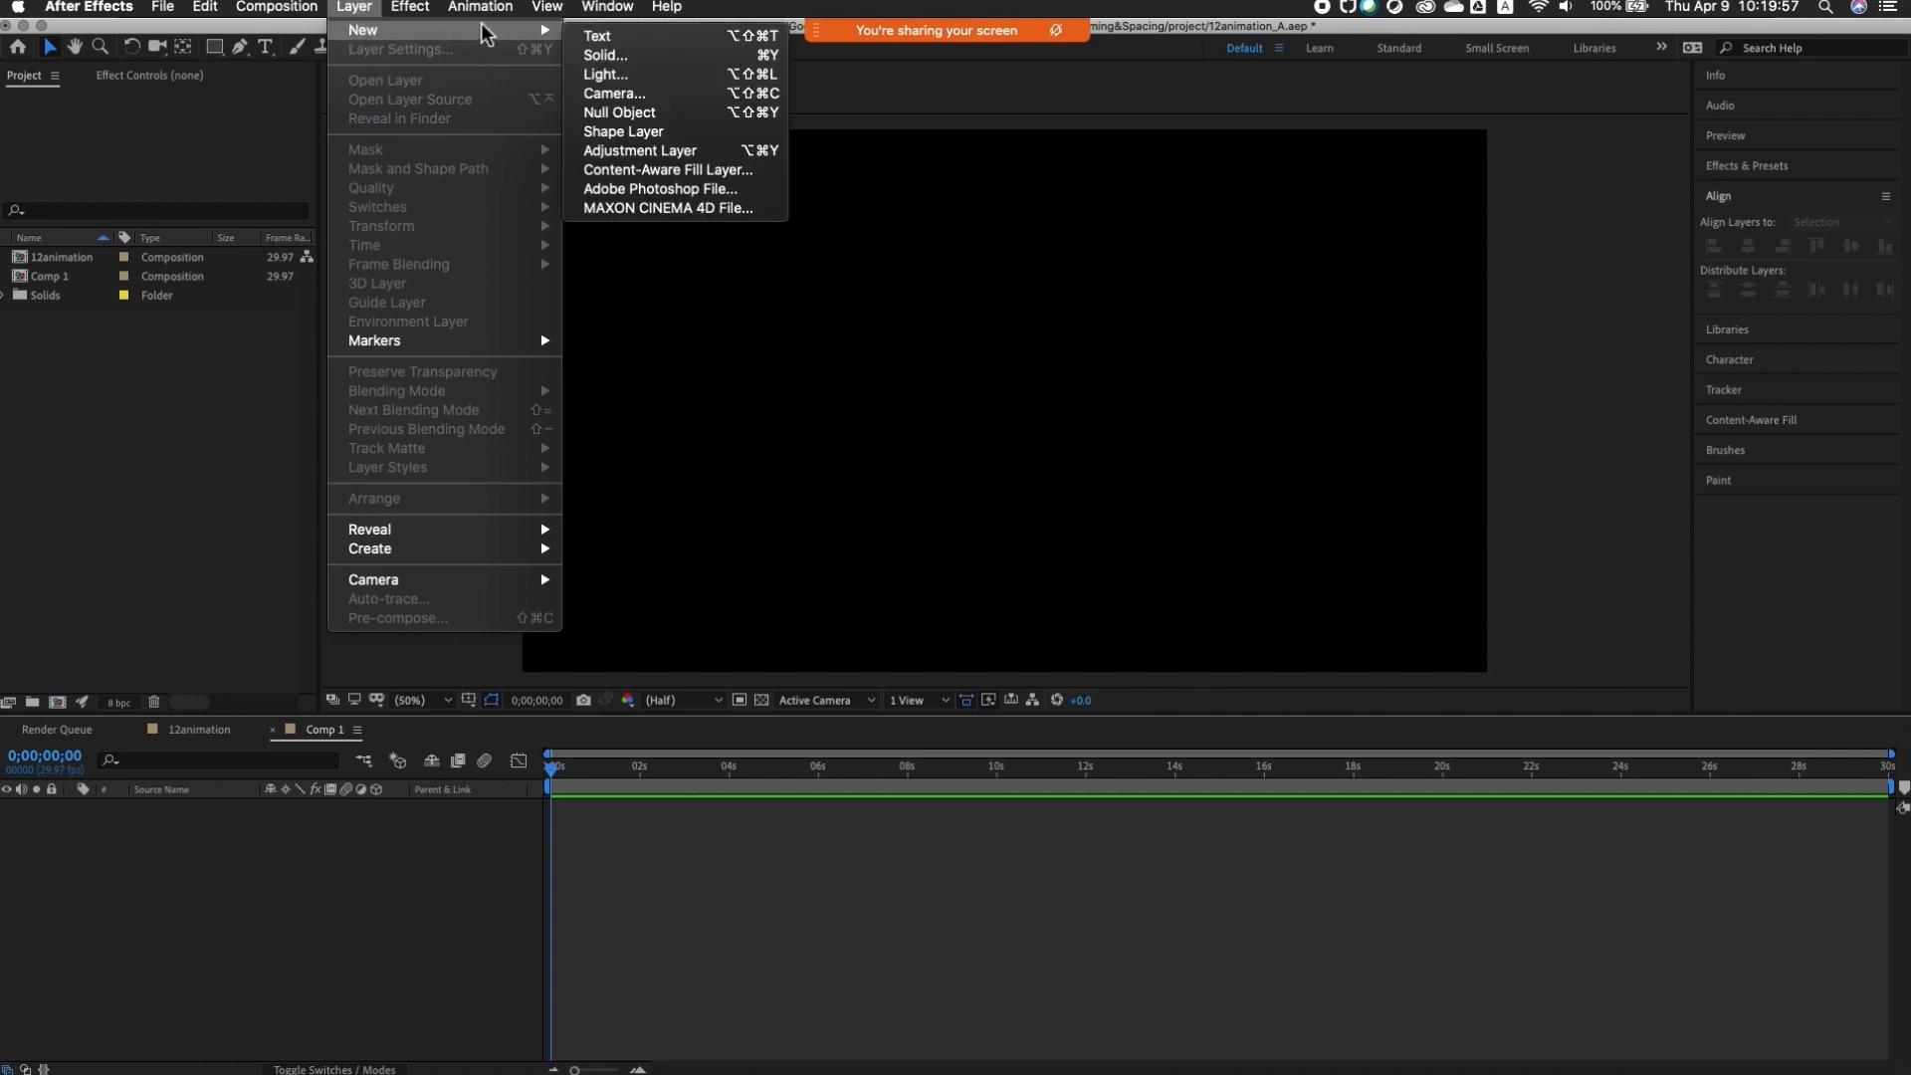
pyautogui.click(634, 58)
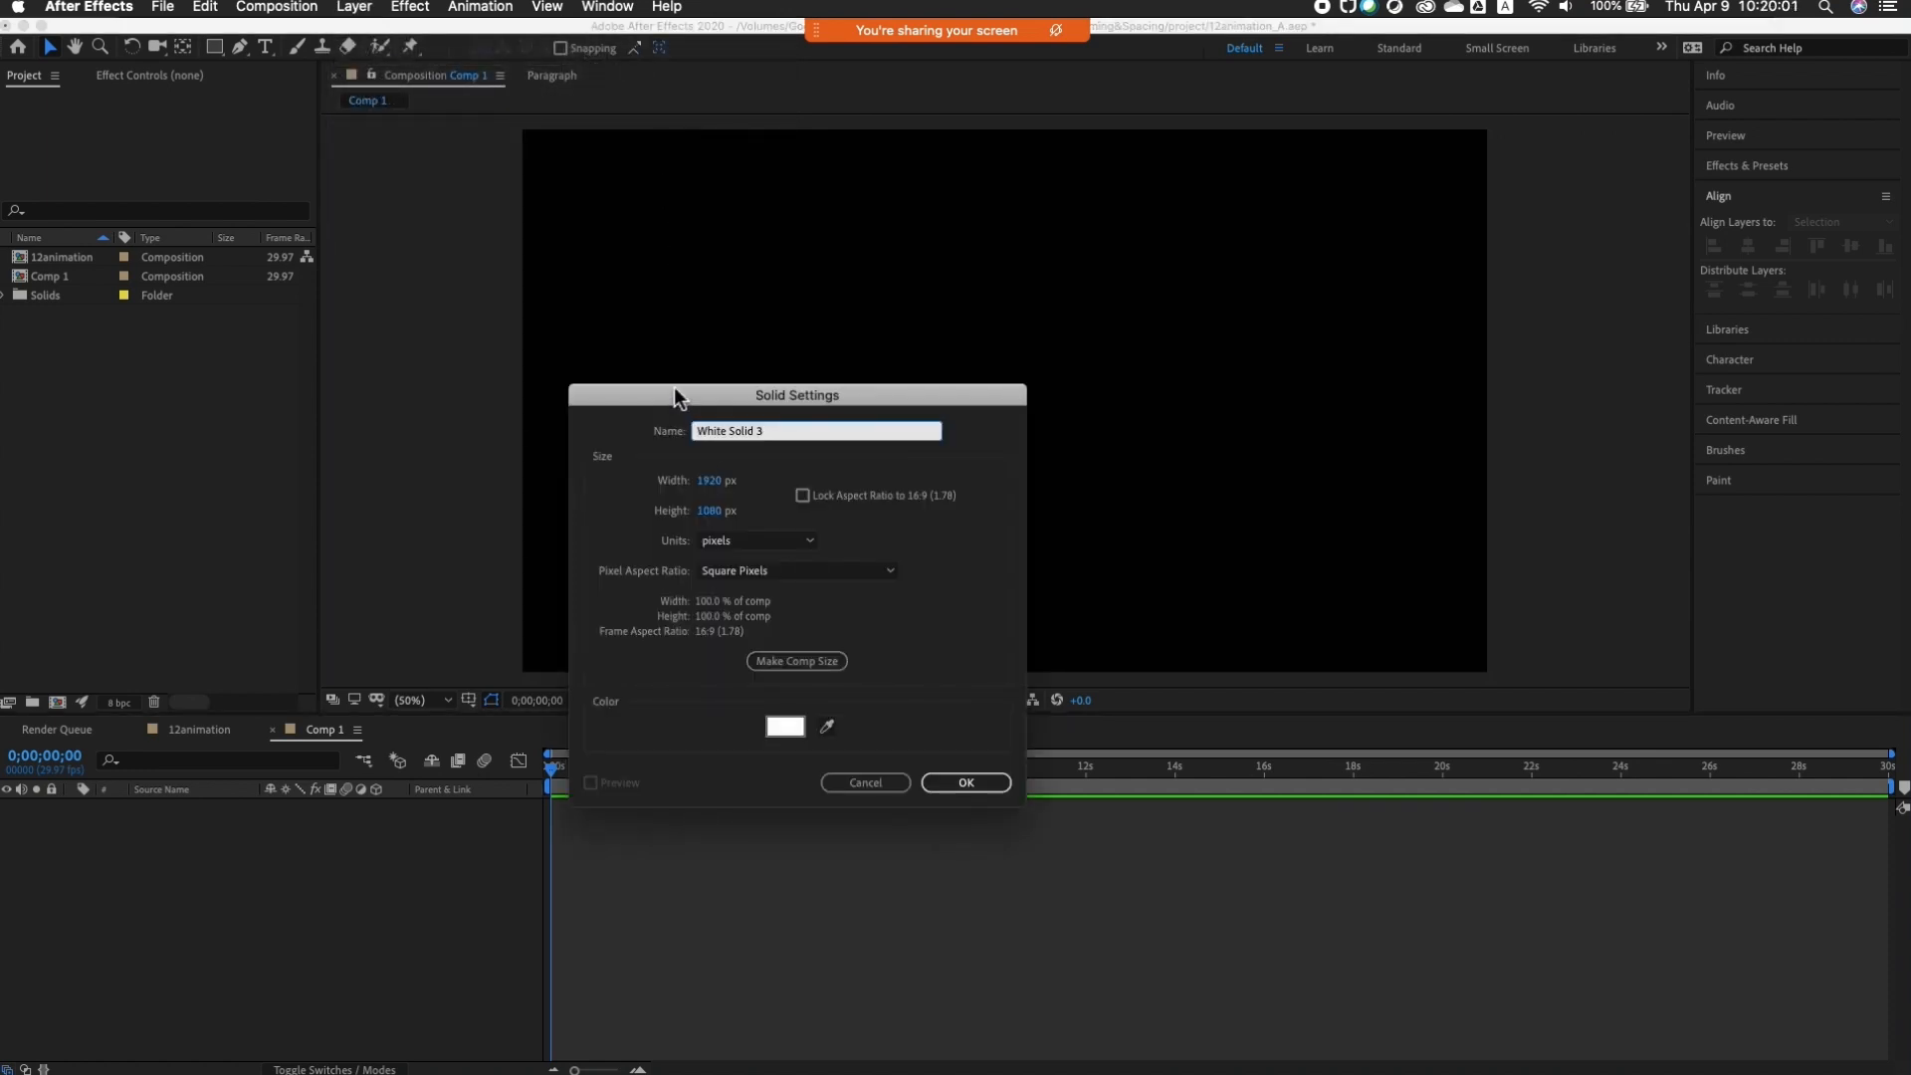
pyautogui.moveTo(676, 396); pyautogui.dragTo(710, 377)
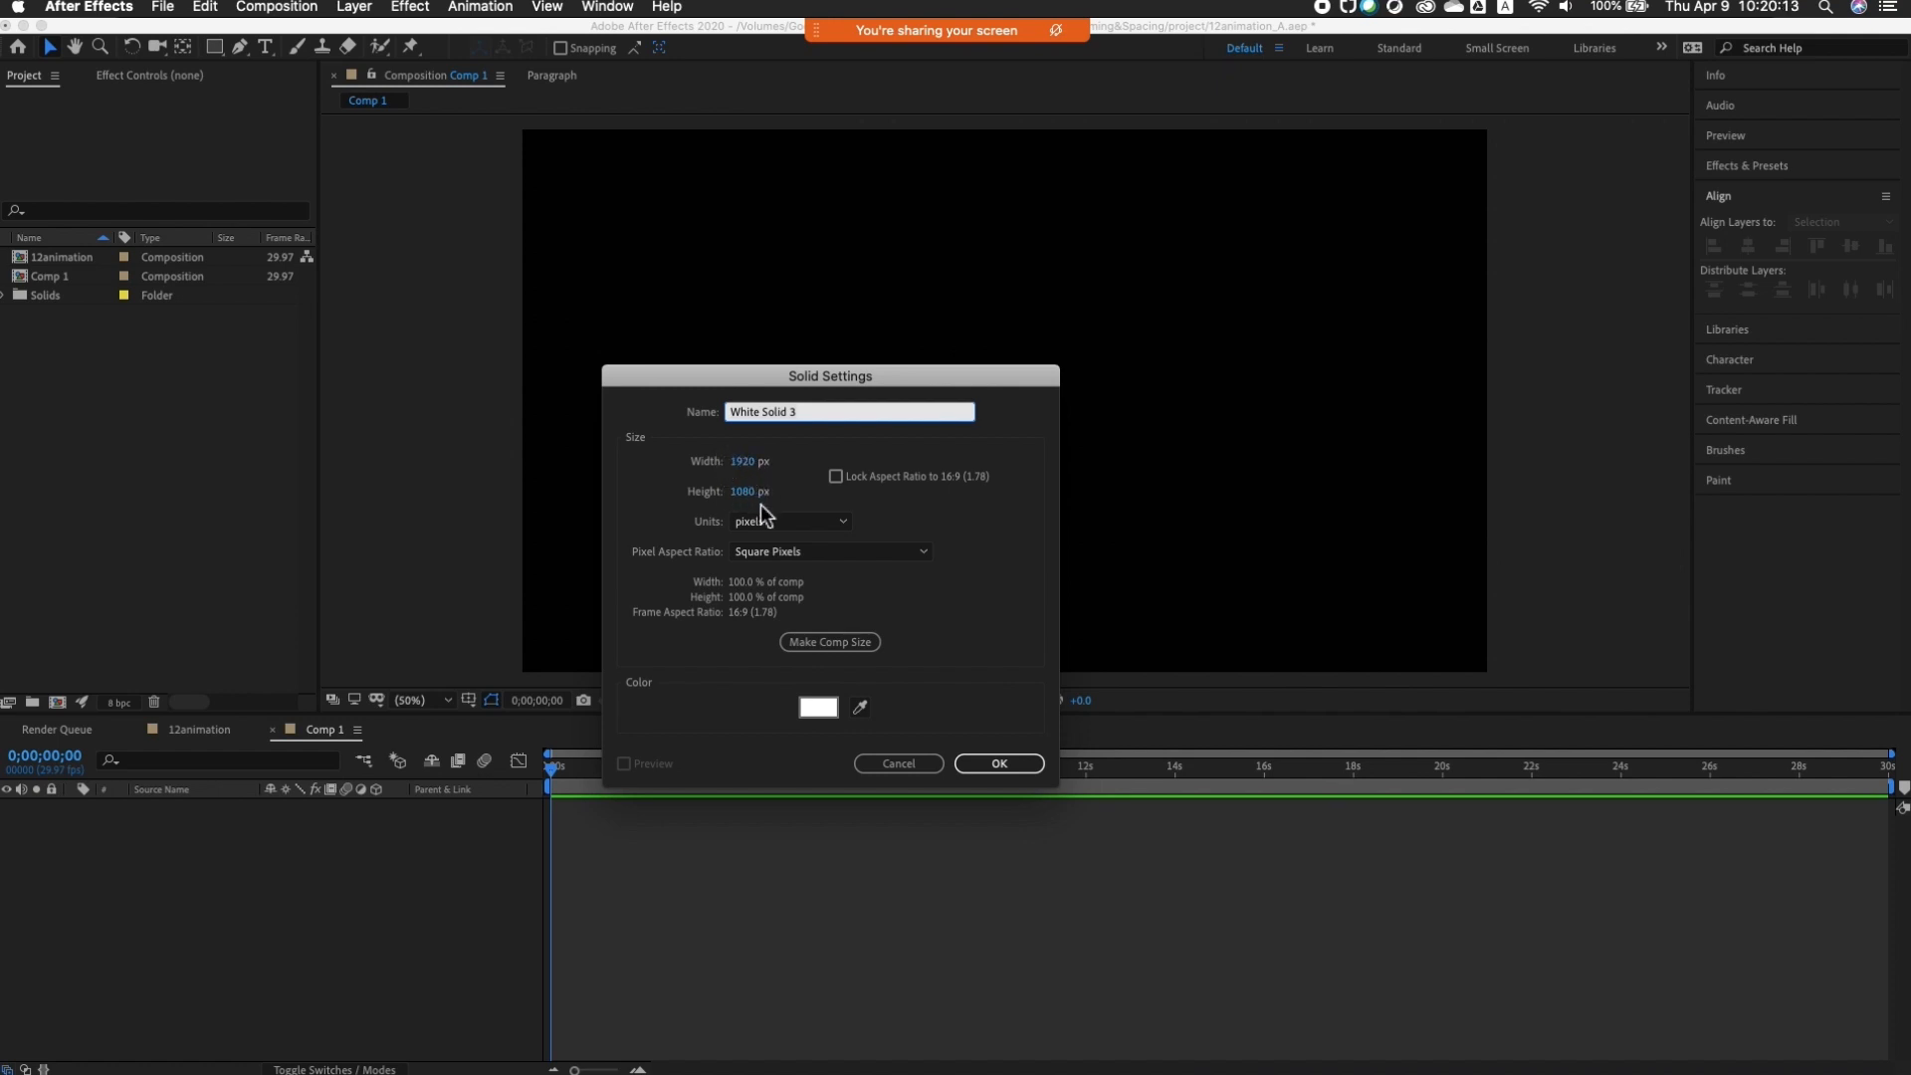
pyautogui.click(819, 707)
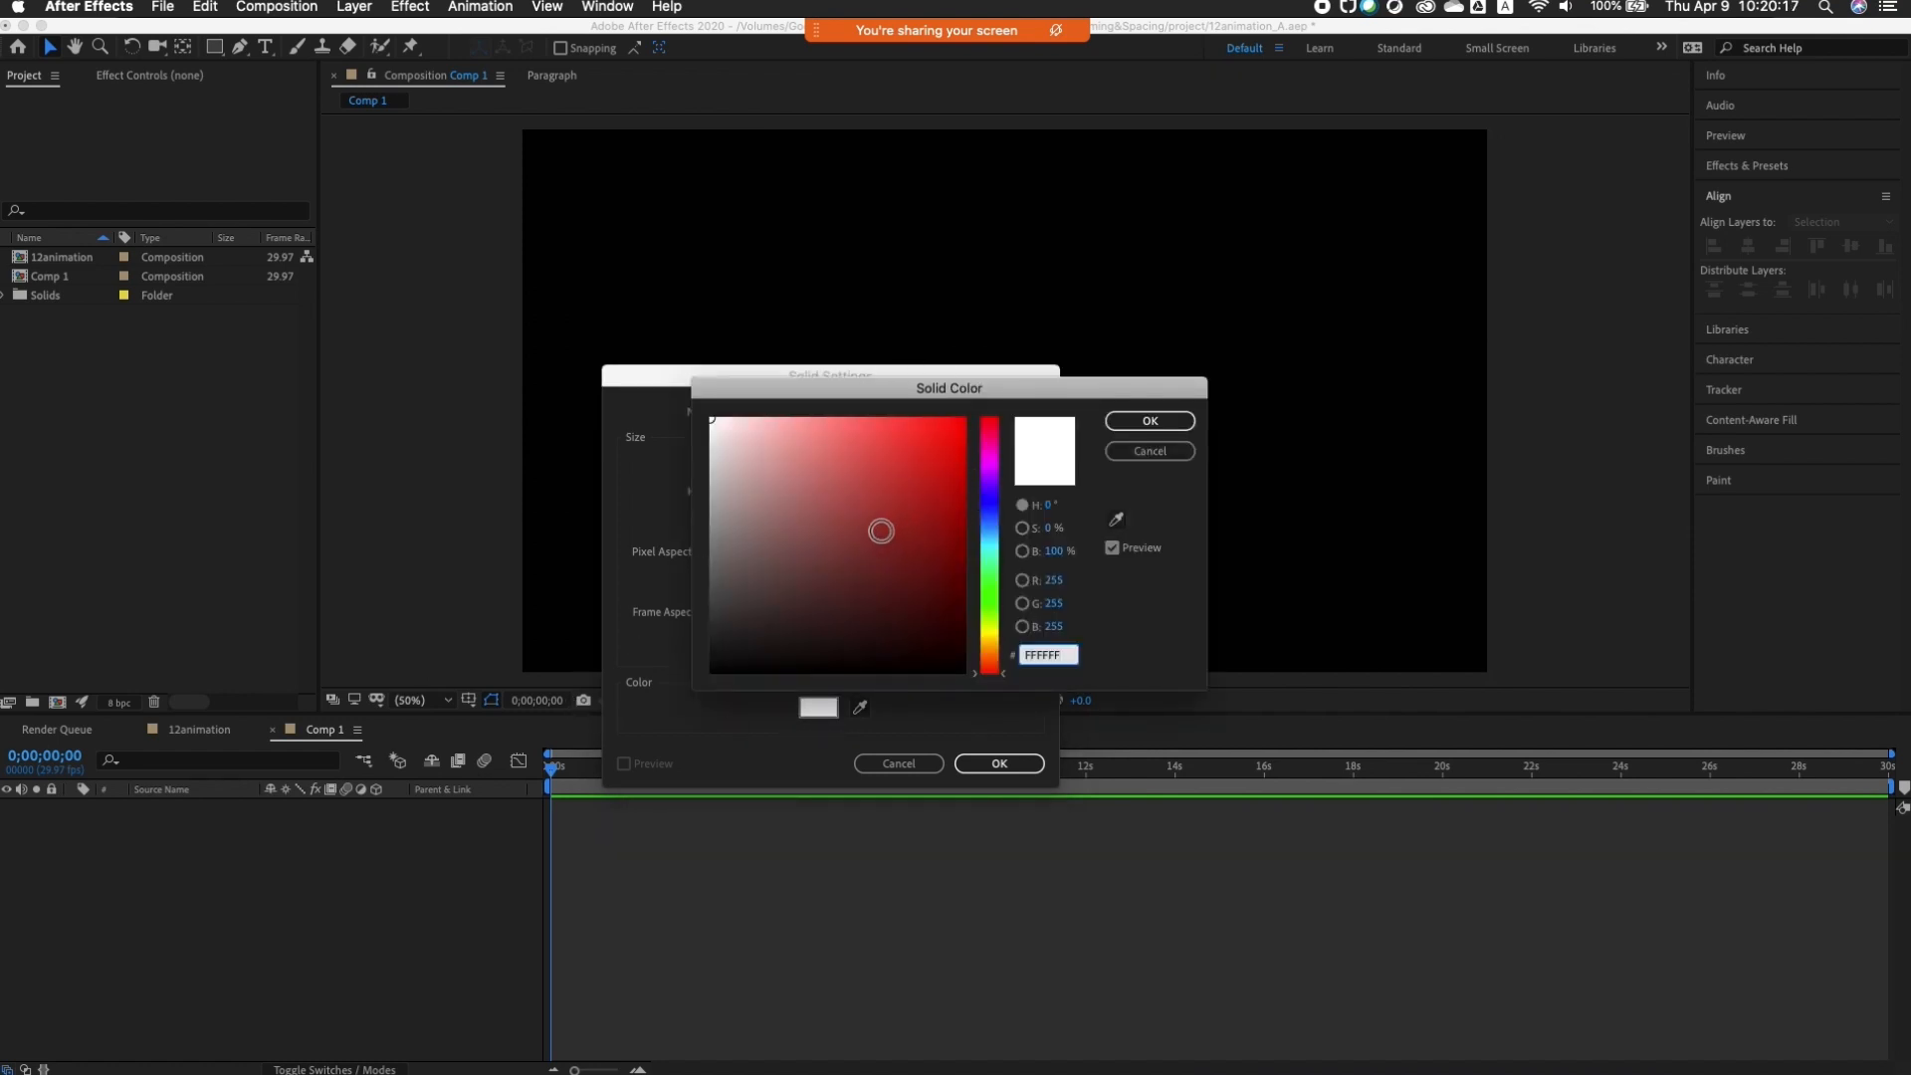
pyautogui.moveTo(954, 426); pyautogui.dragTo(705, 412)
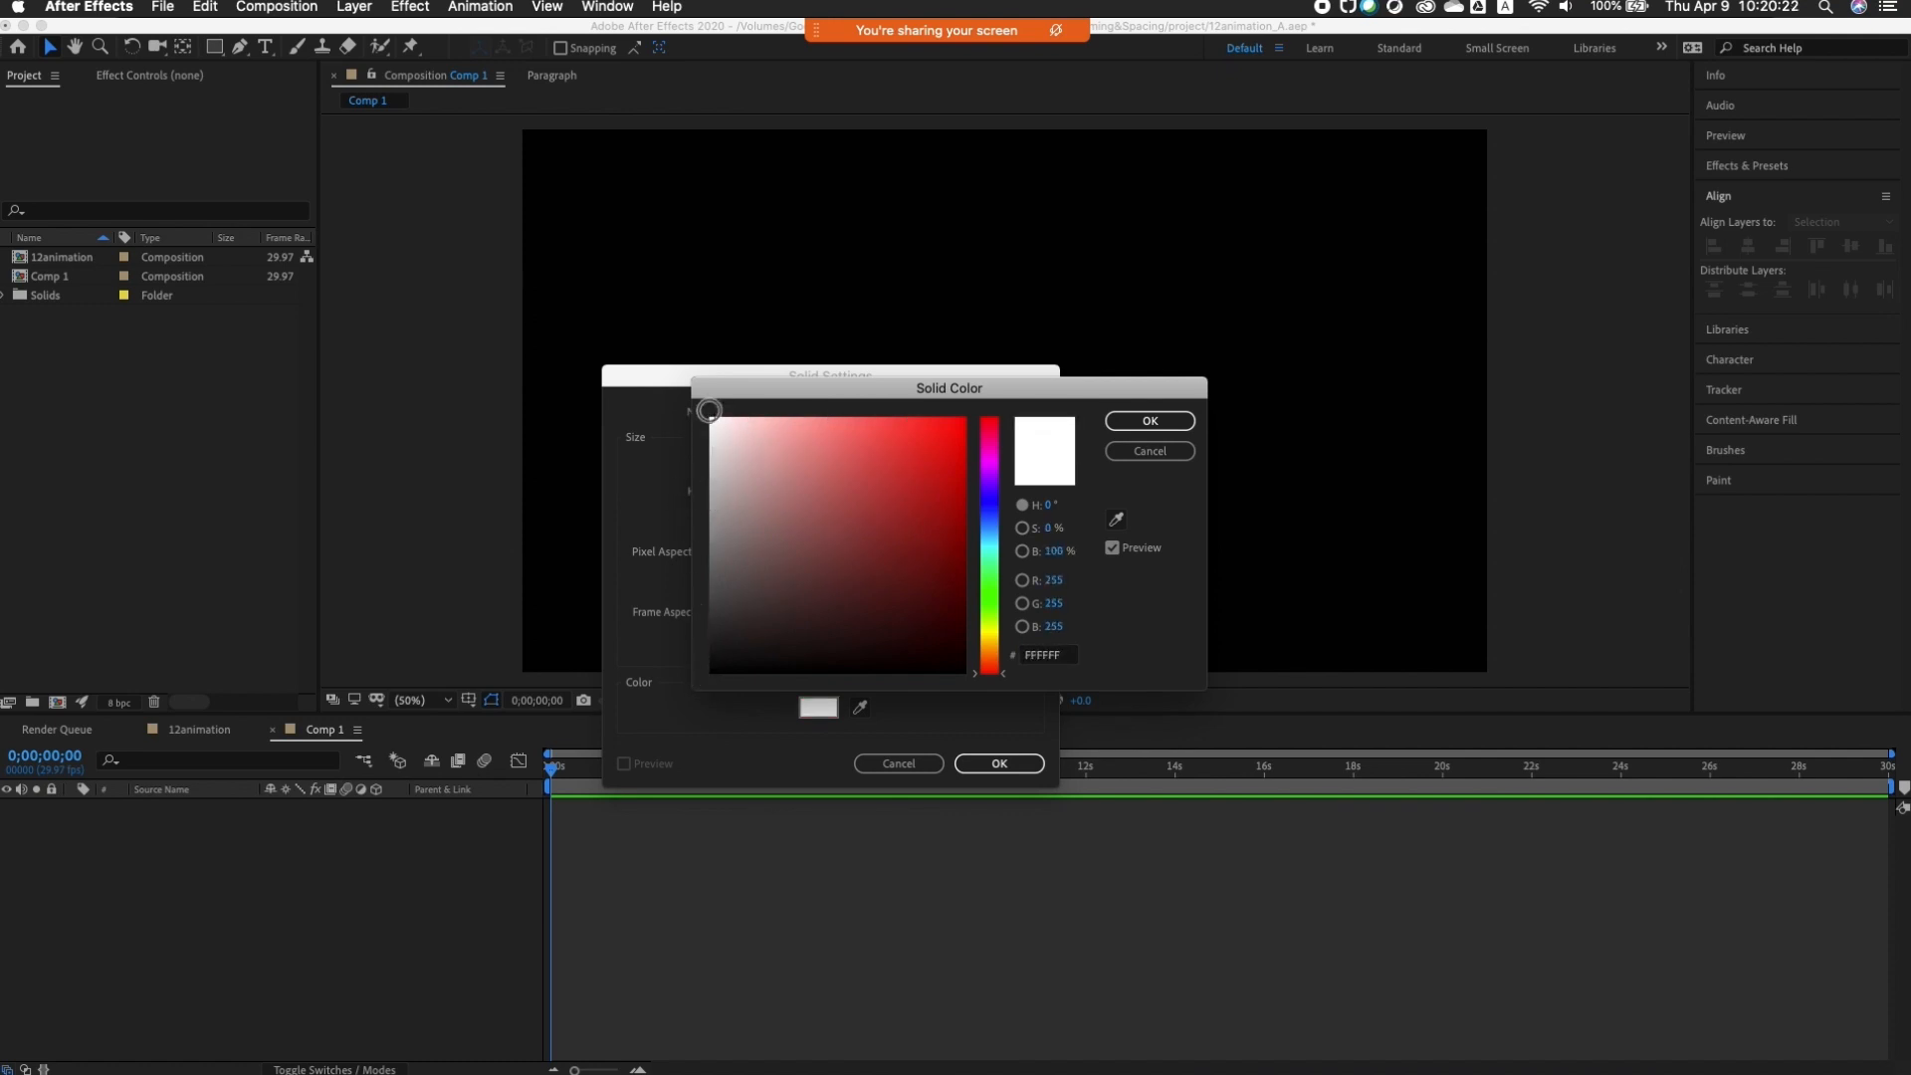
pyautogui.click(1147, 421)
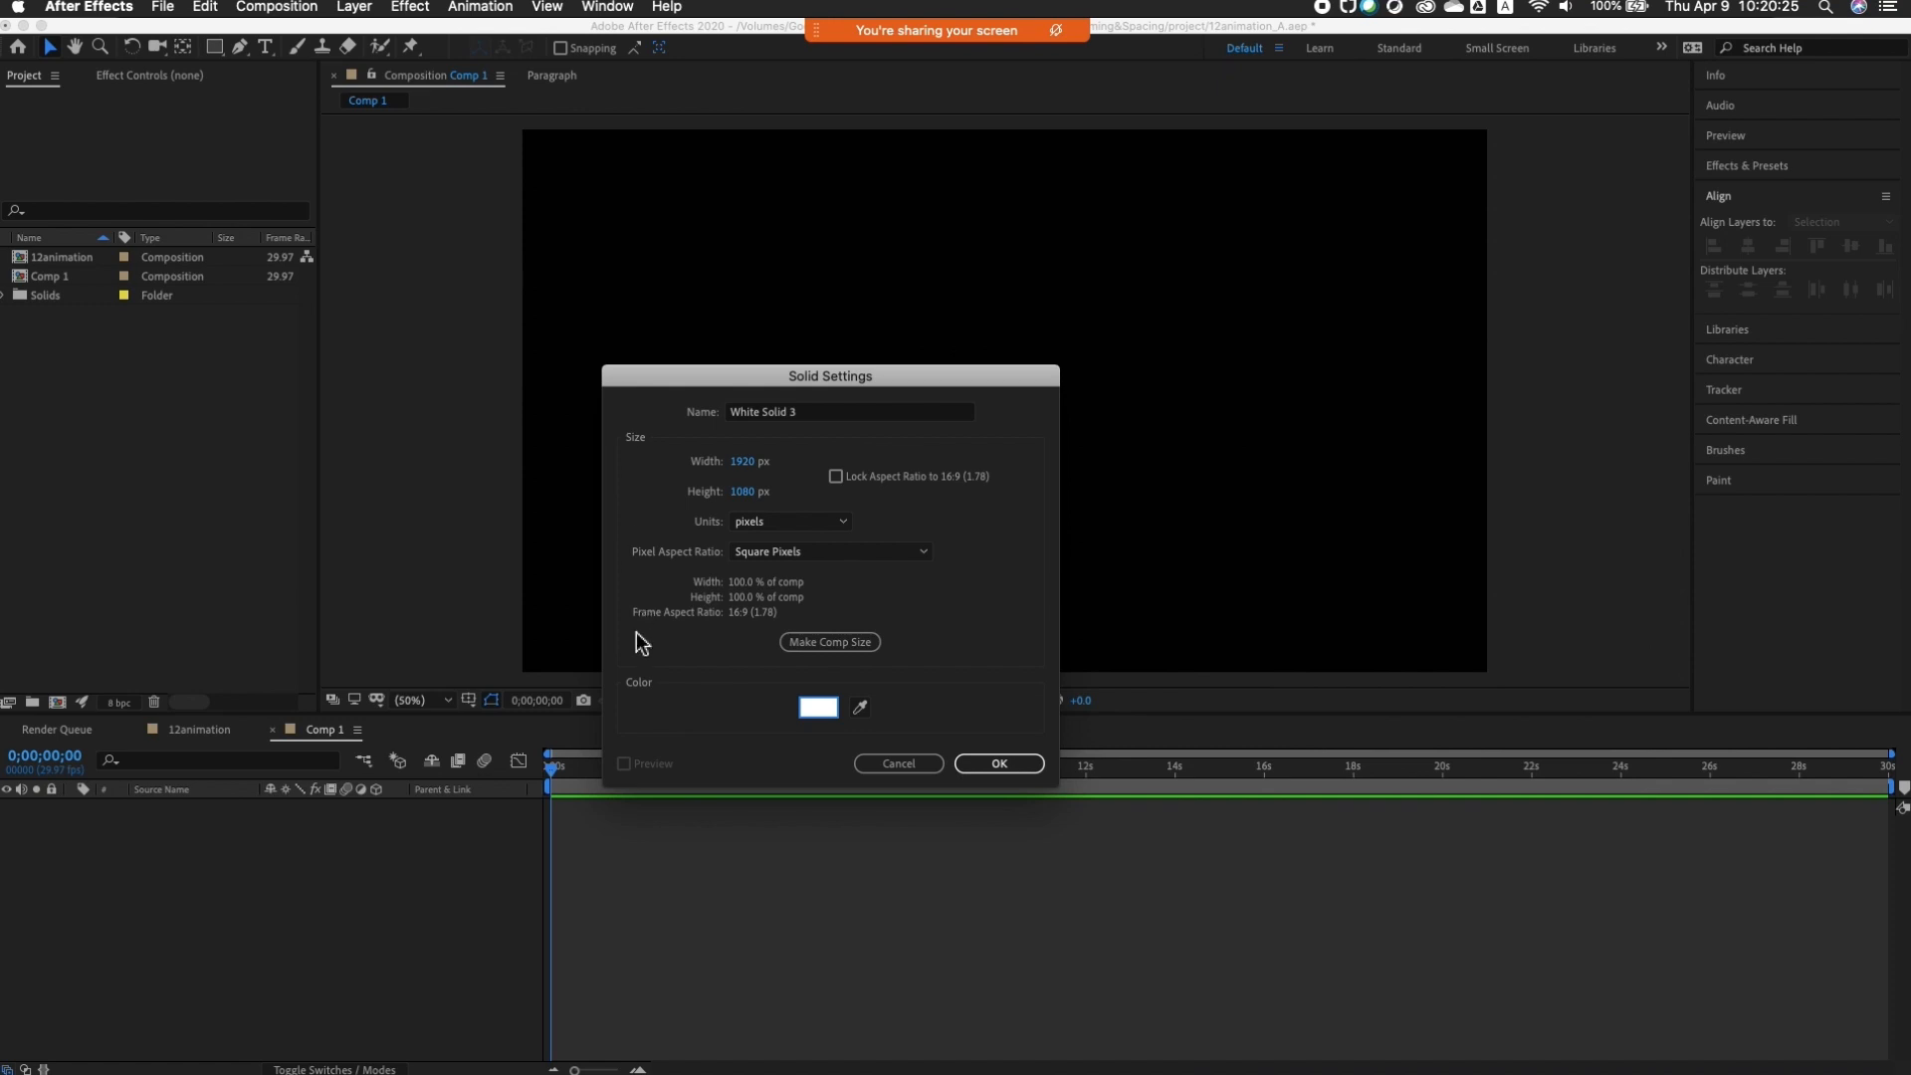
pyautogui.click(1016, 768)
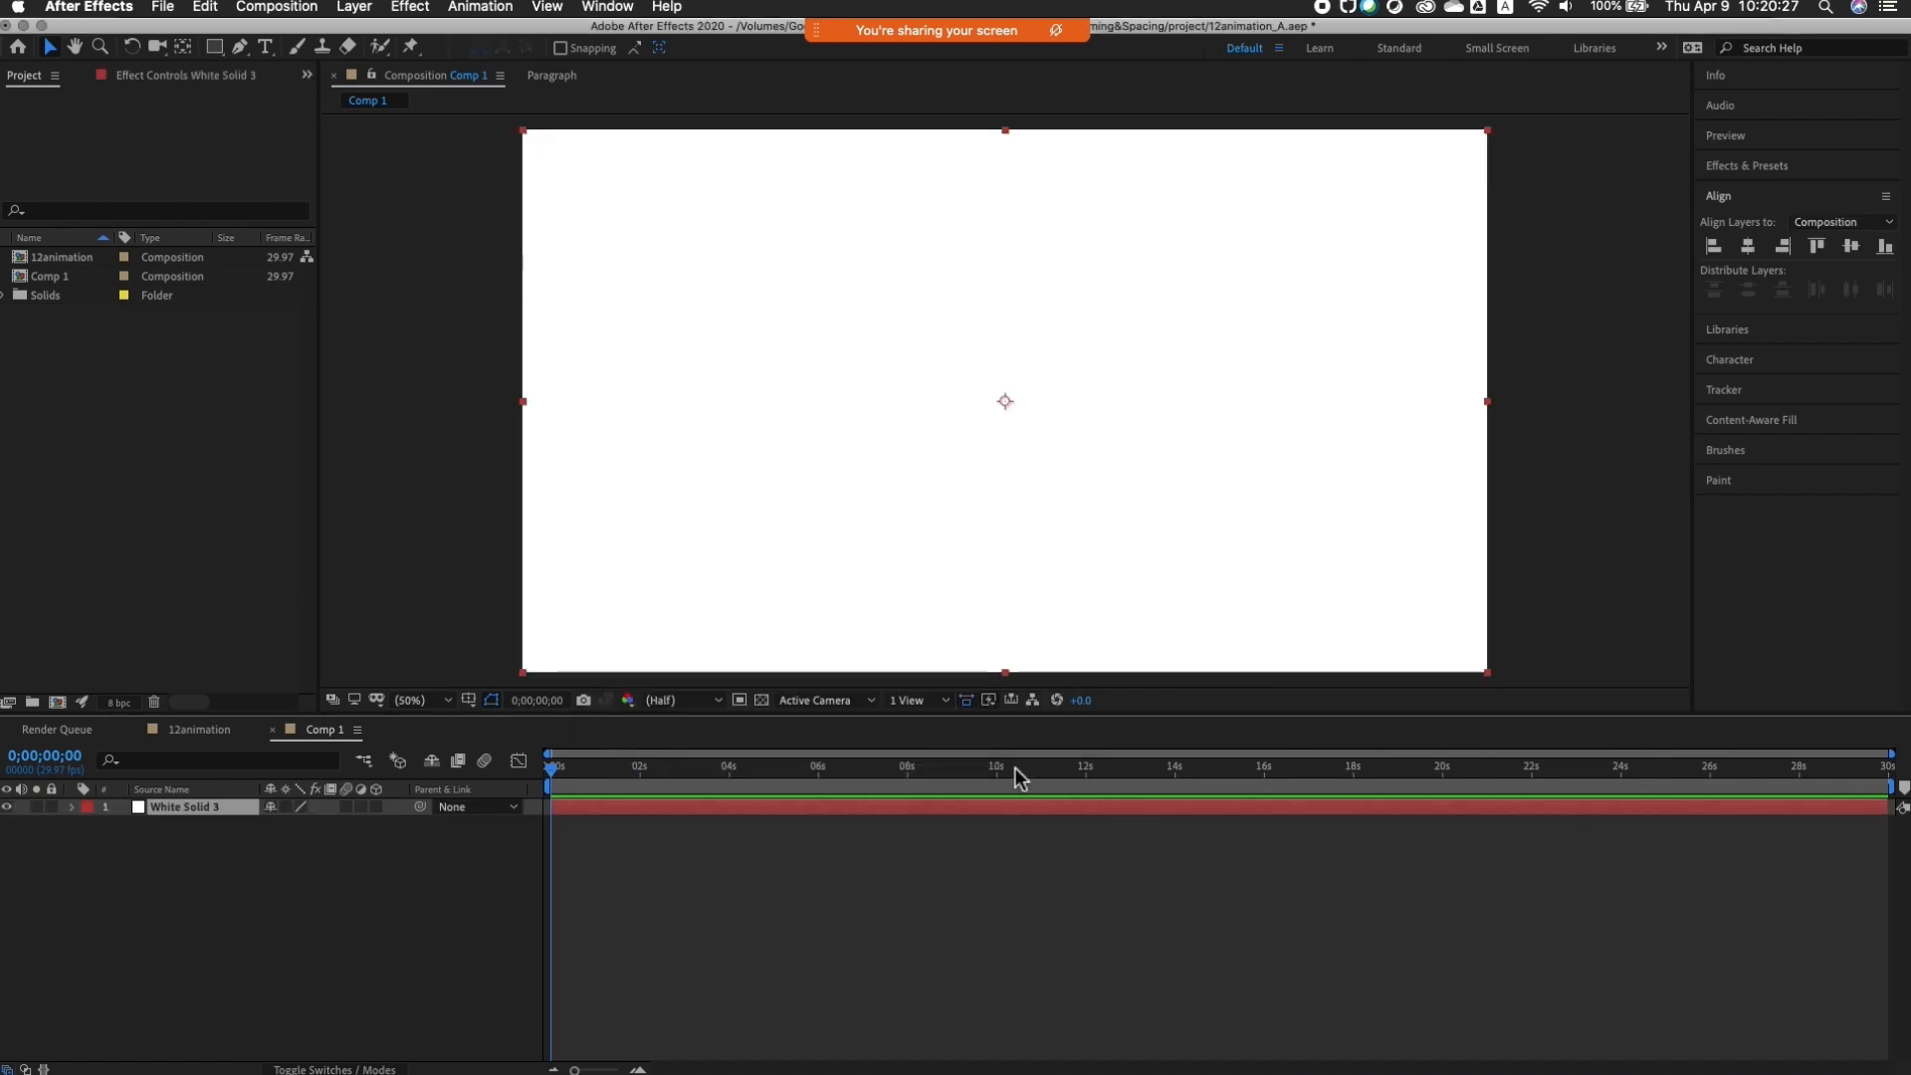
# Step: Rename the white solid layer to "sky"
pyautogui.moveTo(554, 768); pyautogui.dragTo(898, 767)
pyautogui.moveTo(782, 775); pyautogui.dragTo(528, 804)
pyautogui.rightClick(207, 812)
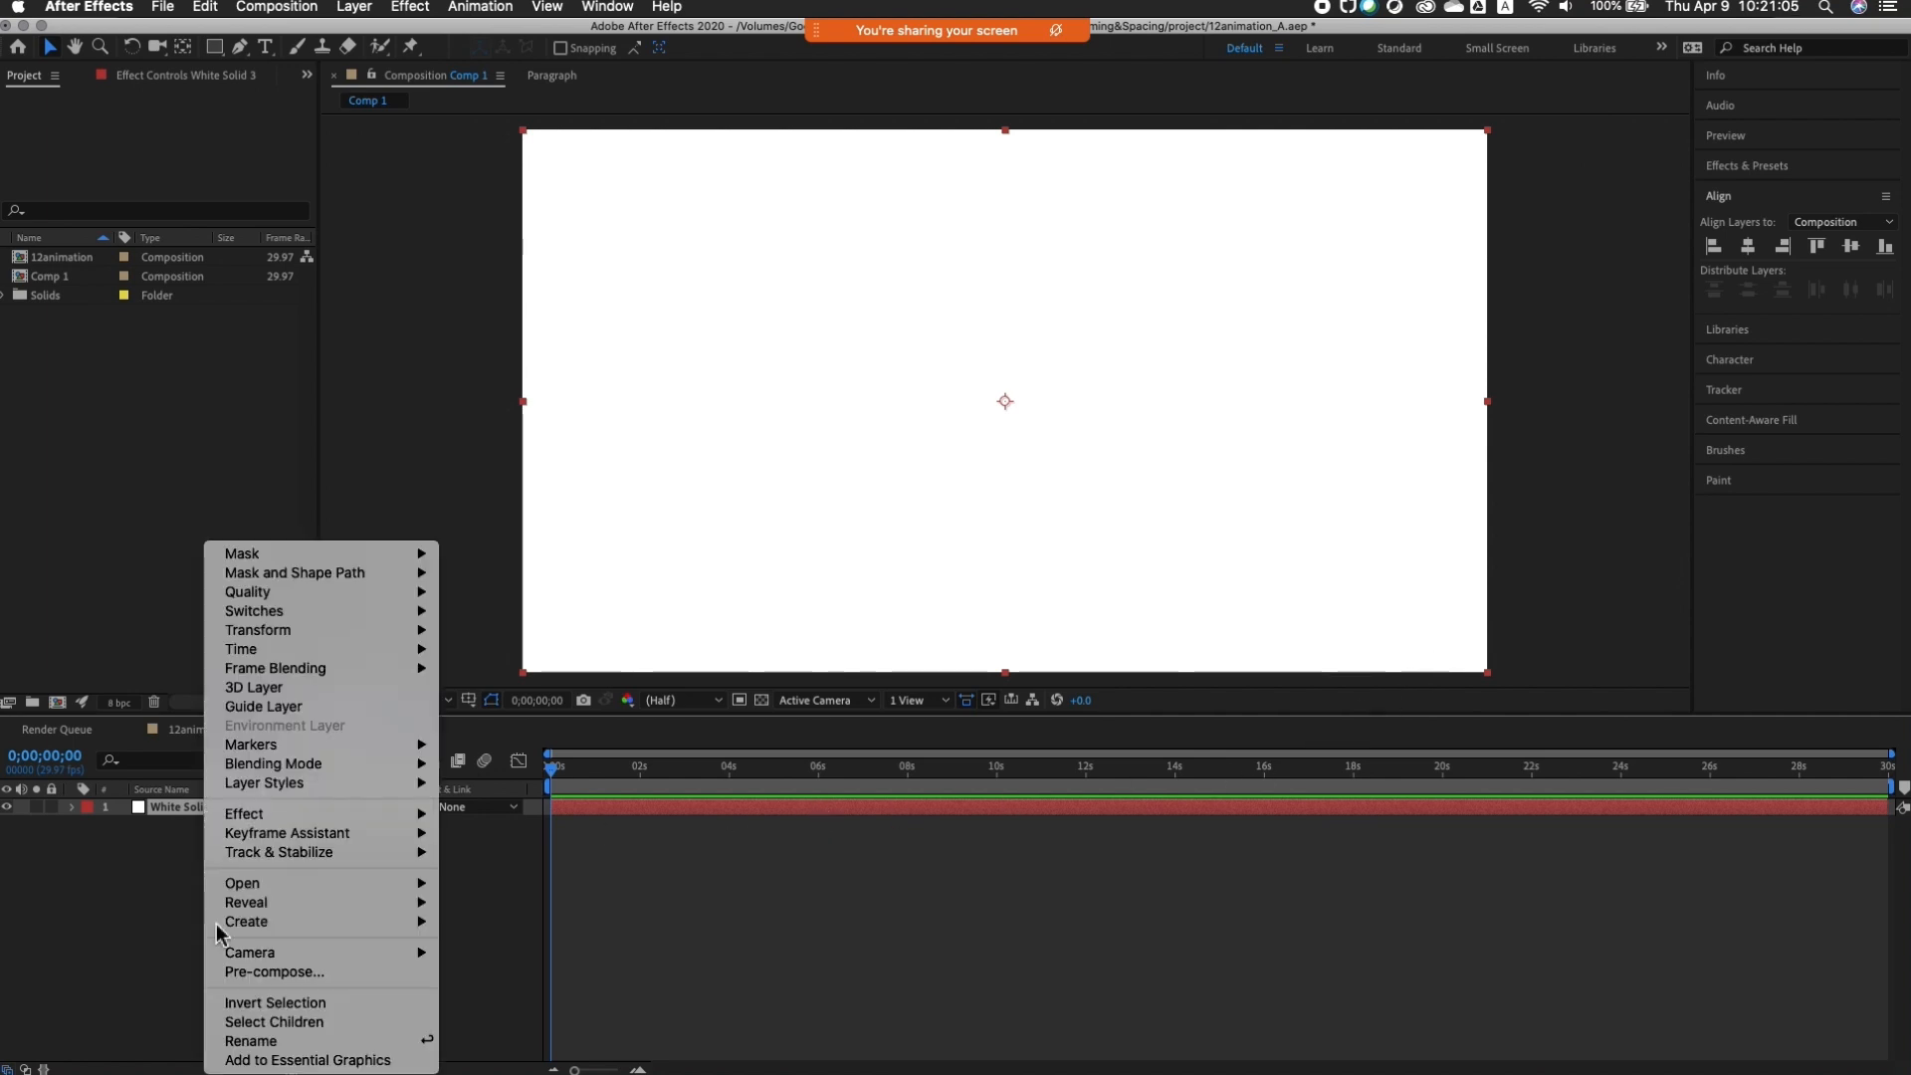
pyautogui.click(251, 1041)
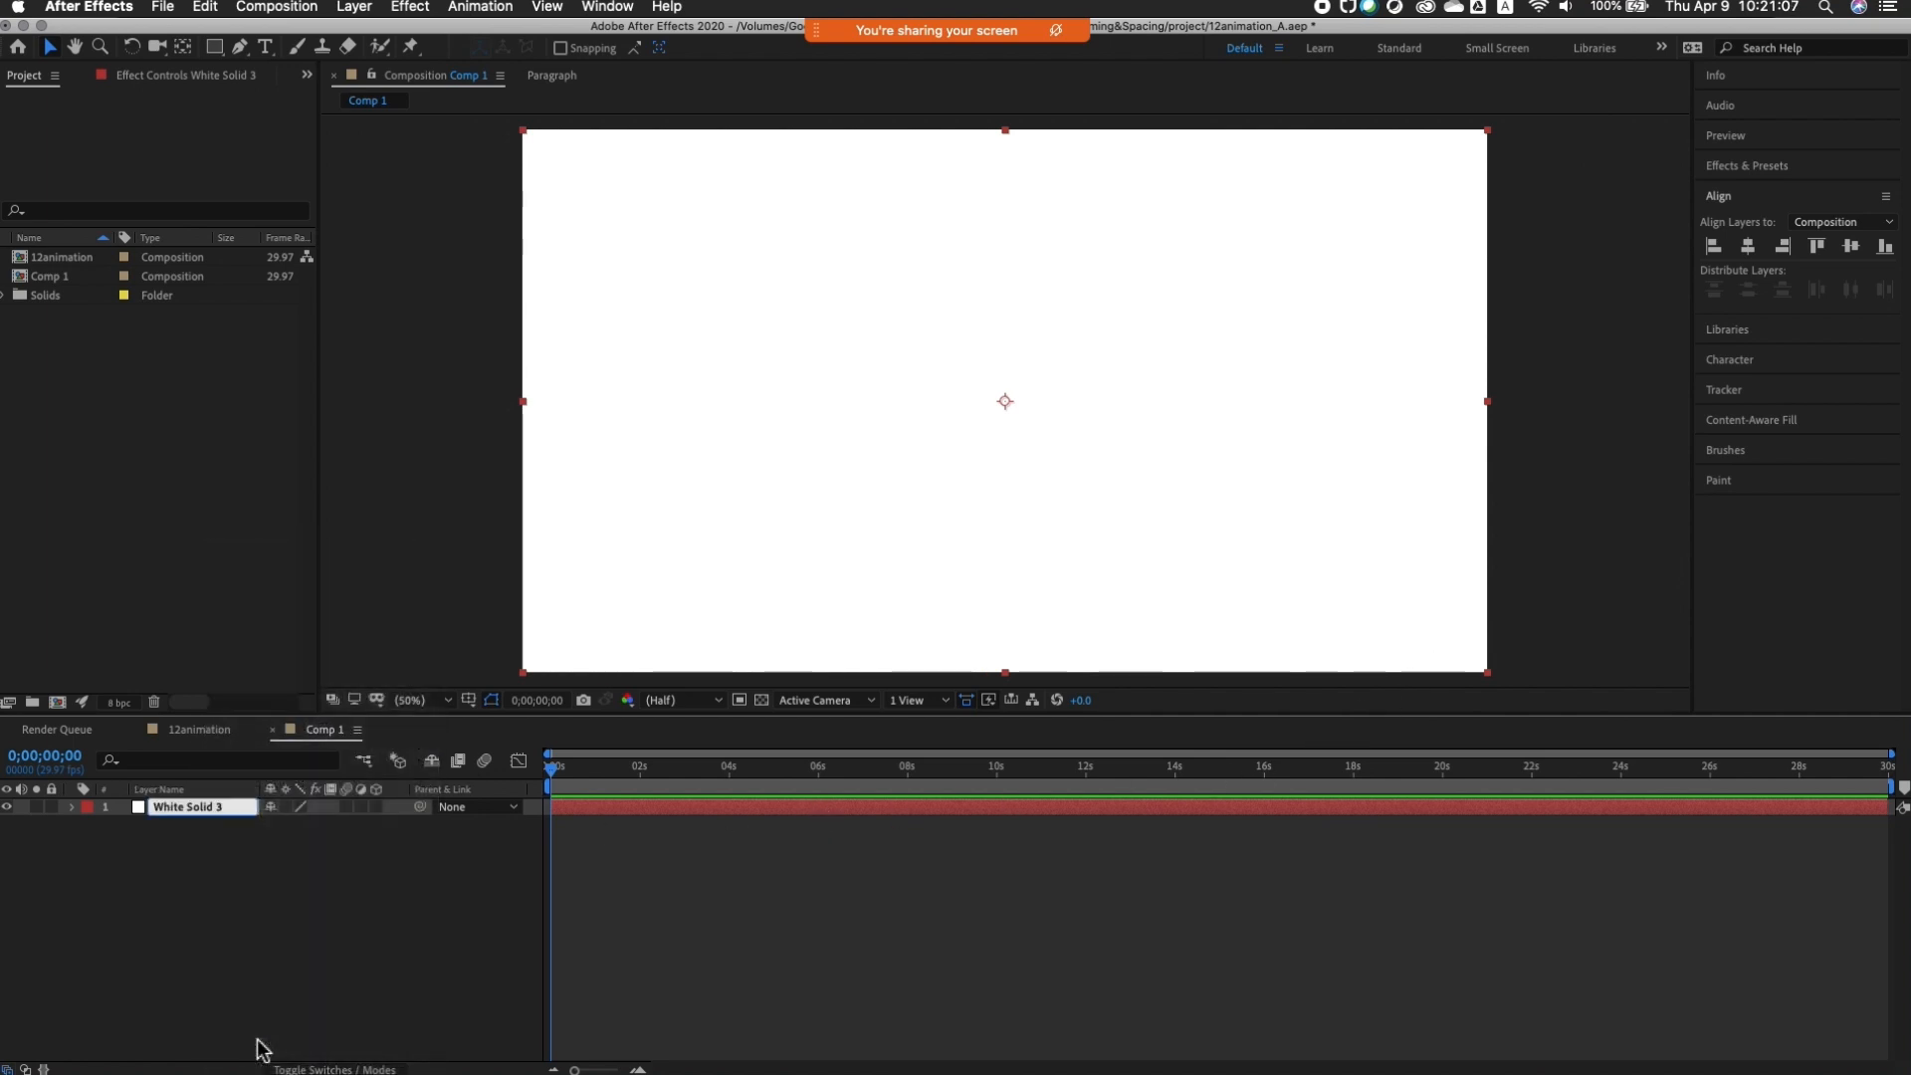
pyautogui.write('b')
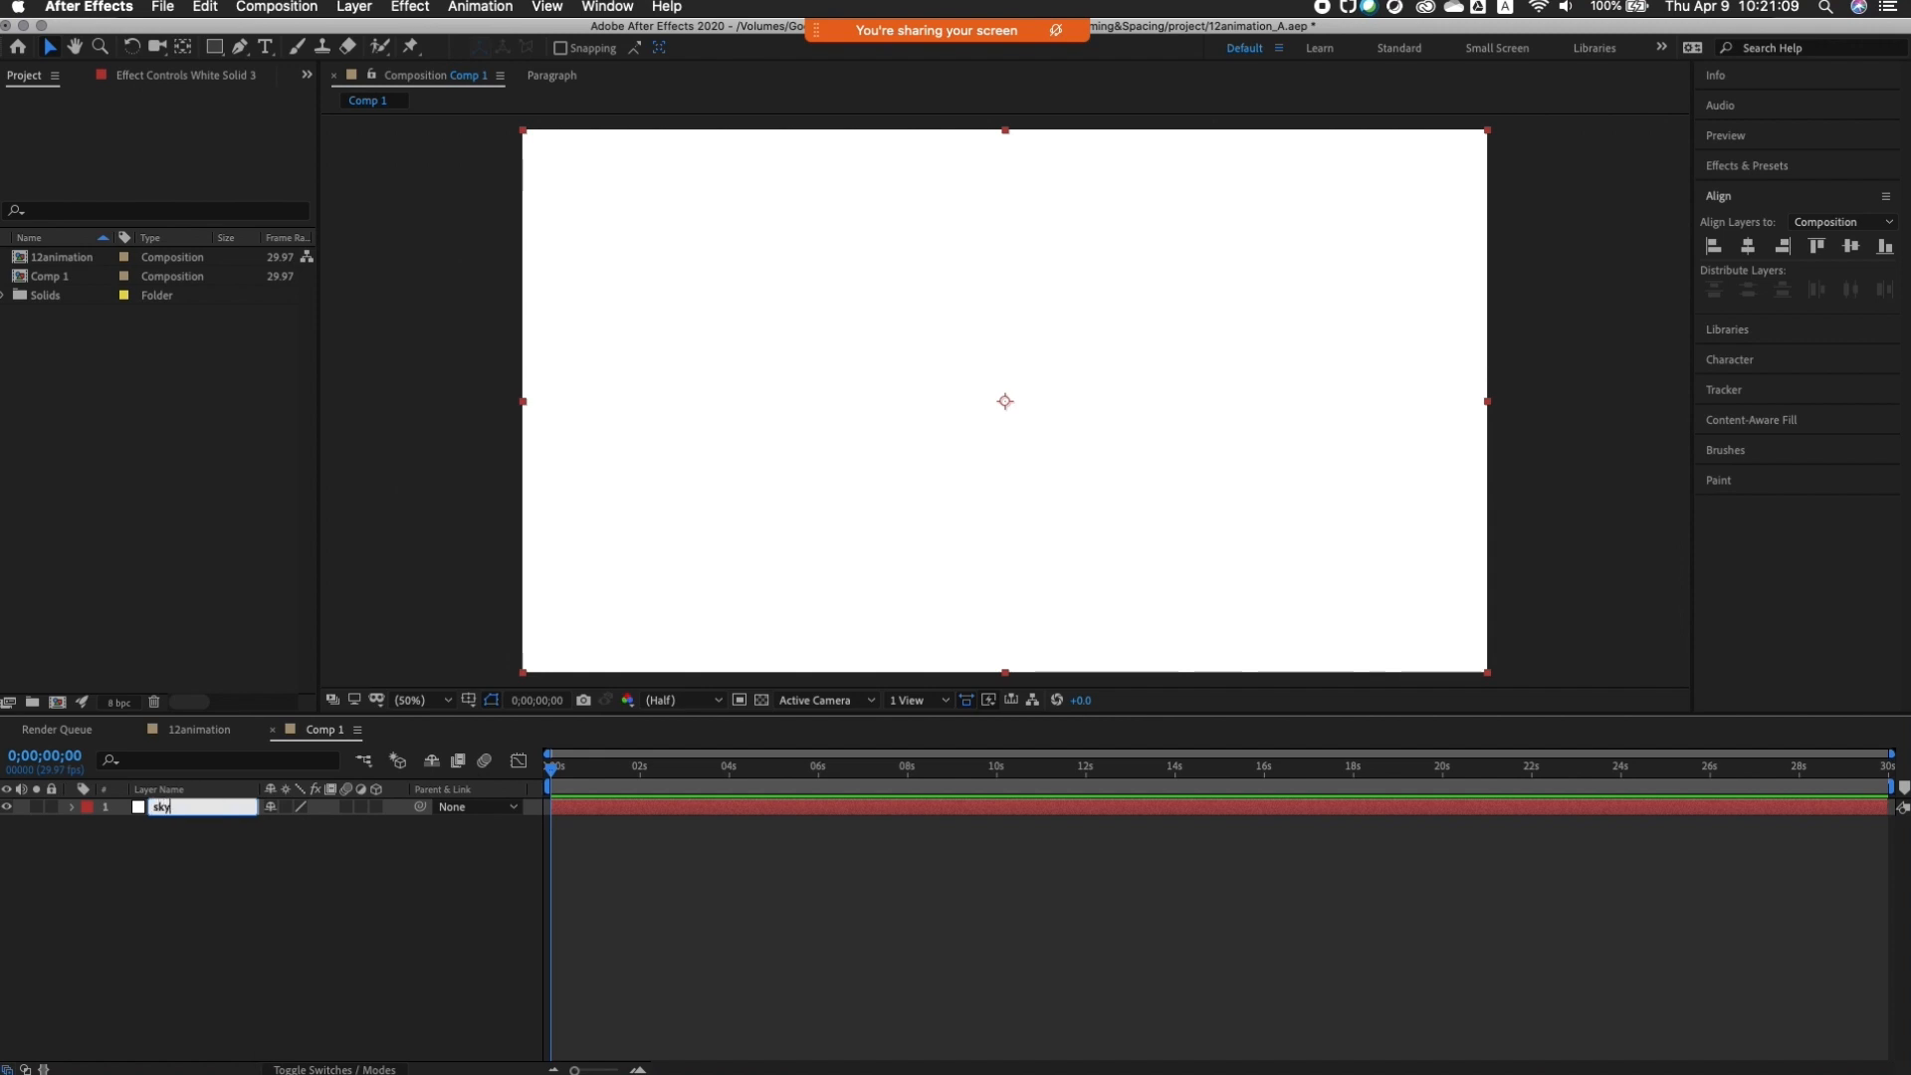
pyautogui.write('ky')
pyautogui.press('Return')
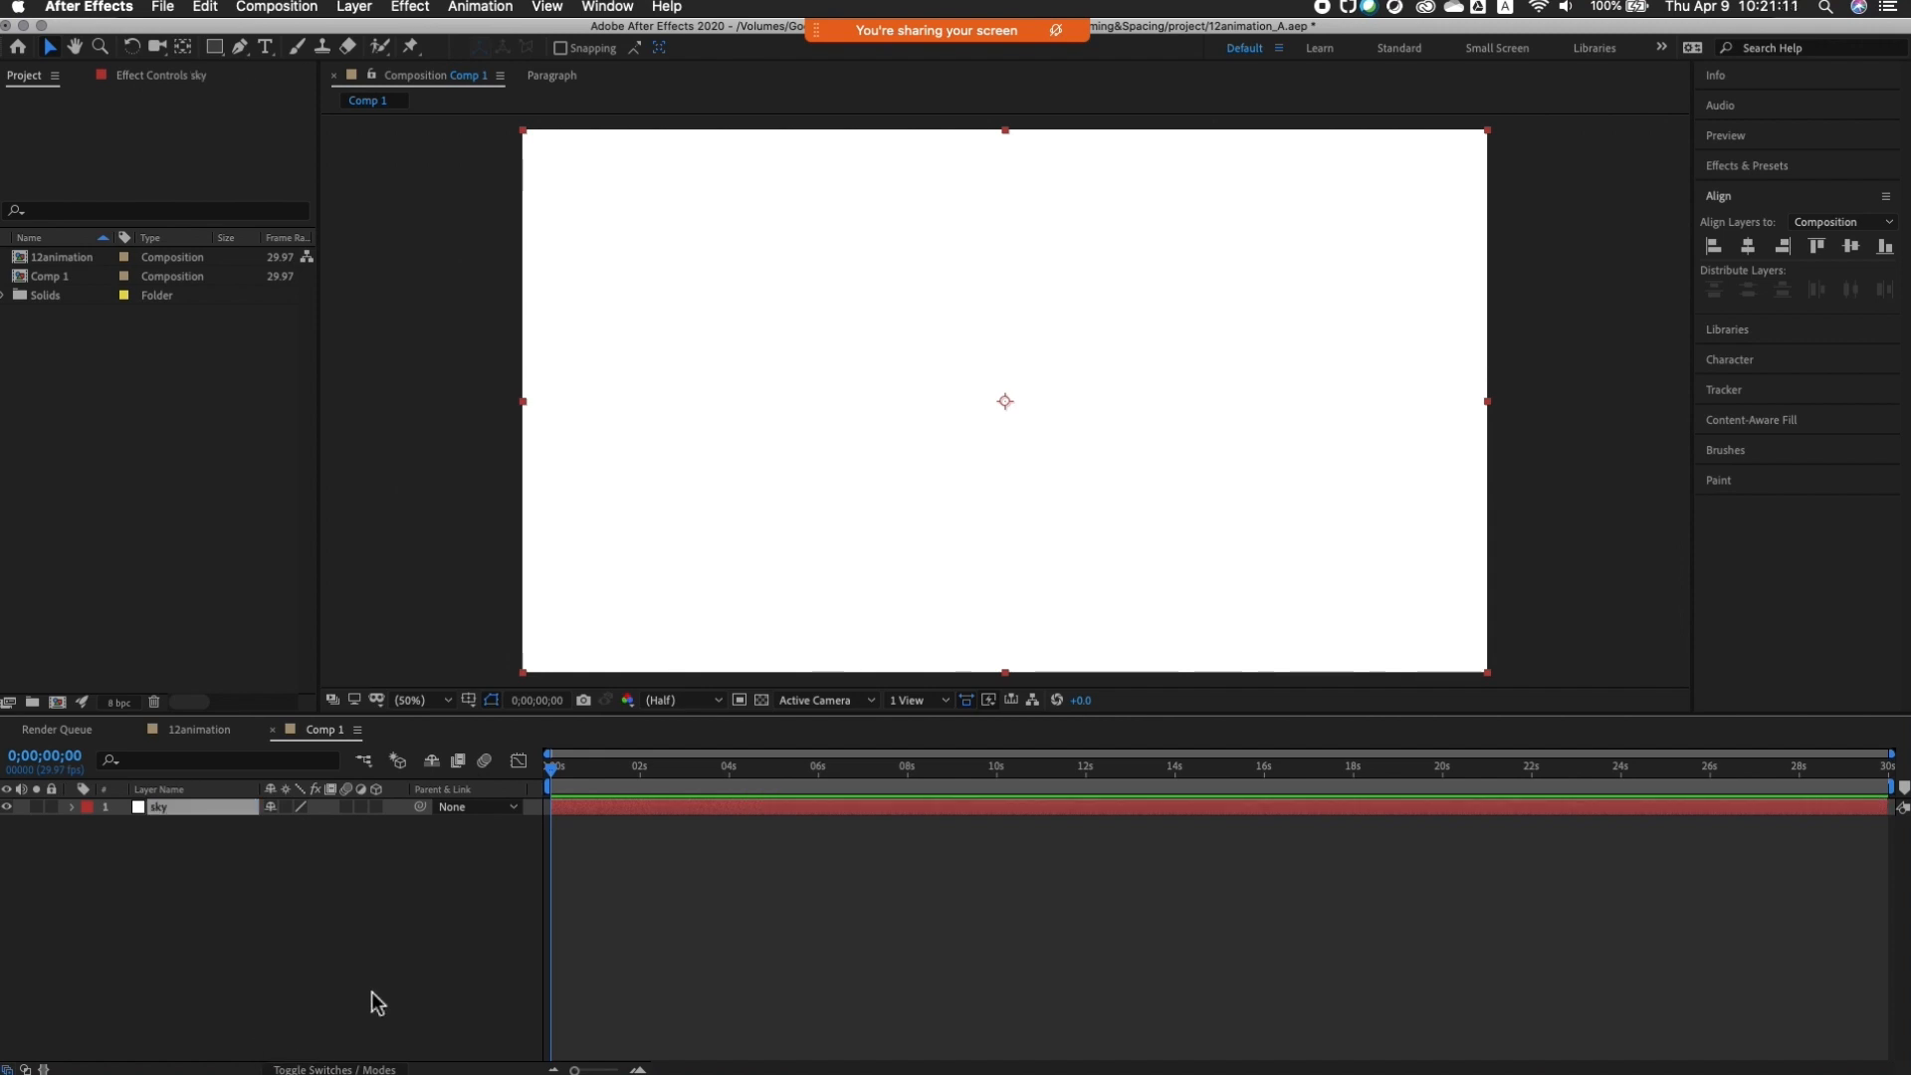
pyautogui.click(354, 927)
# Step: Apply the Gradient Ramp effect from the Generate category to the sky layer
pyautogui.click(193, 807)
pyautogui.click(411, 8)
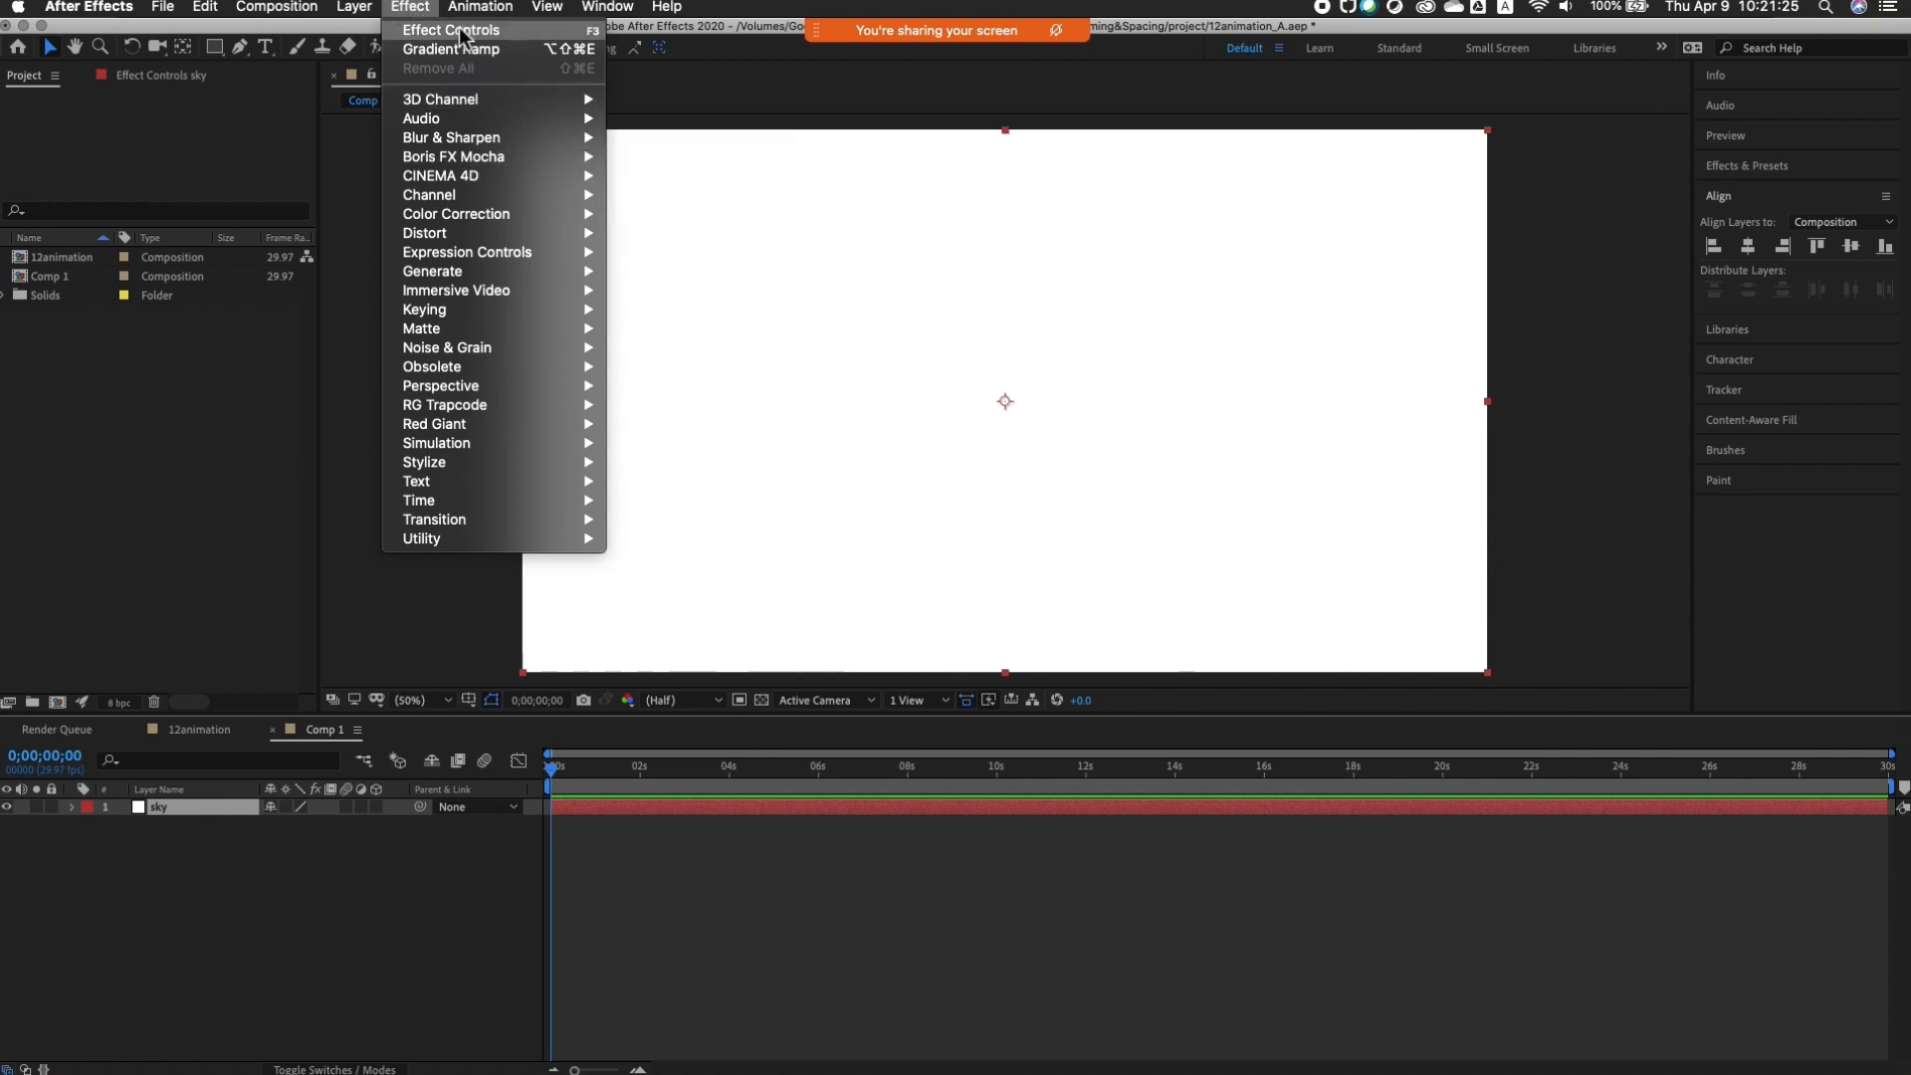
pyautogui.moveTo(448, 217)
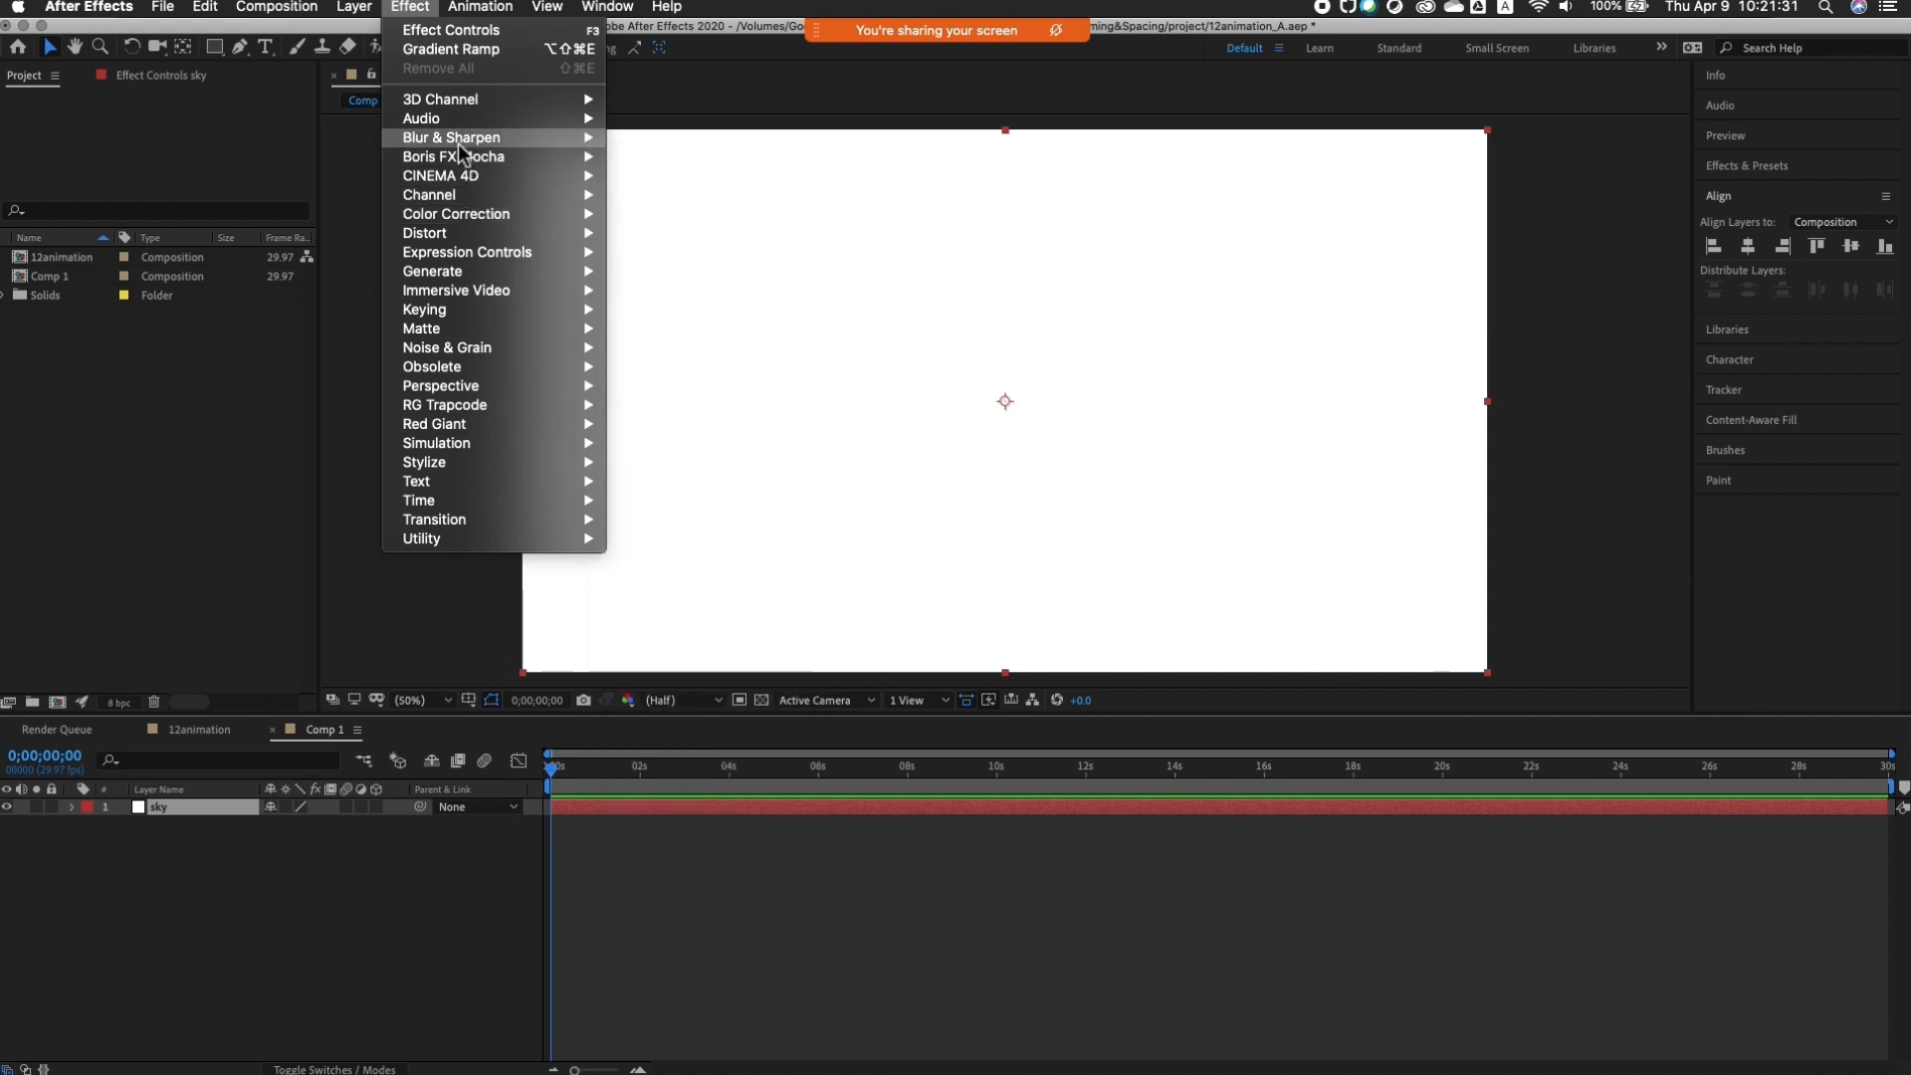
pyautogui.moveTo(484, 272)
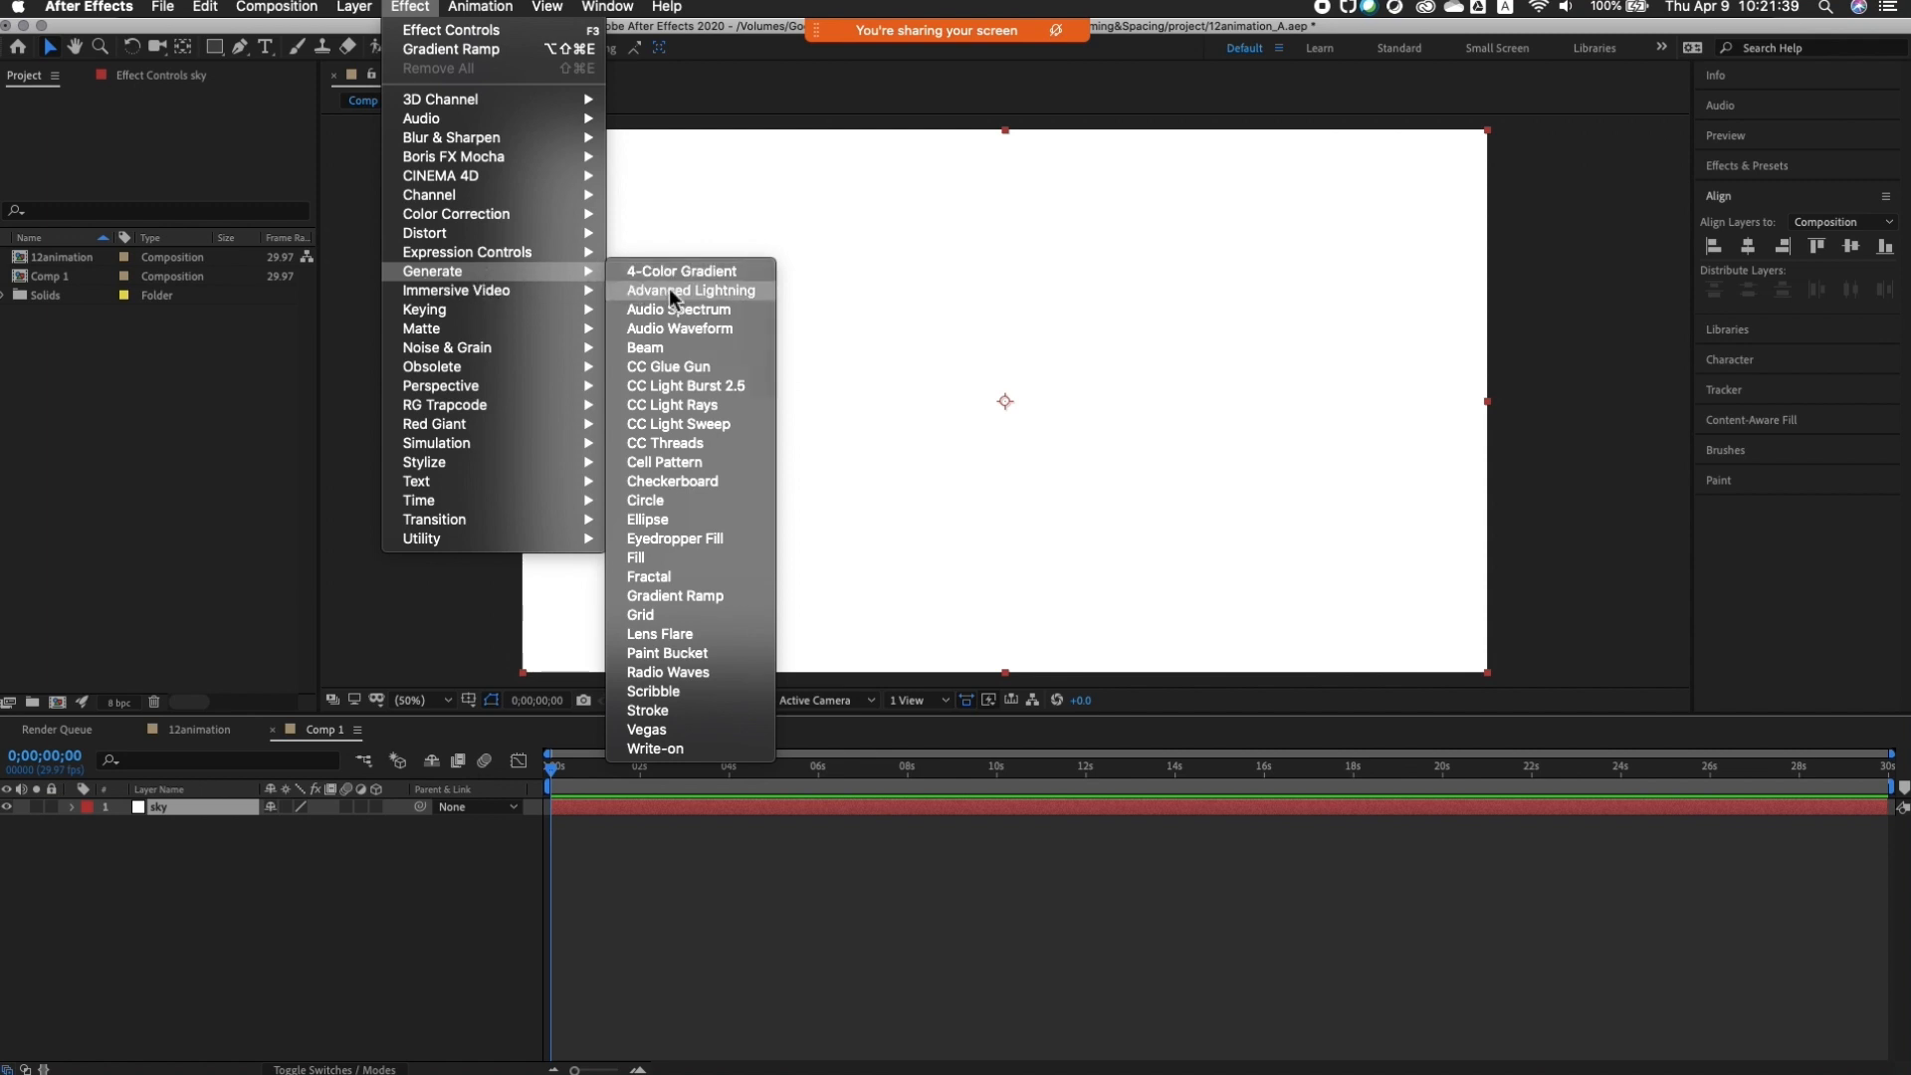
pyautogui.click(746, 597)
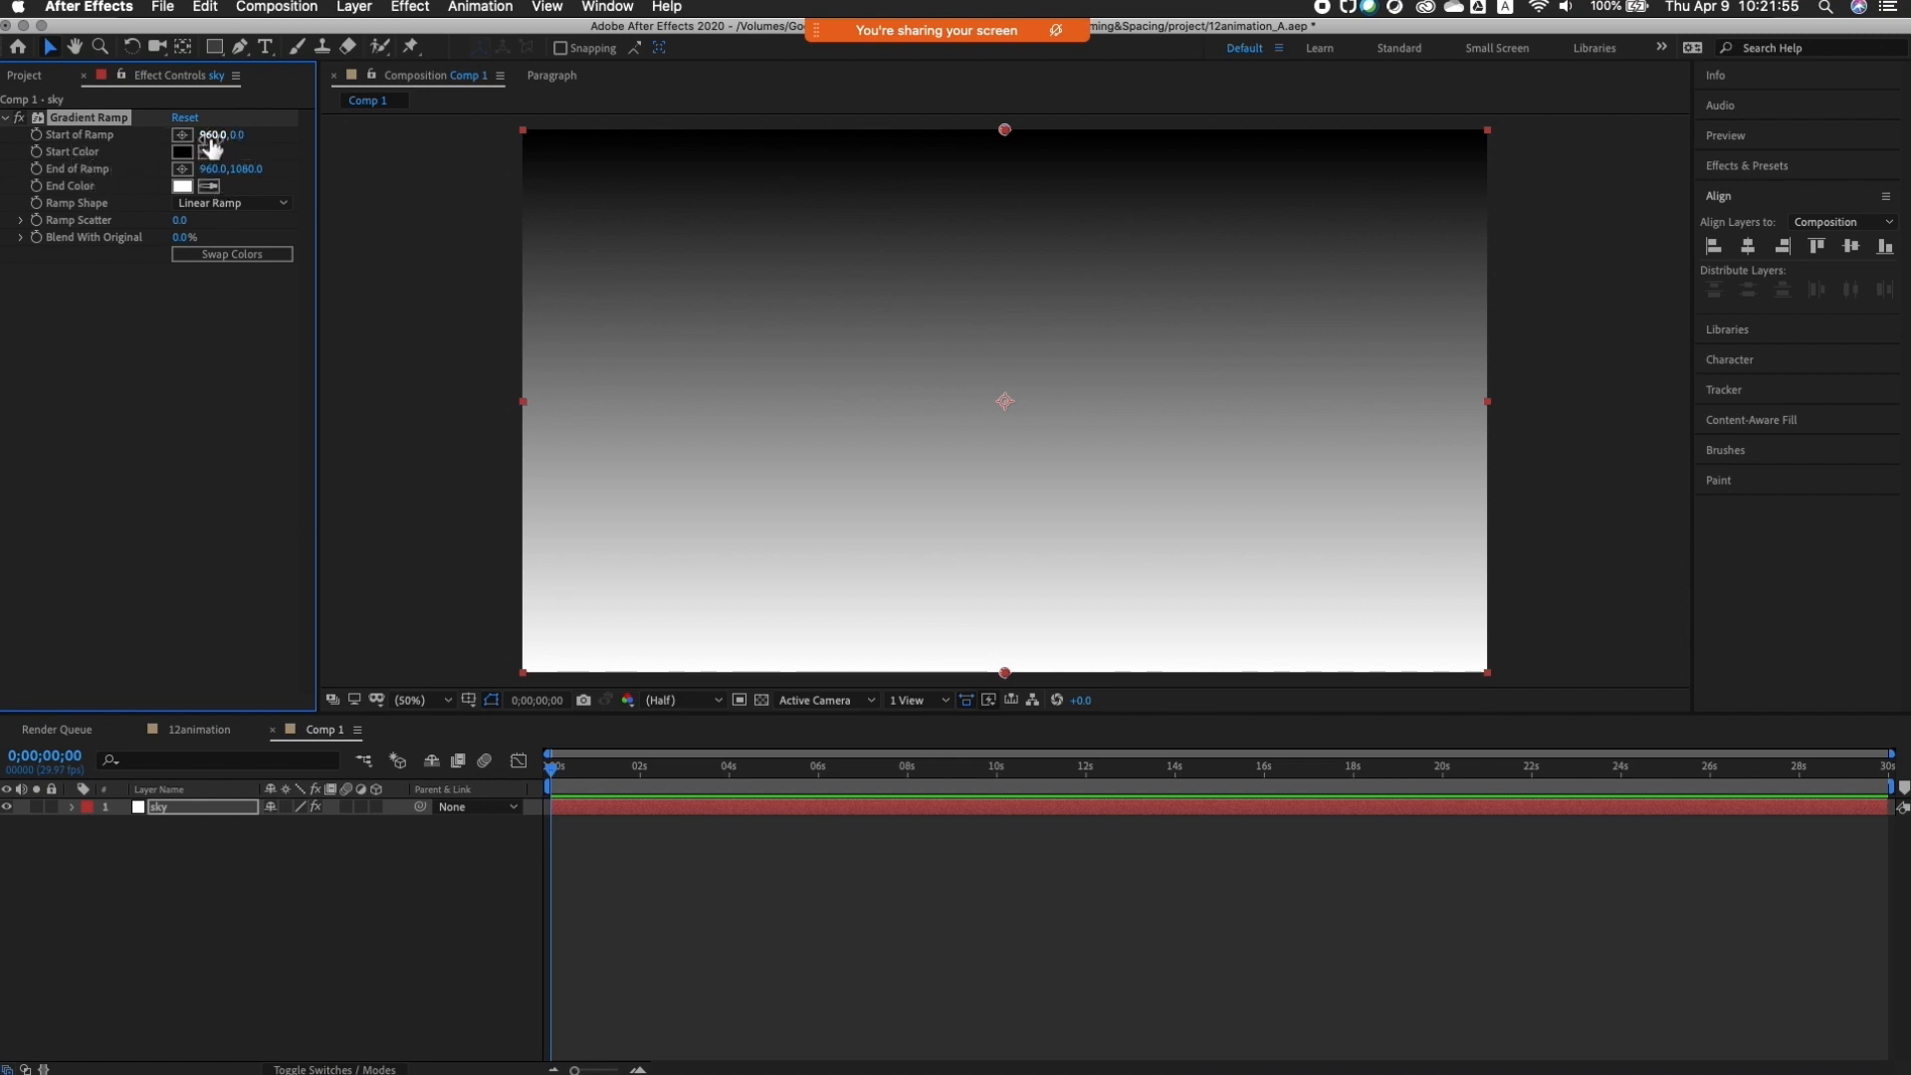
# Step: Set the gradient ramp's end color to black (000000) and its start color to white (FFFFFF)
pyautogui.click(182, 188)
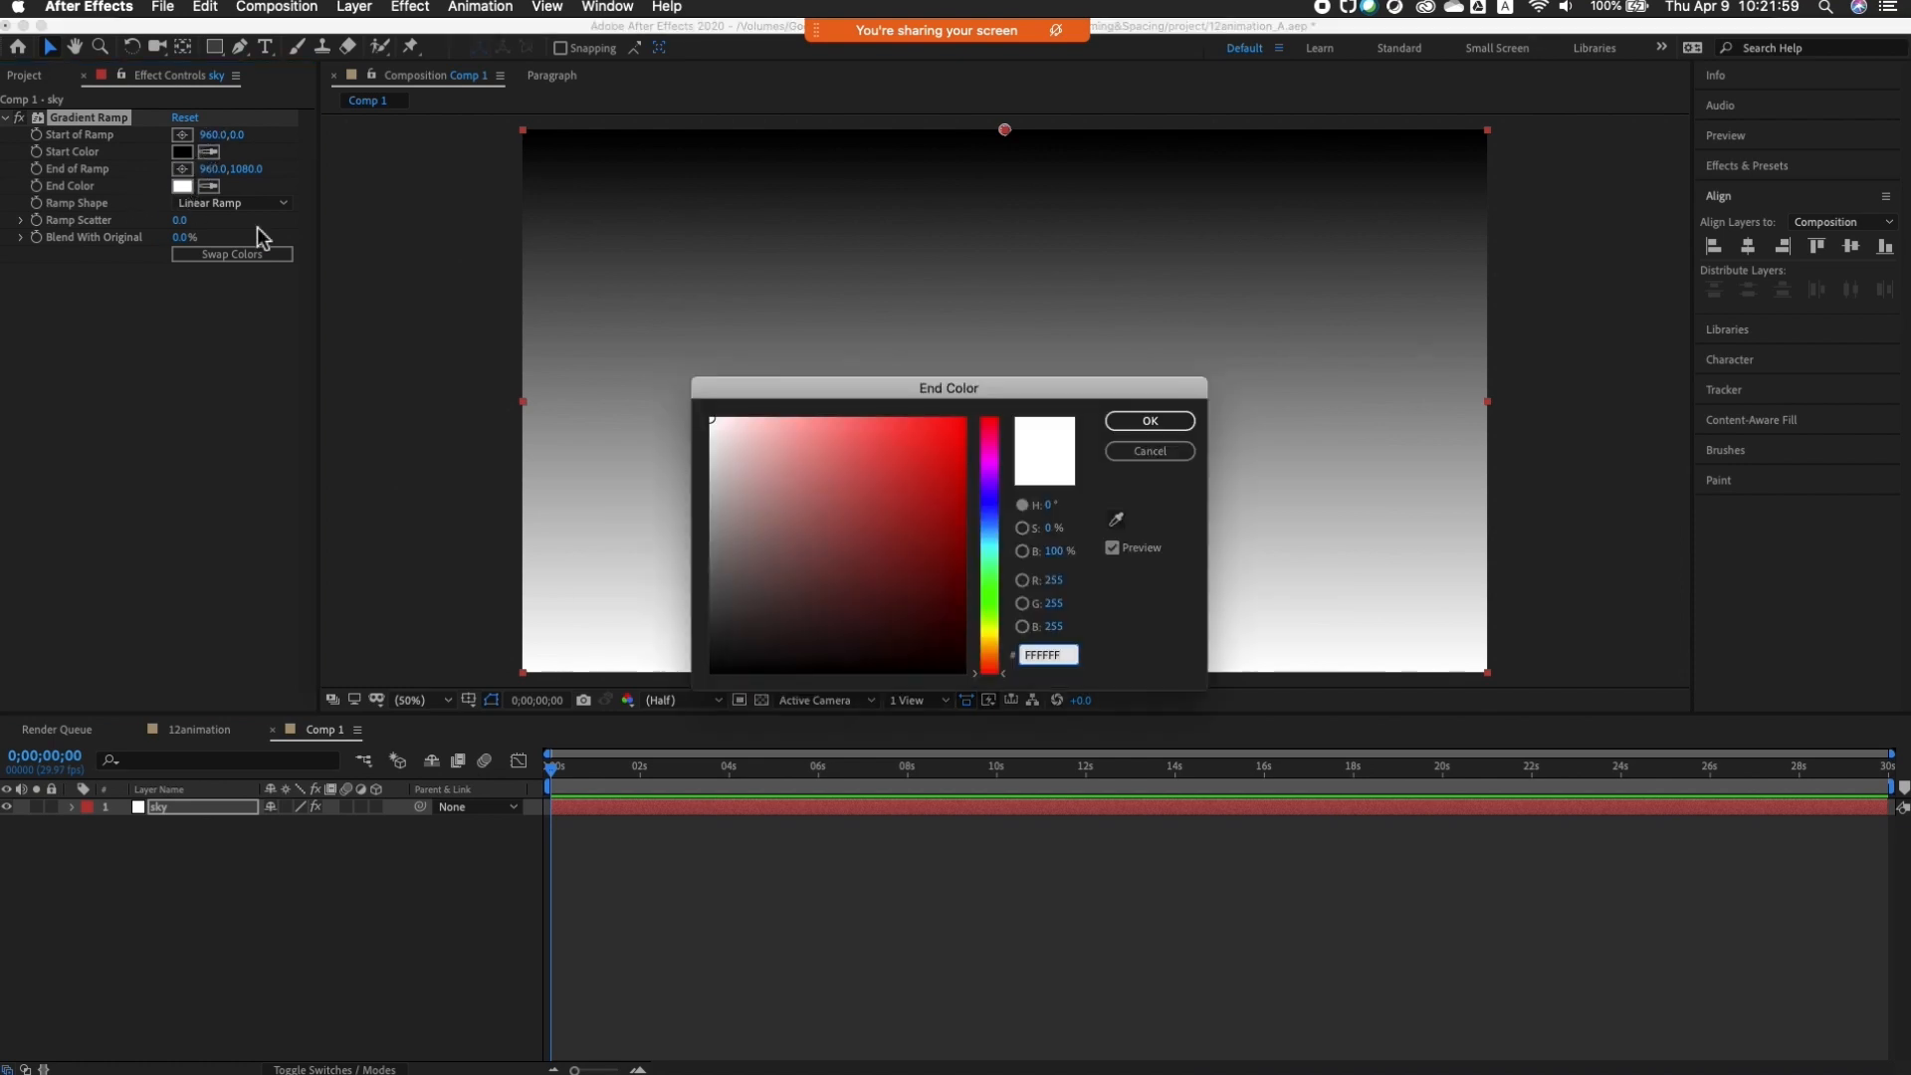
pyautogui.click(776, 589)
pyautogui.moveTo(766, 631); pyautogui.dragTo(713, 687)
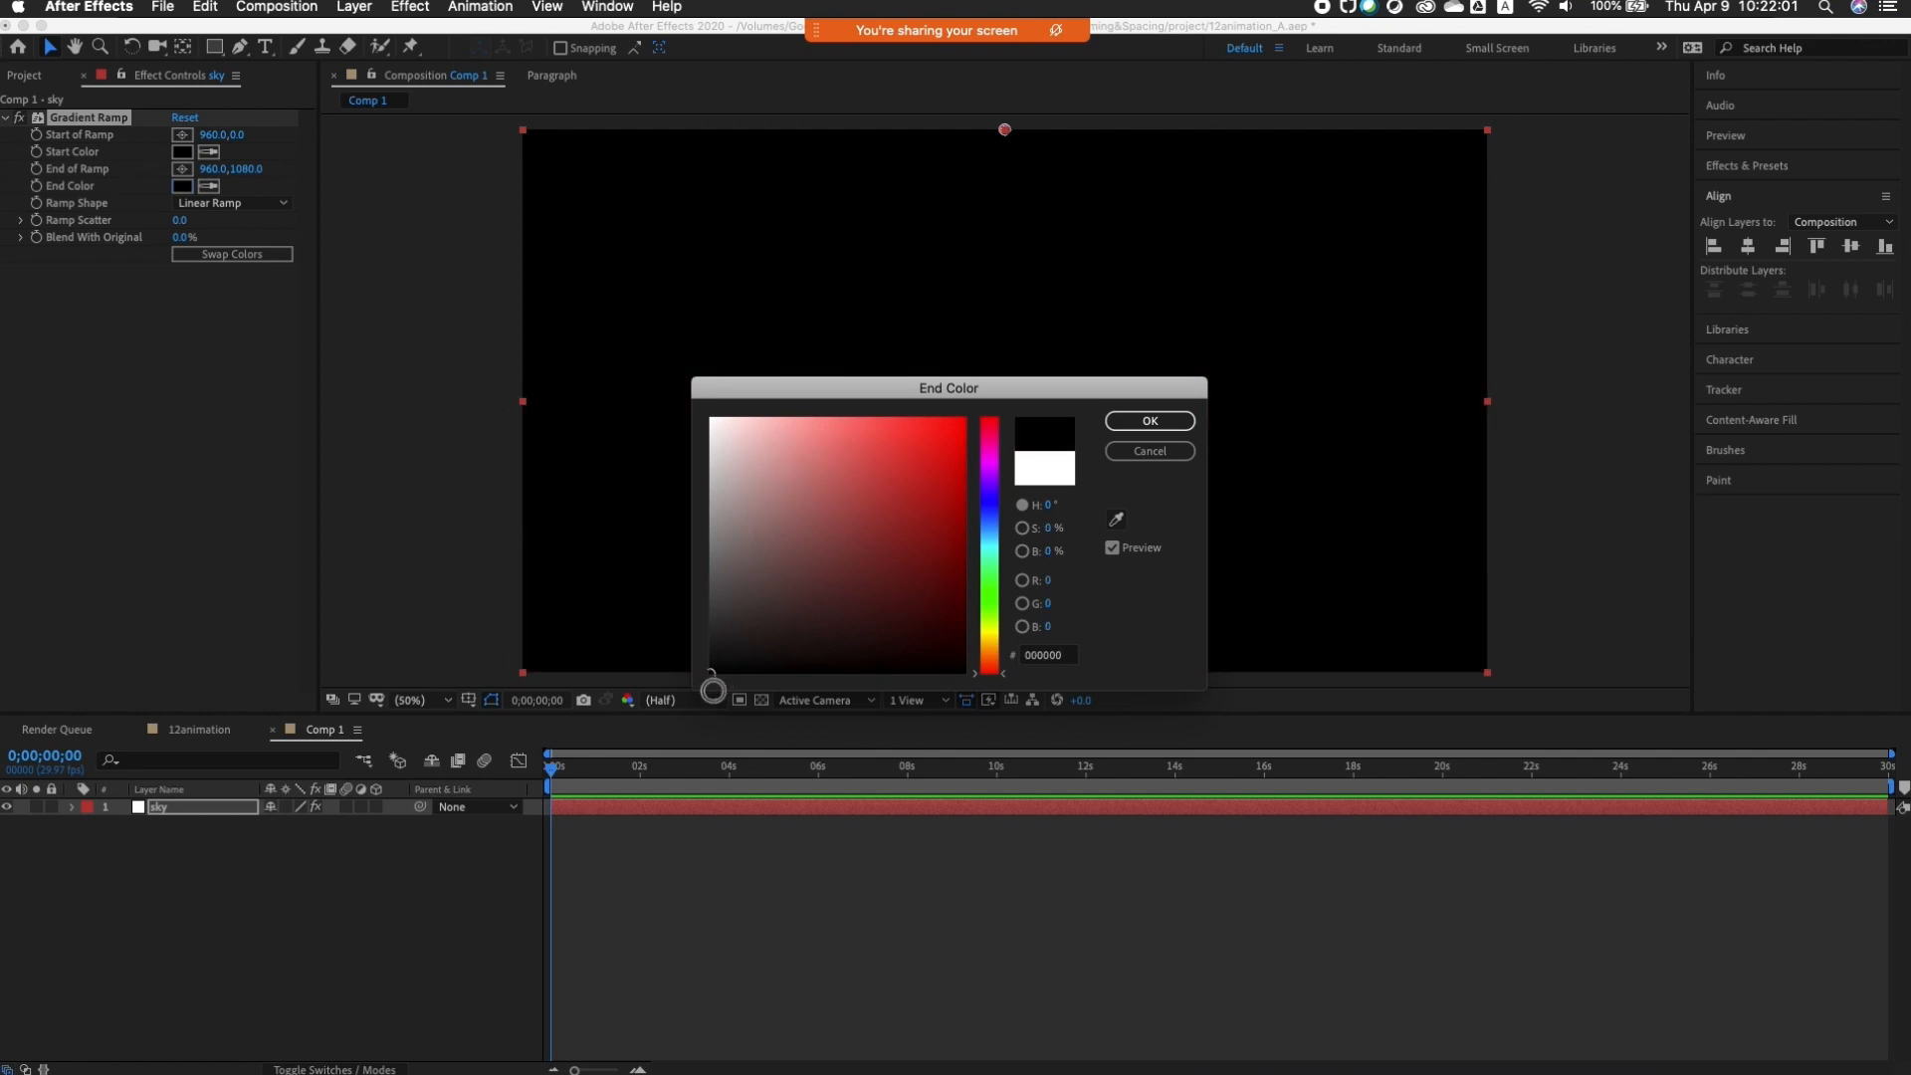
pyautogui.click(1125, 421)
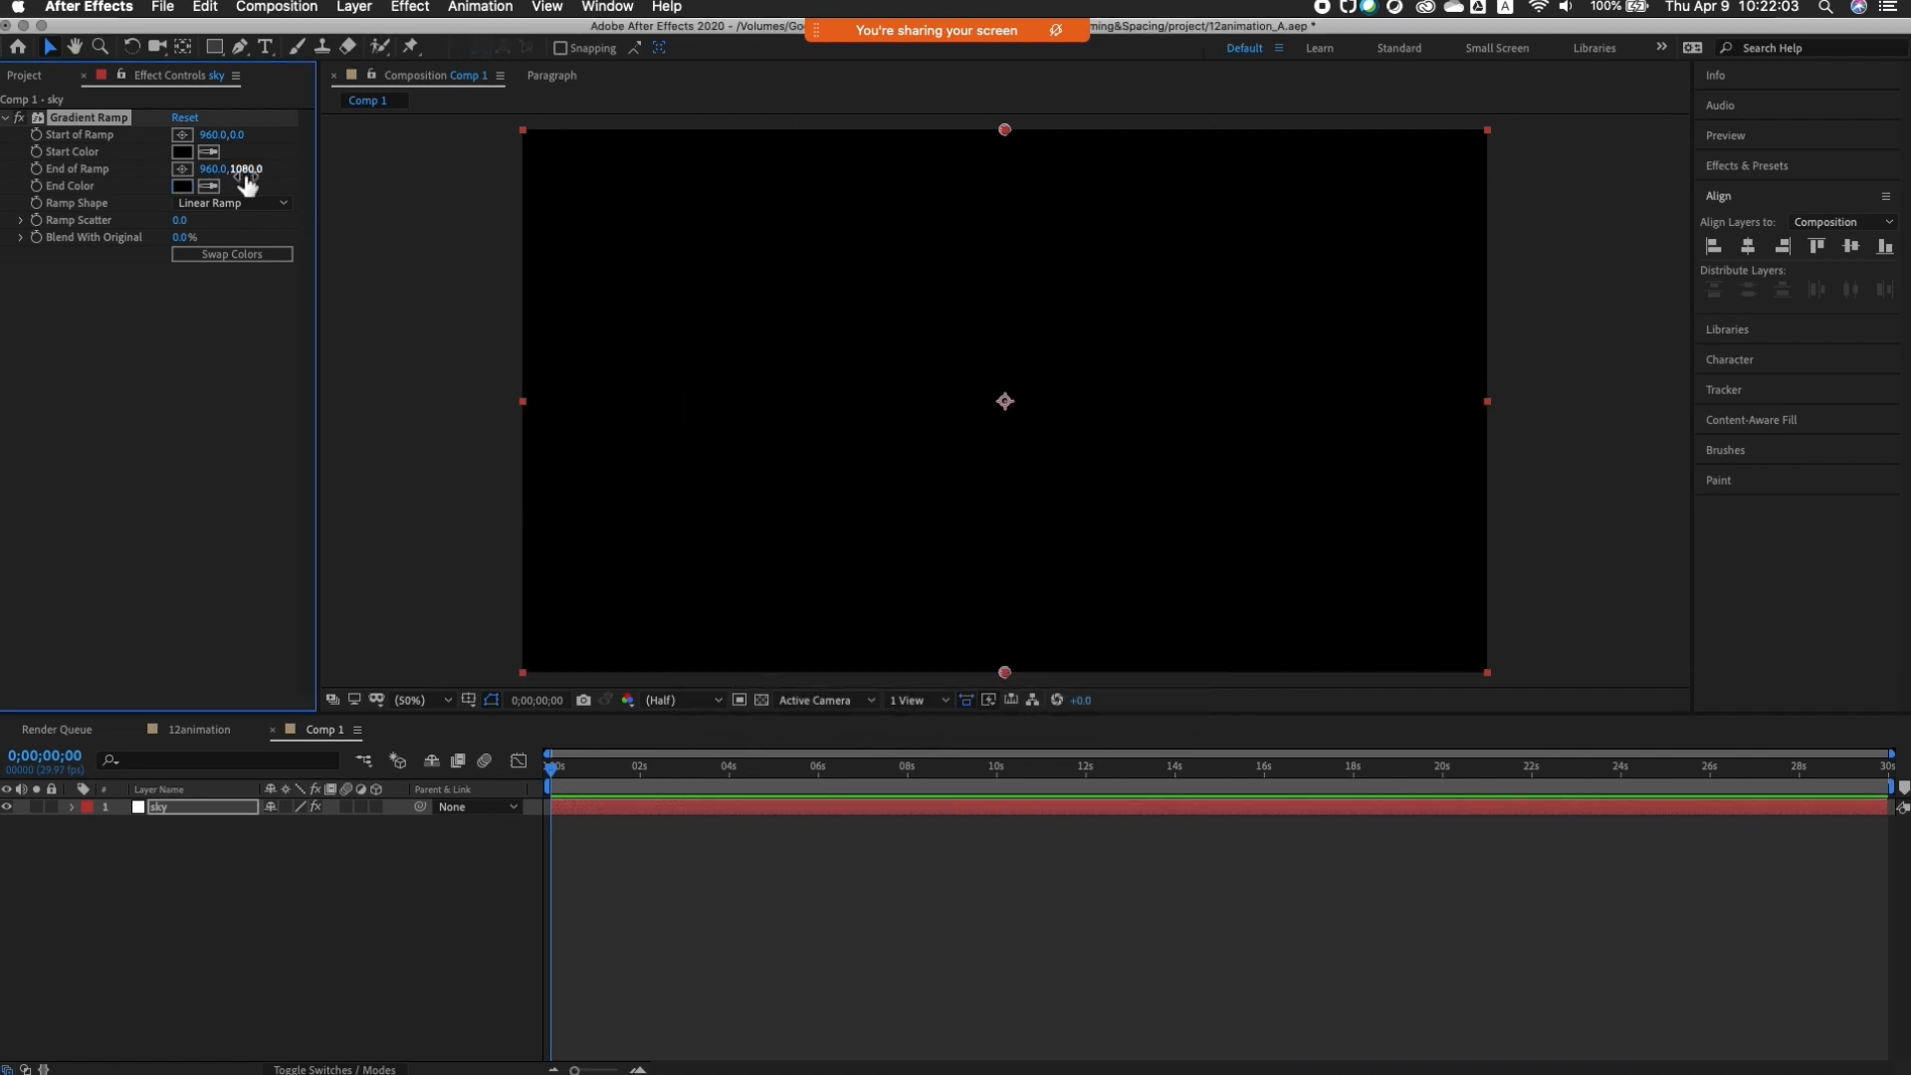
pyautogui.click(182, 151)
pyautogui.moveTo(748, 478); pyautogui.dragTo(686, 398)
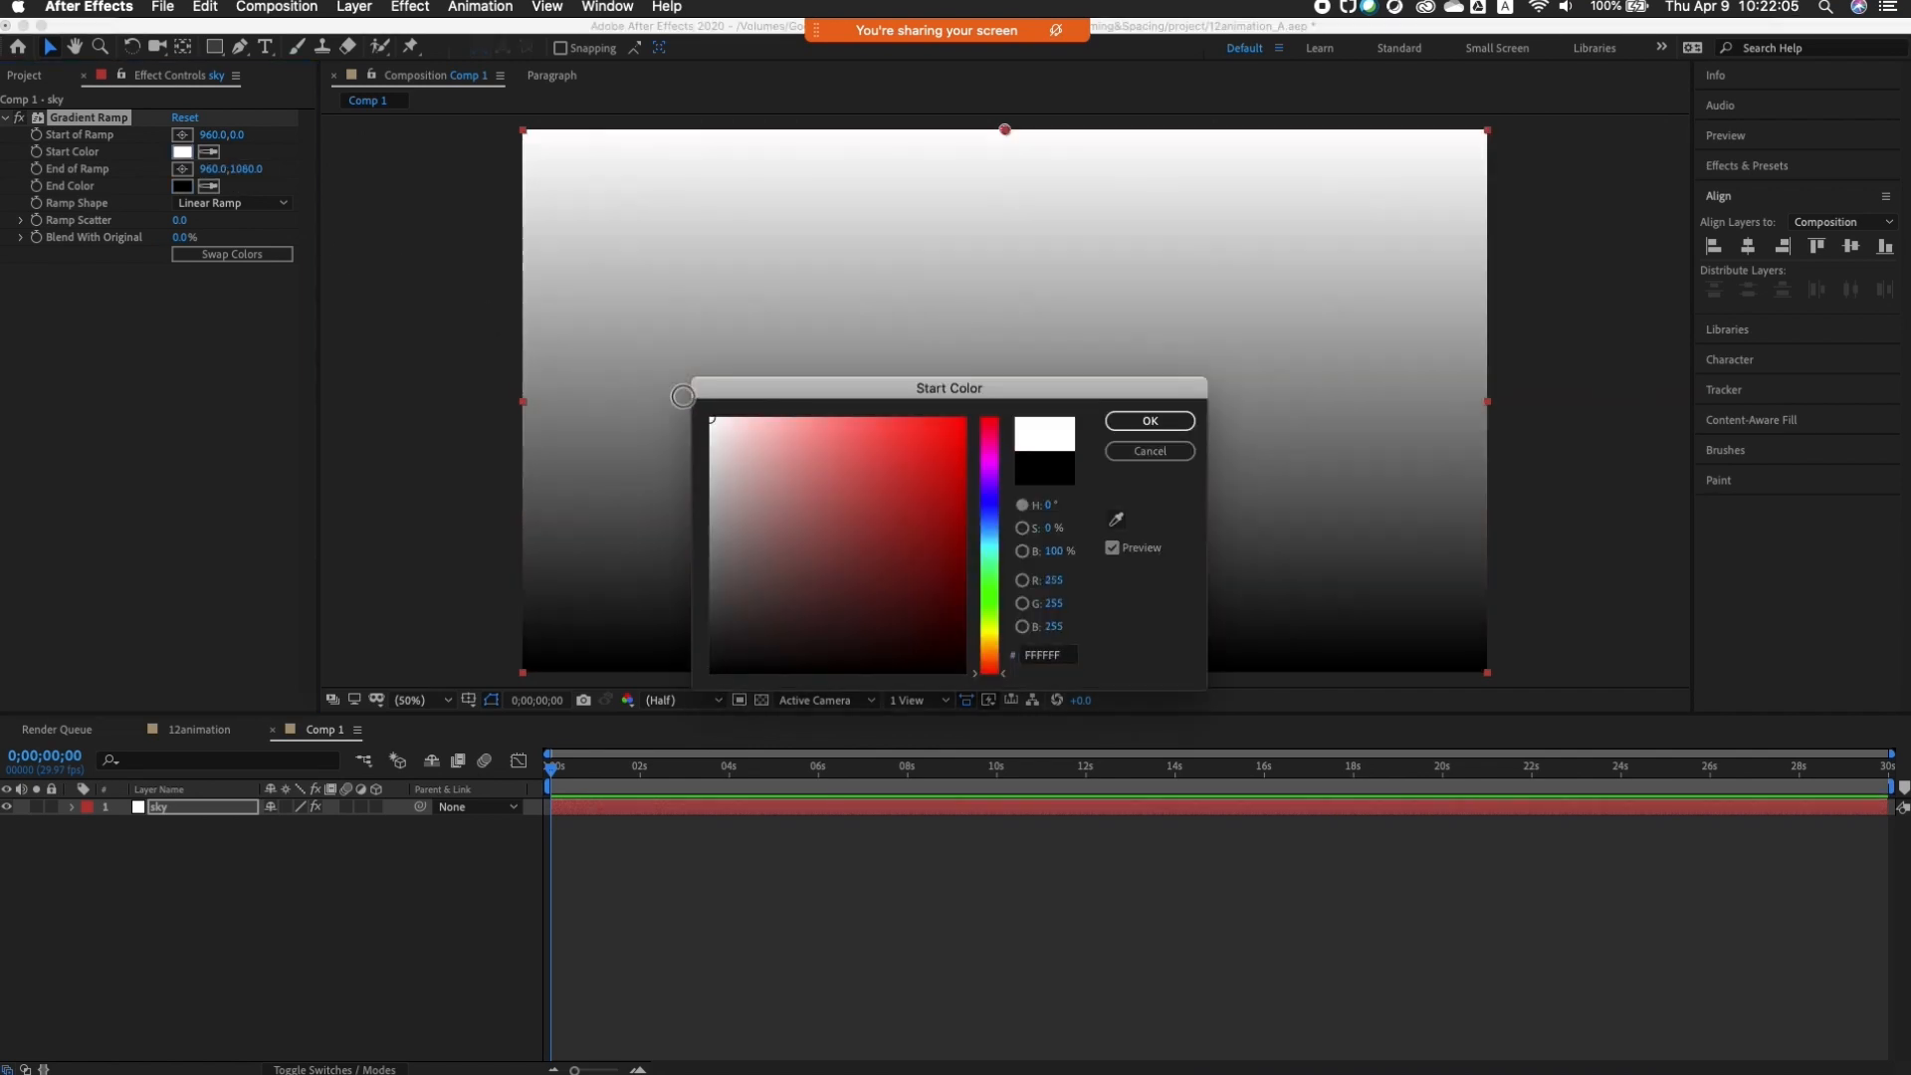
pyautogui.click(1150, 421)
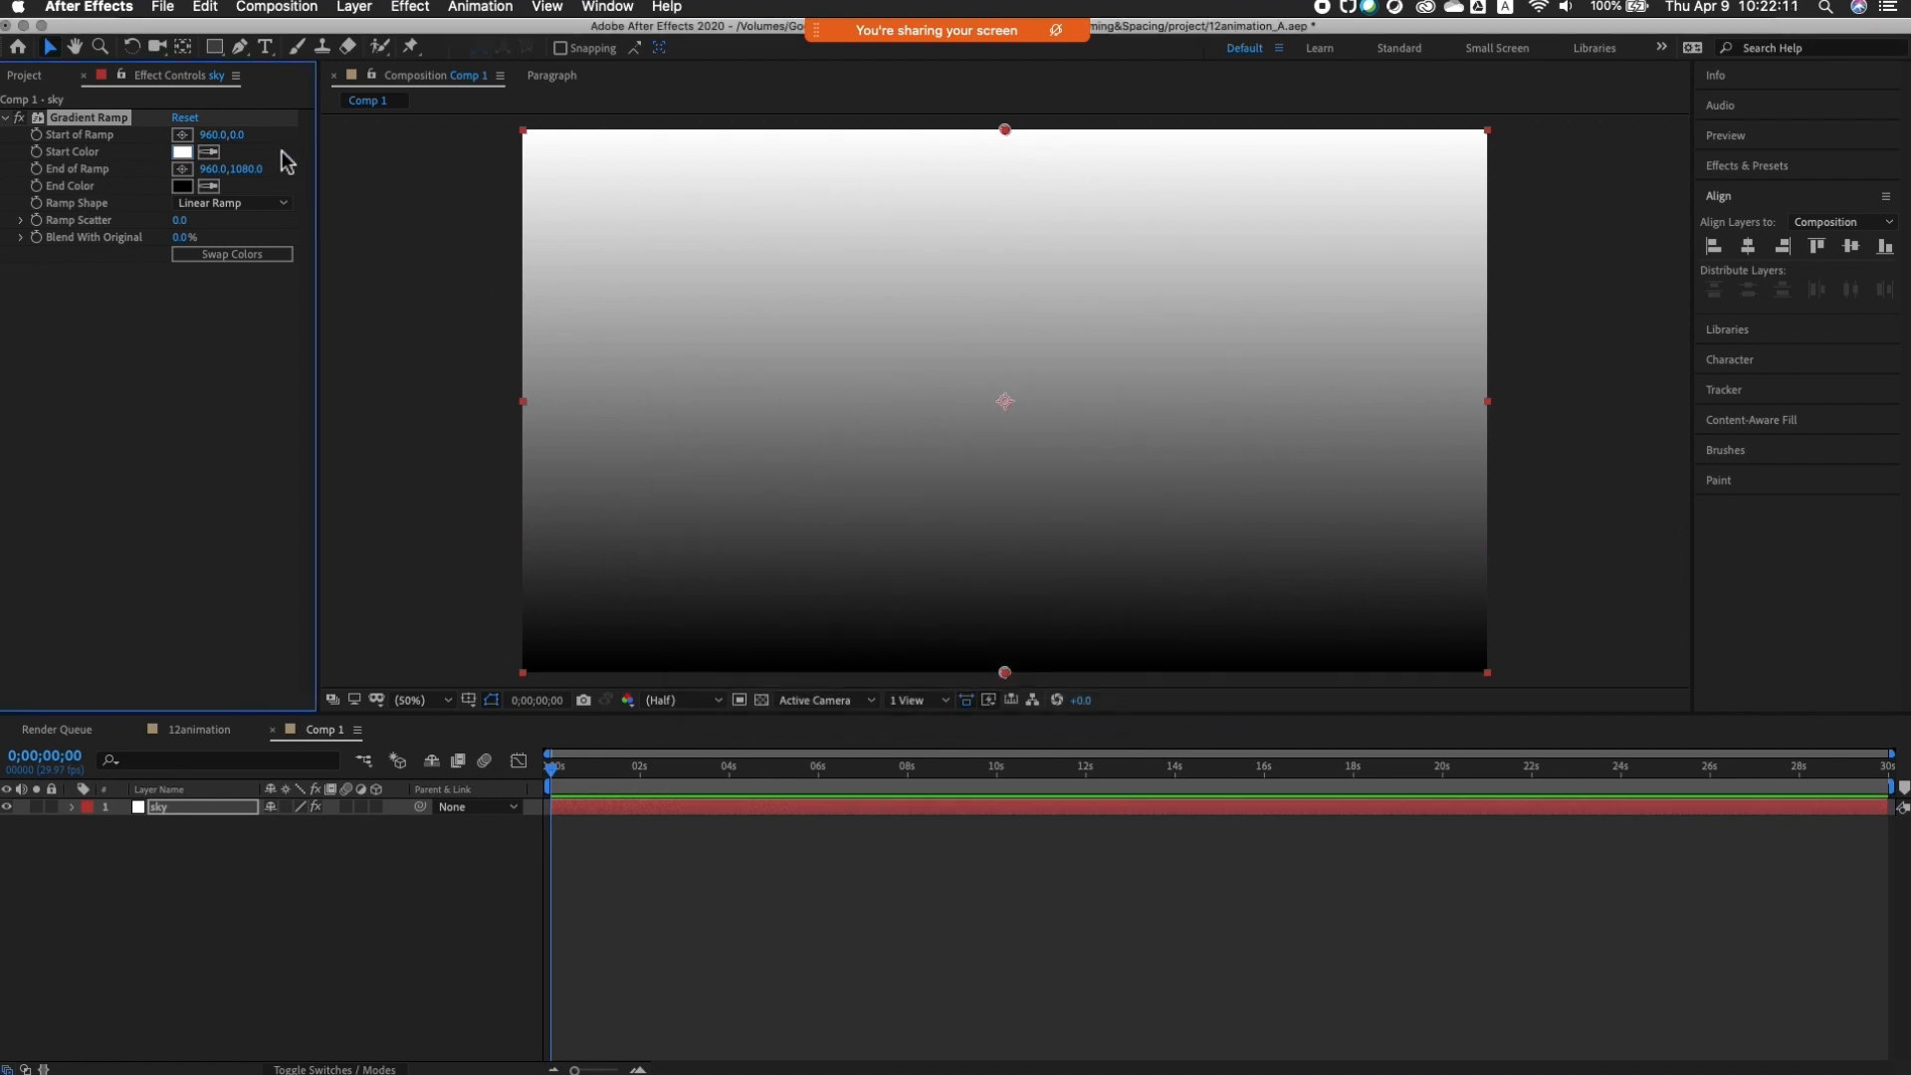
# Step: Tilt the sky gradient by setting Start of Ramp to 1051, -29 and End of Ramp to 933, 1080
pyautogui.moveTo(212, 144)
pyautogui.mouseDown()
pyautogui.moveTo(269, 139)
pyautogui.moveTo(99, 147)
pyautogui.moveTo(373, 171)
pyautogui.moveTo(257, 142)
pyautogui.moveTo(349, 147)
pyautogui.moveTo(186, 153)
pyautogui.mouseUp()
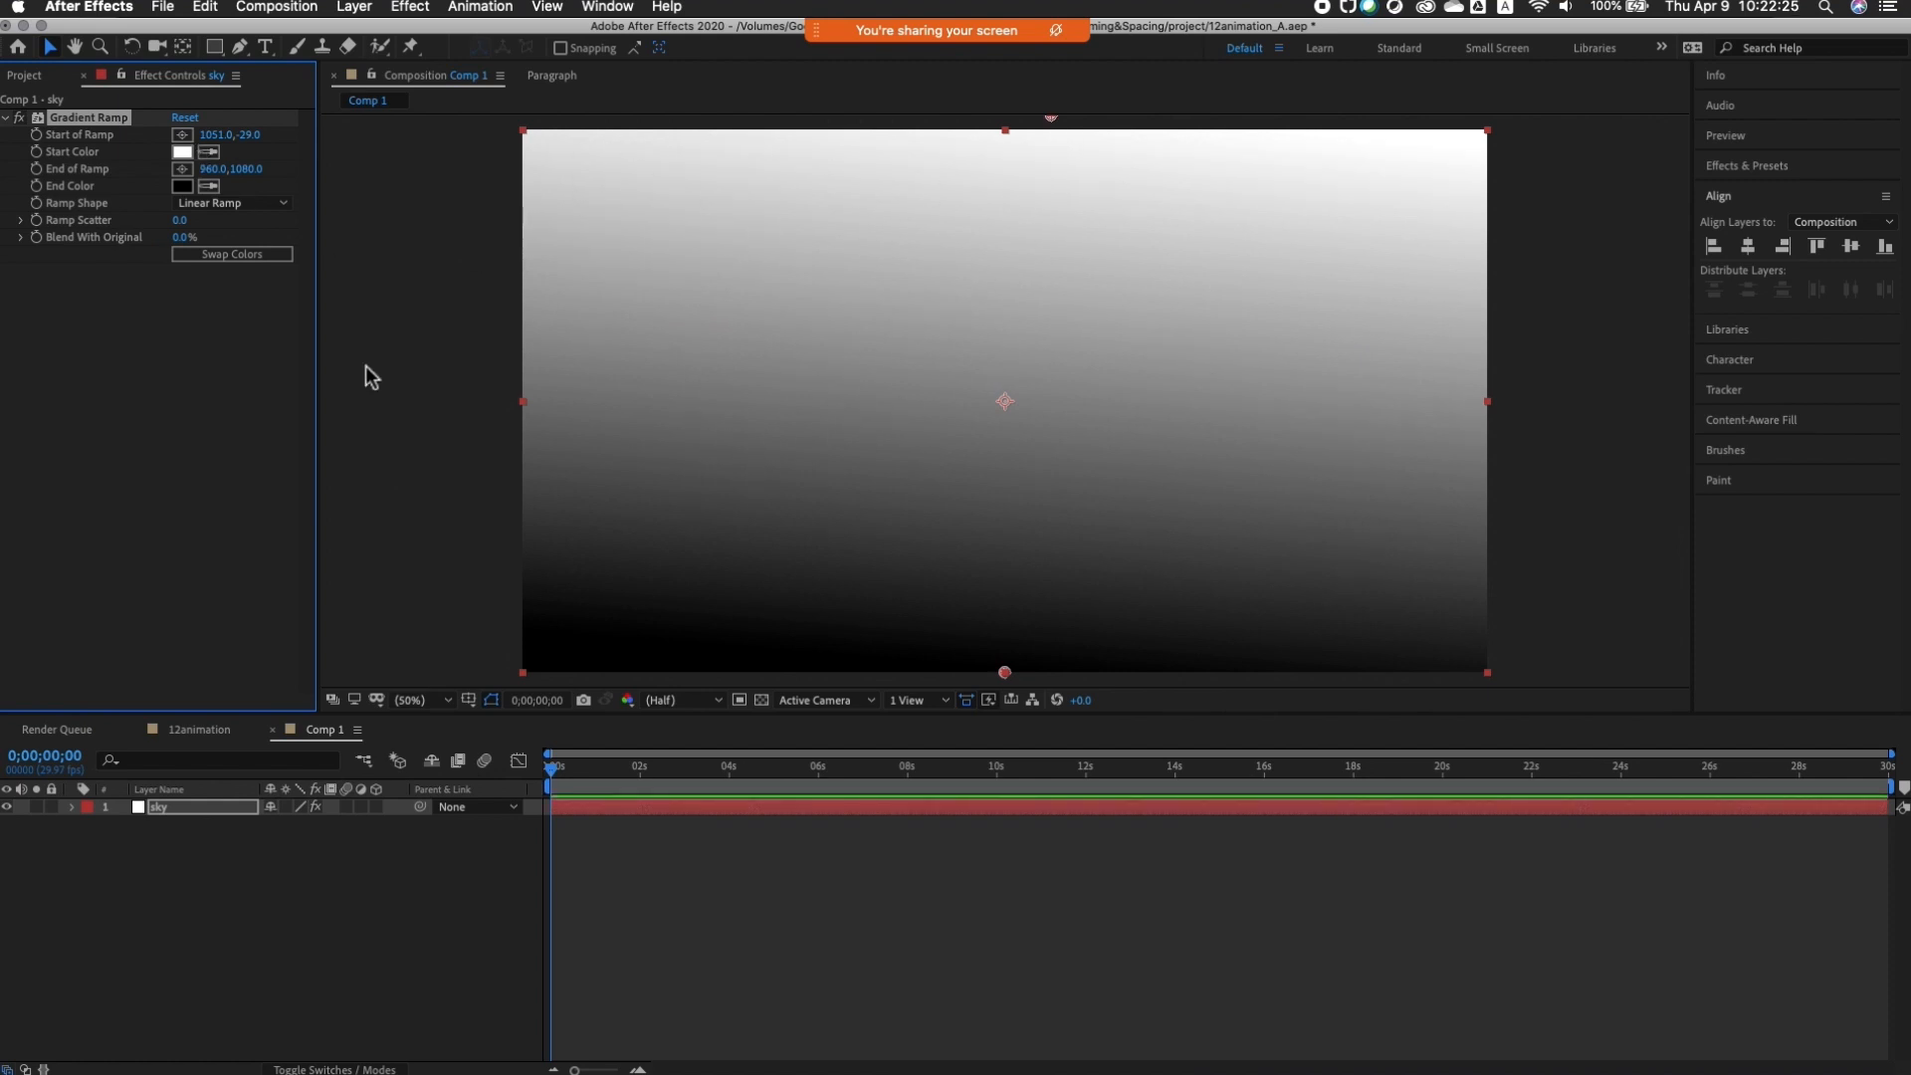
pyautogui.moveTo(214, 177)
pyautogui.mouseDown()
pyautogui.moveTo(294, 175)
pyautogui.moveTo(204, 190)
pyautogui.mouseUp()
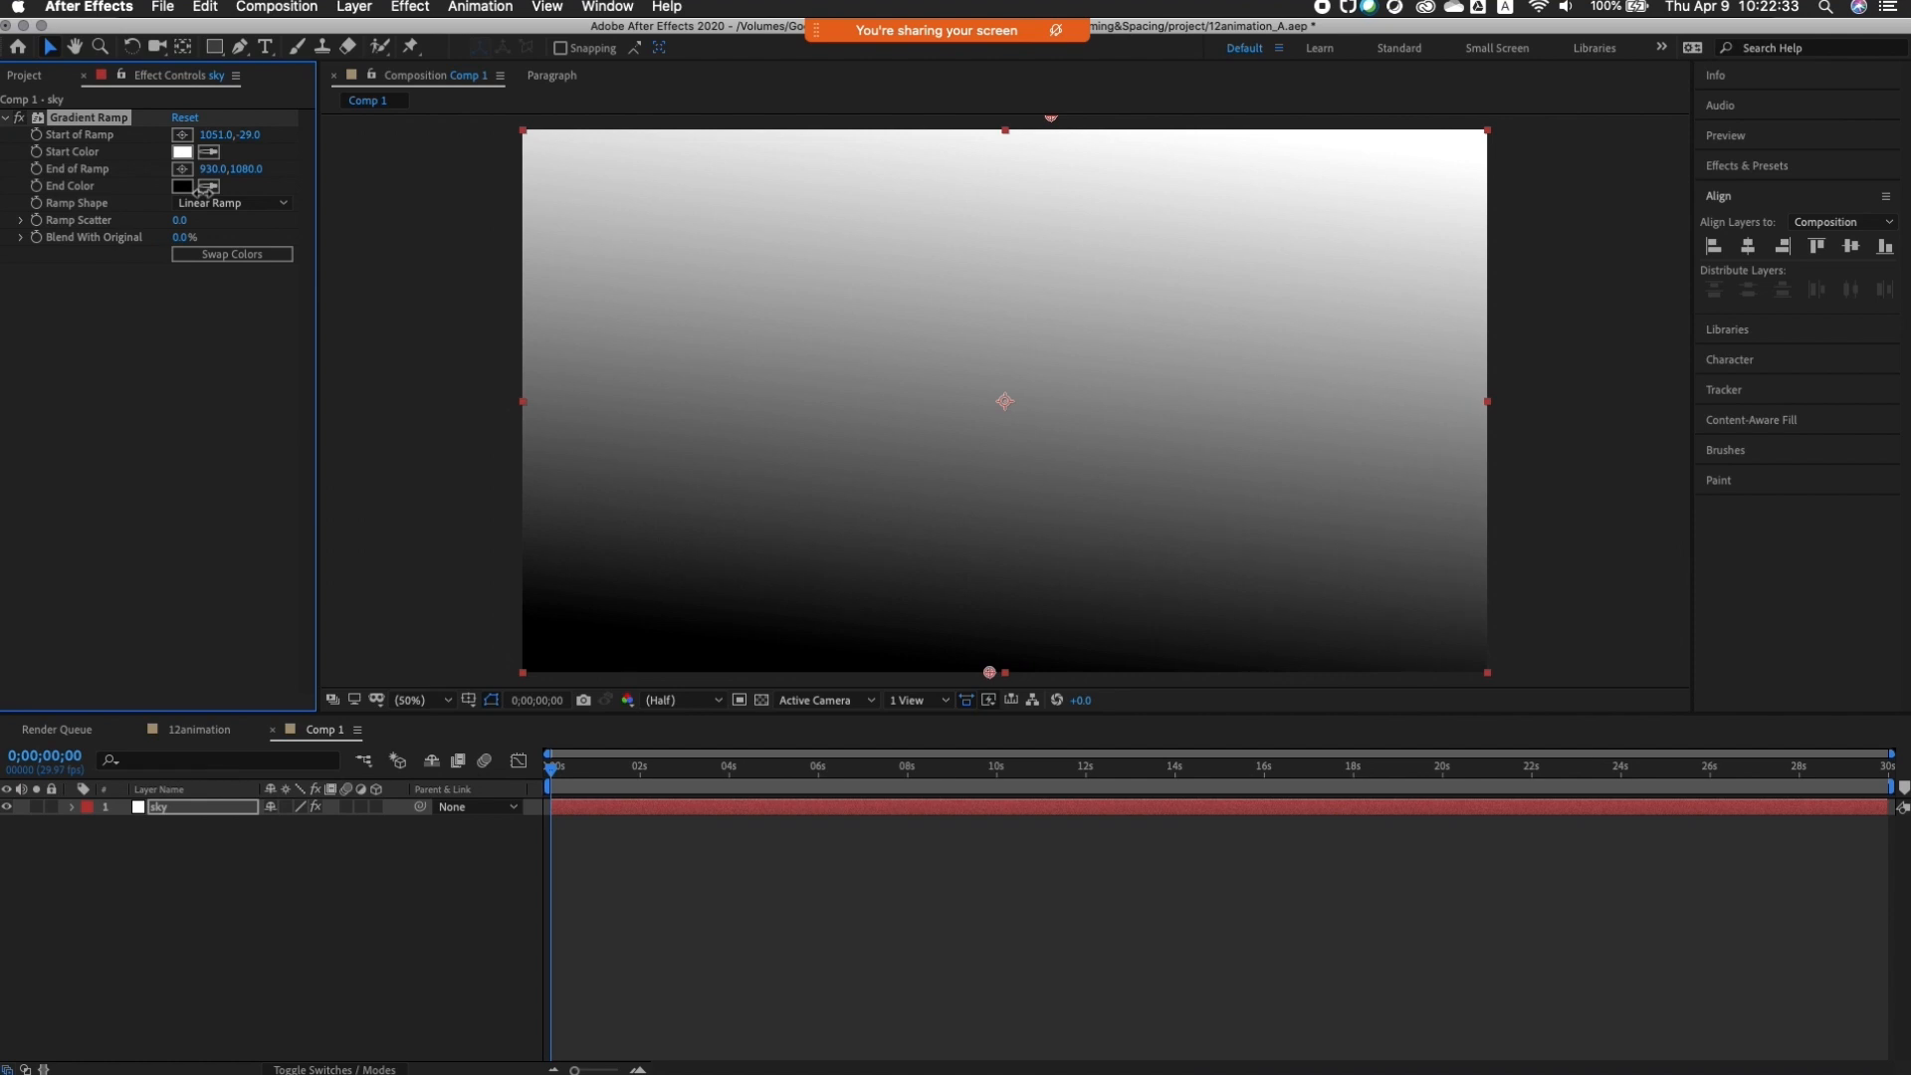
pyautogui.moveTo(204, 190); pyautogui.dragTo(208, 188)
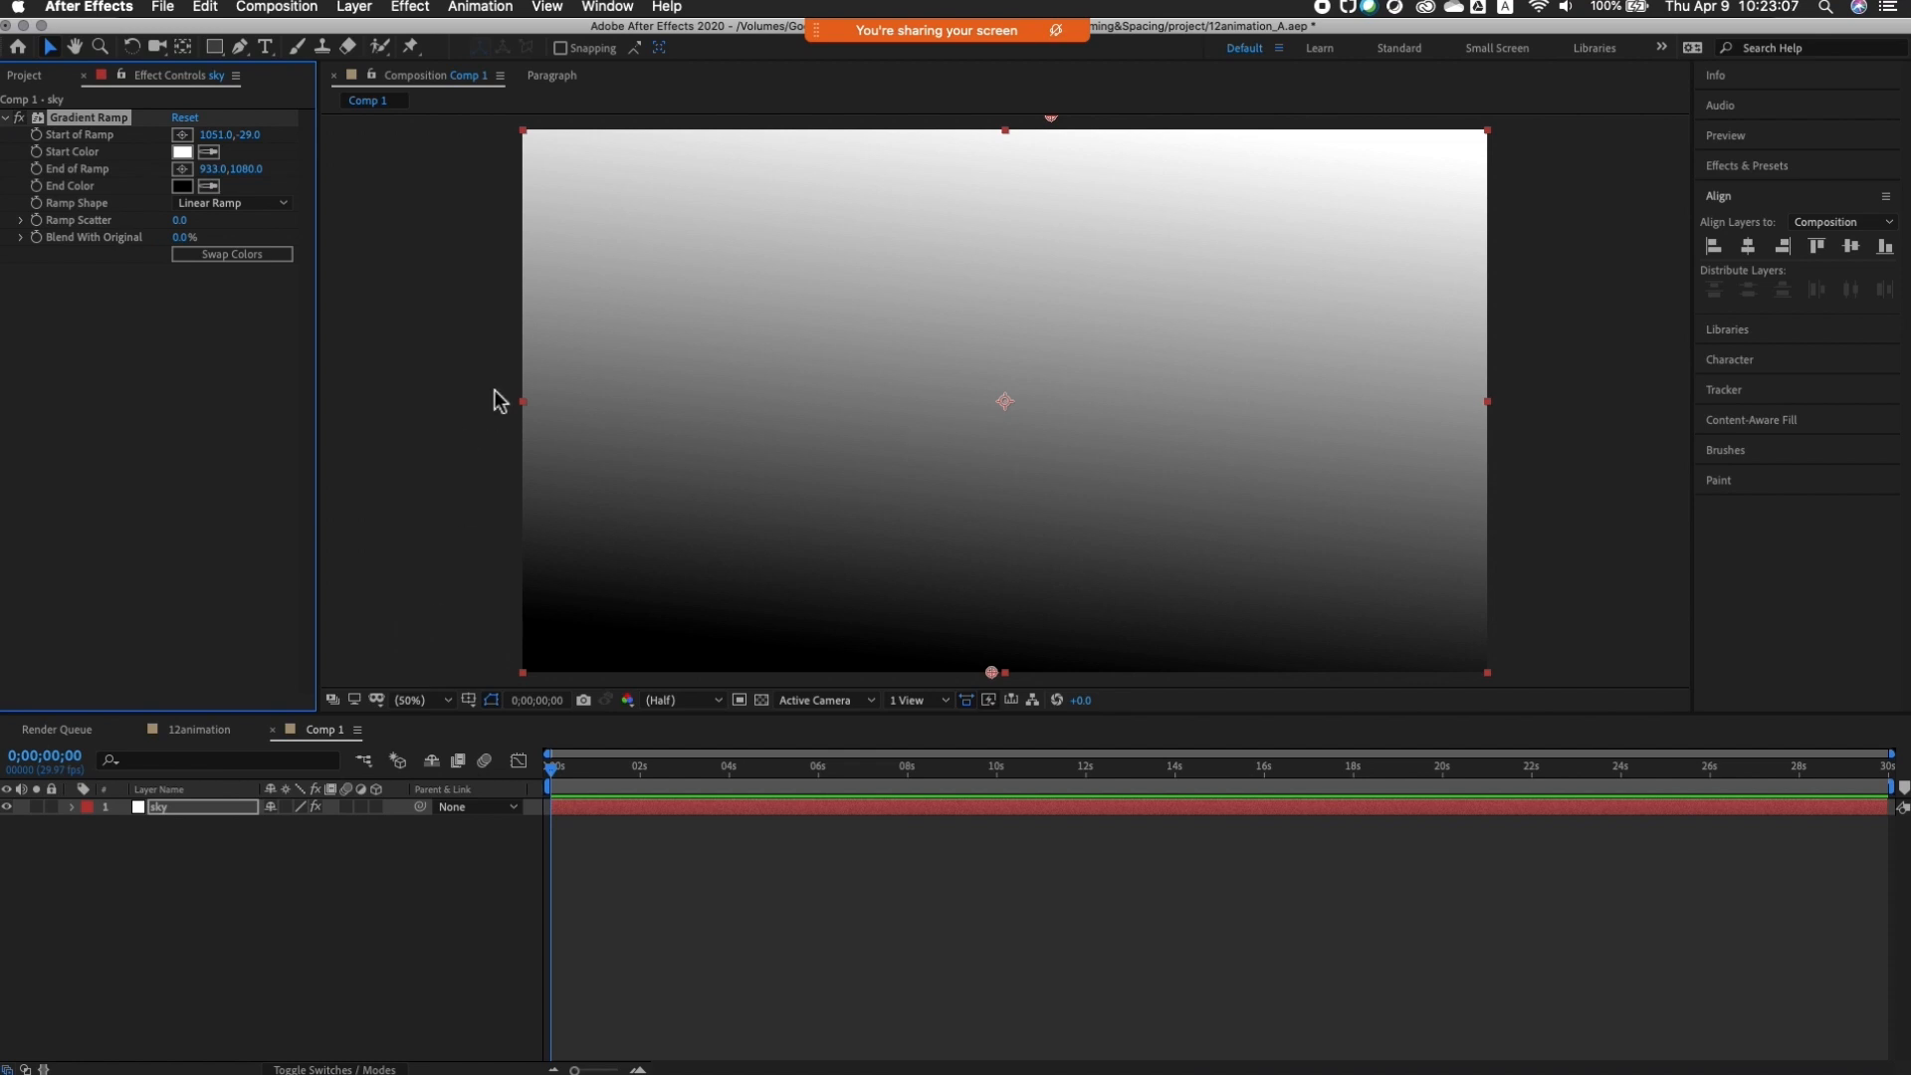
# Step: Lock the sky layer, leaving no layer selected
pyautogui.click(173, 888)
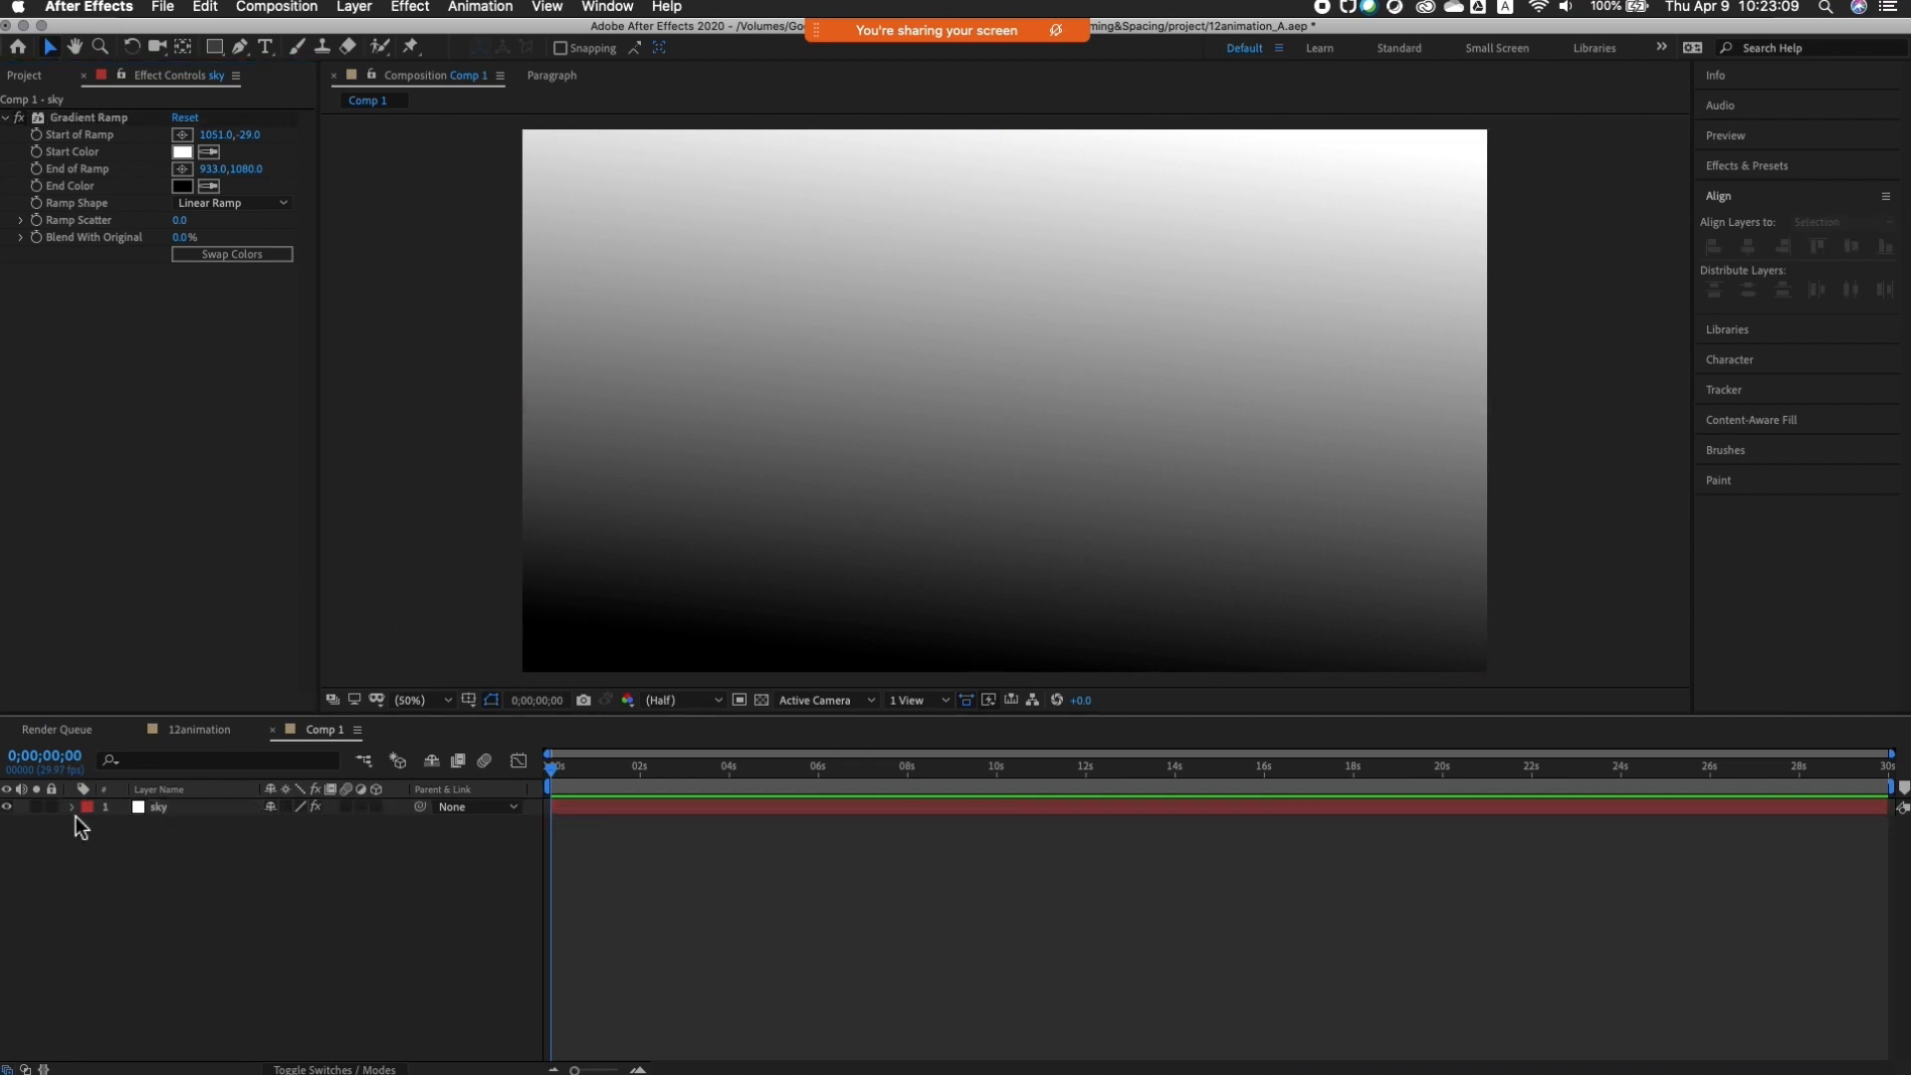
pyautogui.click(52, 807)
pyautogui.click(769, 546)
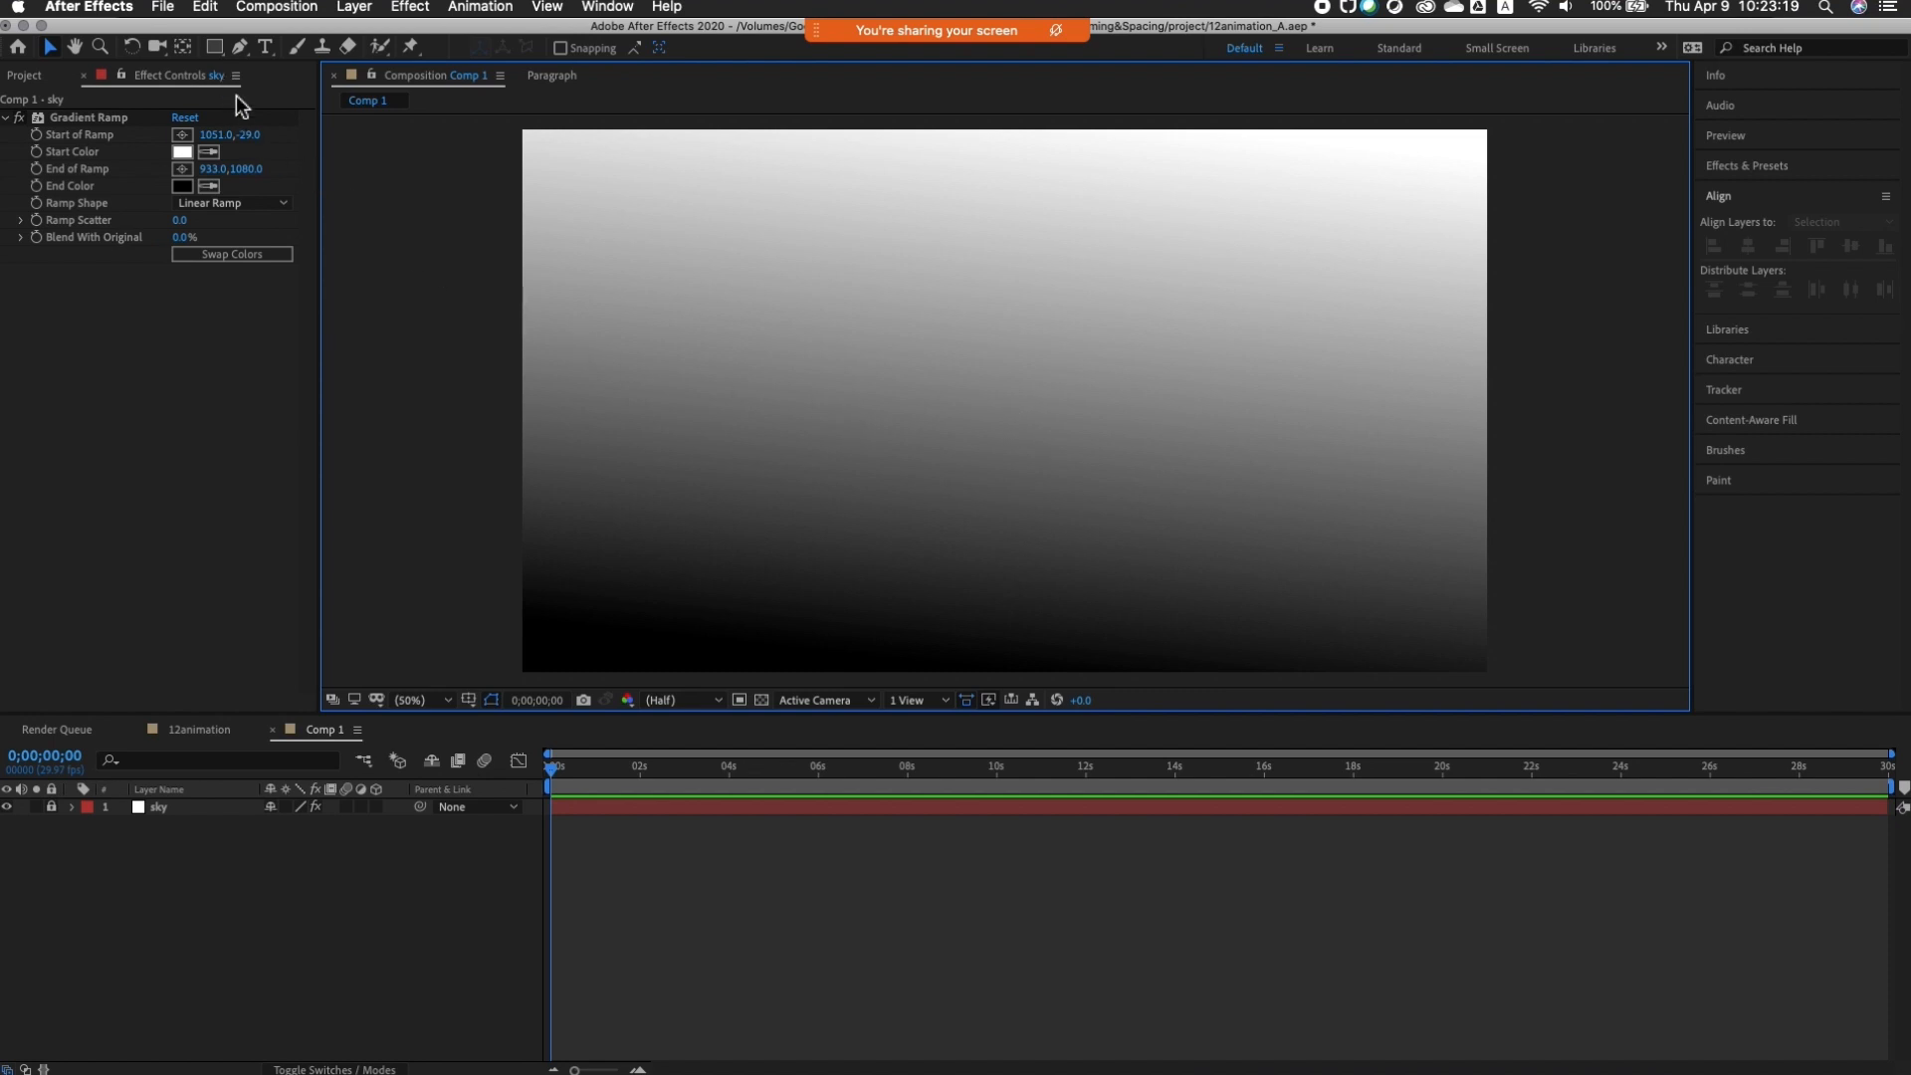
# Step: Draw a black (000000) rectangle shape from the frame's lower-left corner, covering about three quarters of its width and height
pyautogui.click(215, 50)
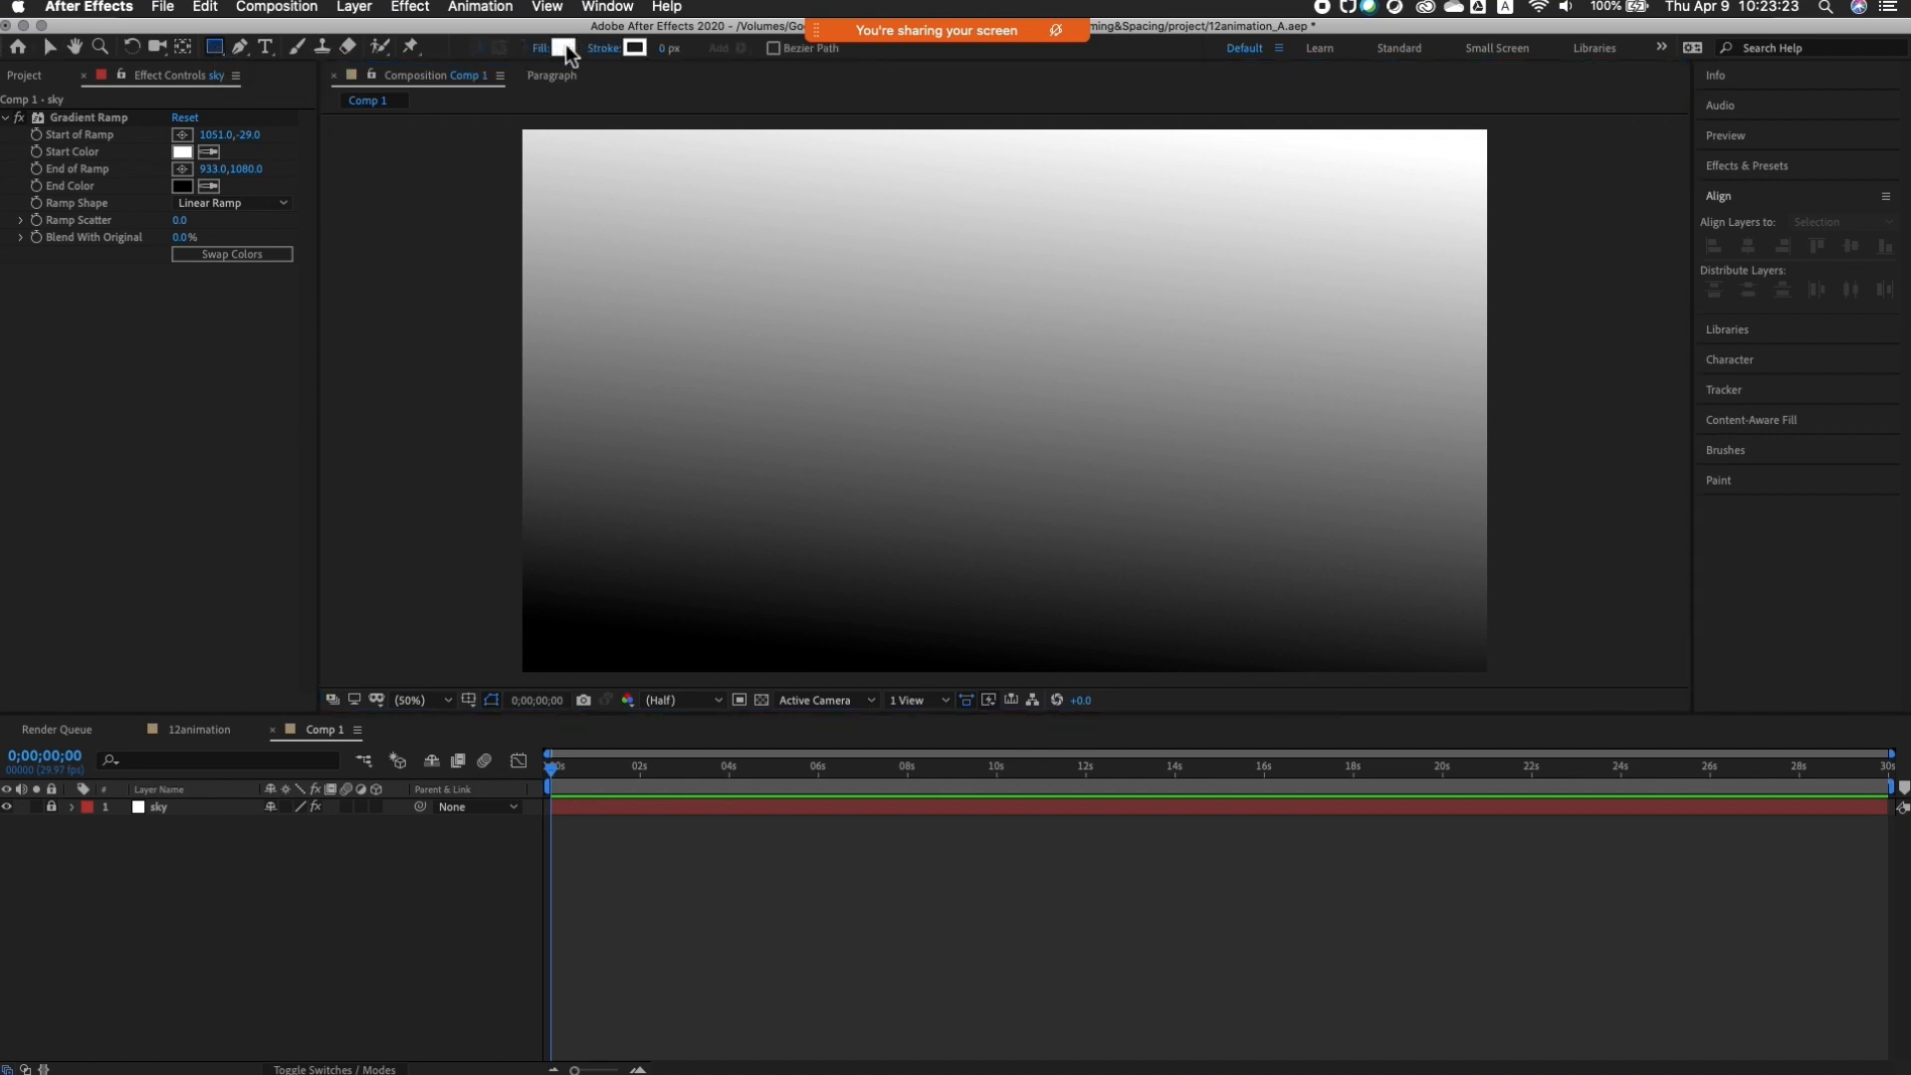
pyautogui.click(565, 48)
pyautogui.moveTo(780, 556)
pyautogui.mouseDown()
pyautogui.moveTo(751, 648)
pyautogui.moveTo(705, 703)
pyautogui.mouseUp()
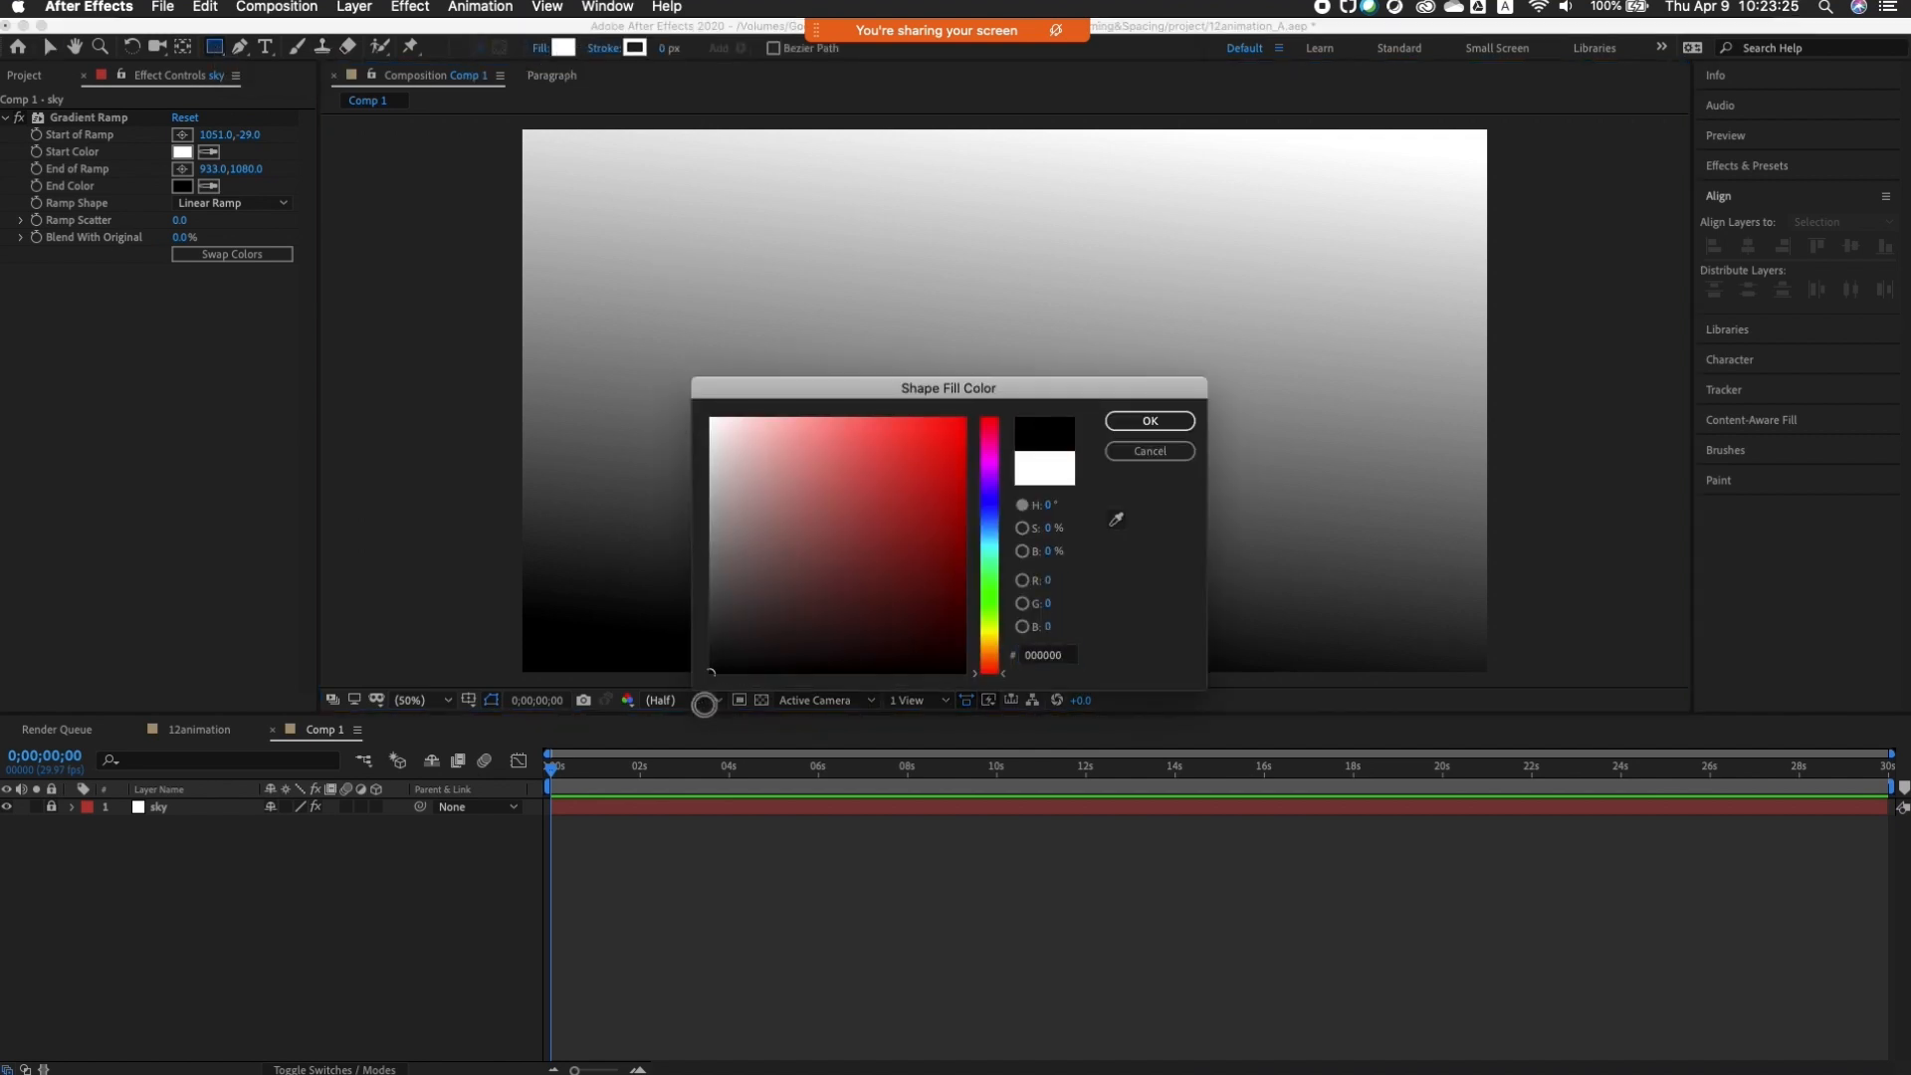
pyautogui.click(1165, 423)
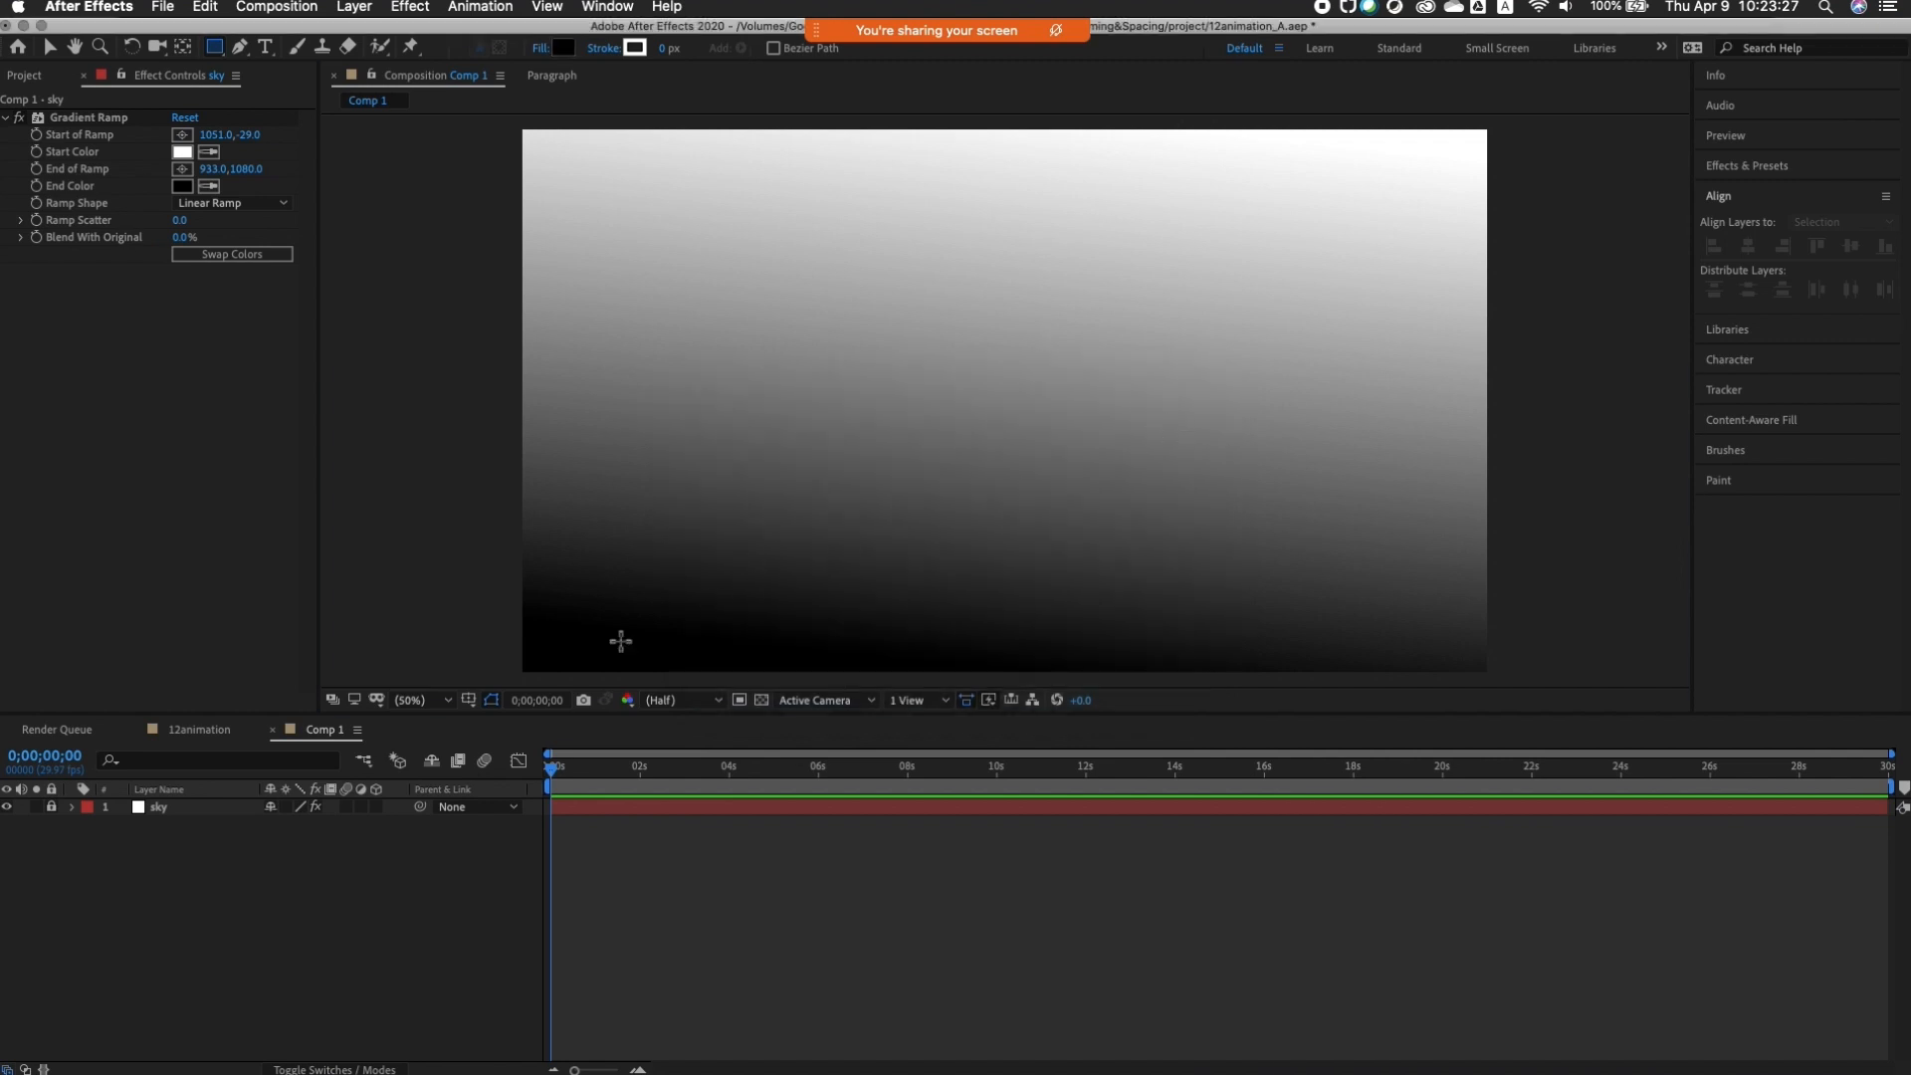
pyautogui.moveTo(520, 672); pyautogui.dragTo(1219, 251)
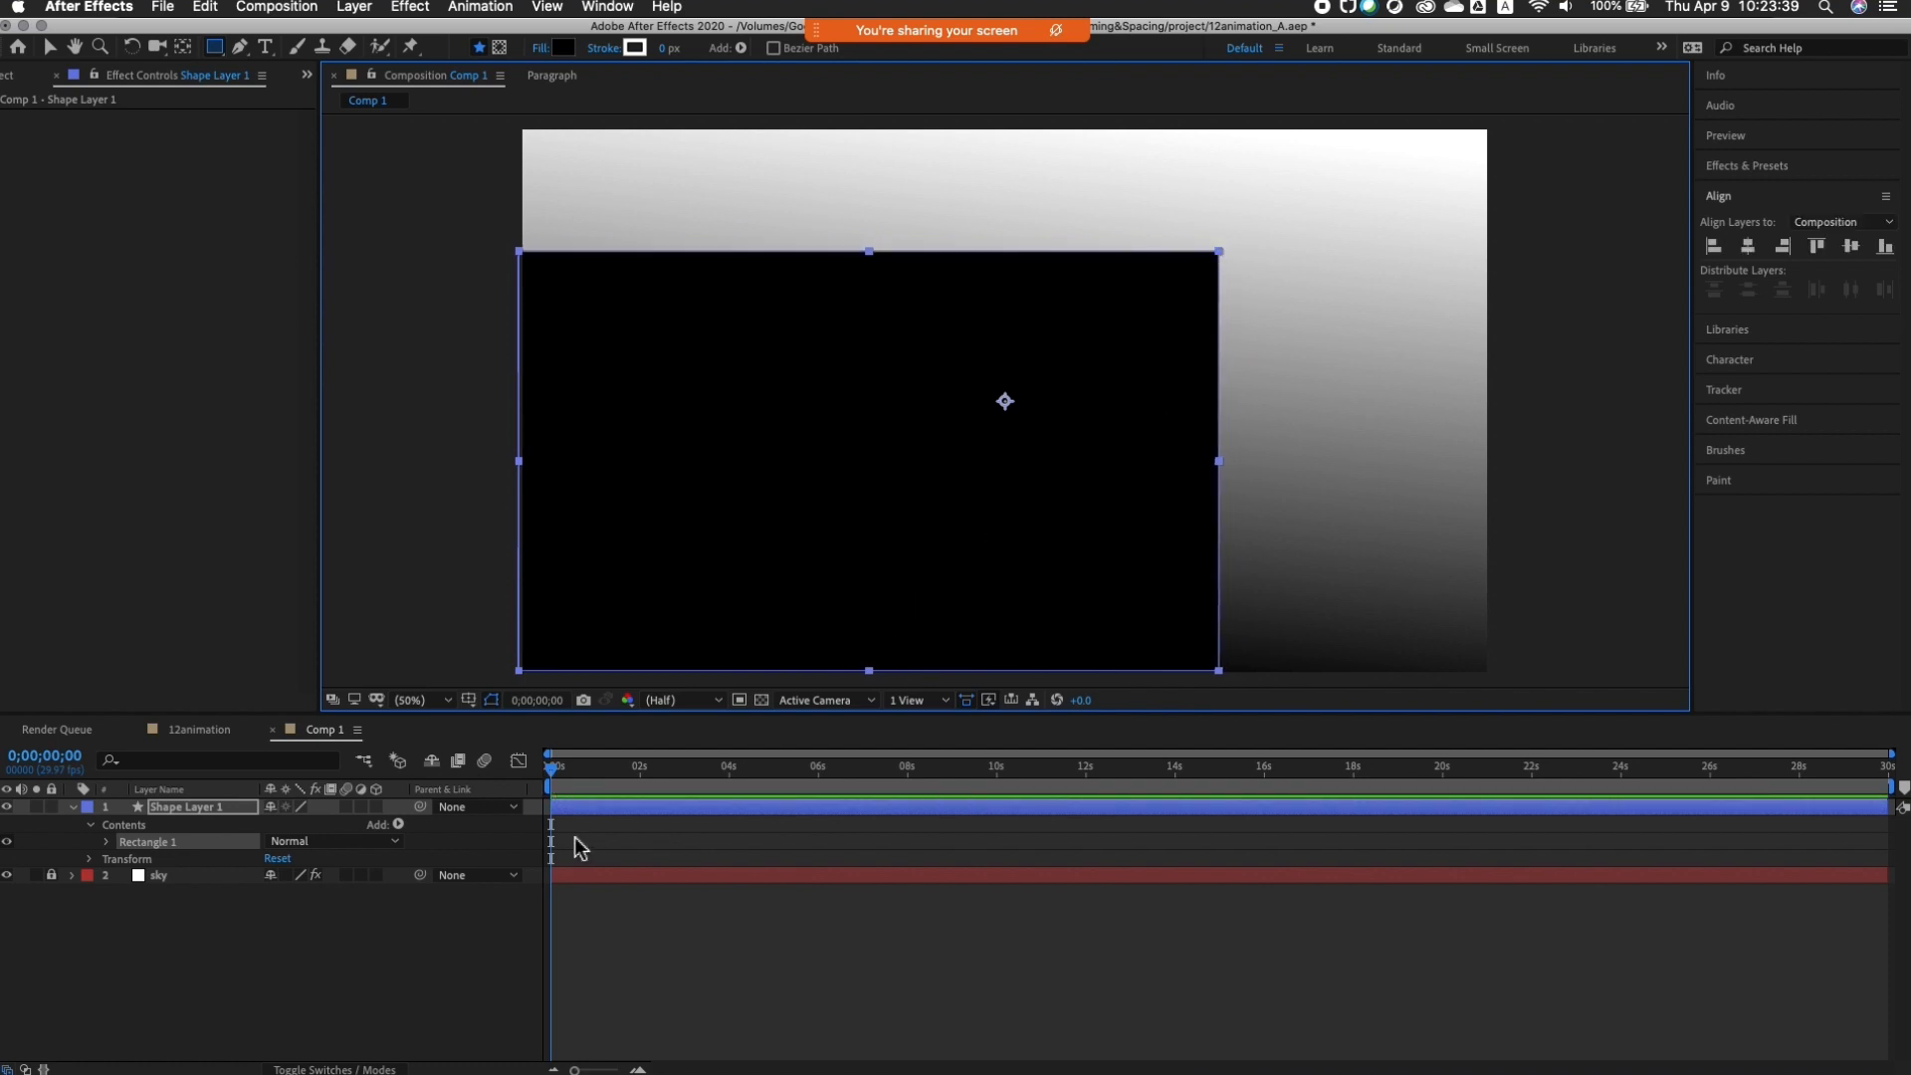
# Step: Move the rectangle layer's anchor point to the center of the rectangle
pyautogui.press('y')
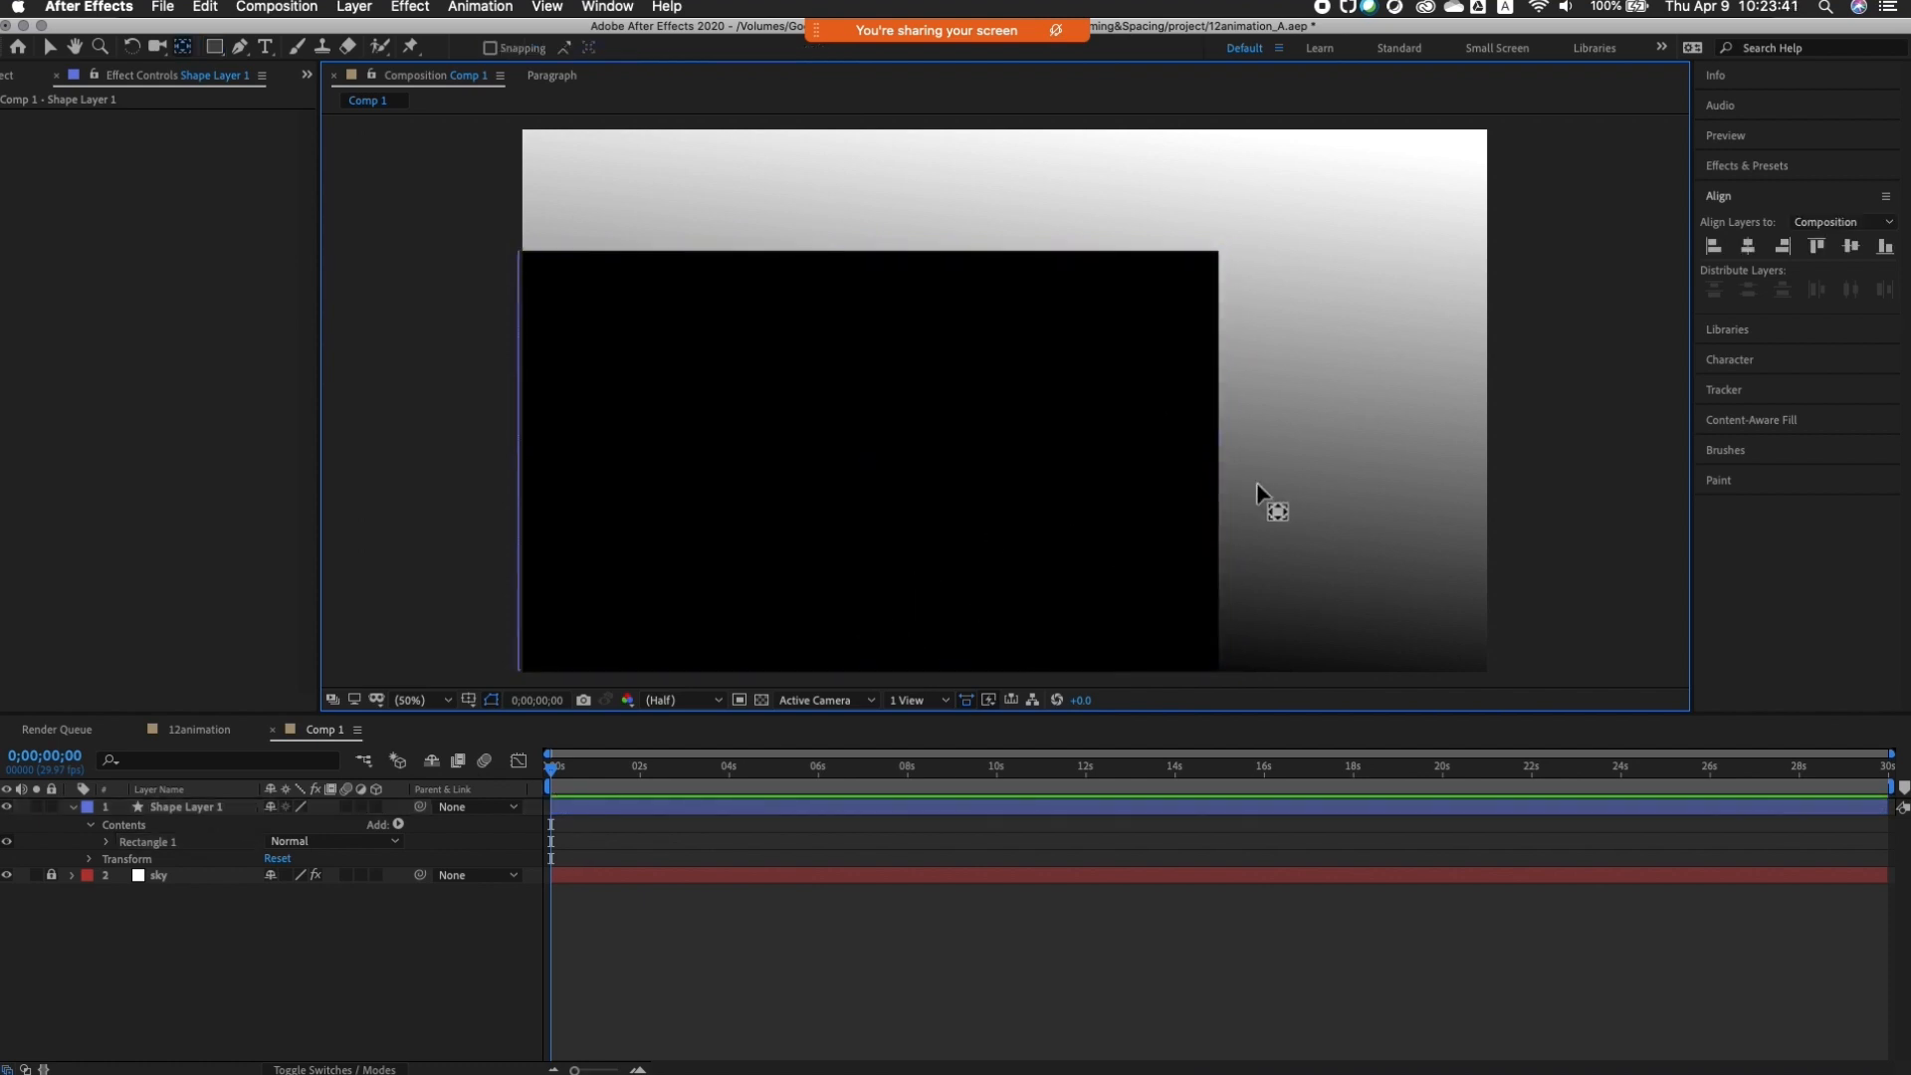
pyautogui.moveTo(1005, 401); pyautogui.dragTo(842, 466)
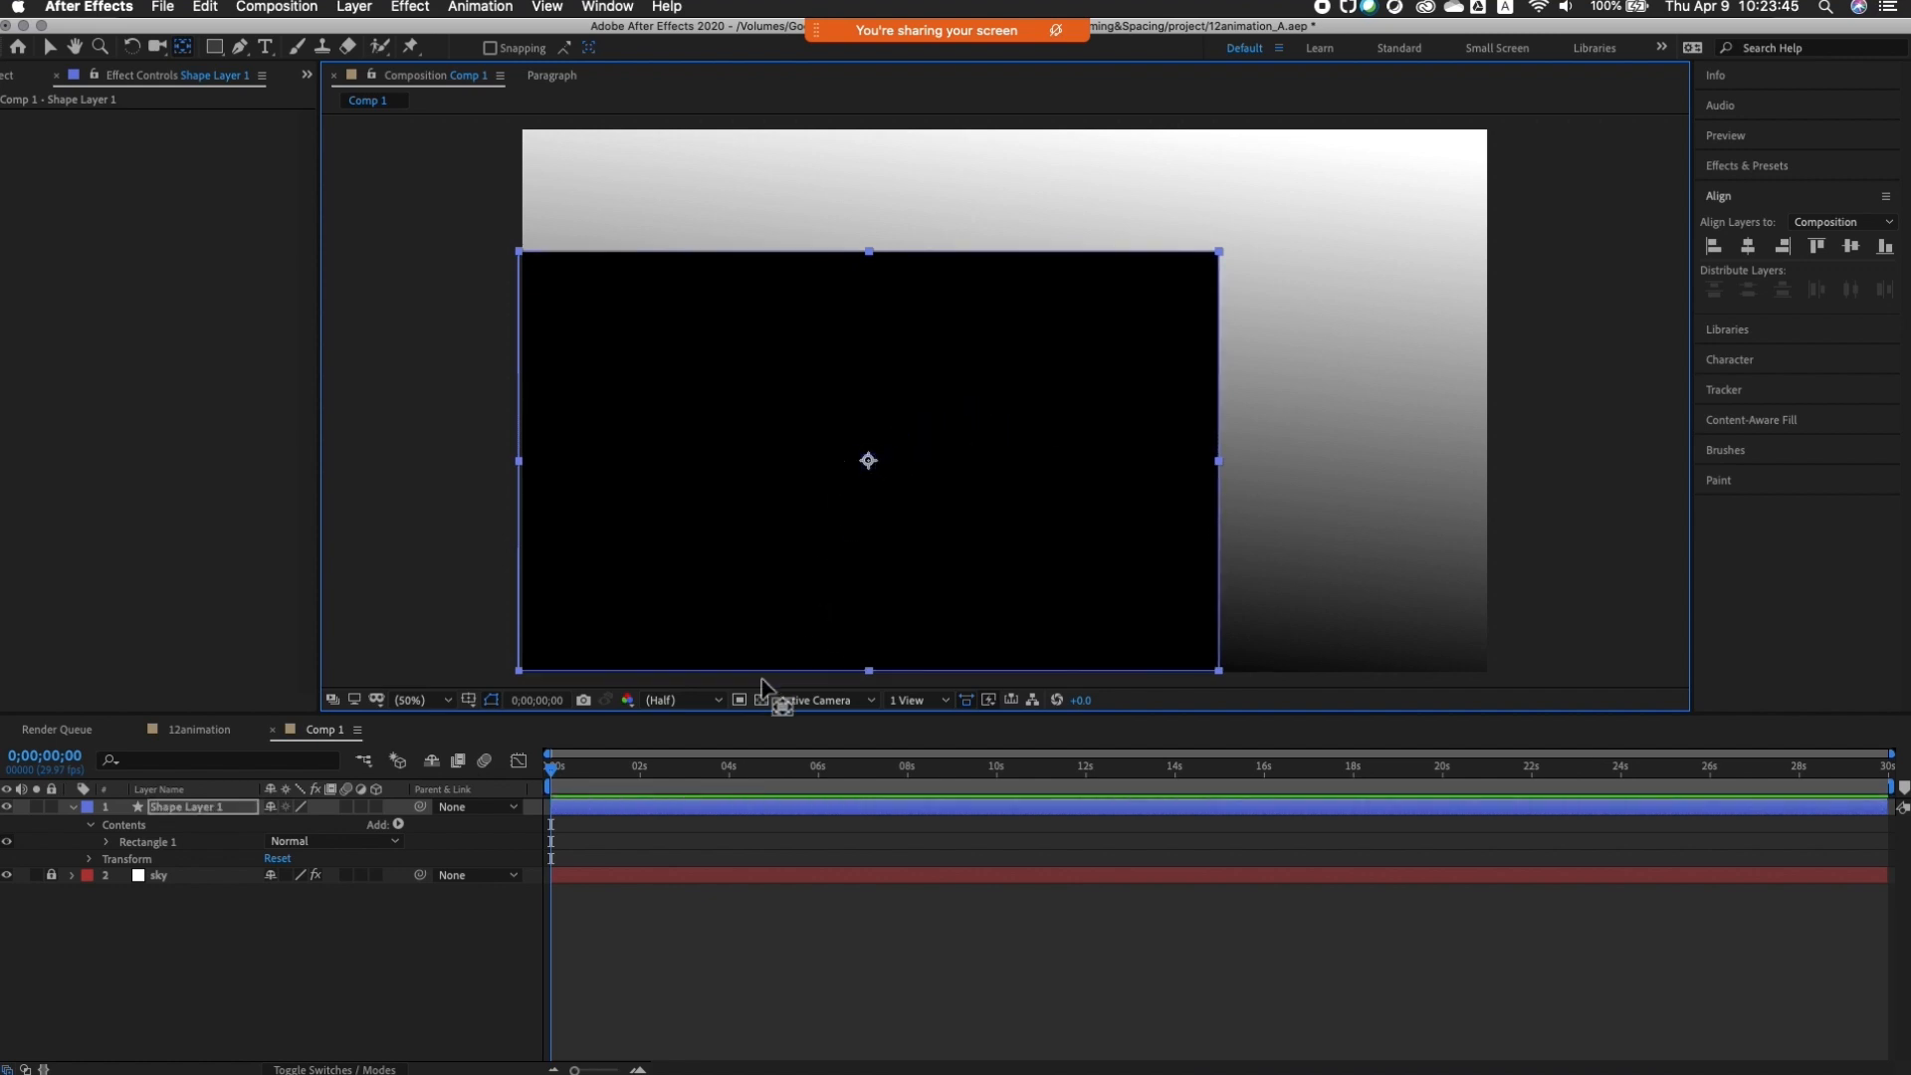
pyautogui.press('v')
pyautogui.click(243, 972)
# Step: Rename the rectangle's shape layer to "cliff" and leave it selected
pyautogui.click(181, 808)
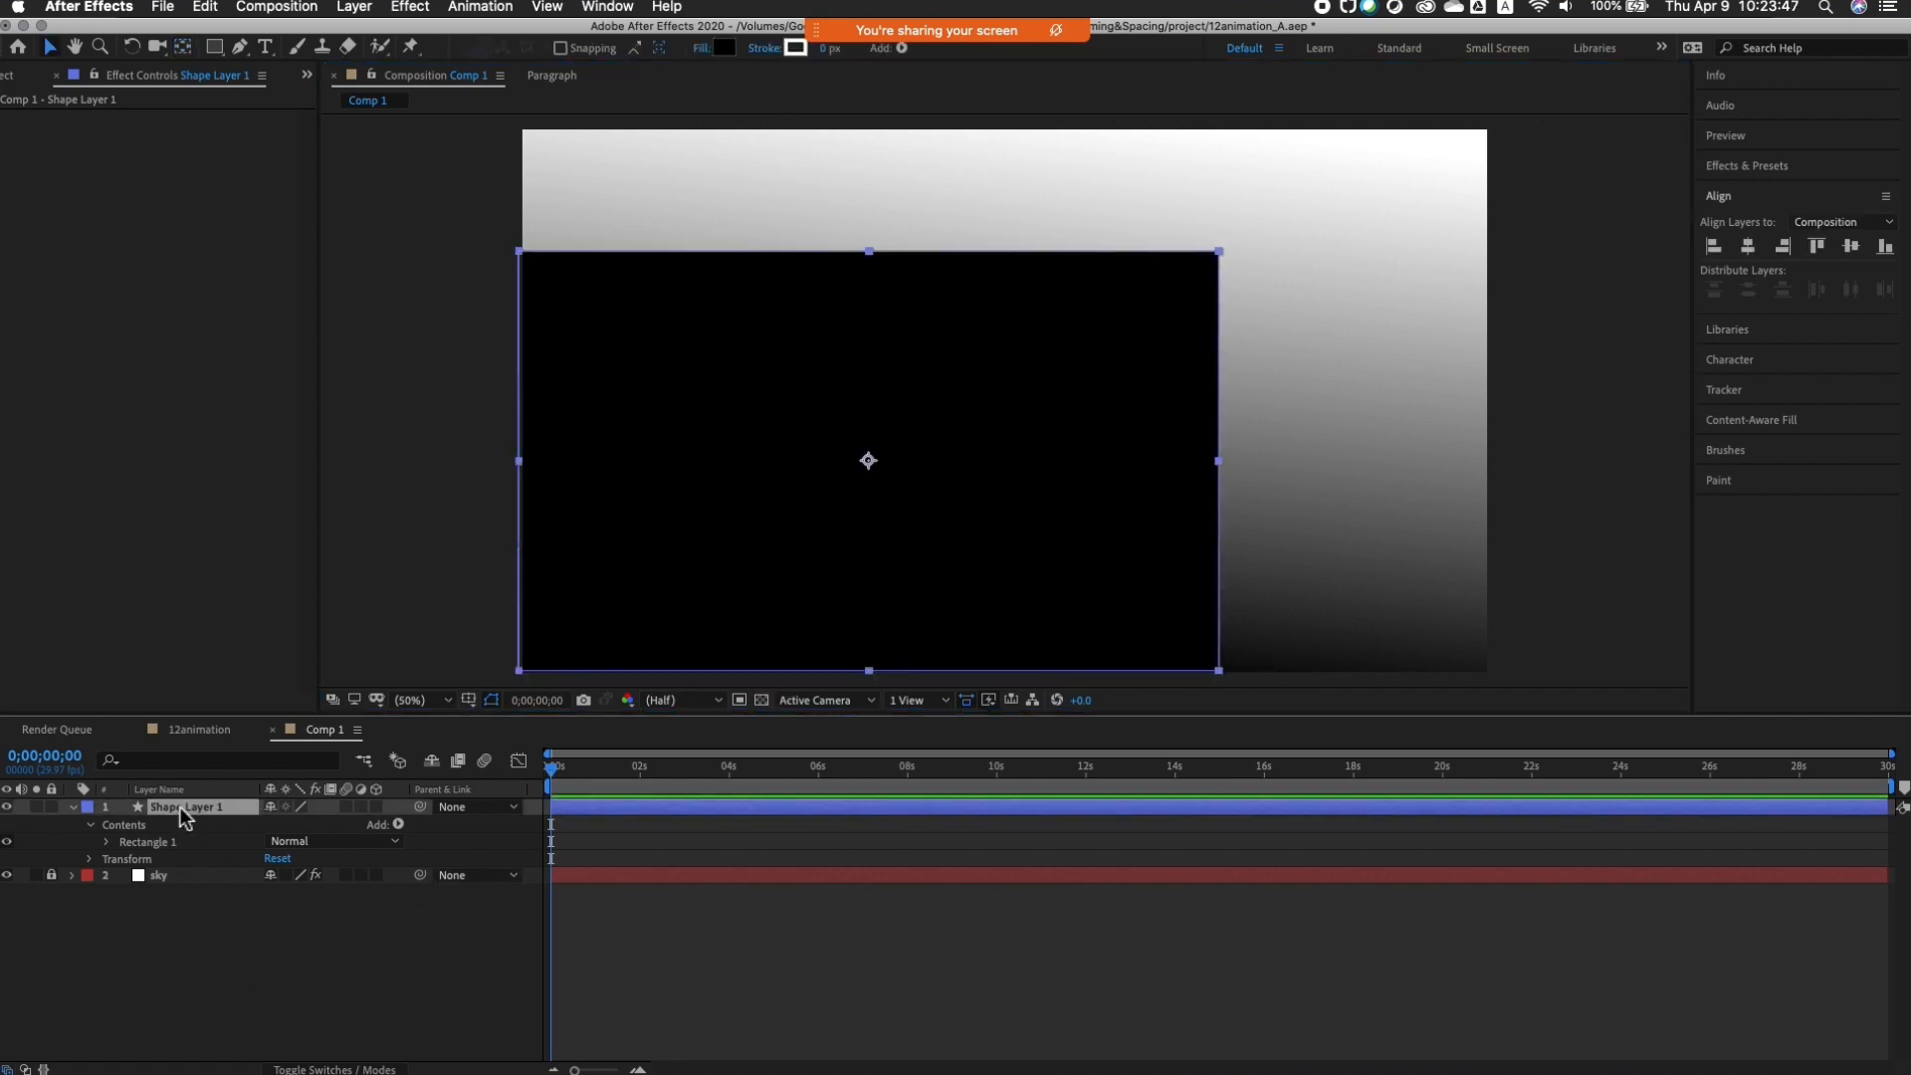
pyautogui.rightClick(177, 809)
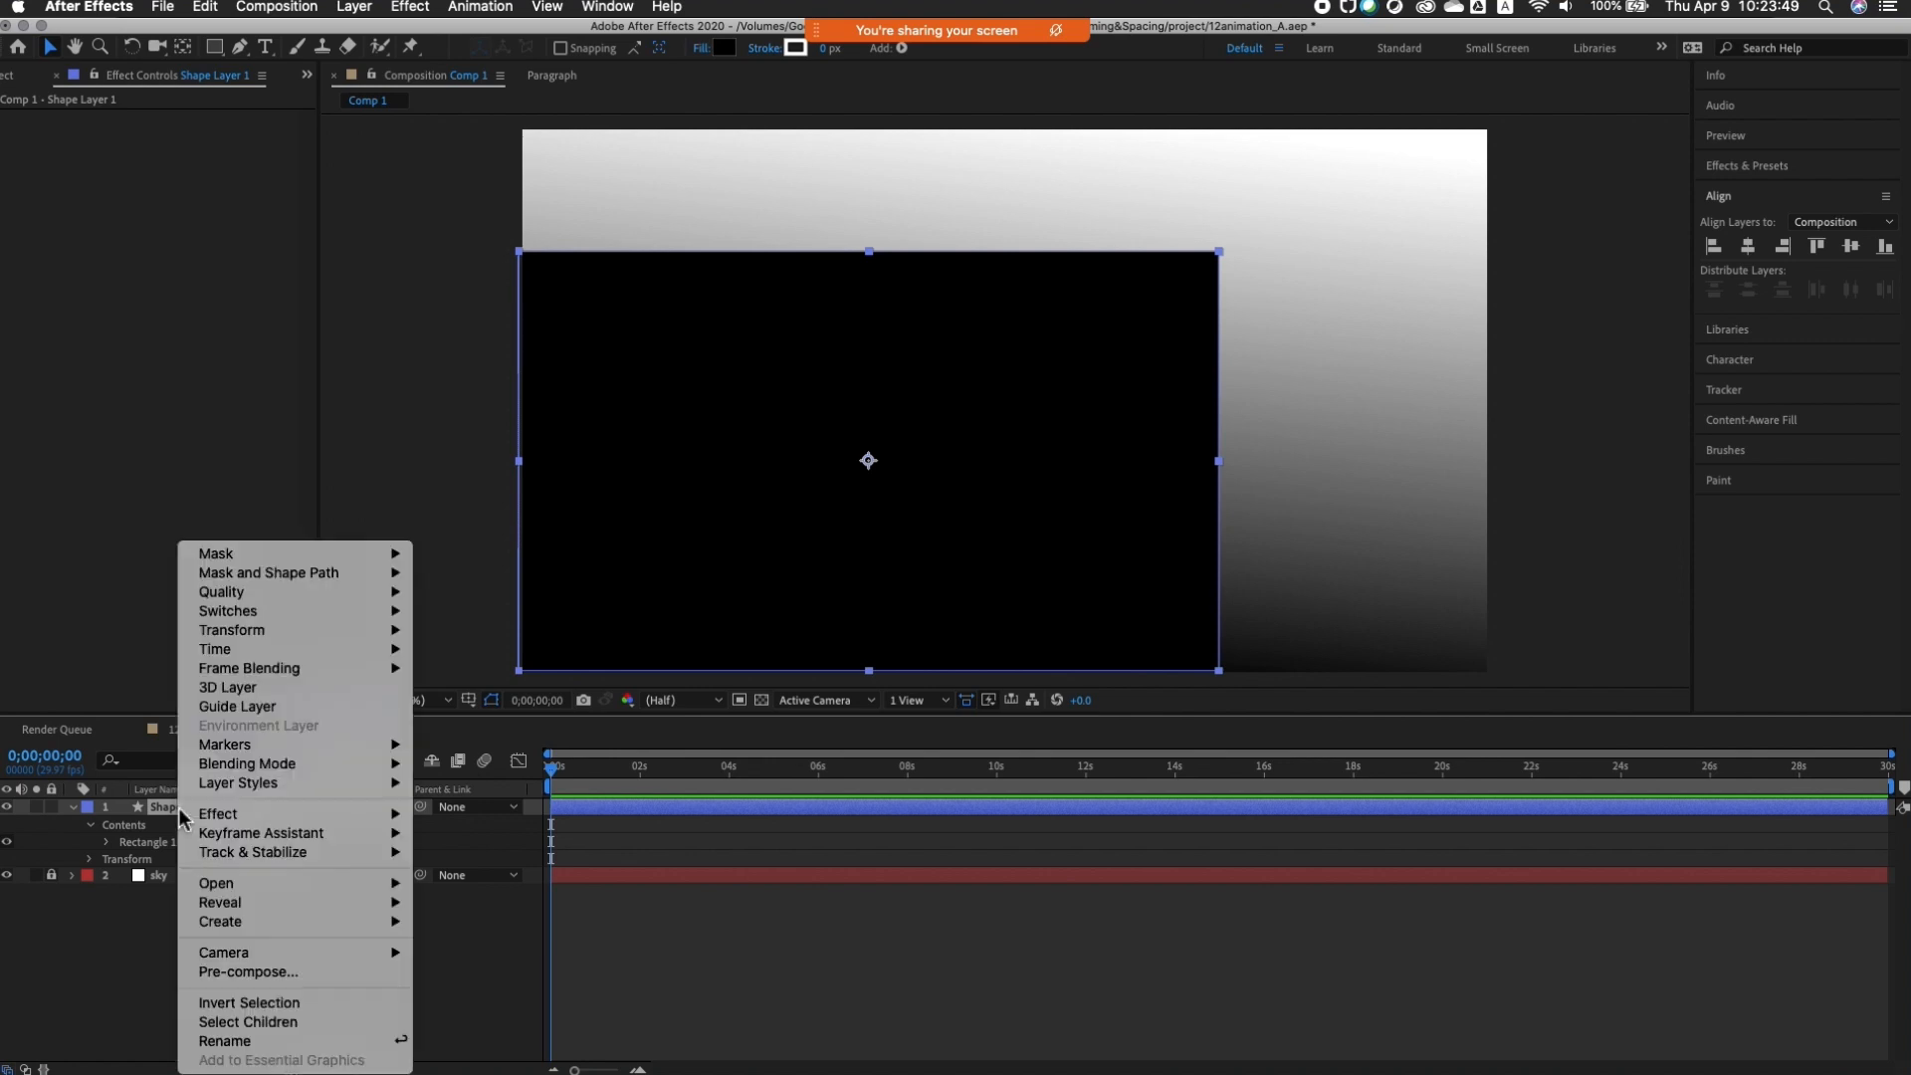
pyautogui.click(213, 1041)
pyautogui.write('c')
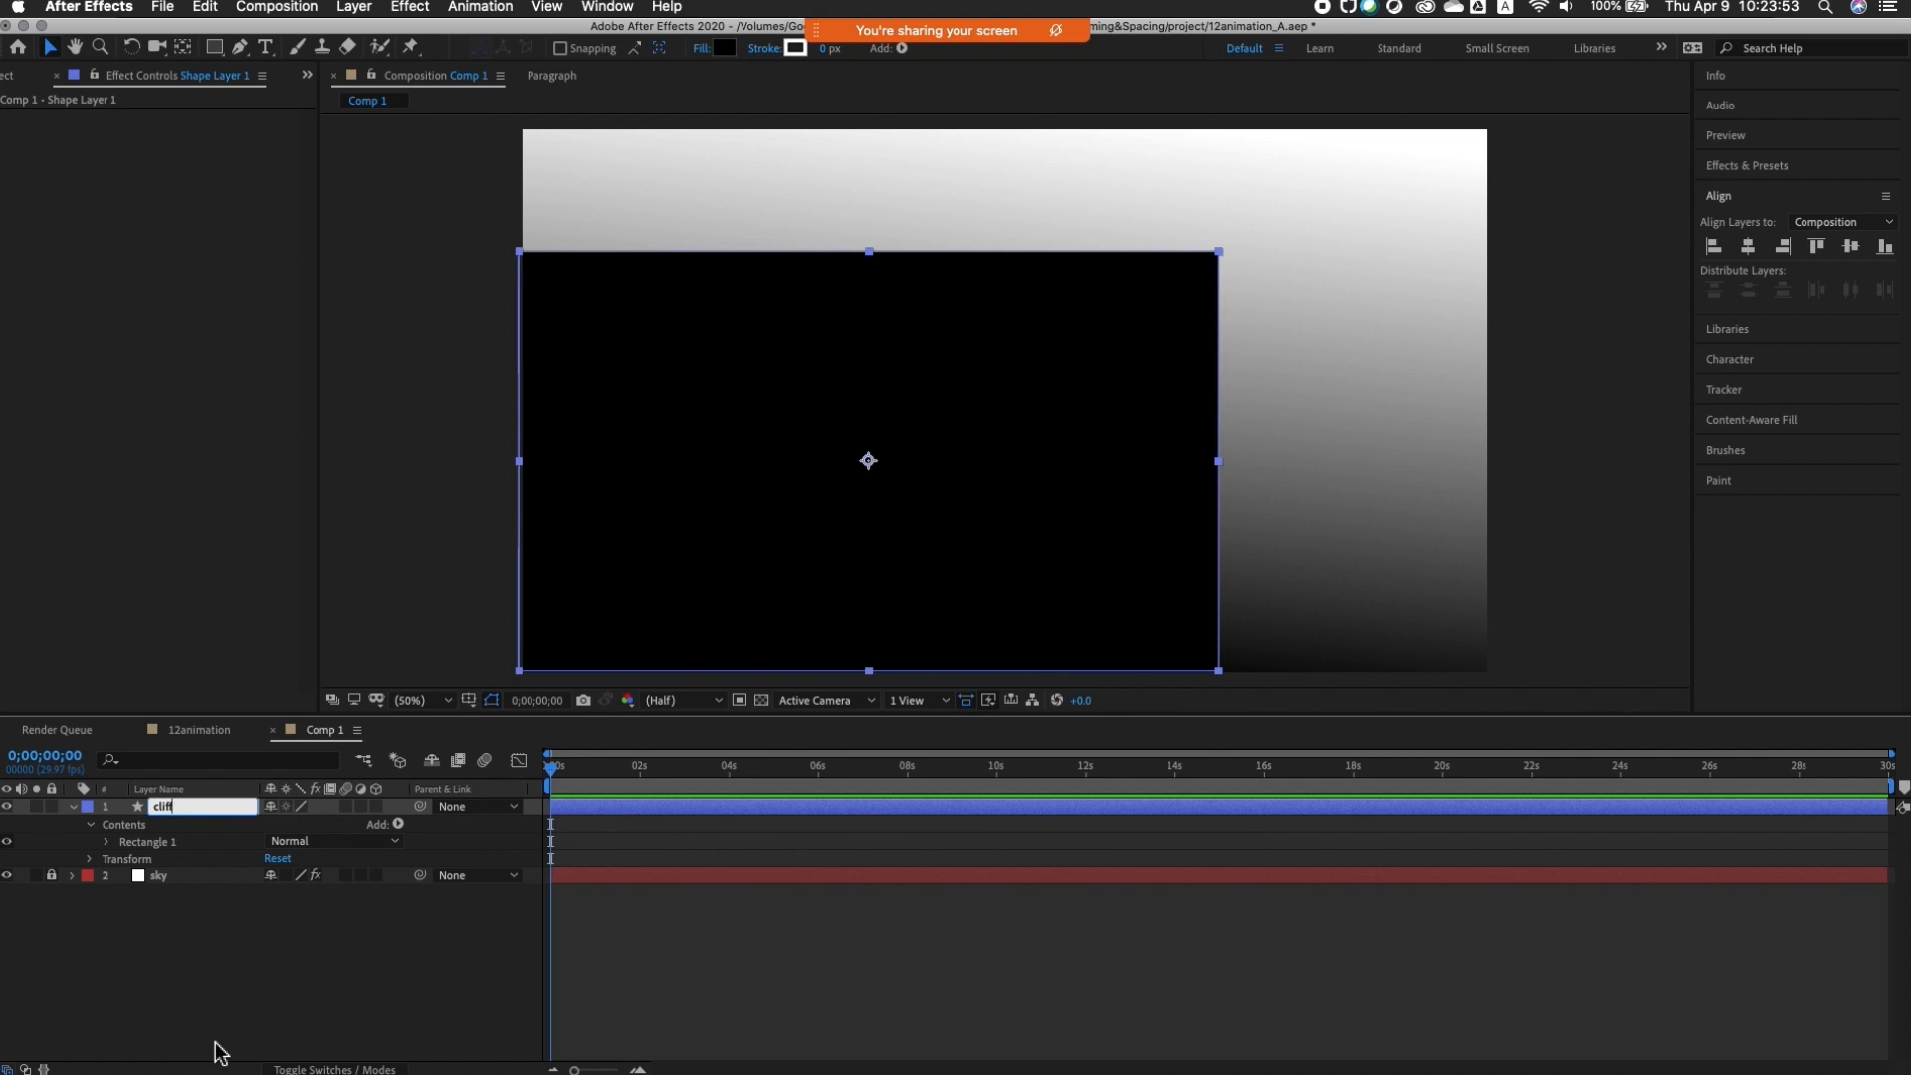
pyautogui.write('liff')
pyautogui.click(219, 992)
pyautogui.click(164, 814)
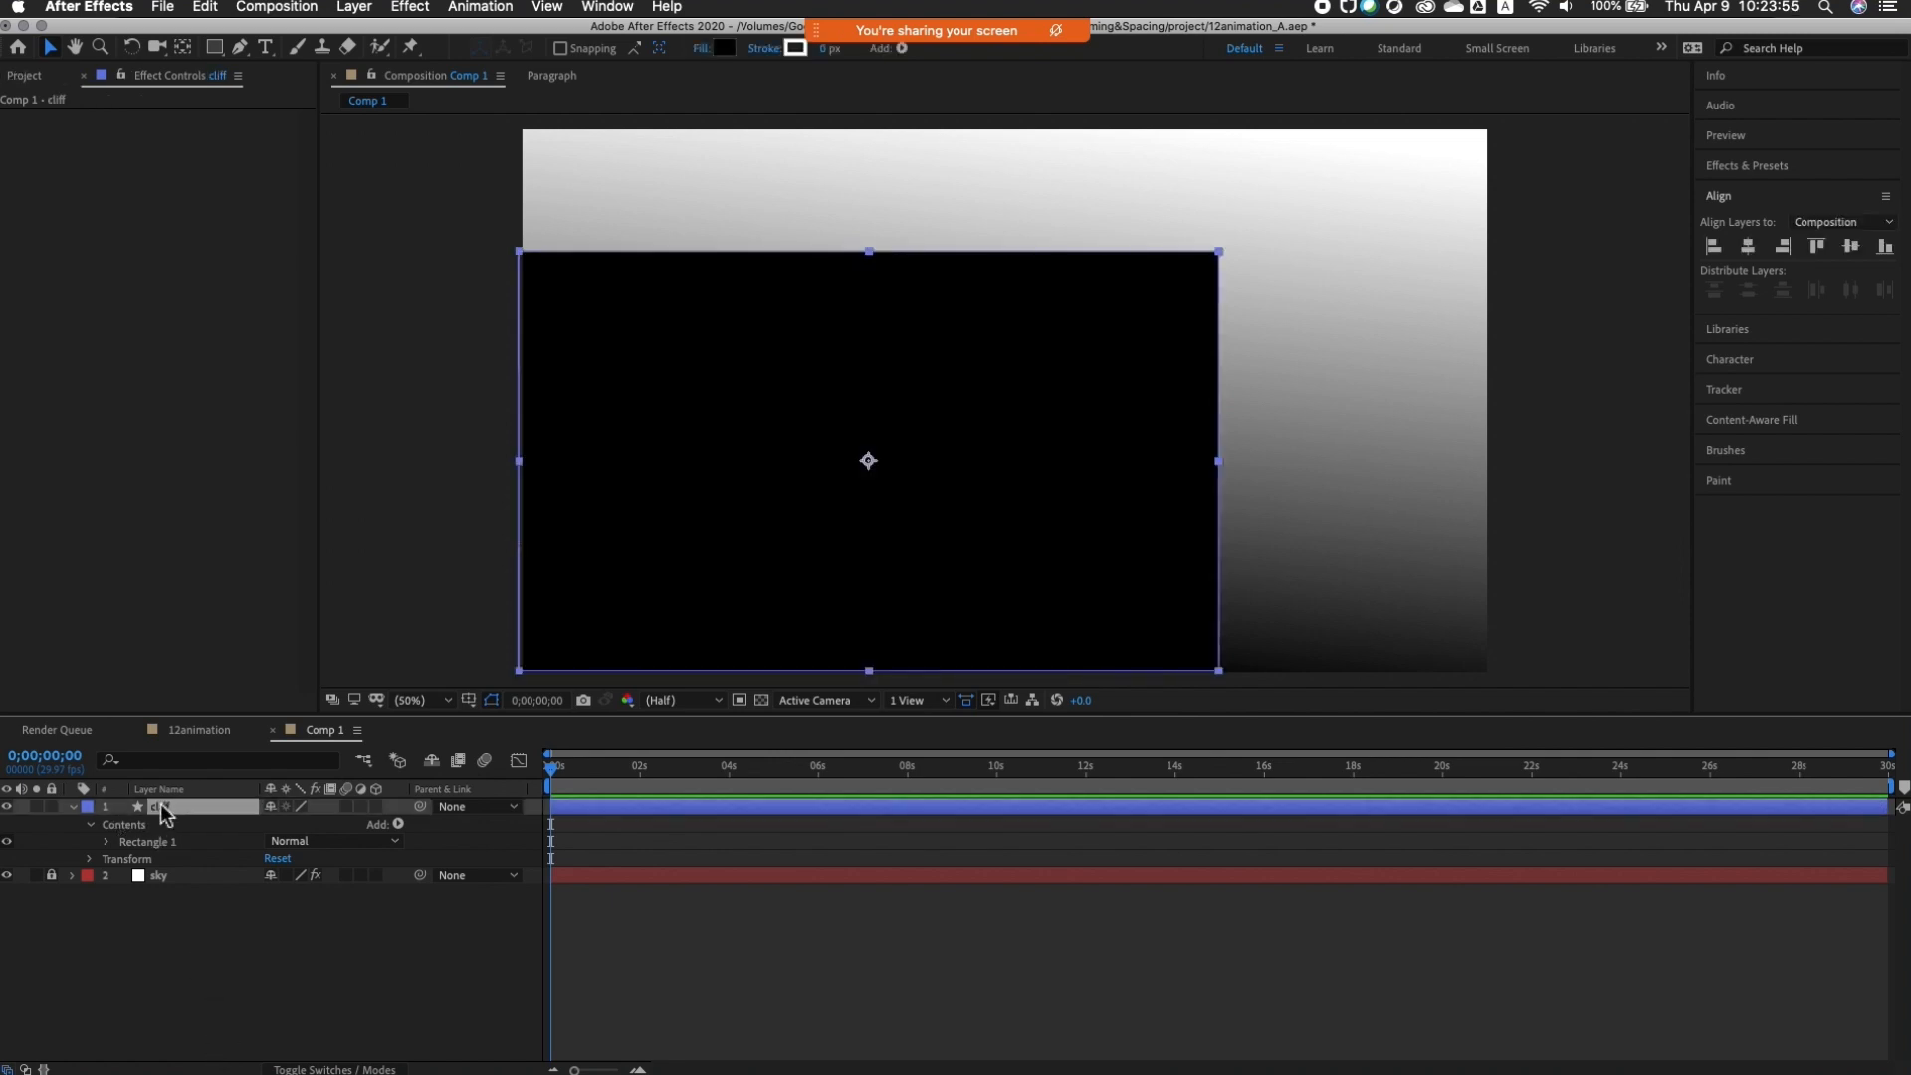
# Step: Collapse the cliff layer's properties and draw a small black square above the cliff as a separate shape layer
pyautogui.press('u')
pyautogui.click(252, 942)
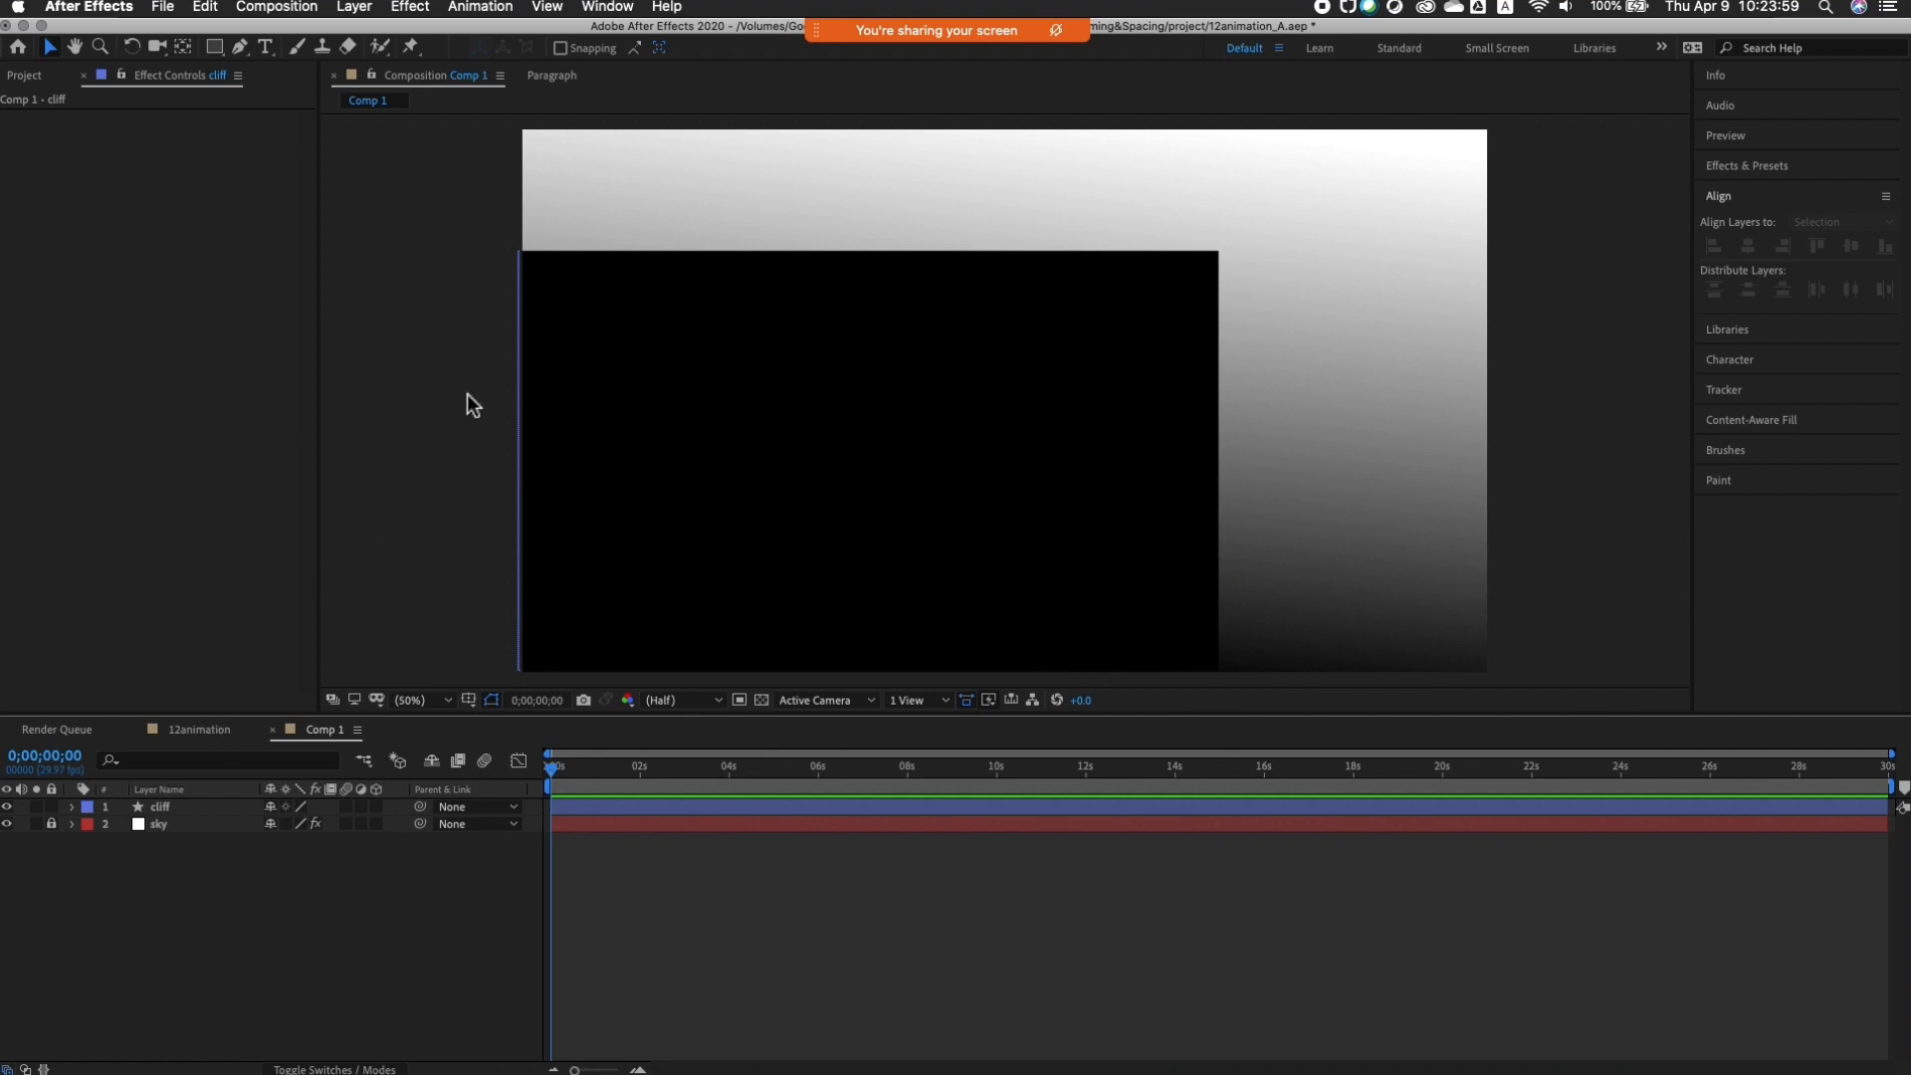
pyautogui.click(832, 428)
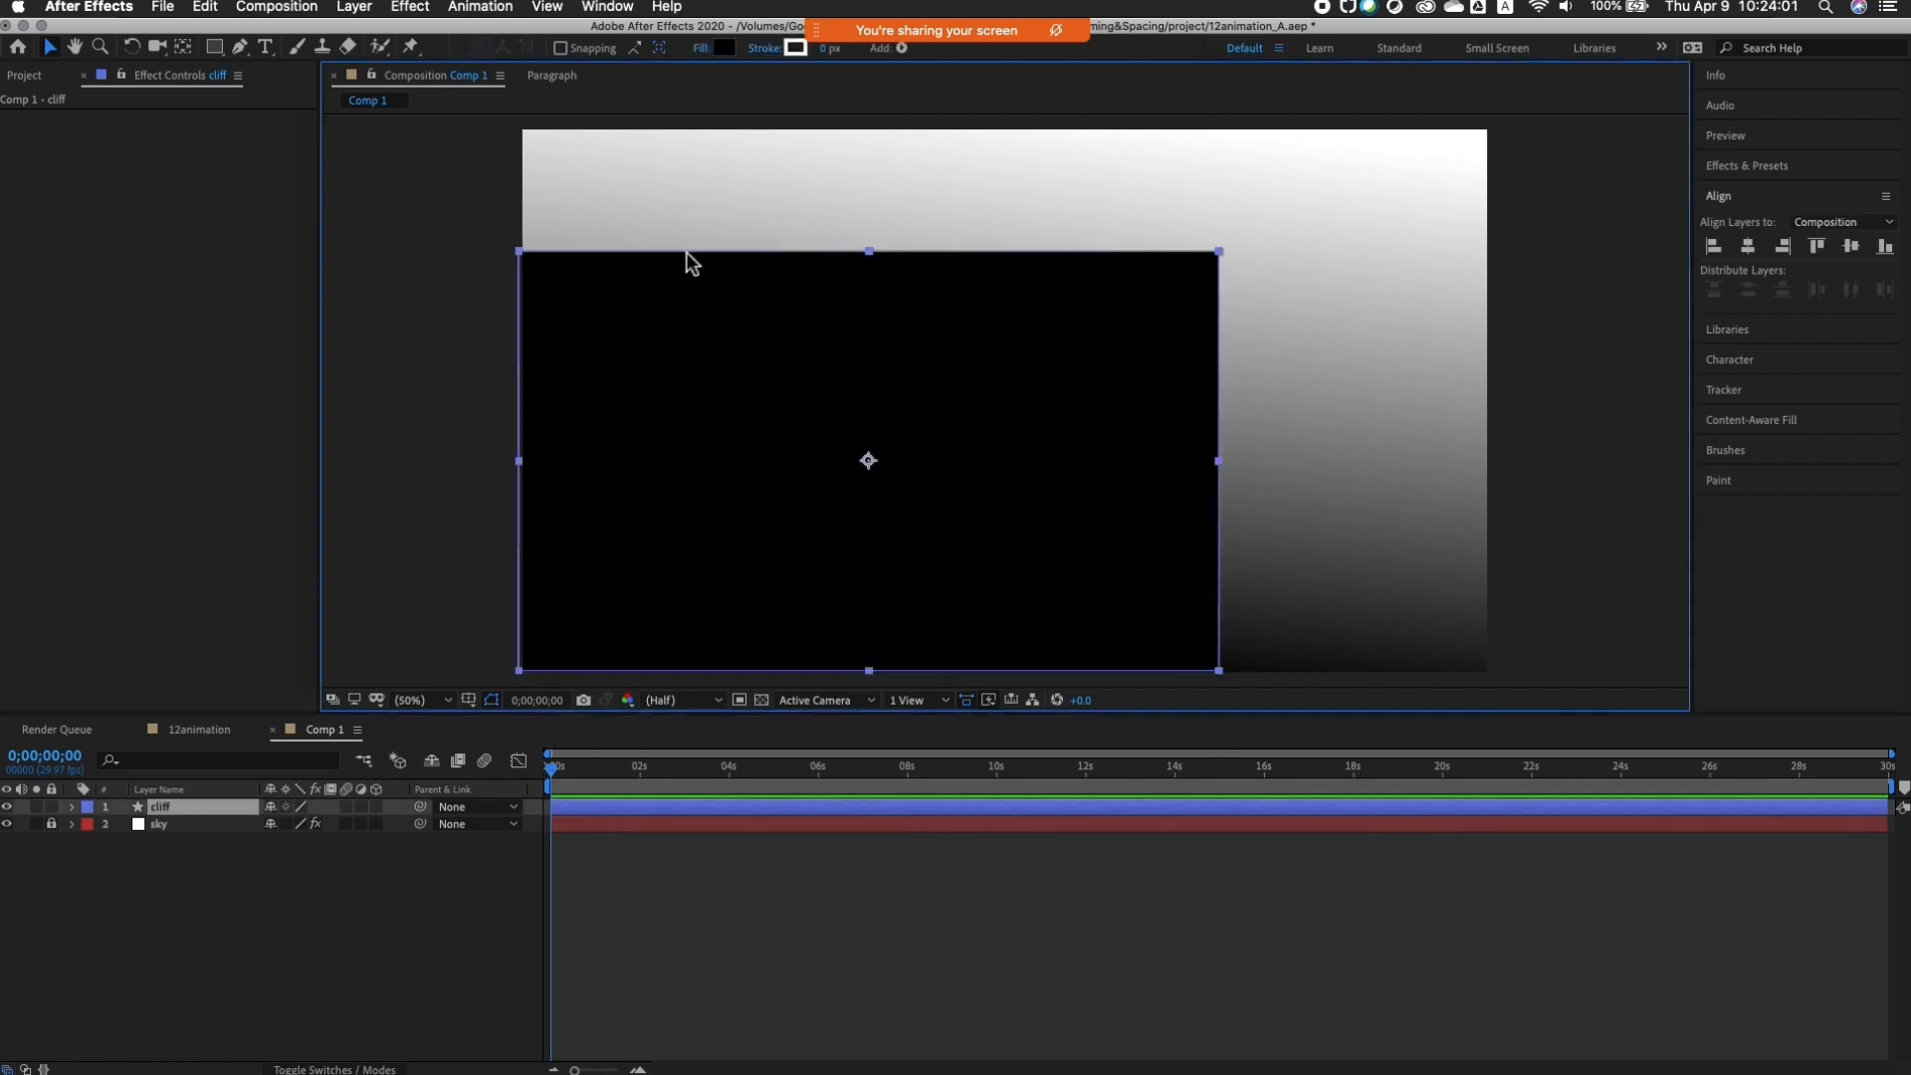
pyautogui.click(215, 47)
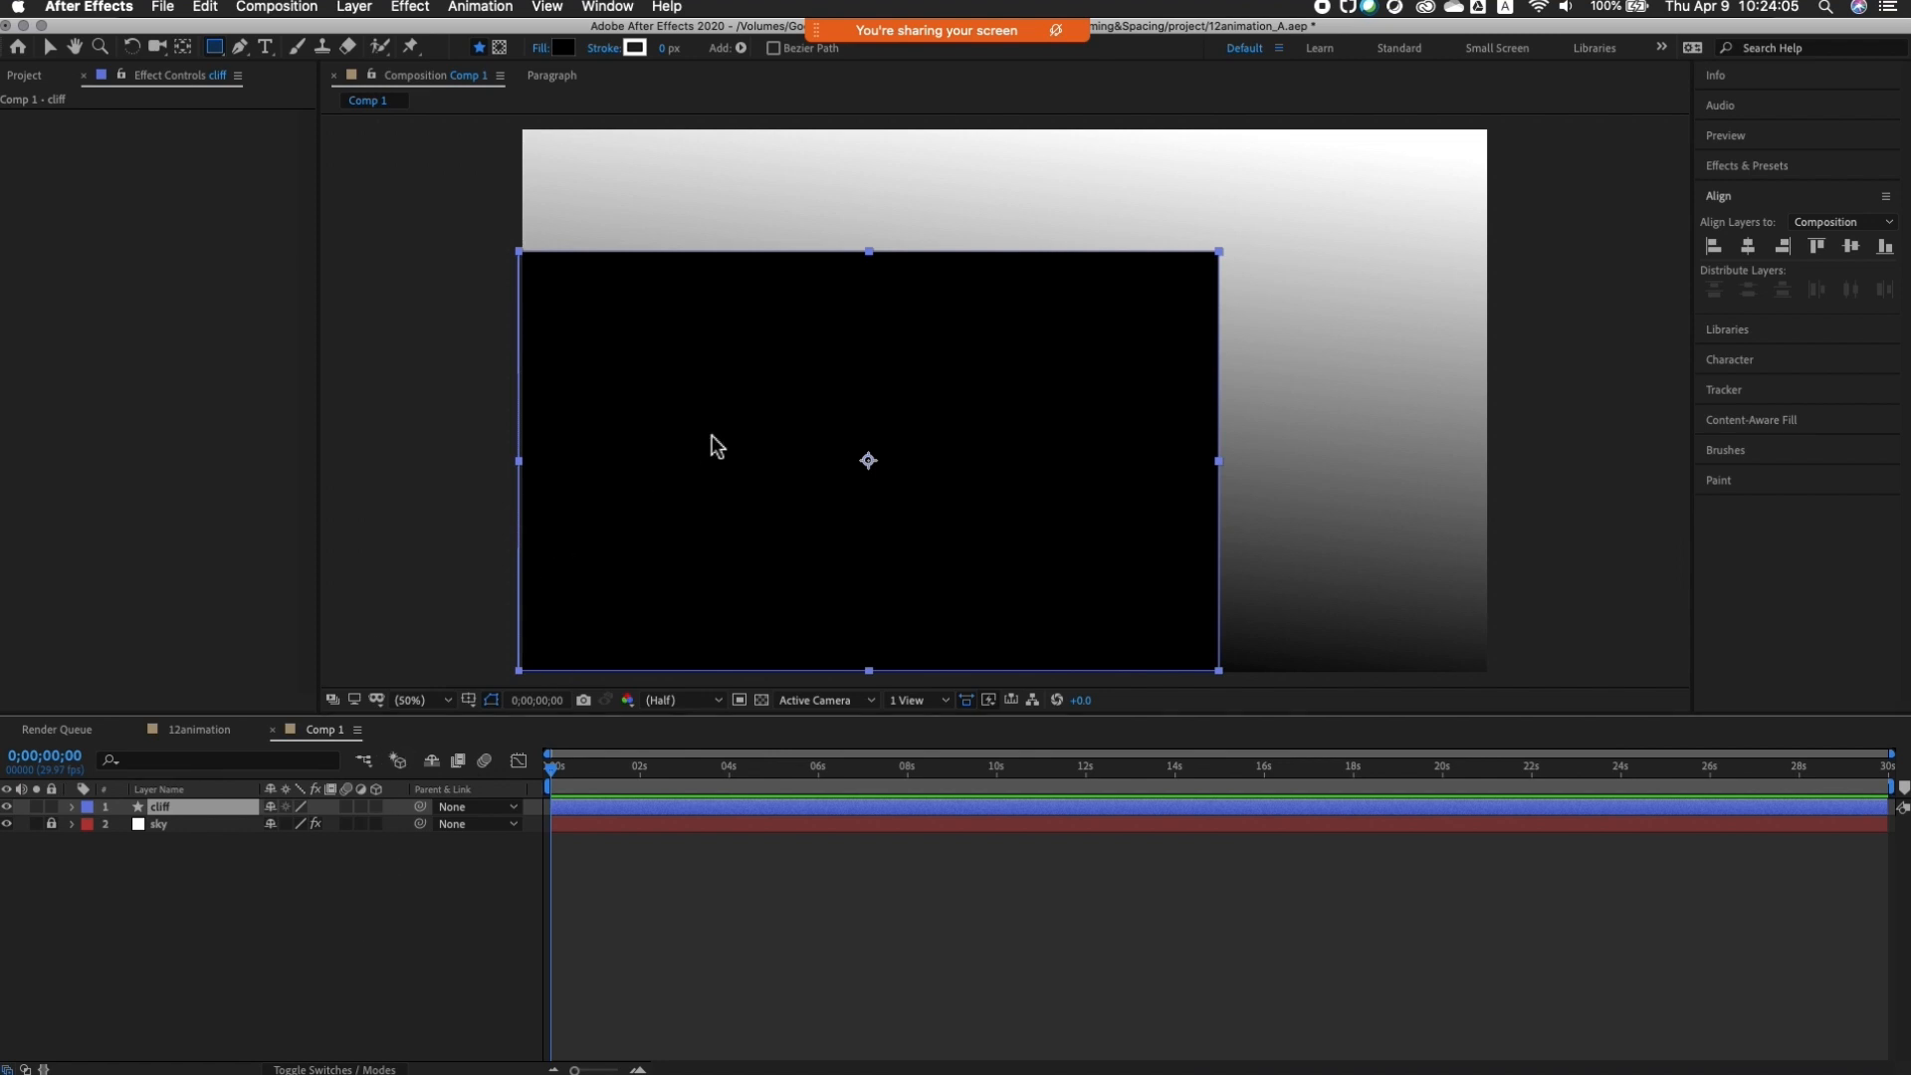
pyautogui.click(814, 193)
pyautogui.moveTo(698, 158); pyautogui.dragTo(753, 218)
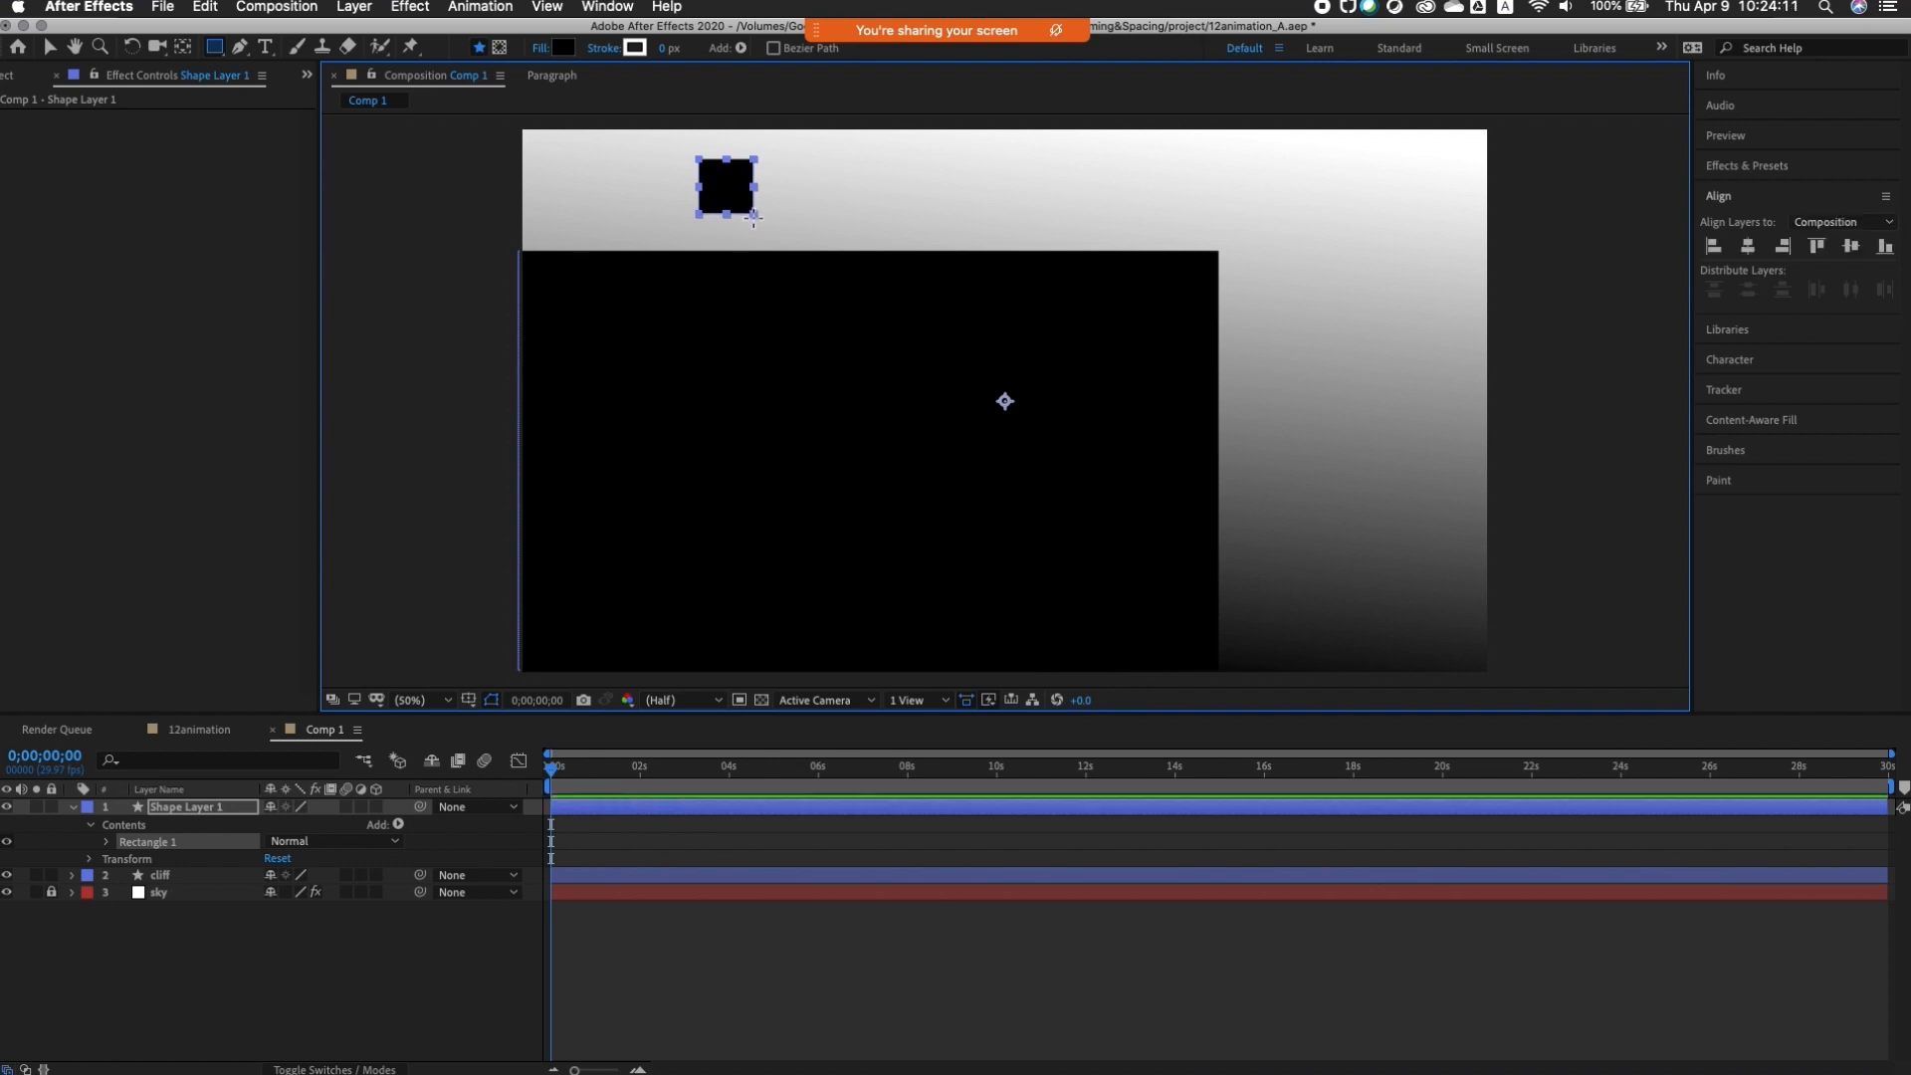
# Step: Move the new square layer's anchor point to the lower-right corner of the square
pyautogui.press('y')
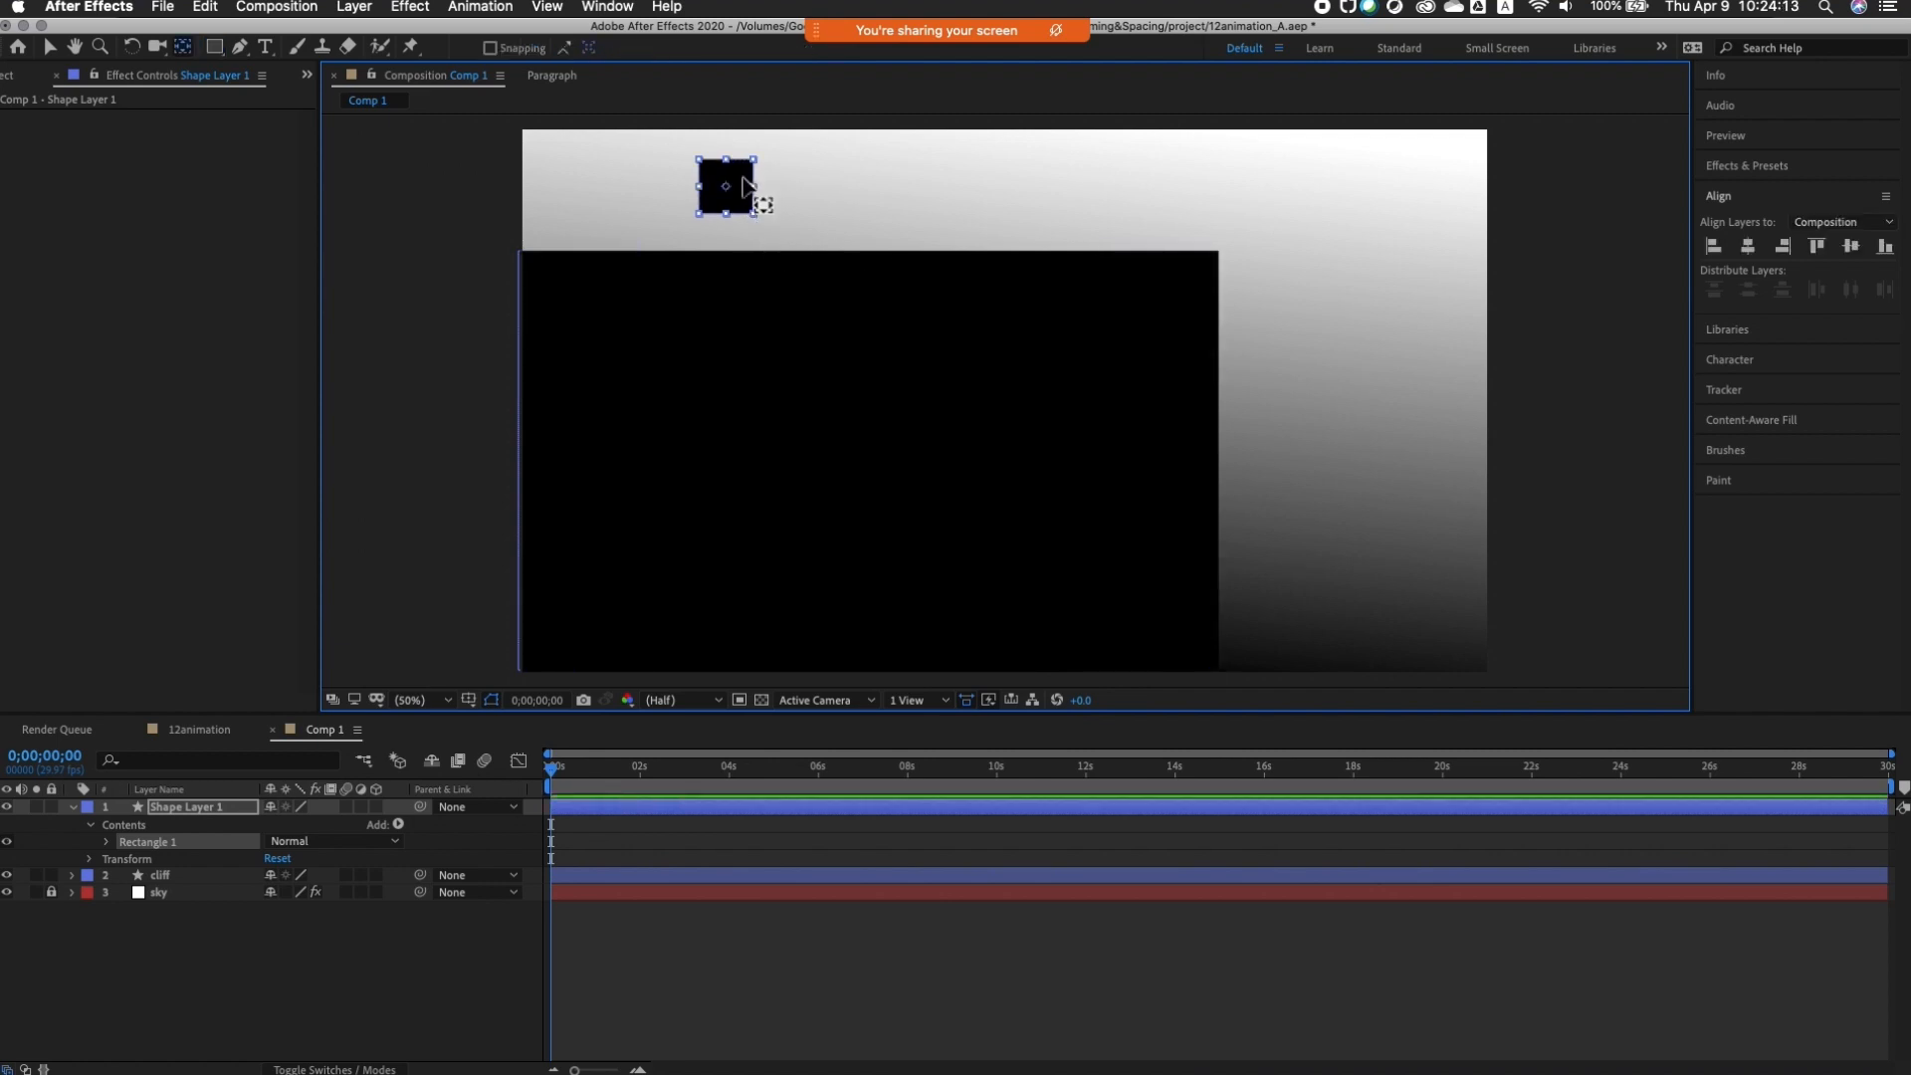
pyautogui.moveTo(732, 190); pyautogui.dragTo(1006, 401)
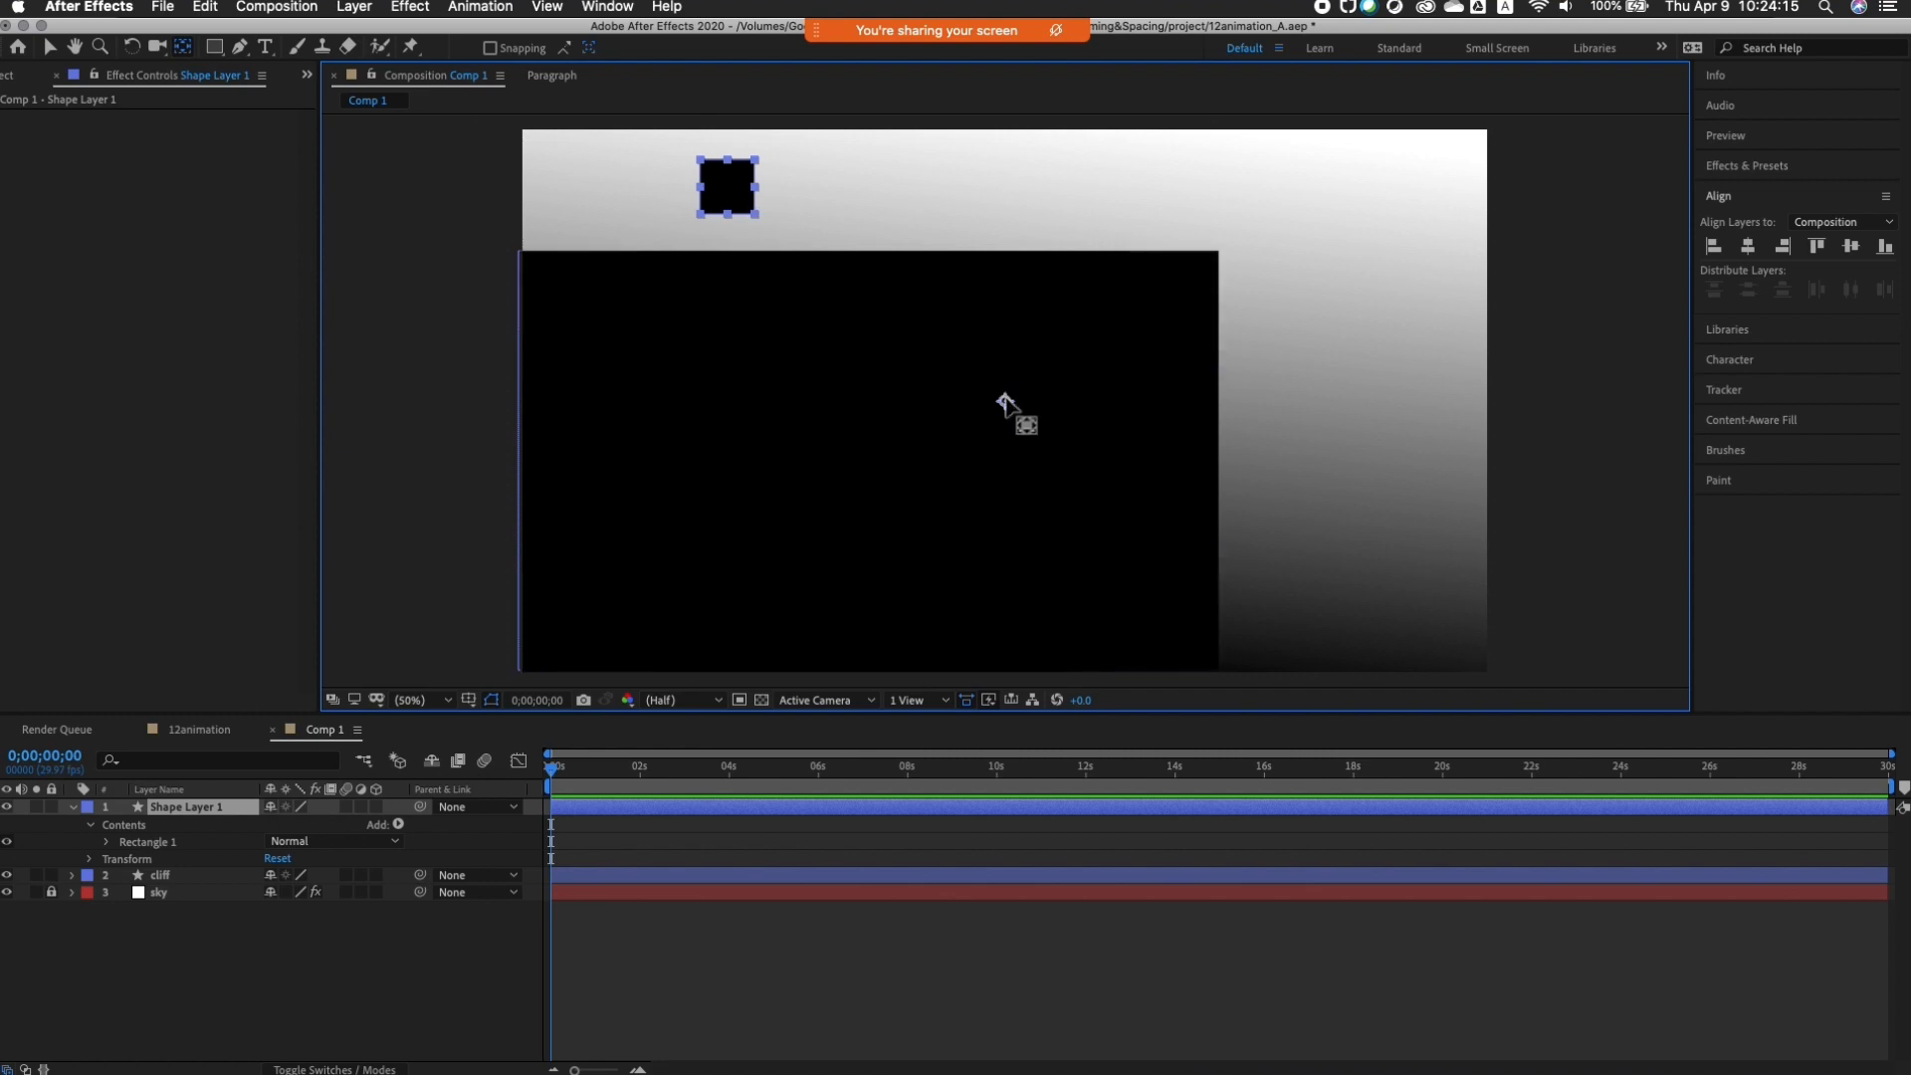
pyautogui.moveTo(949, 338); pyautogui.dragTo(951, 249)
# Step: Move the square onto the cliff's top edge, close to the cliff's right end
pyautogui.press('v')
pyautogui.moveTo(1070, 279); pyautogui.dragTo(1209, 291)
pyautogui.click(1260, 296)
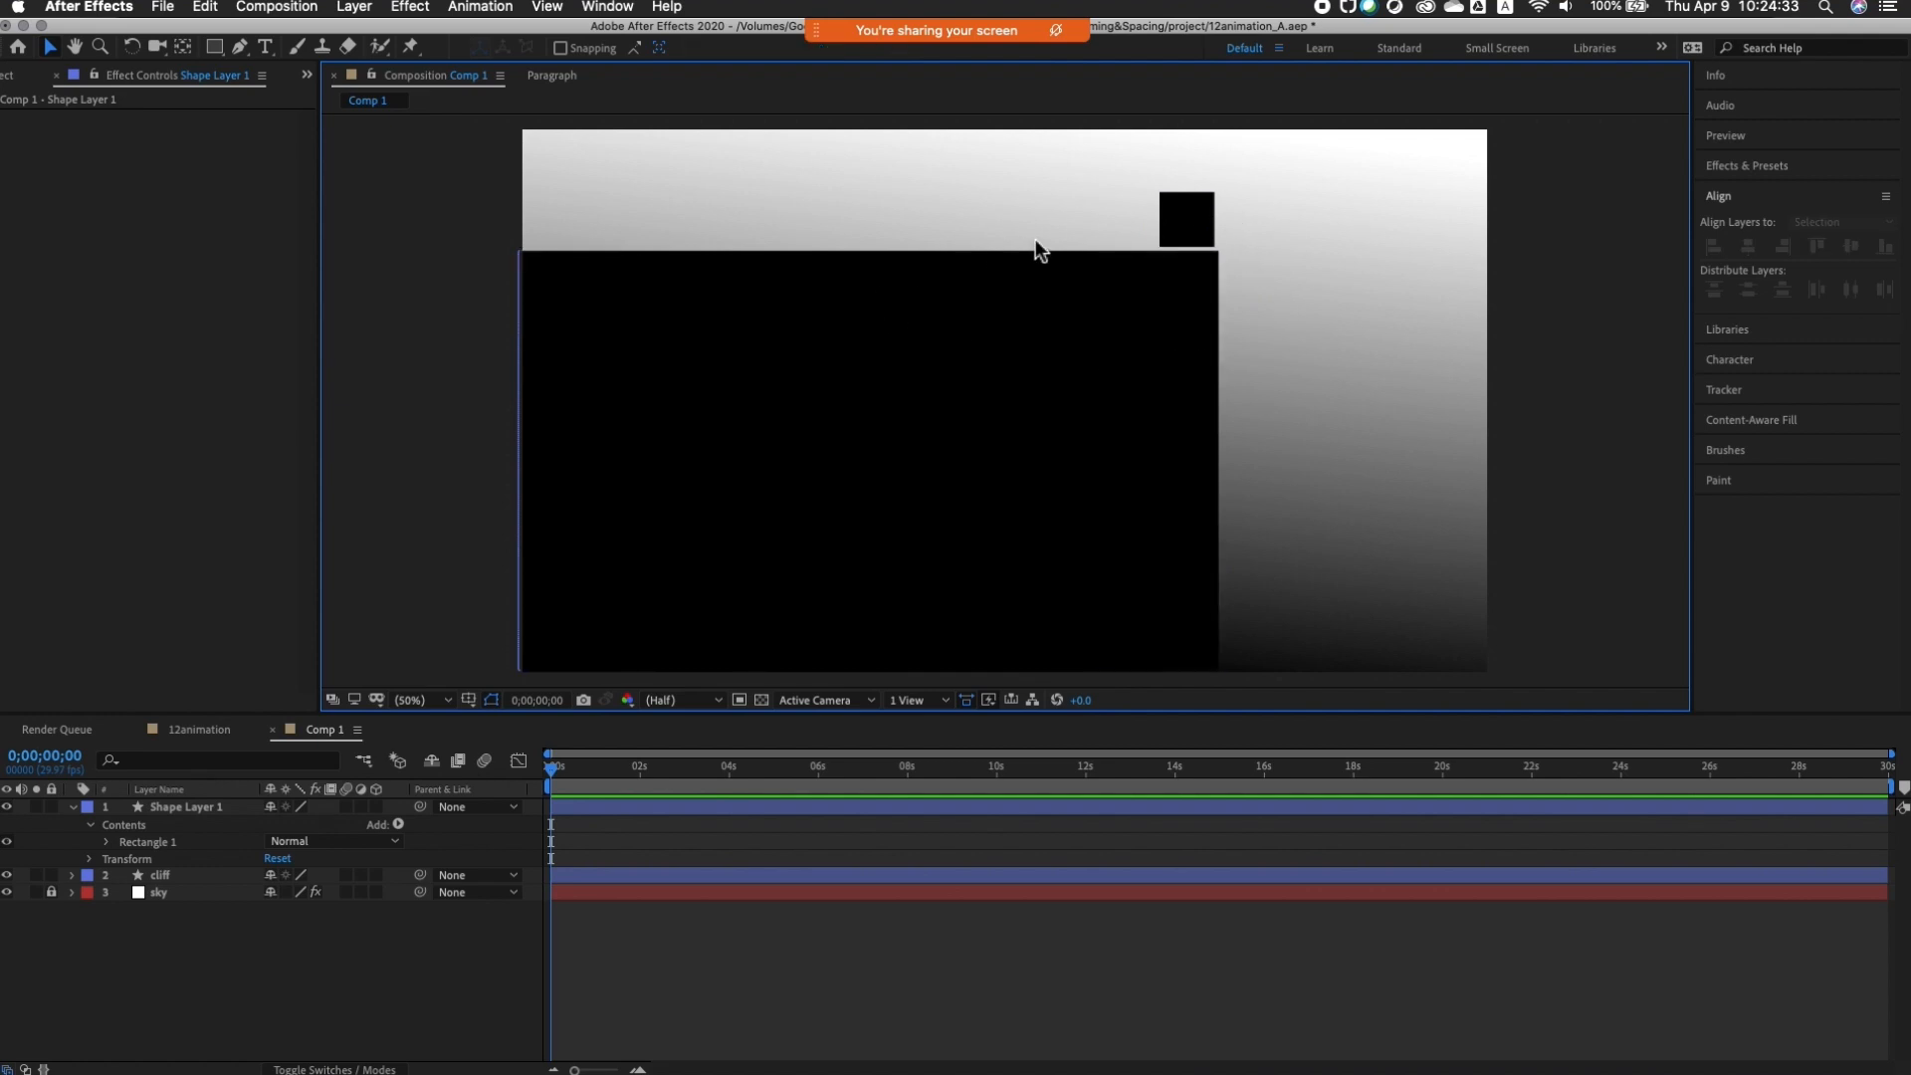
# Step: Move the square and cliff together through several trial placements, ending with the cliff's bottom on the frame's lower edge and its left side out of frame
pyautogui.click(1201, 235)
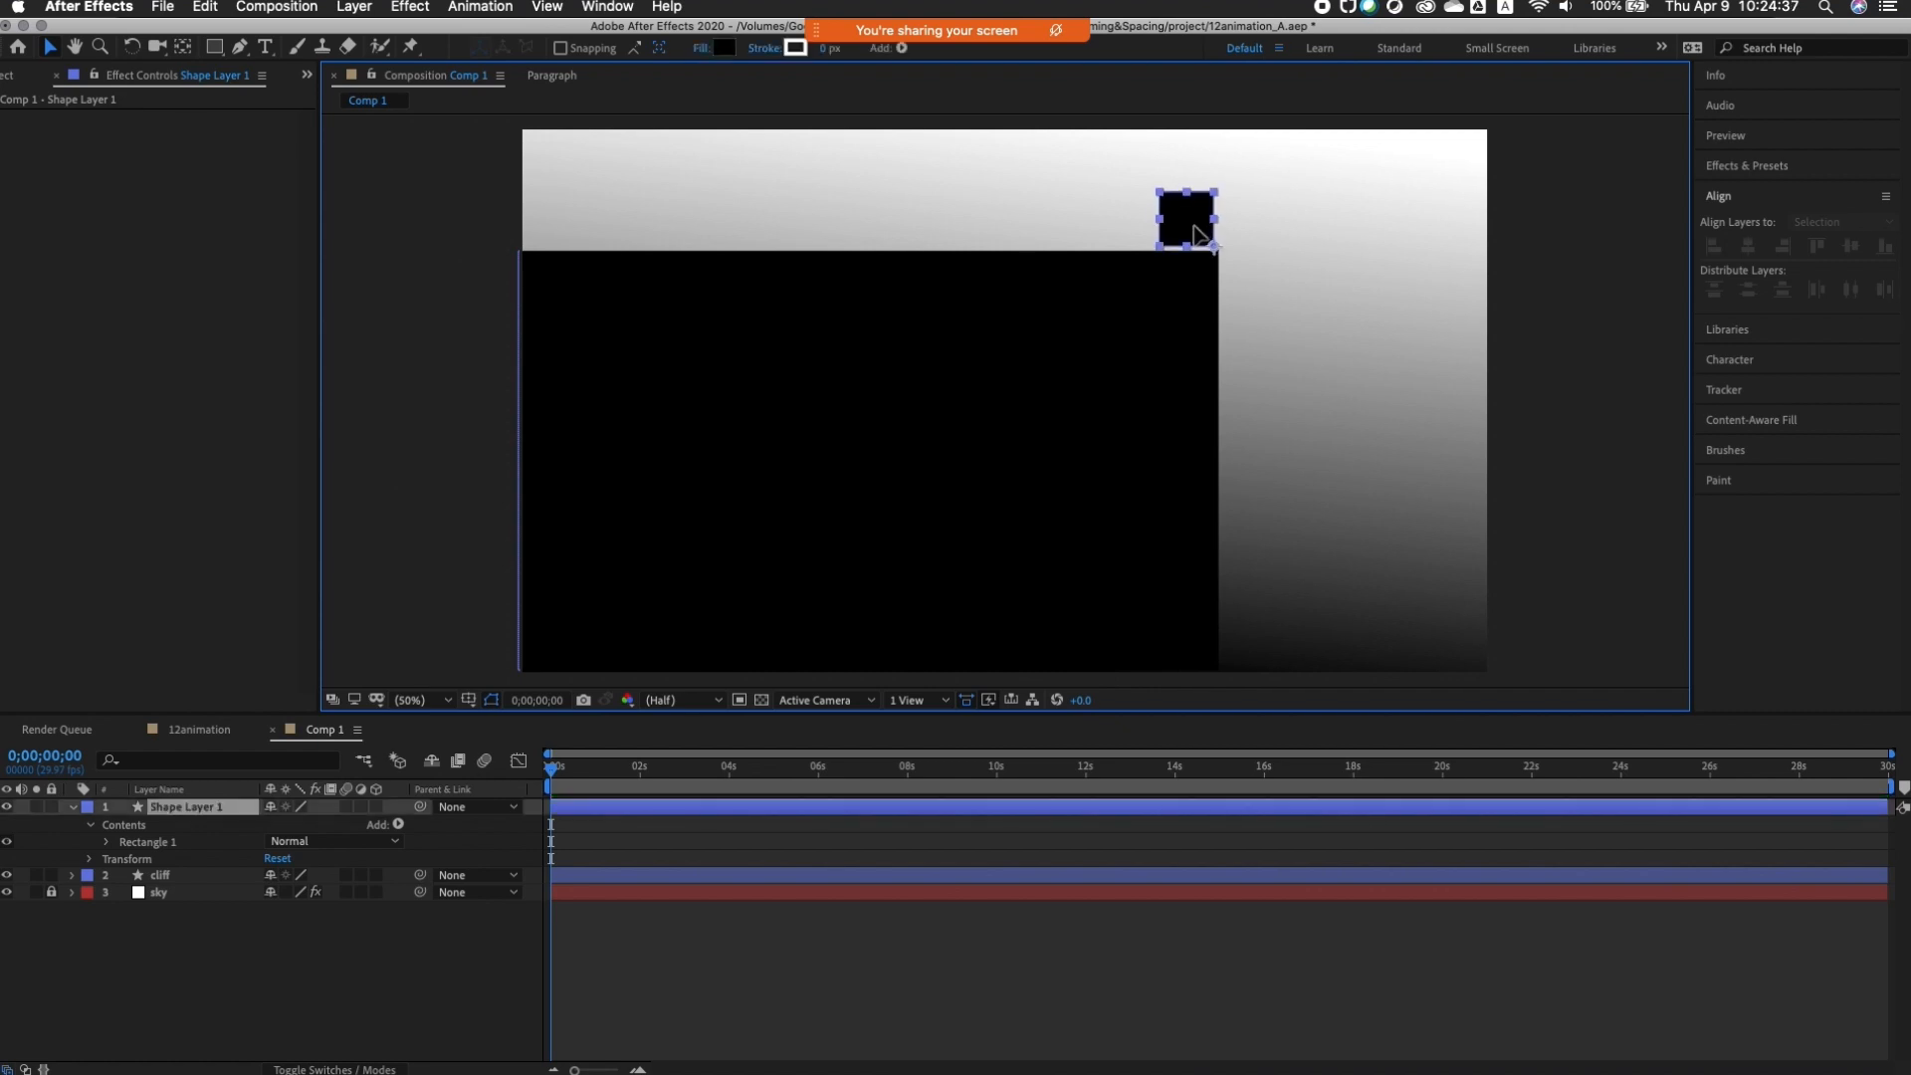
pyautogui.click(1263, 318)
pyautogui.click(1192, 331)
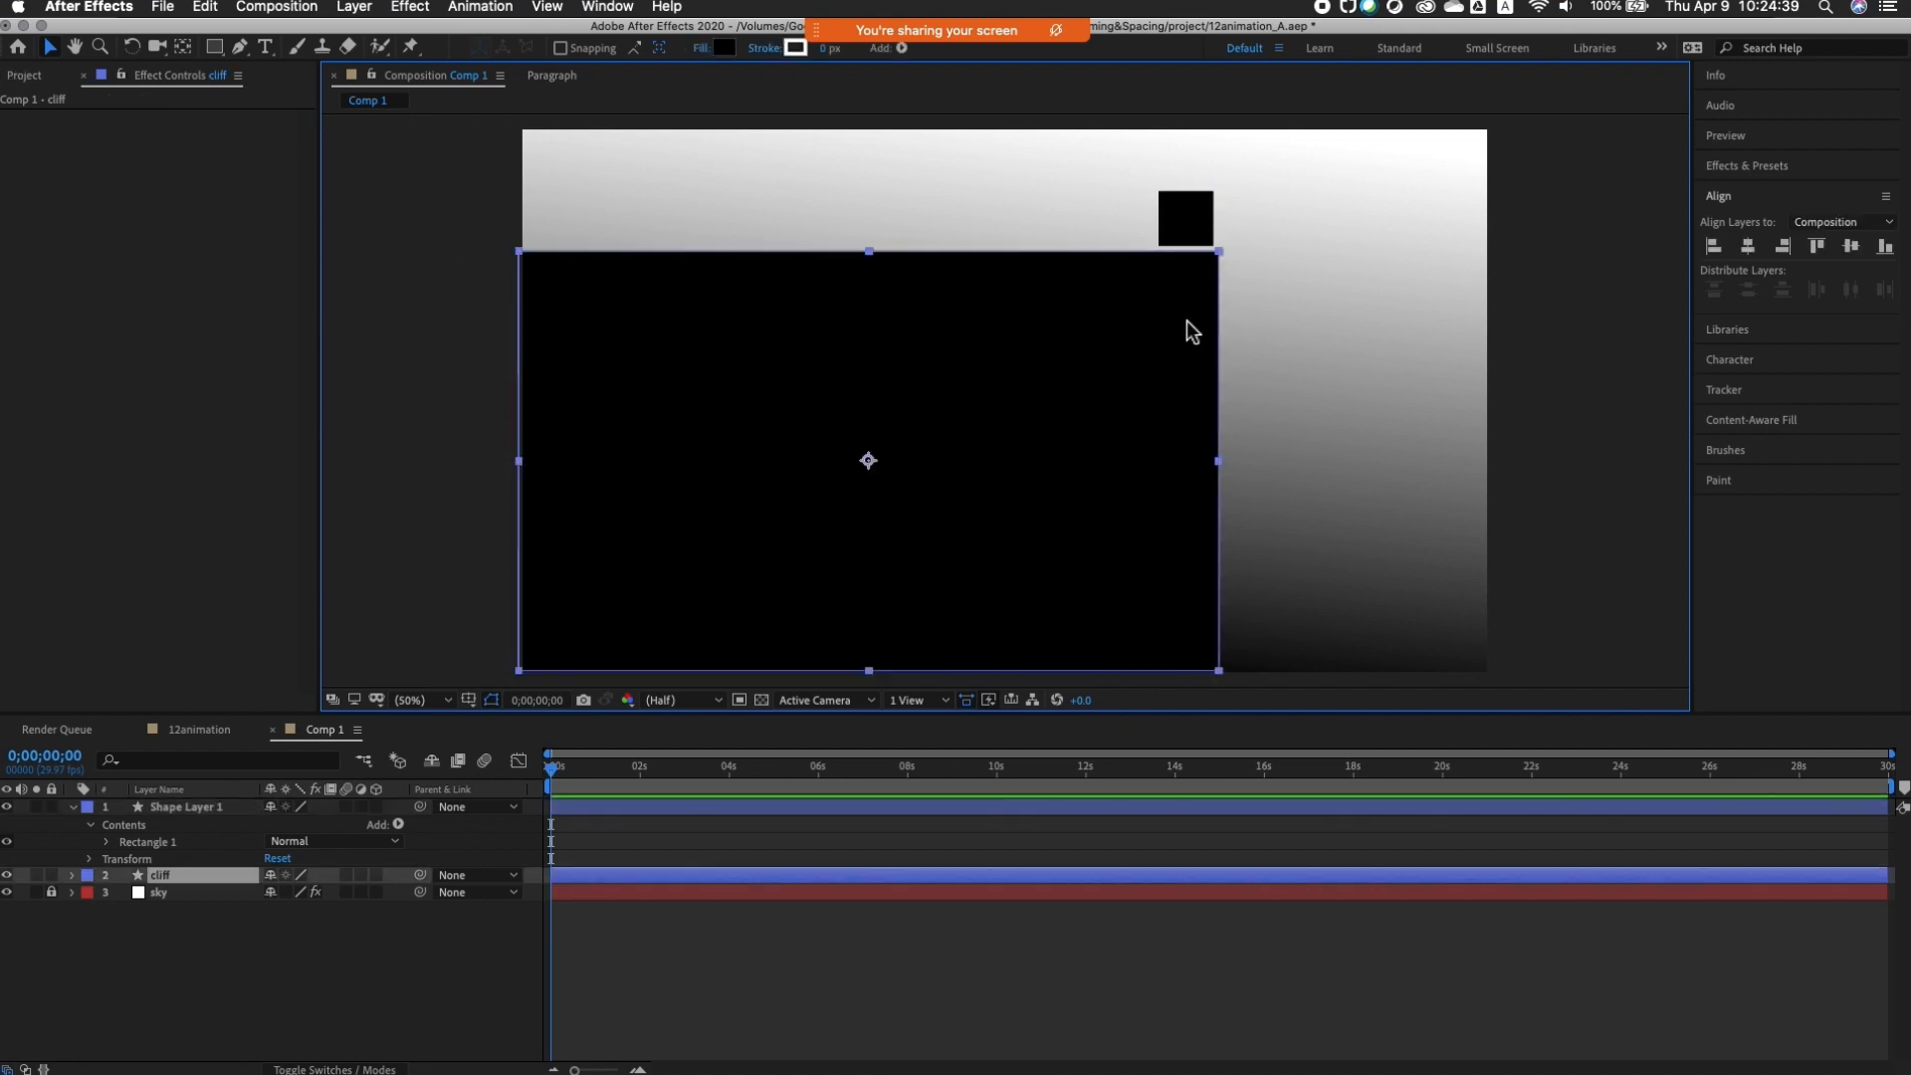
pyautogui.keyDown('shift'); pyautogui.click(1188, 234); pyautogui.keyUp('shift')
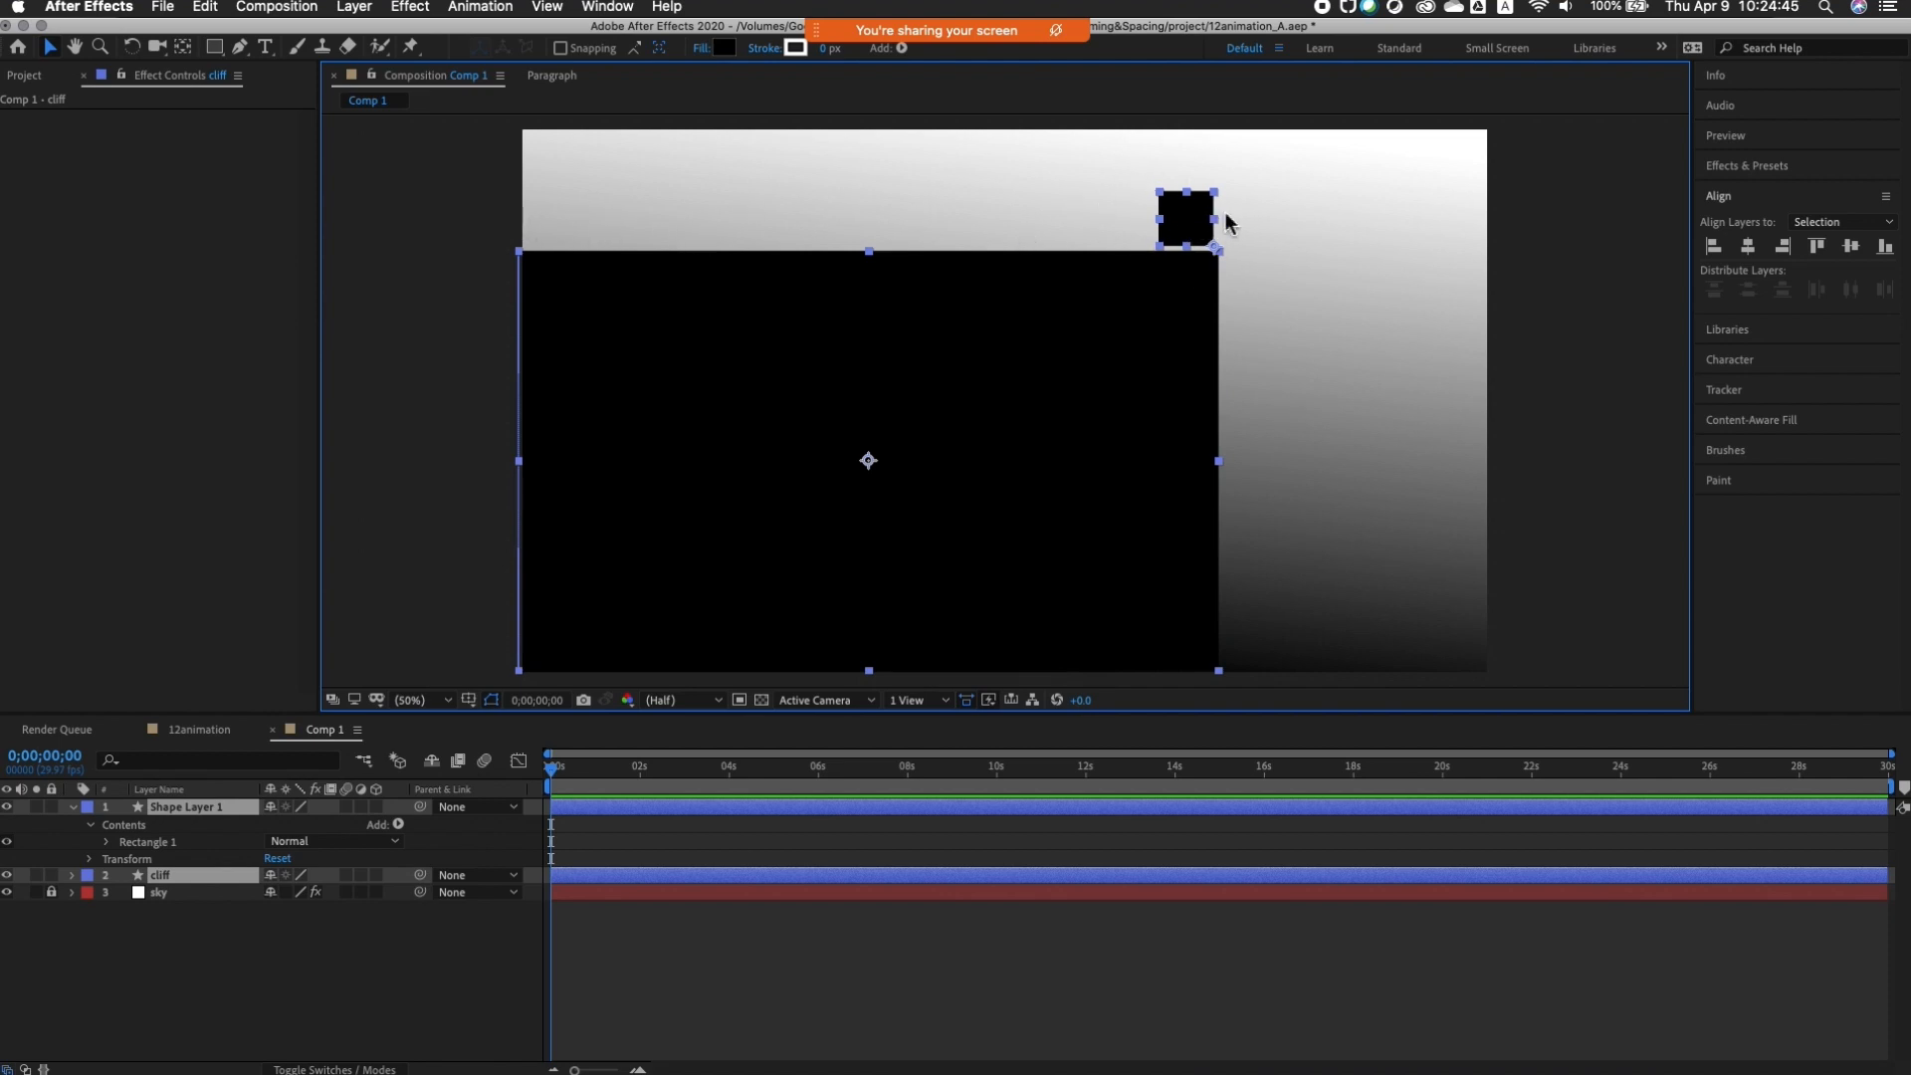
pyautogui.moveTo(1200, 239); pyautogui.dragTo(792, 537)
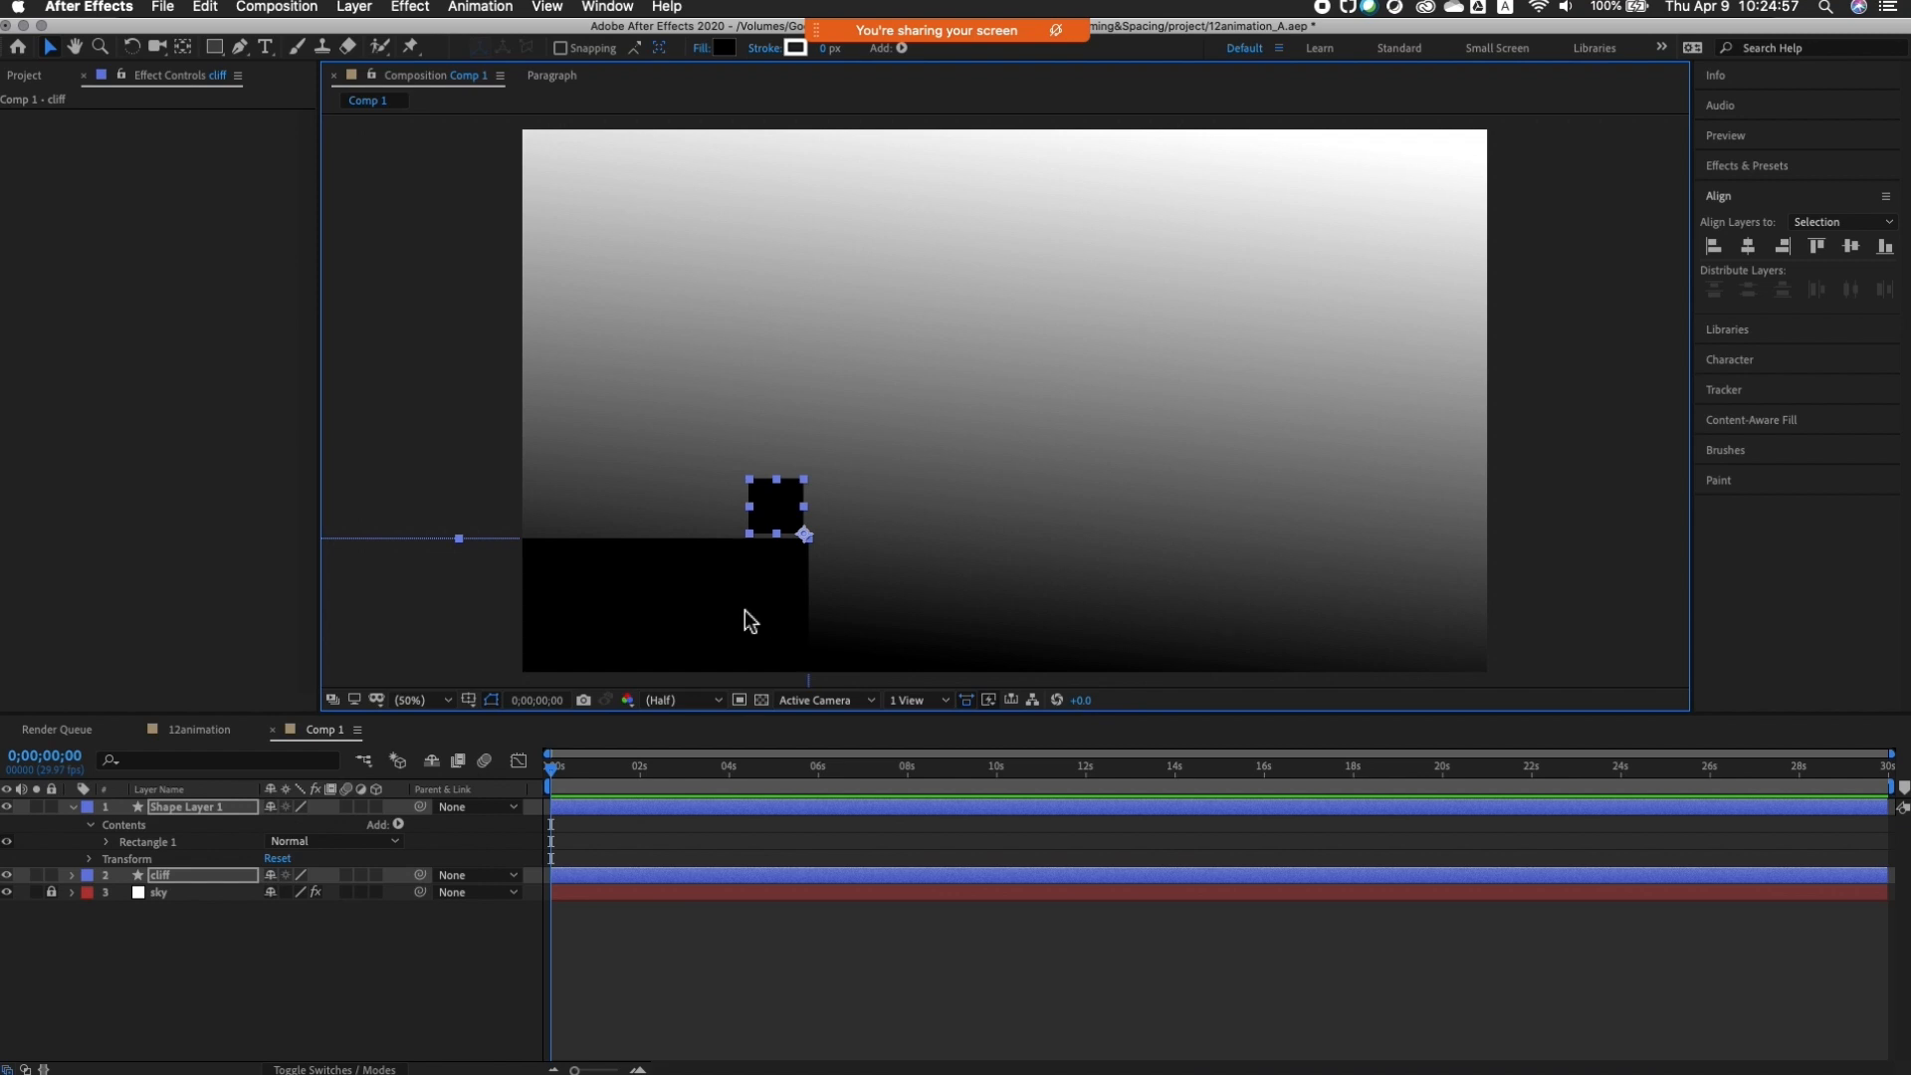
pyautogui.moveTo(808, 586); pyautogui.dragTo(1007, 281)
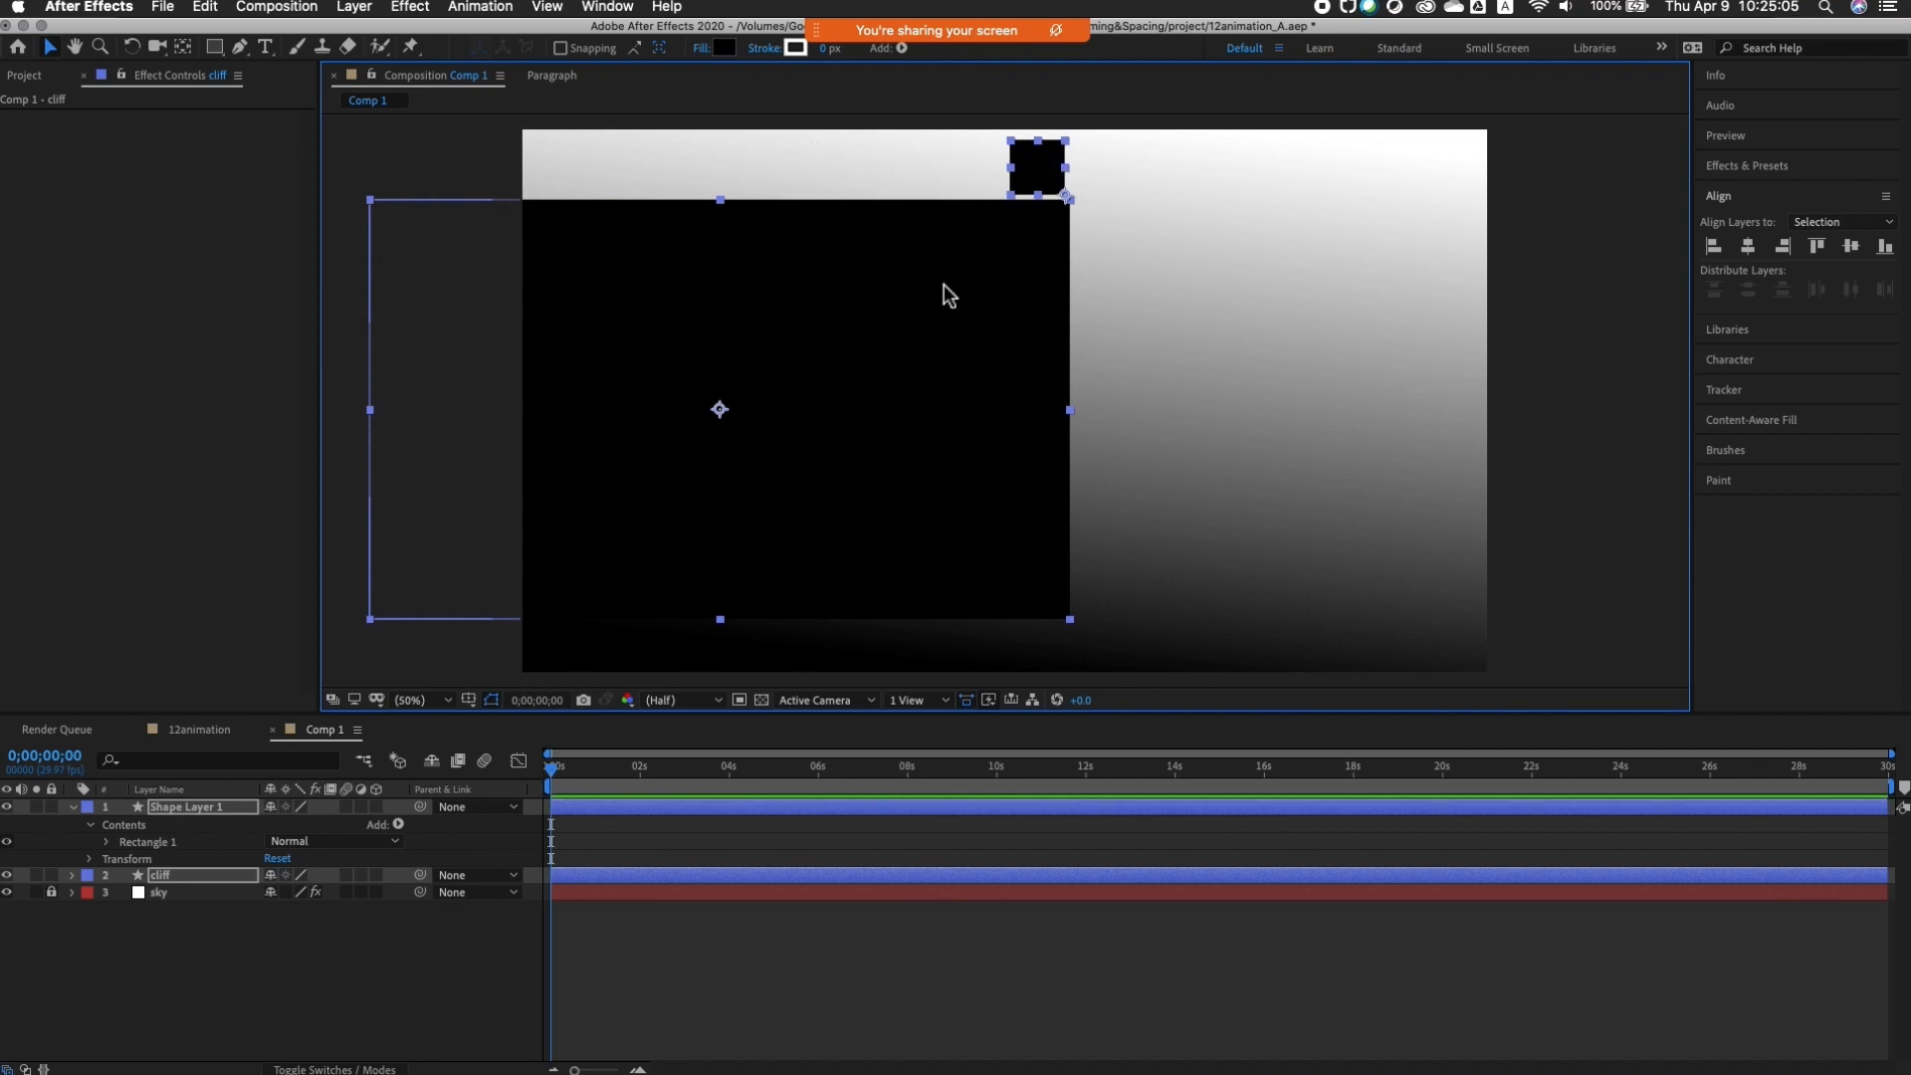
pyautogui.moveTo(955, 291); pyautogui.dragTo(1067, 340)
pyautogui.click(1188, 237)
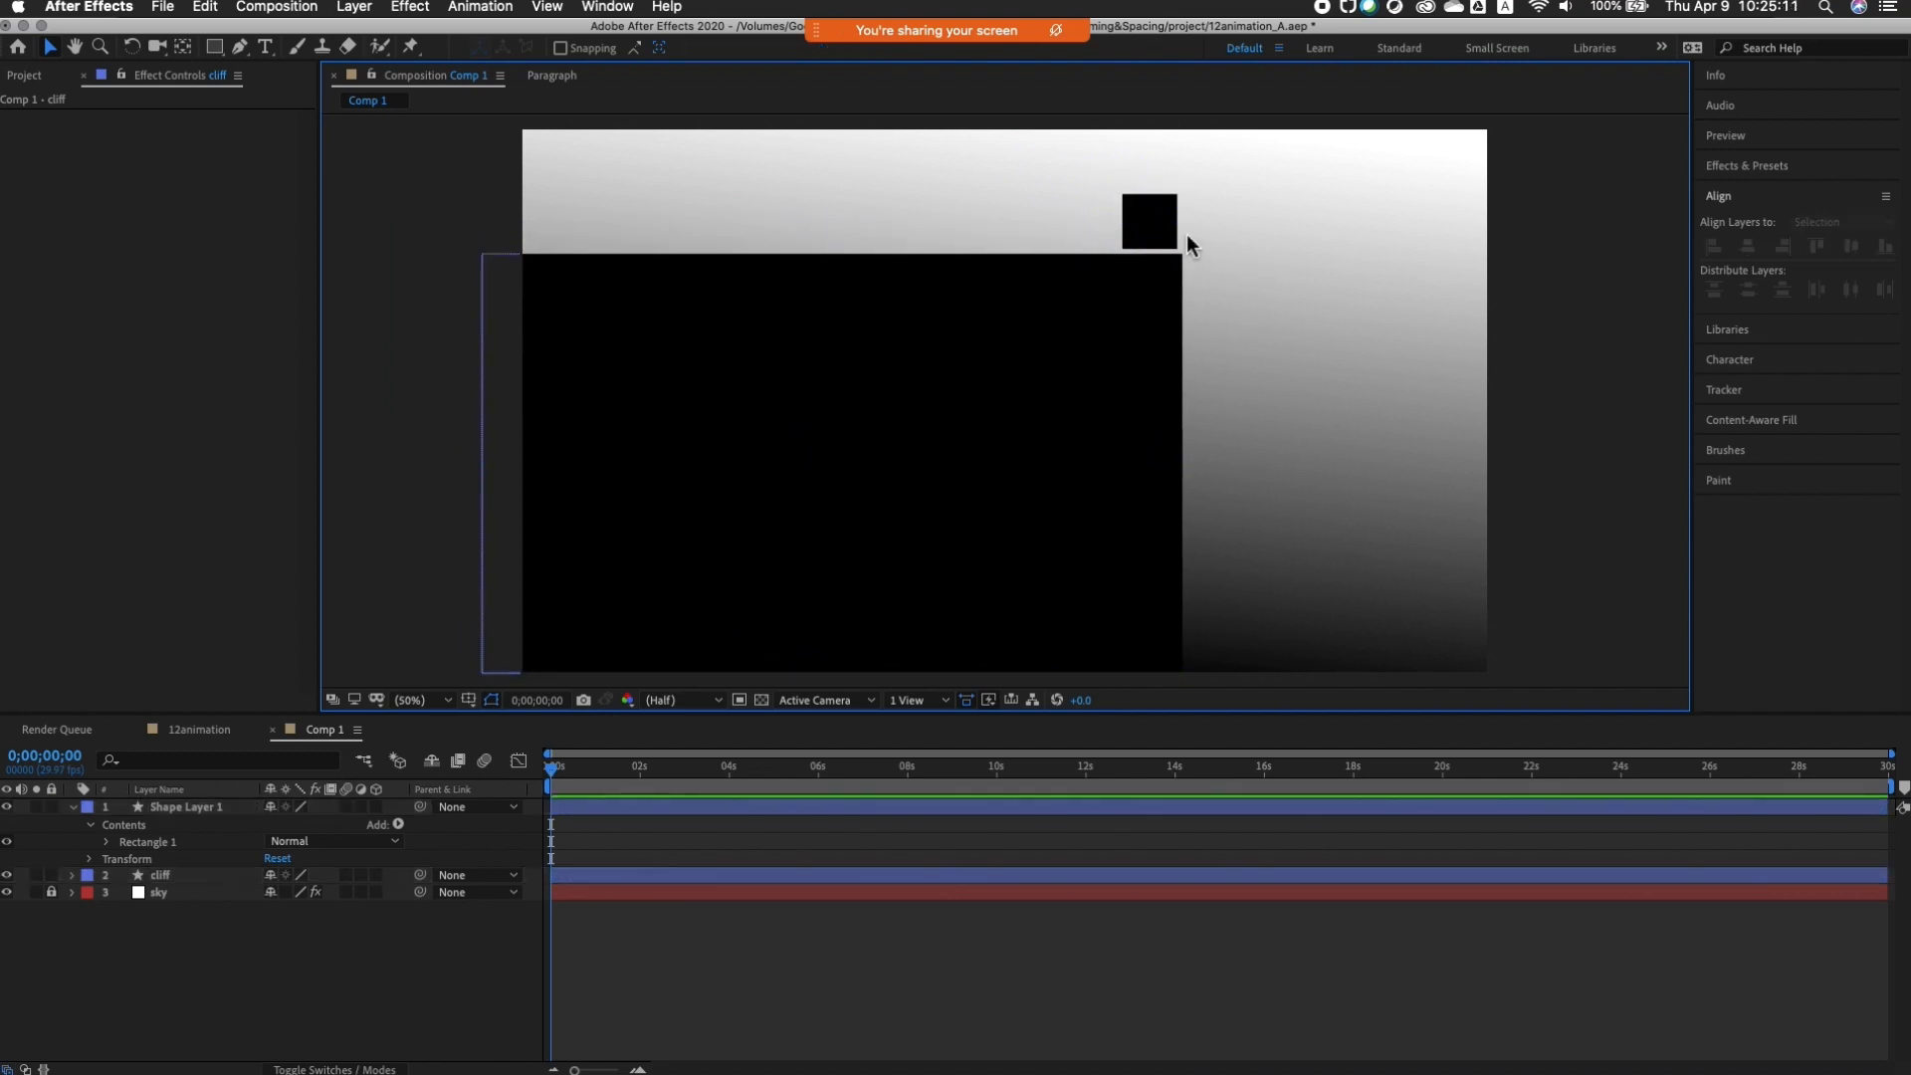
# Step: Nudge the square sideways until its right side lines up with the cliff's right edge
pyautogui.moveTo(1149, 235)
pyautogui.mouseDown()
pyautogui.moveTo(498, 235)
pyautogui.moveTo(1159, 237)
pyautogui.mouseUp()
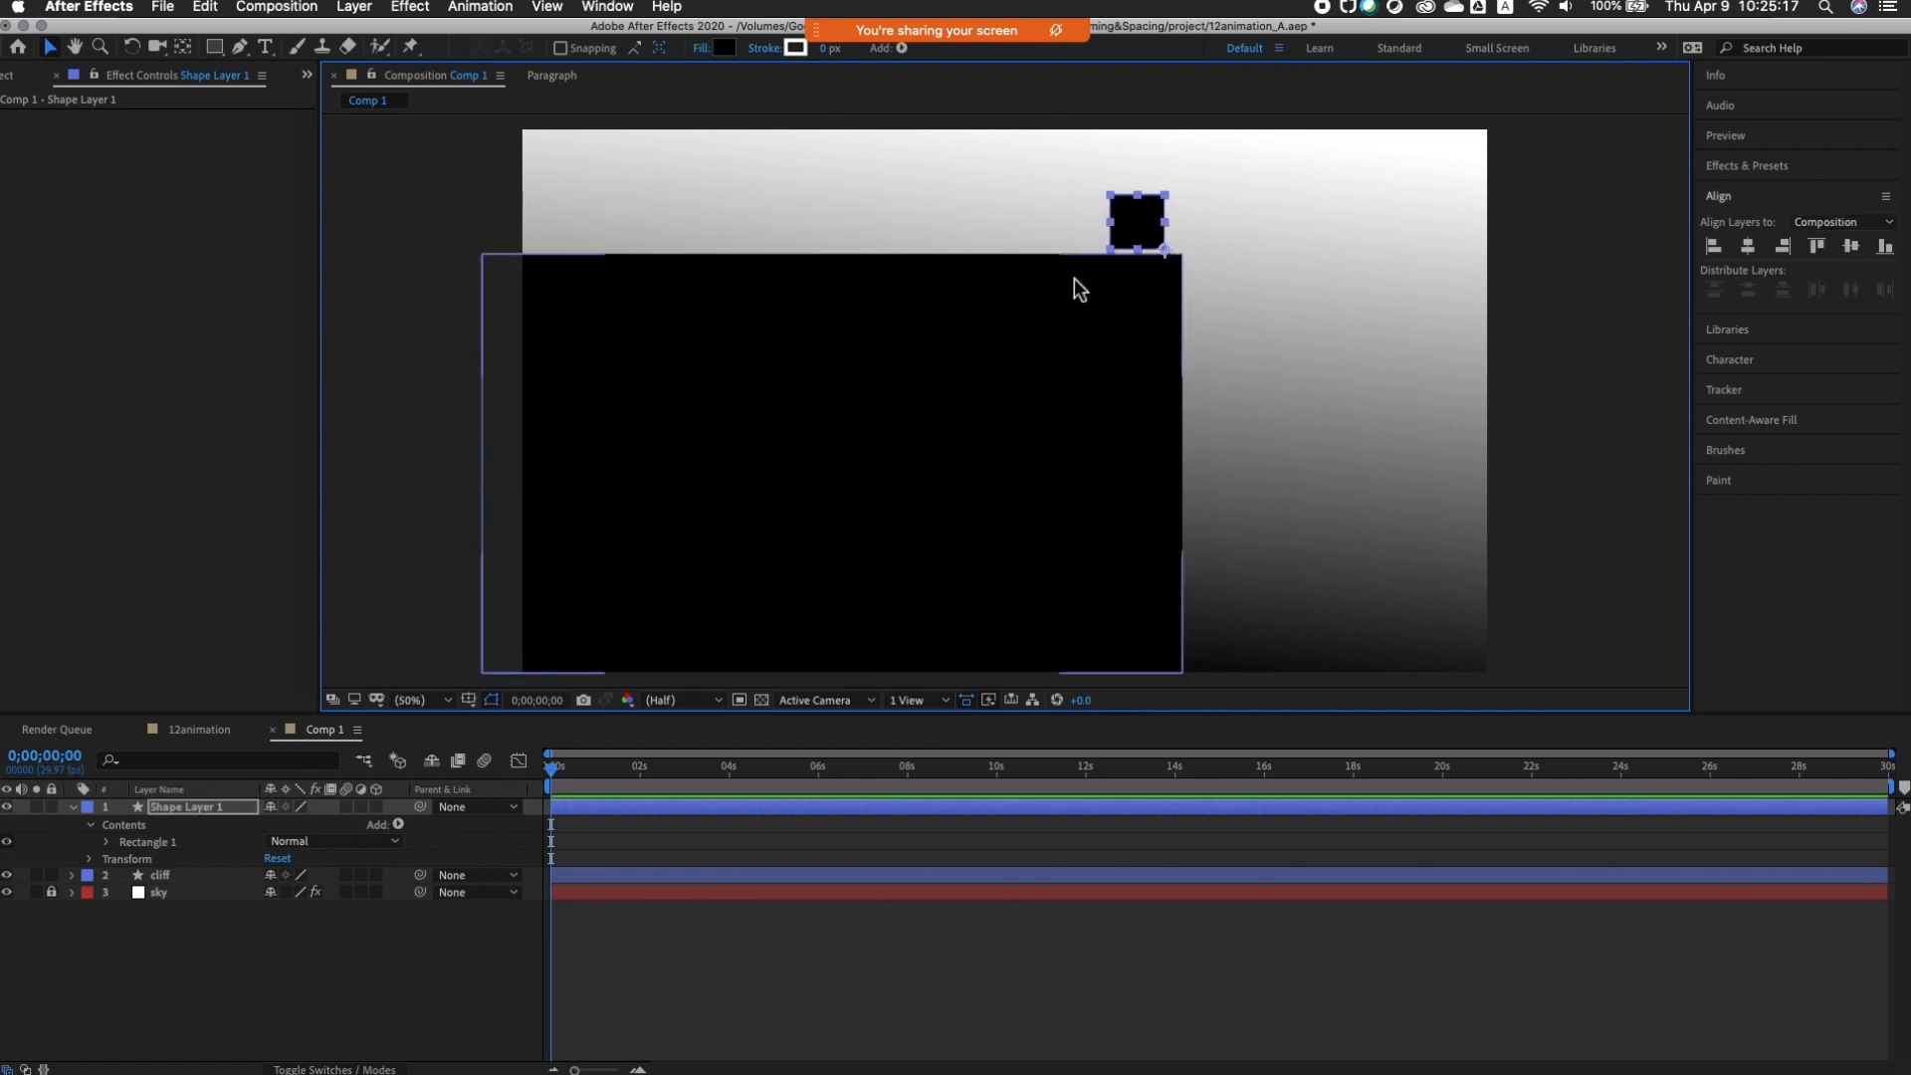
pyautogui.click(1248, 266)
pyautogui.moveTo(1149, 229)
pyautogui.mouseDown()
pyautogui.moveTo(1169, 225)
pyautogui.moveTo(956, 235)
pyautogui.moveTo(704, 200)
pyautogui.moveTo(1163, 225)
pyautogui.mouseUp()
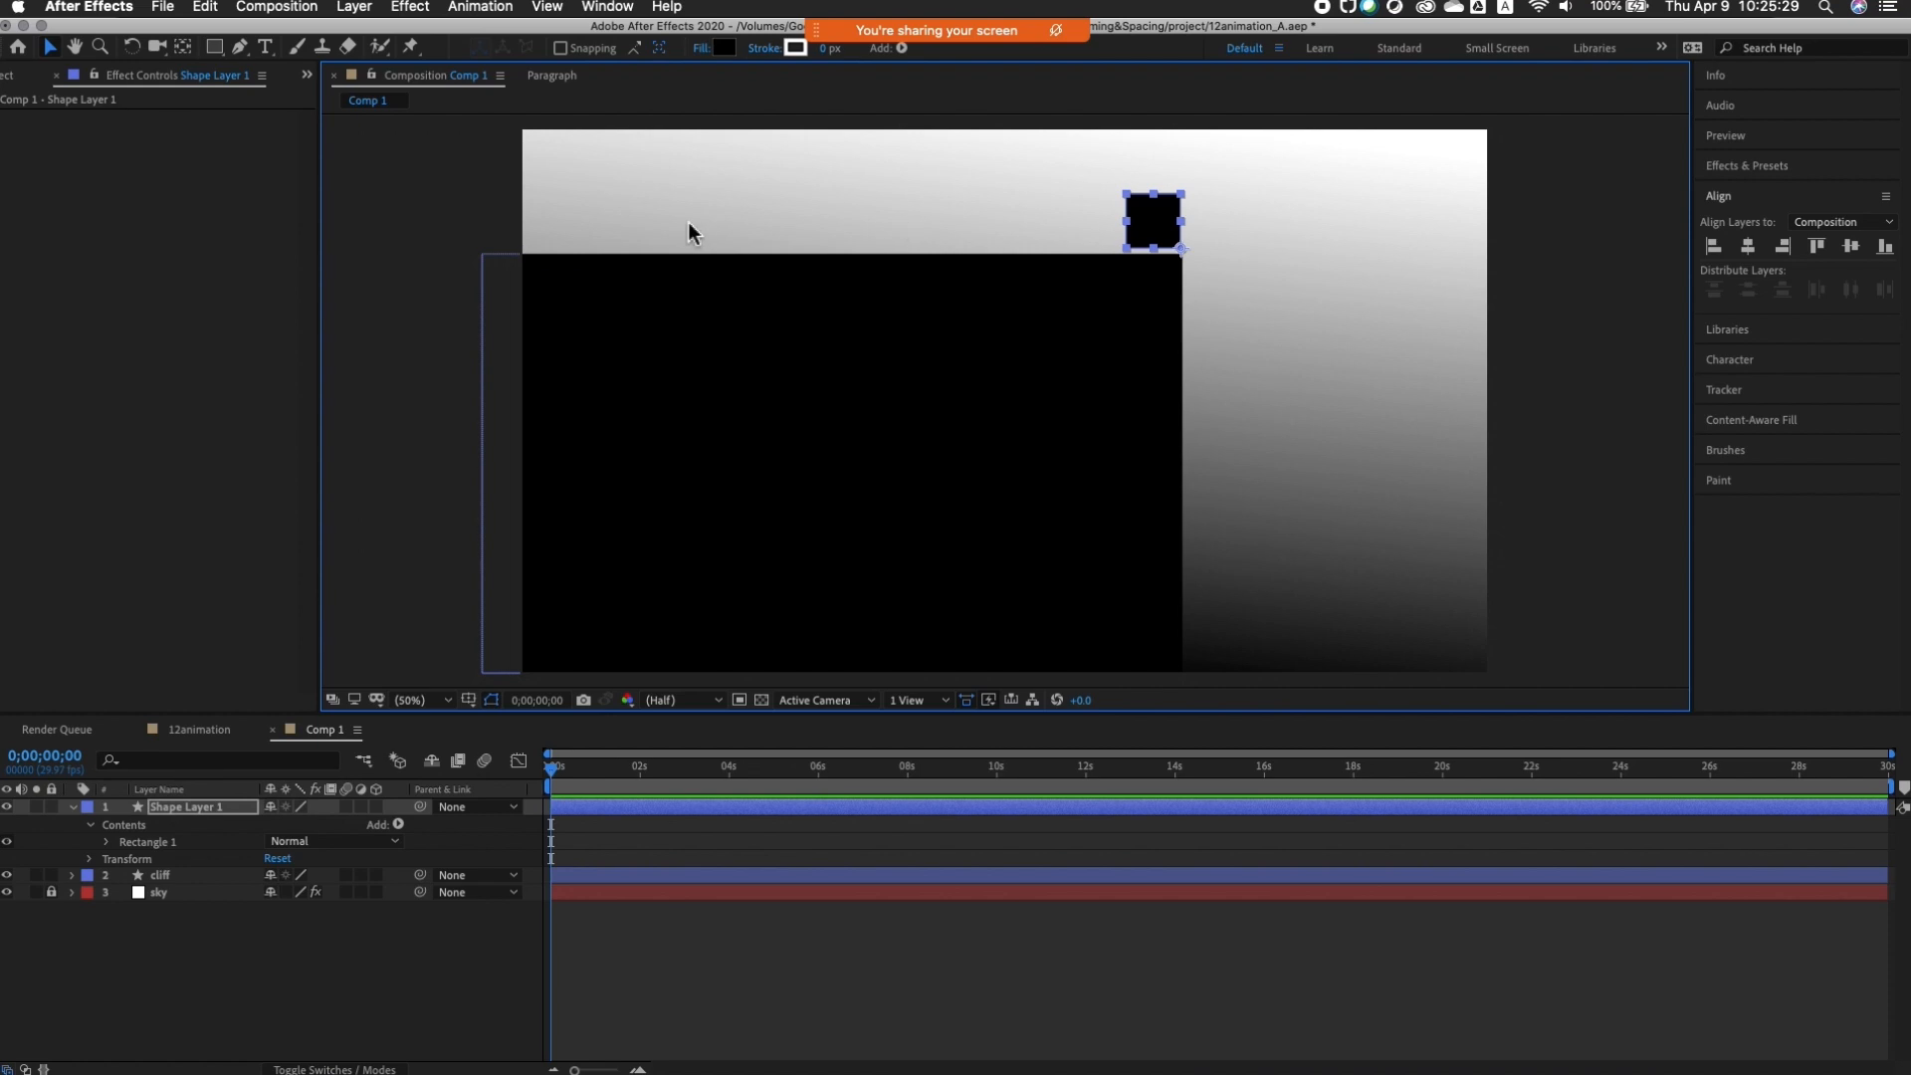
pyautogui.click(1284, 338)
# Step: Move the square and cliff together to the right, leaving sky on both sides of the cliff
pyautogui.click(1154, 221)
pyautogui.keyDown('shift'); pyautogui.click(1168, 329); pyautogui.keyUp('shift')
pyautogui.moveTo(1150, 350); pyautogui.dragTo(1307, 357)
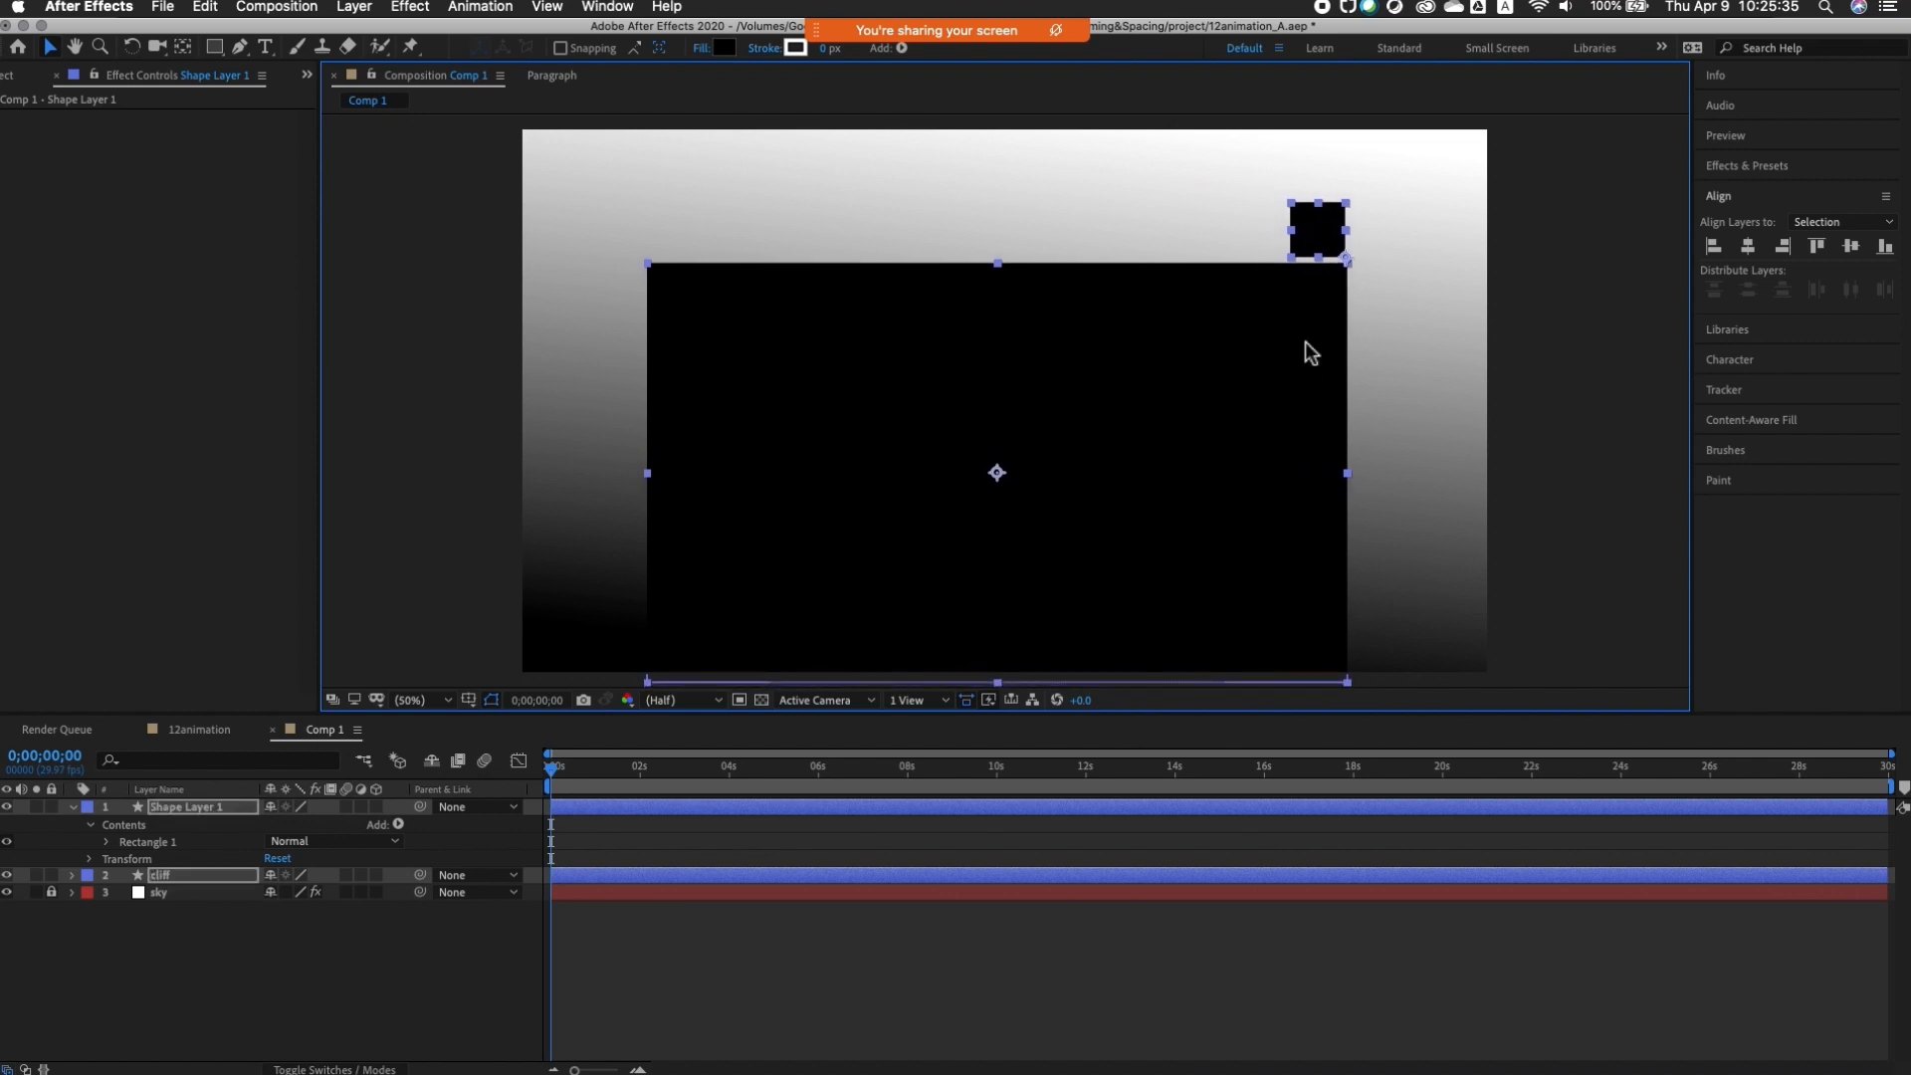
pyautogui.click(1398, 450)
# Step: Widen the cliff on its left side and shift it left so it extends past the frame's left edge
pyautogui.click(862, 487)
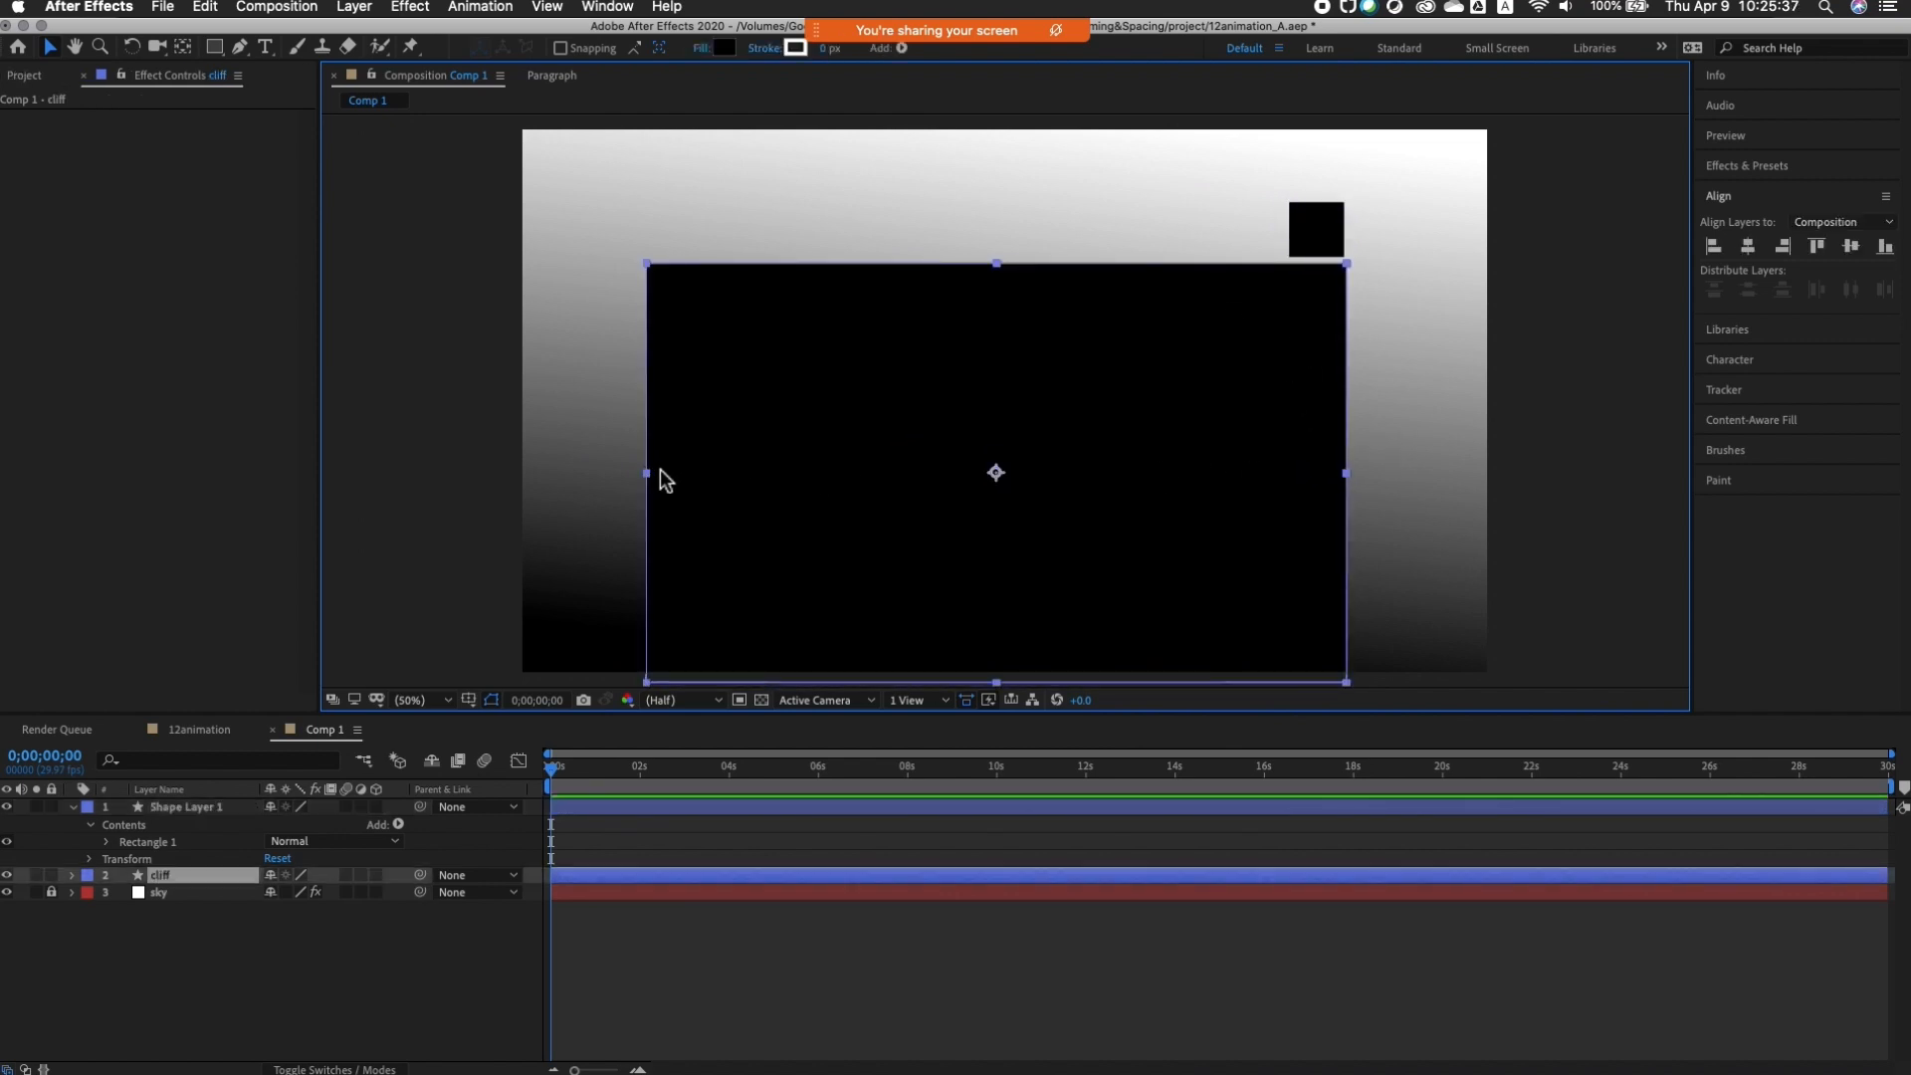
pyautogui.moveTo(647, 473); pyautogui.dragTo(585, 474)
pyautogui.moveTo(837, 490); pyautogui.dragTo(798, 490)
pyautogui.click(1395, 384)
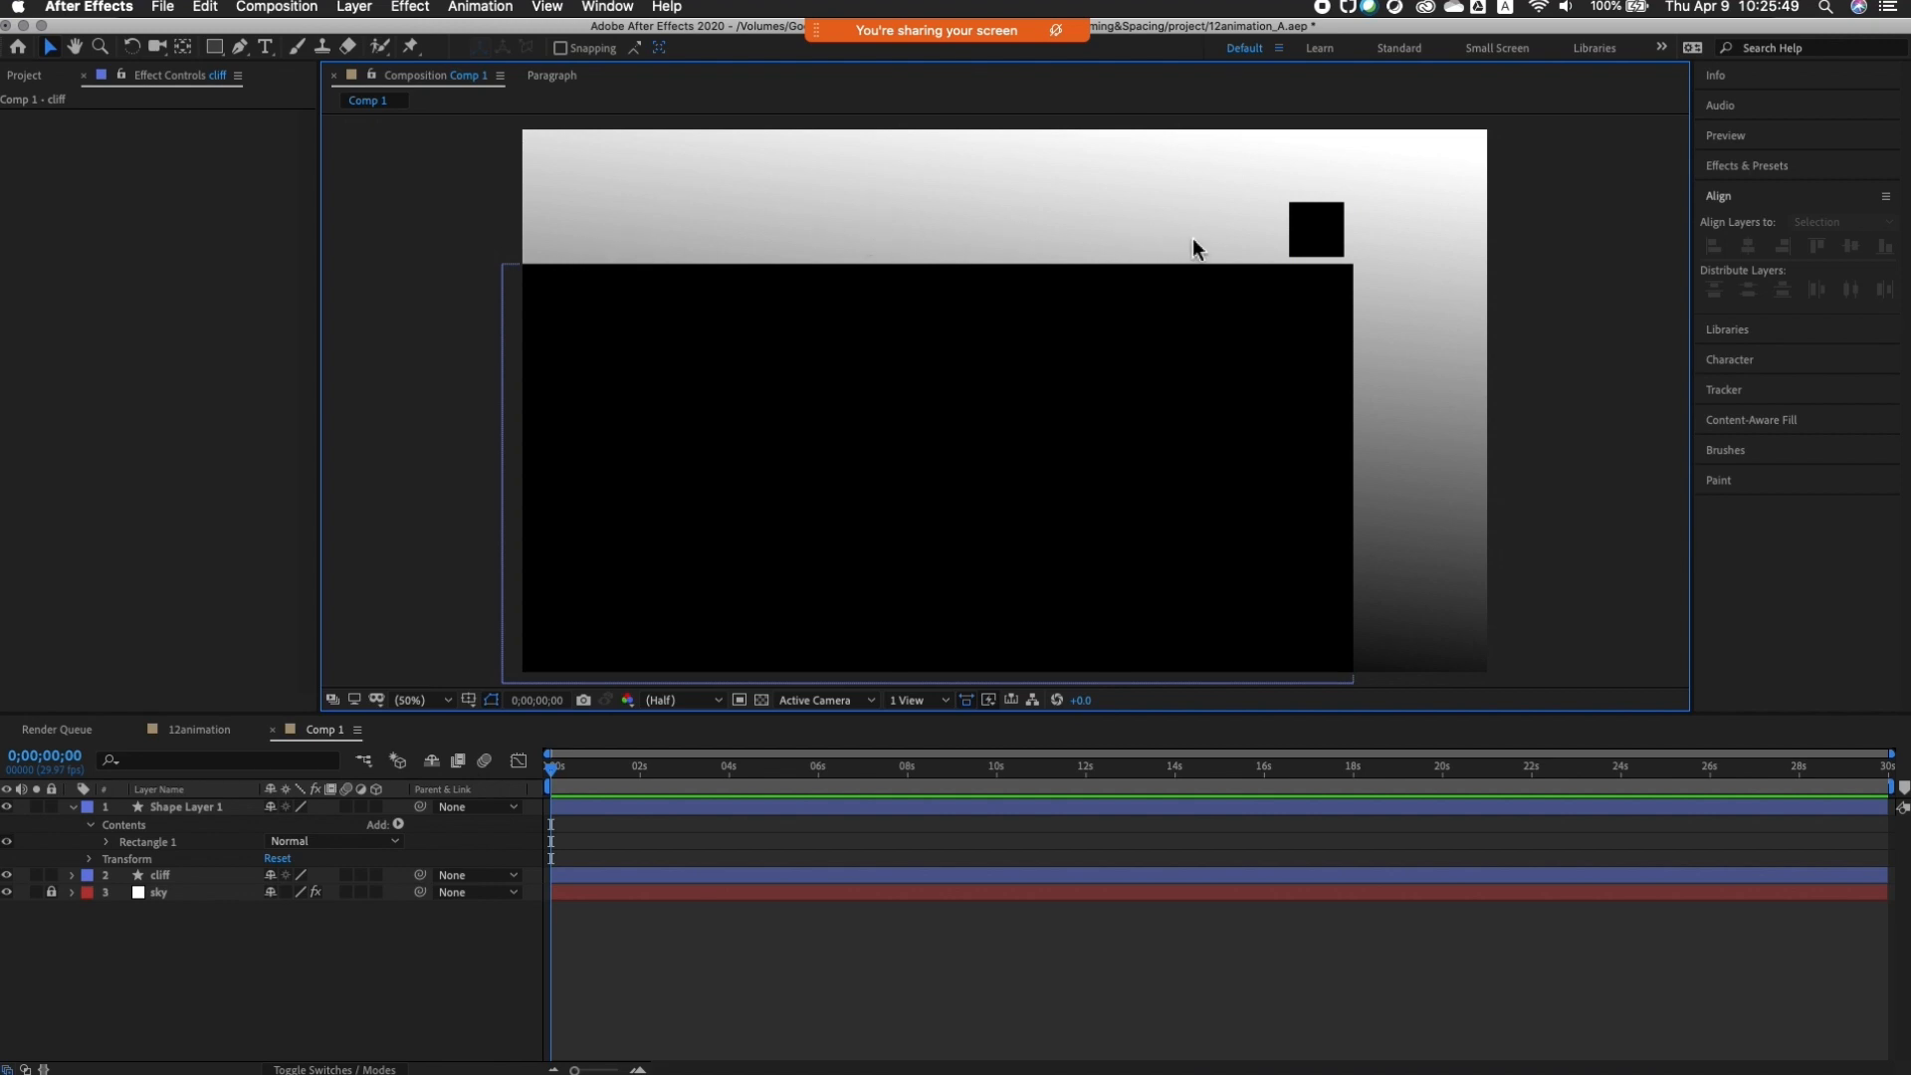
# Step: Move the square and widened cliff together left until the cliff covers about 70 percent of the frame's width
pyautogui.click(1319, 237)
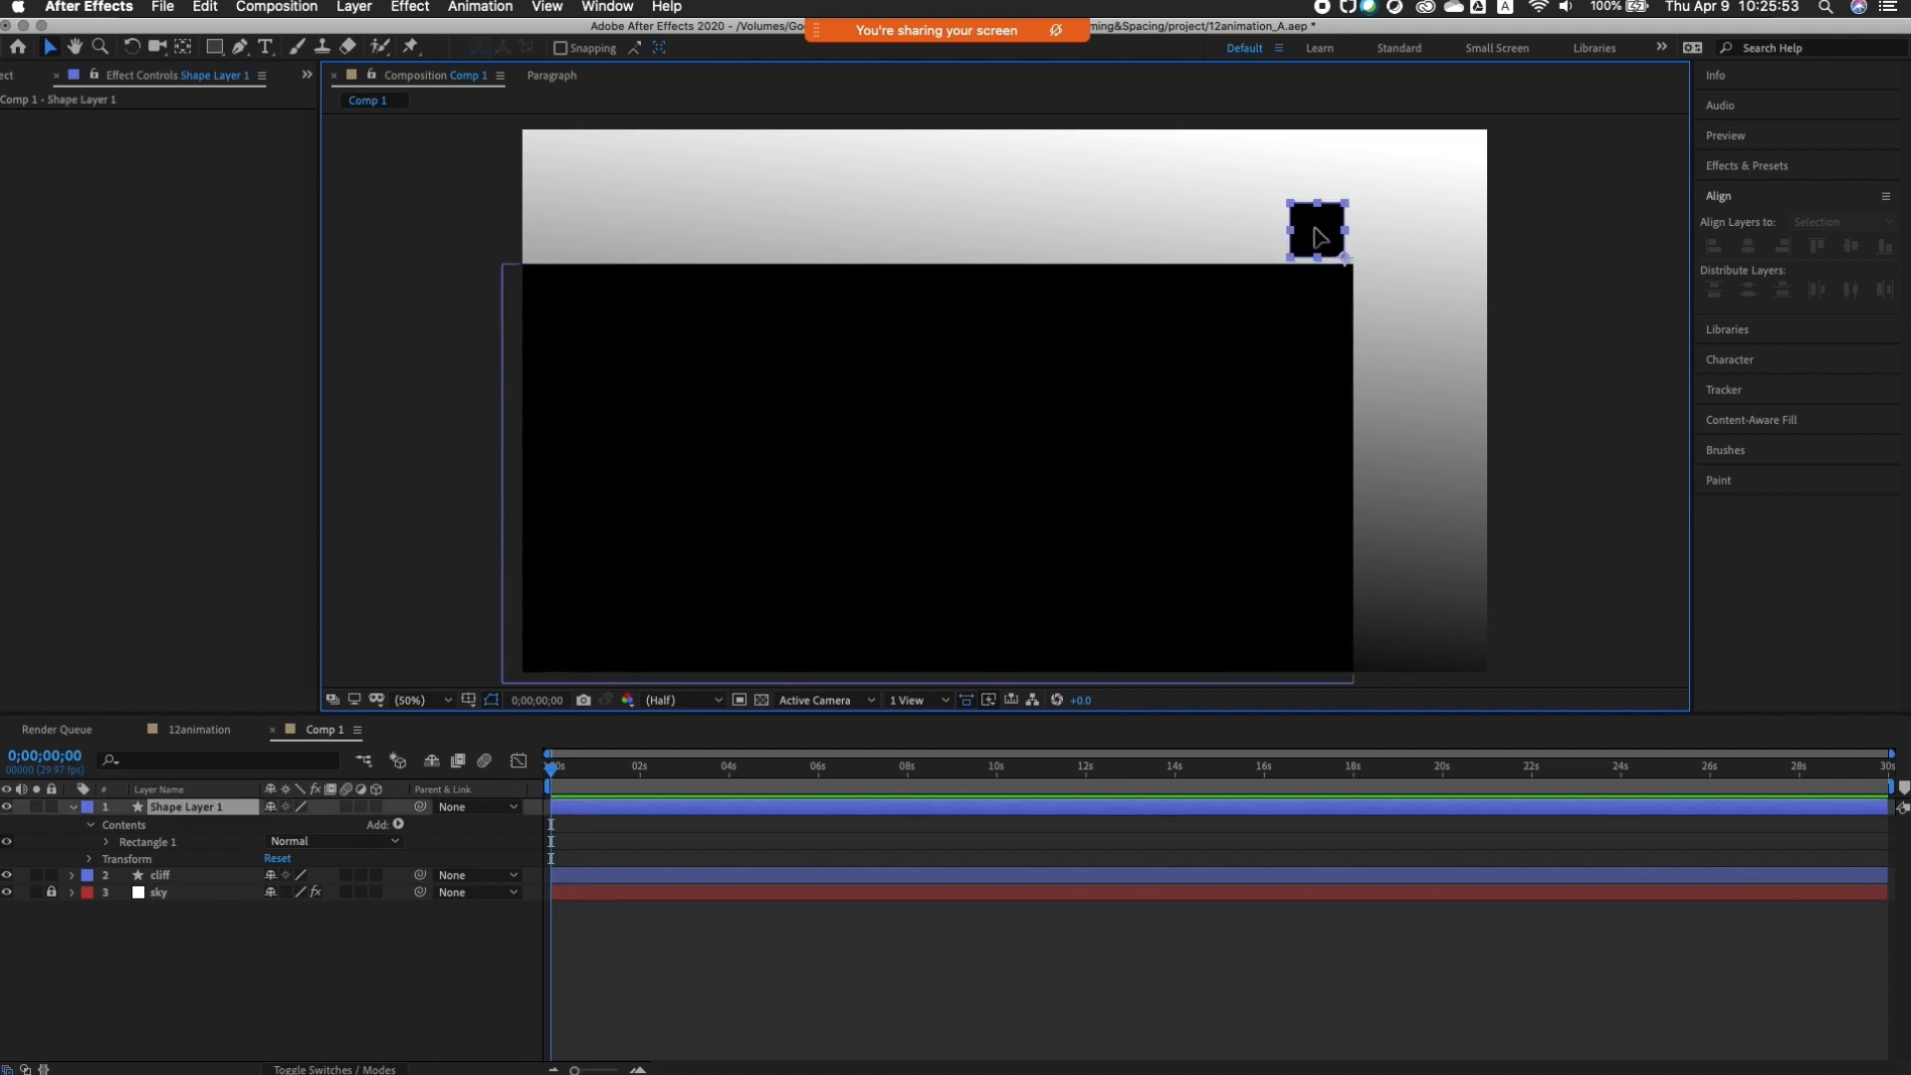
pyautogui.keyDown('shift'); pyautogui.click(1314, 361); pyautogui.keyUp('shift')
pyautogui.moveTo(1315, 364); pyautogui.dragTo(1166, 359)
pyautogui.click(1220, 353)
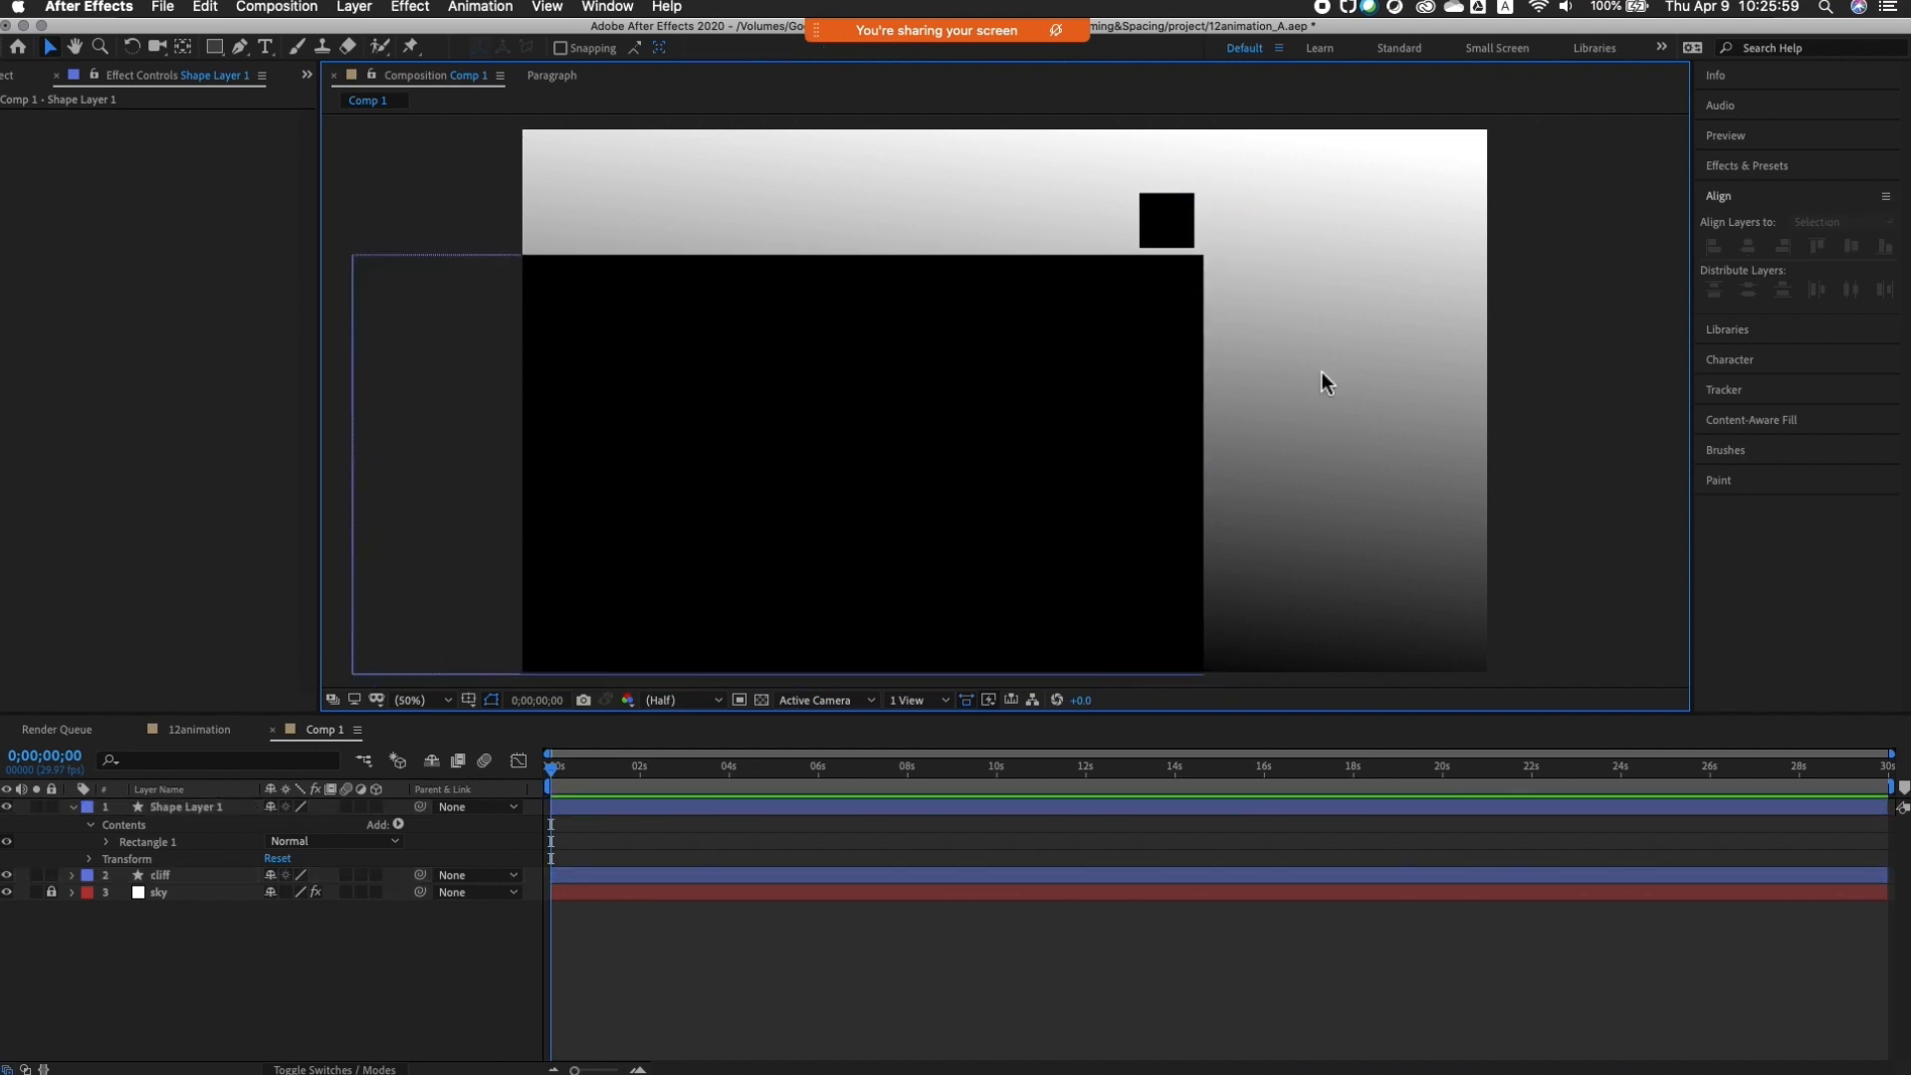
# Step: Shift the square slightly right so its side is flush with the widened cliff's right edge
pyautogui.click(1145, 455)
pyautogui.click(1305, 427)
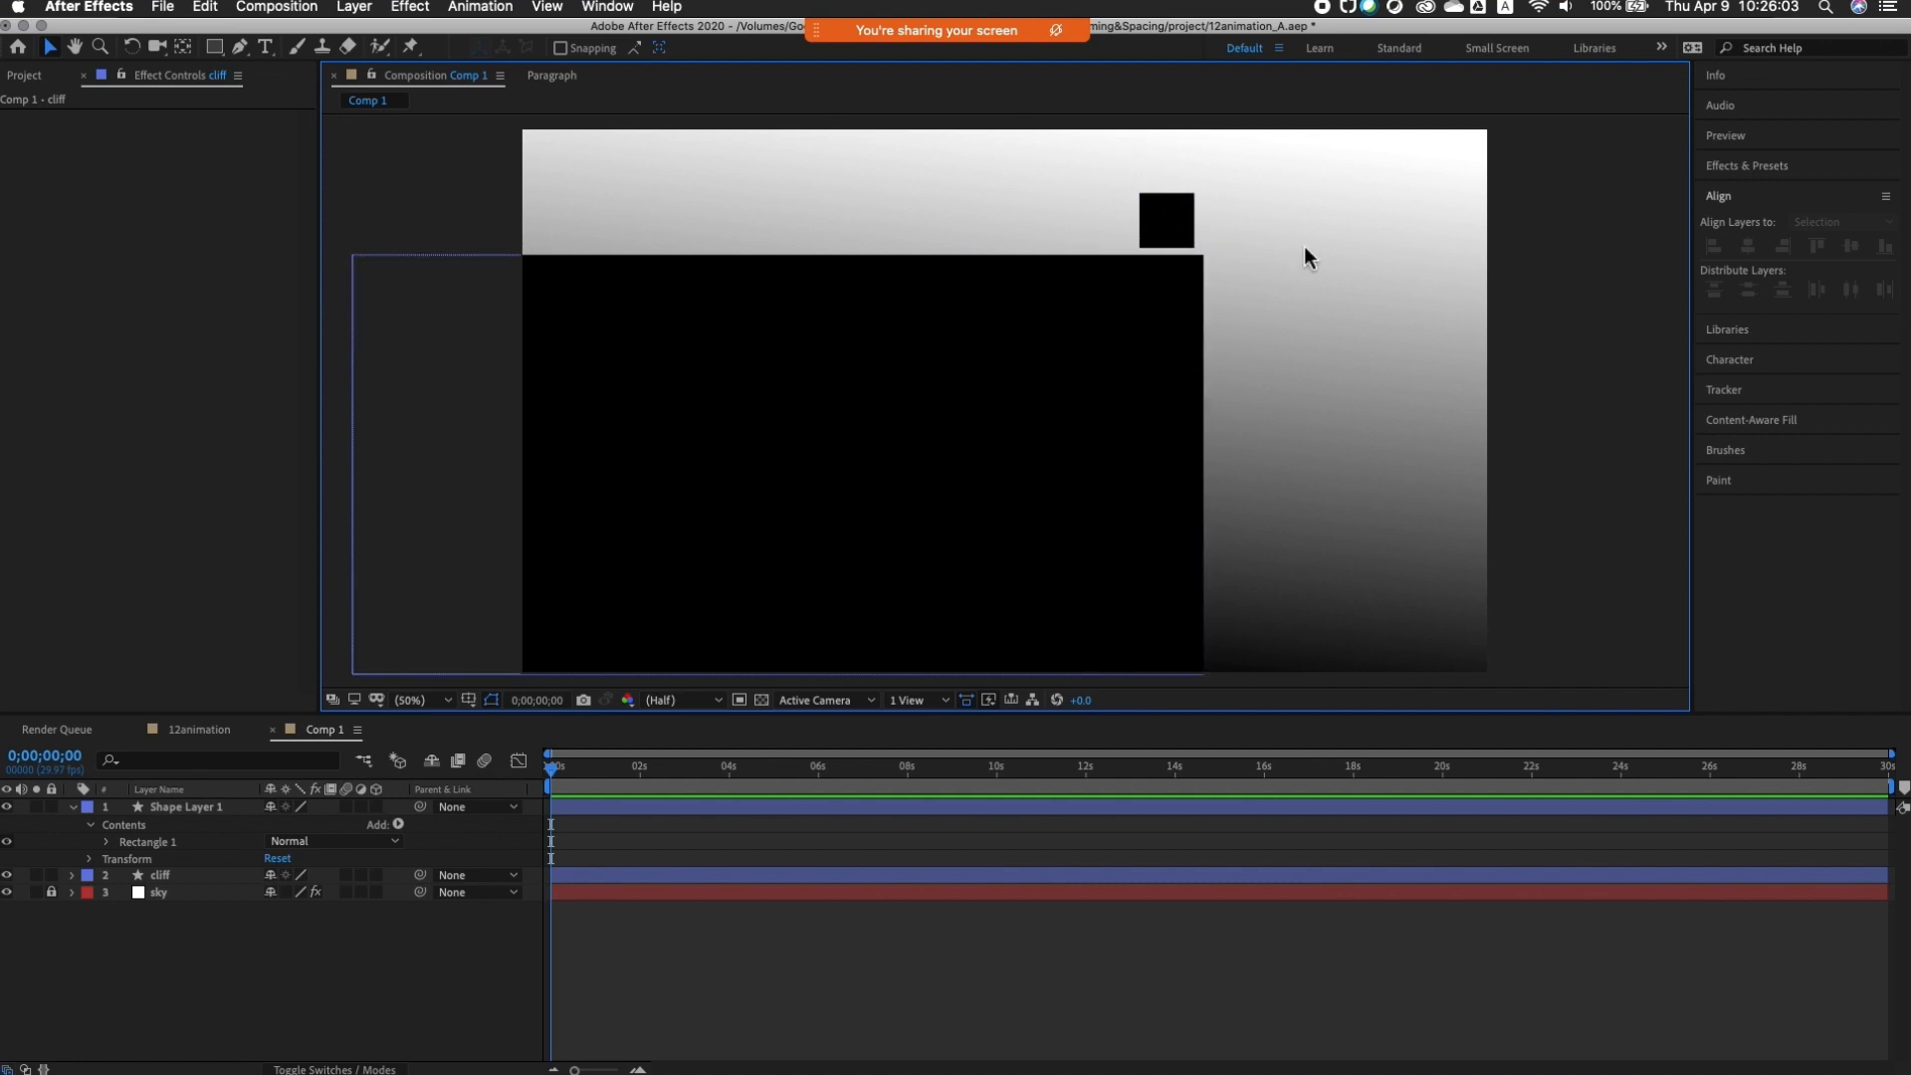
pyautogui.moveTo(1178, 219); pyautogui.dragTo(1187, 230)
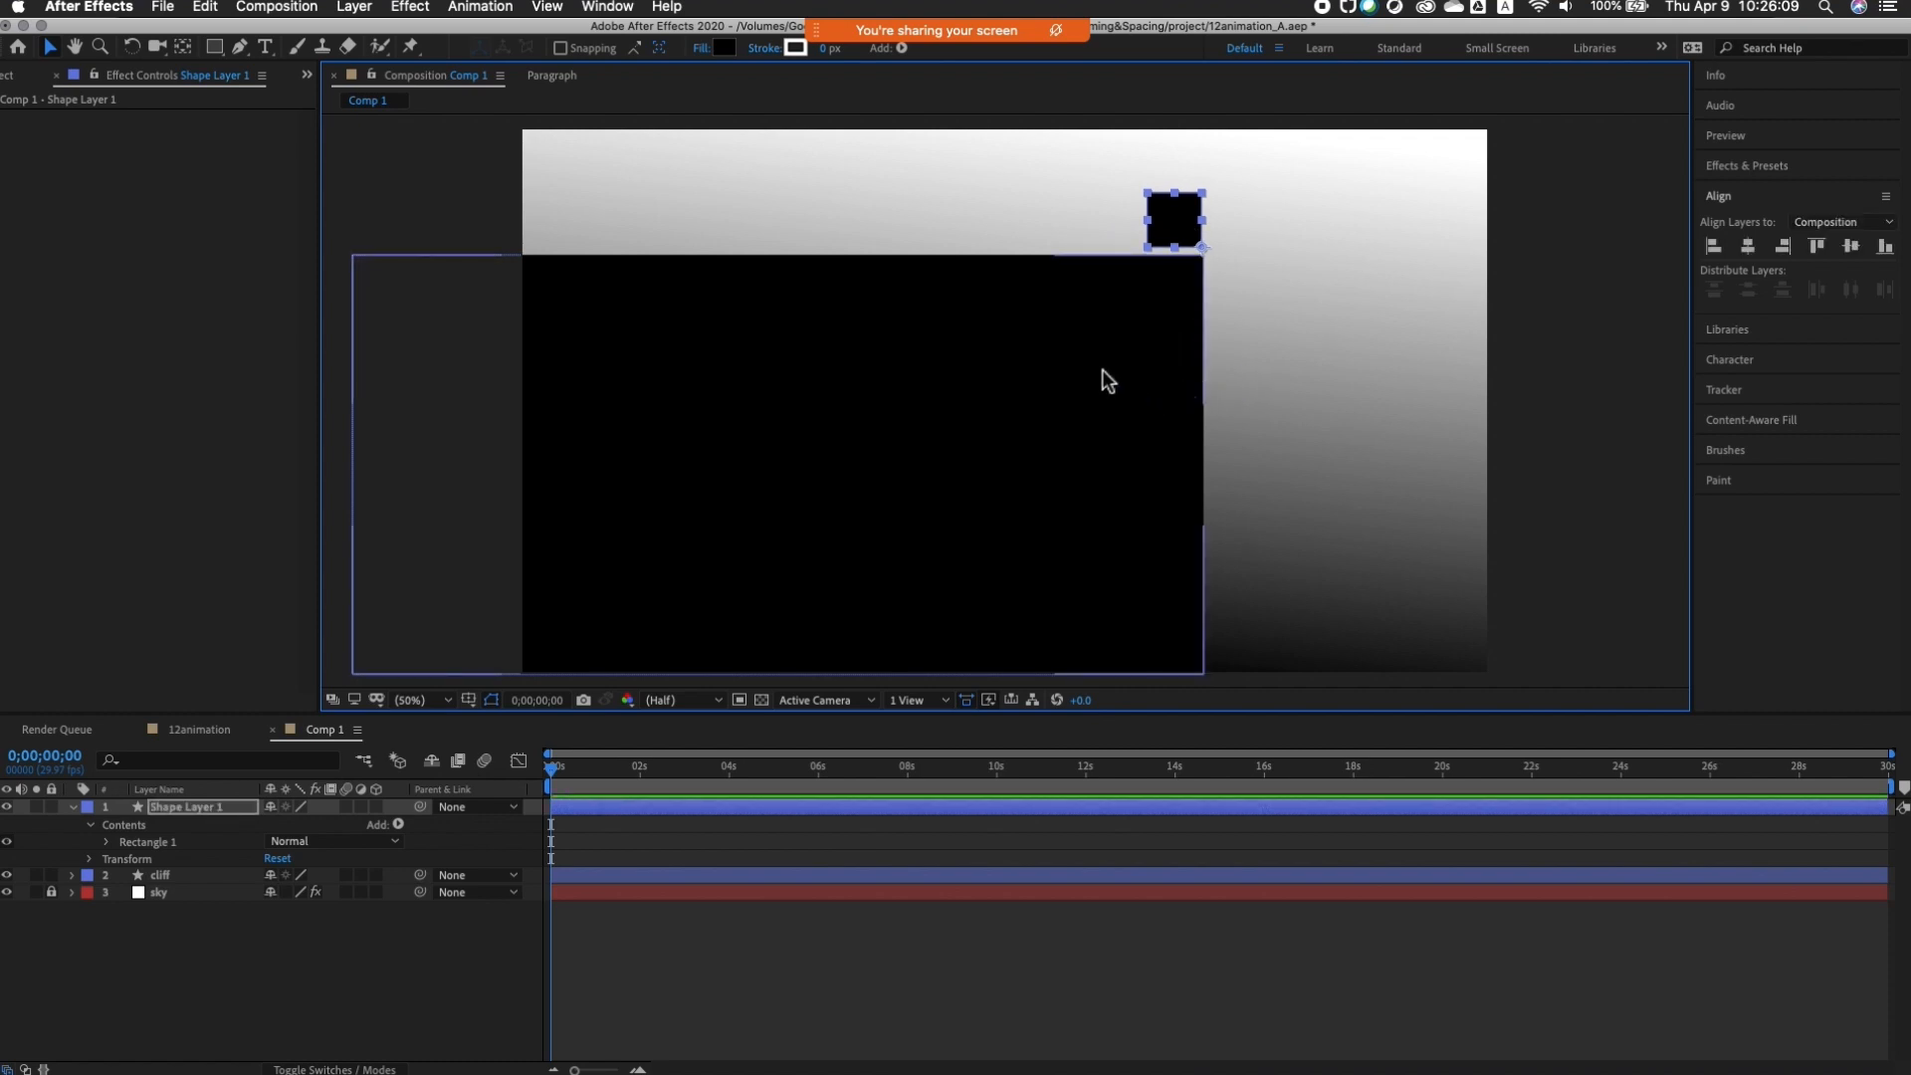
# Step: Move the square and cliff together far left until the cliff covers about one fifth of the frame's width
pyautogui.keyDown('shift'); pyautogui.click(1180, 364); pyautogui.keyUp('shift')
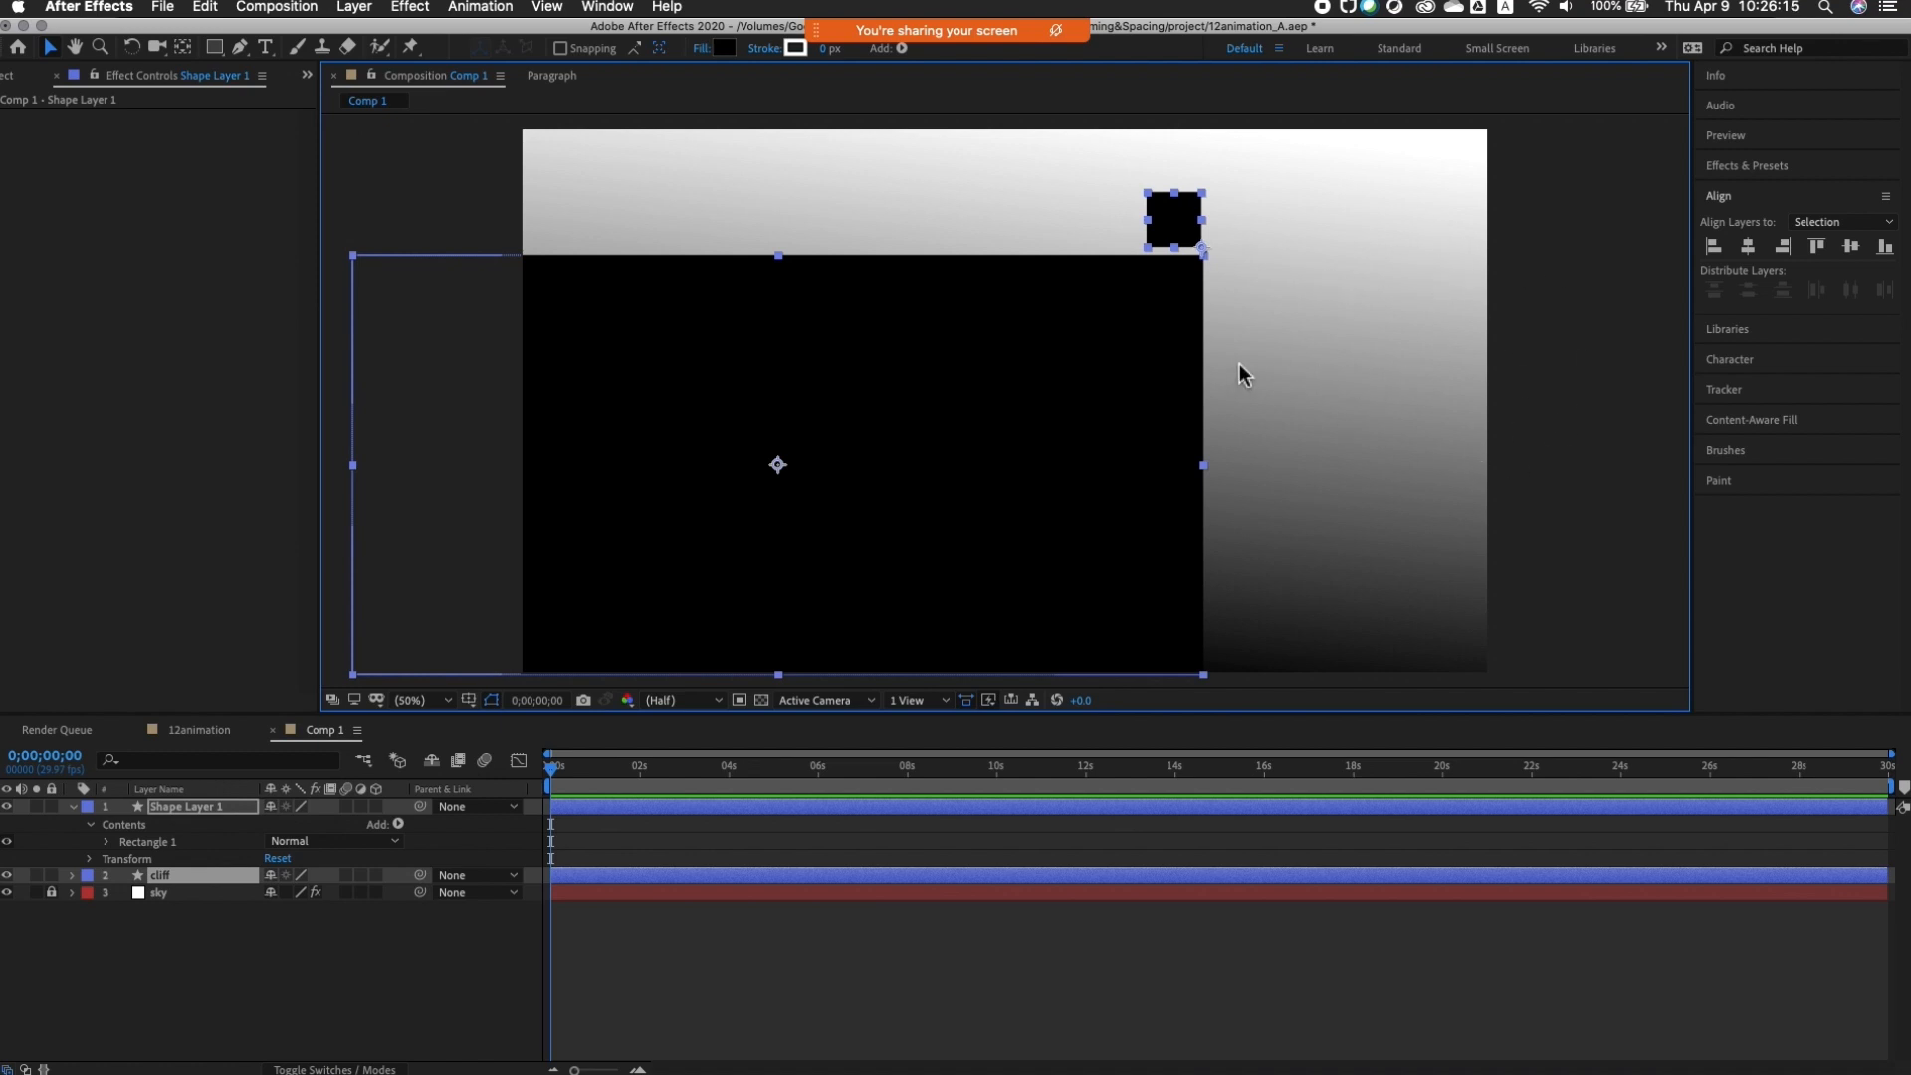
pyautogui.moveTo(1126, 369); pyautogui.dragTo(642, 398)
pyautogui.click(960, 443)
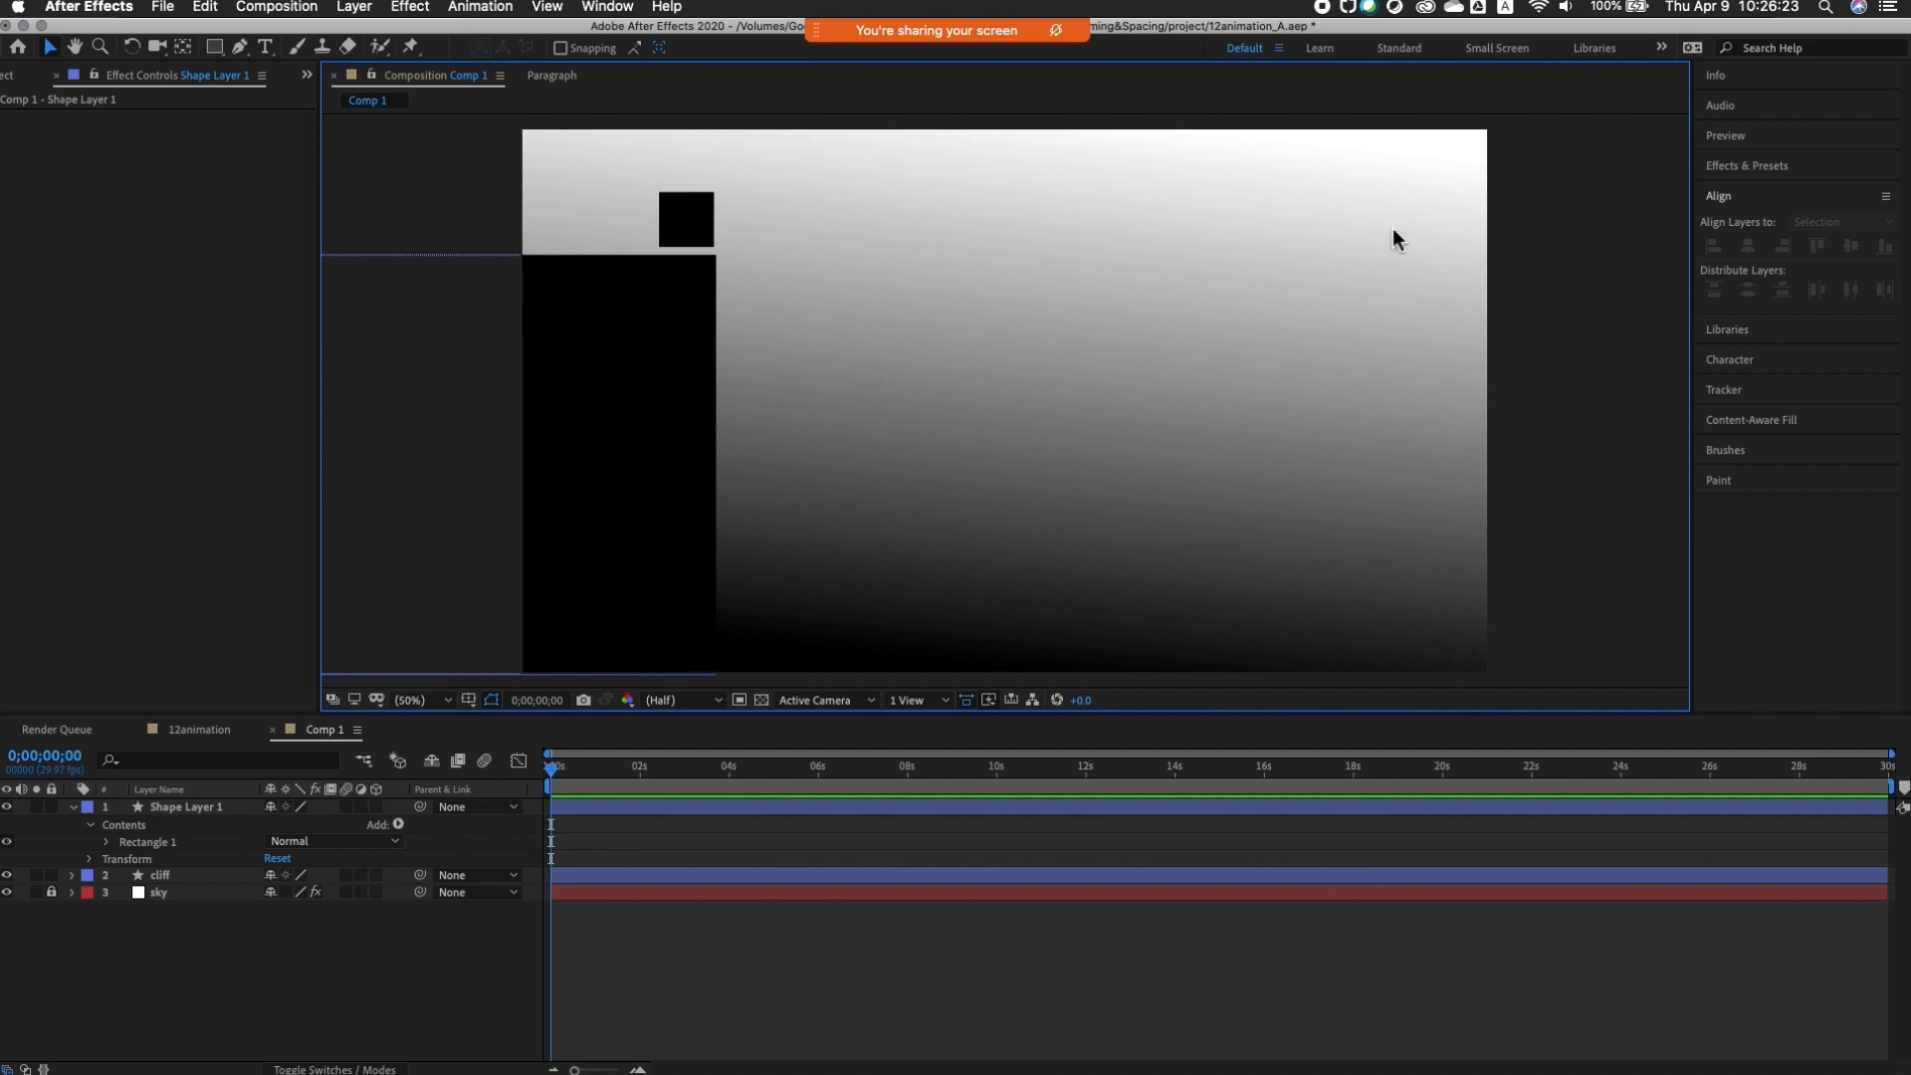
# Step: Move the square and cliff together back right until the cliff covers about three quarters of the frame's width
pyautogui.click(677, 227)
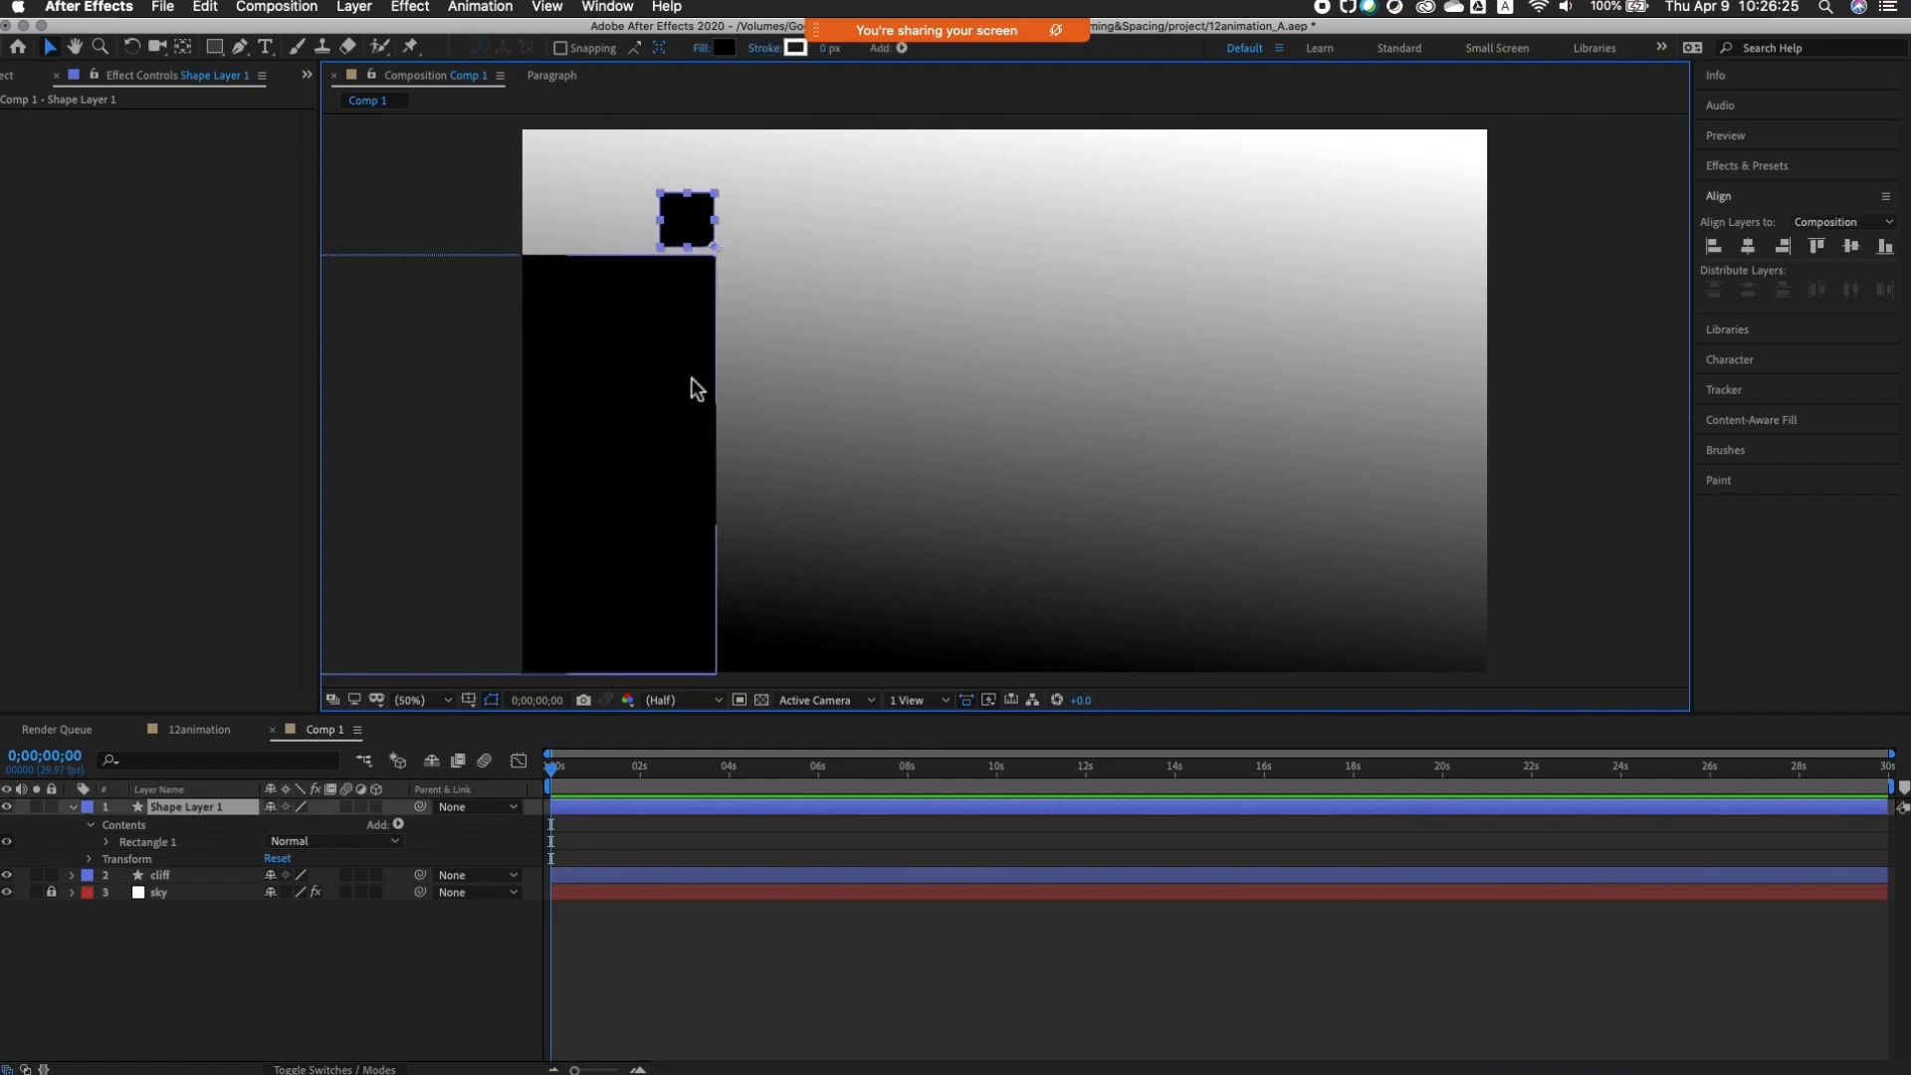
pyautogui.keyDown('shift'); pyautogui.click(691, 380); pyautogui.keyUp('shift')
pyautogui.moveTo(709, 392); pyautogui.dragTo(1152, 436)
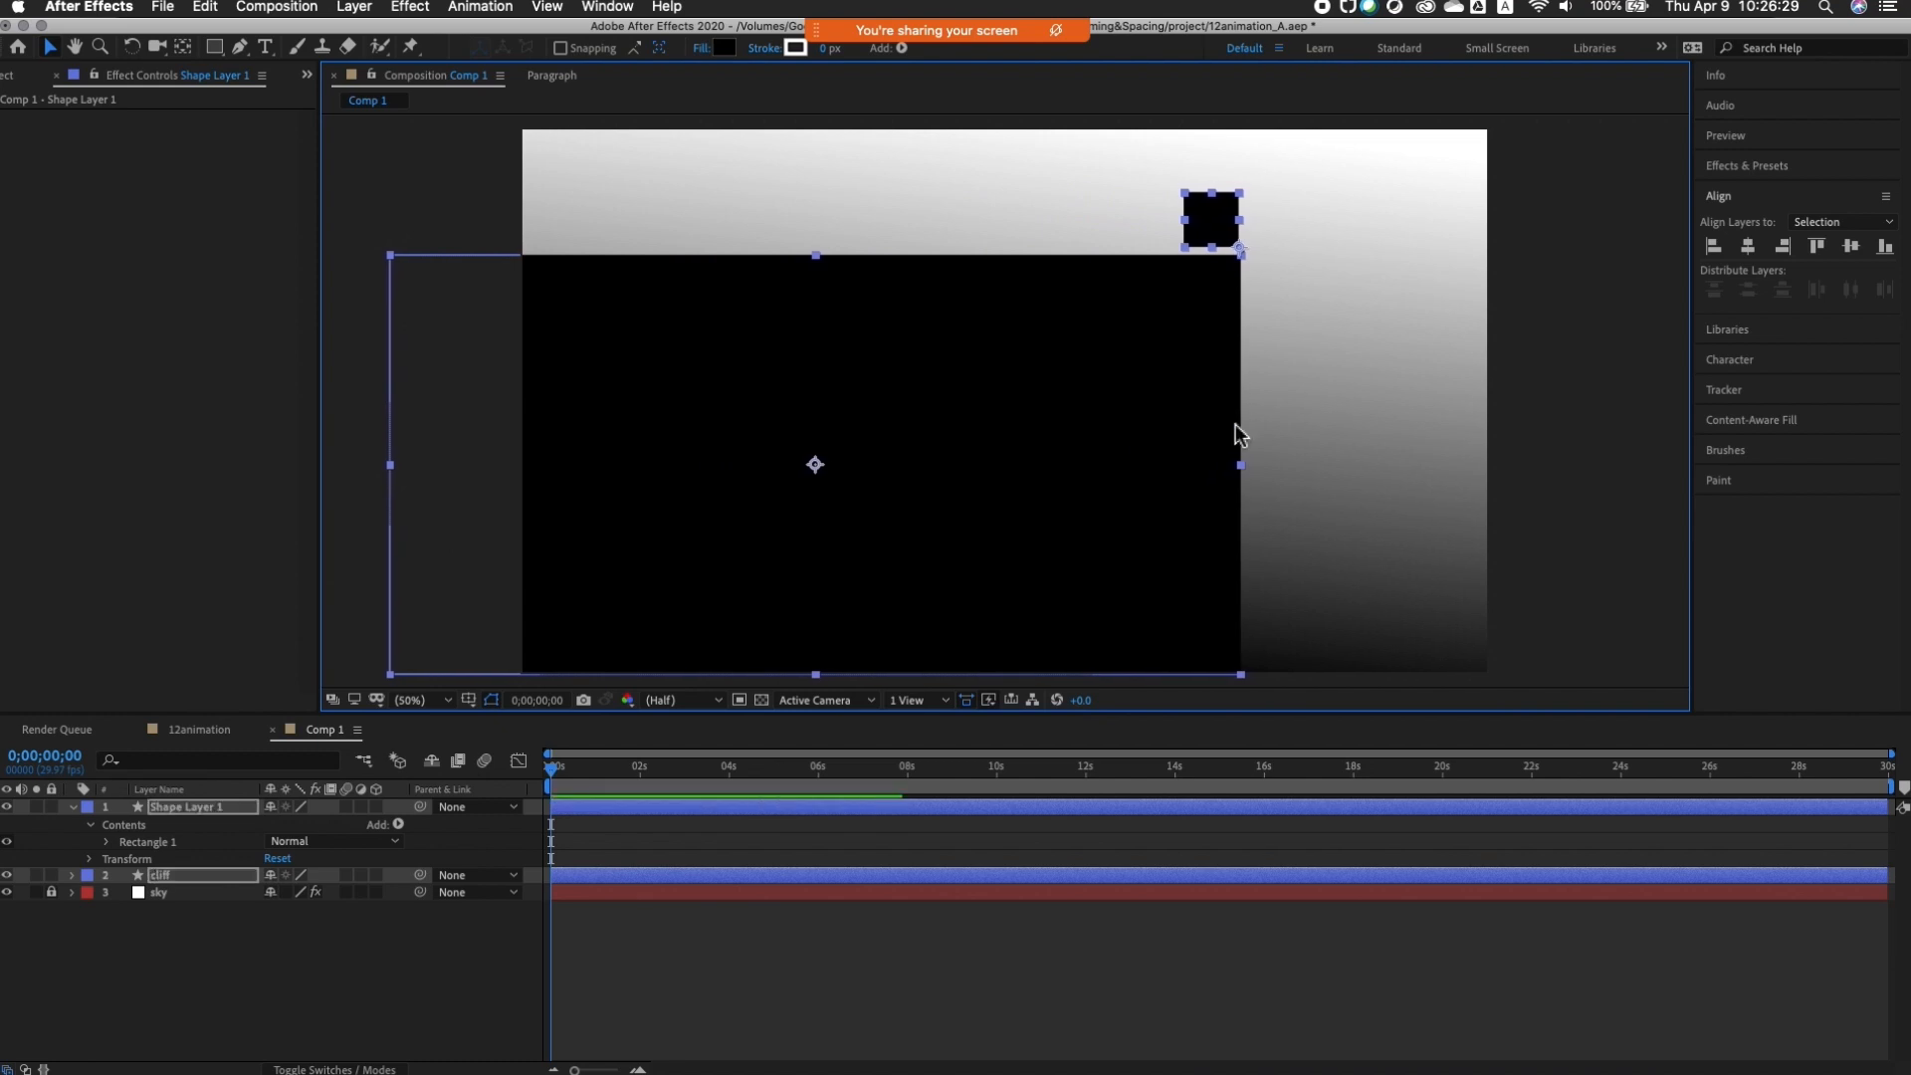
pyautogui.click(1264, 264)
# Step: Move the square along the cliff's top to the frame's left edge, partly out of frame
pyautogui.click(1207, 213)
pyautogui.moveTo(1207, 213); pyautogui.dragTo(525, 226)
pyautogui.moveTo(510, 225)
pyautogui.mouseDown()
pyautogui.moveTo(1006, 211)
pyautogui.moveTo(1224, 230)
pyautogui.moveTo(712, 193)
pyautogui.moveTo(535, 231)
pyautogui.mouseUp()
pyautogui.click(1288, 252)
pyautogui.click(631, 235)
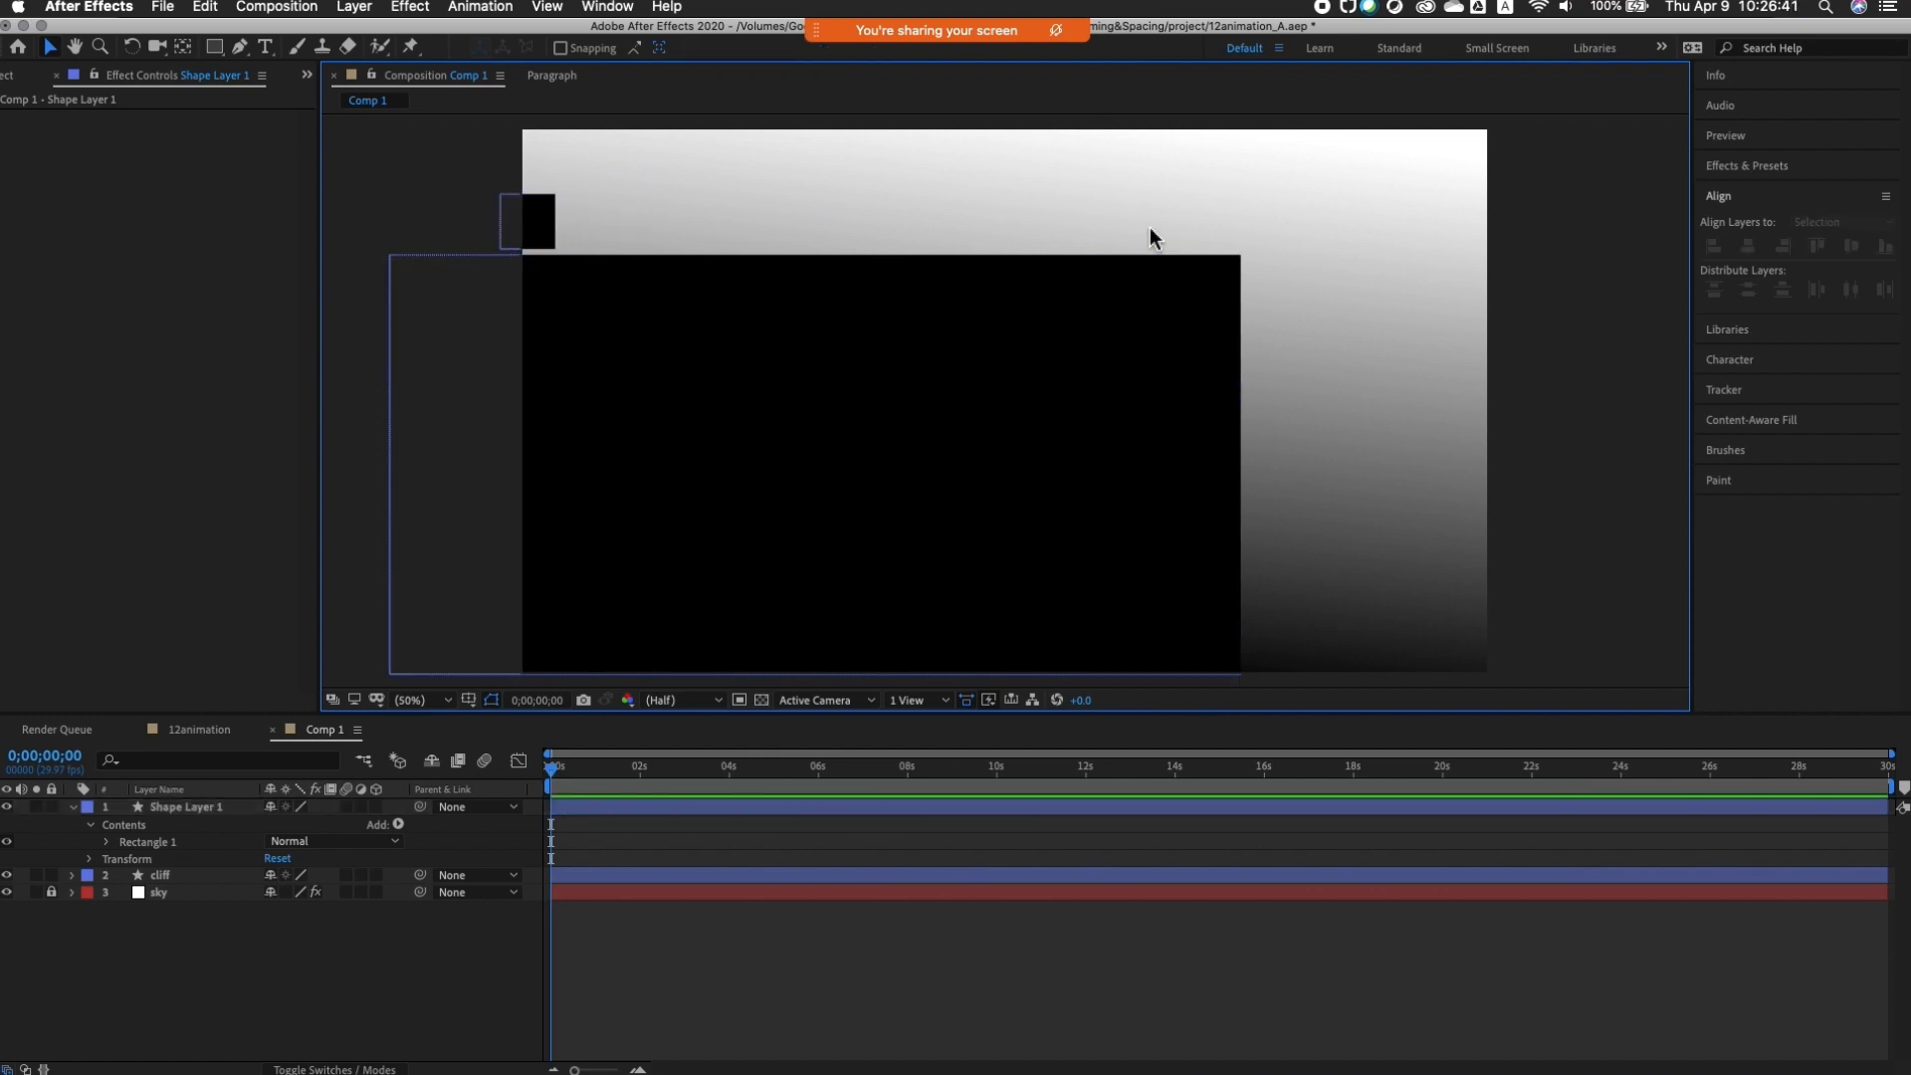
# Step: Nudge the square down and slightly left so it sits just above the cliff while straddling the frame's left edge
pyautogui.click(541, 223)
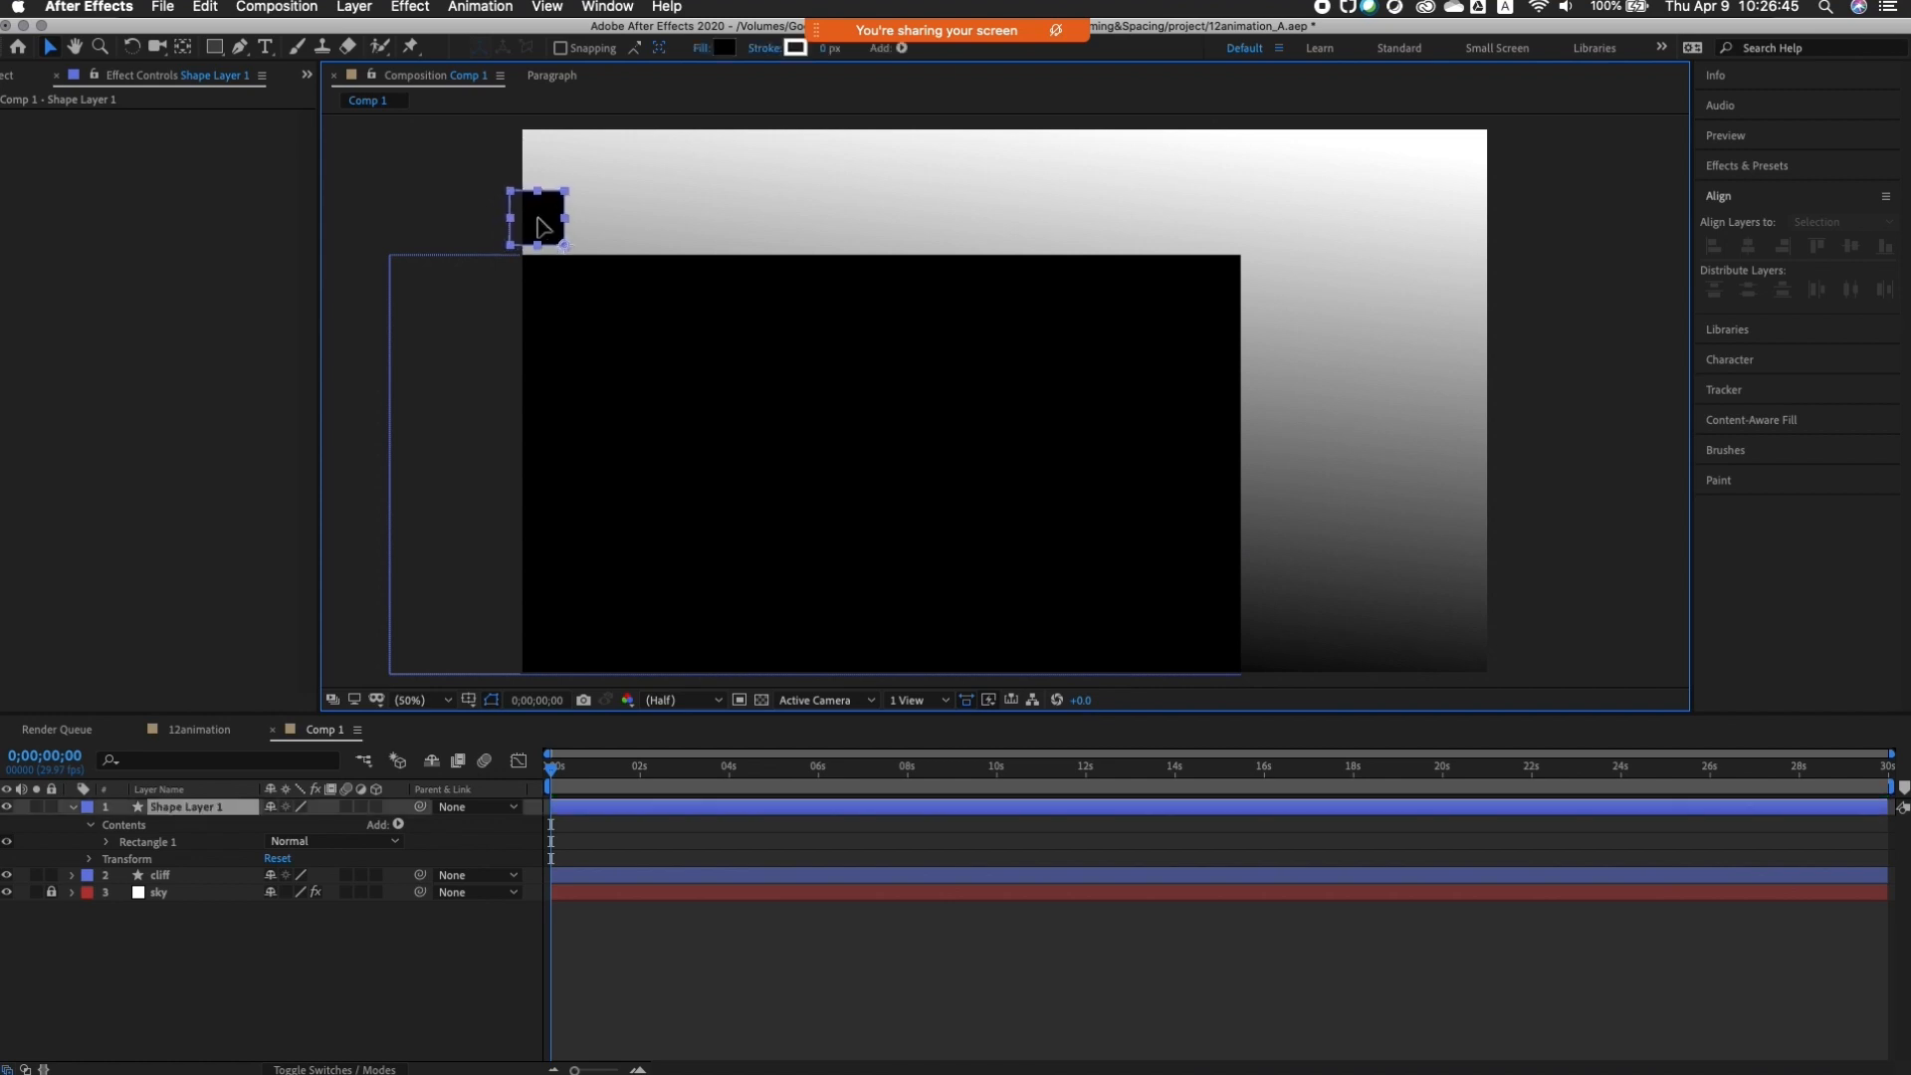
pyautogui.moveTo(539, 229)
pyautogui.mouseDown()
pyautogui.moveTo(497, 225)
pyautogui.moveTo(544, 207)
pyautogui.moveTo(538, 229)
pyautogui.mouseUp()
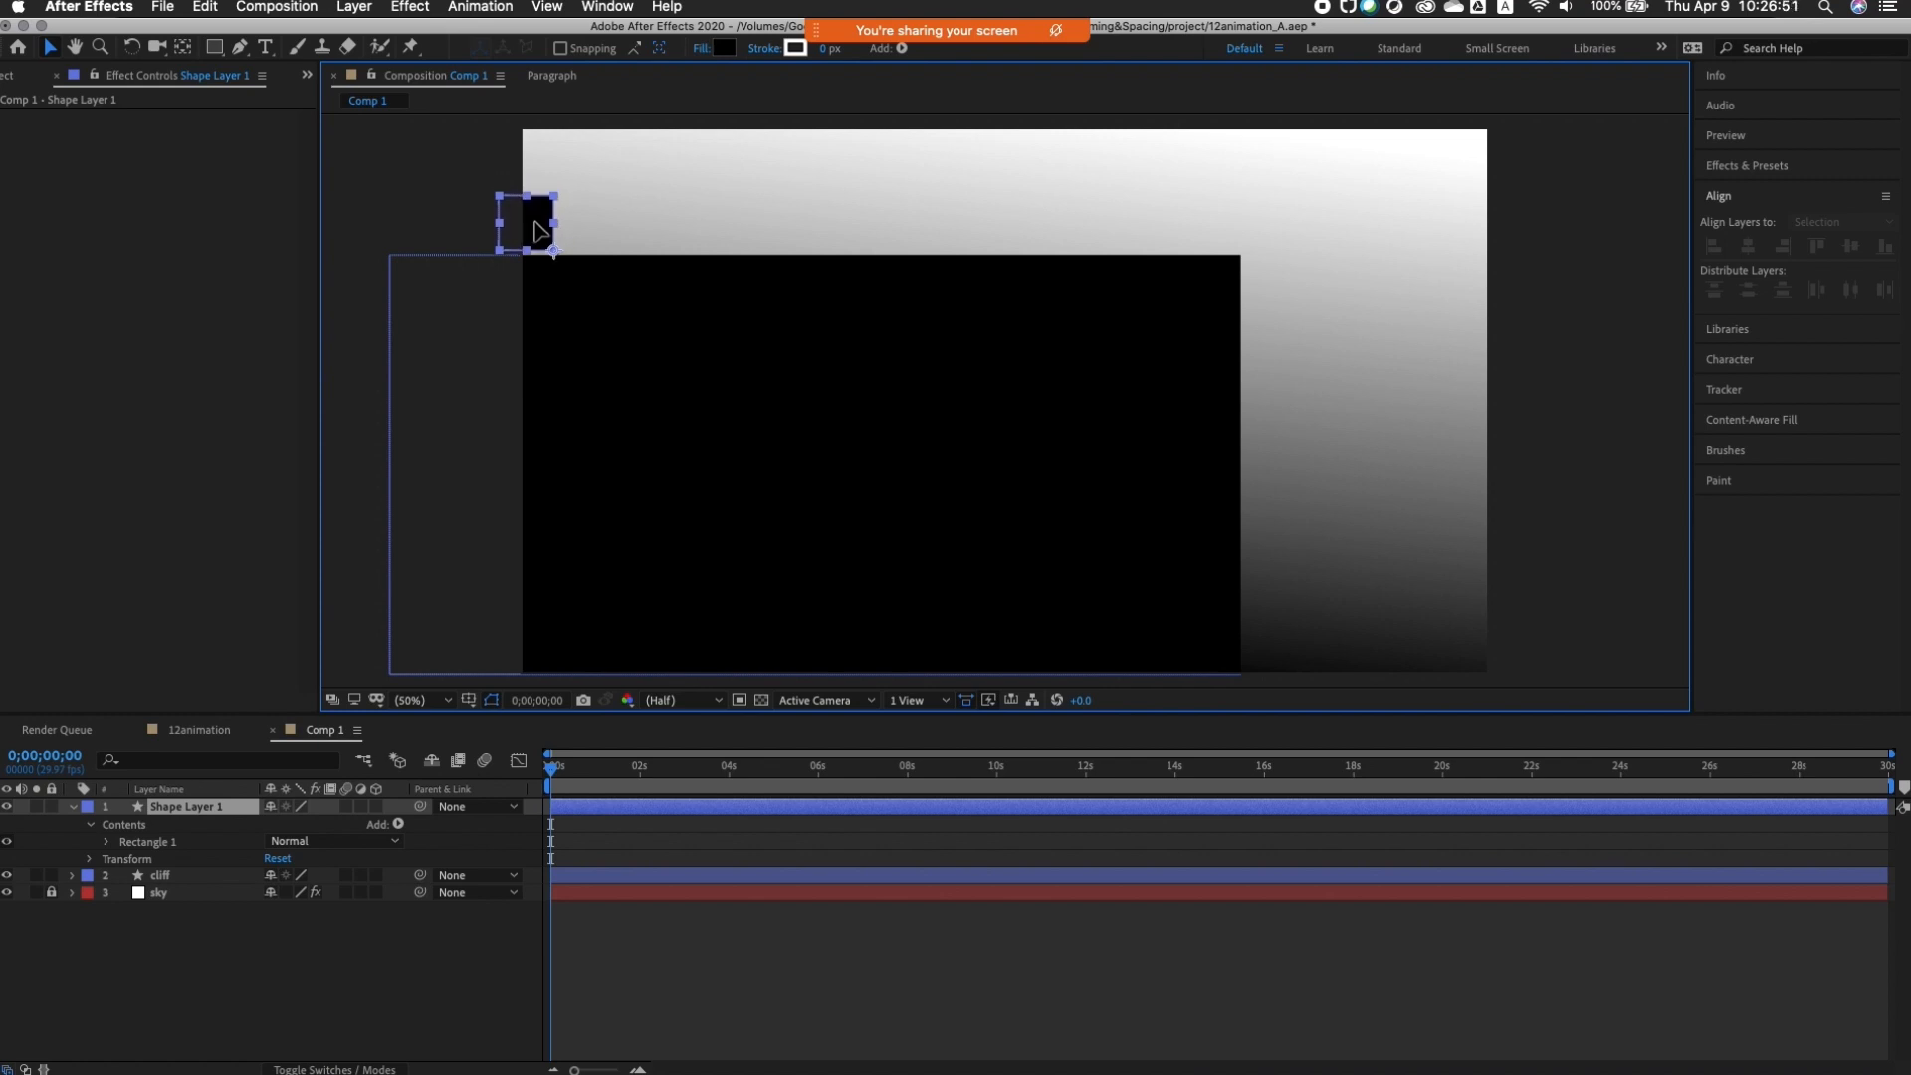
pyautogui.click(602, 235)
# Step: Move the square fully out of the frame on the left, and bring it back to straddle the frame's edge
pyautogui.moveTo(545, 244); pyautogui.dragTo(501, 244)
pyautogui.click(559, 238)
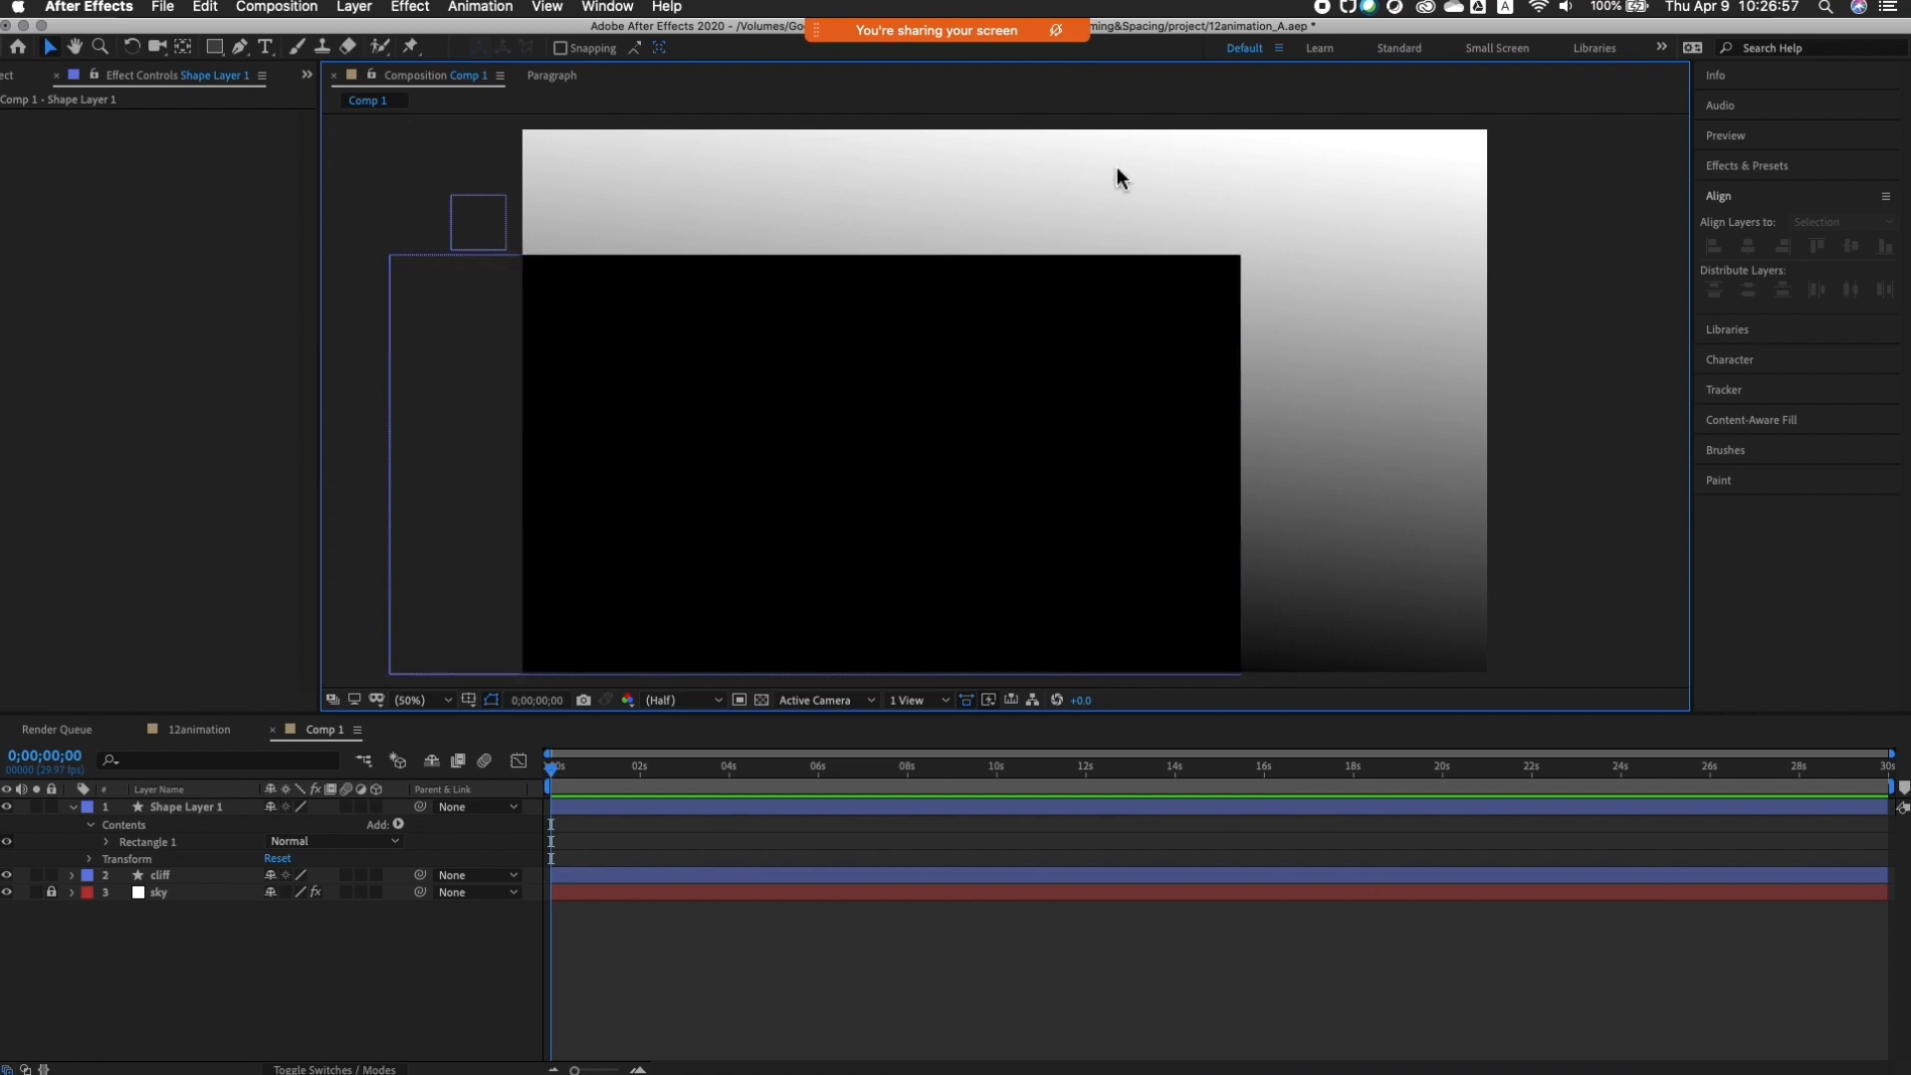
pyautogui.moveTo(476, 242); pyautogui.dragTo(521, 237)
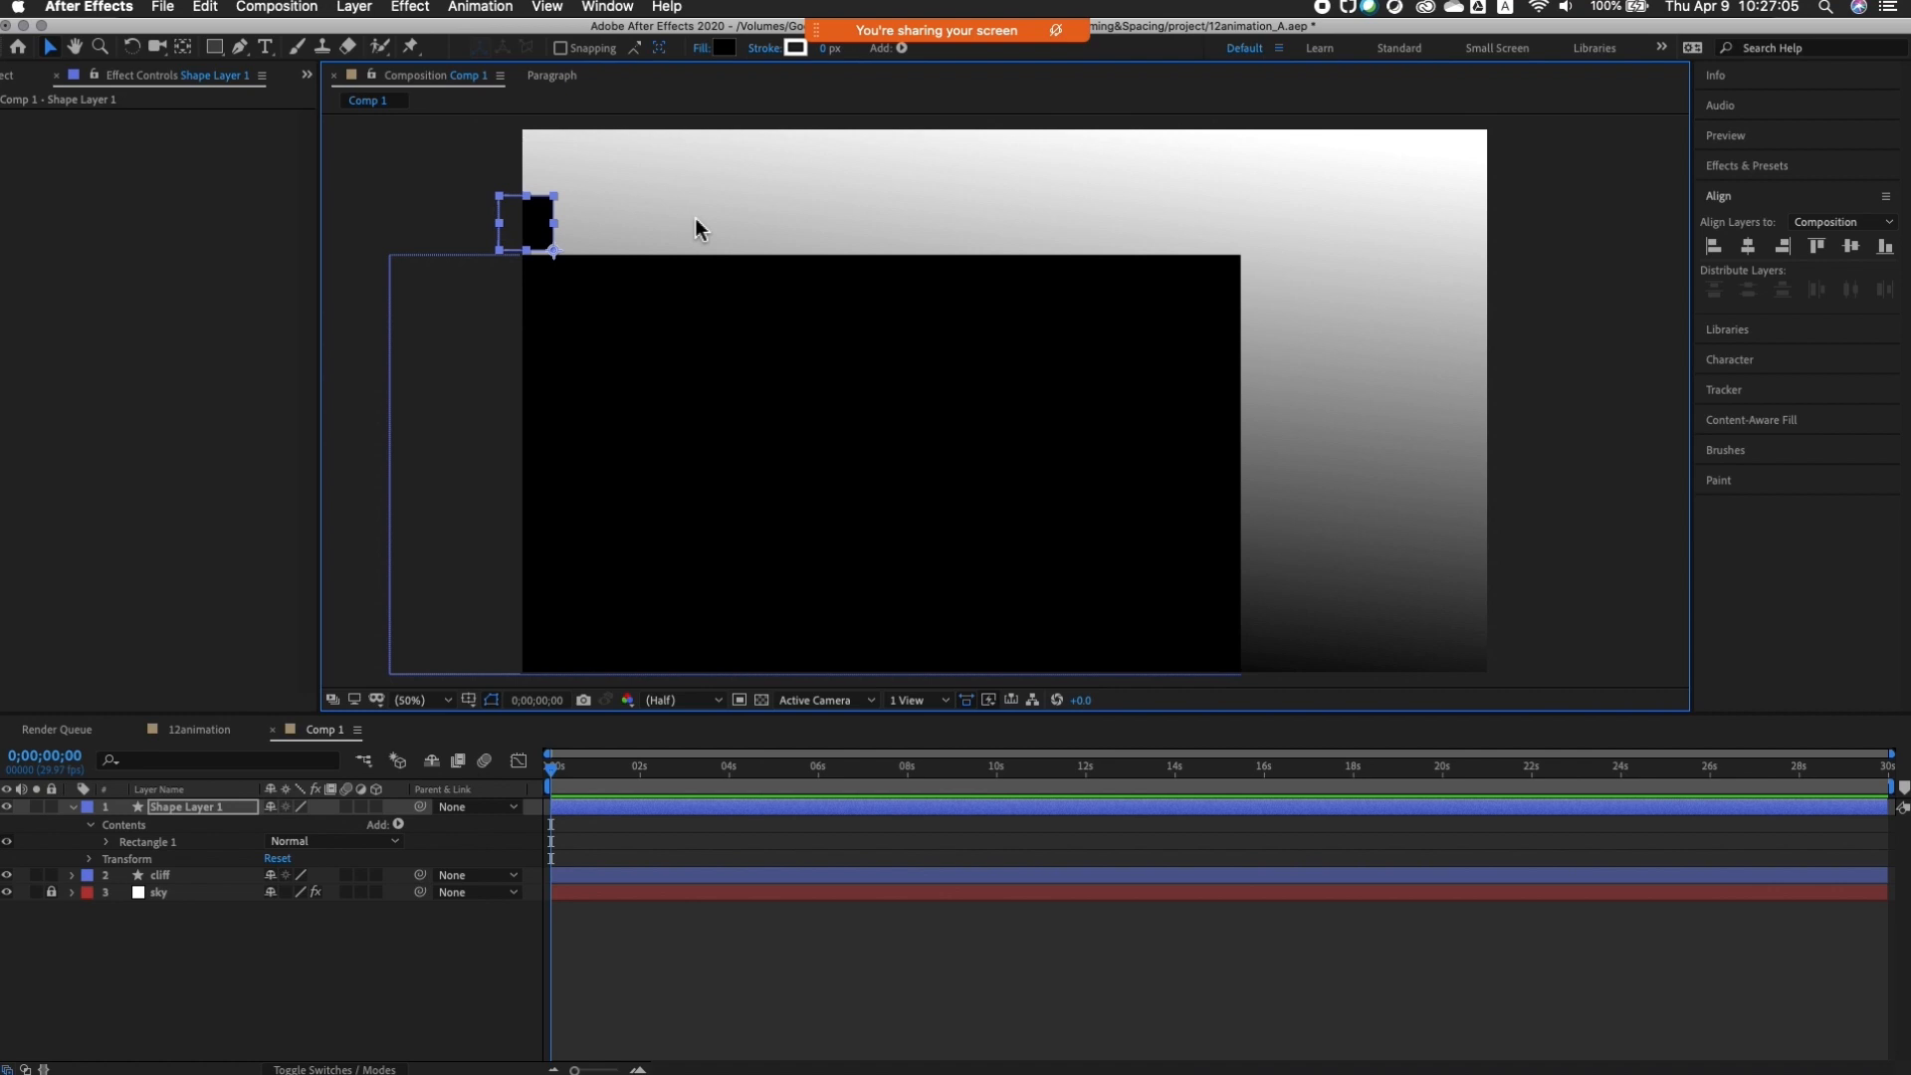
pyautogui.click(626, 189)
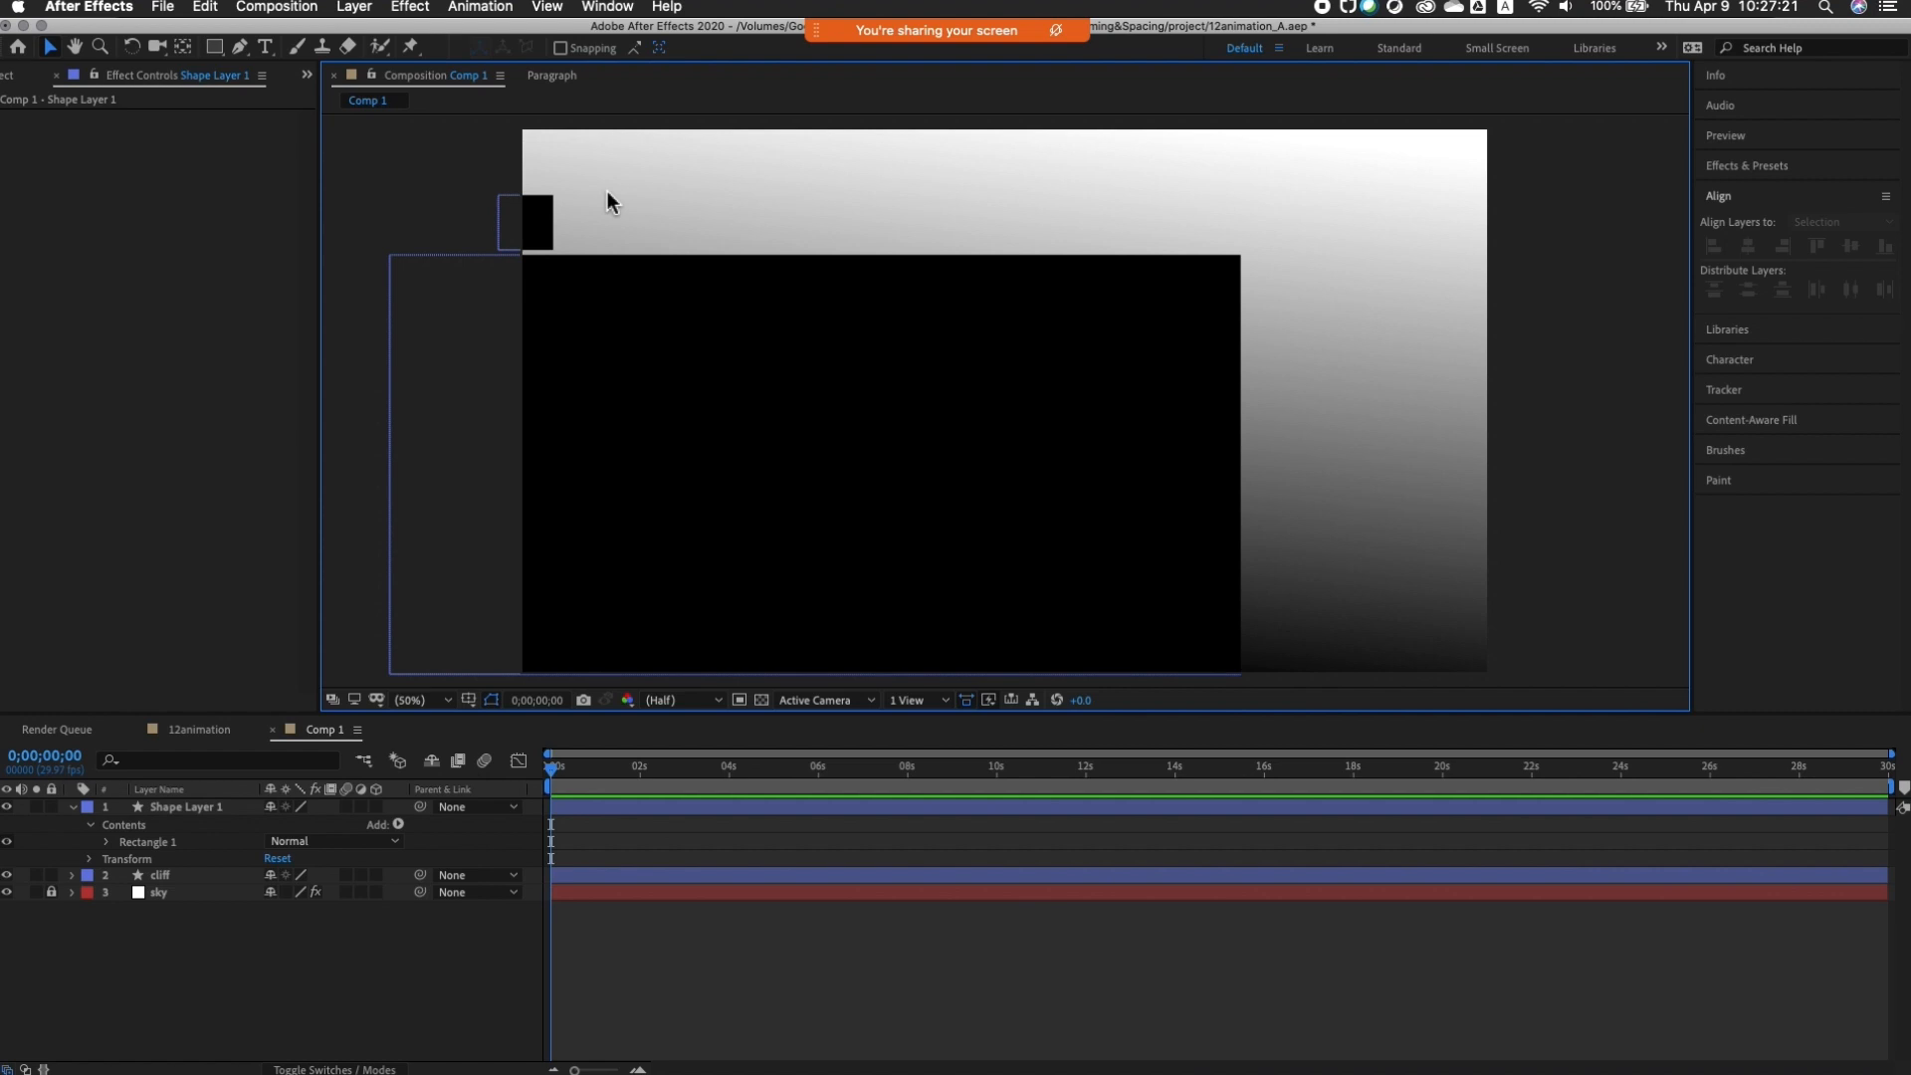
# Step: Rename the square's shape layer with the character's first name and collapse its properties
pyautogui.click(543, 224)
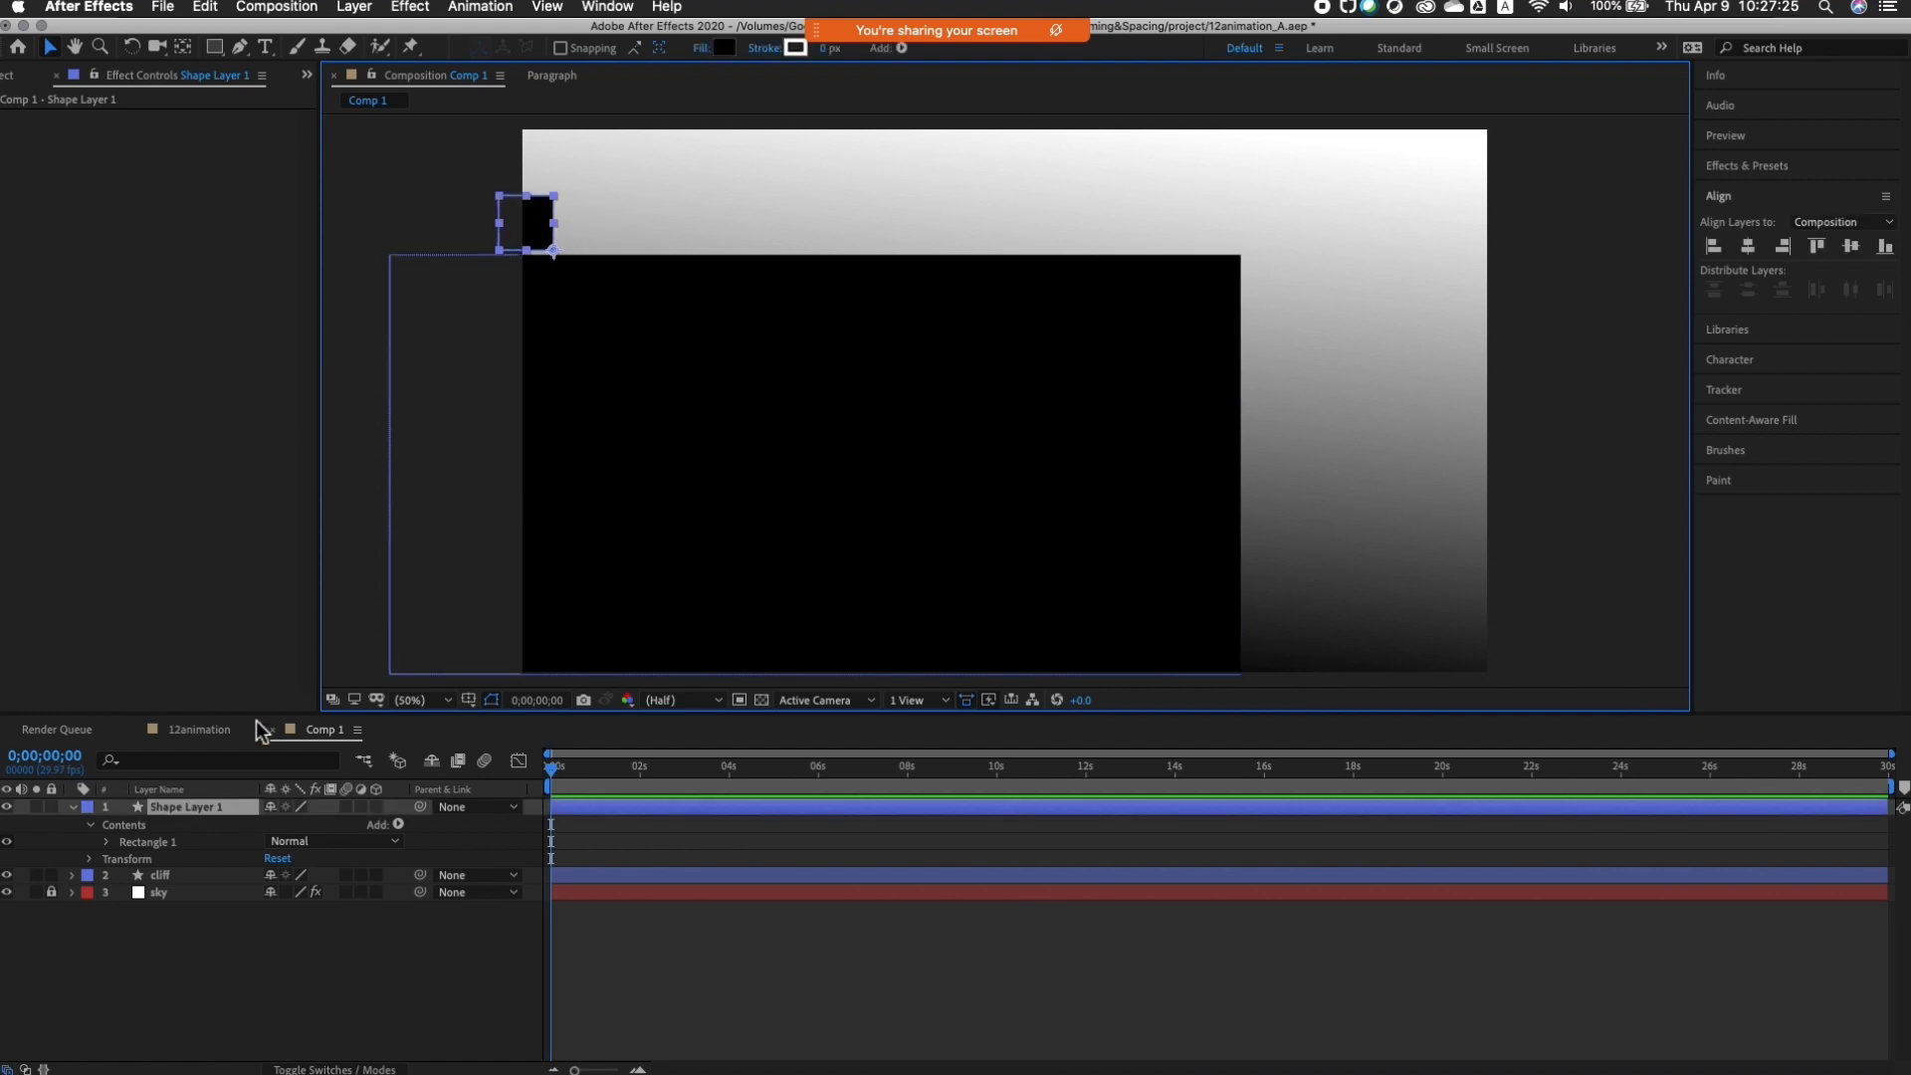
pyautogui.rightClick(196, 815)
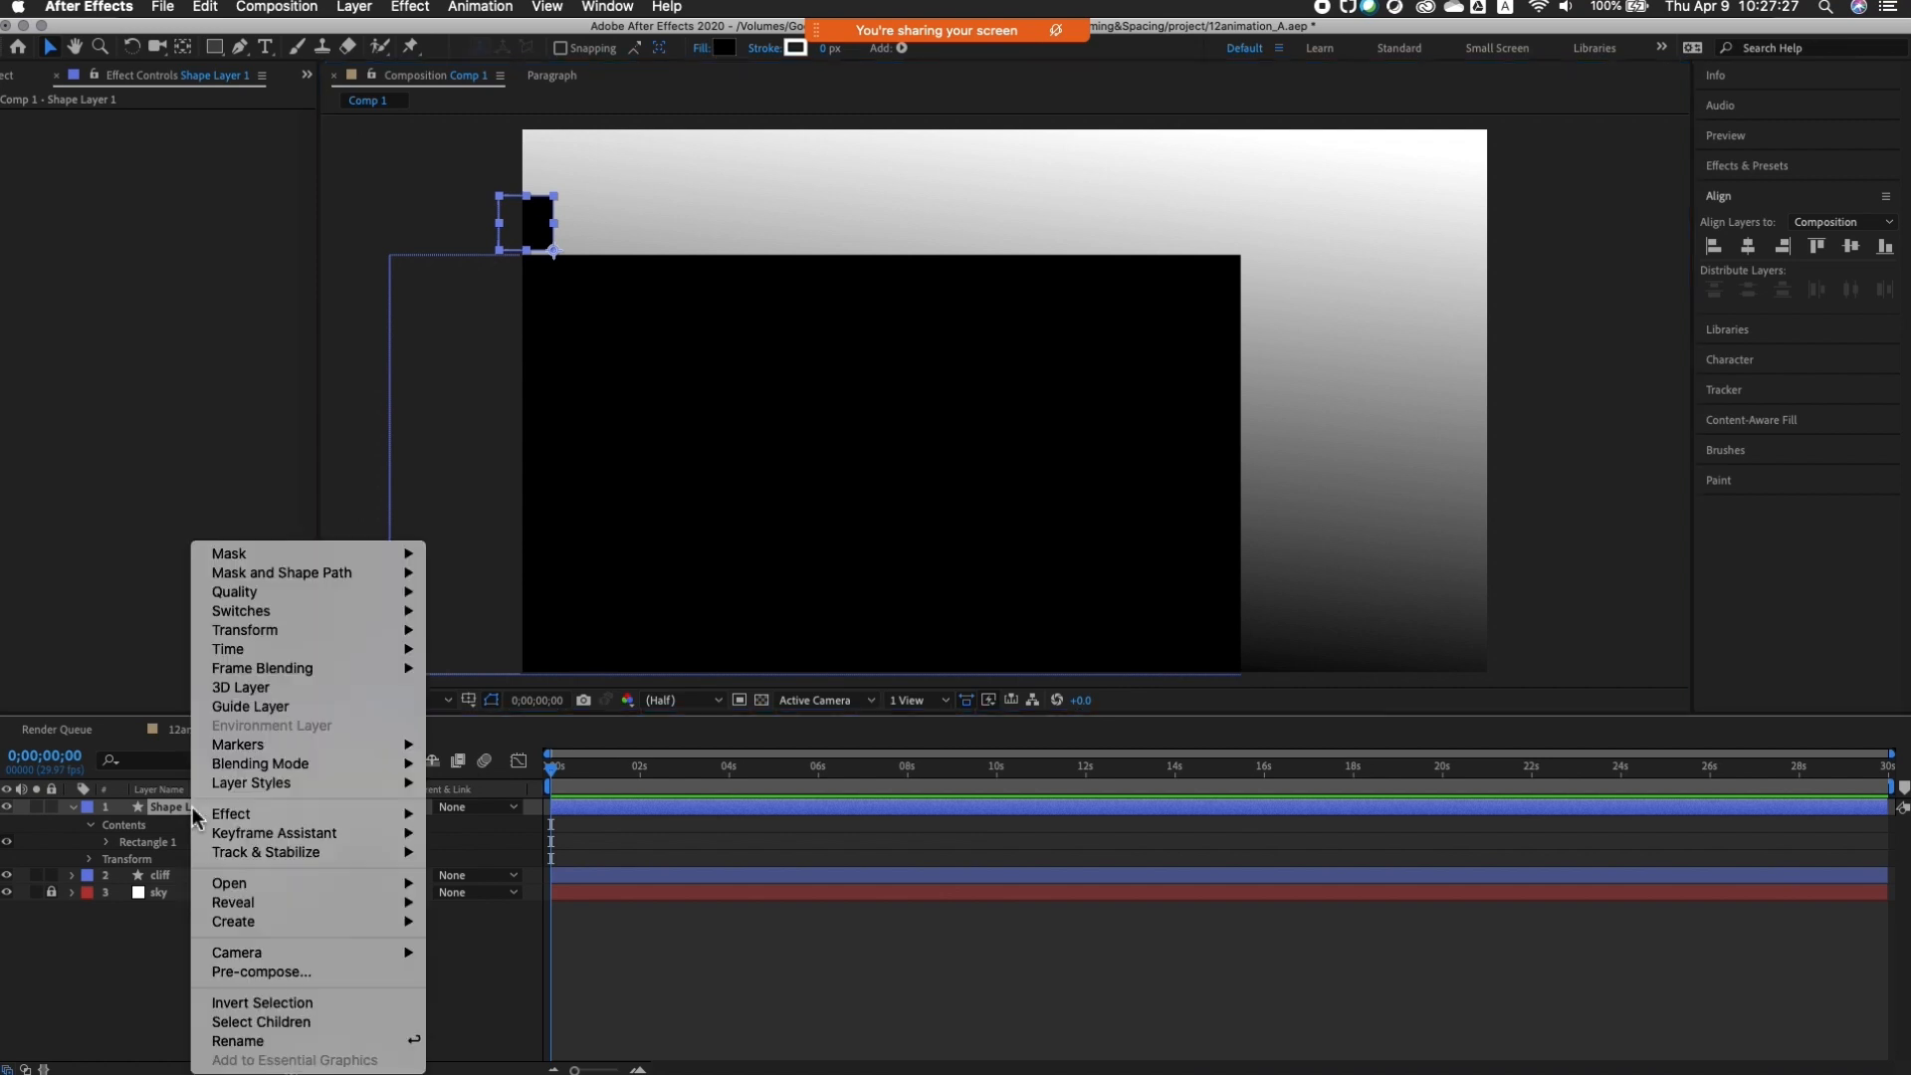
pyautogui.click(255, 1040)
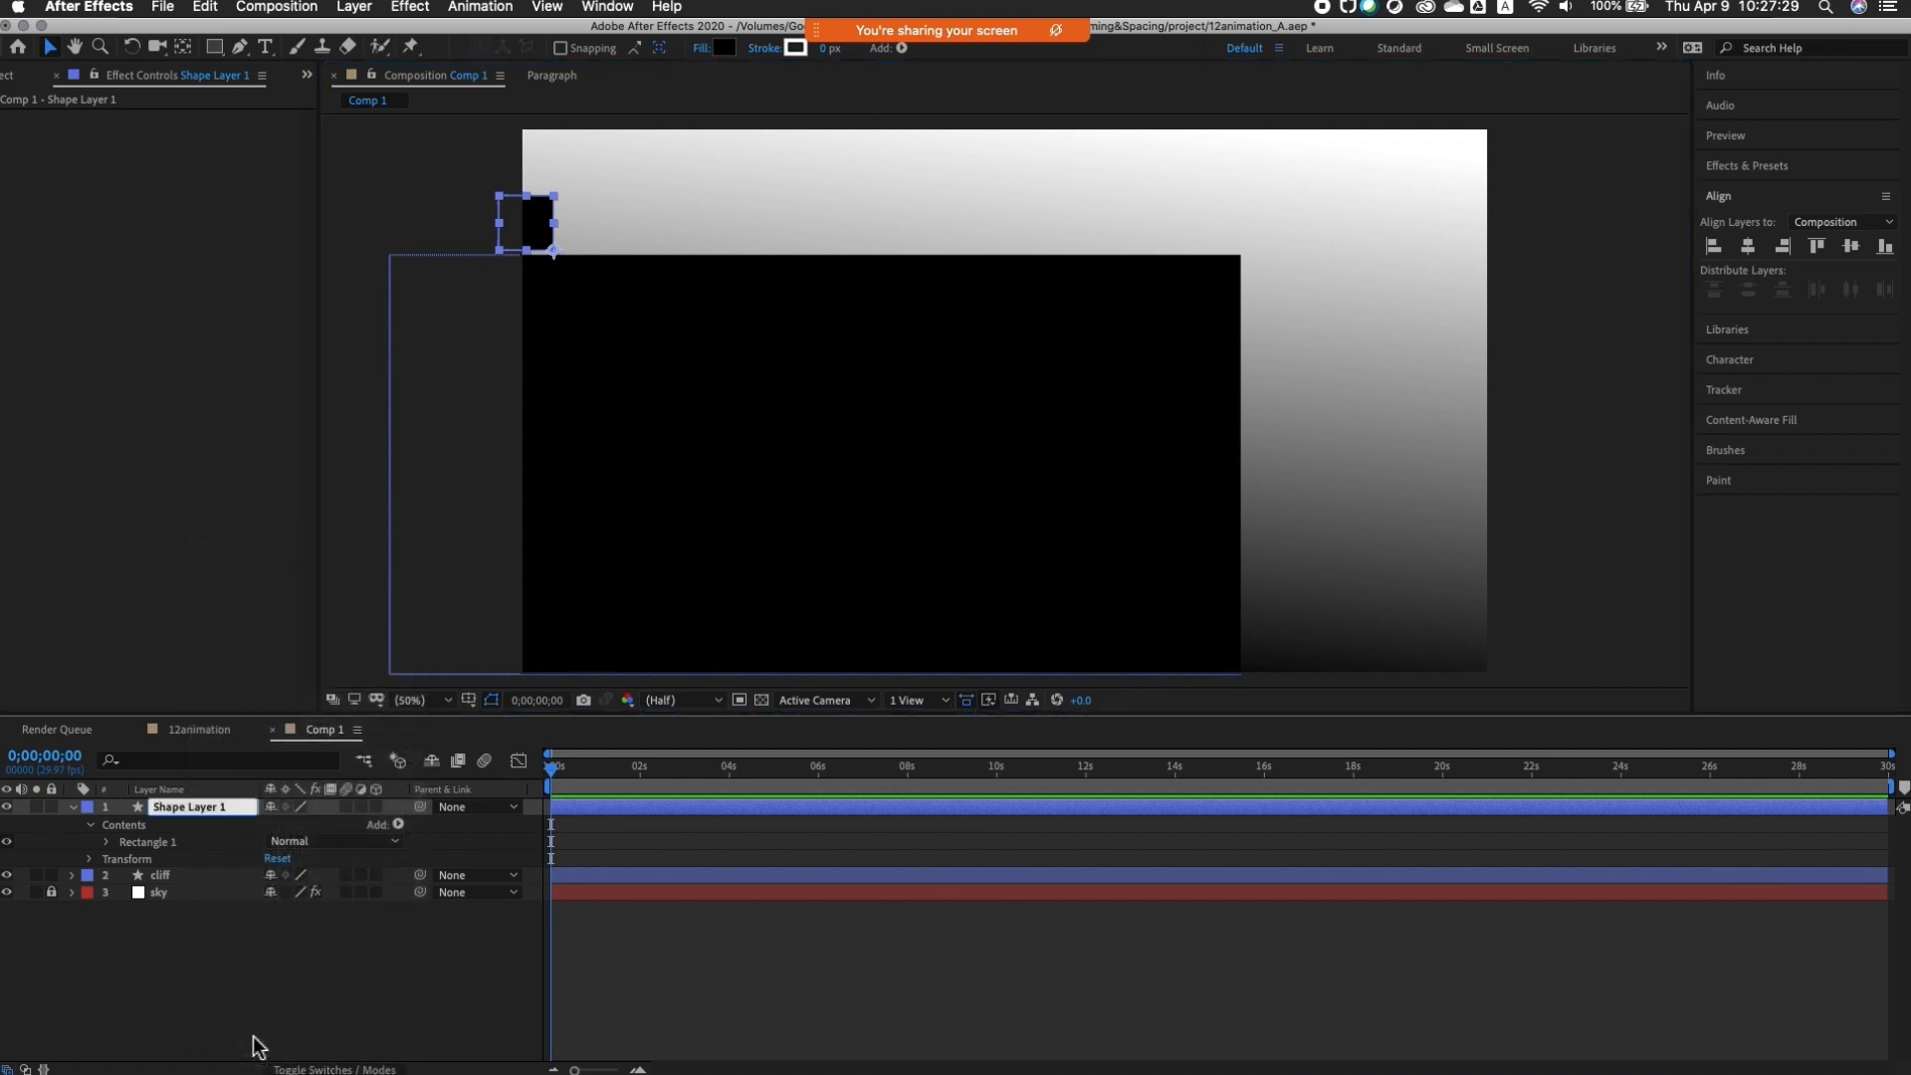
pyautogui.write('nicola')
pyautogui.click(214, 1004)
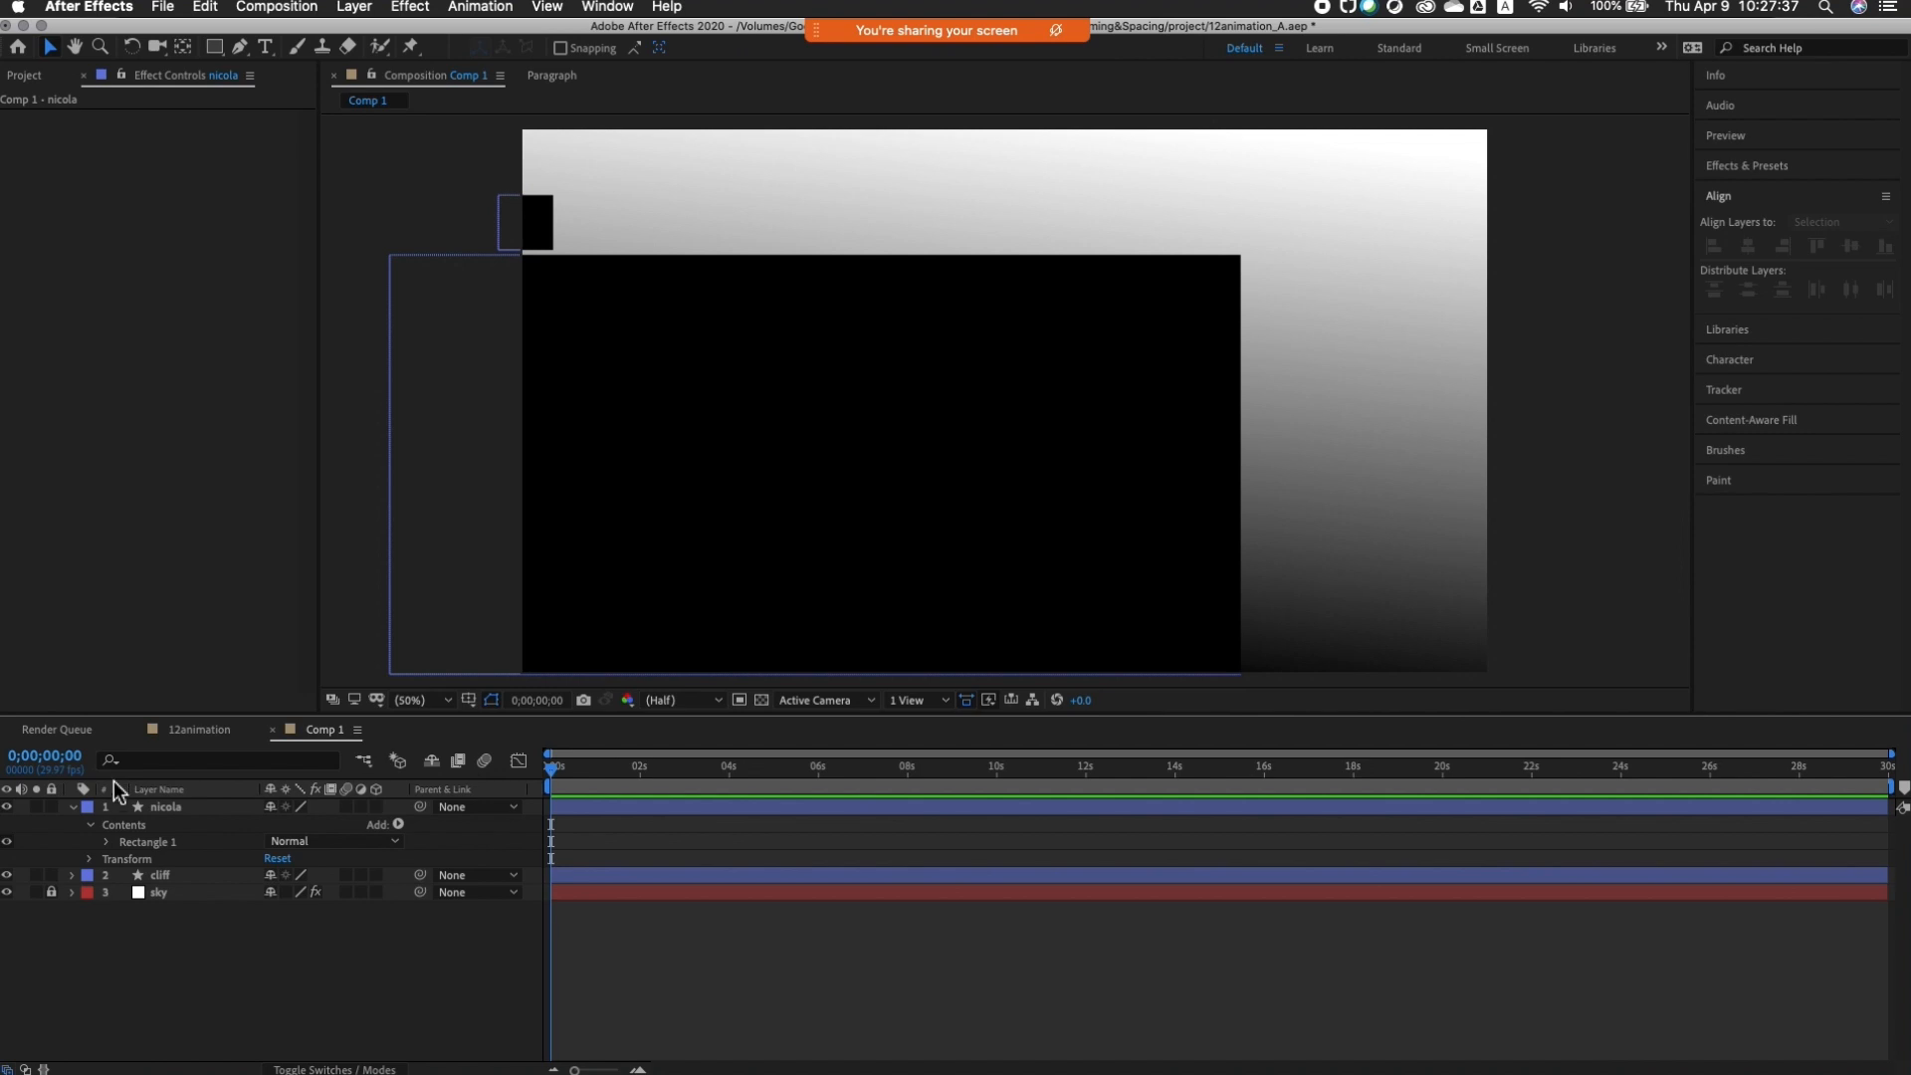
pyautogui.click(72, 807)
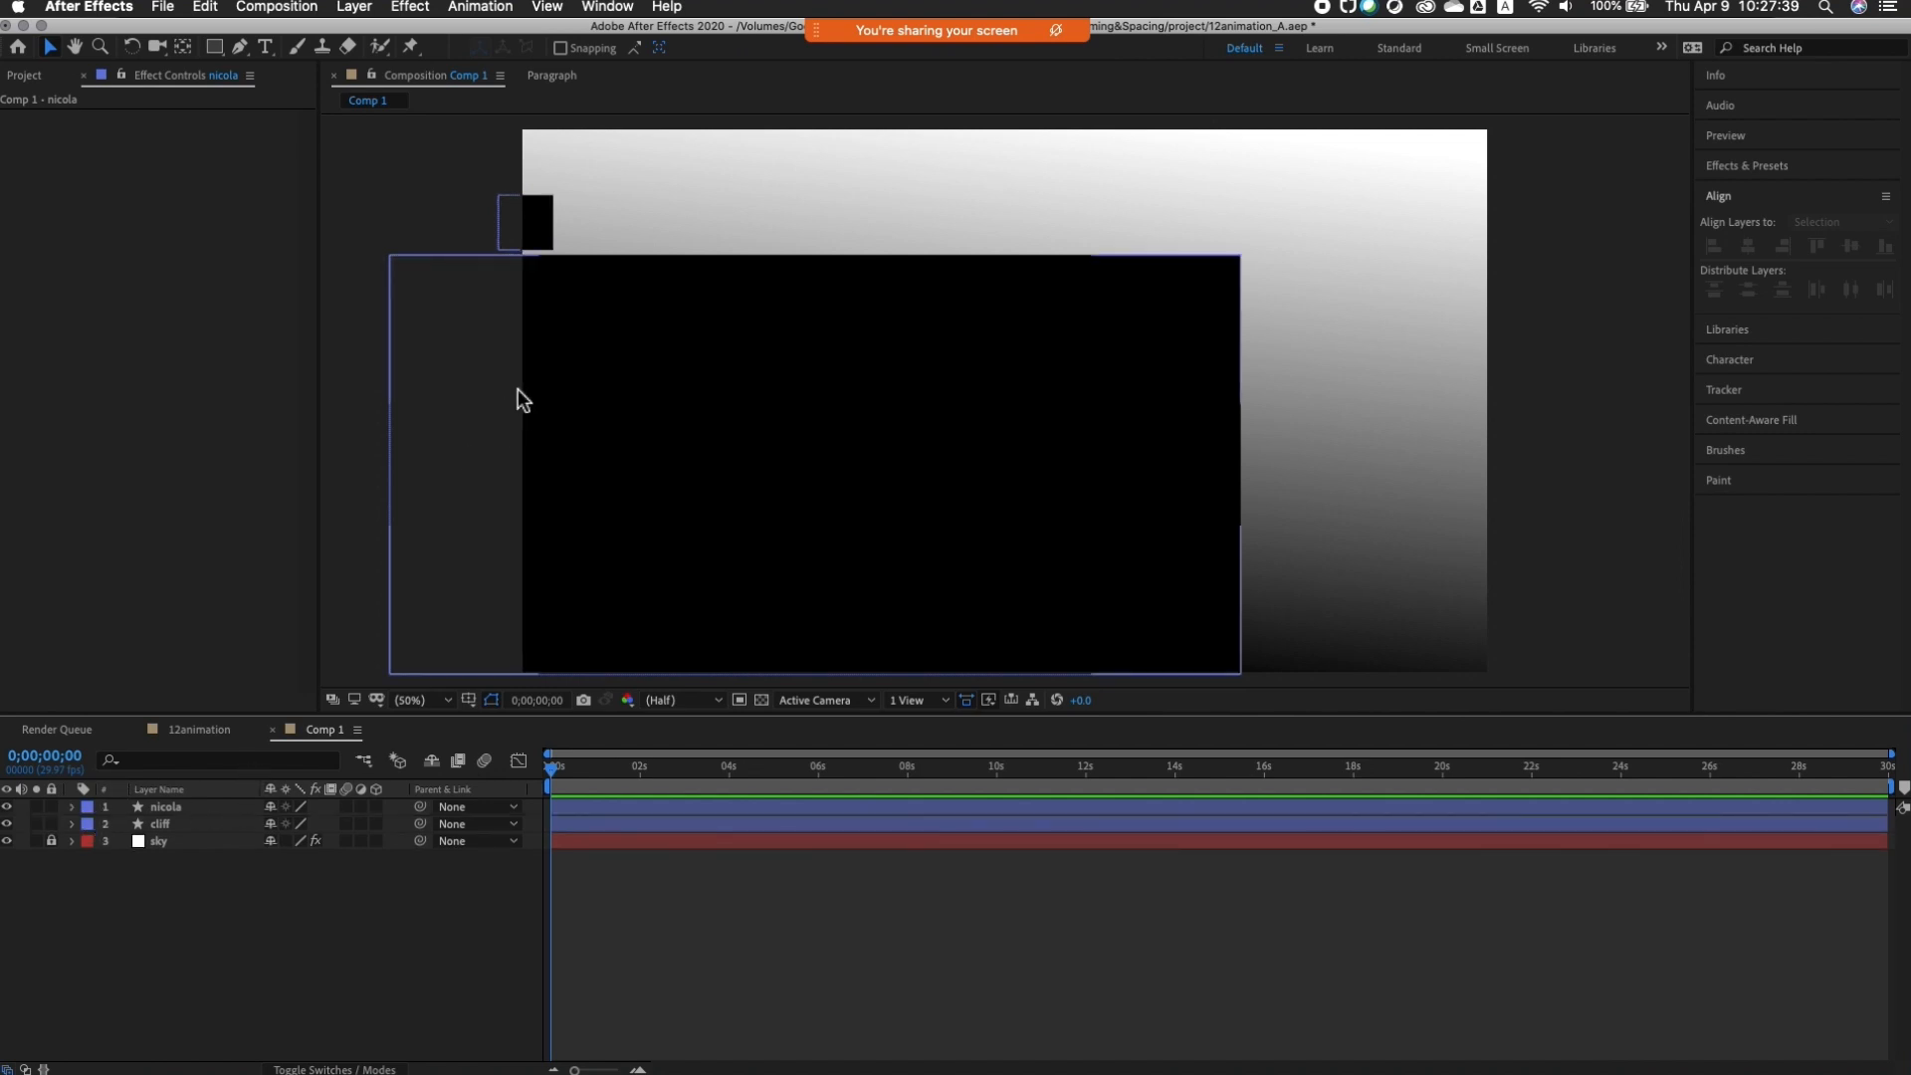
# Step: Reveal the square's Position property and set its first keyframe at 0;00;00;00
pyautogui.click(610, 226)
pyautogui.click(546, 232)
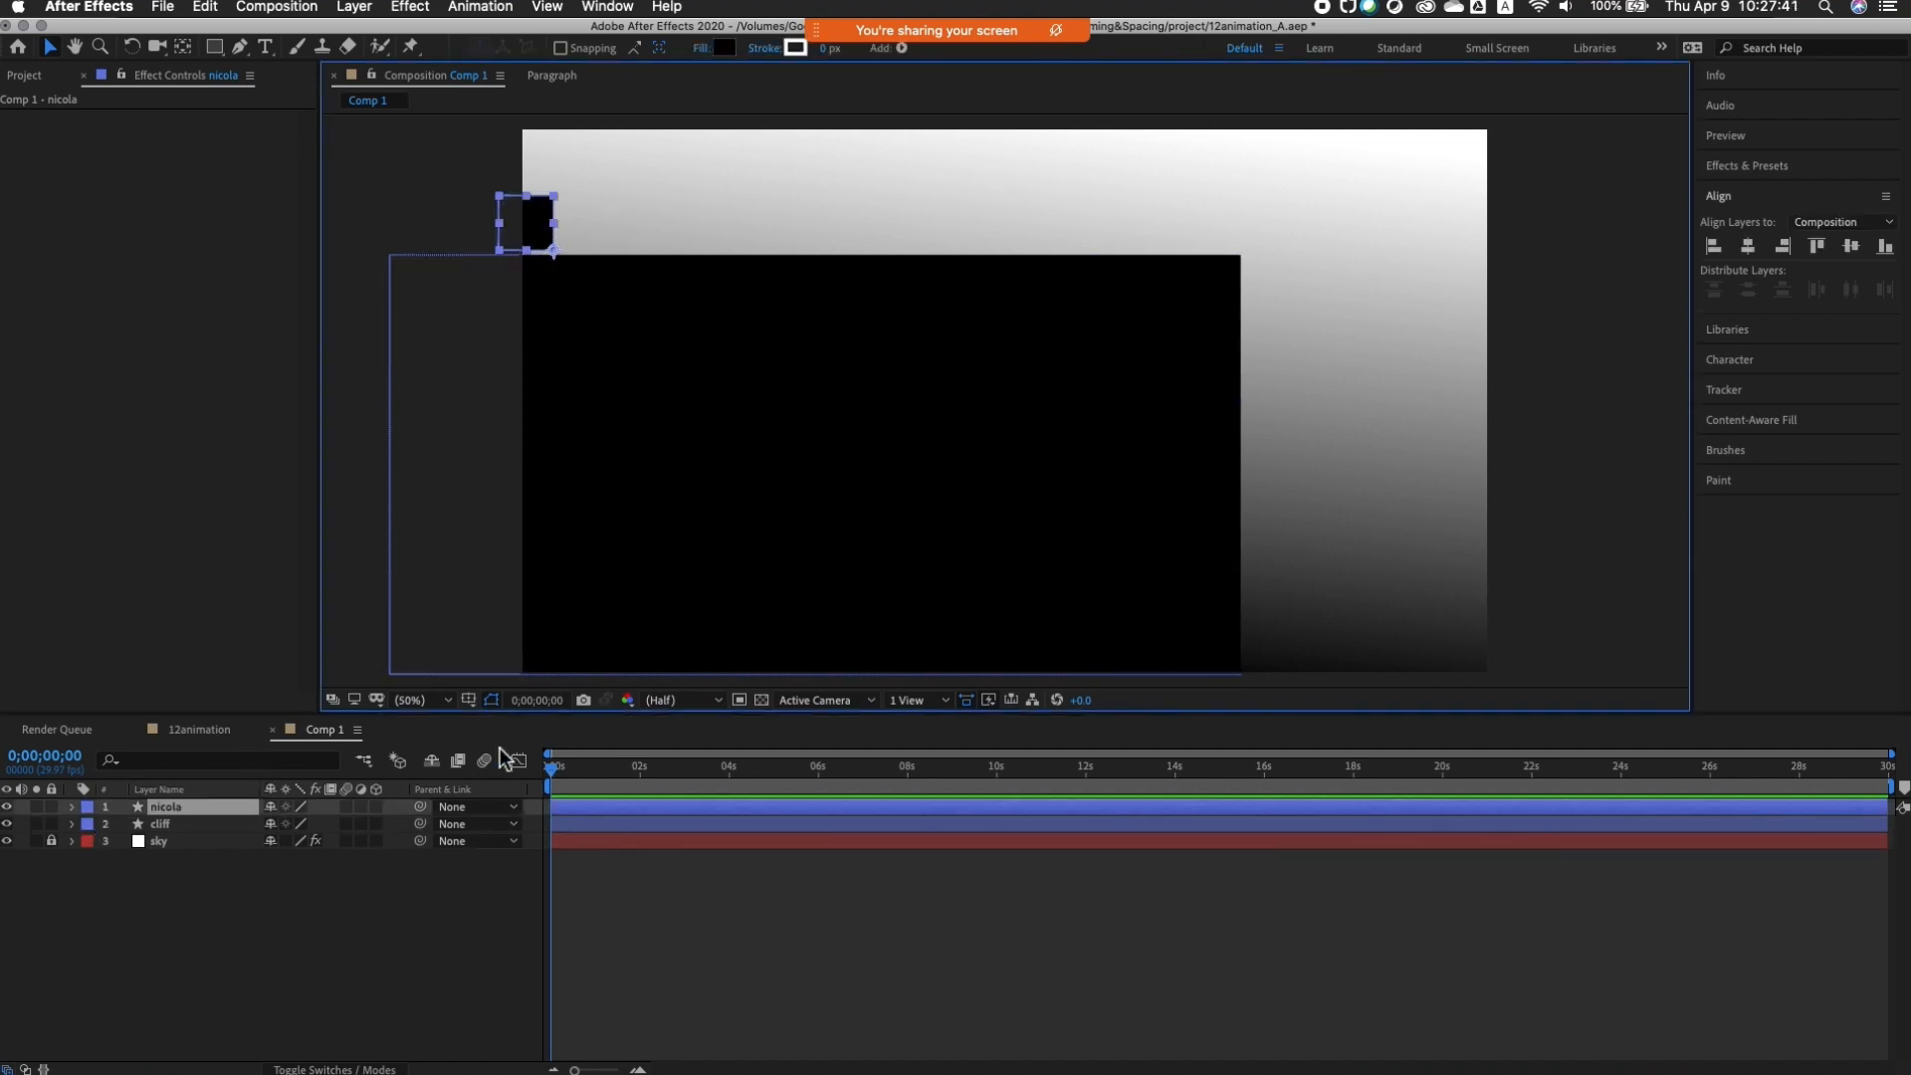
pyautogui.press('p')
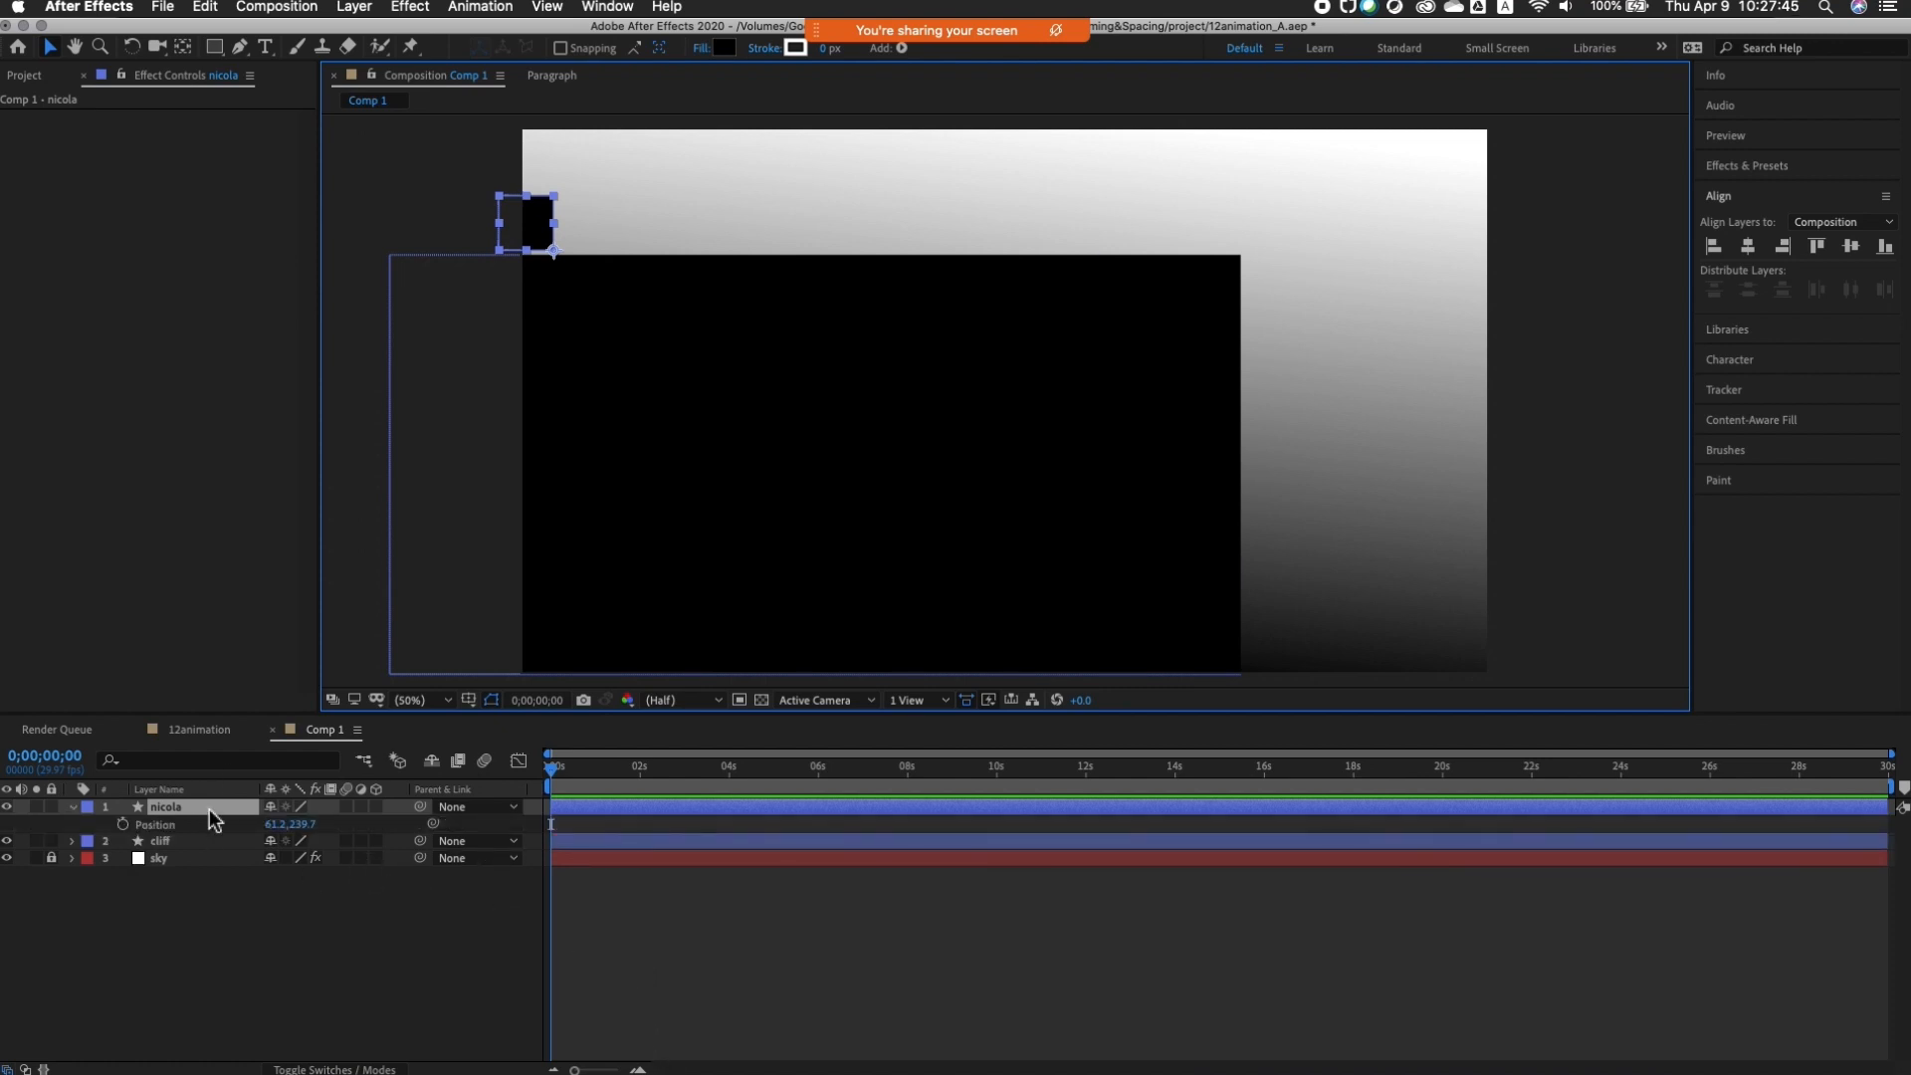
pyautogui.click(123, 824)
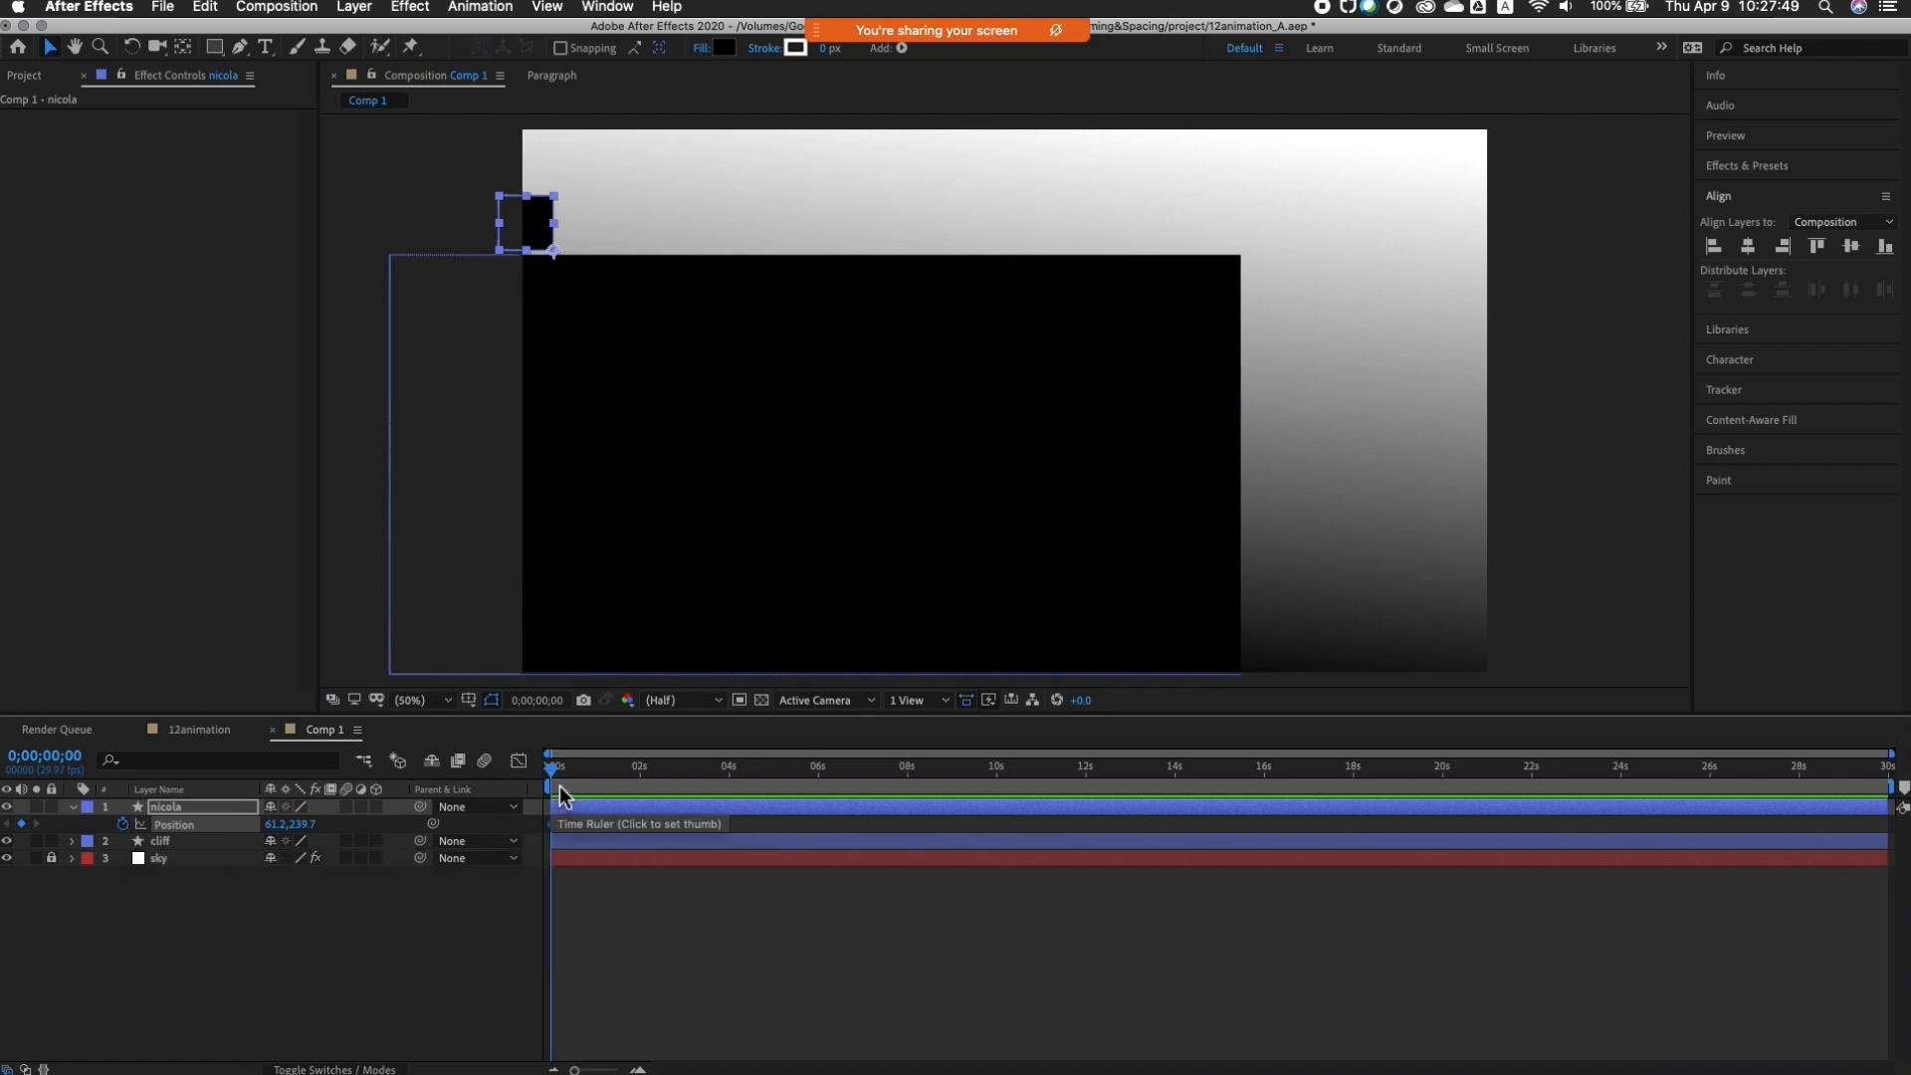
# Step: At frame 10, move the square right along the cliff's top to about 1267, 240 for a second Position keyframe
pyautogui.press('=')
pyautogui.press('=')
pyautogui.press('=')
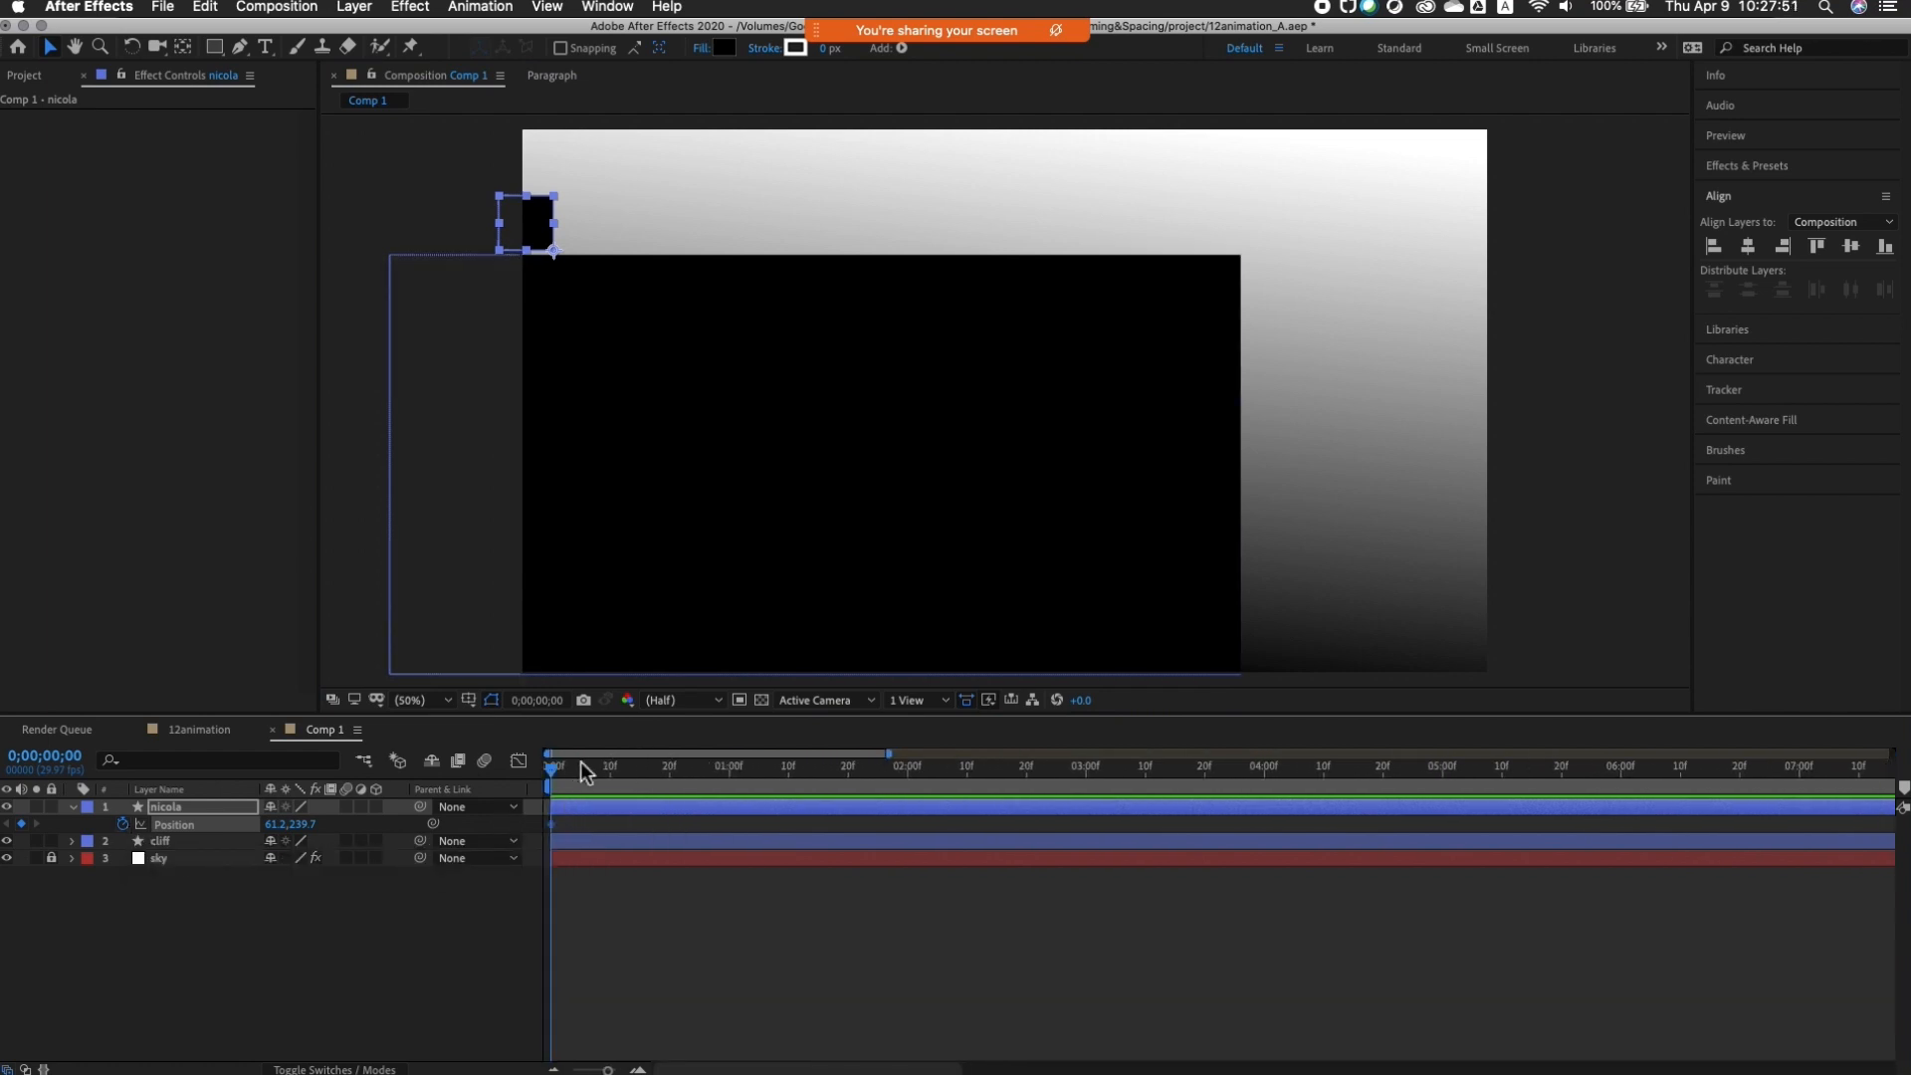
pyautogui.click(565, 771)
pyautogui.moveTo(585, 783); pyautogui.dragTo(616, 800)
pyautogui.moveTo(543, 237); pyautogui.dragTo(1148, 299)
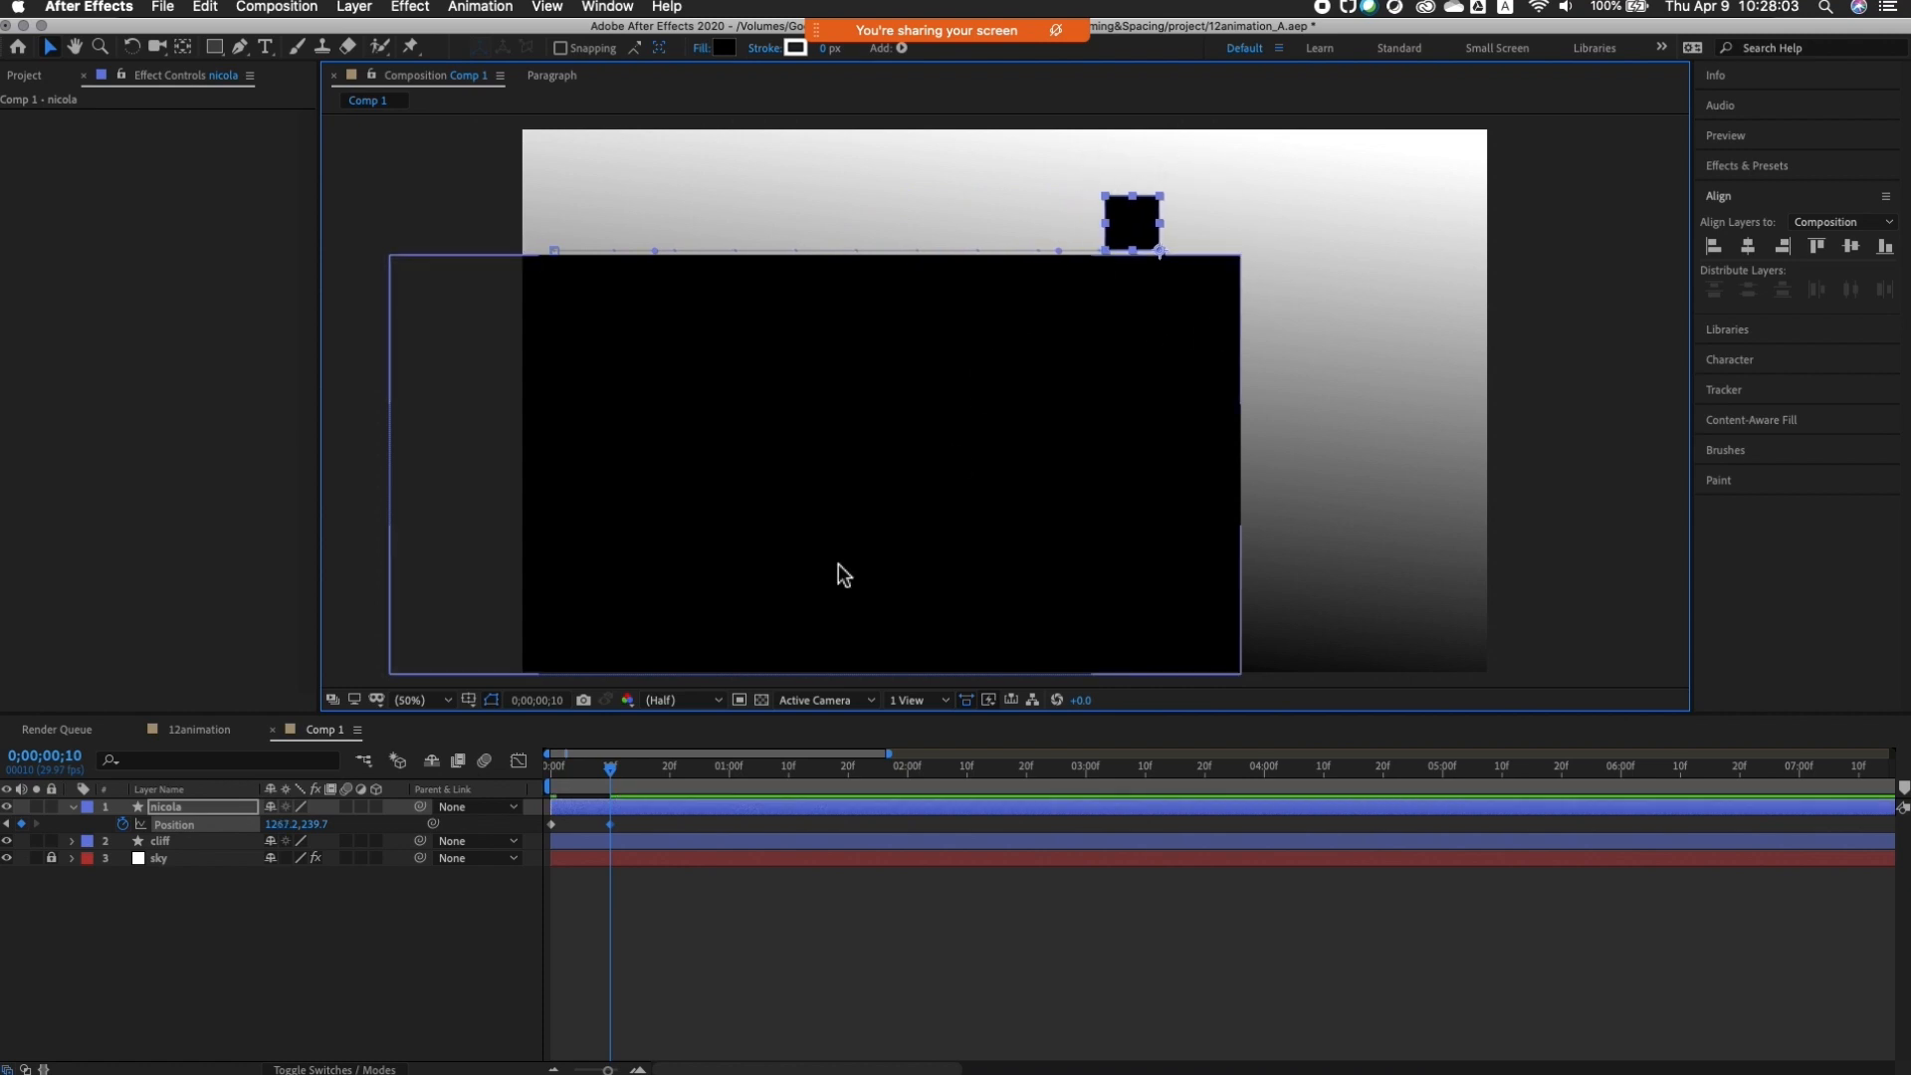
# Step: At frame 20, move the square to the cliff's right edge at about 1427, 240 for a third Position keyframe
pyautogui.moveTo(612, 771); pyautogui.dragTo(675, 806)
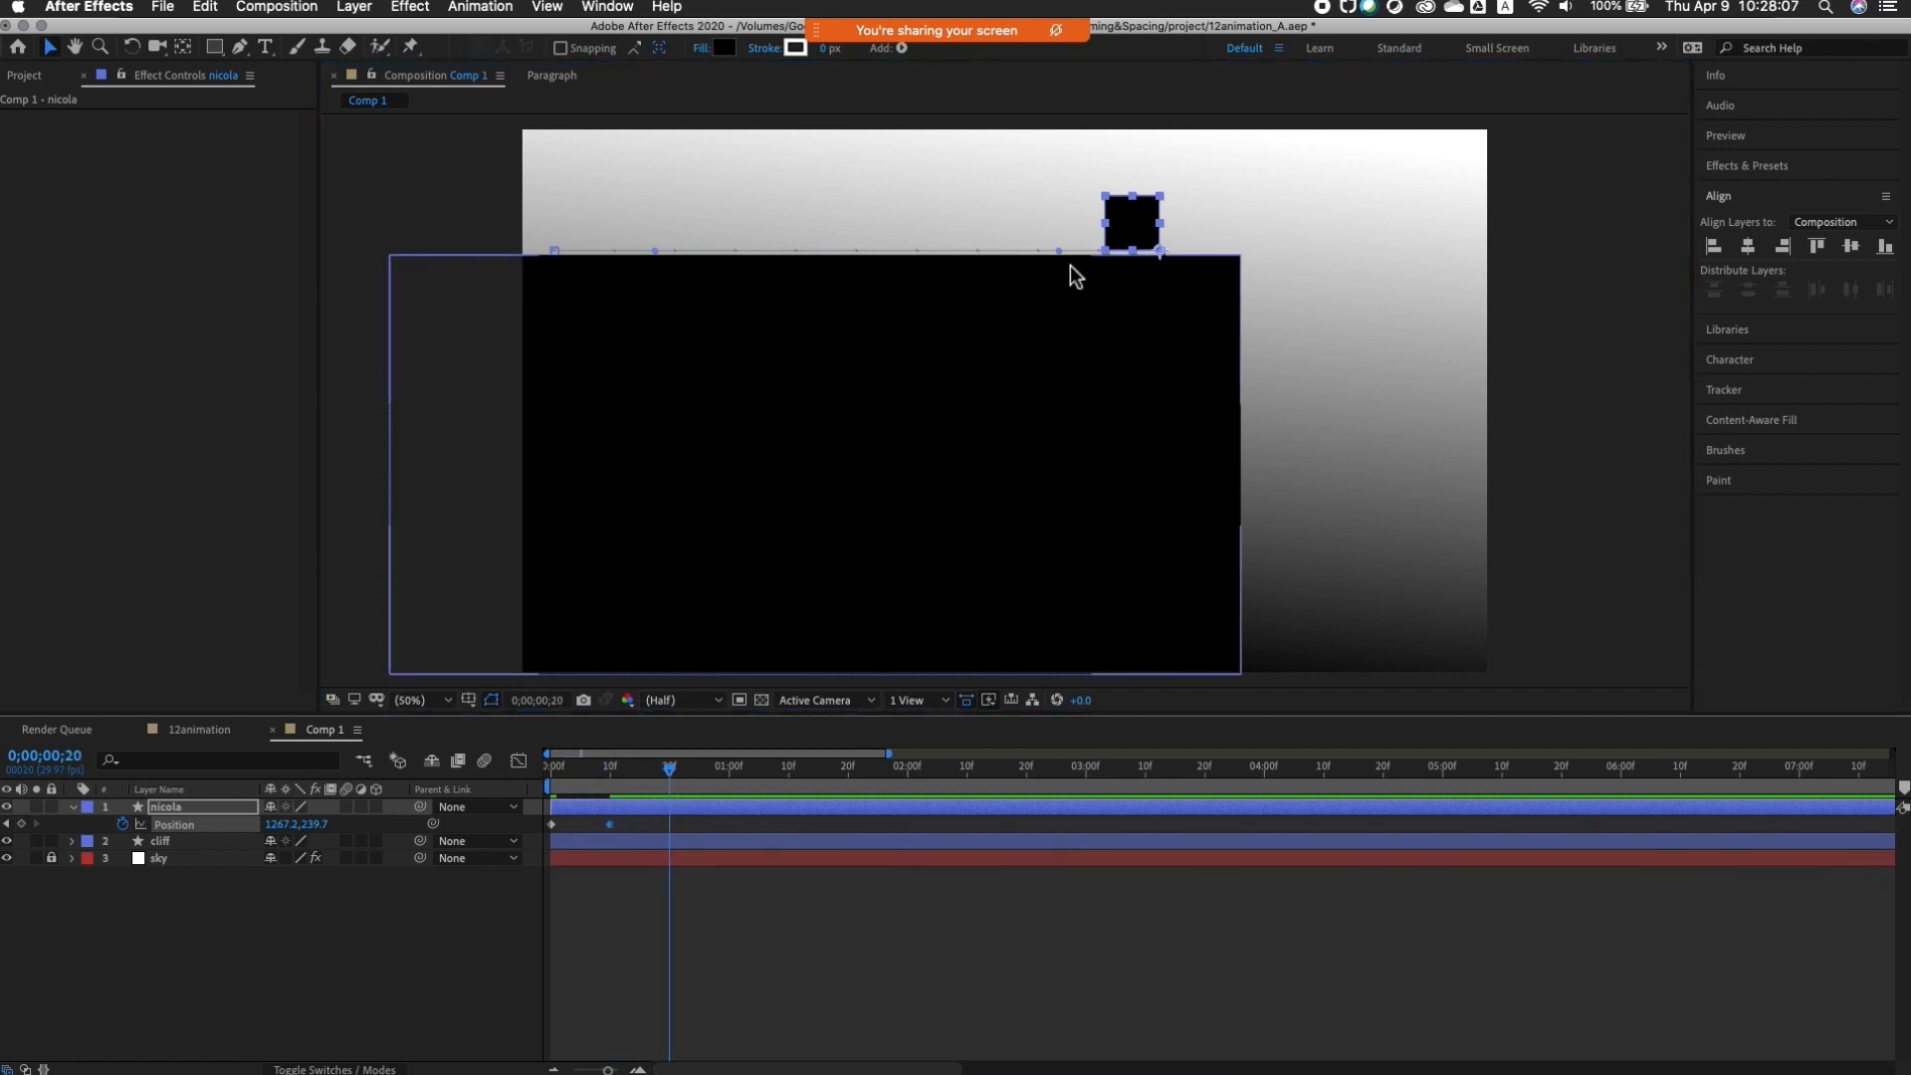
pyautogui.moveTo(1132, 234); pyautogui.dragTo(1212, 244)
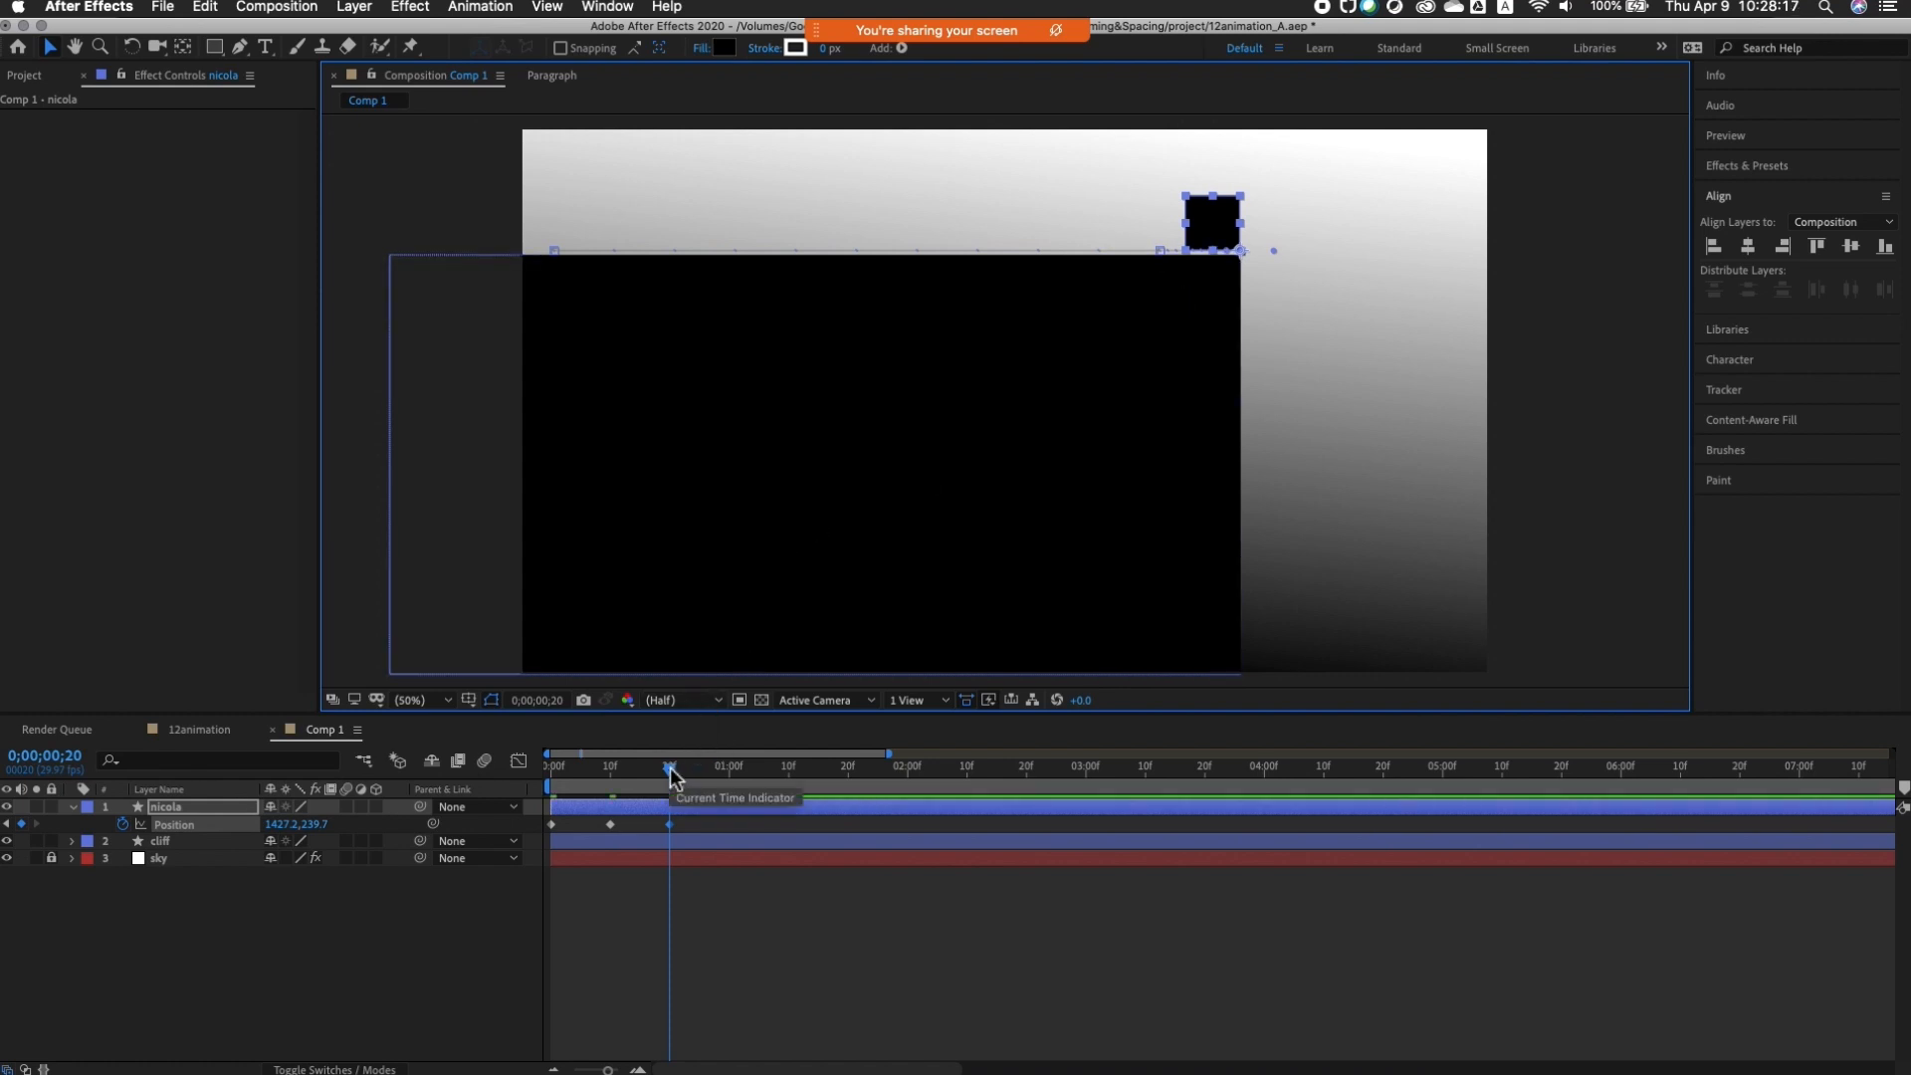
pyautogui.moveTo(670, 776); pyautogui.dragTo(672, 816)
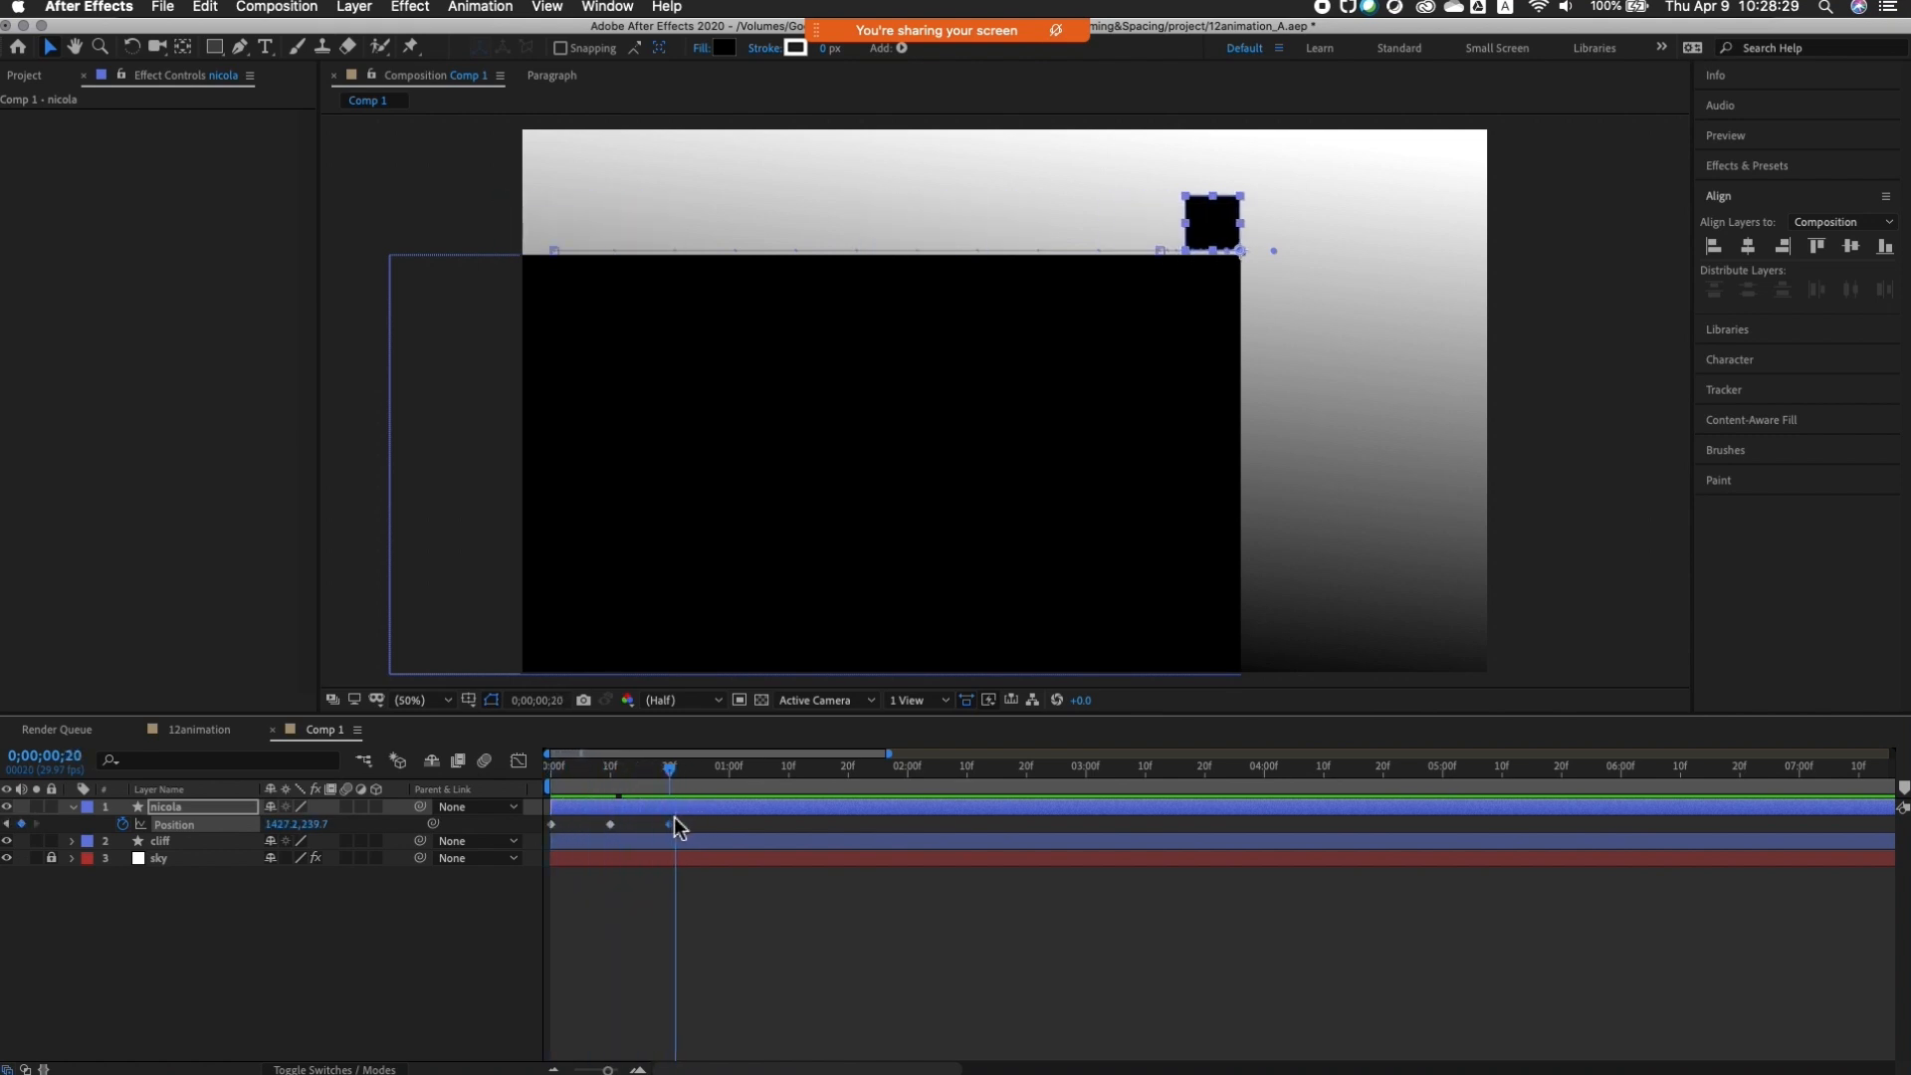
# Step: Set the spatial interpolation of all three Position keyframes to Linear
pyautogui.click(631, 827)
pyautogui.moveTo(554, 830); pyautogui.dragTo(553, 827)
pyautogui.rightClick(671, 826)
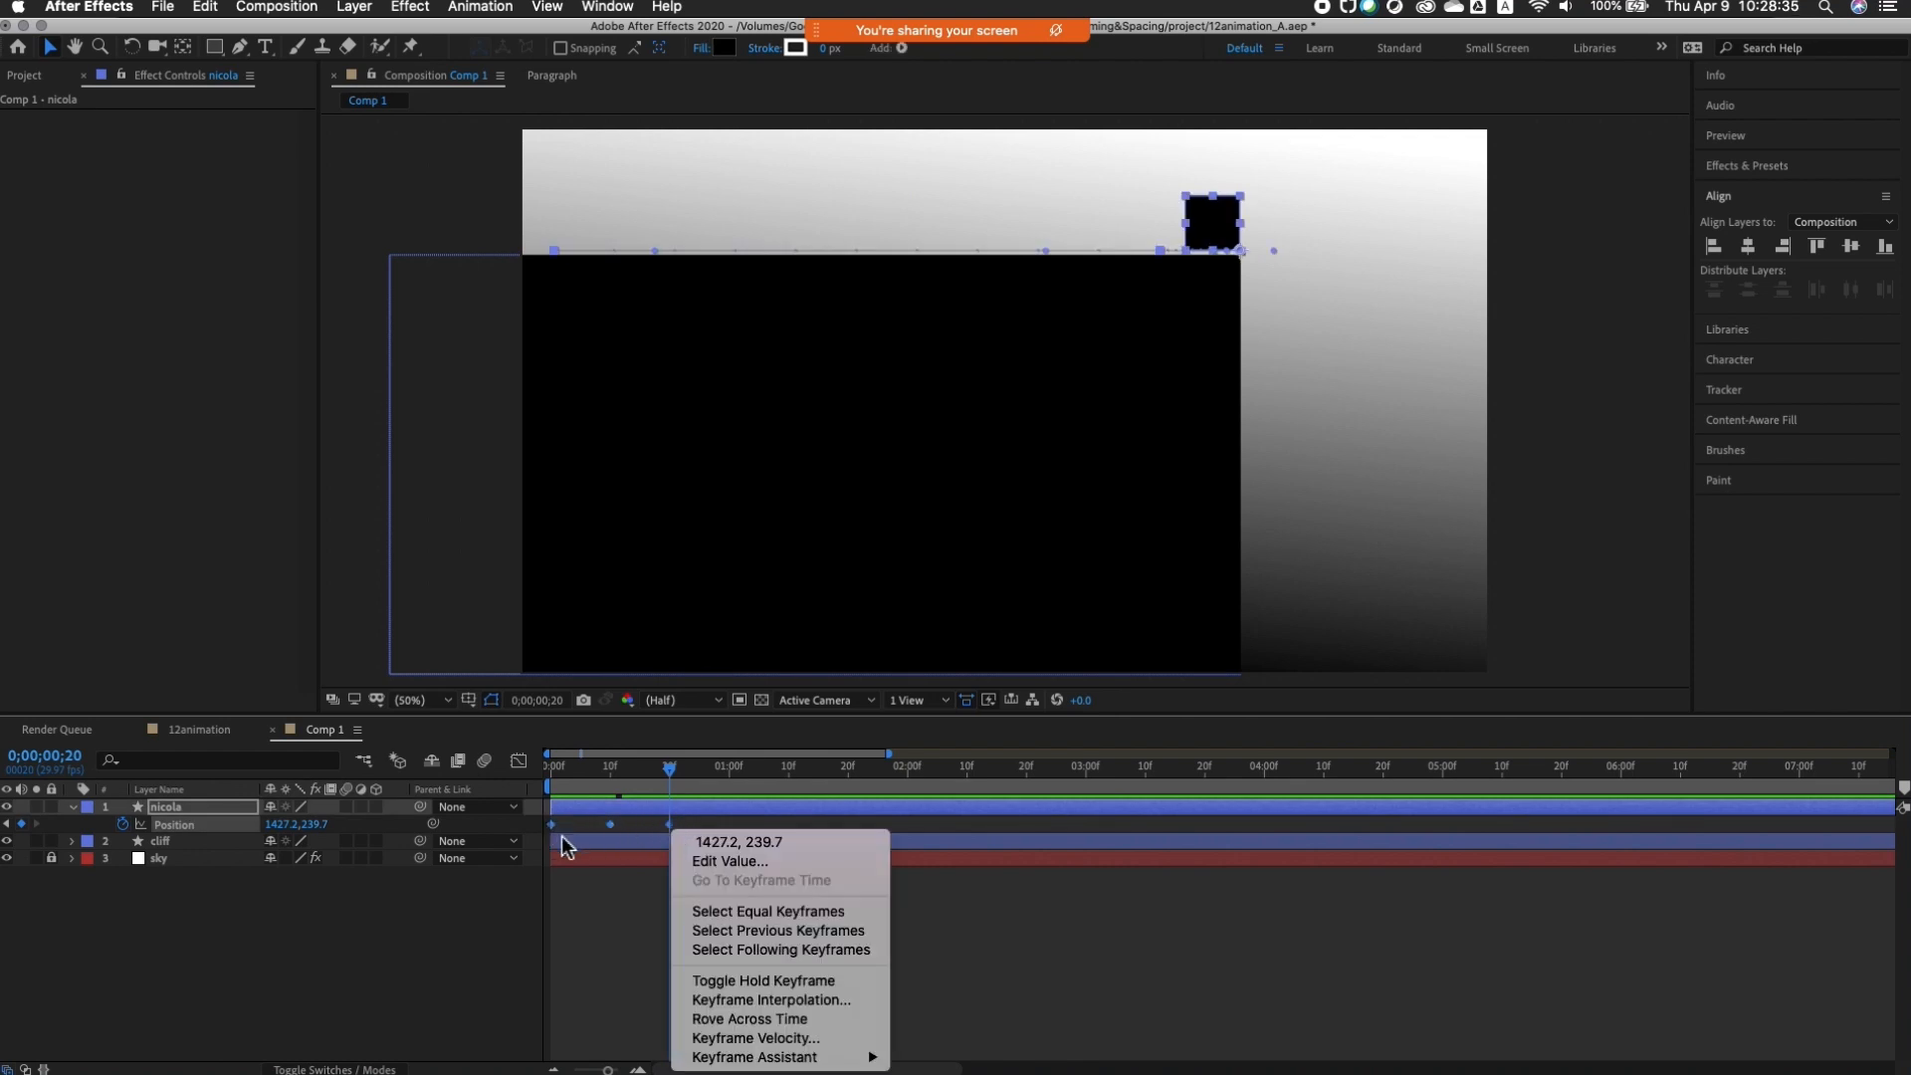
pyautogui.click(797, 999)
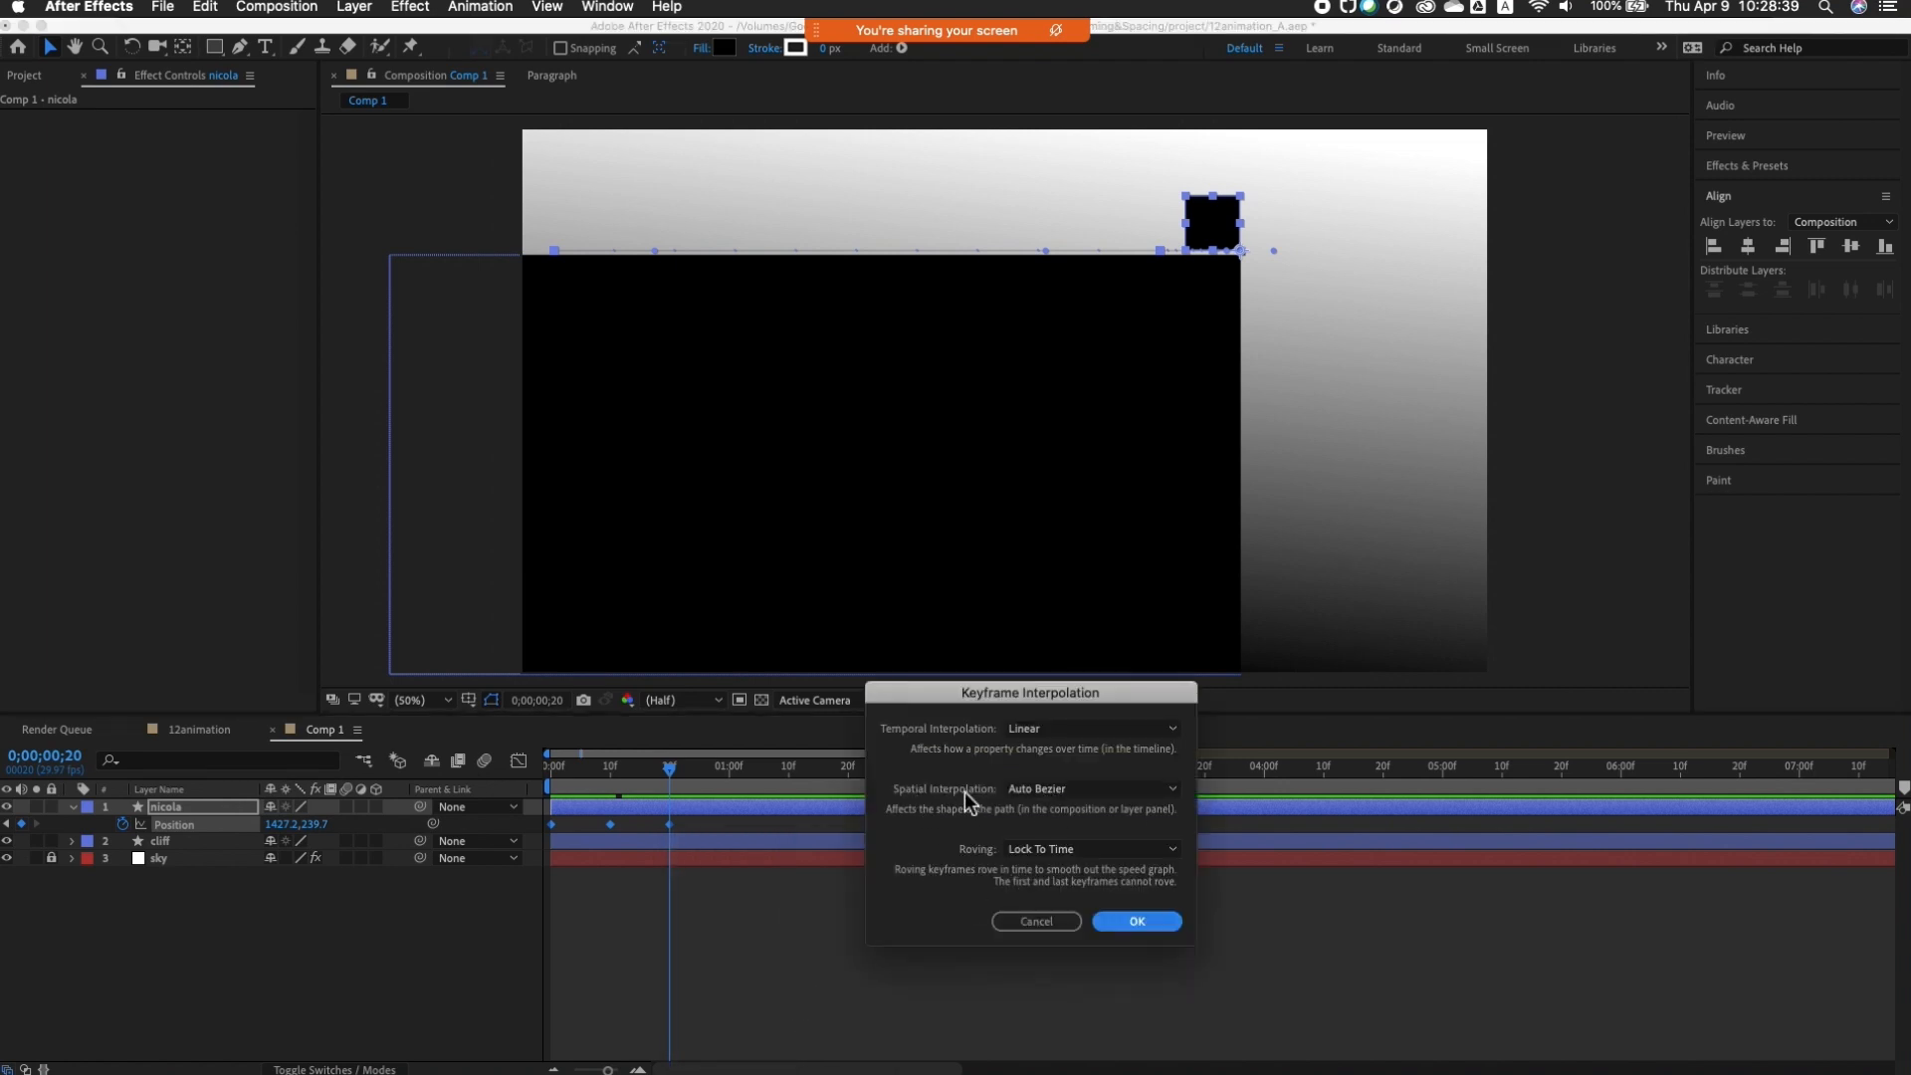
pyautogui.click(1042, 788)
pyautogui.click(1057, 849)
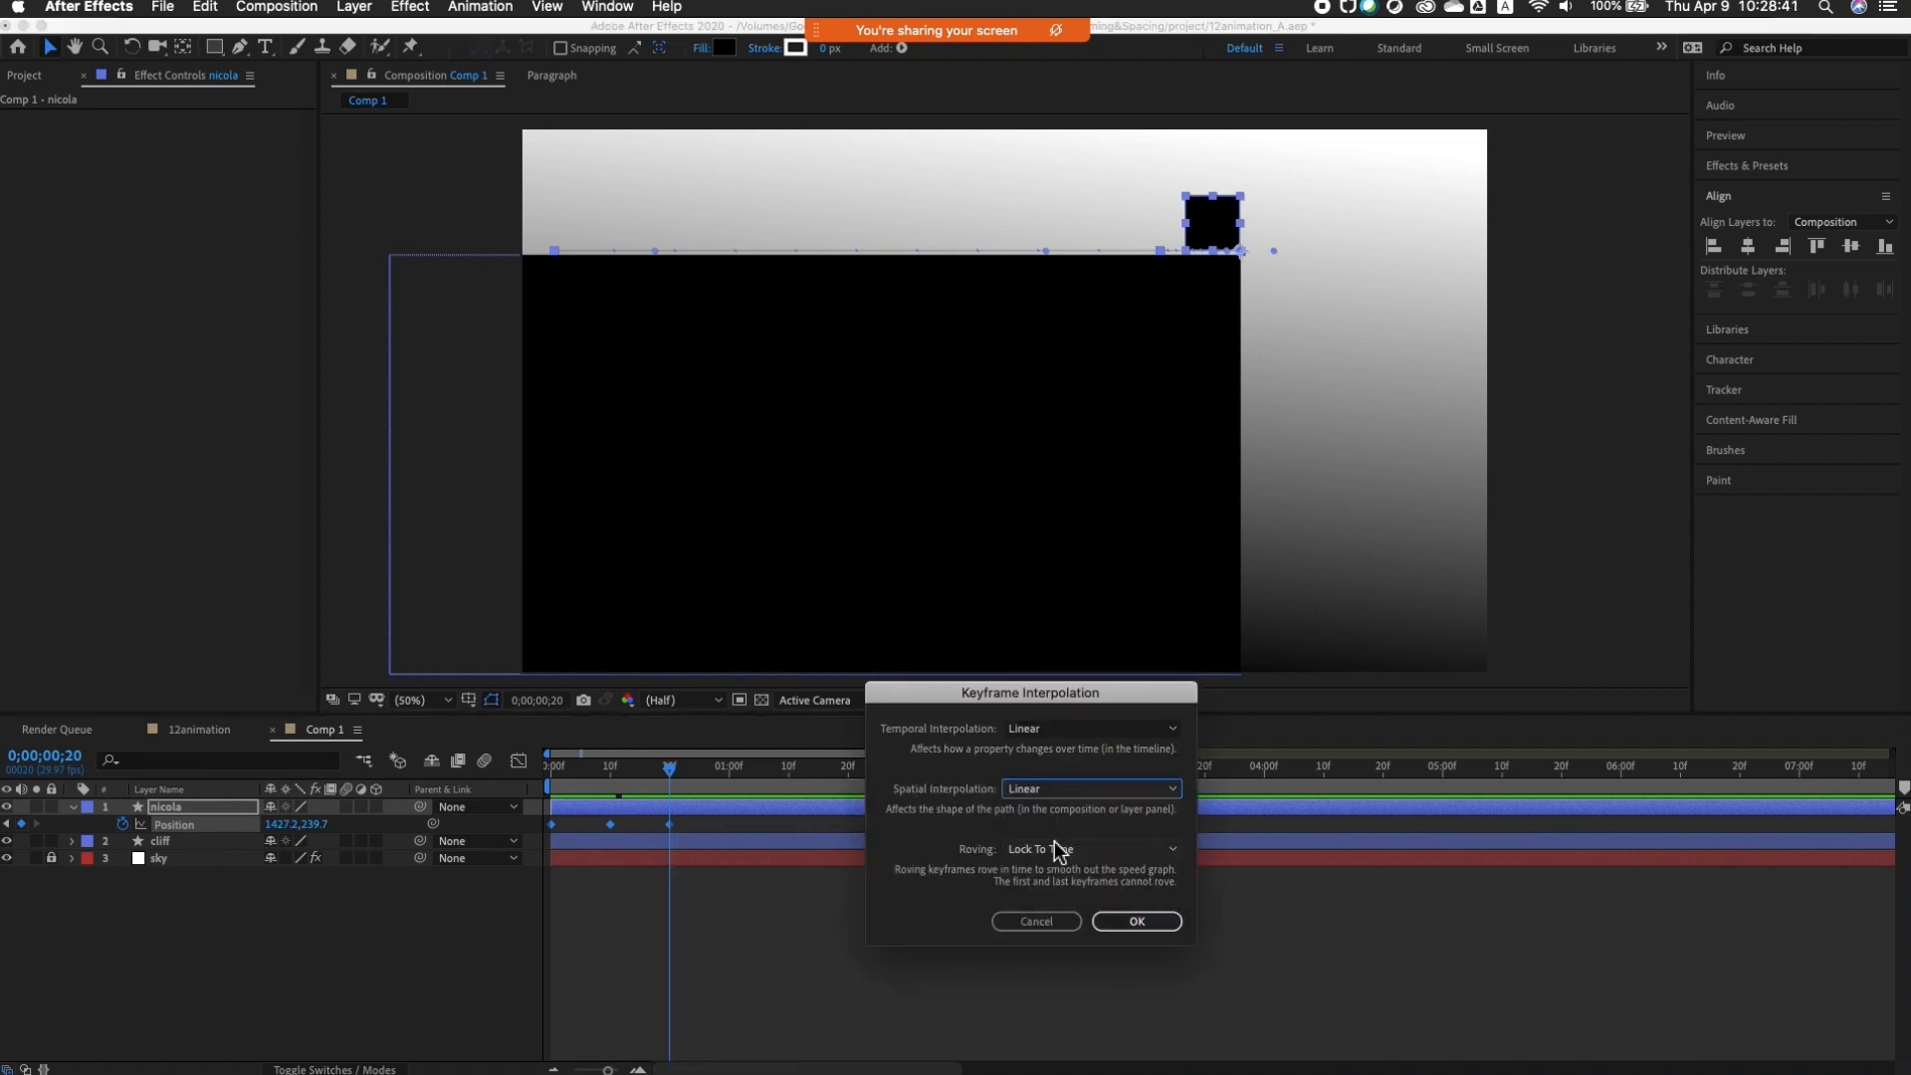
pyautogui.click(1159, 924)
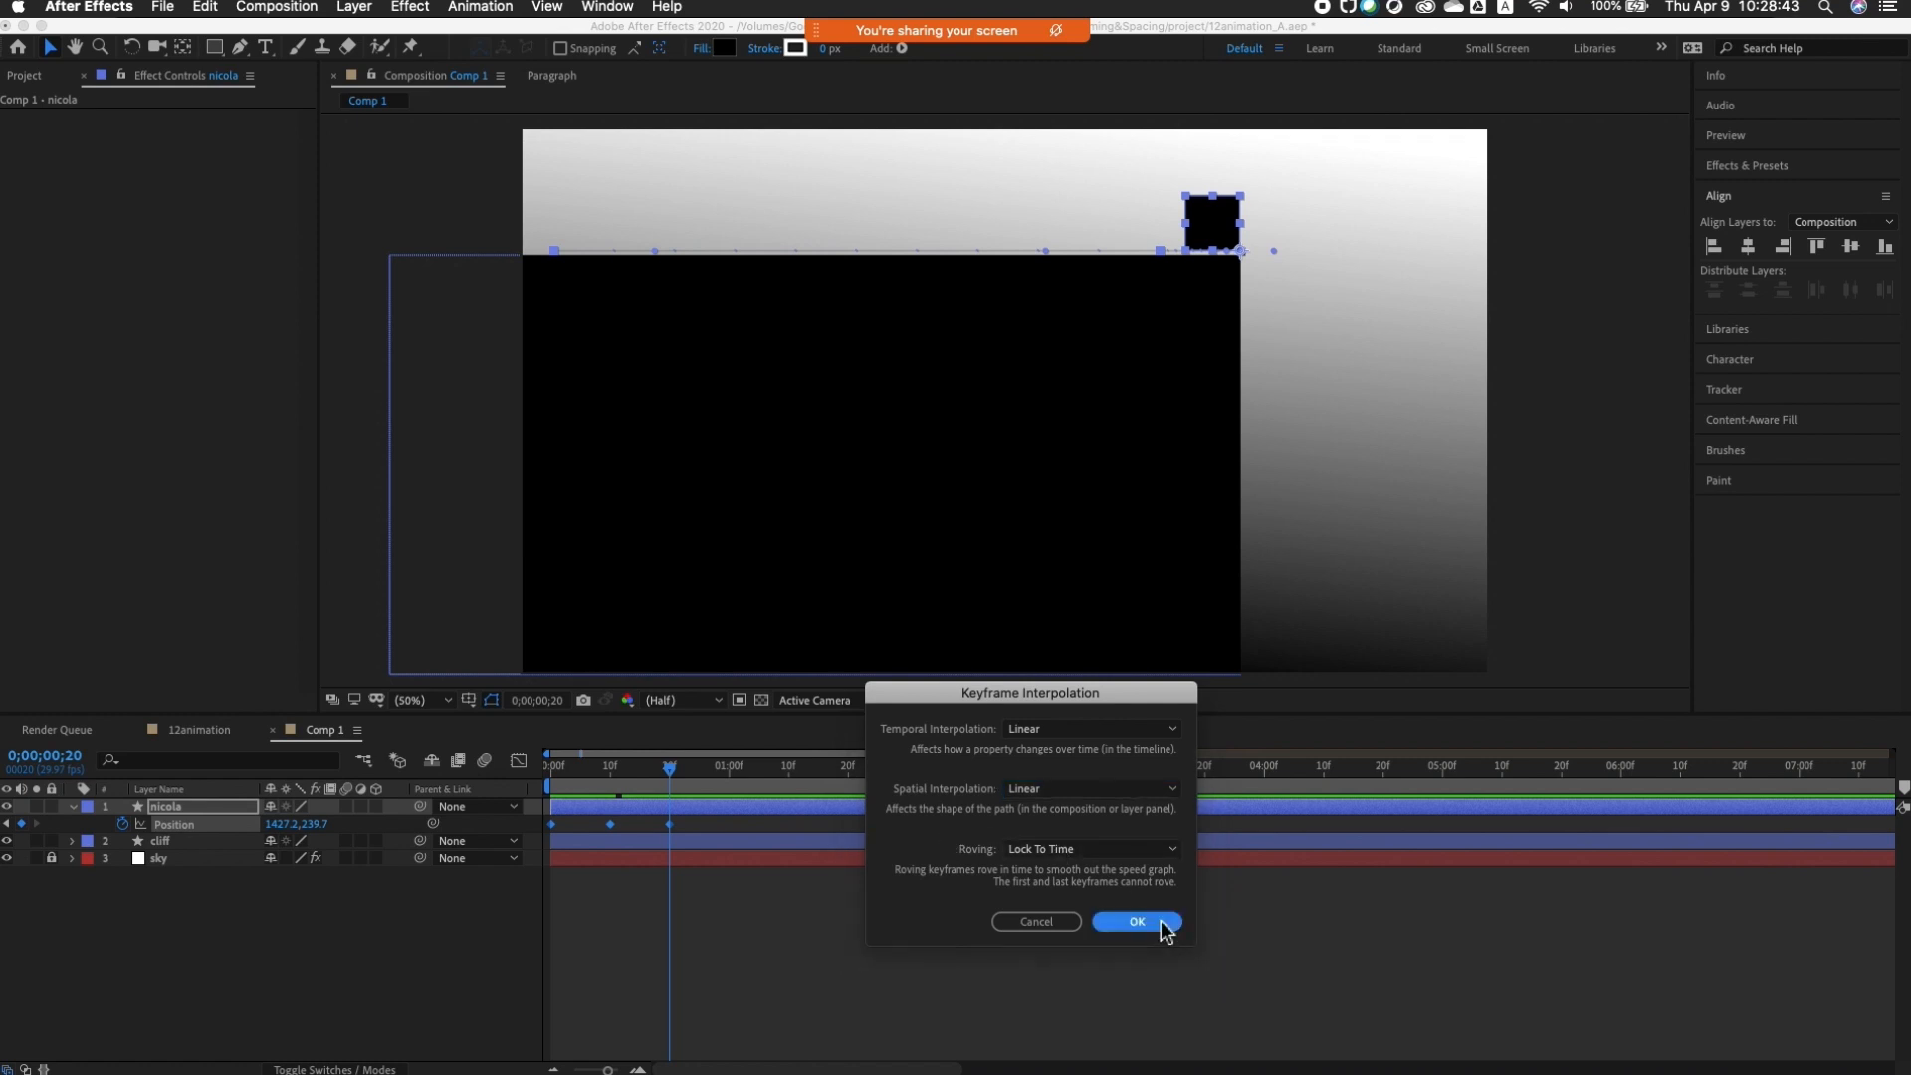
# Step: Check the square's motion through frames 10 and 20, and end the work area at 0;00;00;29
pyautogui.moveTo(584, 769)
pyautogui.mouseDown()
pyautogui.moveTo(556, 772)
pyautogui.moveTo(613, 784)
pyautogui.mouseUp()
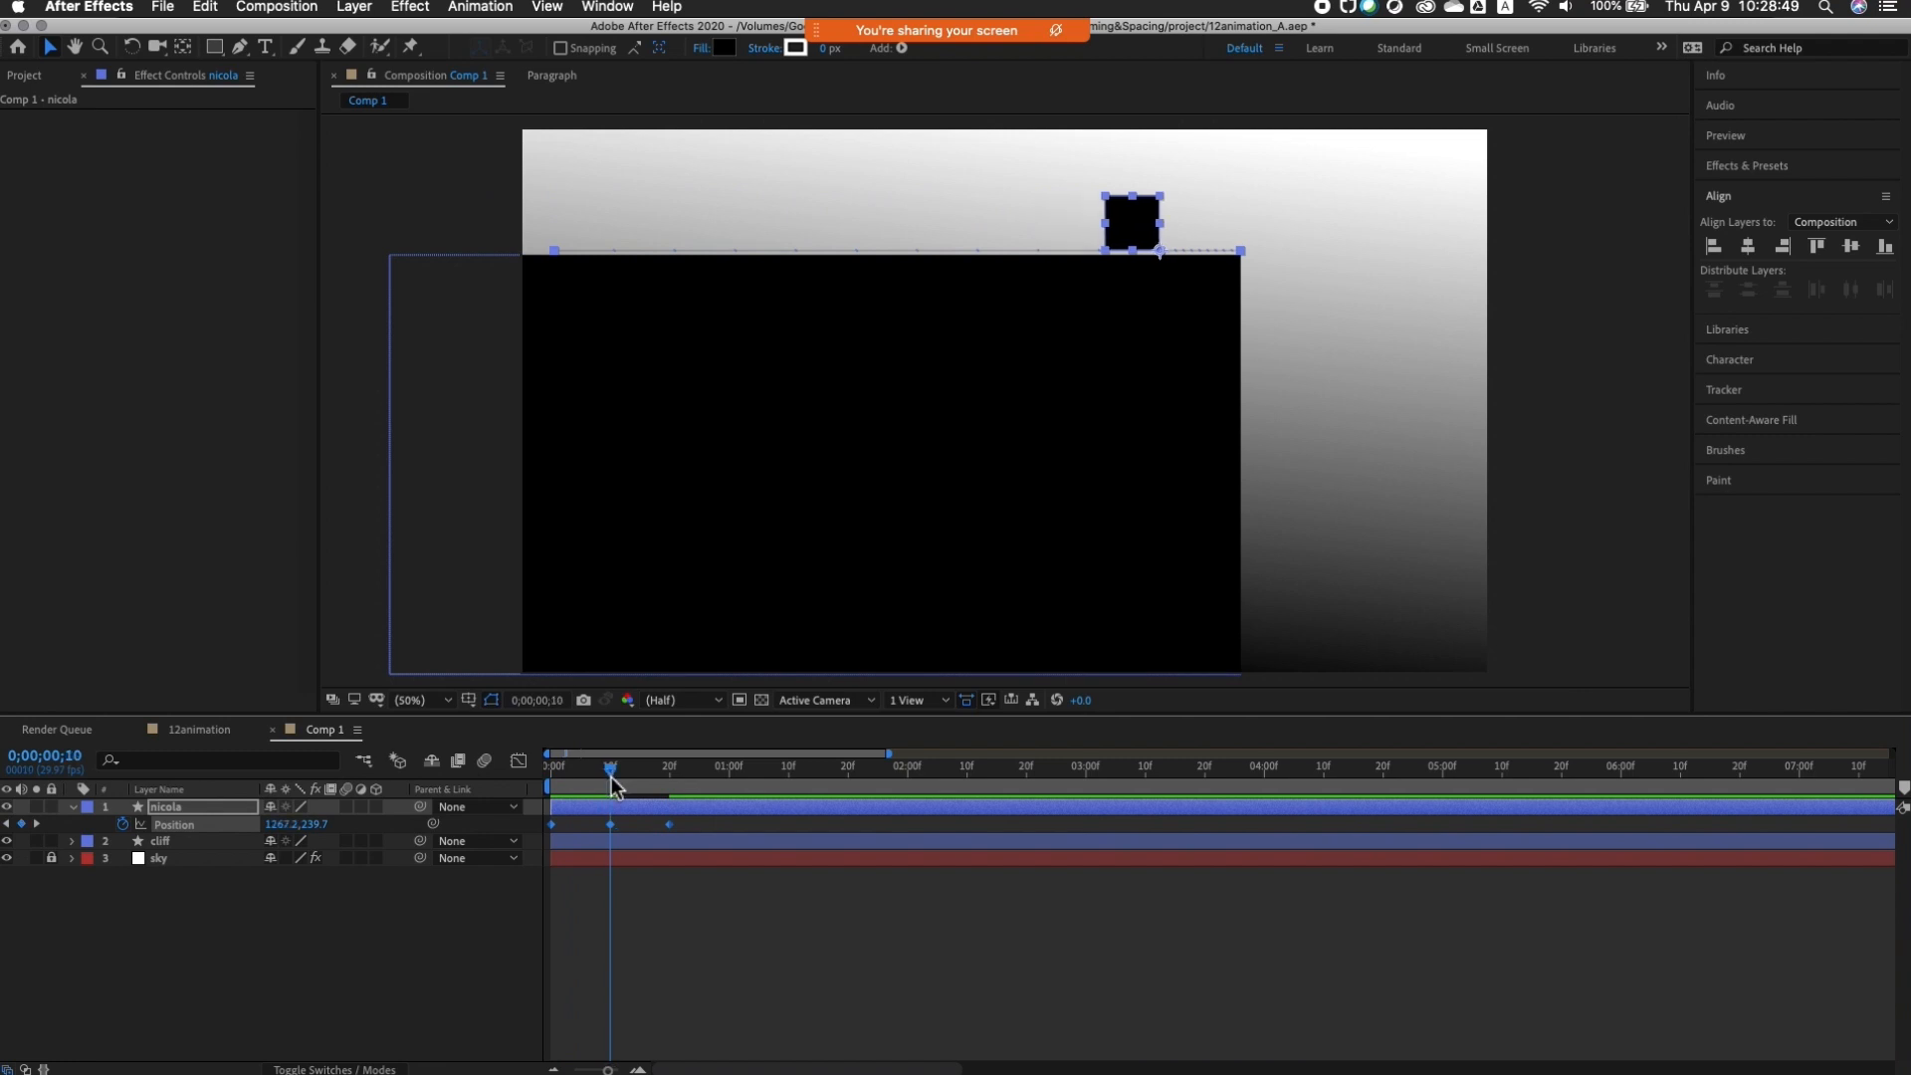
pyautogui.moveTo(615, 783)
pyautogui.mouseDown()
pyautogui.moveTo(671, 792)
pyautogui.moveTo(551, 788)
pyautogui.moveTo(627, 787)
pyautogui.moveTo(614, 796)
pyautogui.mouseUp()
pyautogui.moveTo(613, 786); pyautogui.dragTo(673, 801)
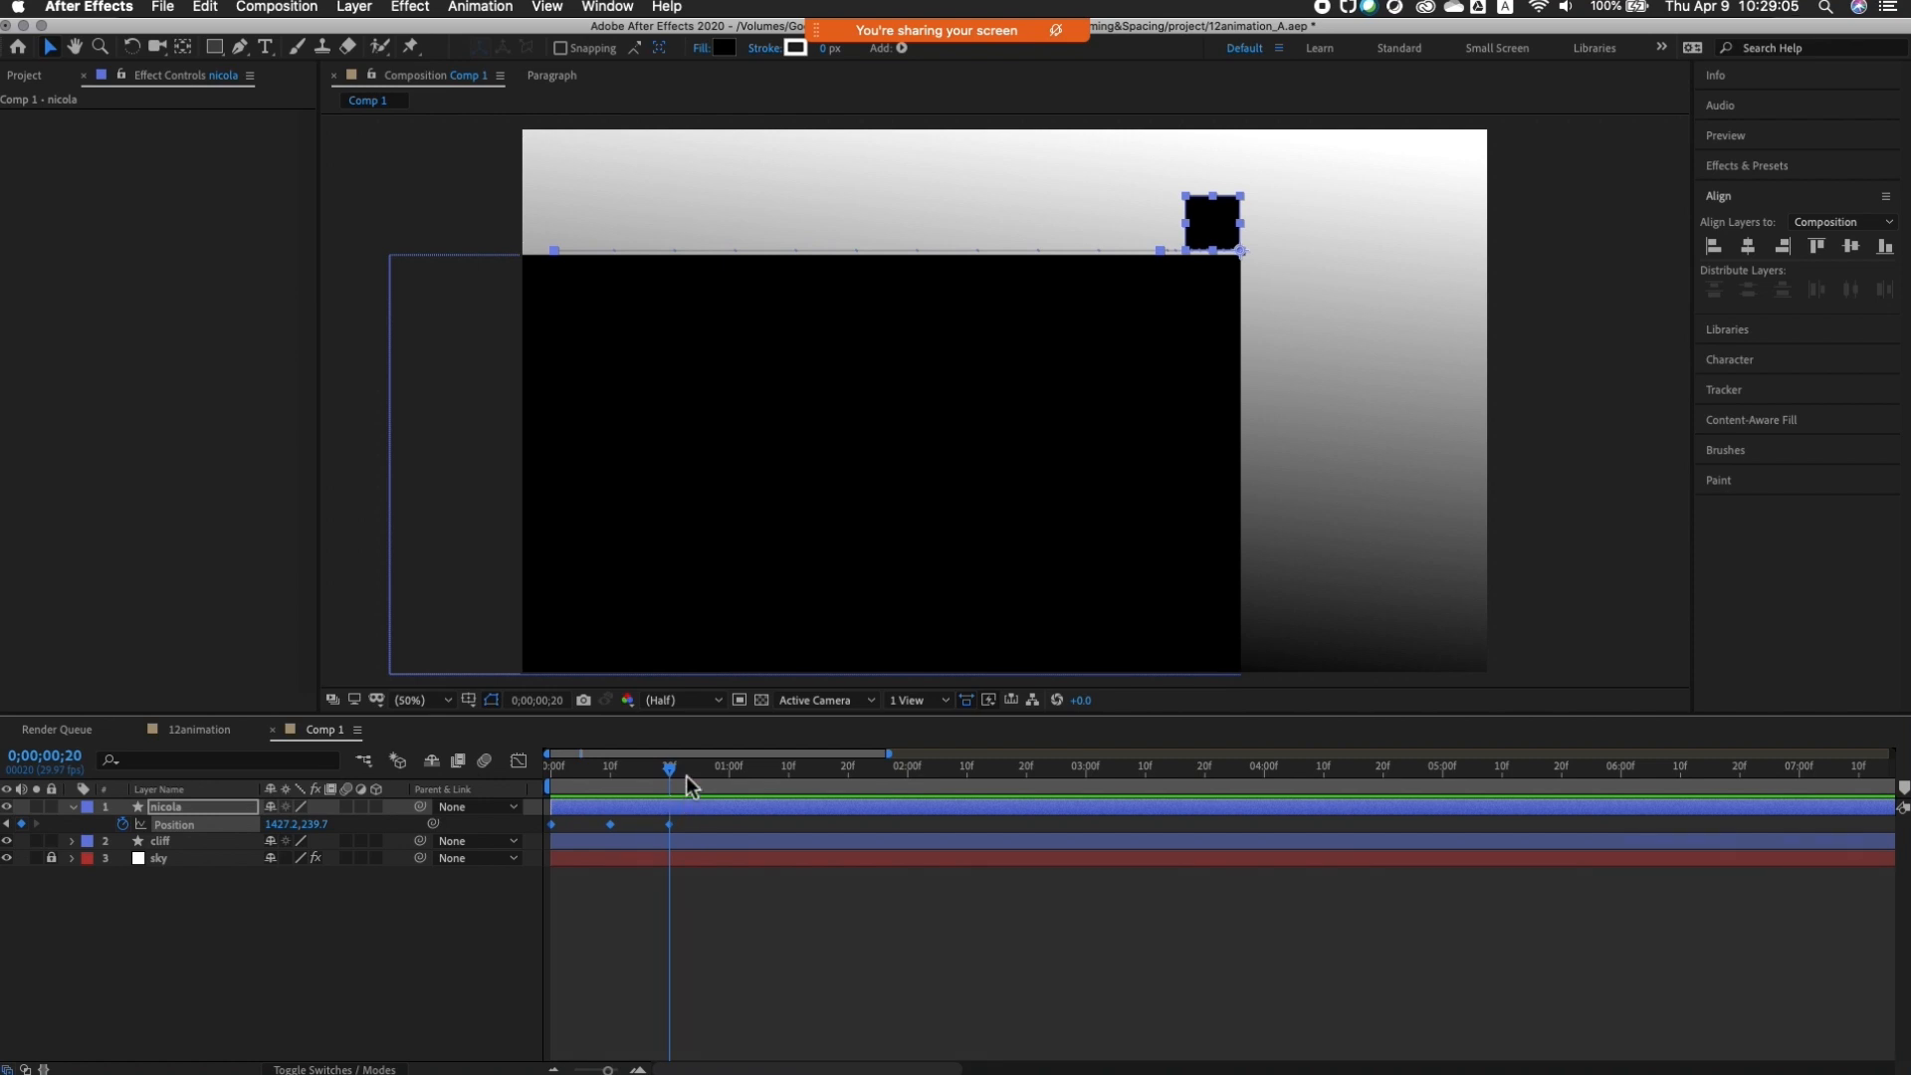
pyautogui.moveTo(675, 779); pyautogui.dragTo(727, 792)
pyautogui.press('n')
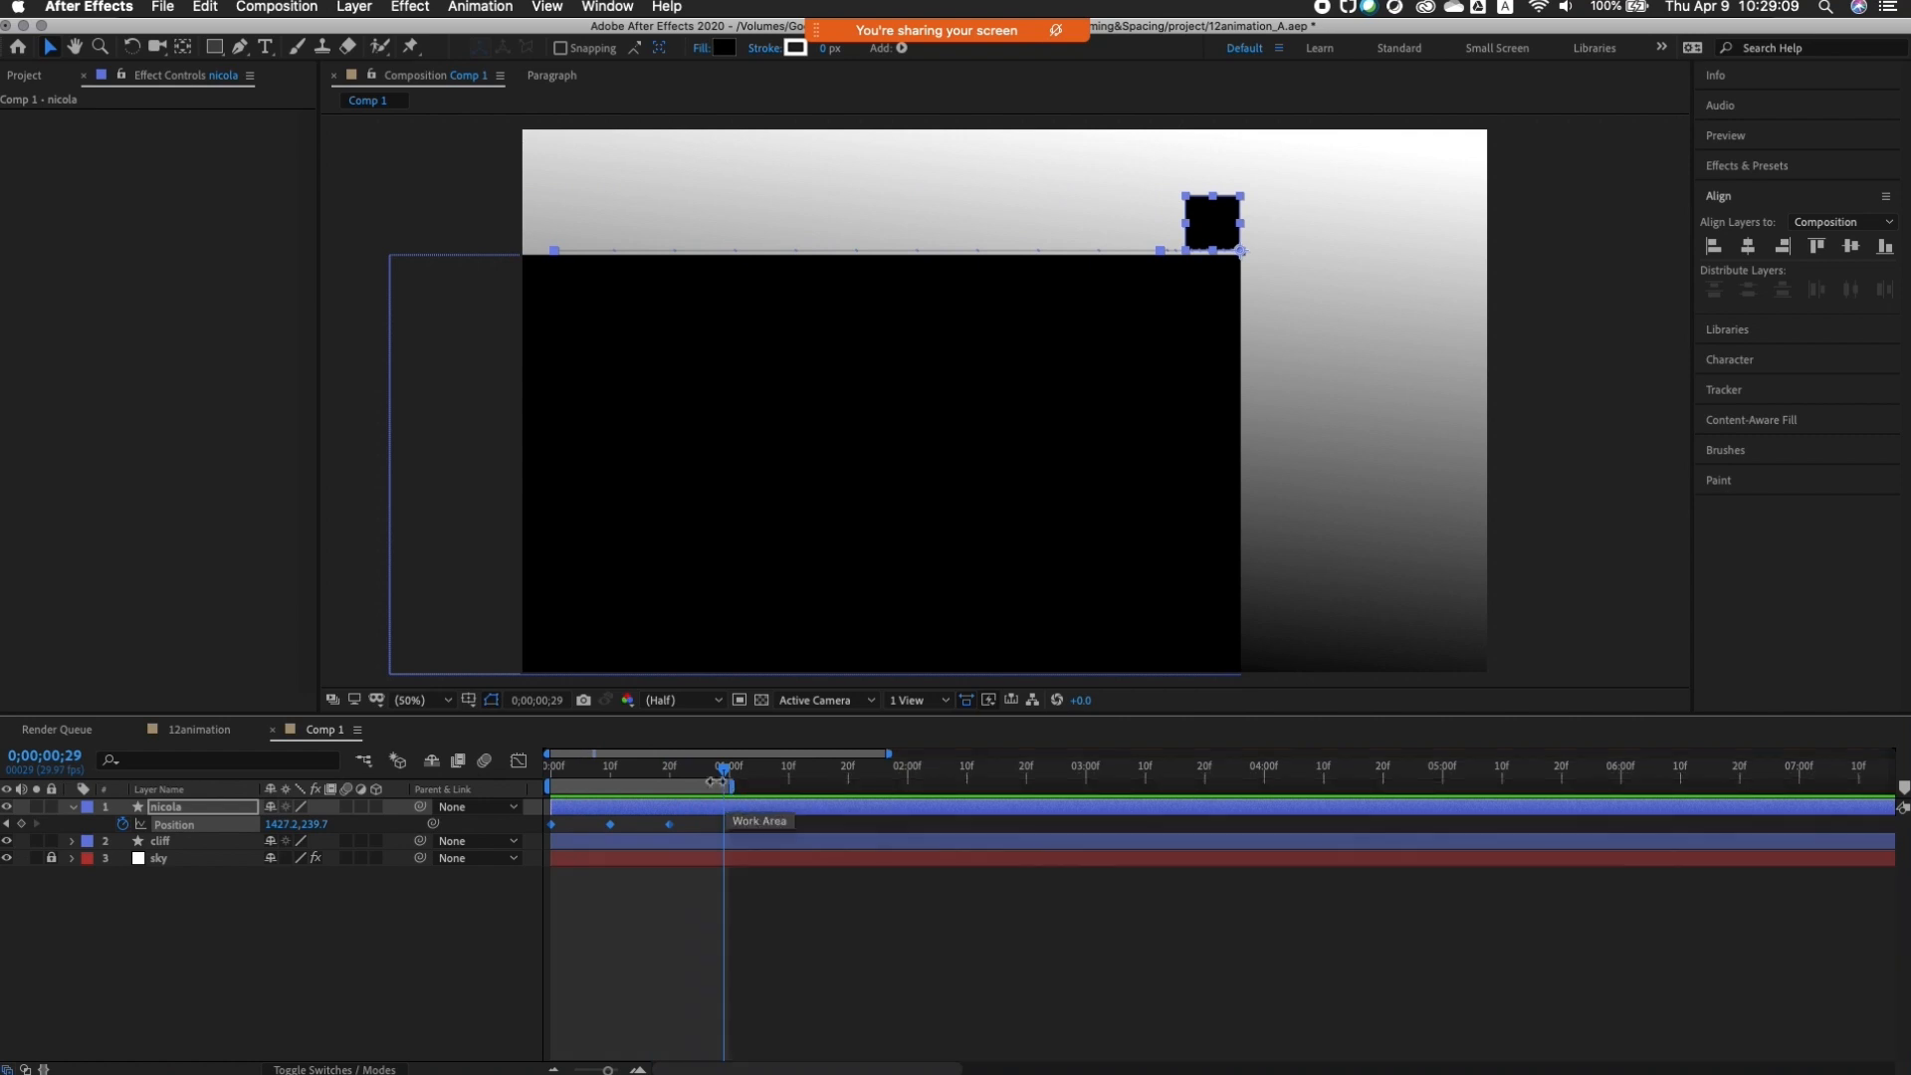
# Step: Preview the square's movement along the cliff within the work area
pyautogui.press('space')
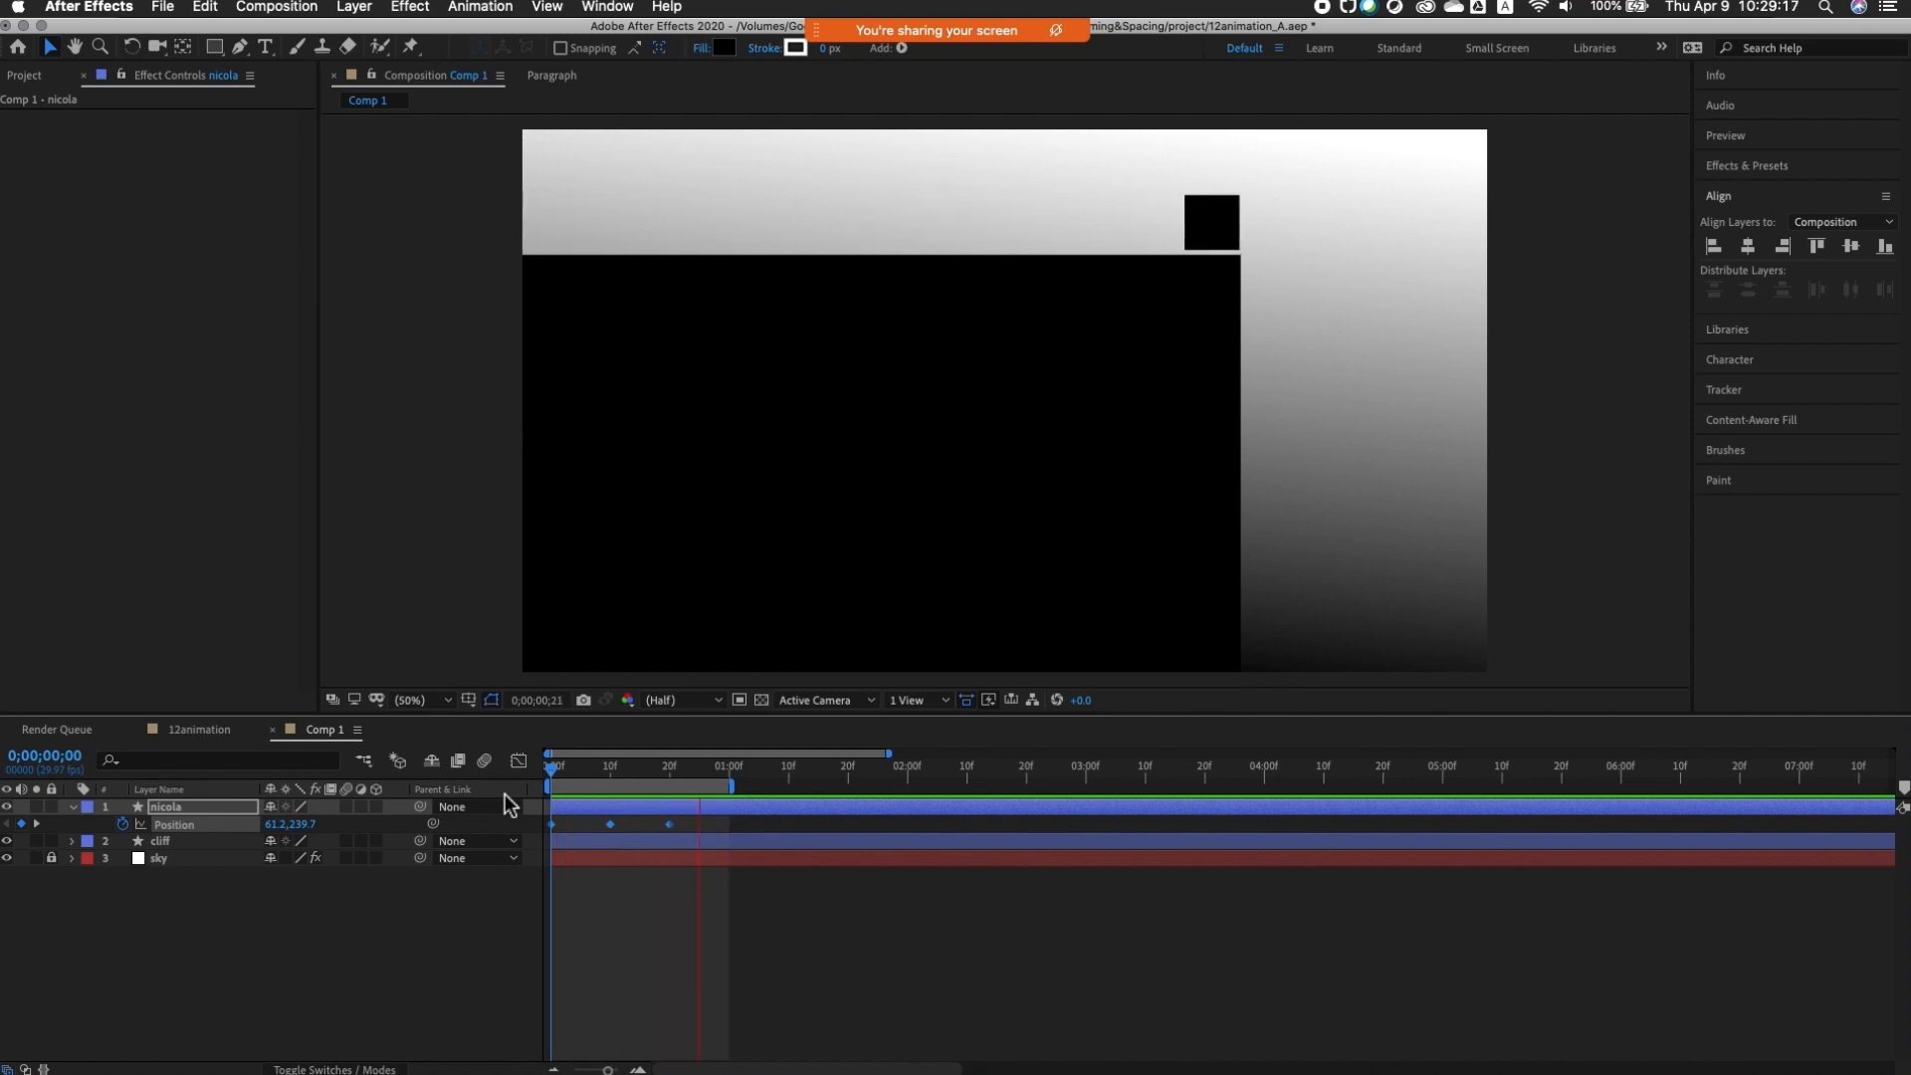
pyautogui.click(604, 772)
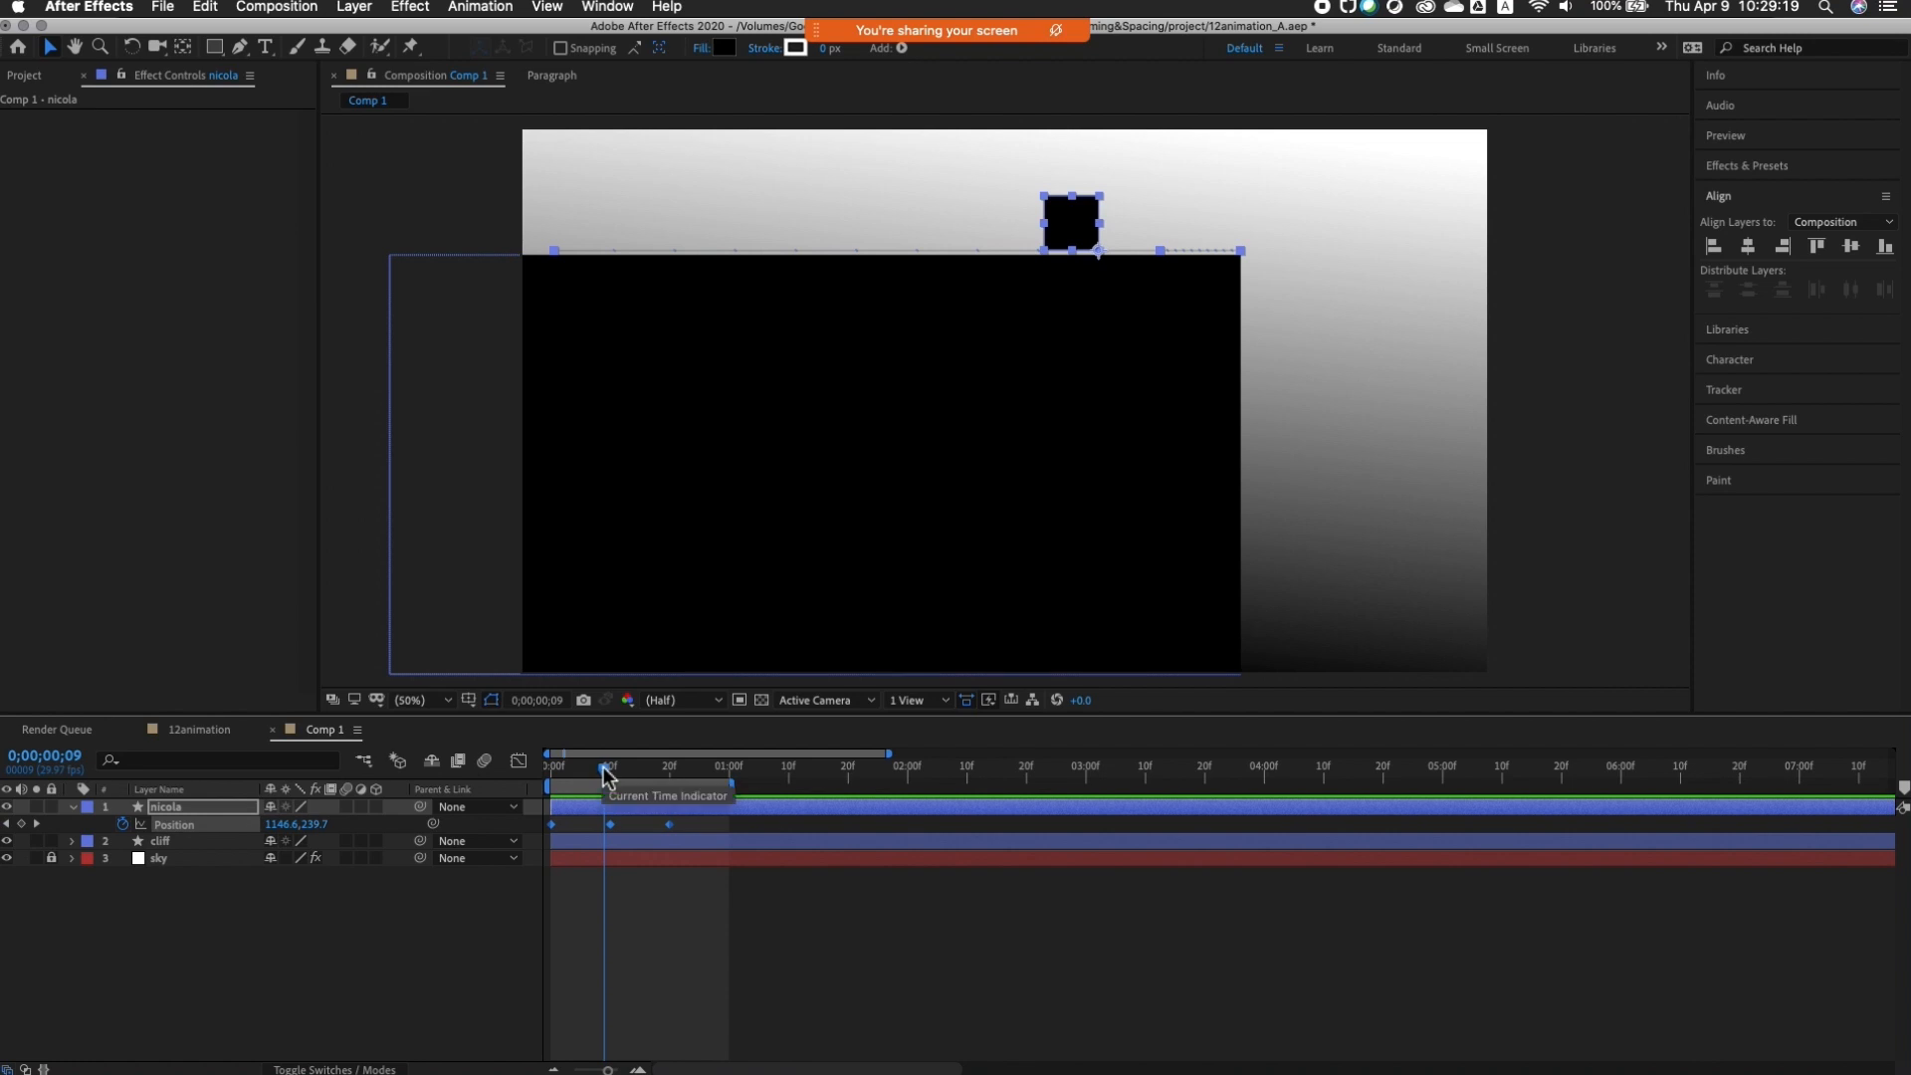
pyautogui.press('space')
pyautogui.click(632, 908)
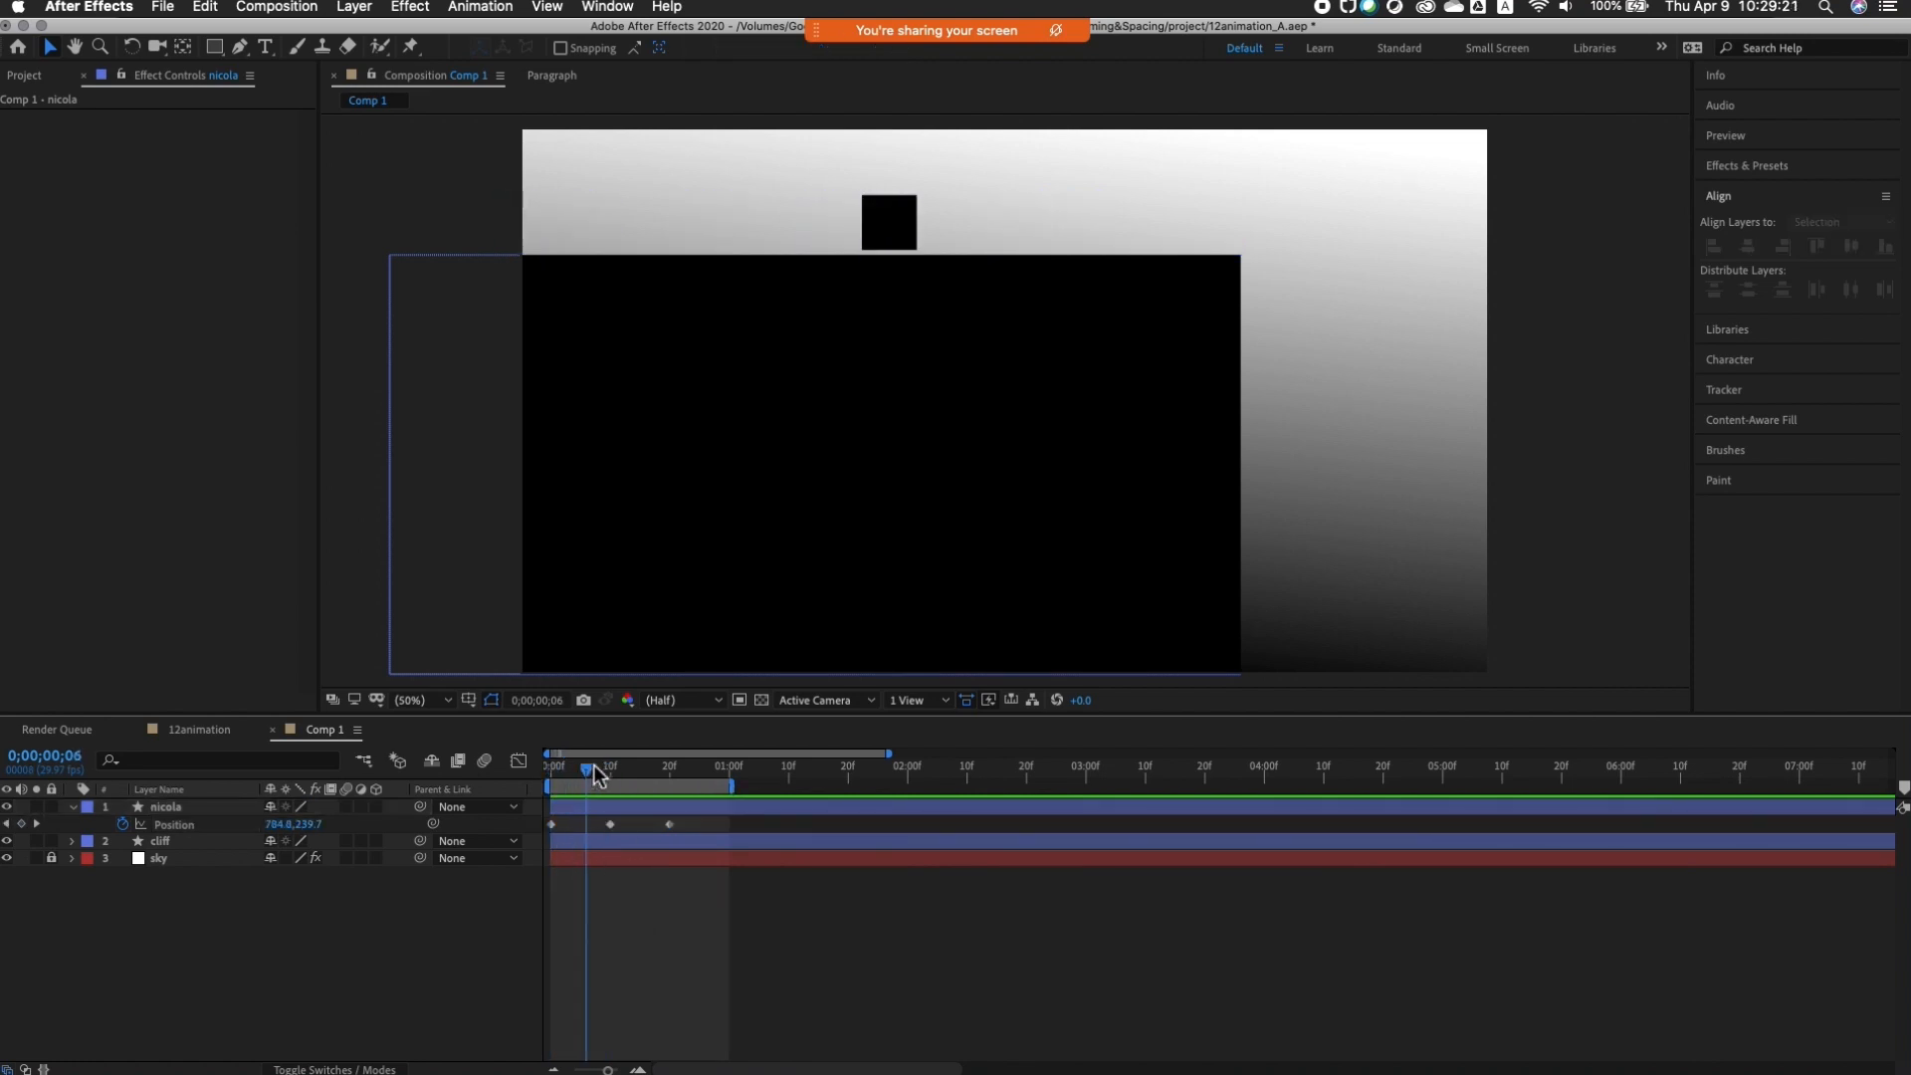
# Step: Apply Easy Ease Out to the square's first Position keyframe at 0;00;00;00
pyautogui.moveTo(588, 777); pyautogui.dragTo(542, 774)
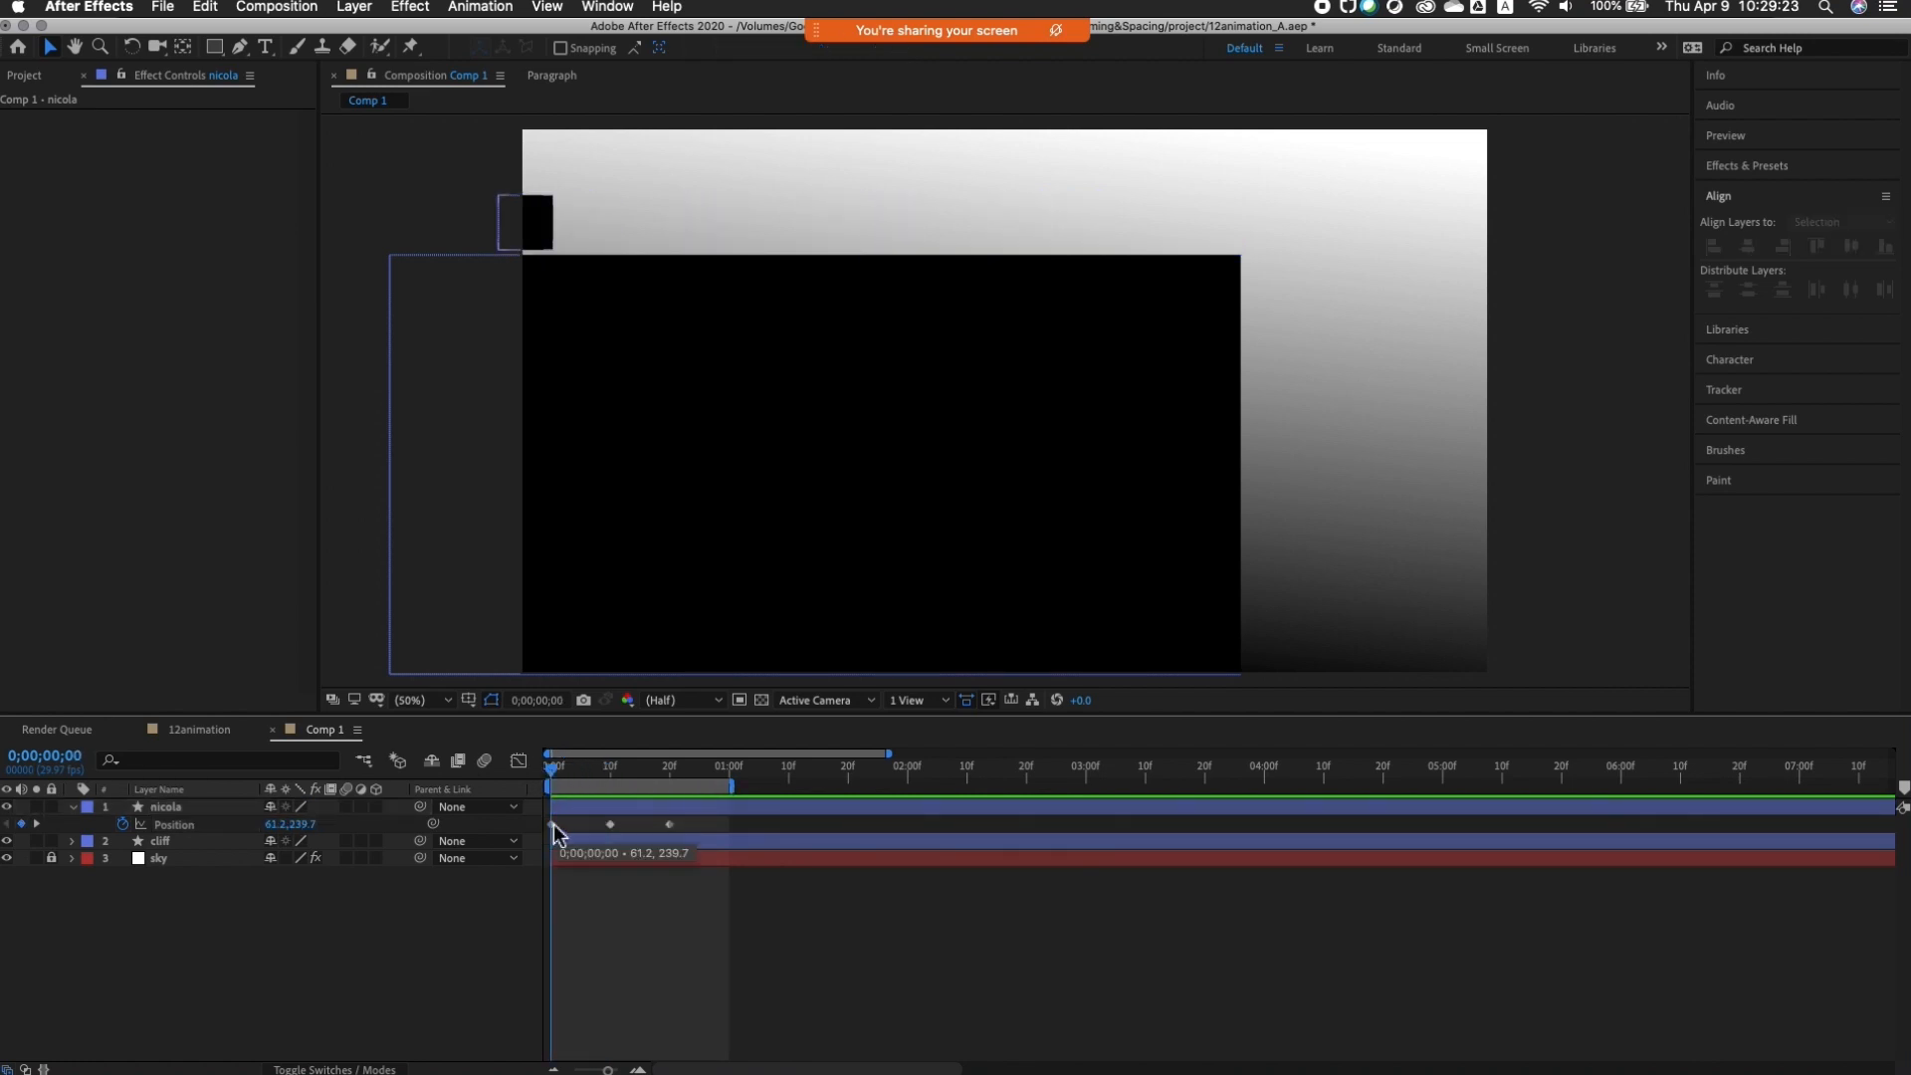
pyautogui.click(553, 825)
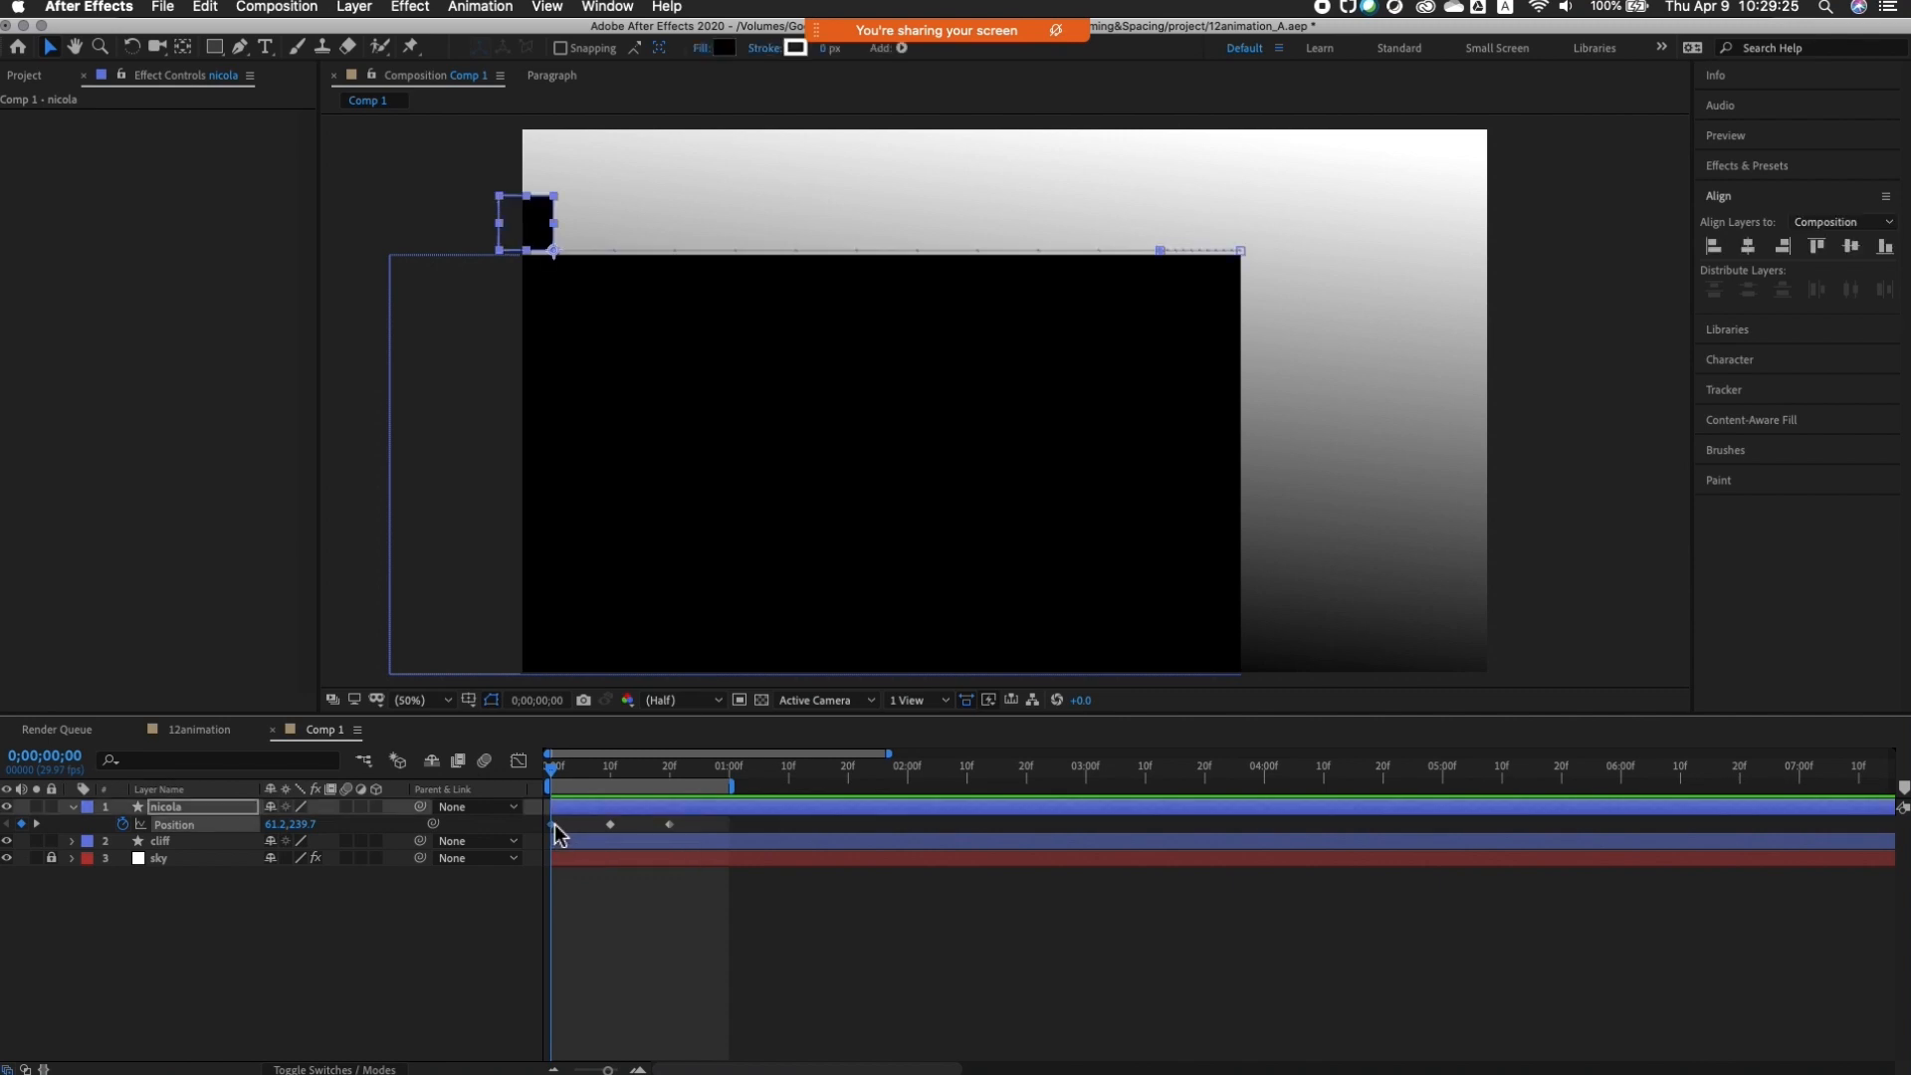
pyautogui.rightClick(553, 826)
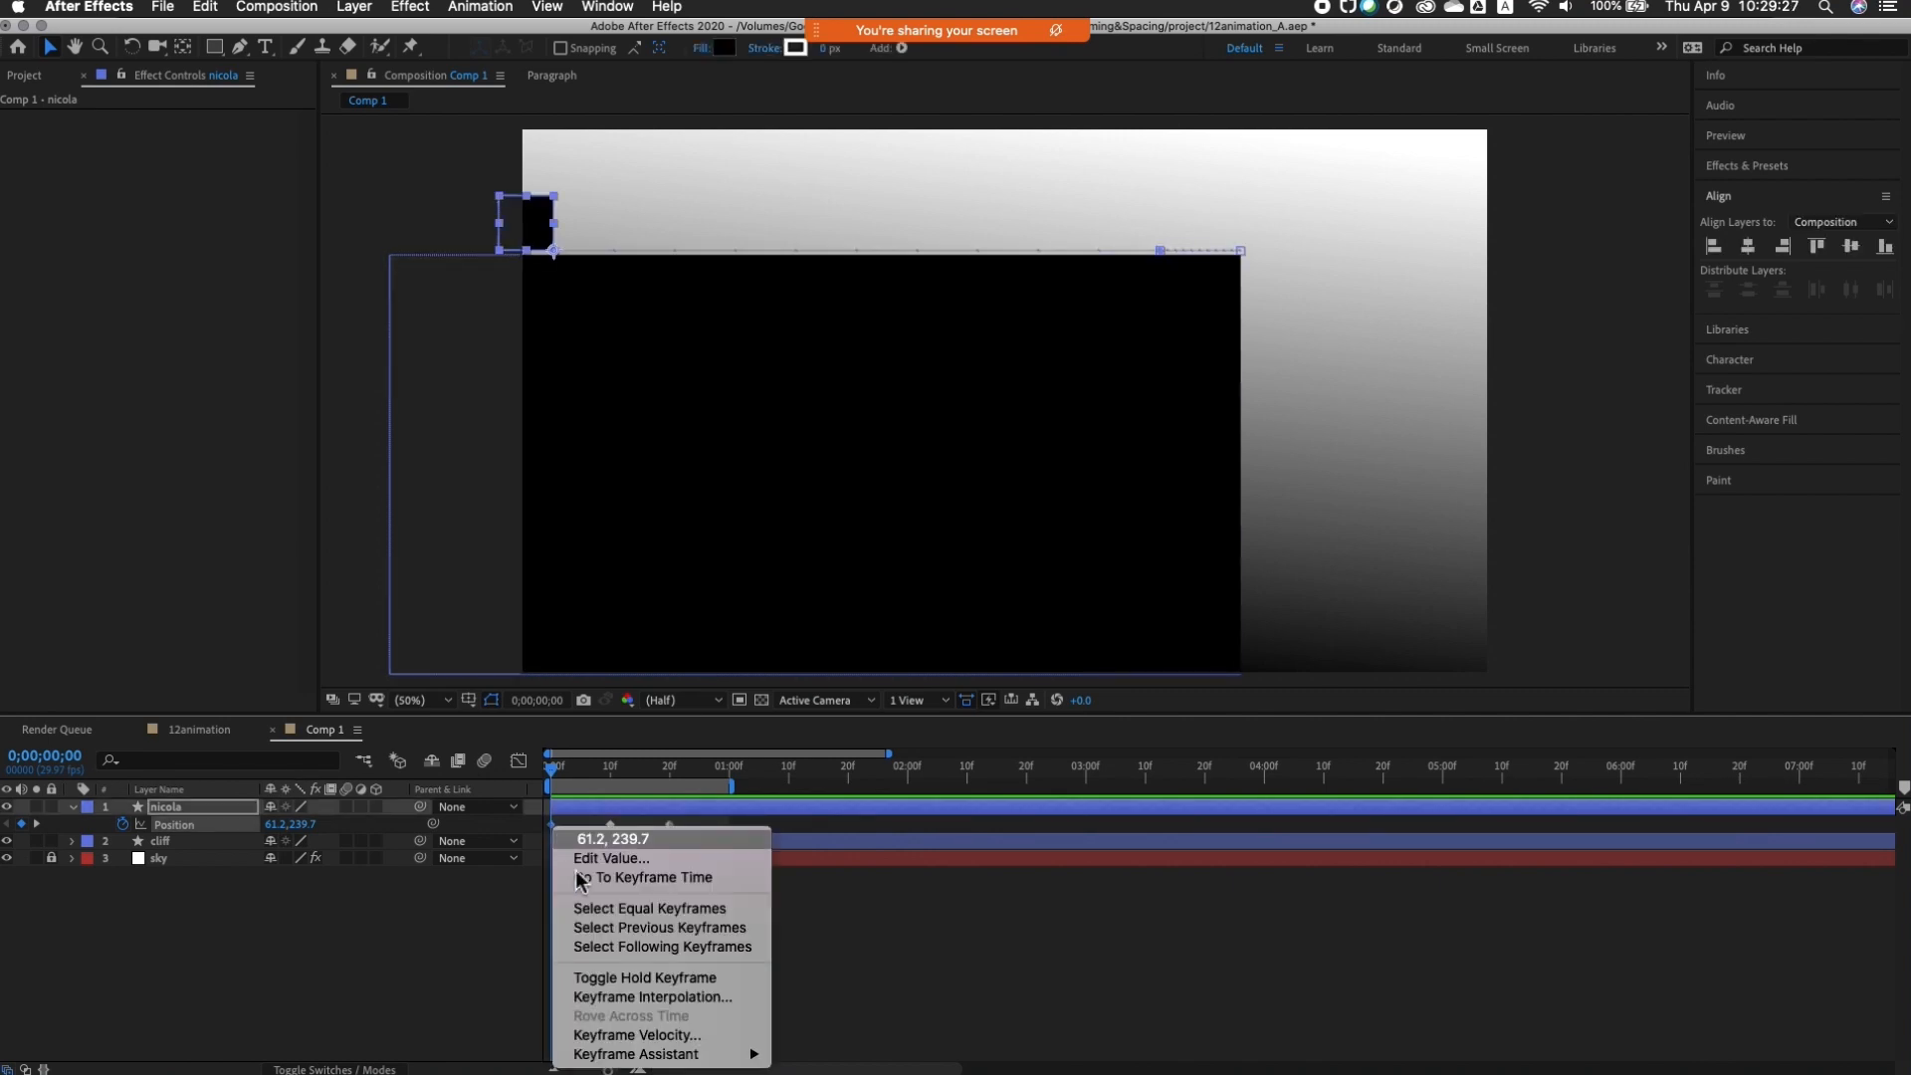
pyautogui.moveTo(663, 1055)
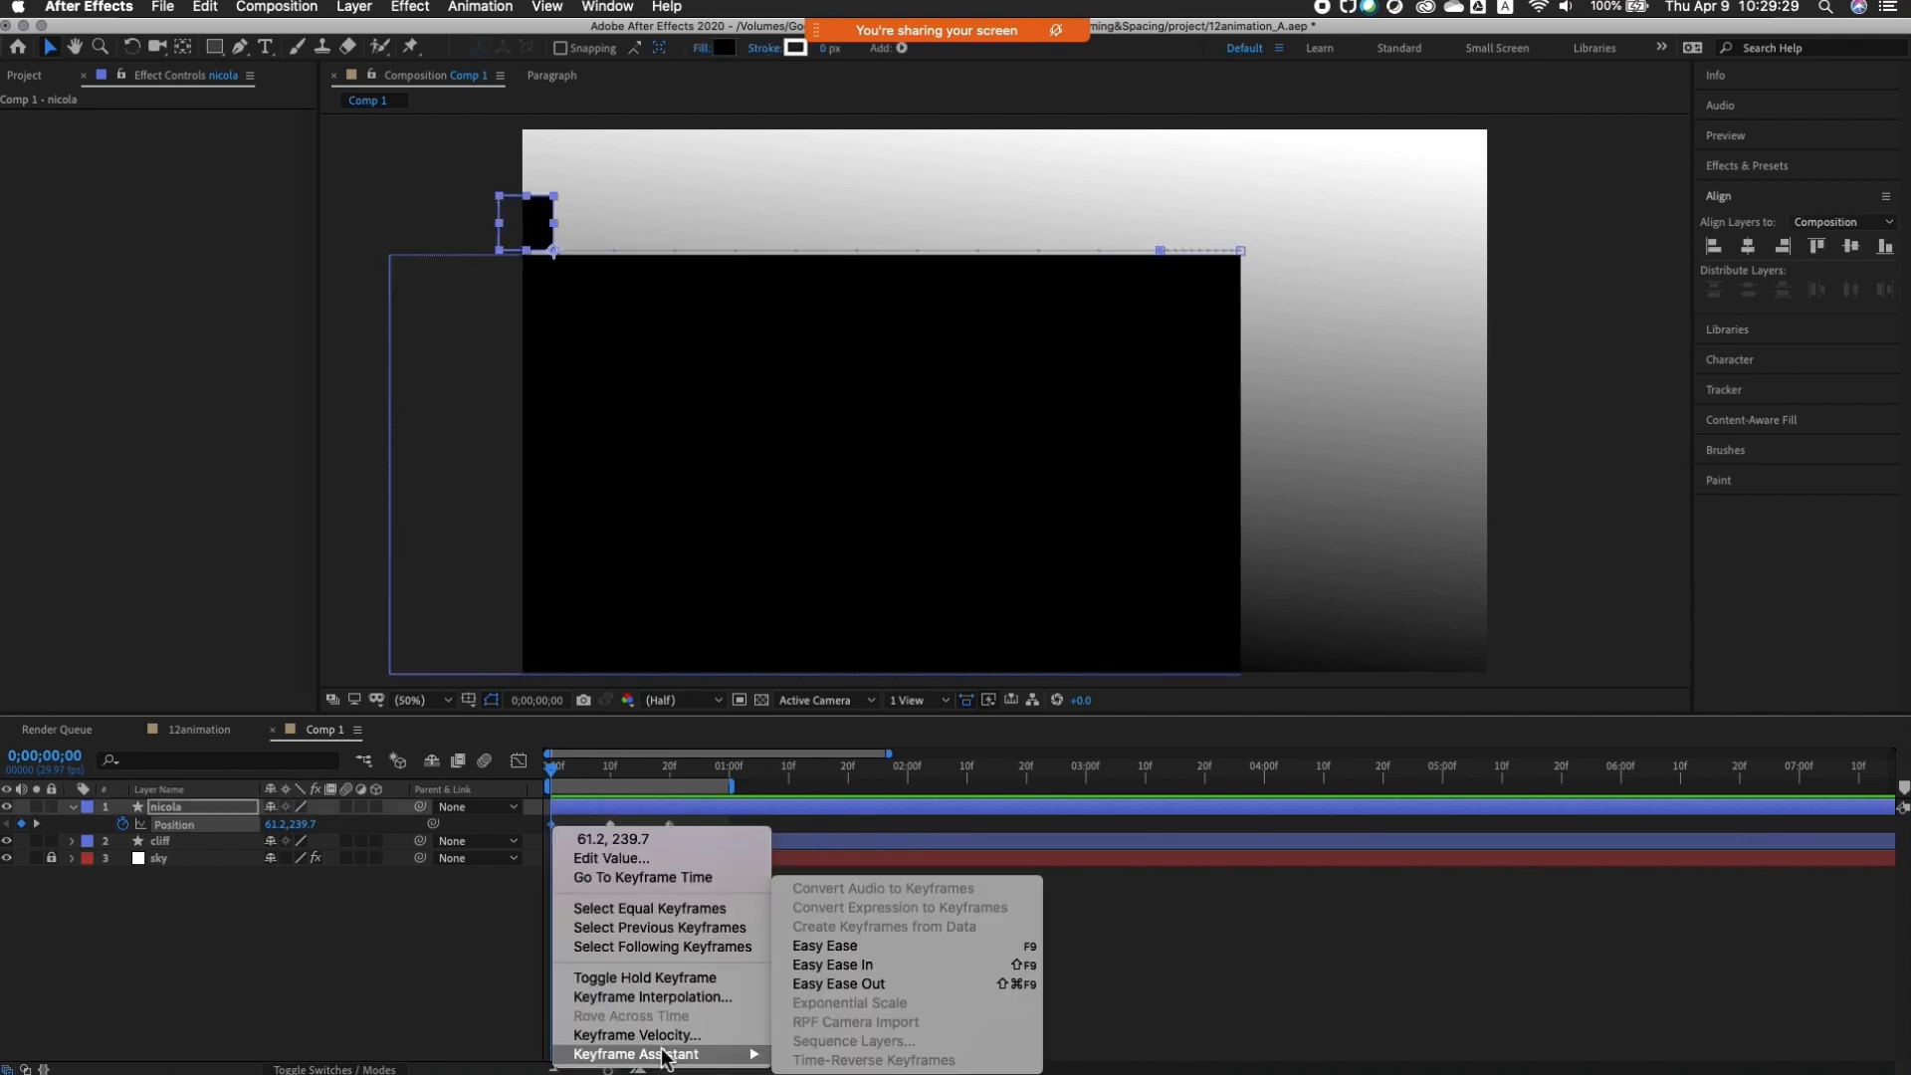
pyautogui.click(837, 985)
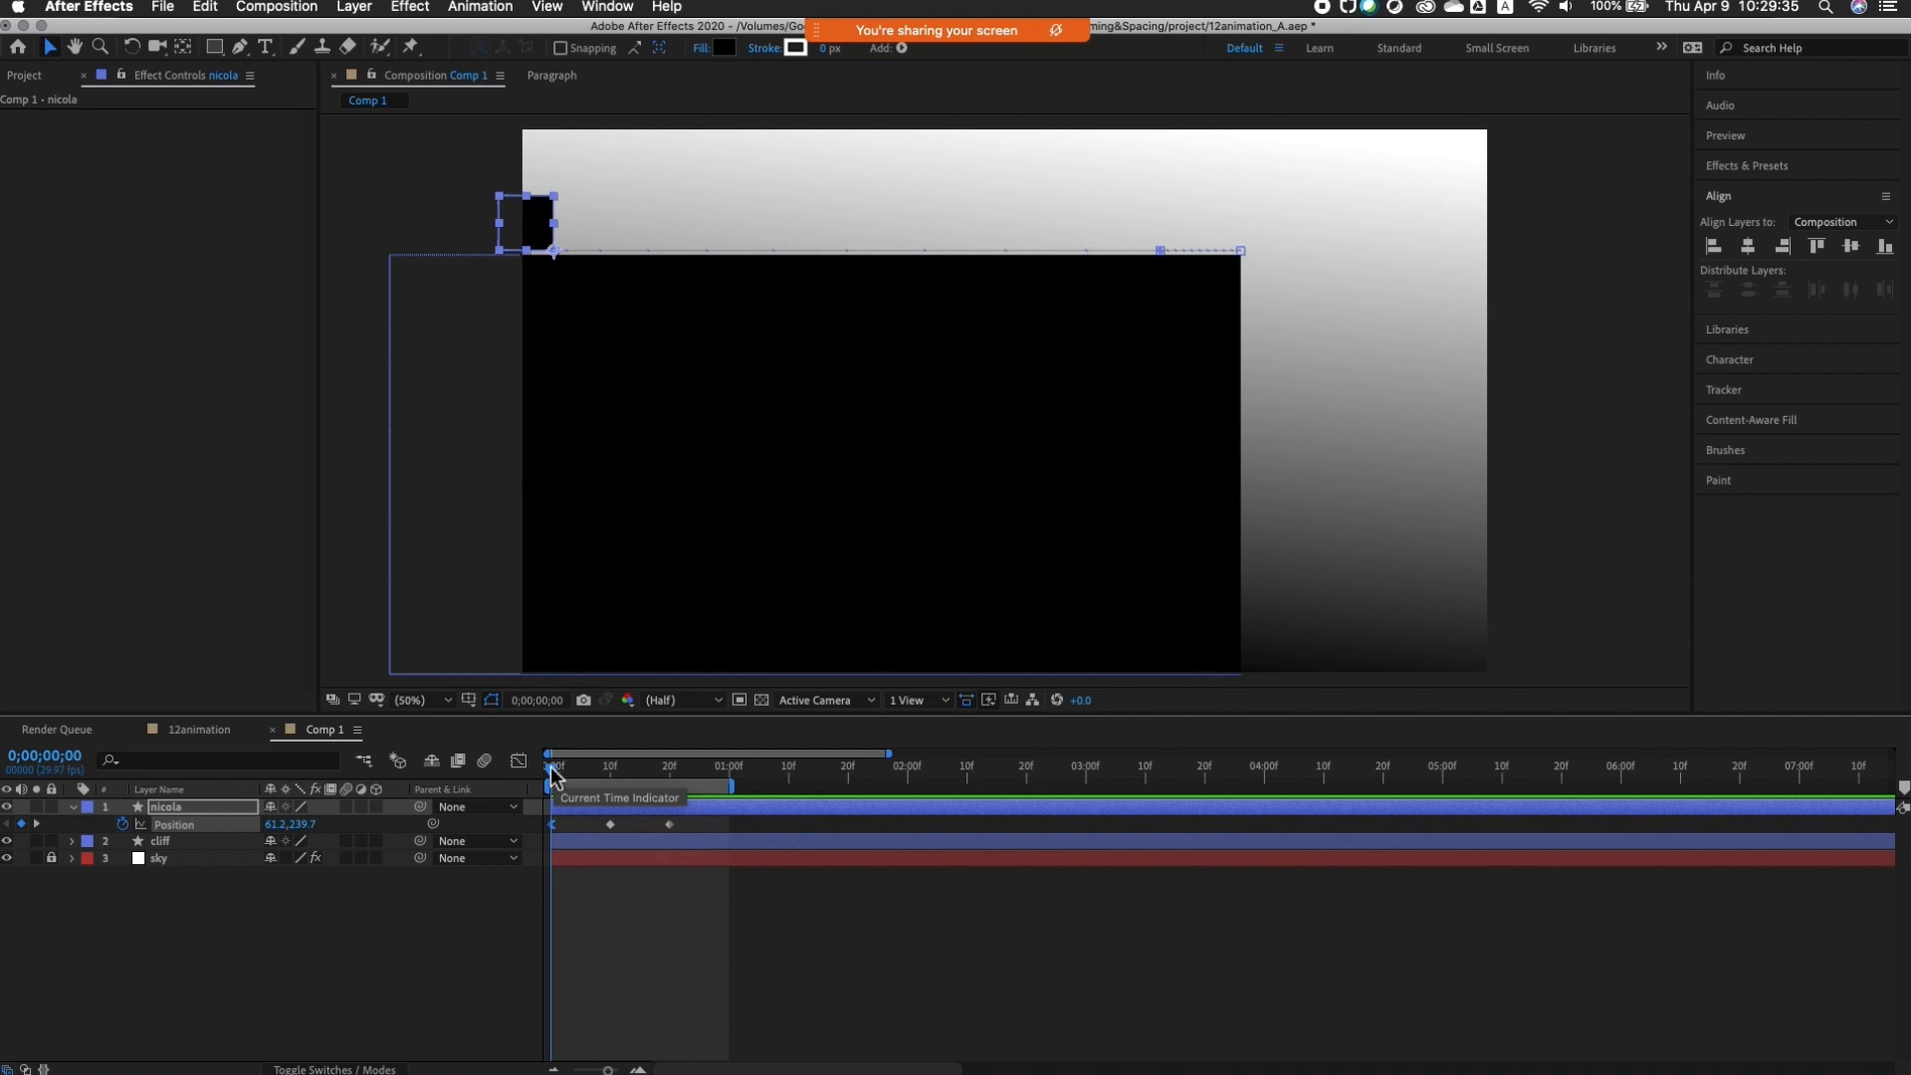
# Step: Increase the first Position keyframe's outgoing influence to about 41% in the speed graph, and return to the layer bars
pyautogui.click(518, 761)
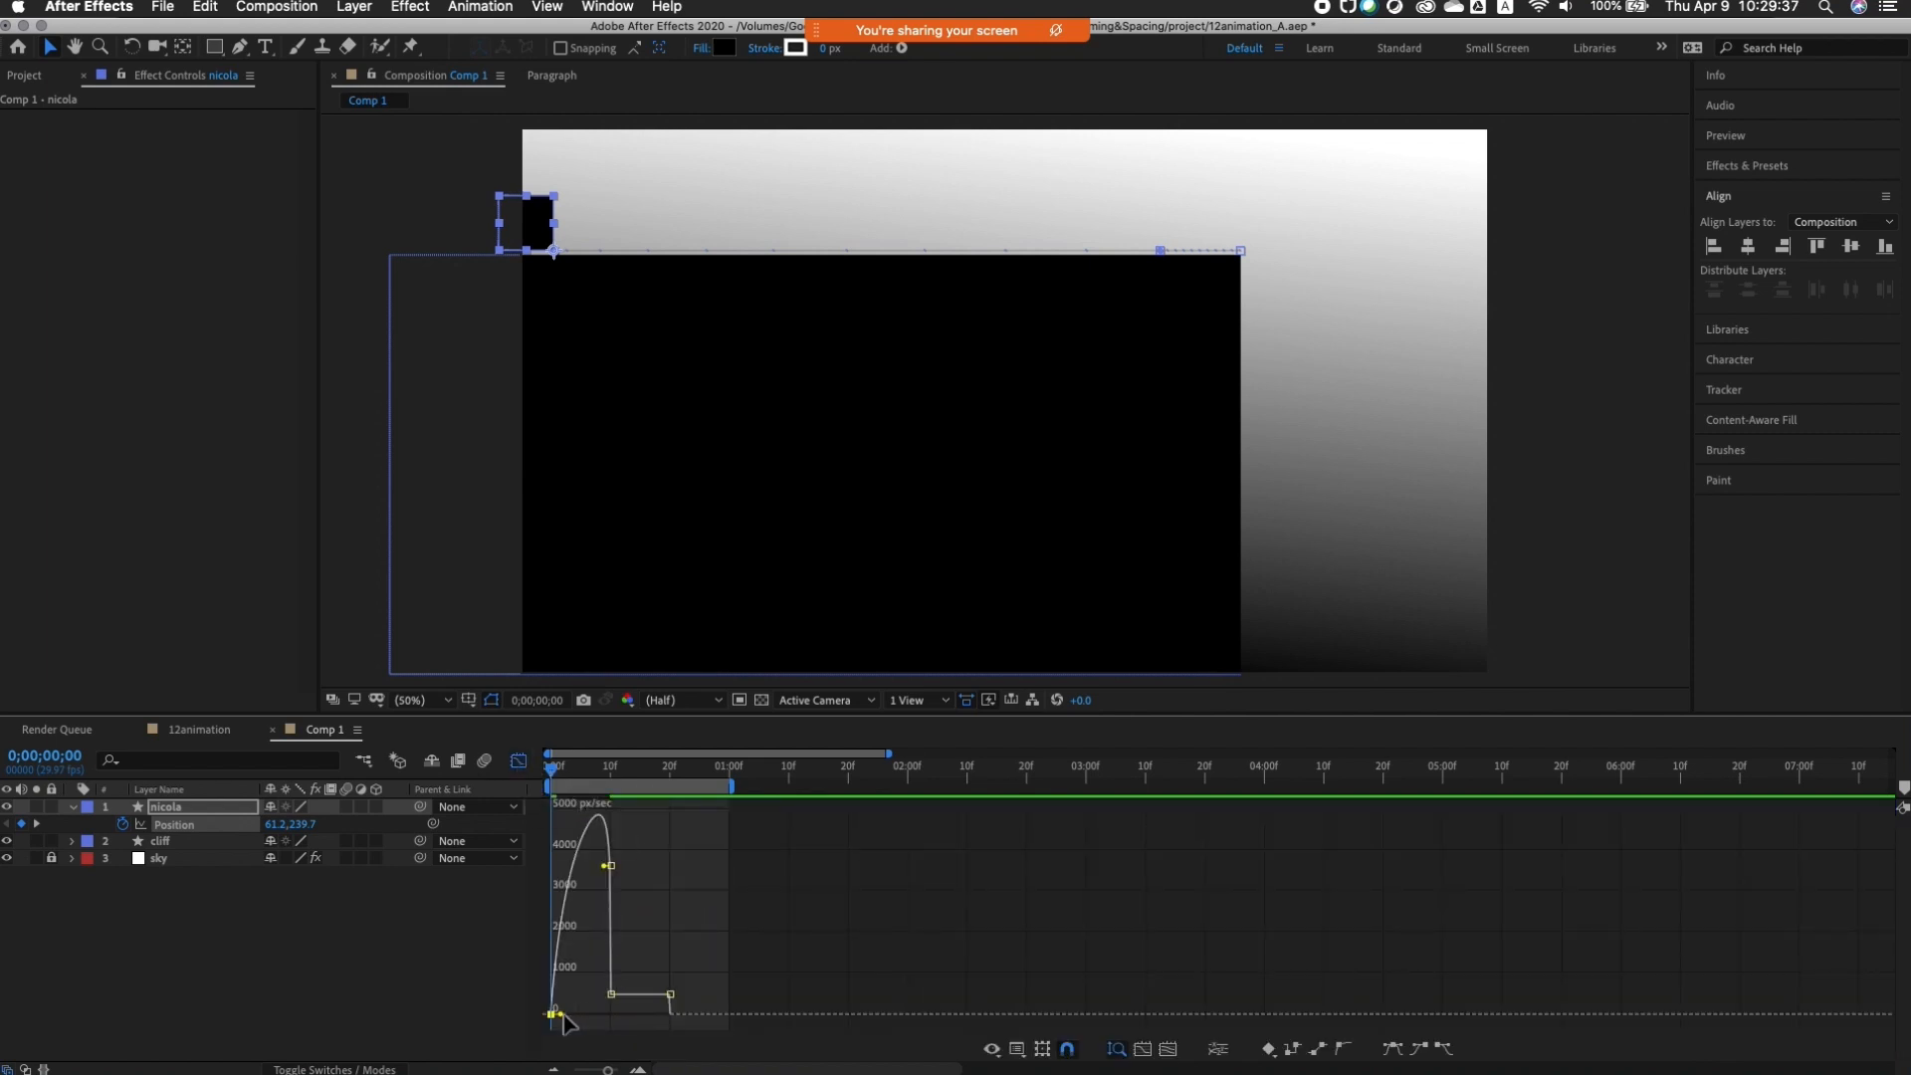
pyautogui.moveTo(561, 1015); pyautogui.dragTo(566, 1016)
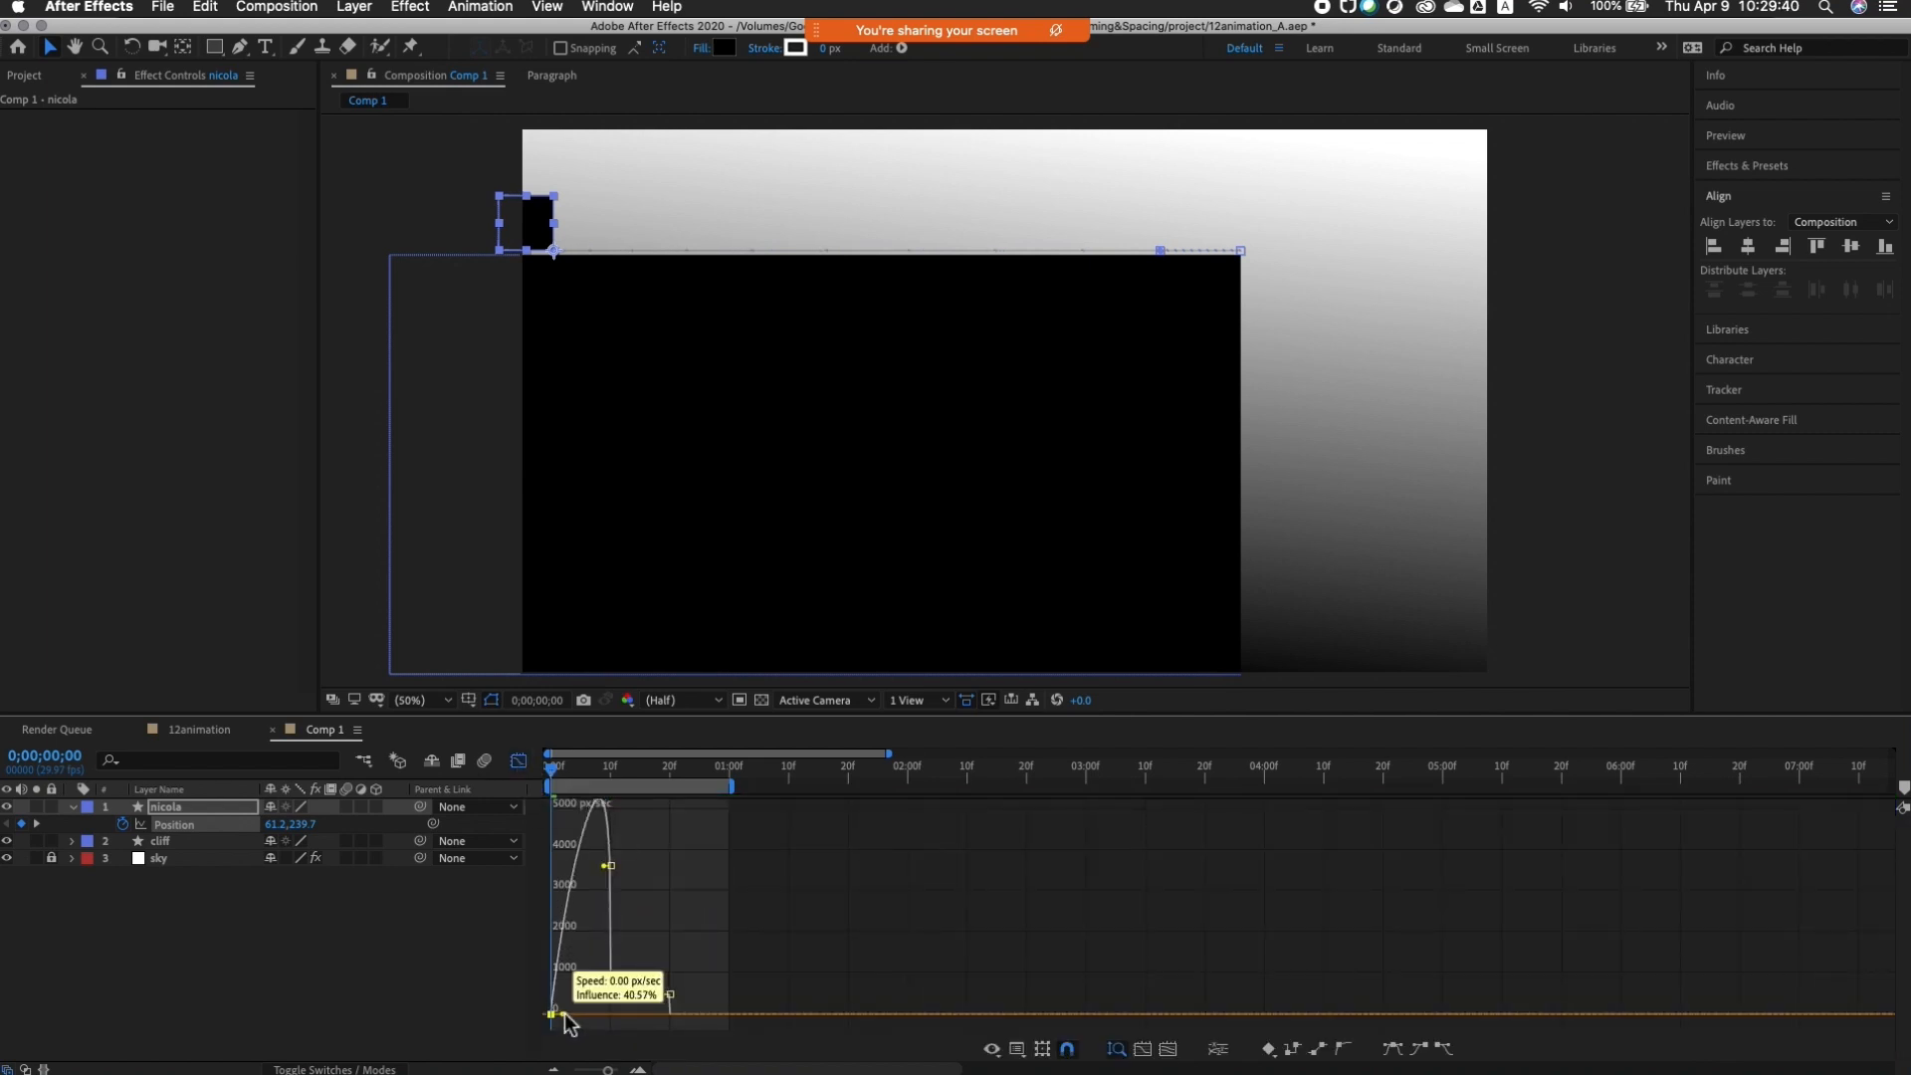
pyautogui.click(519, 761)
# Step: Apply Easy Ease In to the square's last Position keyframe at frame 20
pyautogui.moveTo(566, 780); pyautogui.dragTo(616, 791)
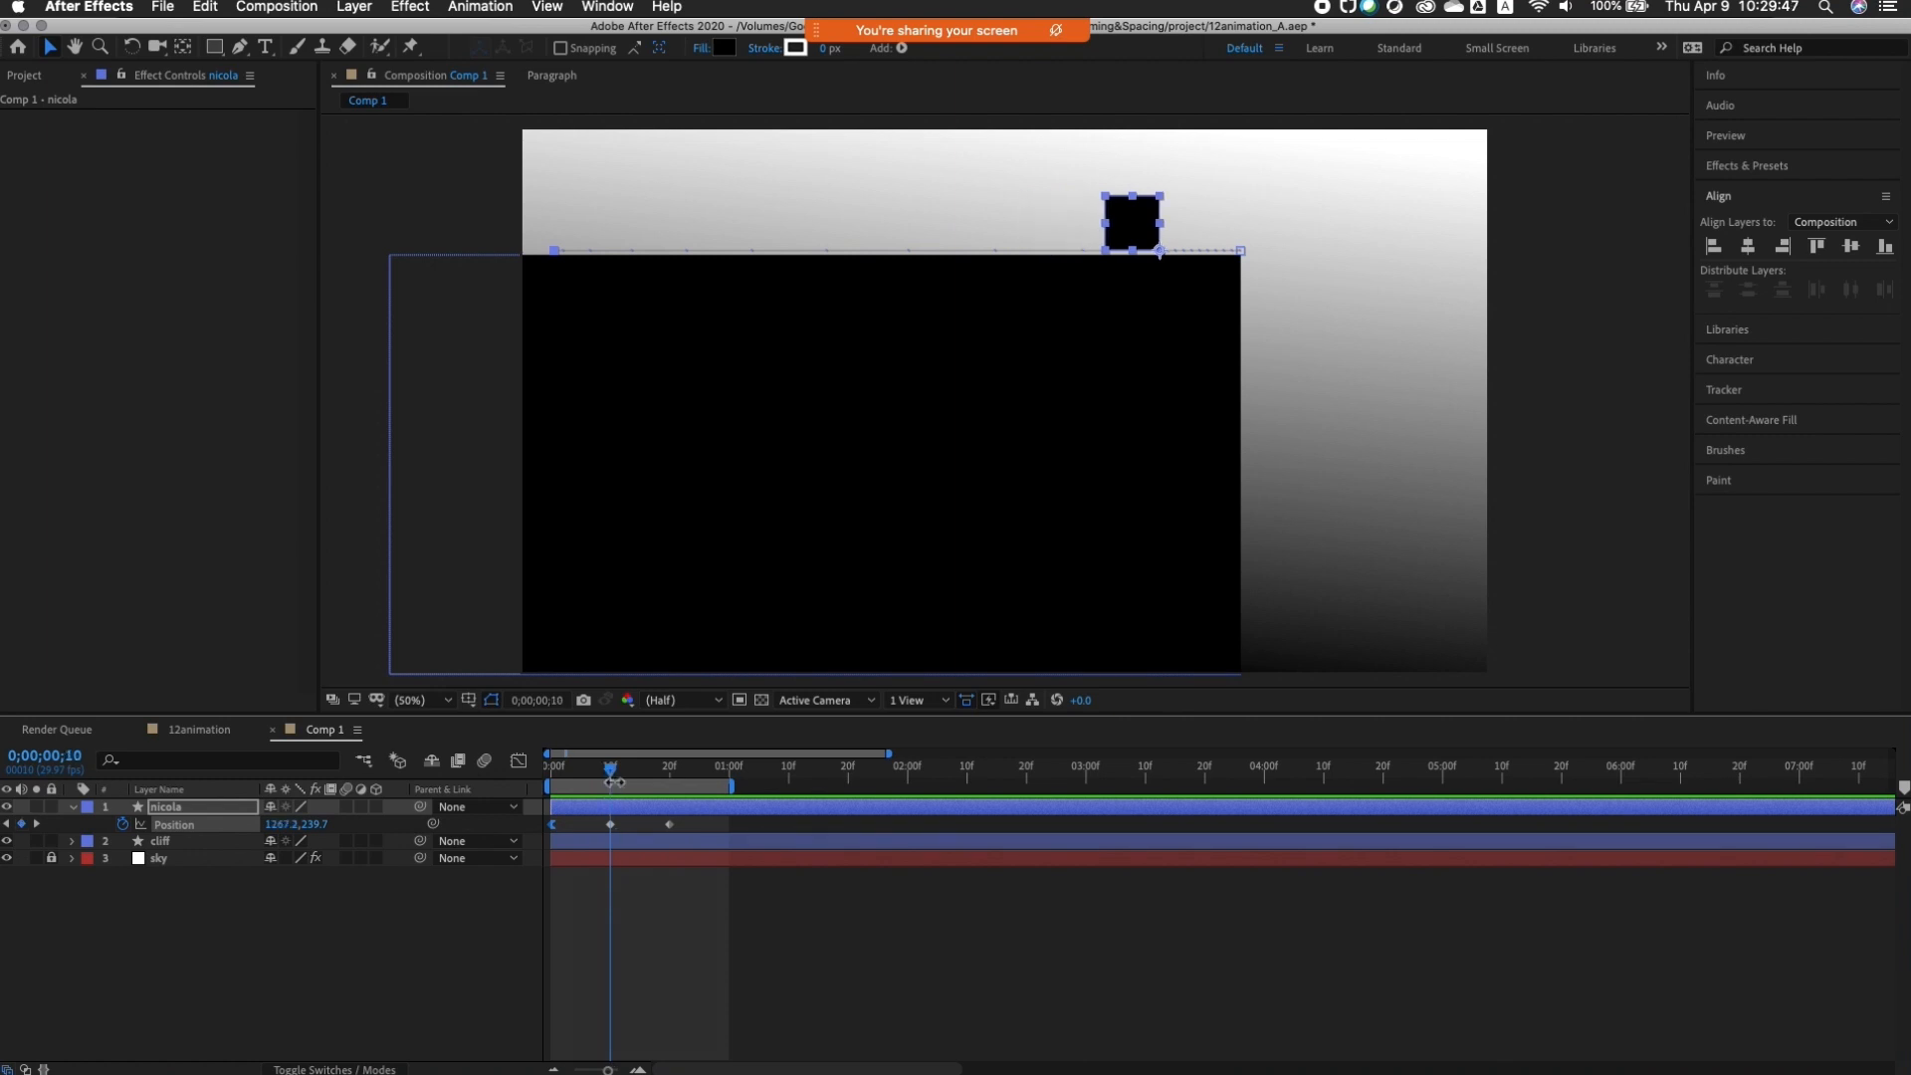
pyautogui.press('=')
pyautogui.press('=')
pyautogui.moveTo(669, 774); pyautogui.dragTo(771, 781)
pyautogui.click(784, 792)
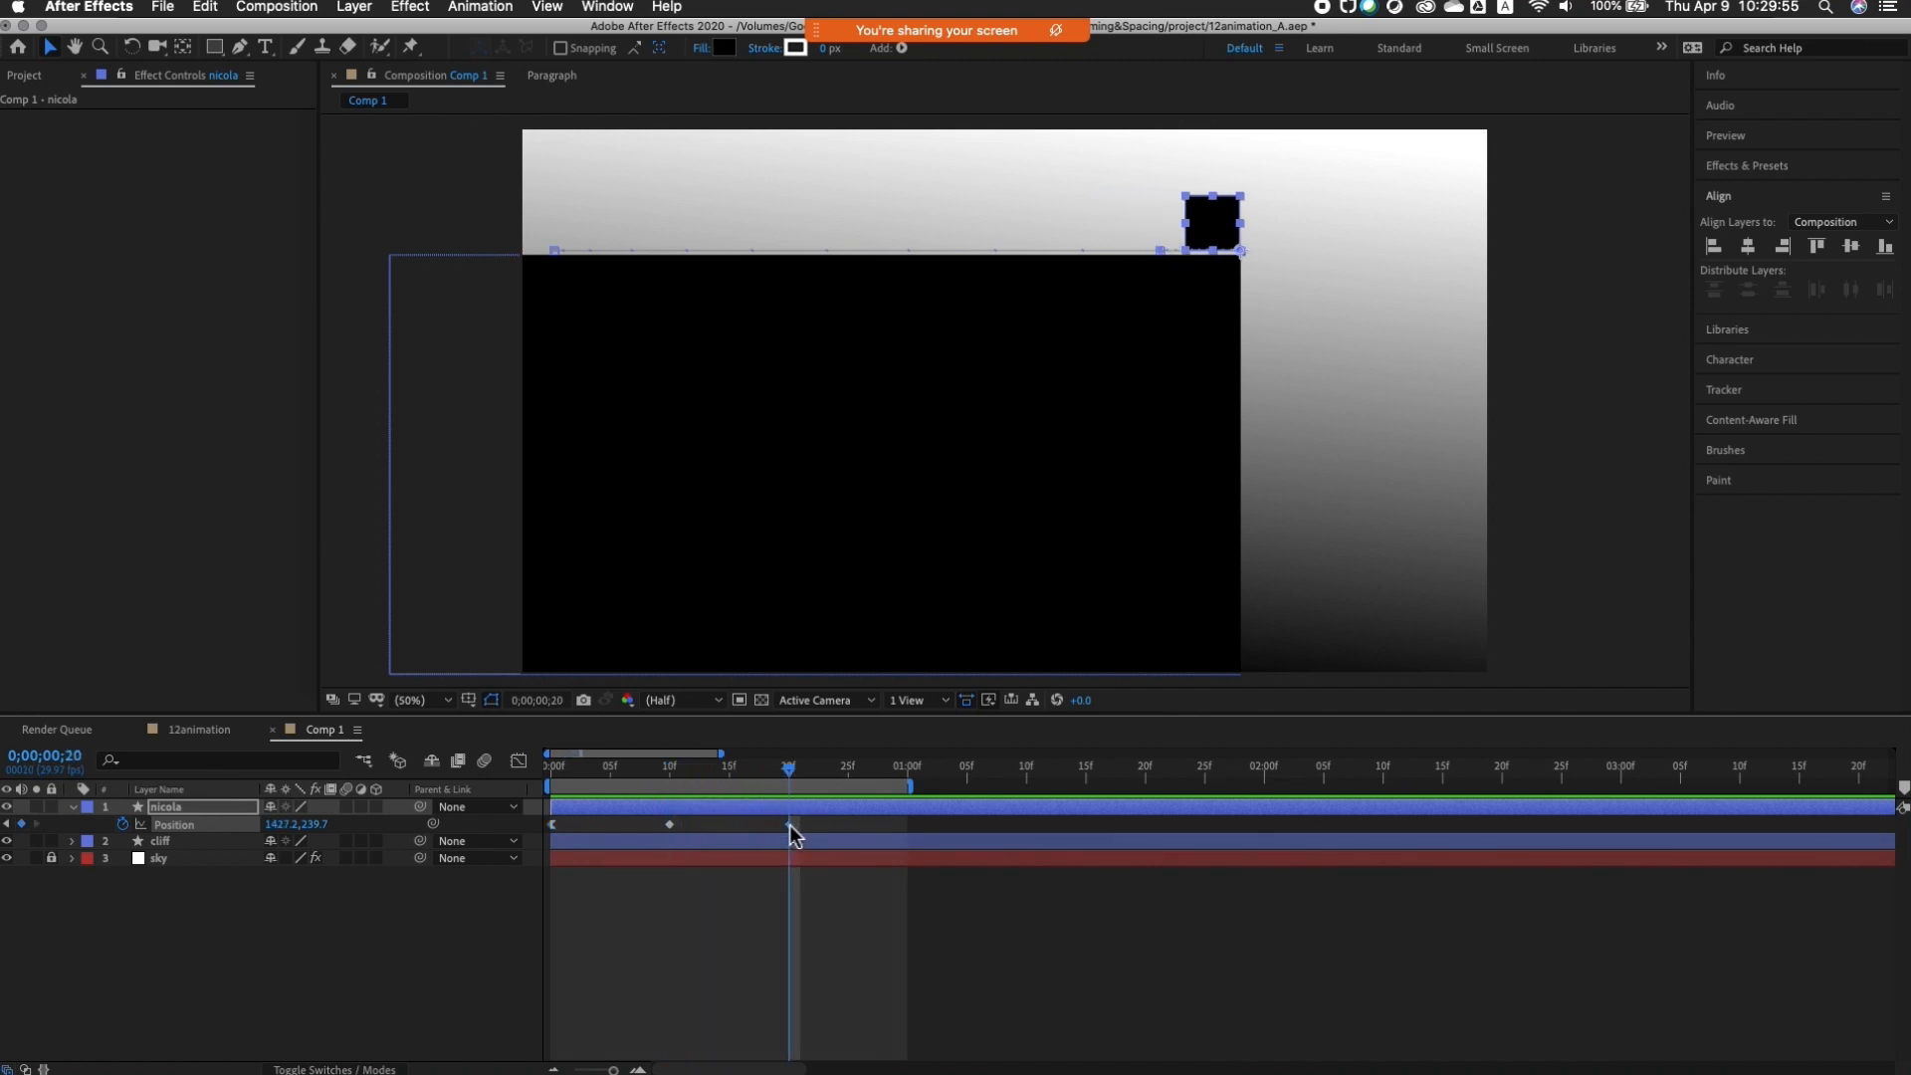
pyautogui.rightClick(791, 826)
pyautogui.moveTo(900, 1059)
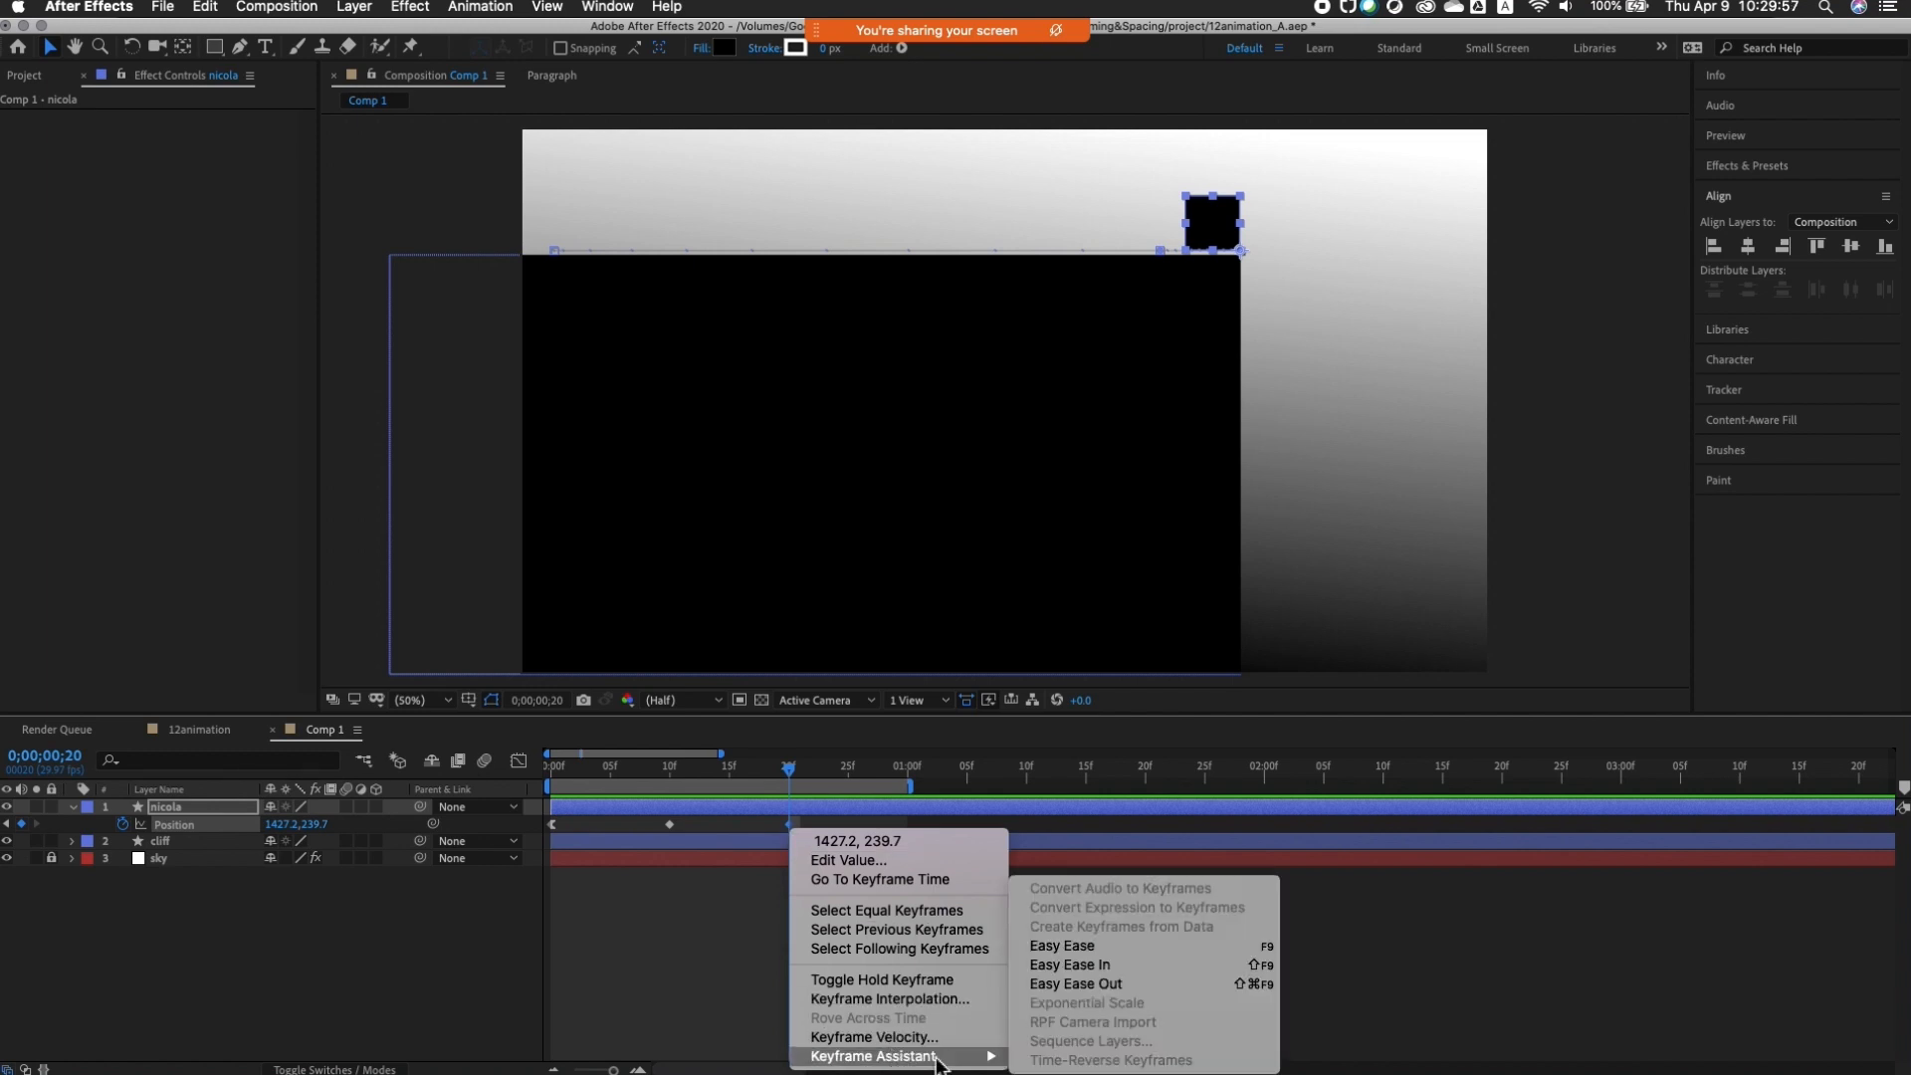
pyautogui.click(1090, 966)
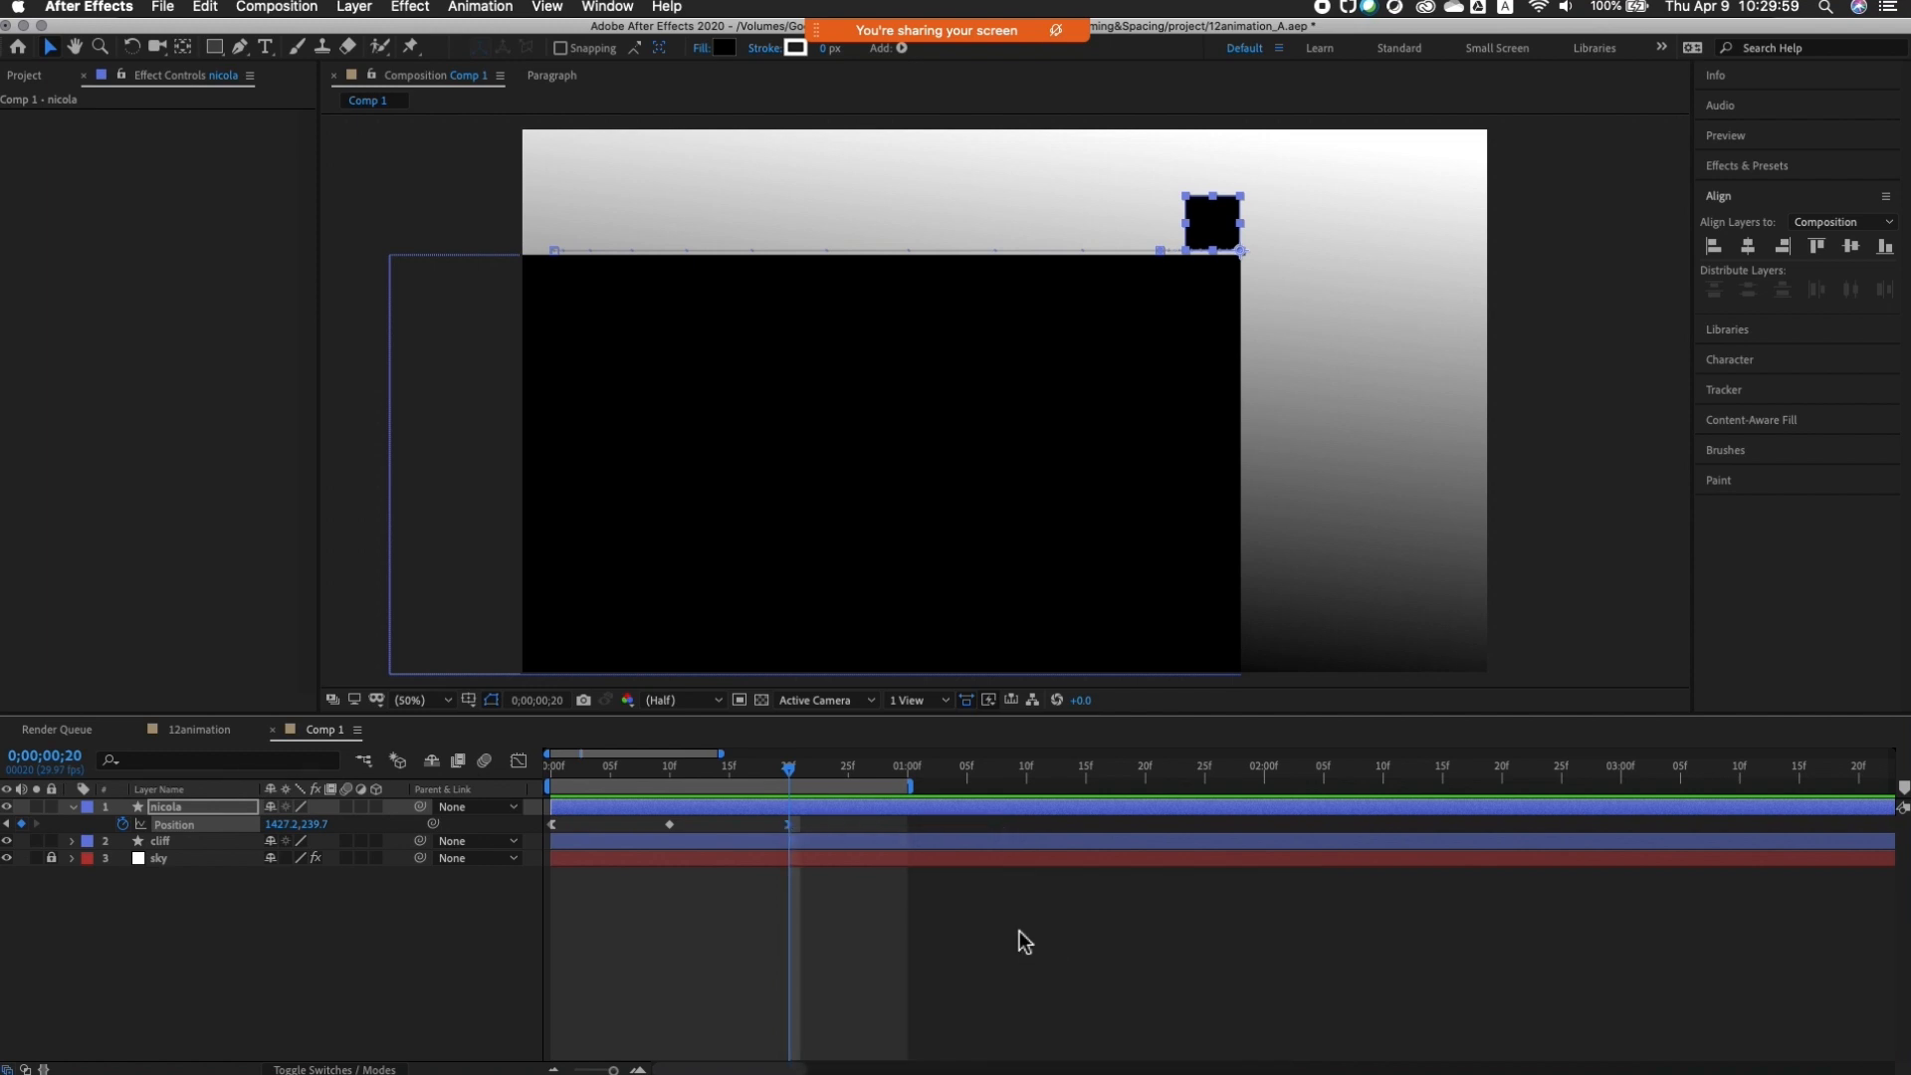
# Step: Preview the eased animation from the start of the composition
pyautogui.click(778, 775)
pyautogui.press('Home')
pyautogui.press('space')
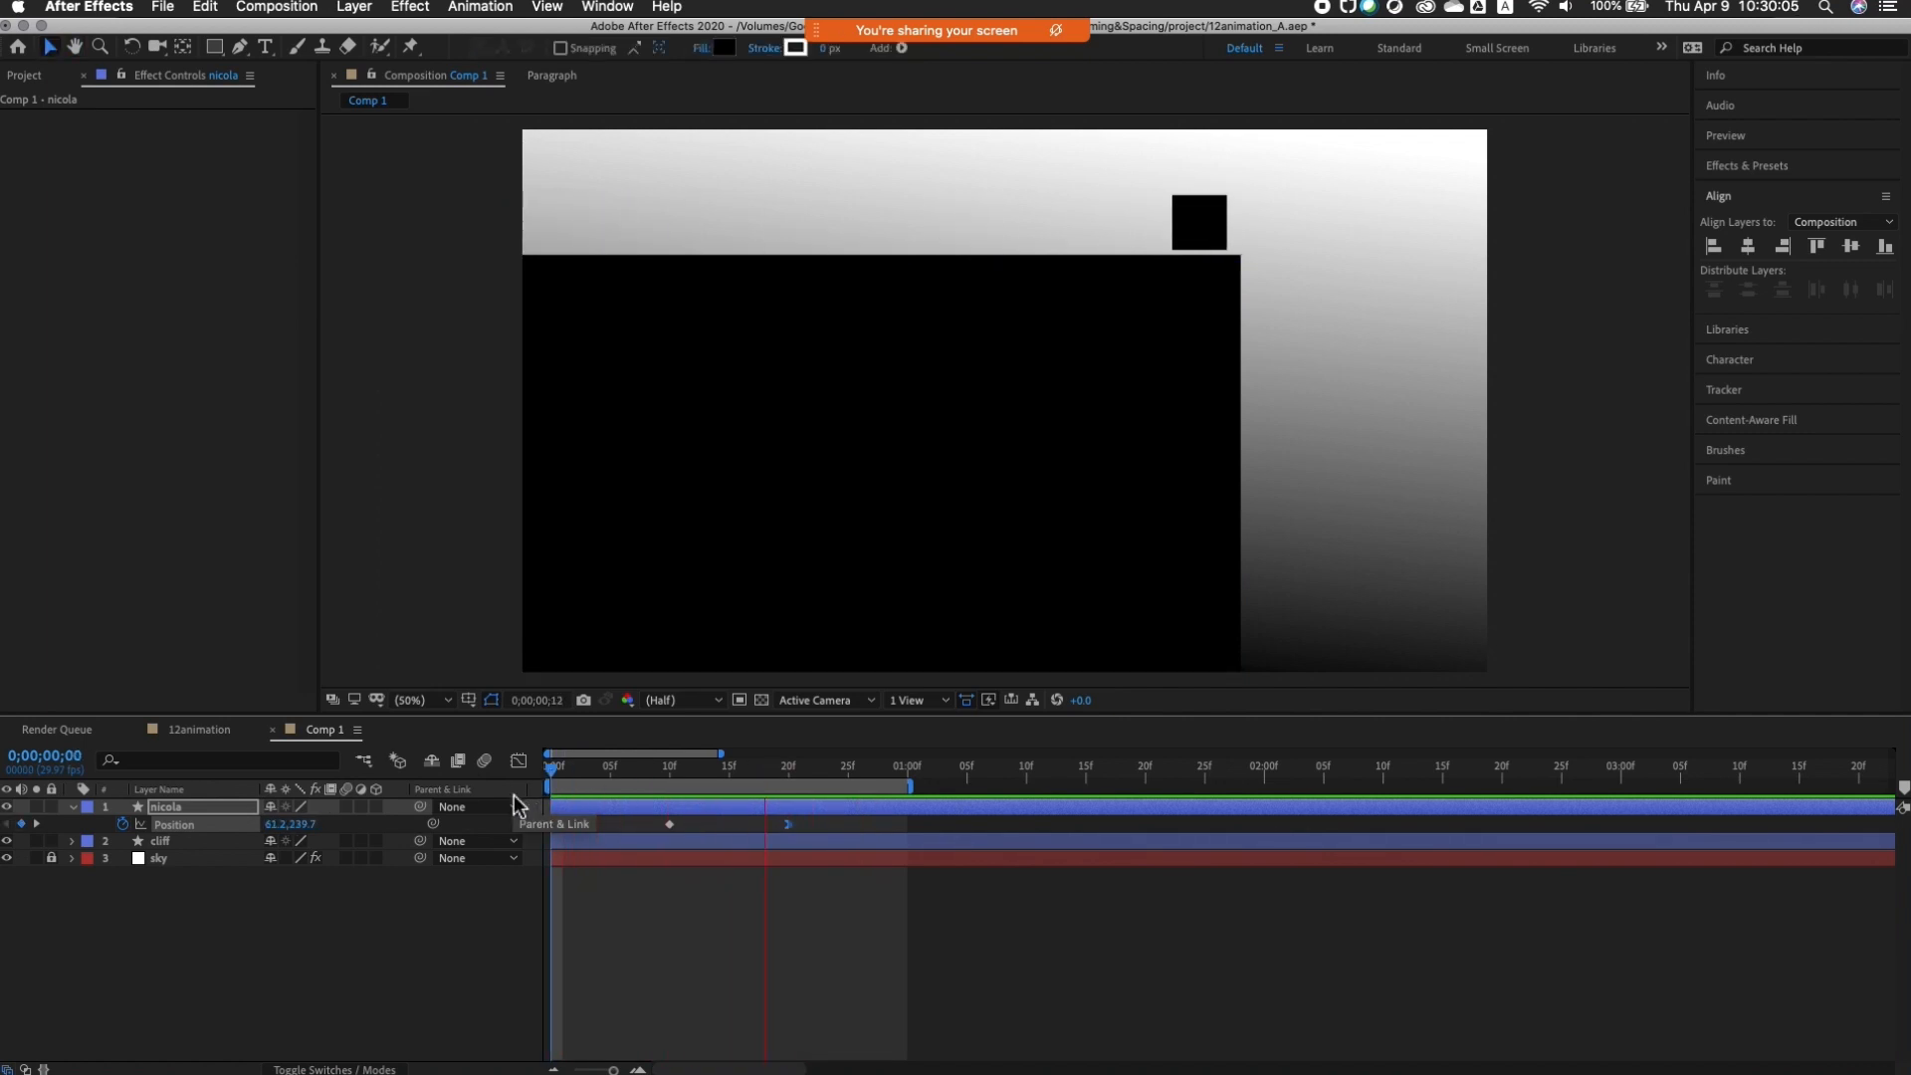
# Step: Replay the square's eased movement along the cliff and return to the first frame
pyautogui.moveTo(557, 773); pyautogui.dragTo(546, 816)
pyautogui.press('space')
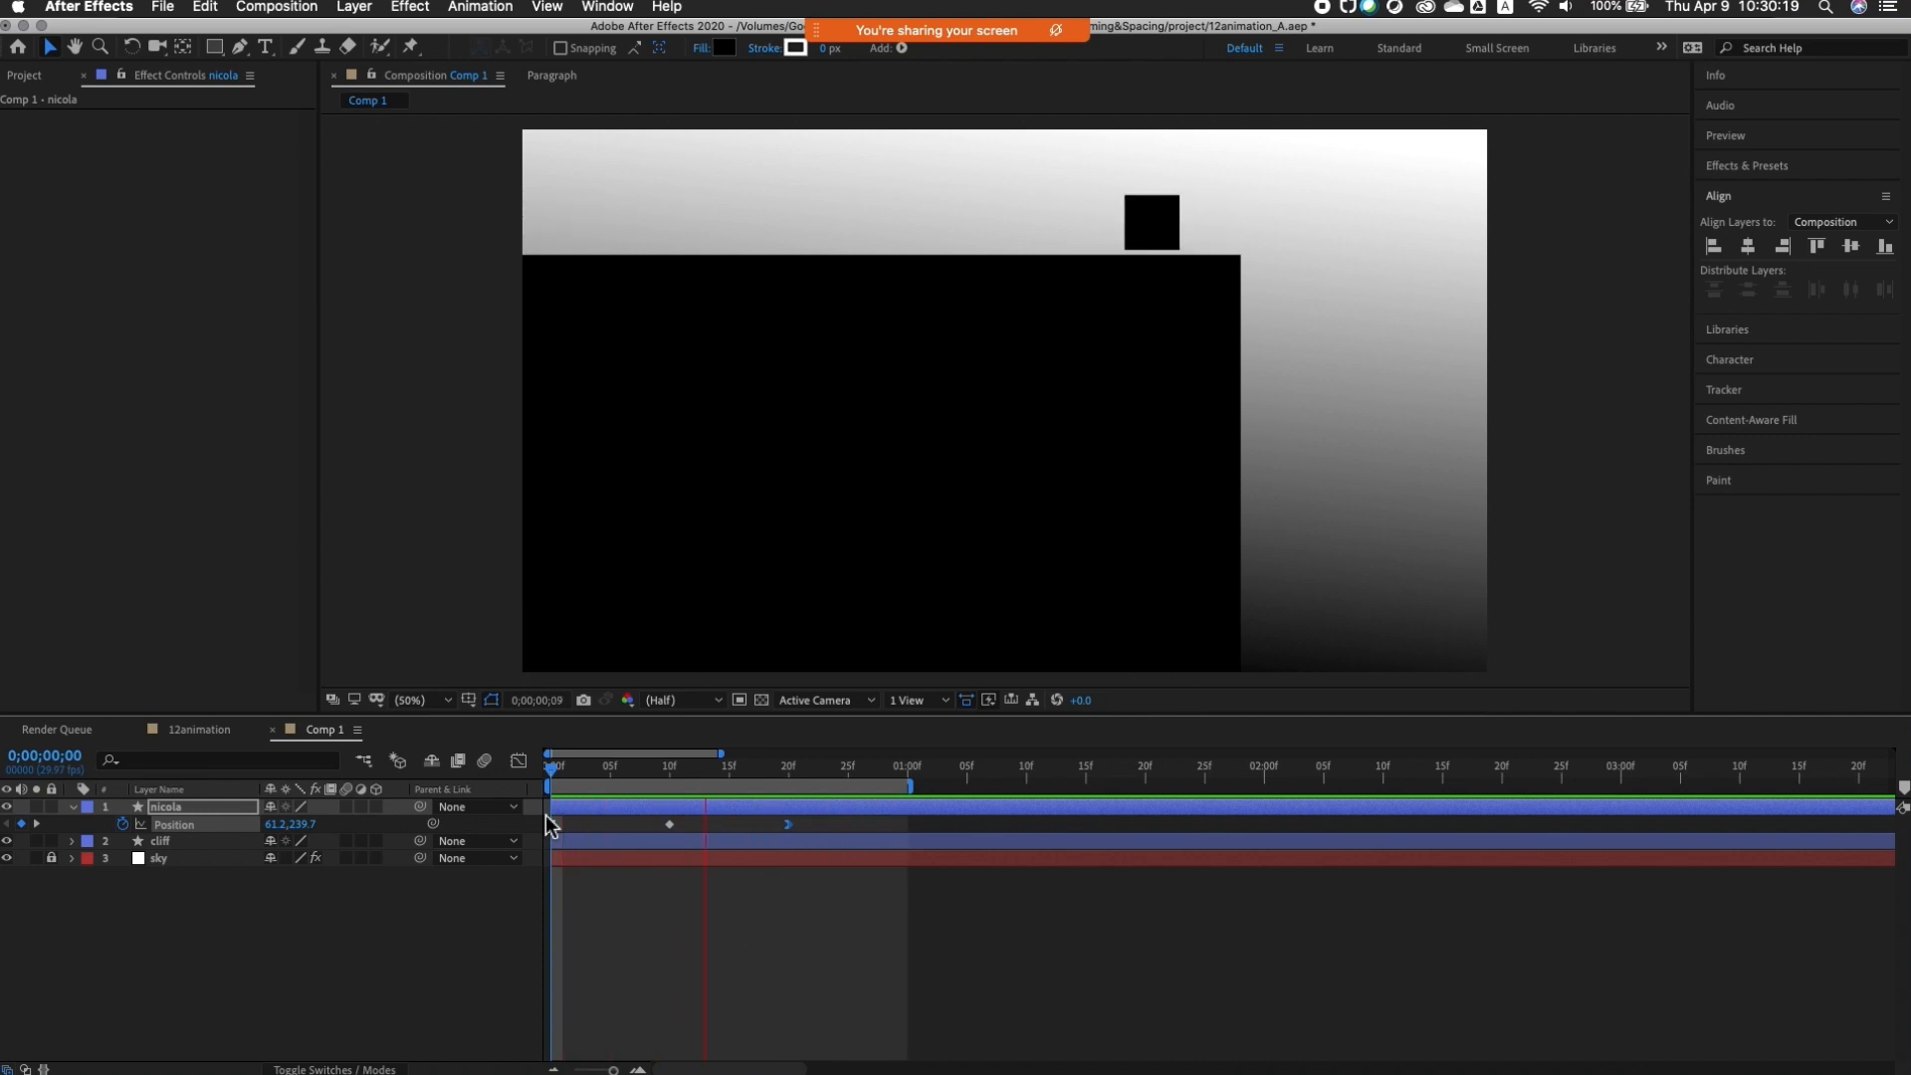
pyautogui.press('space')
pyautogui.moveTo(633, 767); pyautogui.dragTo(546, 792)
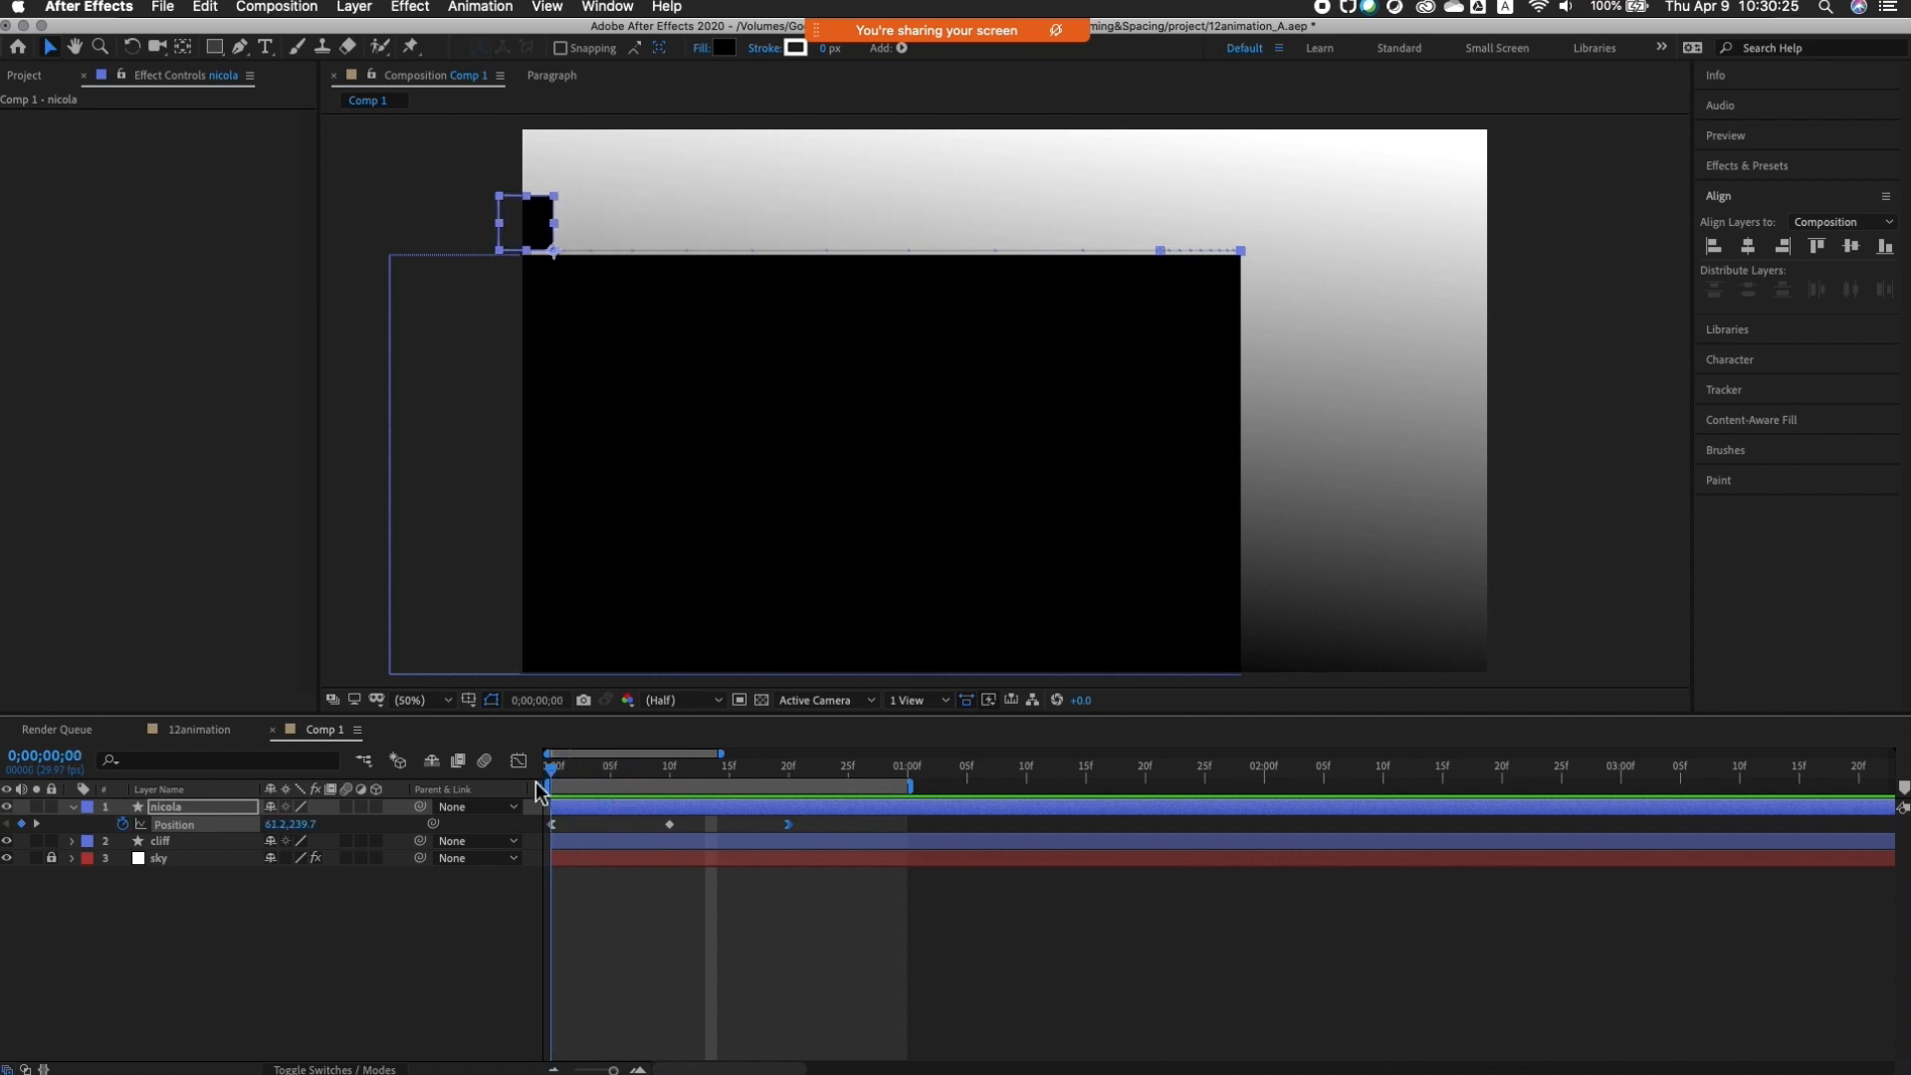
# Step: At frame 10, reveal the nicola layer's Scale alongside Position and unlink its width and height proportions
pyautogui.moveTo(624, 782); pyautogui.dragTo(672, 796)
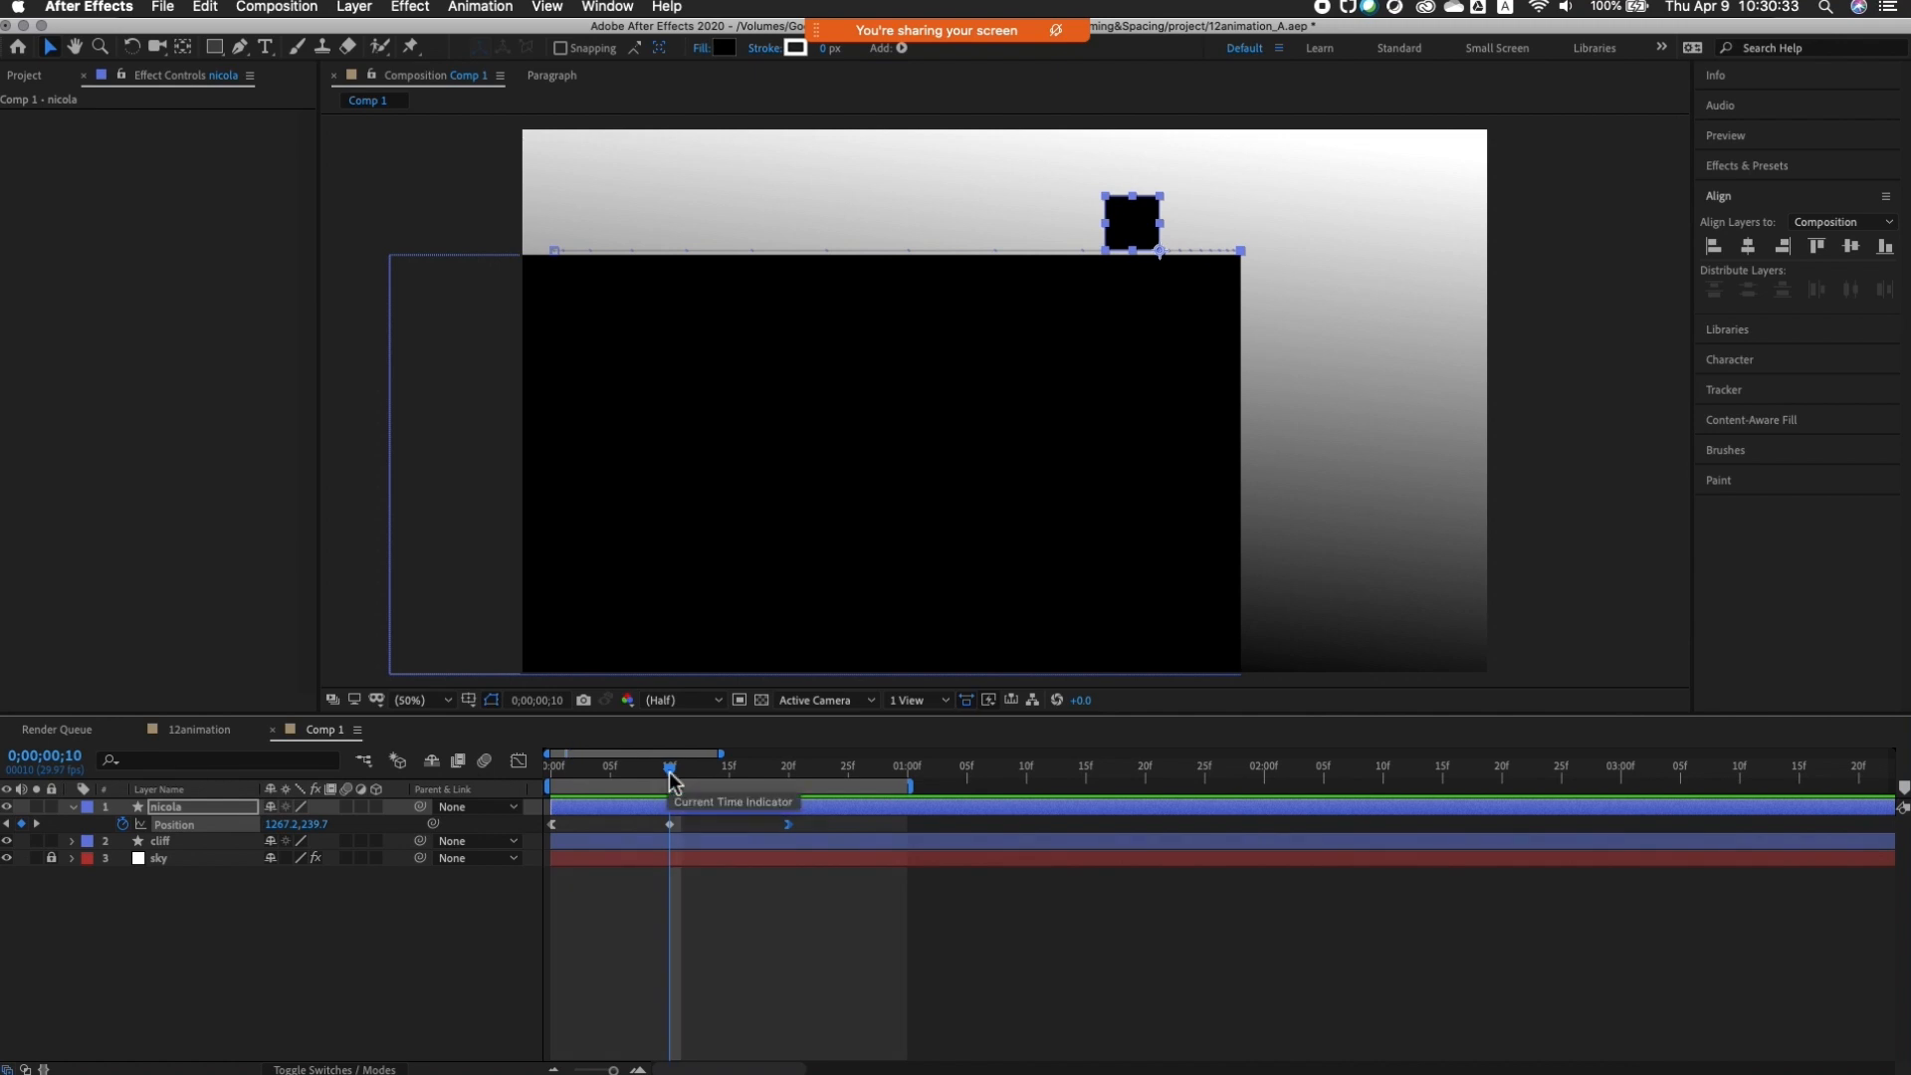
pyautogui.click(179, 809)
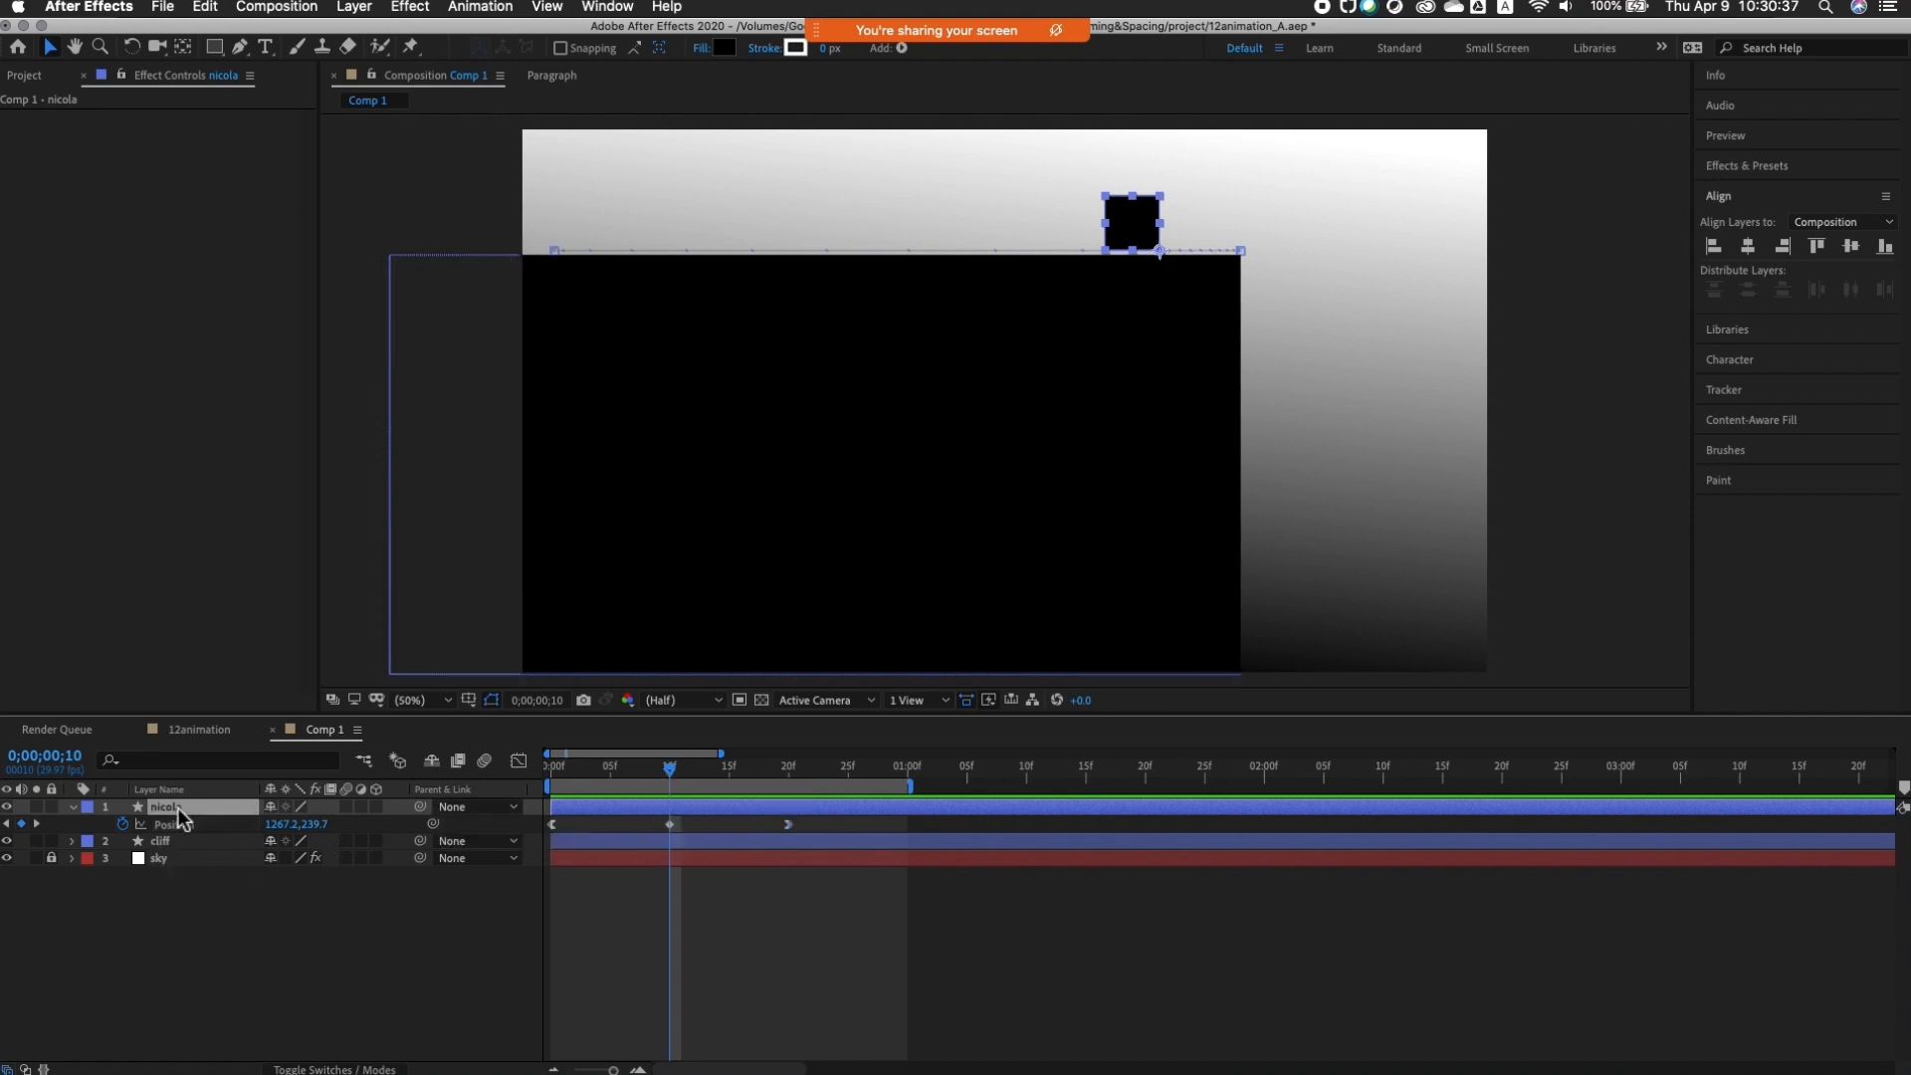
pyautogui.hotkey('shift', 's')
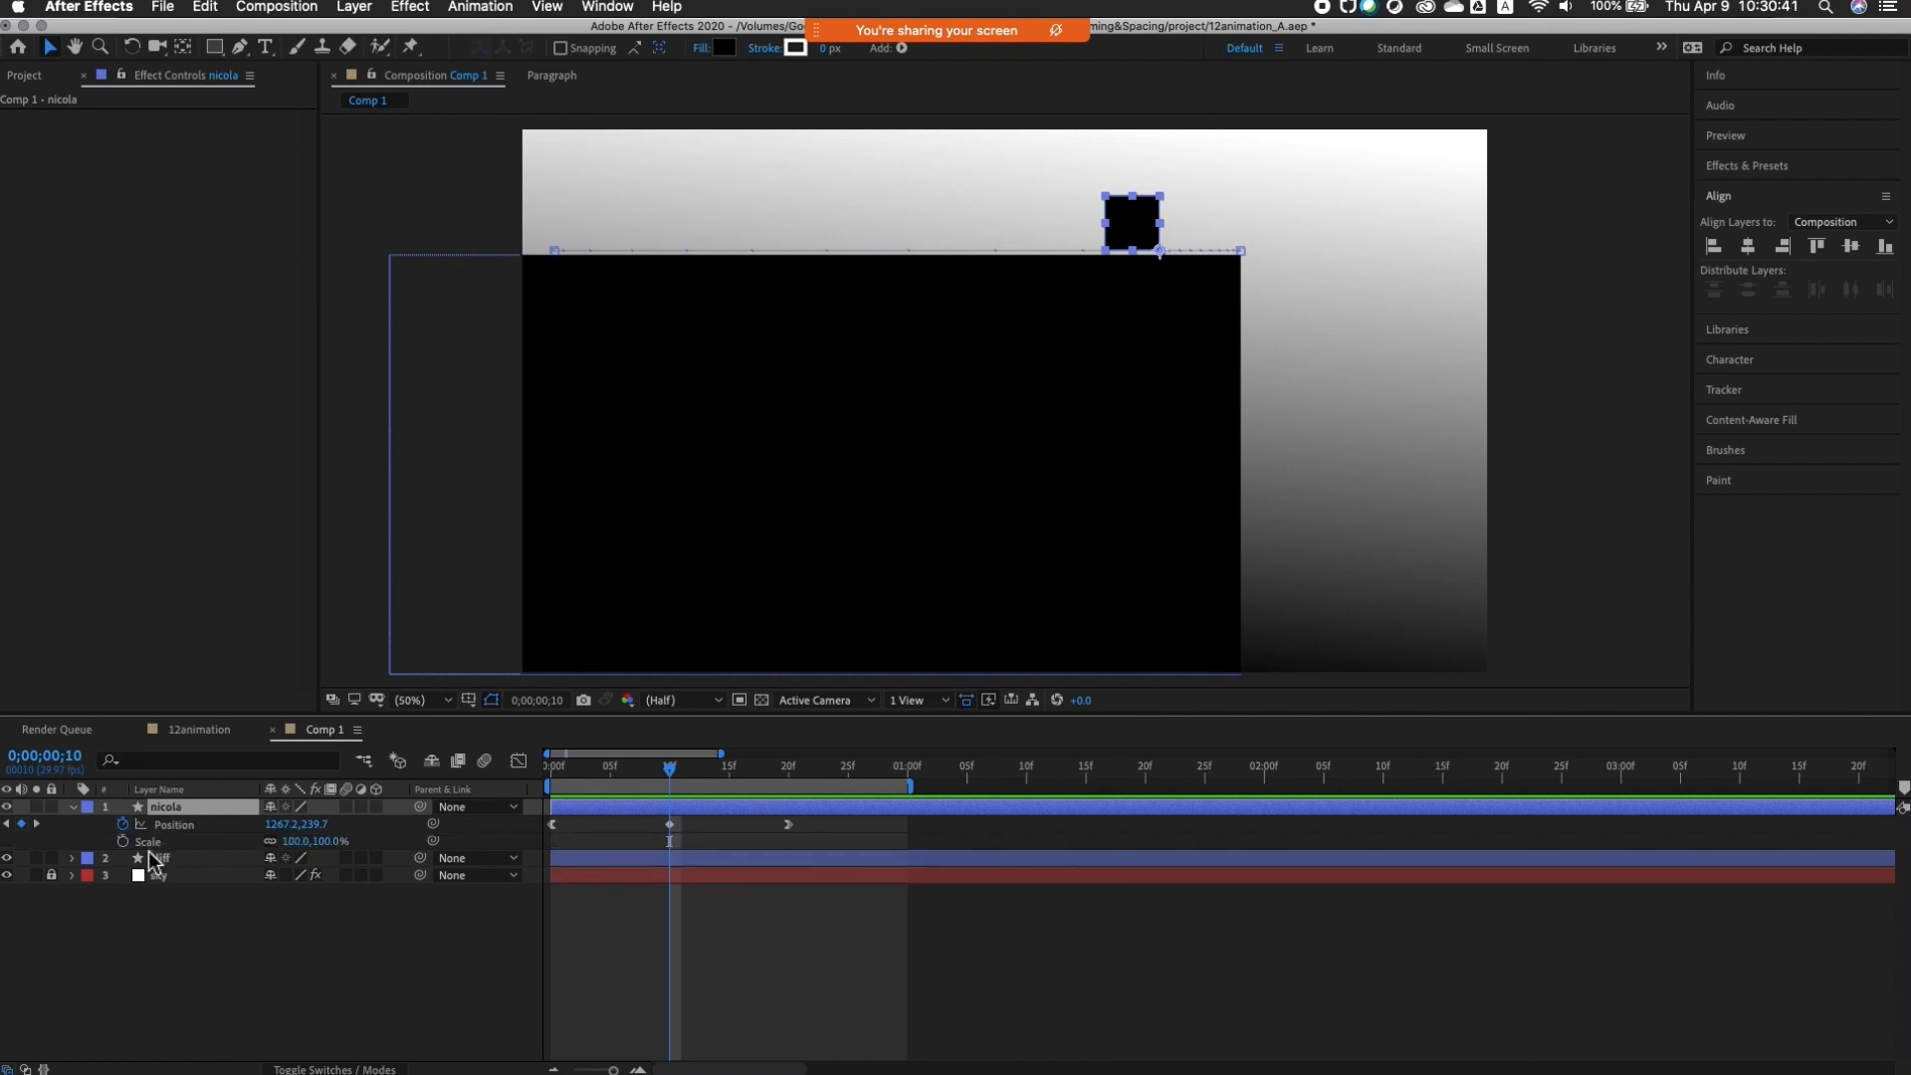
pyautogui.click(270, 843)
# Step: Stretch and flatten the nicola square at frame 10 by setting its Scale to 150% width and 60% height
pyautogui.moveTo(298, 851); pyautogui.dragTo(360, 847)
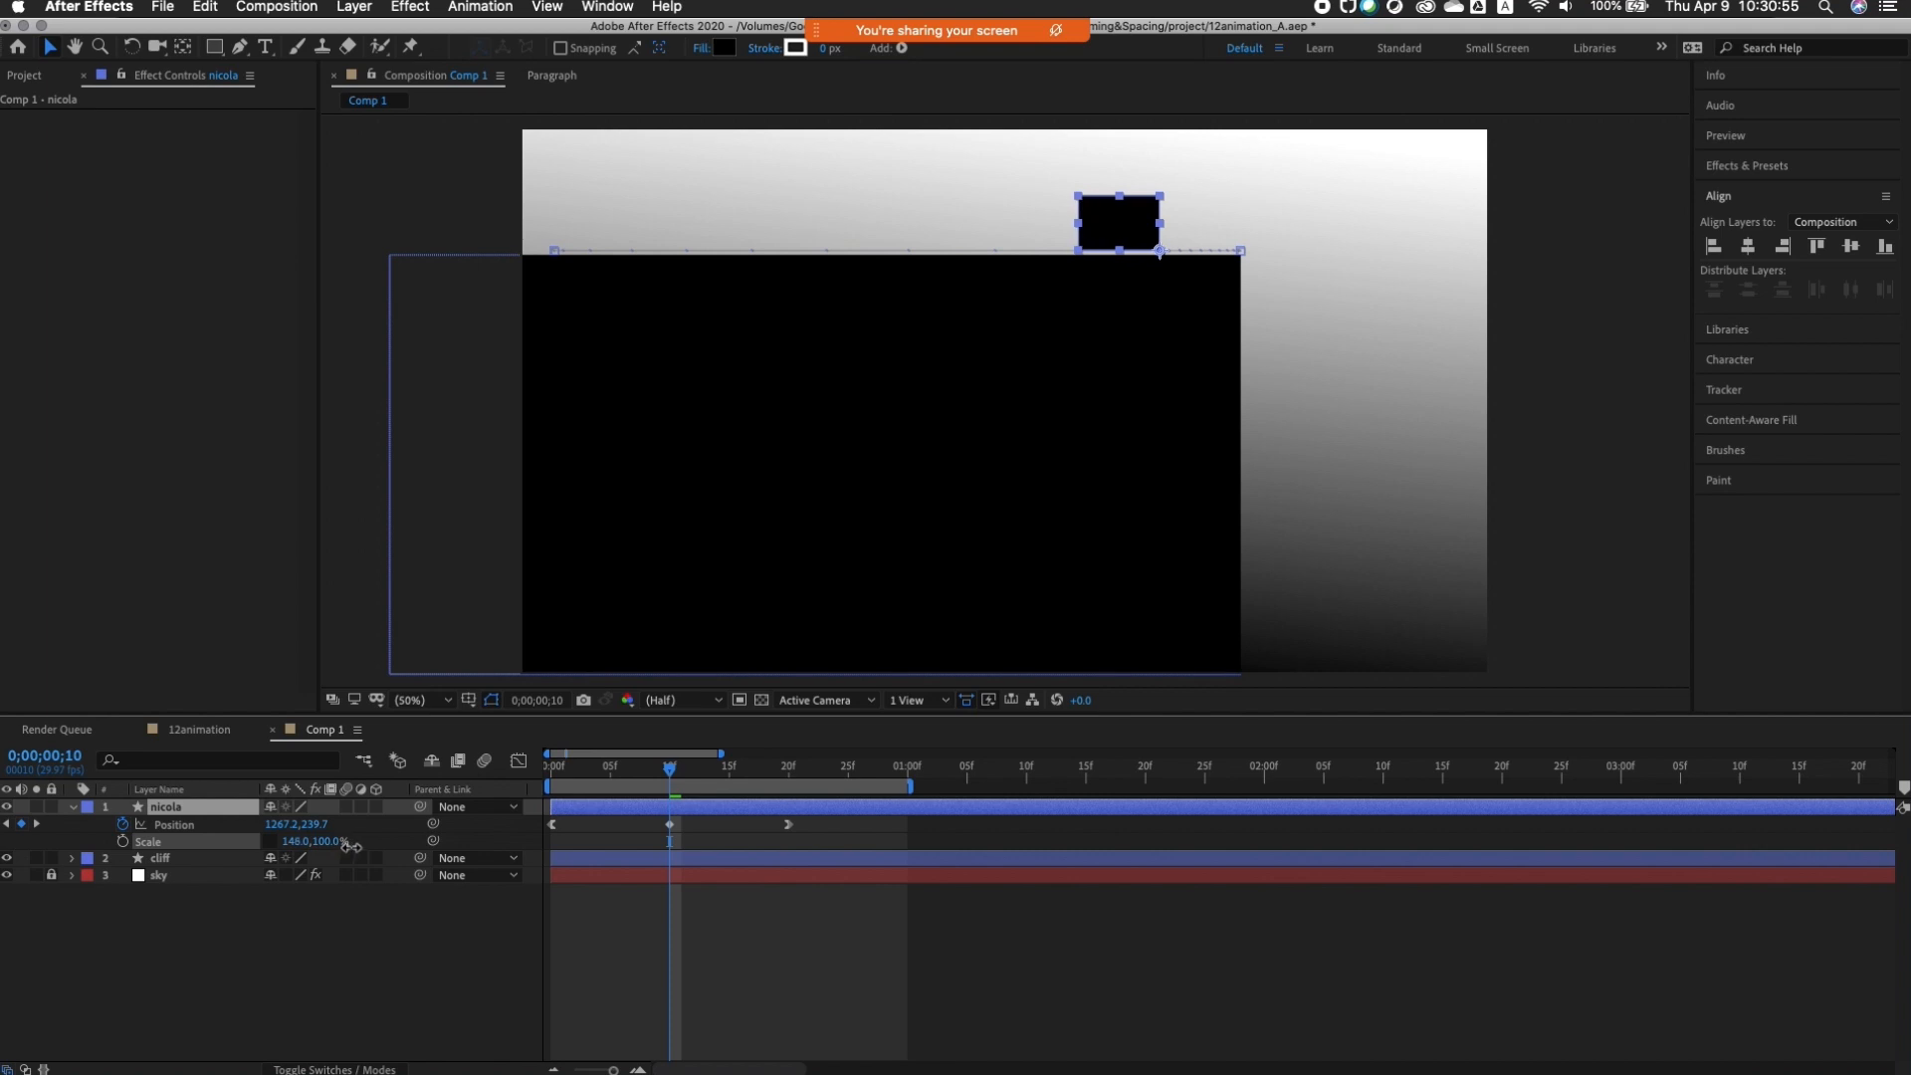
pyautogui.click(304, 842)
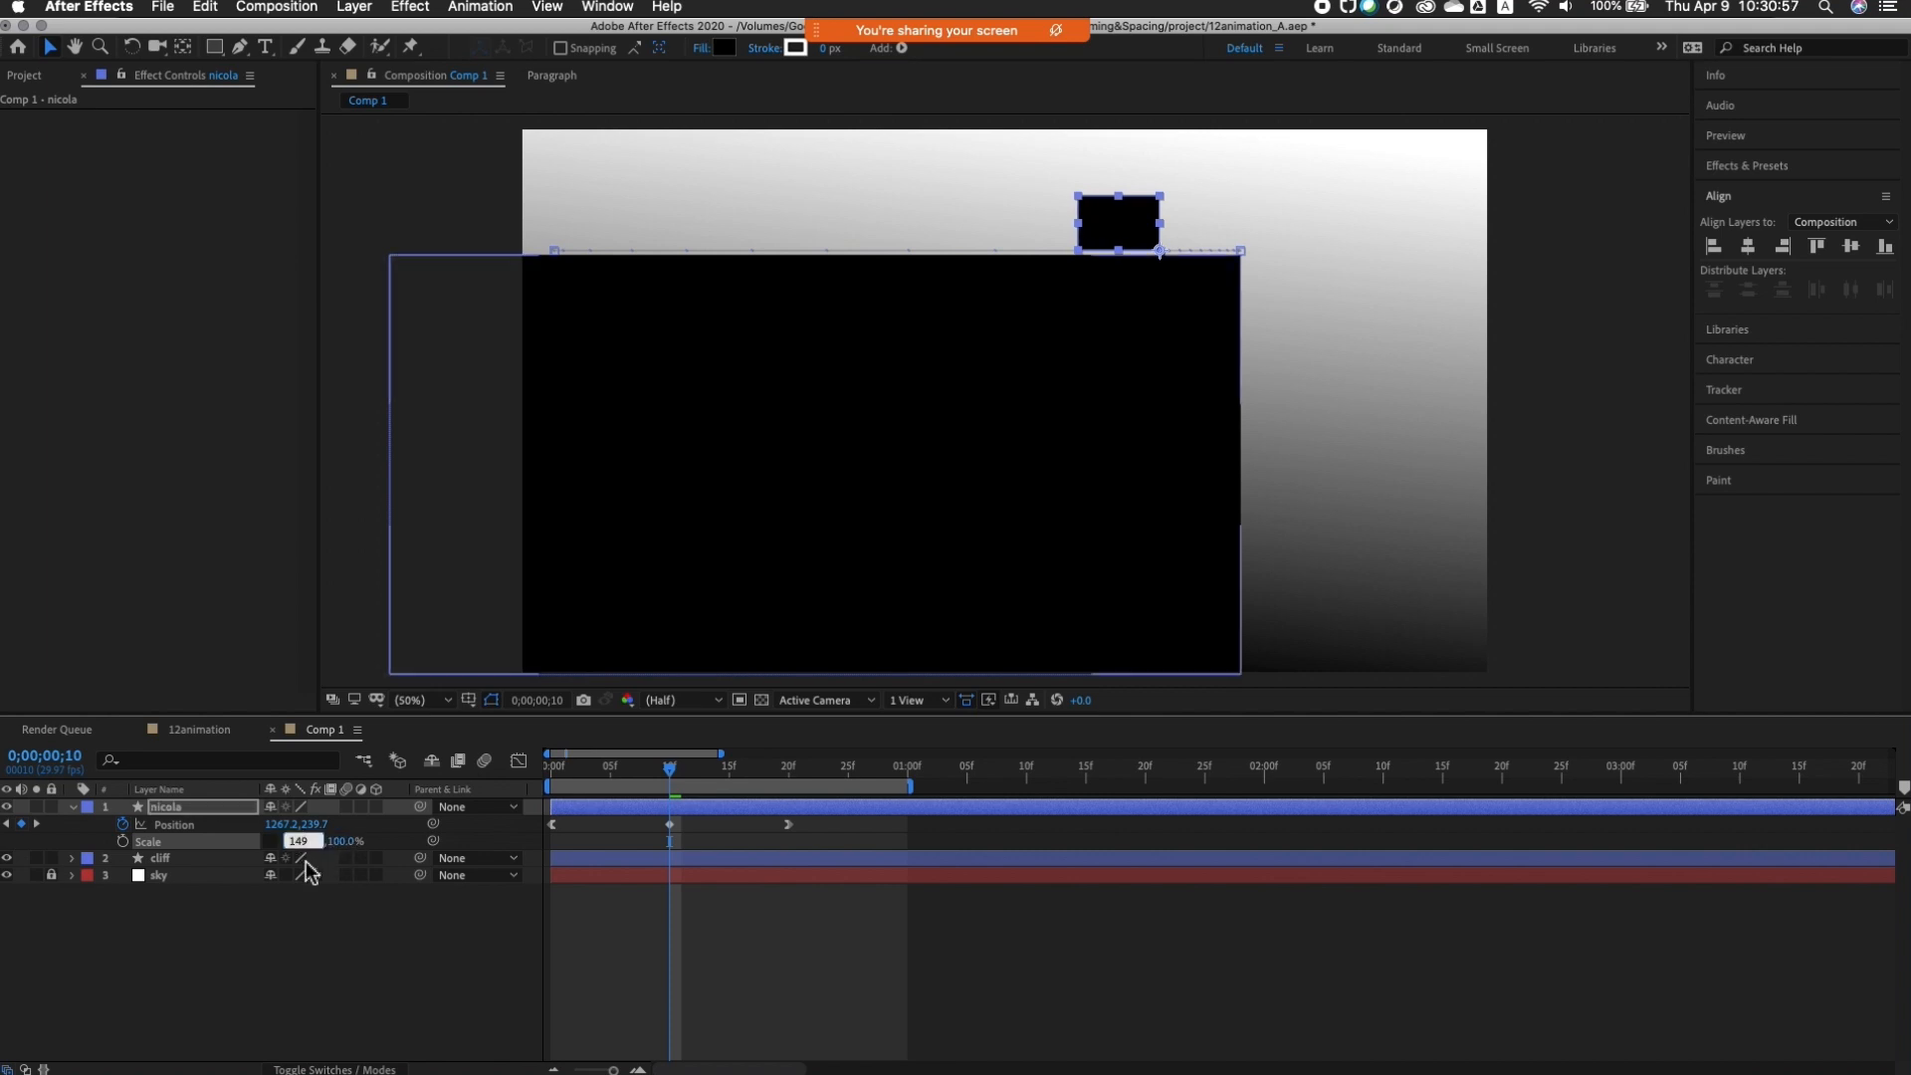
pyautogui.write('1')
pyautogui.press('Return')
pyautogui.click(328, 842)
pyautogui.write('6')
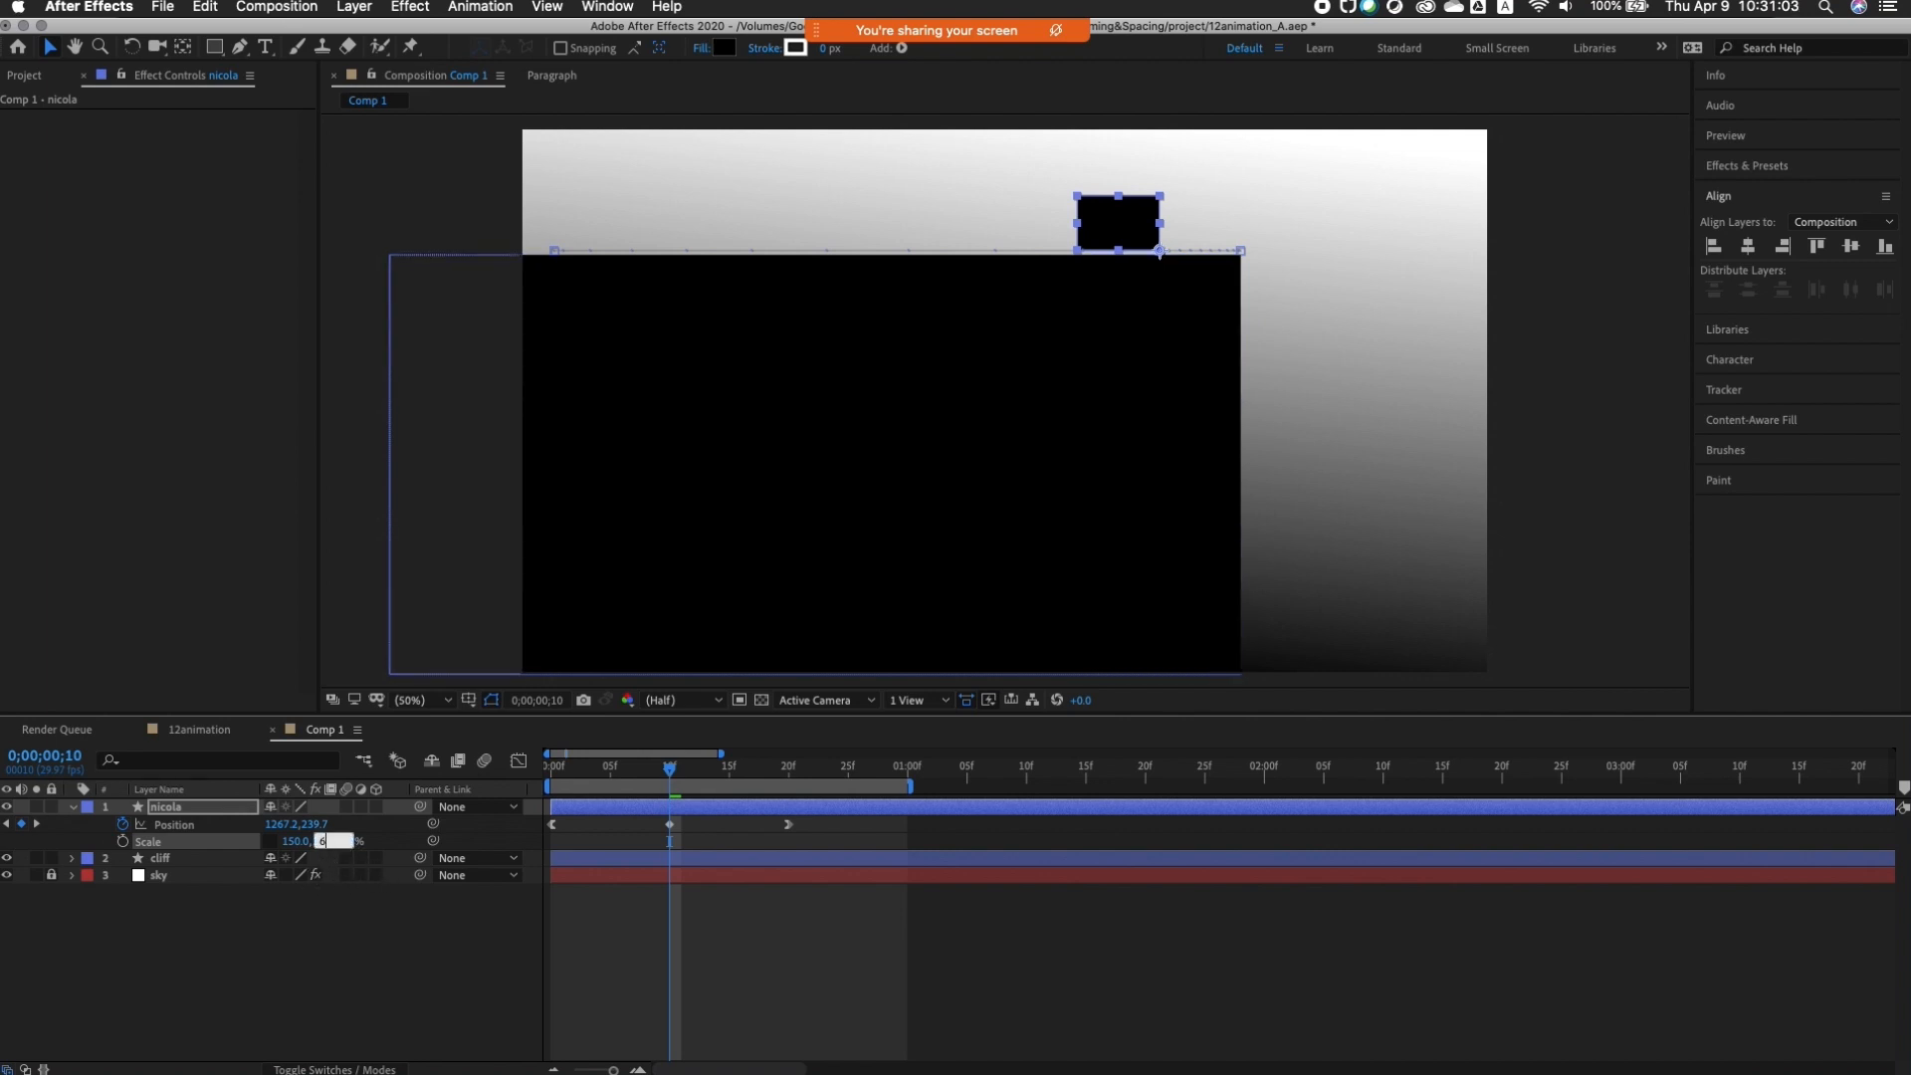
pyautogui.write('0')
pyautogui.press('Return')
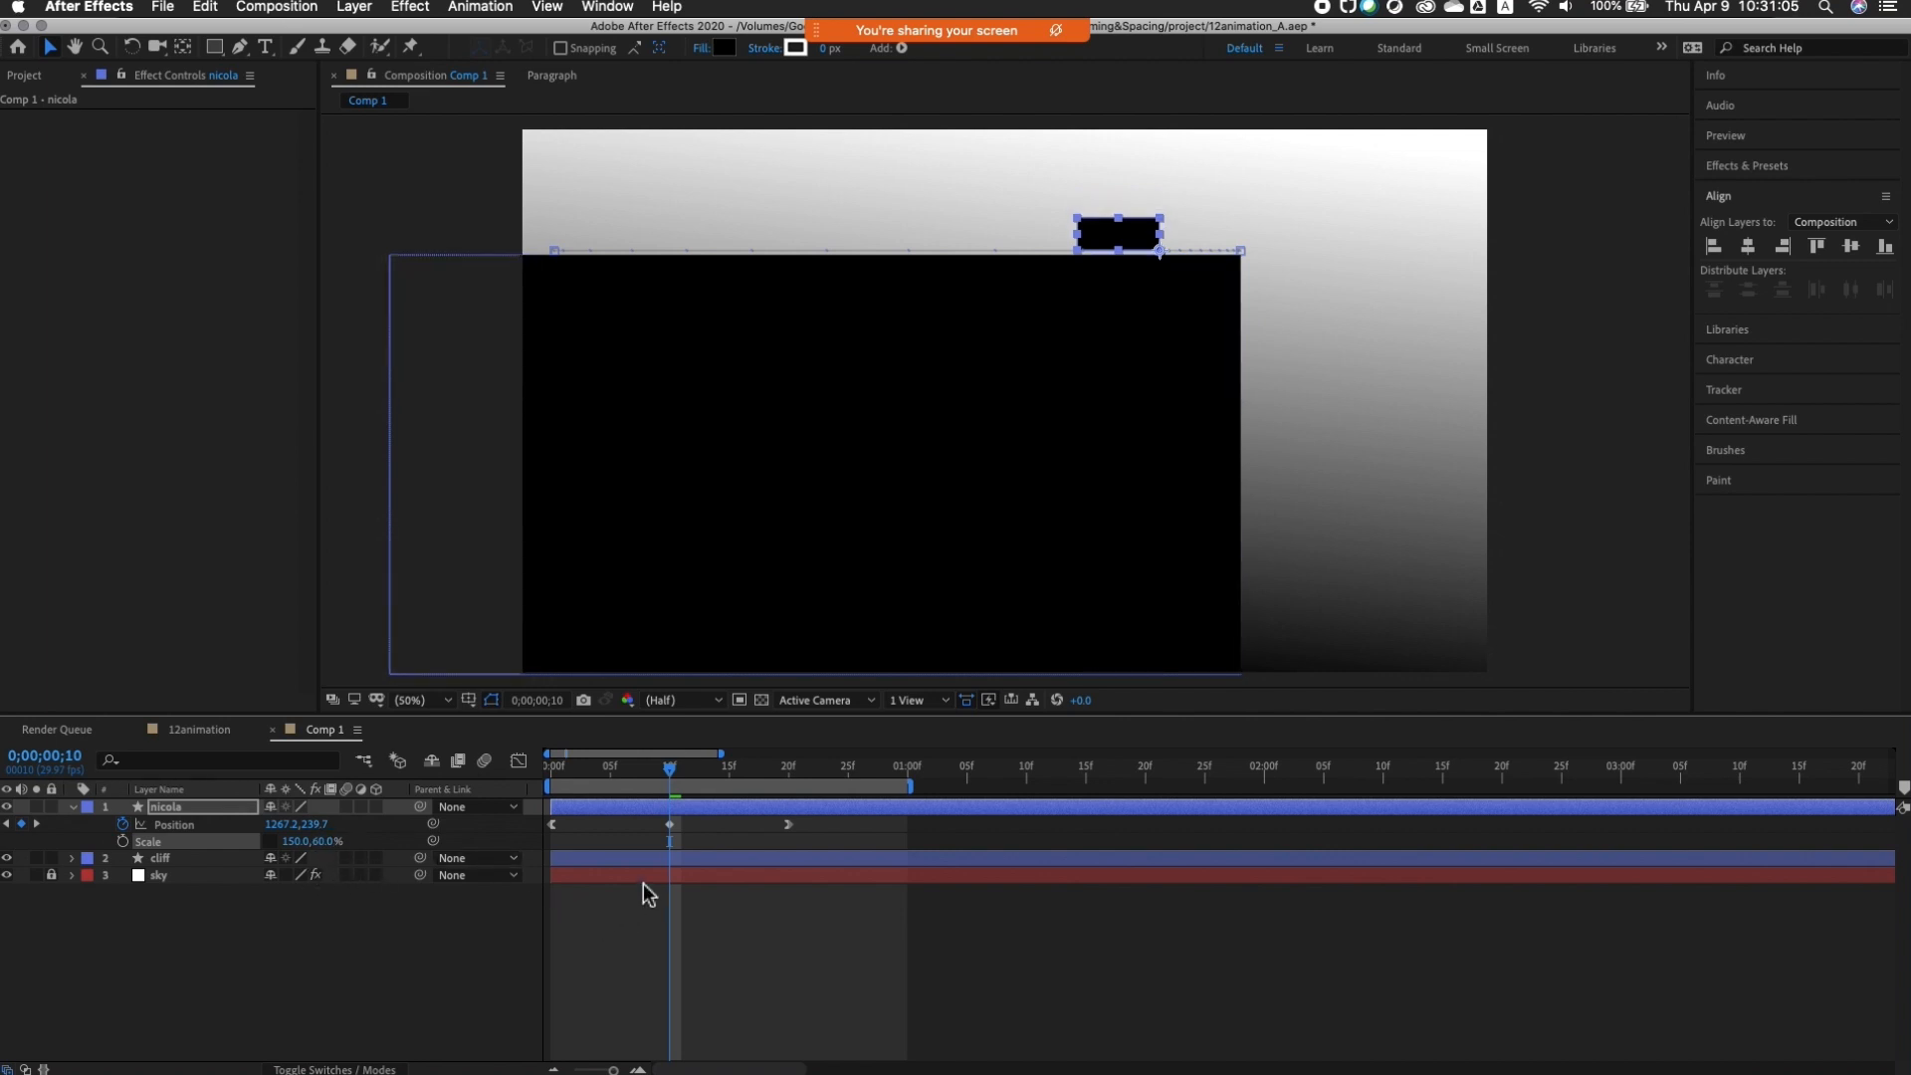
# Step: At the first frame, set nicola's Scale to 100% by 100% and start keyframing Scale
pyautogui.moveTo(669, 775)
pyautogui.mouseDown()
pyautogui.moveTo(615, 801)
pyautogui.moveTo(667, 807)
pyautogui.mouseUp()
pyautogui.moveTo(669, 806); pyautogui.dragTo(534, 823)
pyautogui.click(322, 842)
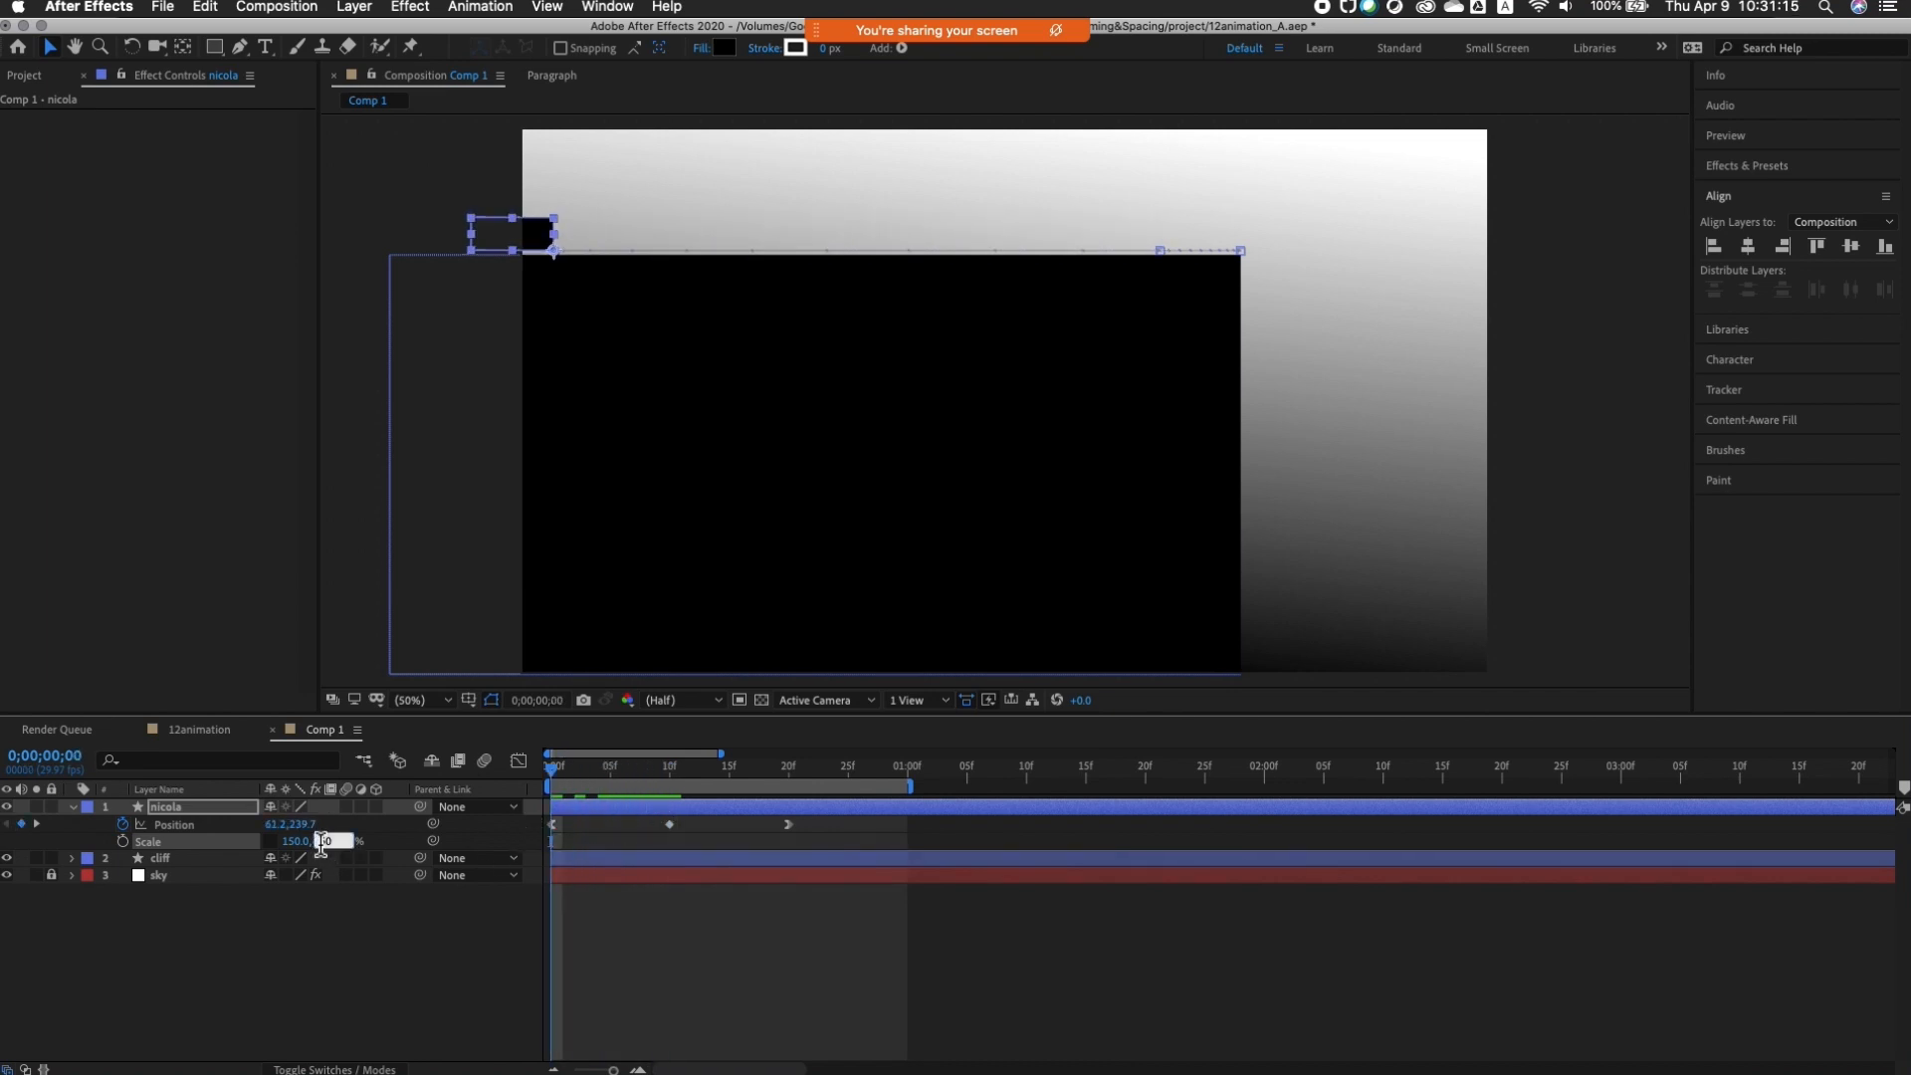
pyautogui.press('Return')
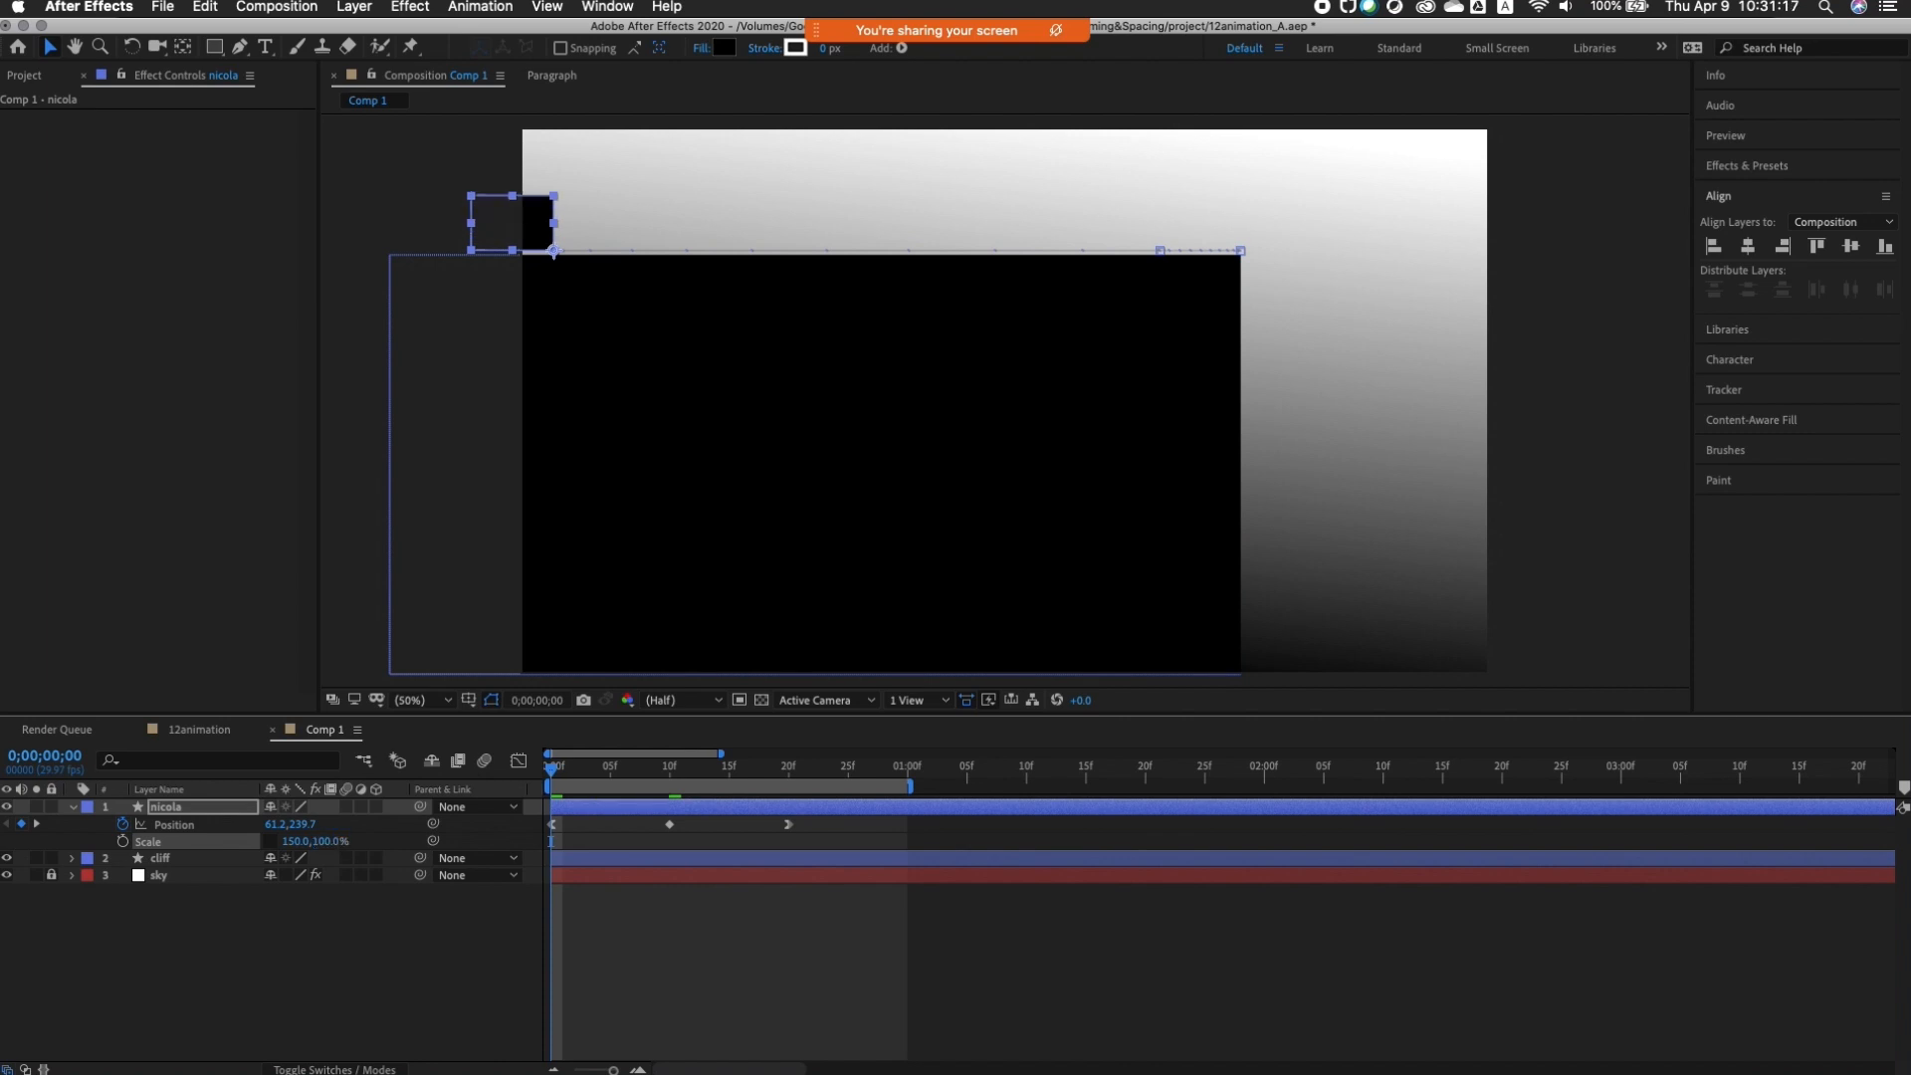
pyautogui.click(294, 842)
pyautogui.write('100')
pyautogui.press('Return')
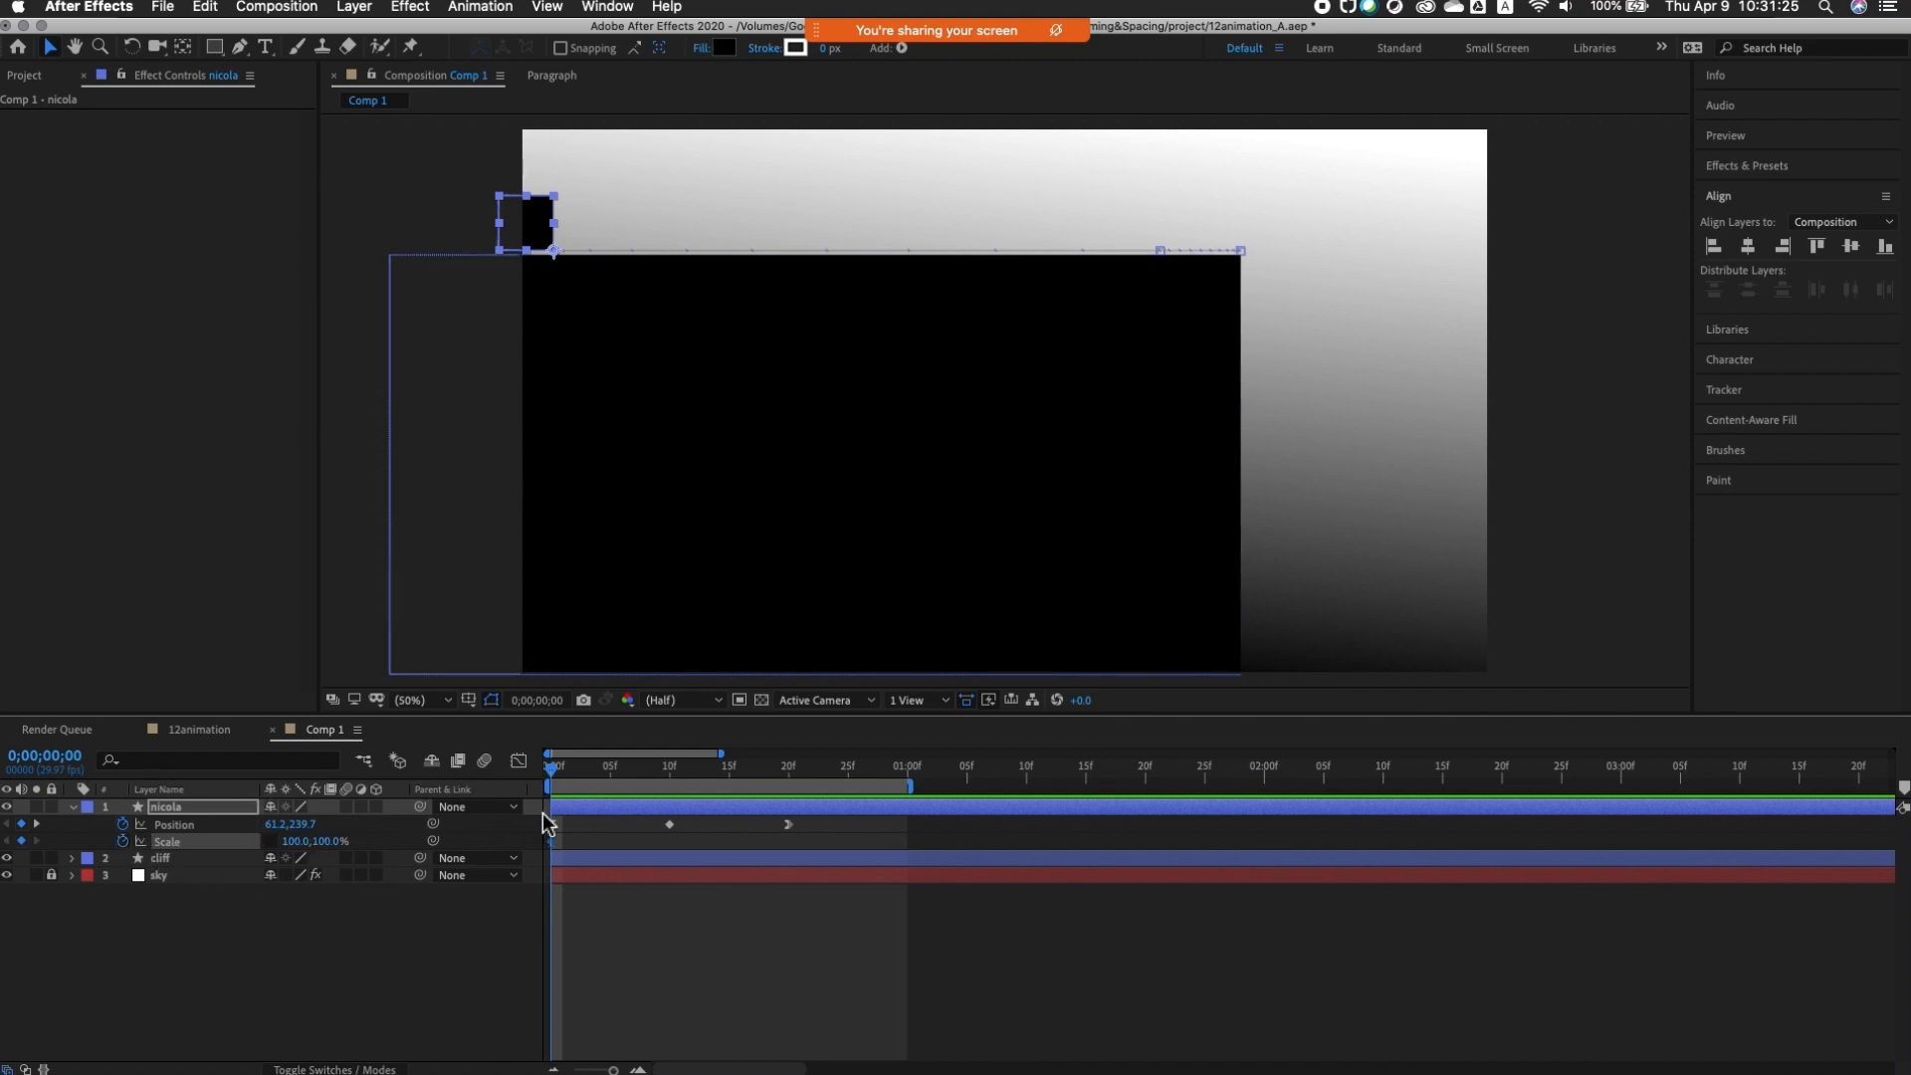
# Step: Add a Scale keyframe at frame 10 with 150% width and 50% height
pyautogui.moveTo(565, 775); pyautogui.dragTo(671, 789)
pyautogui.click(296, 841)
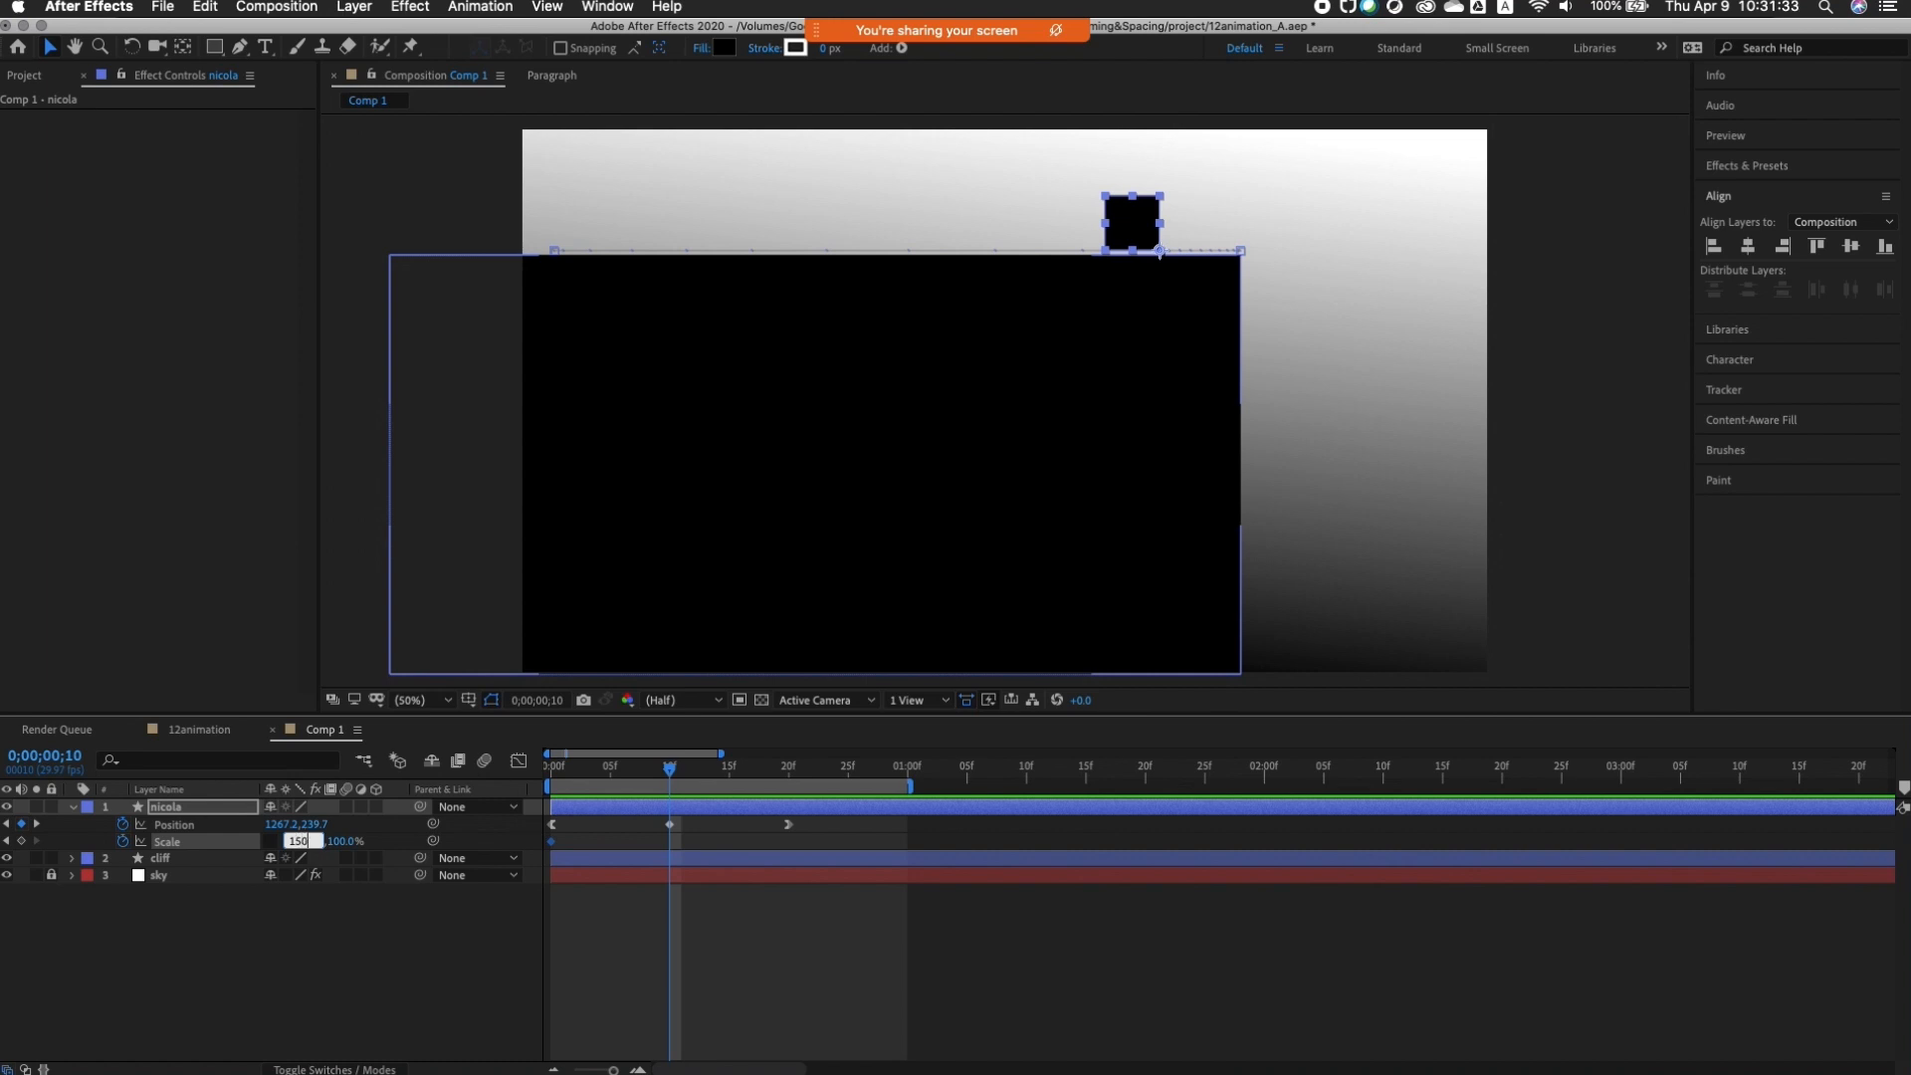
pyautogui.press('Return')
pyautogui.click(326, 841)
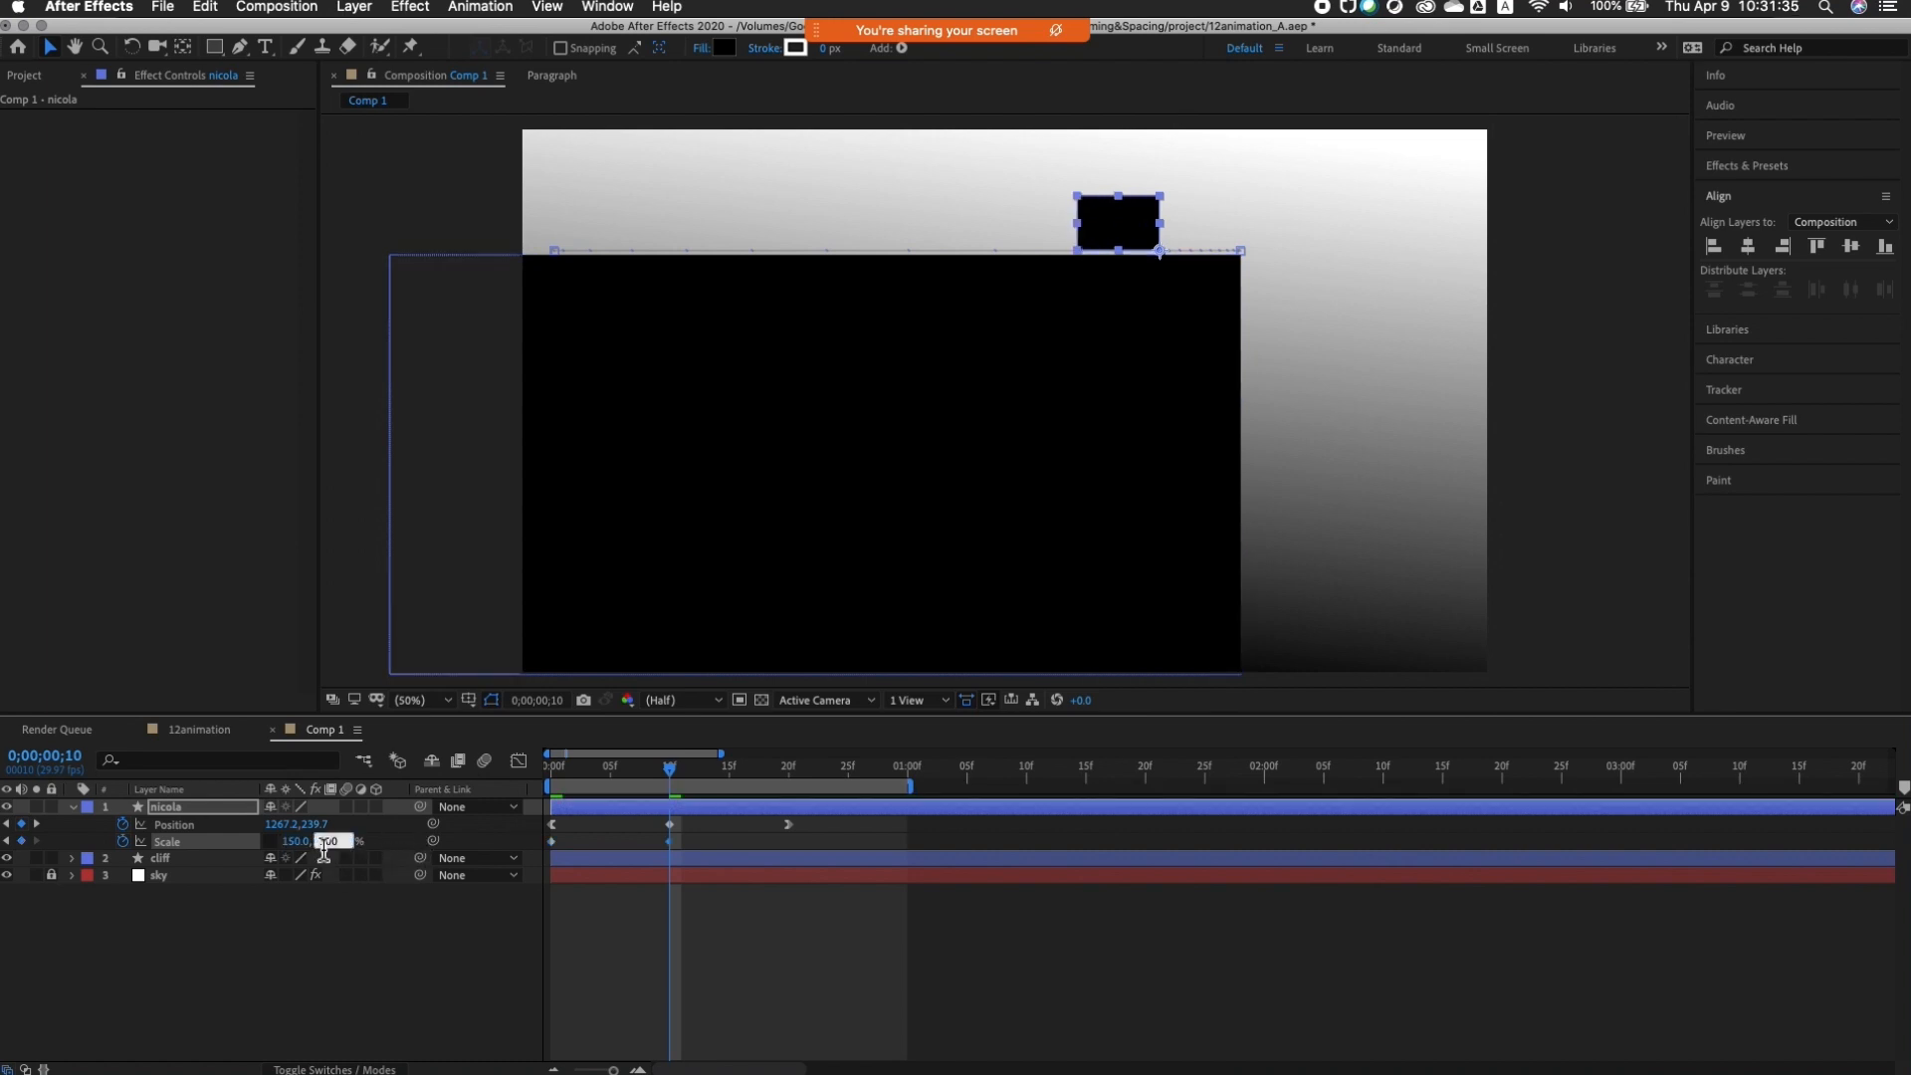
pyautogui.write('50')
pyautogui.press('Return')
pyautogui.moveTo(632, 773); pyautogui.dragTo(673, 814)
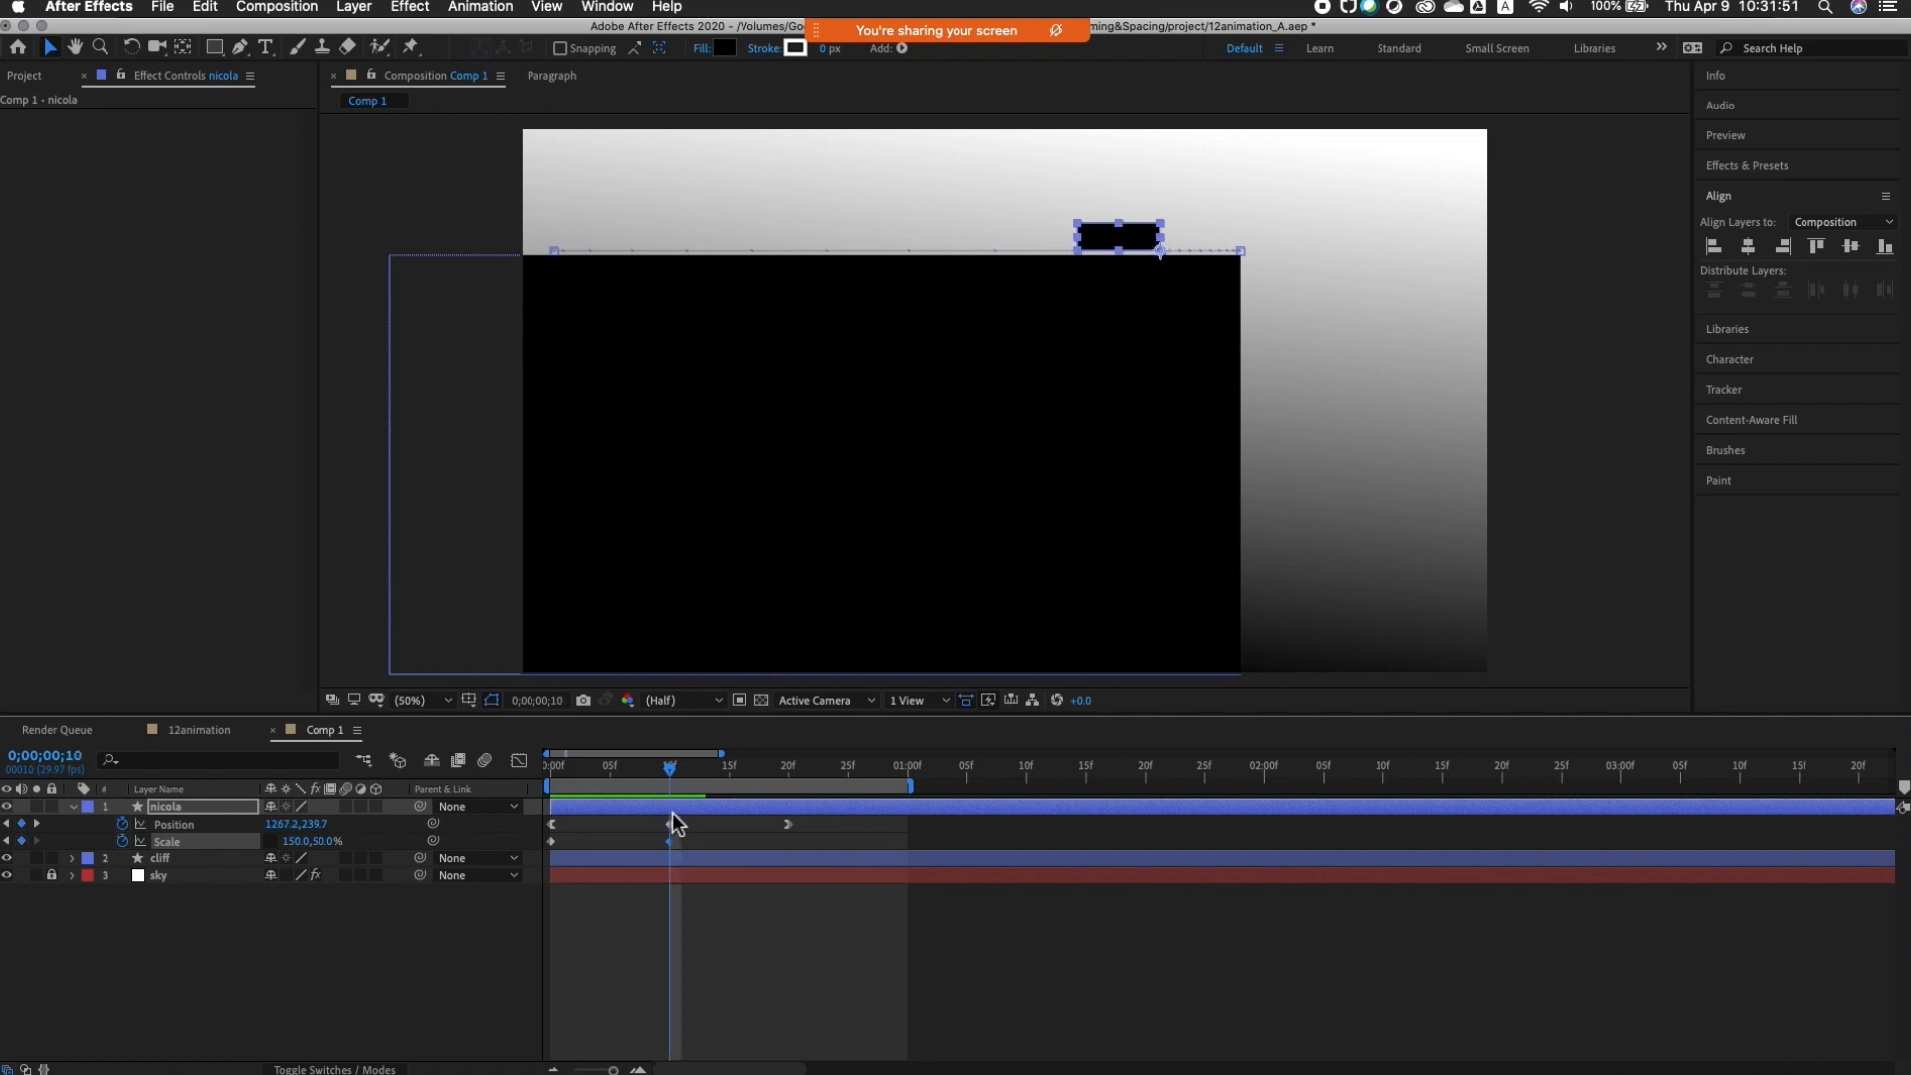
# Step: Add a Scale keyframe at frame 20 with 120% width and 80% height
pyautogui.moveTo(674, 818); pyautogui.dragTo(787, 852)
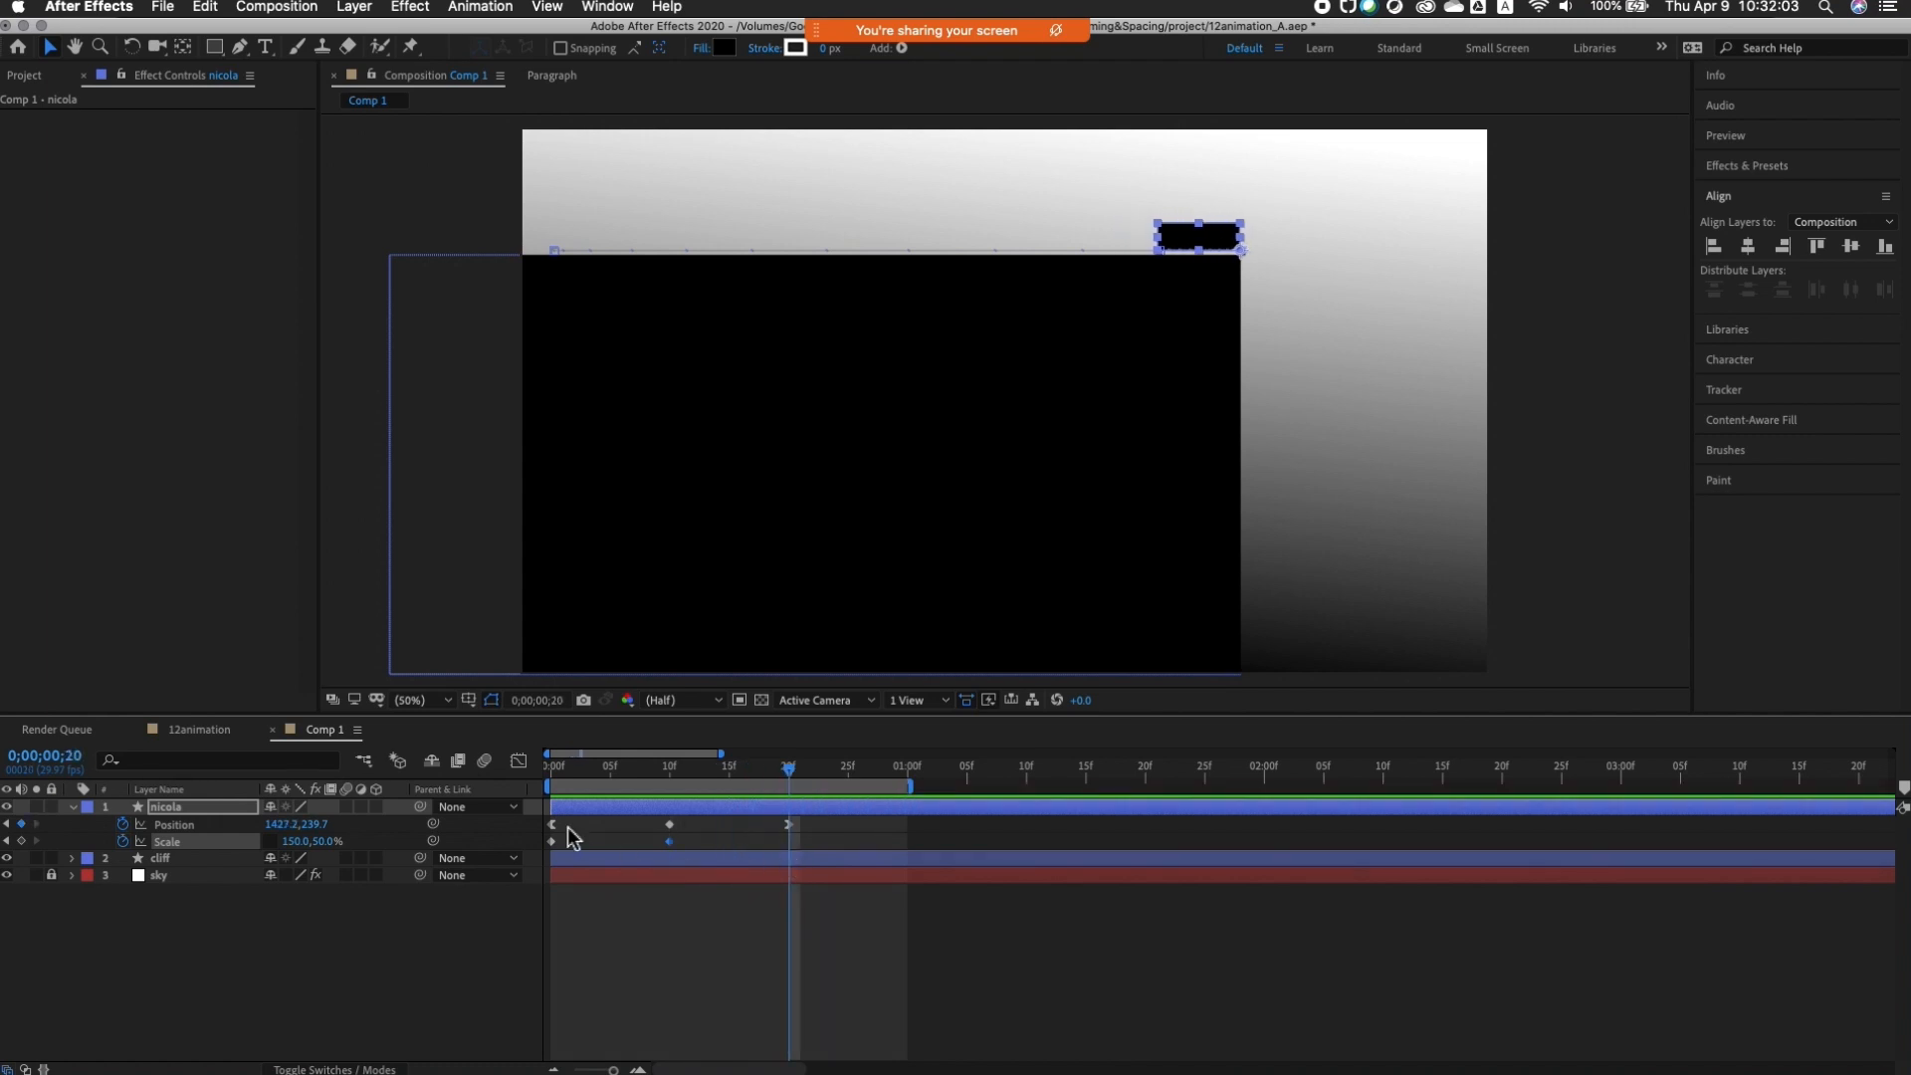
pyautogui.click(297, 841)
pyautogui.write('120')
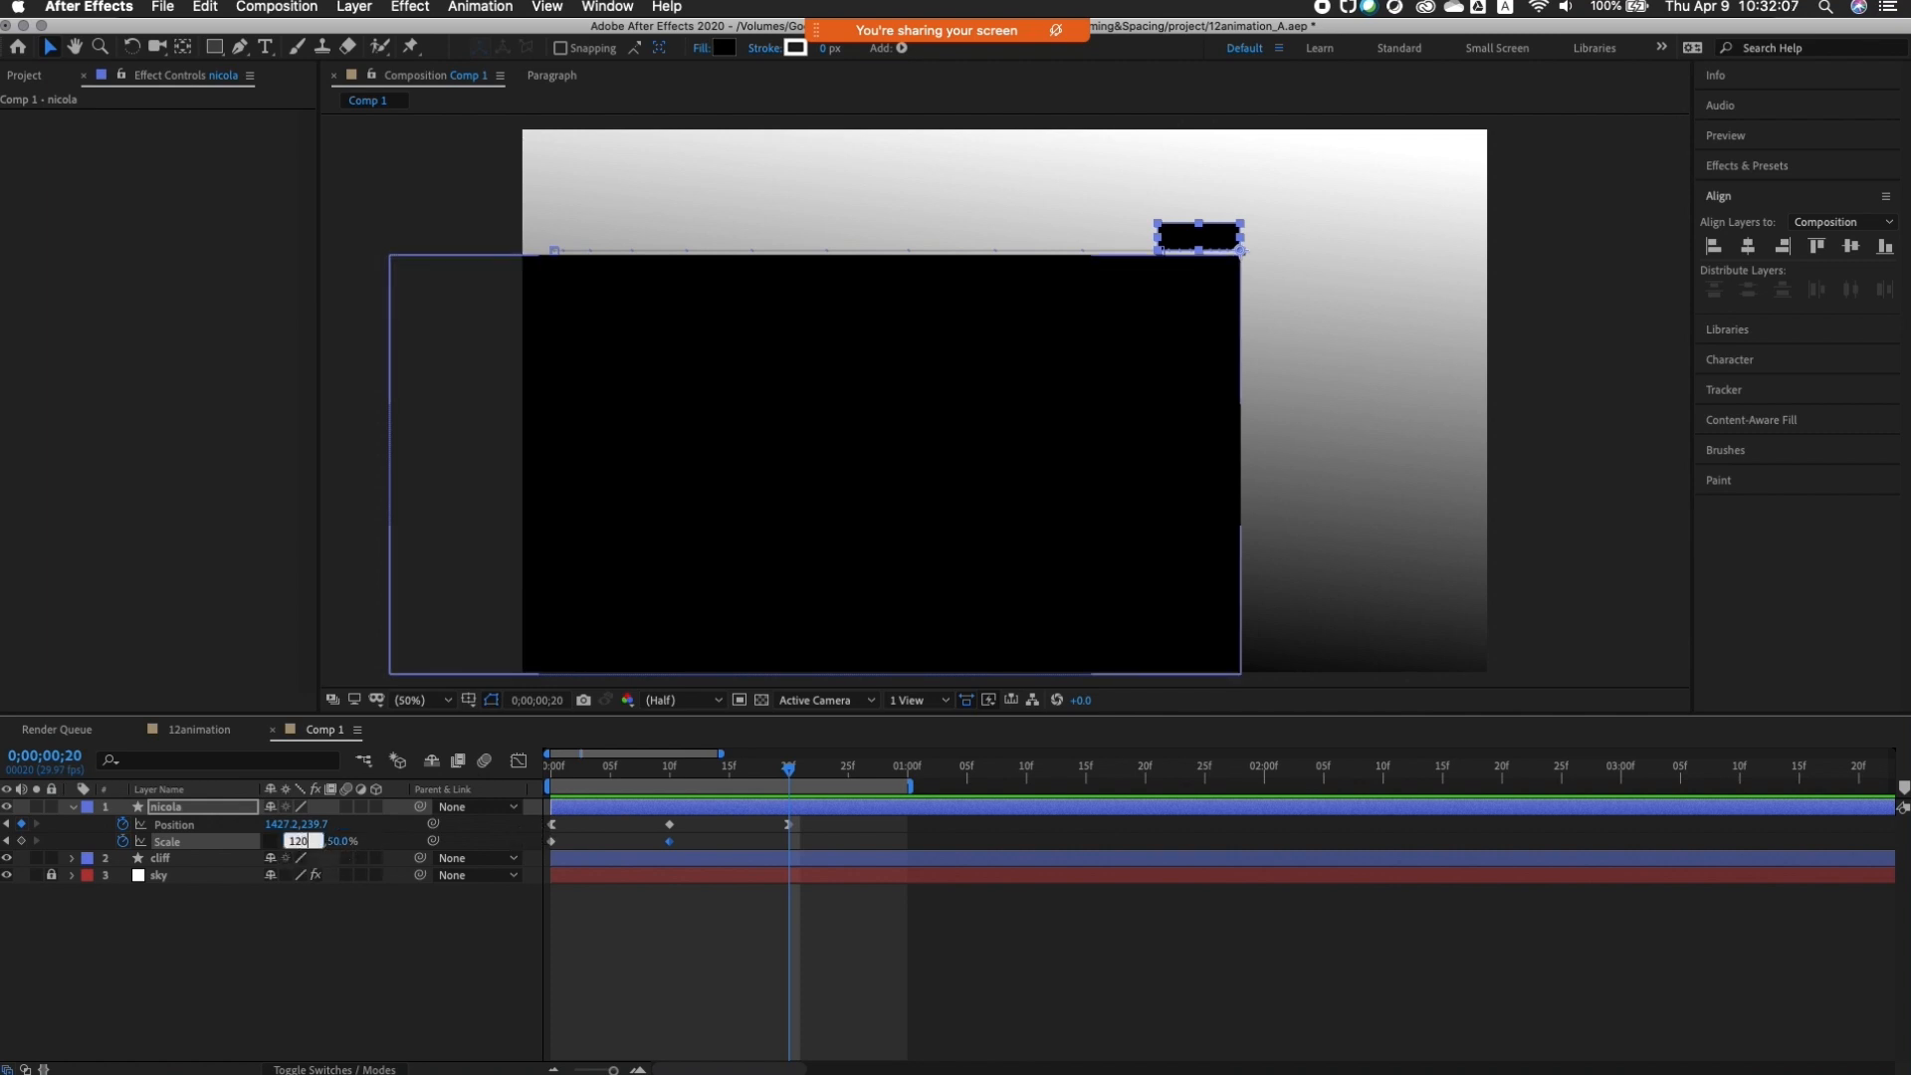
pyautogui.press('Return')
pyautogui.click(333, 842)
pyautogui.write('80')
pyautogui.press('Return')
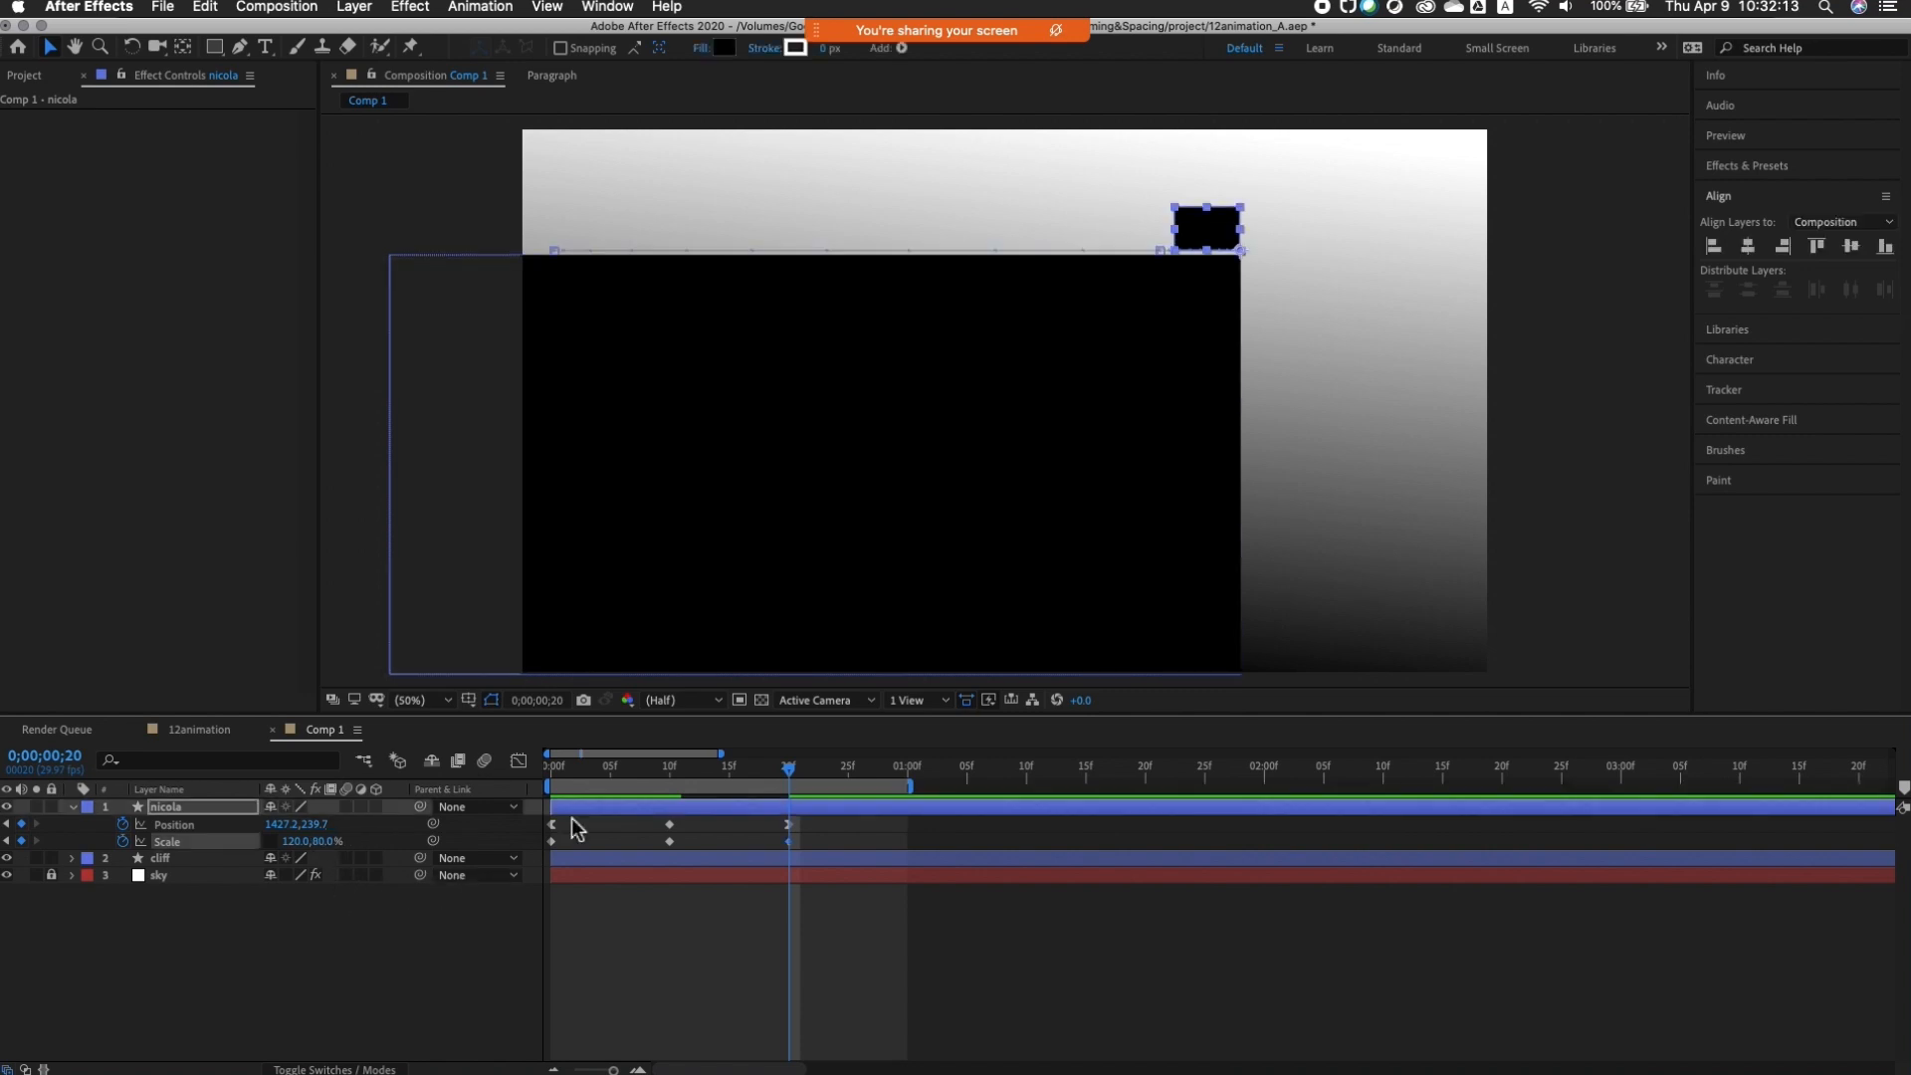
# Step: Add a Scale keyframe at frame 23 with 50% width and 140% height, and scrub through the stretch
pyautogui.moveTo(789, 770); pyautogui.dragTo(824, 793)
pyautogui.moveTo(304, 841); pyautogui.dragTo(240, 846)
pyautogui.click(295, 842)
pyautogui.write('50')
pyautogui.press('Tab')
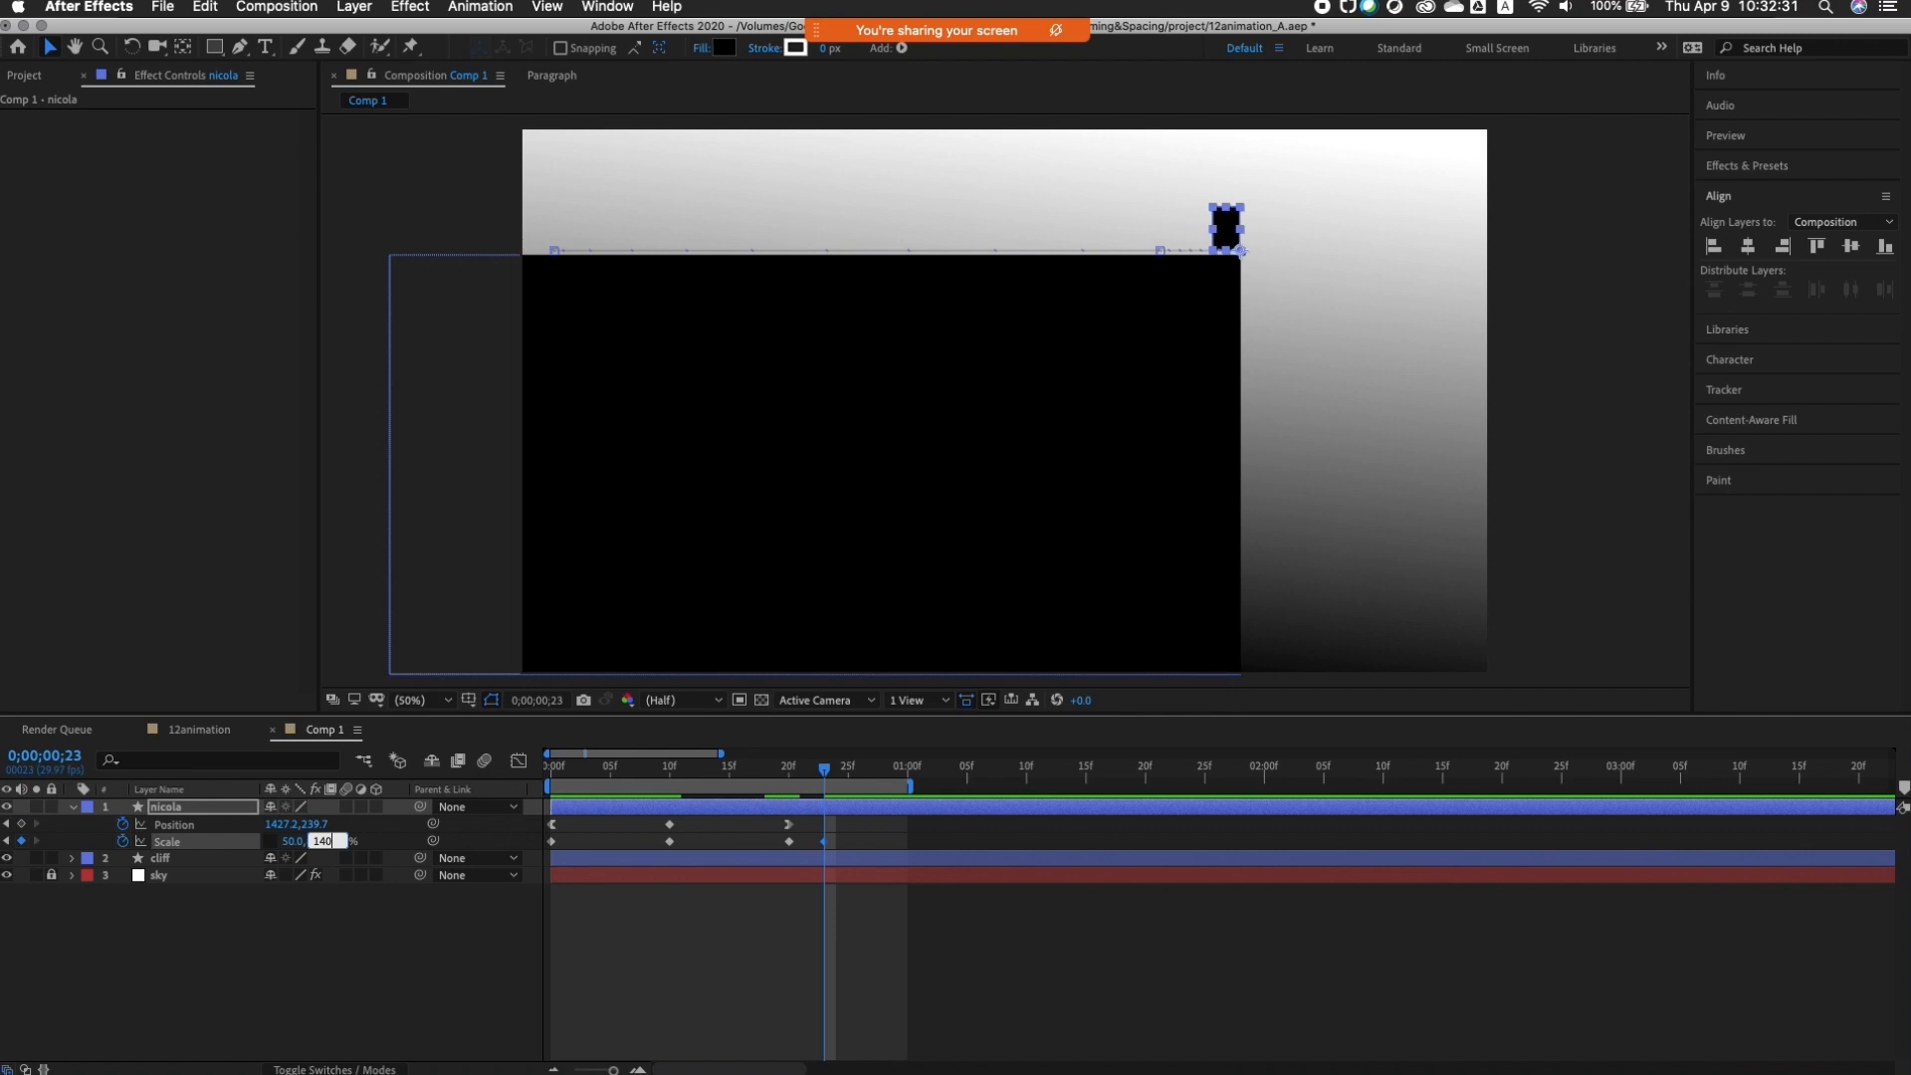
pyautogui.write('140')
pyautogui.press('Return')
pyautogui.moveTo(787, 774); pyautogui.dragTo(820, 824)
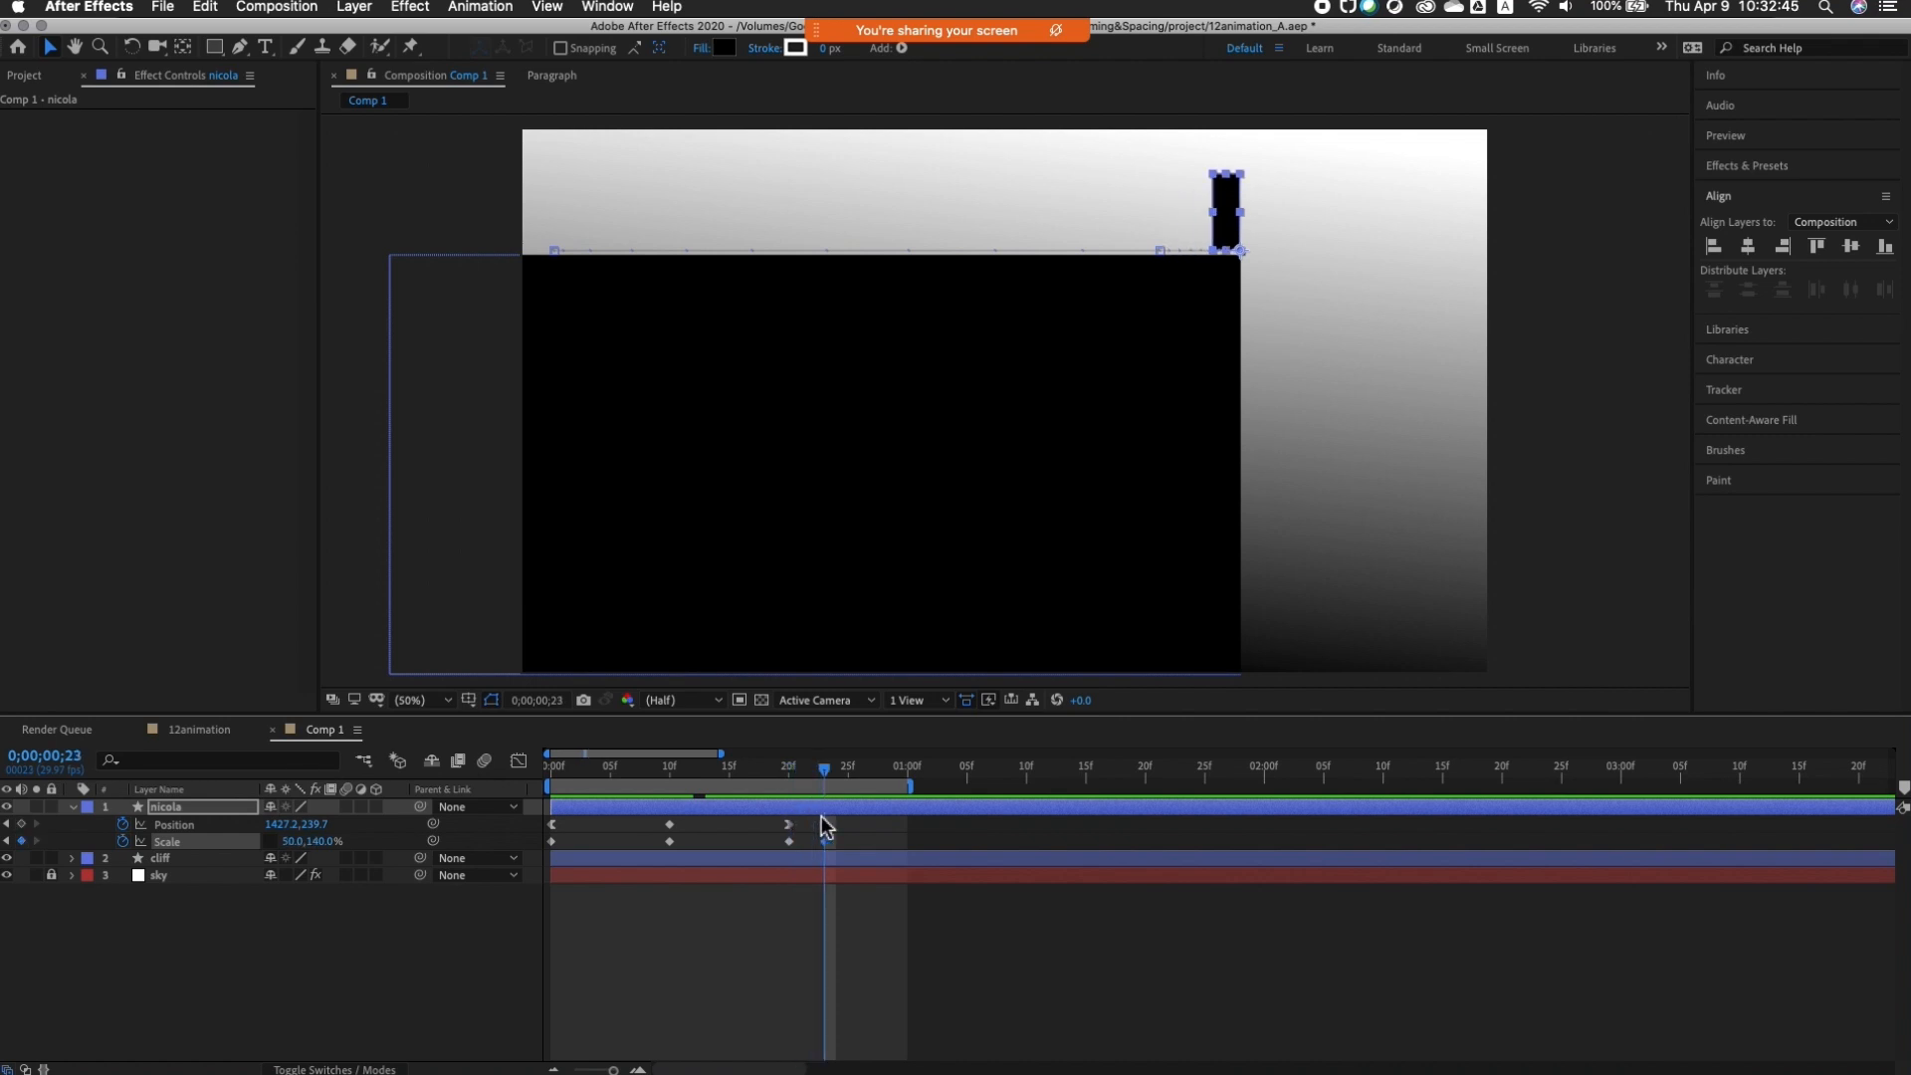
pyautogui.moveTo(825, 827)
pyautogui.mouseDown()
pyautogui.moveTo(780, 833)
pyautogui.moveTo(823, 827)
pyautogui.mouseUp()
# Step: Add a Scale keyframe at frame 28 that restores the square to 100% width and height
pyautogui.moveTo(827, 837); pyautogui.dragTo(886, 839)
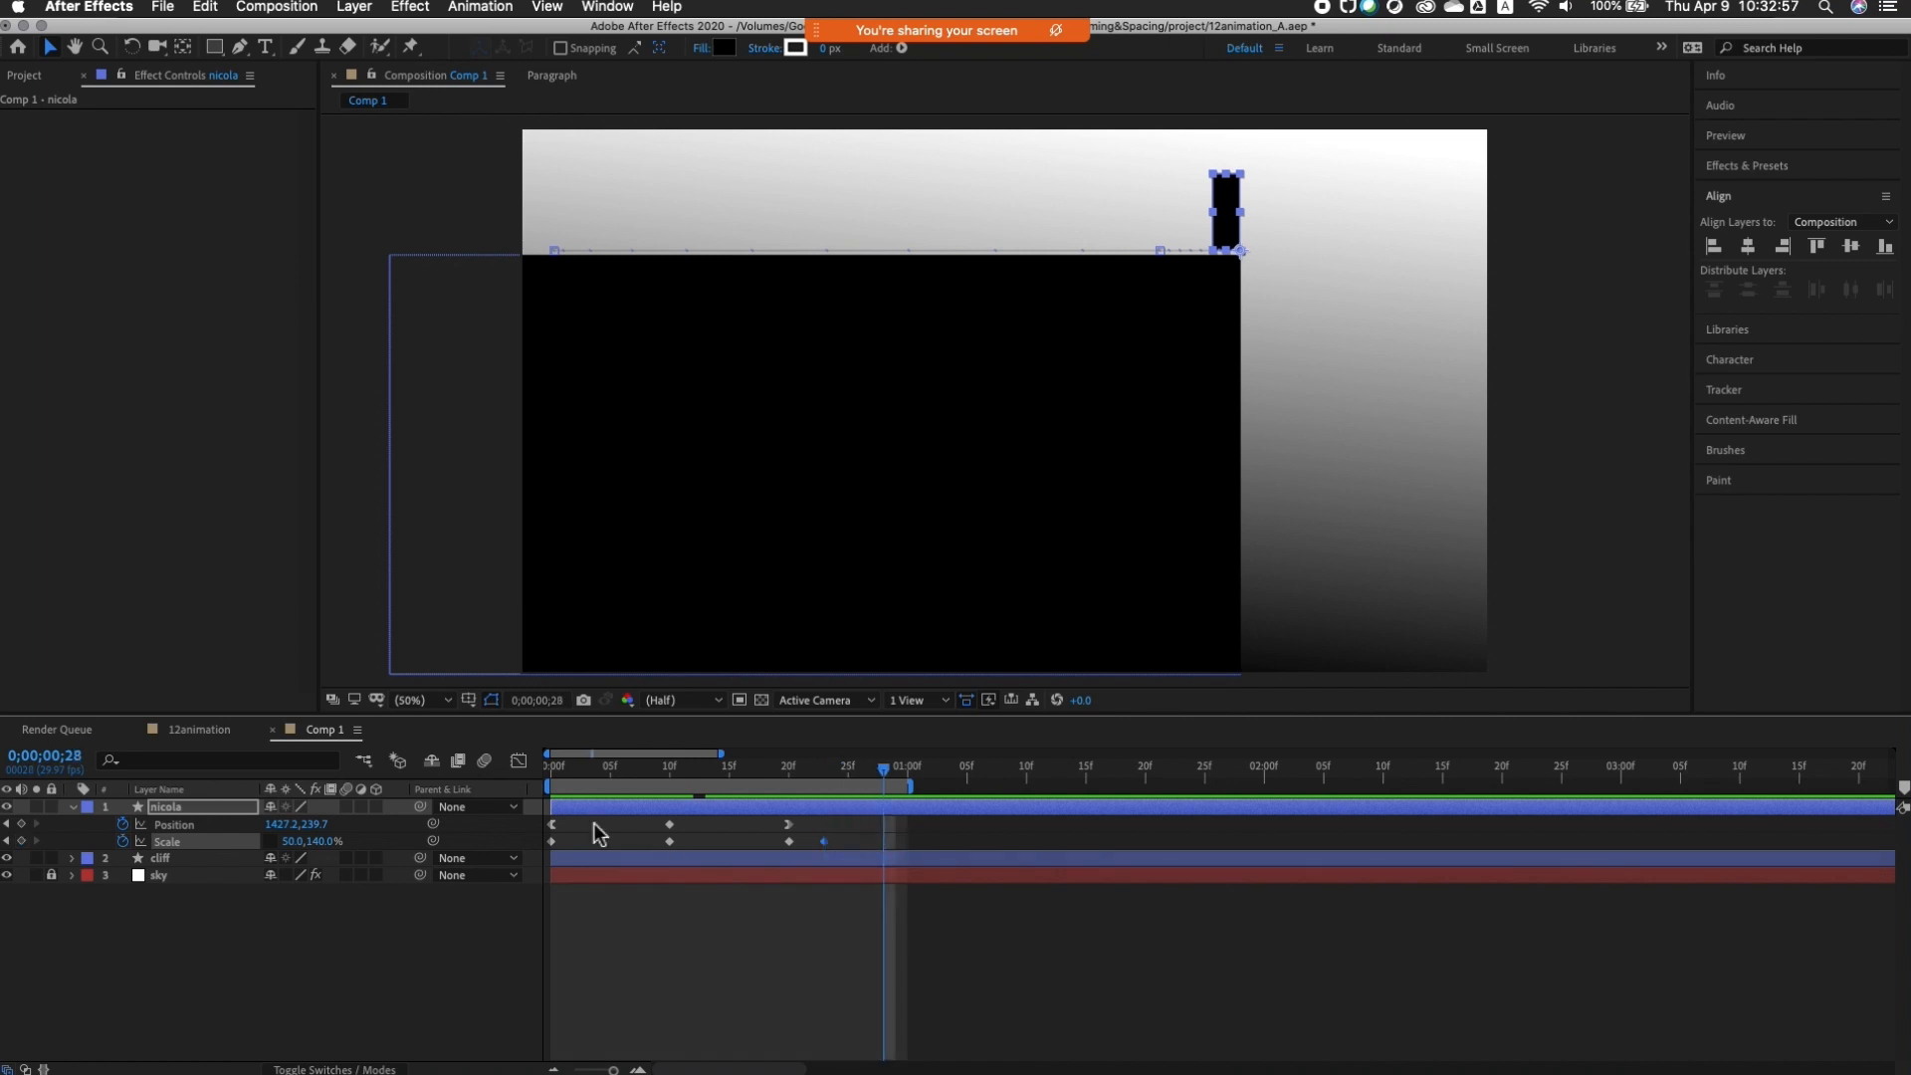
pyautogui.click(294, 843)
pyautogui.write('10')
pyautogui.press('Return')
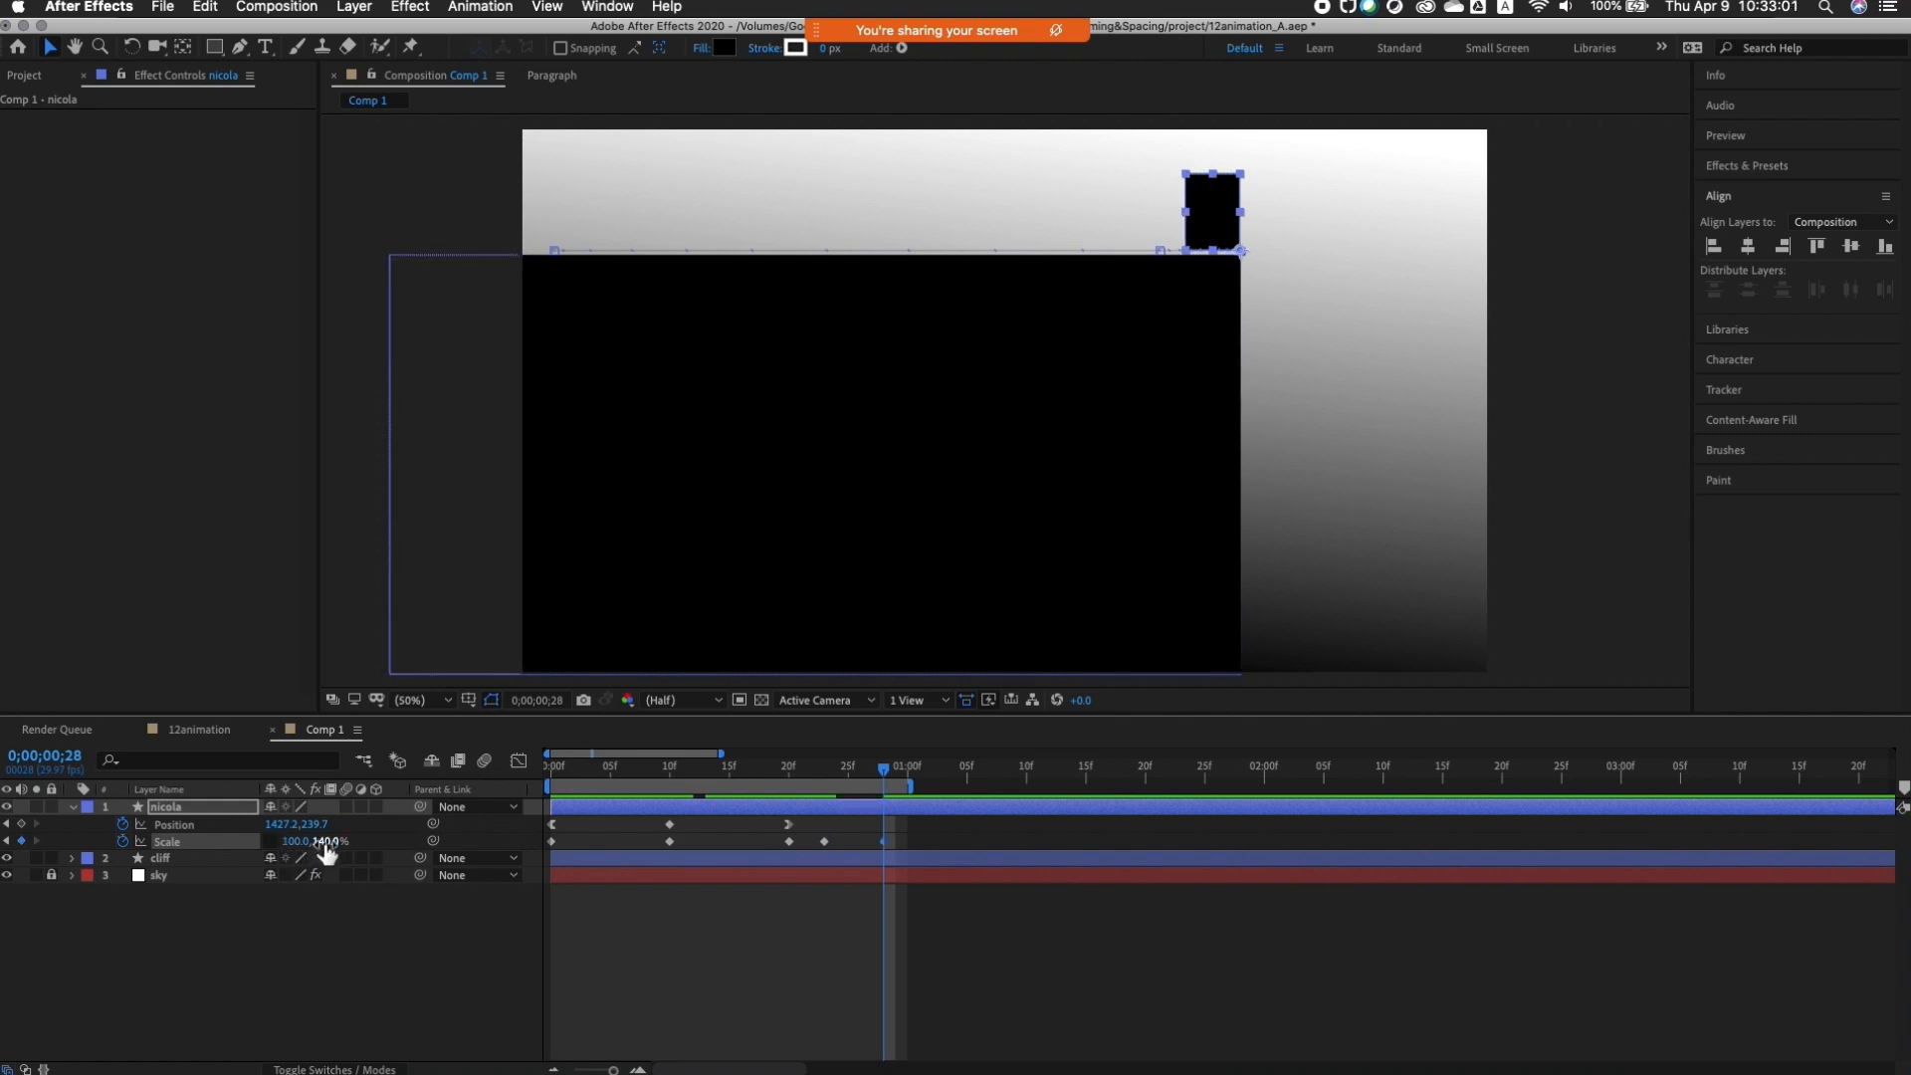
pyautogui.write('100')
pyautogui.press('Return')
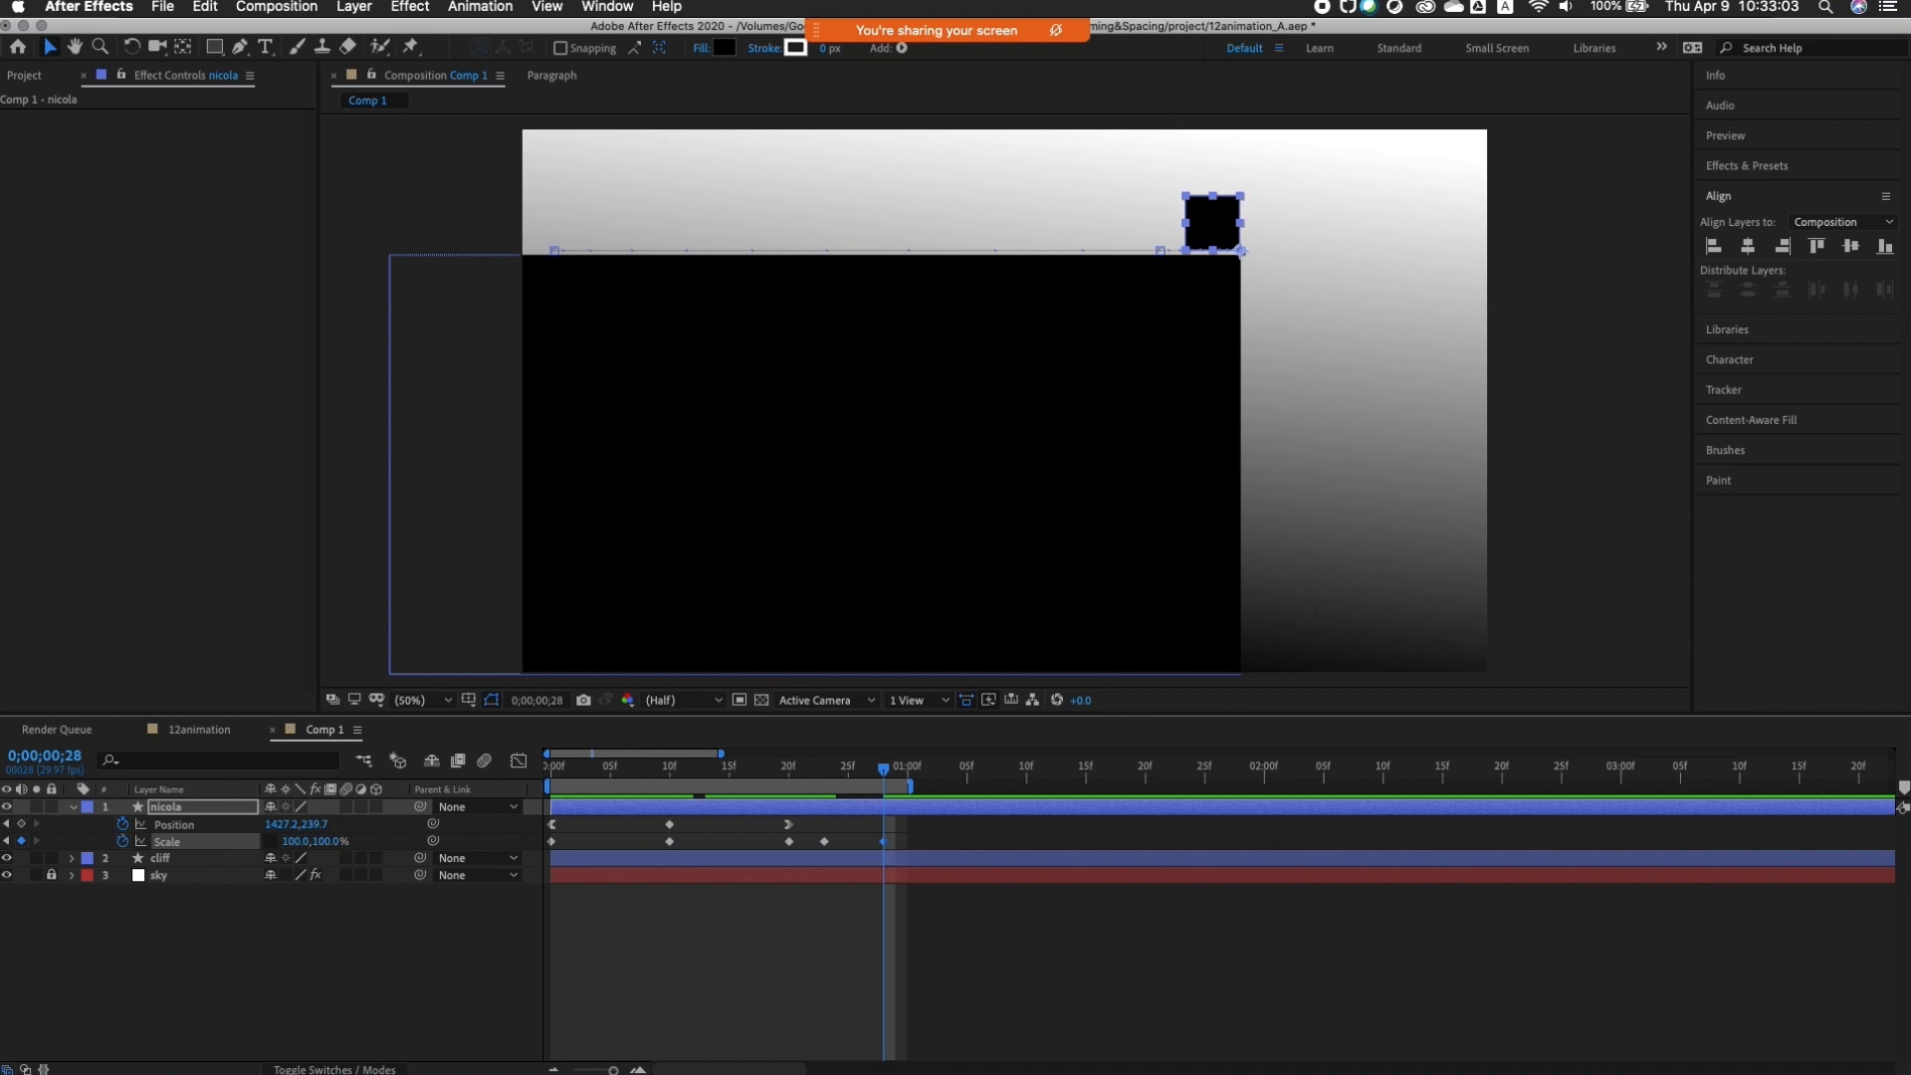
# Step: Scrub through the last Scale keyframes and preview the squash and stretch from the first frame
pyautogui.moveTo(765, 774); pyautogui.dragTo(786, 851)
pyautogui.moveTo(808, 854); pyautogui.dragTo(886, 862)
pyautogui.moveTo(882, 862); pyautogui.dragTo(516, 876)
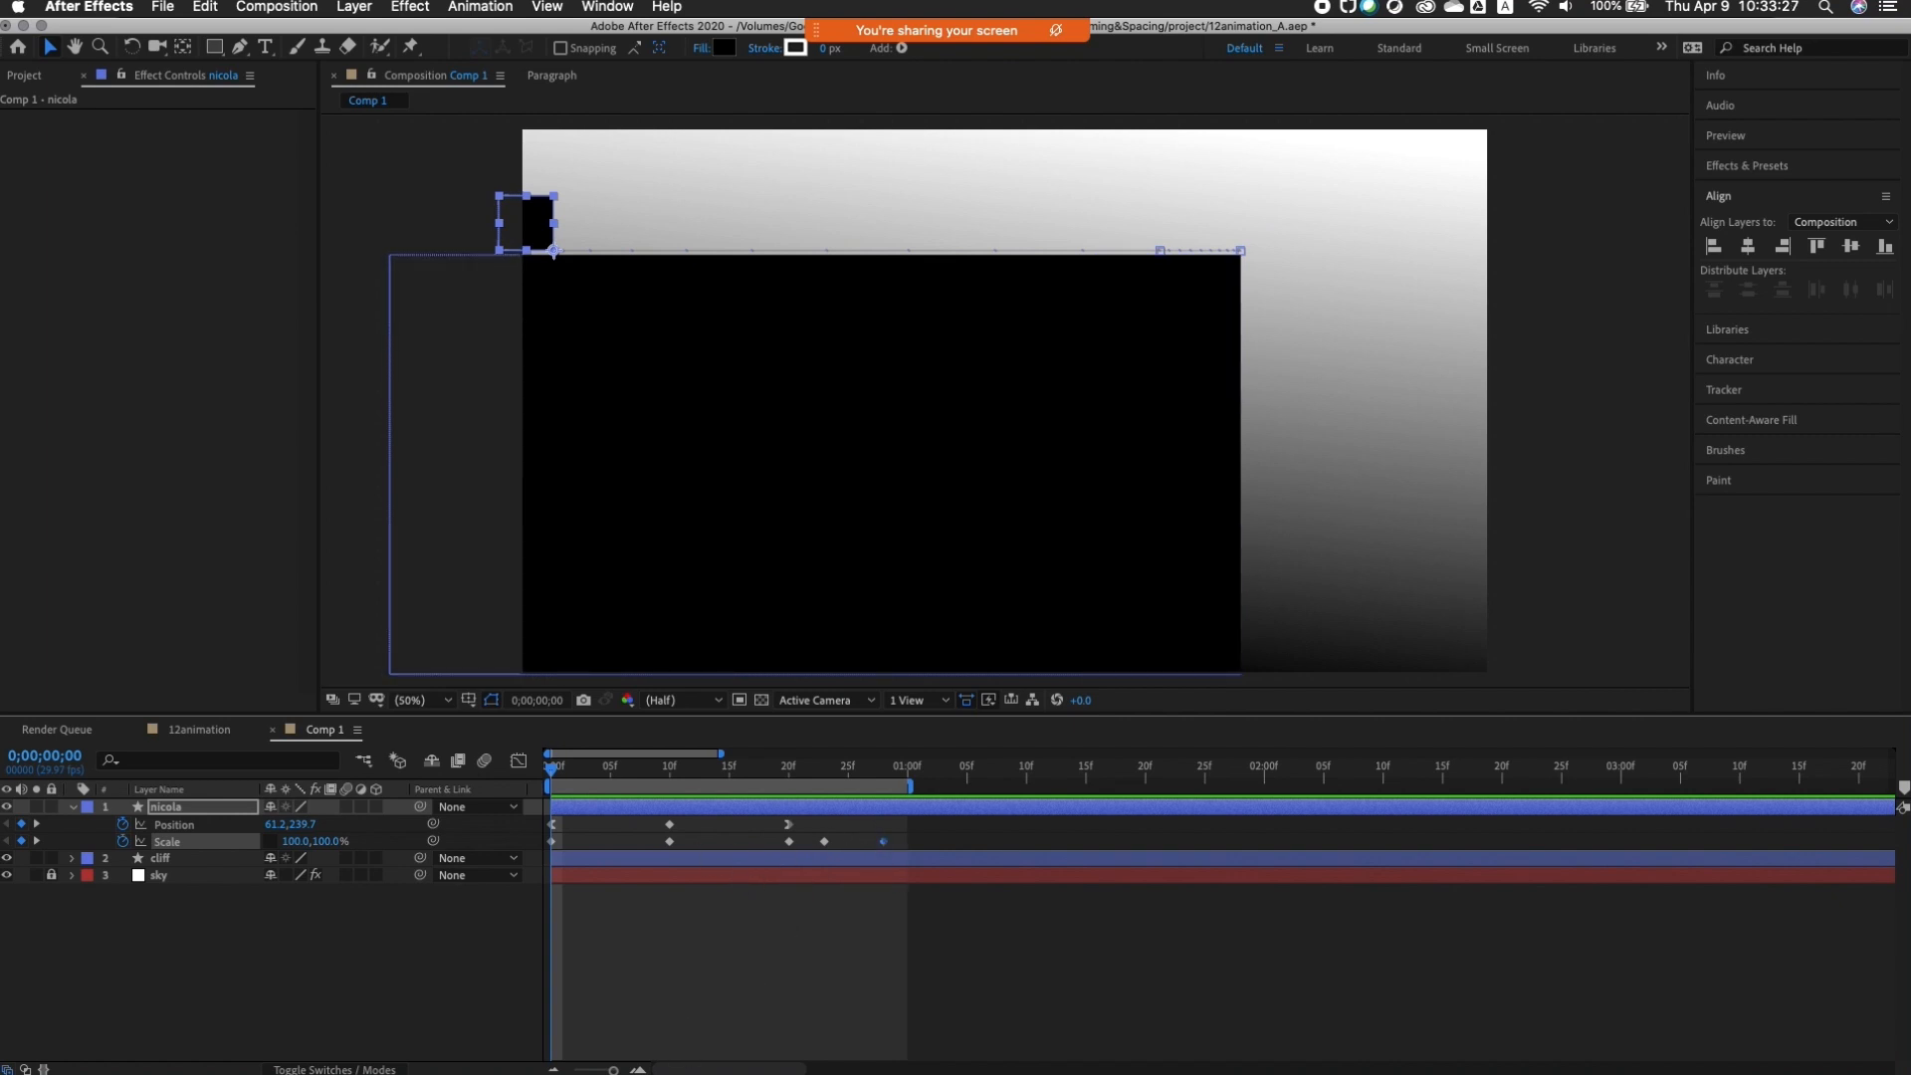
pyautogui.press('space')
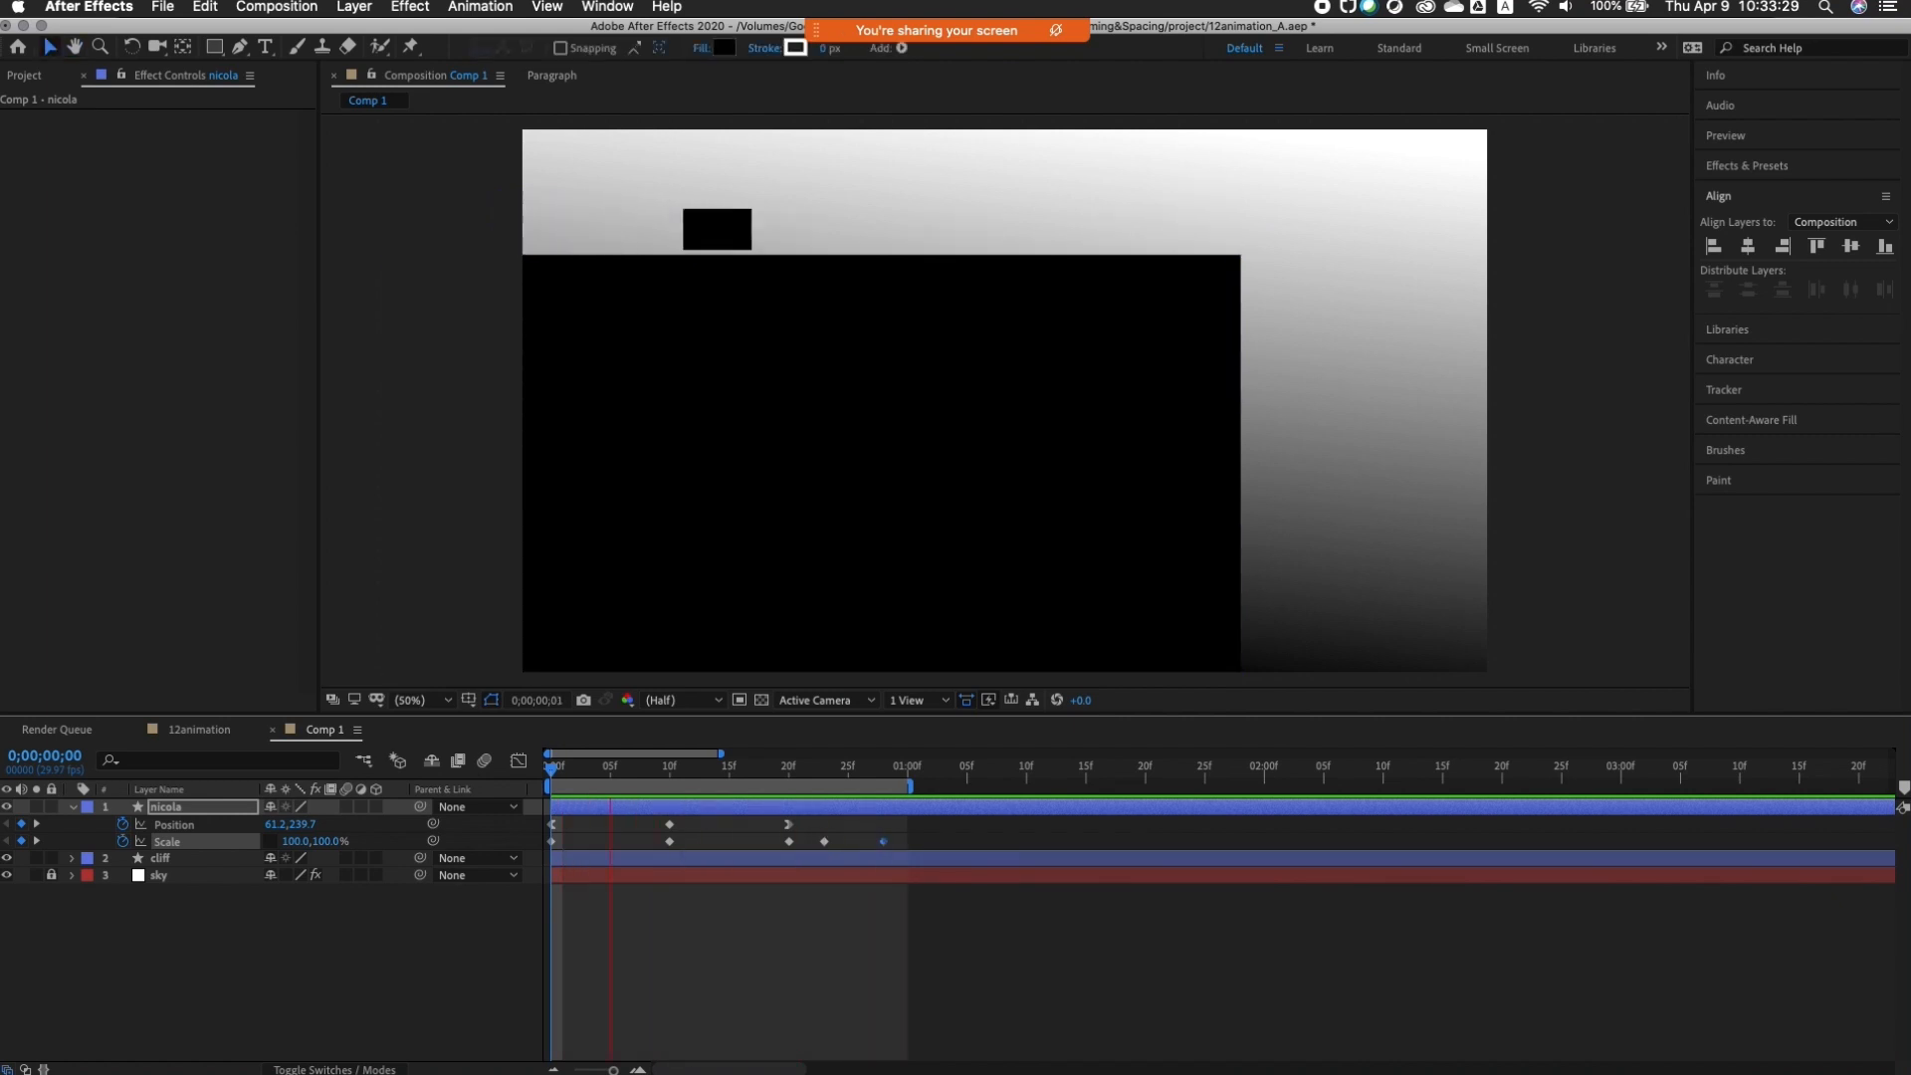
pyautogui.press('space')
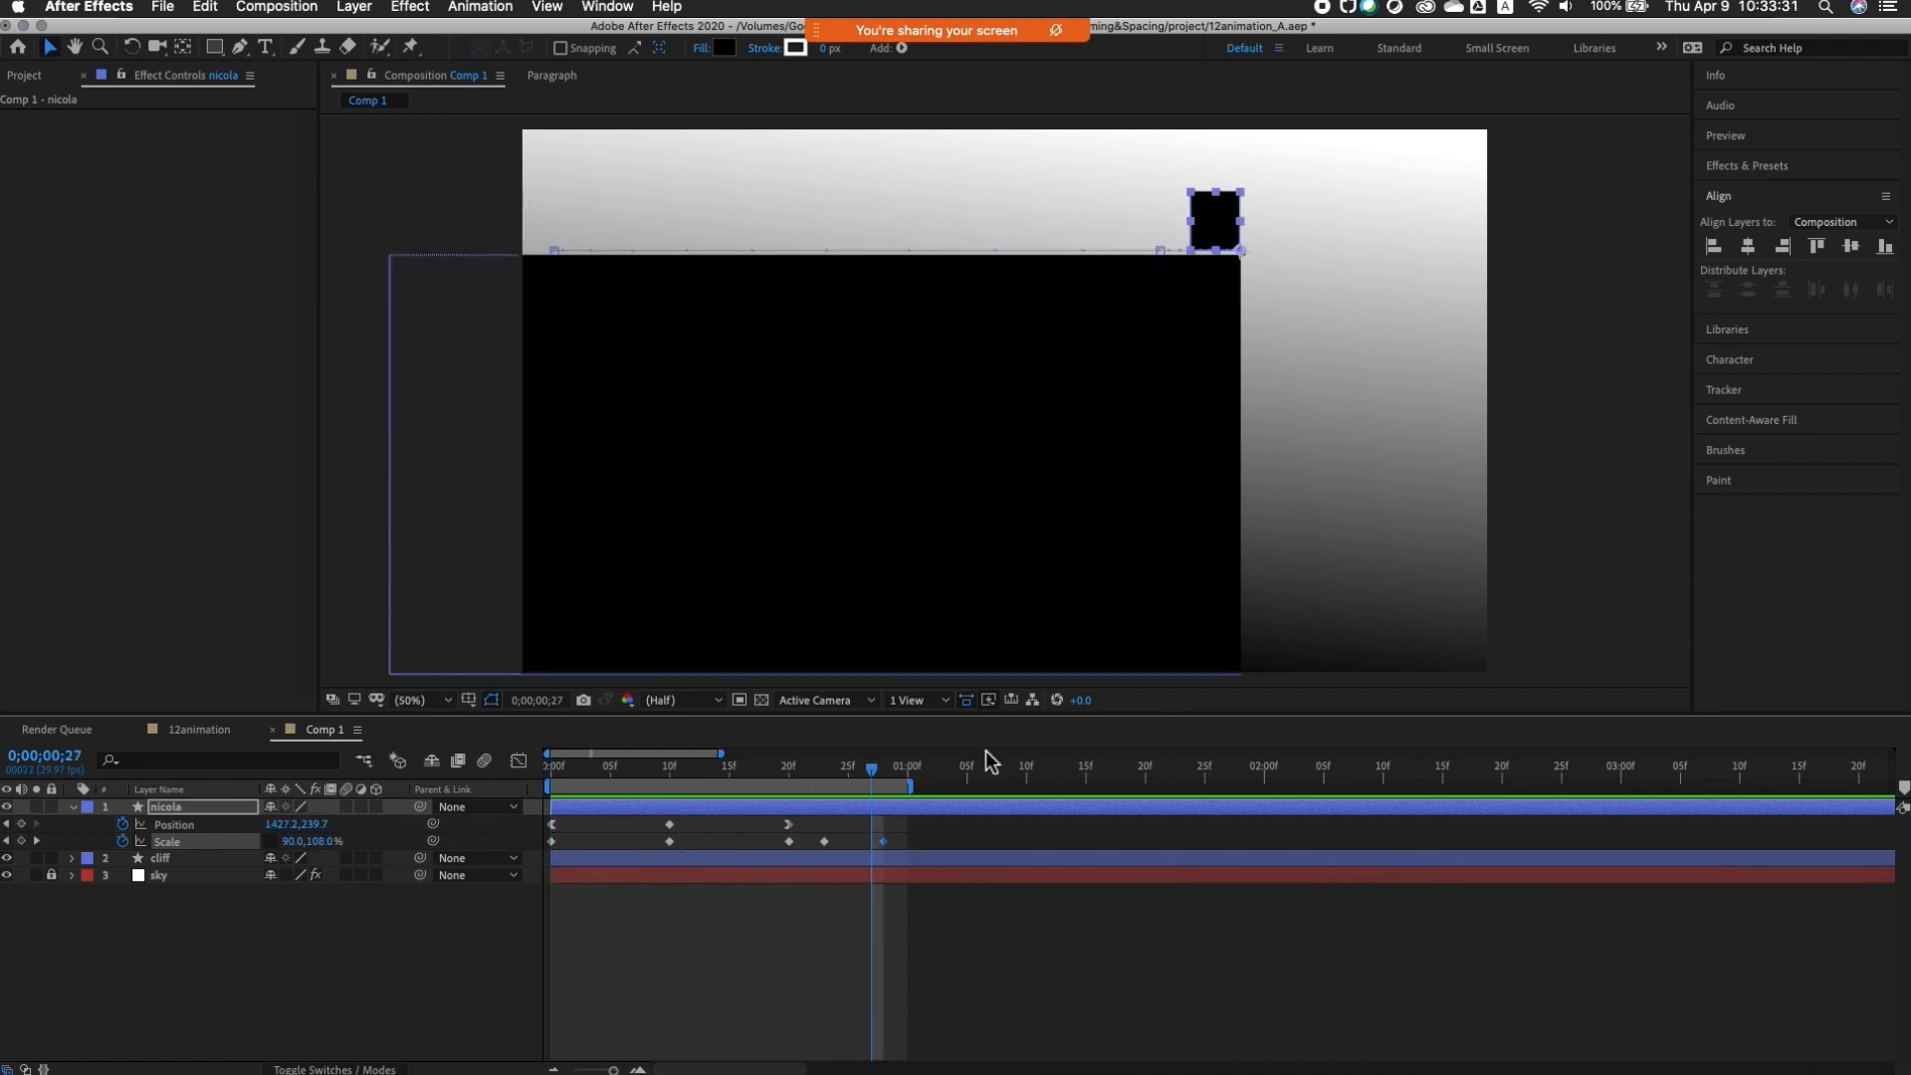
# Step: Extend the work area's end to 0;00;01;10 and preview the longer range
pyautogui.click(1025, 775)
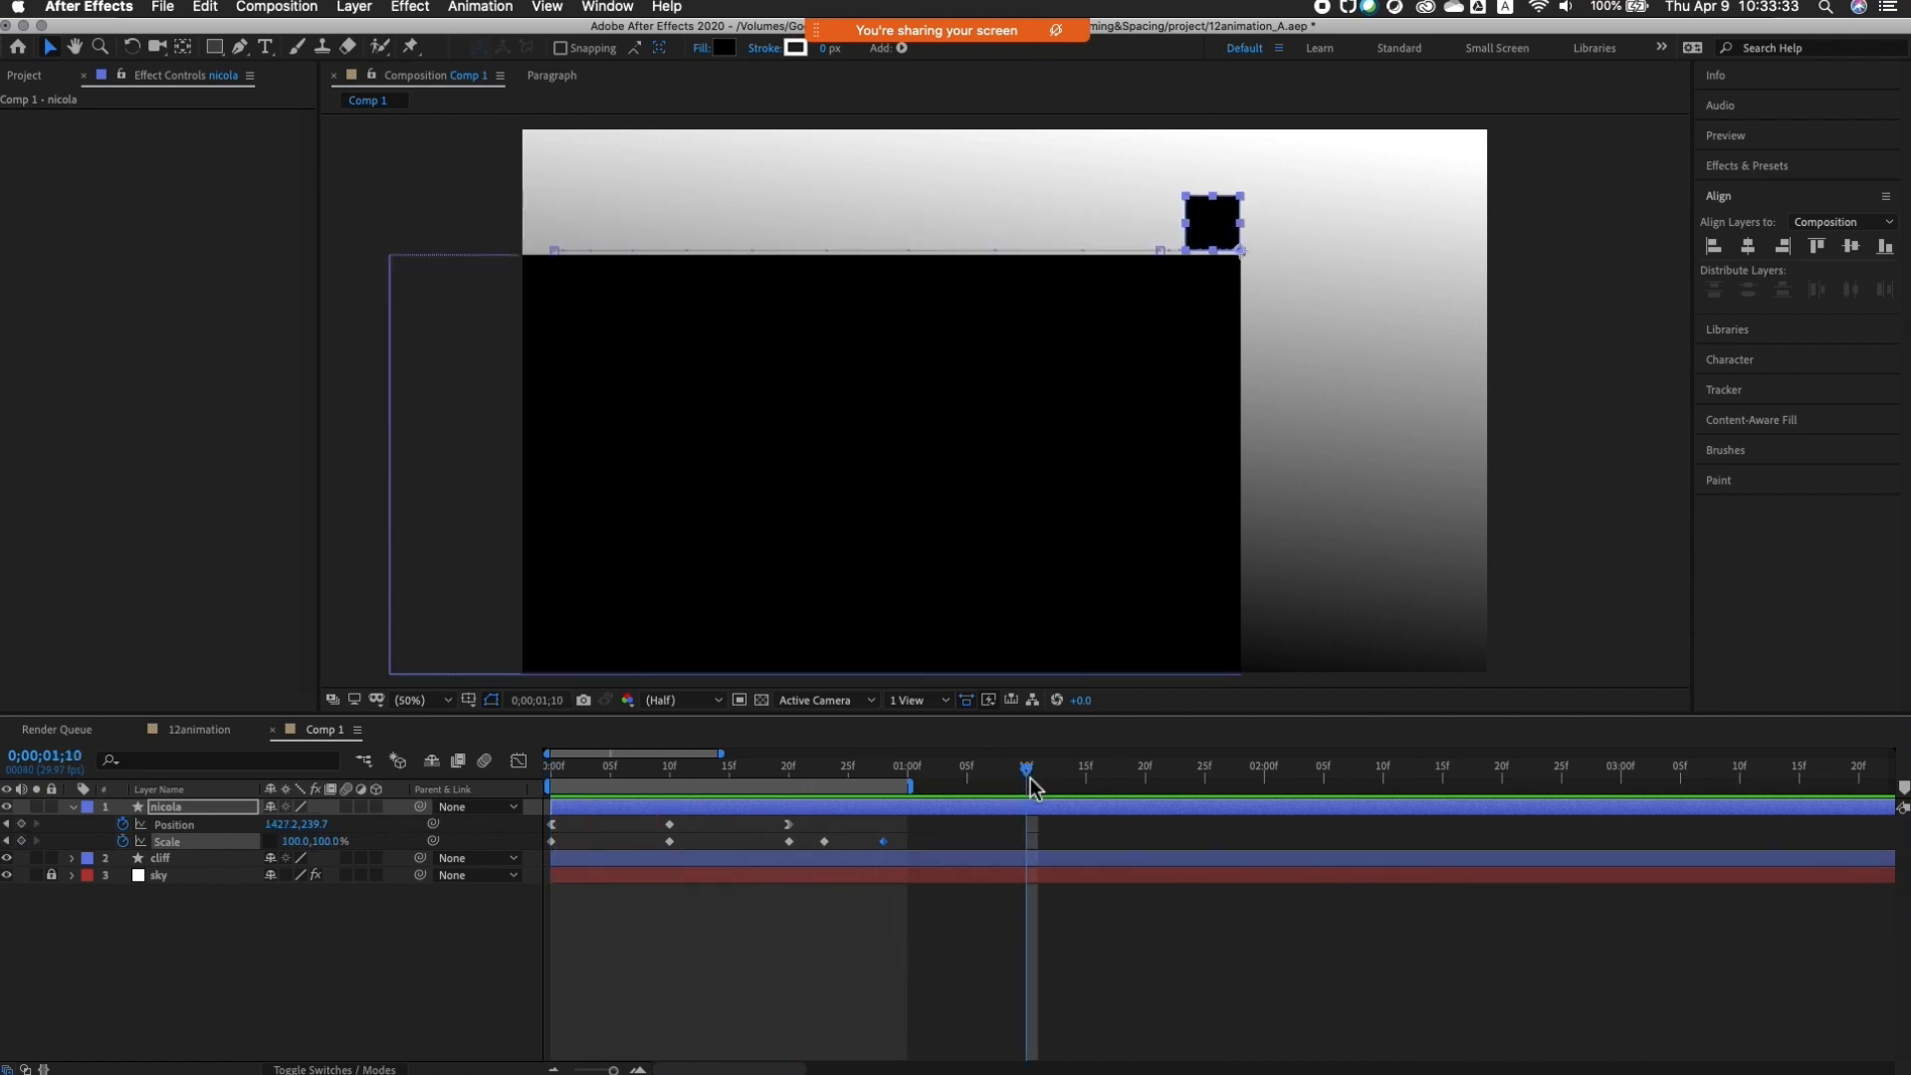
pyautogui.press('n')
pyautogui.press('space')
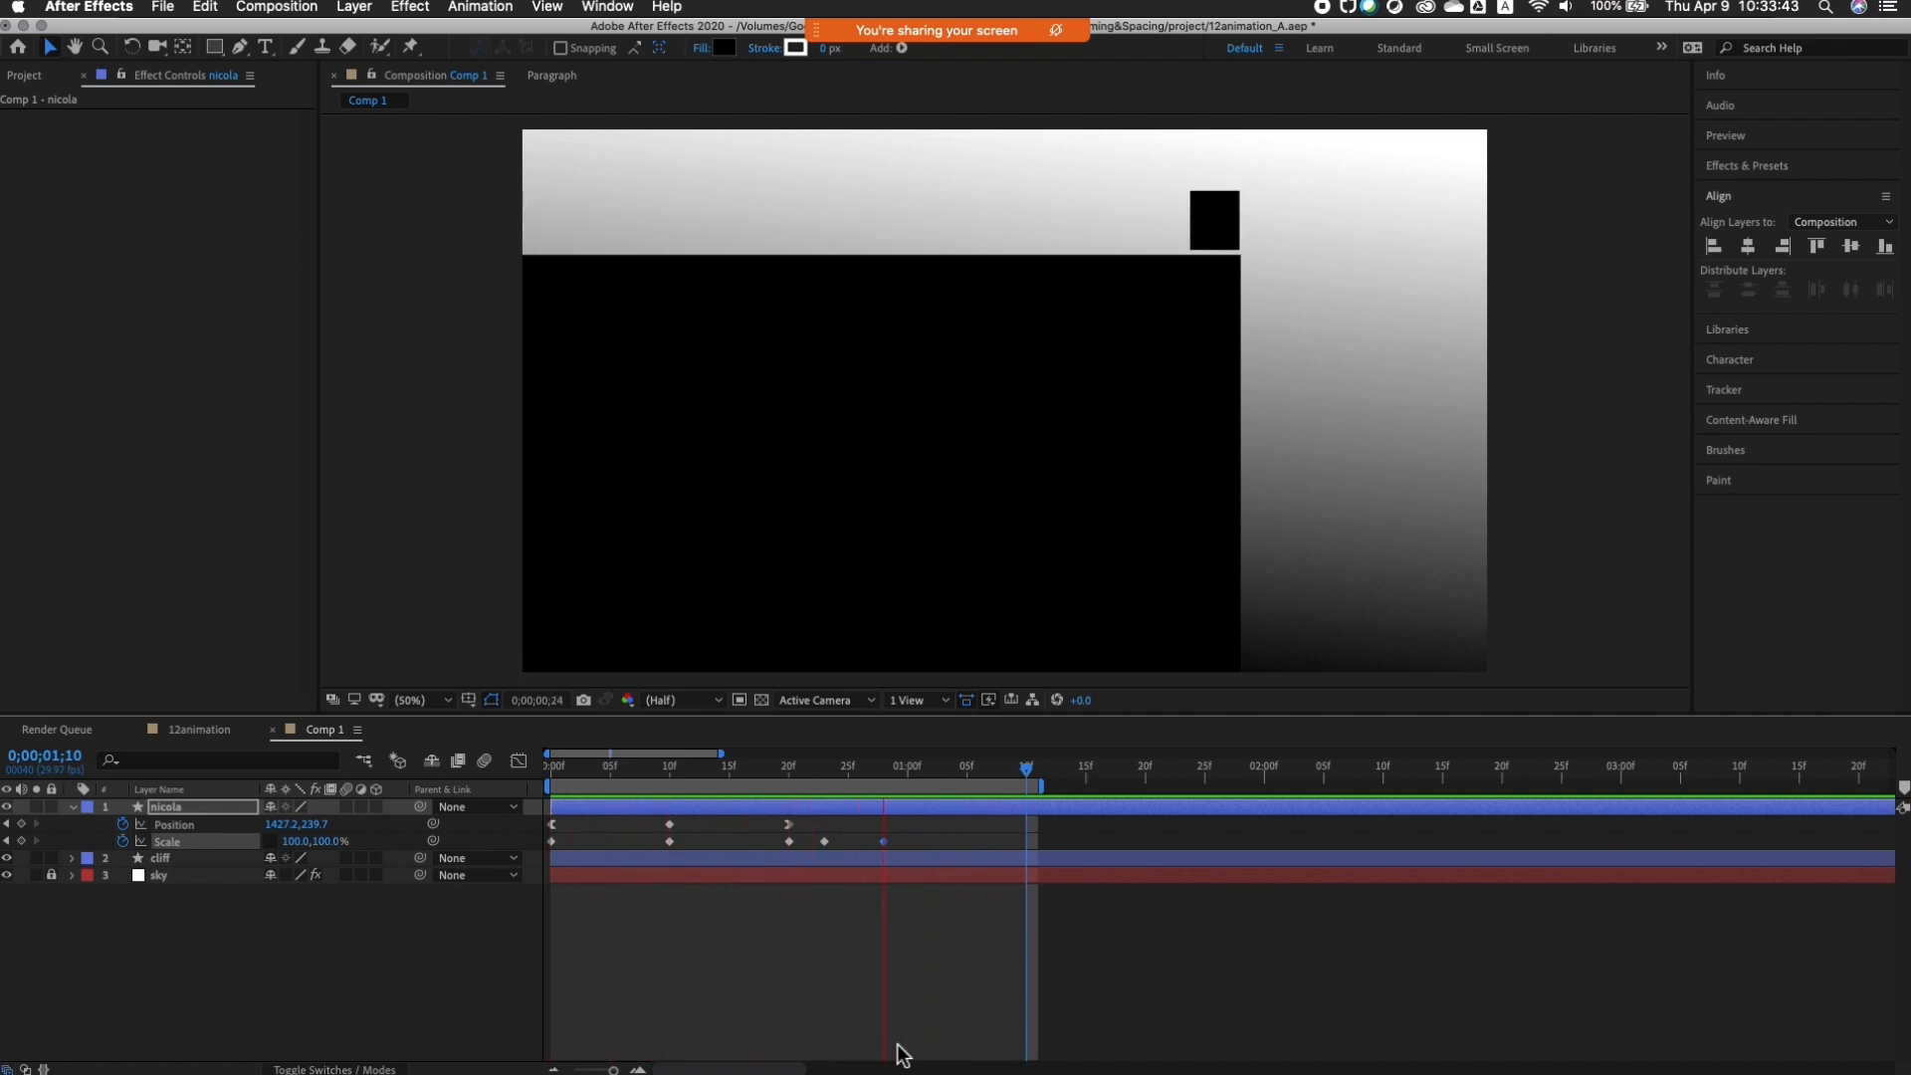
pyautogui.press('space')
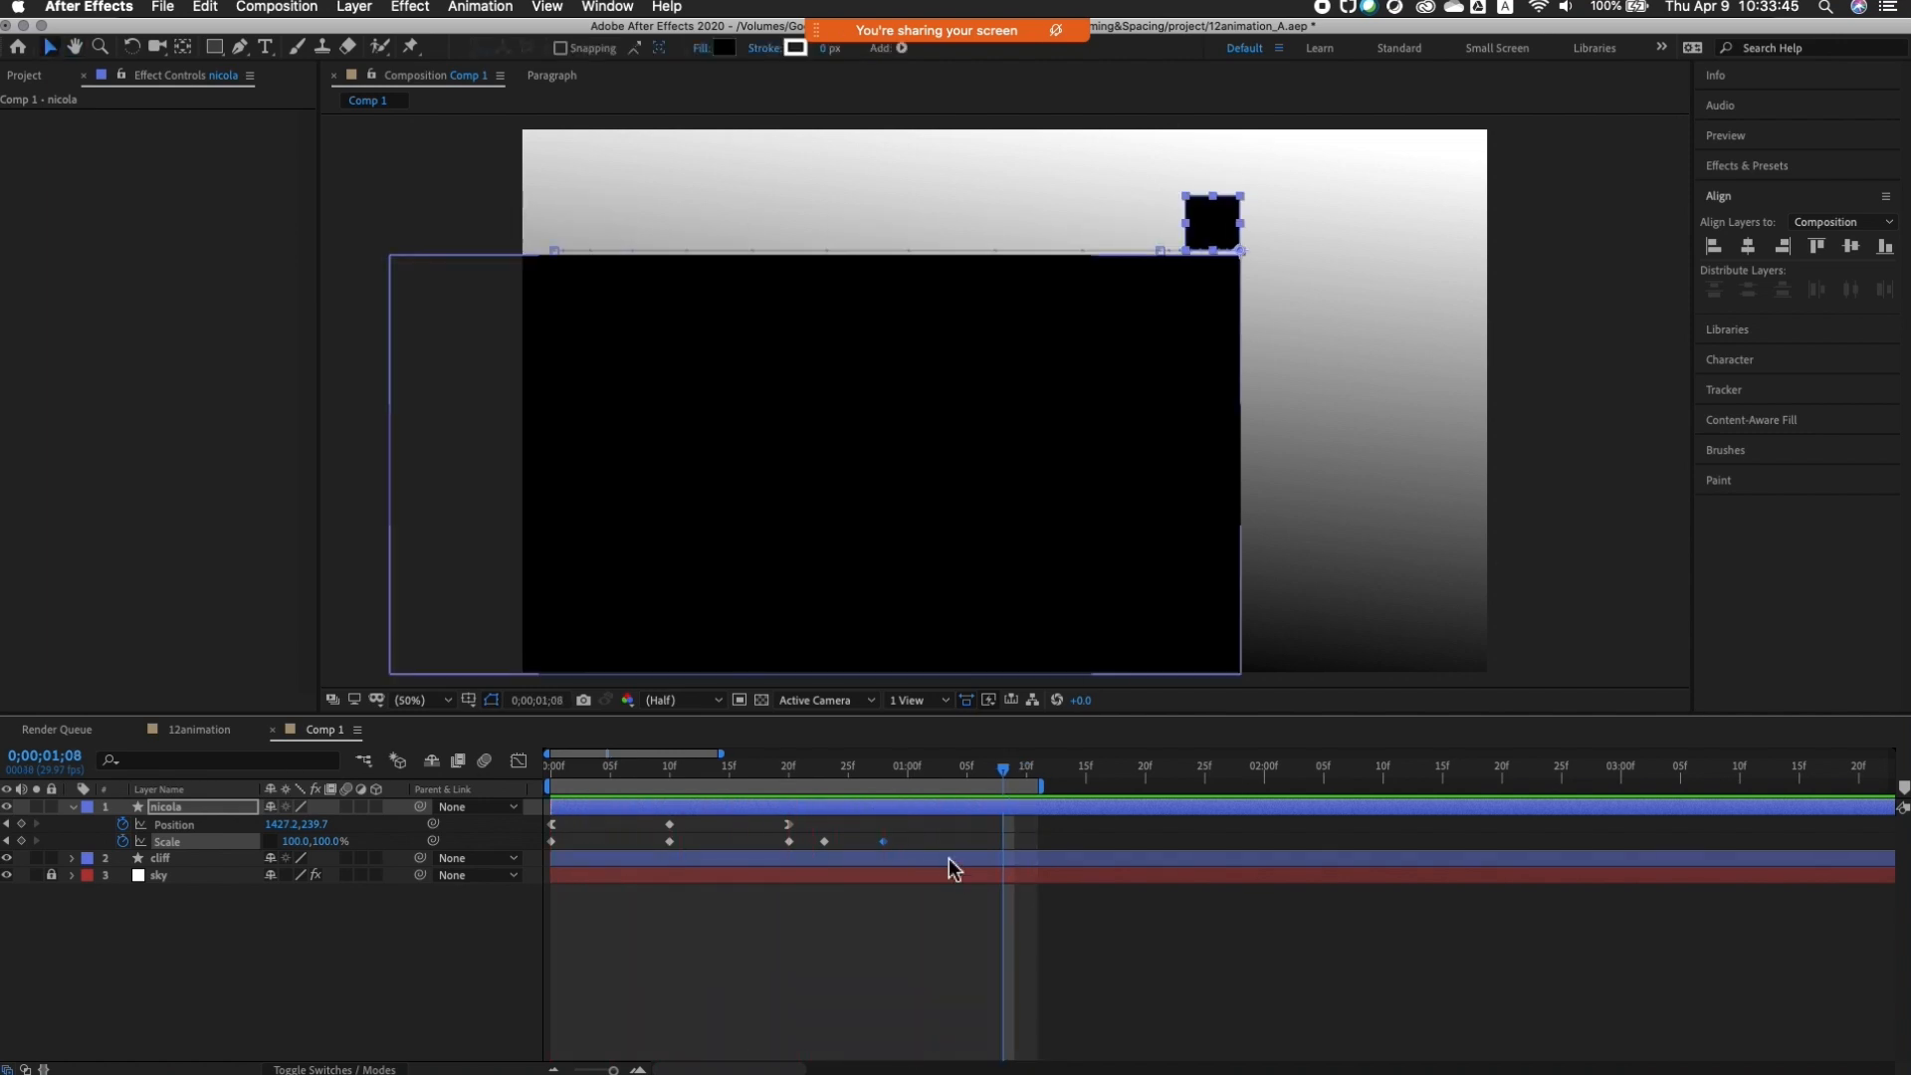
# Step: Reveal nicola's Rotation as well and set its first keyframe at 0° on the first frame
pyautogui.moveTo(864, 774); pyautogui.dragTo(514, 818)
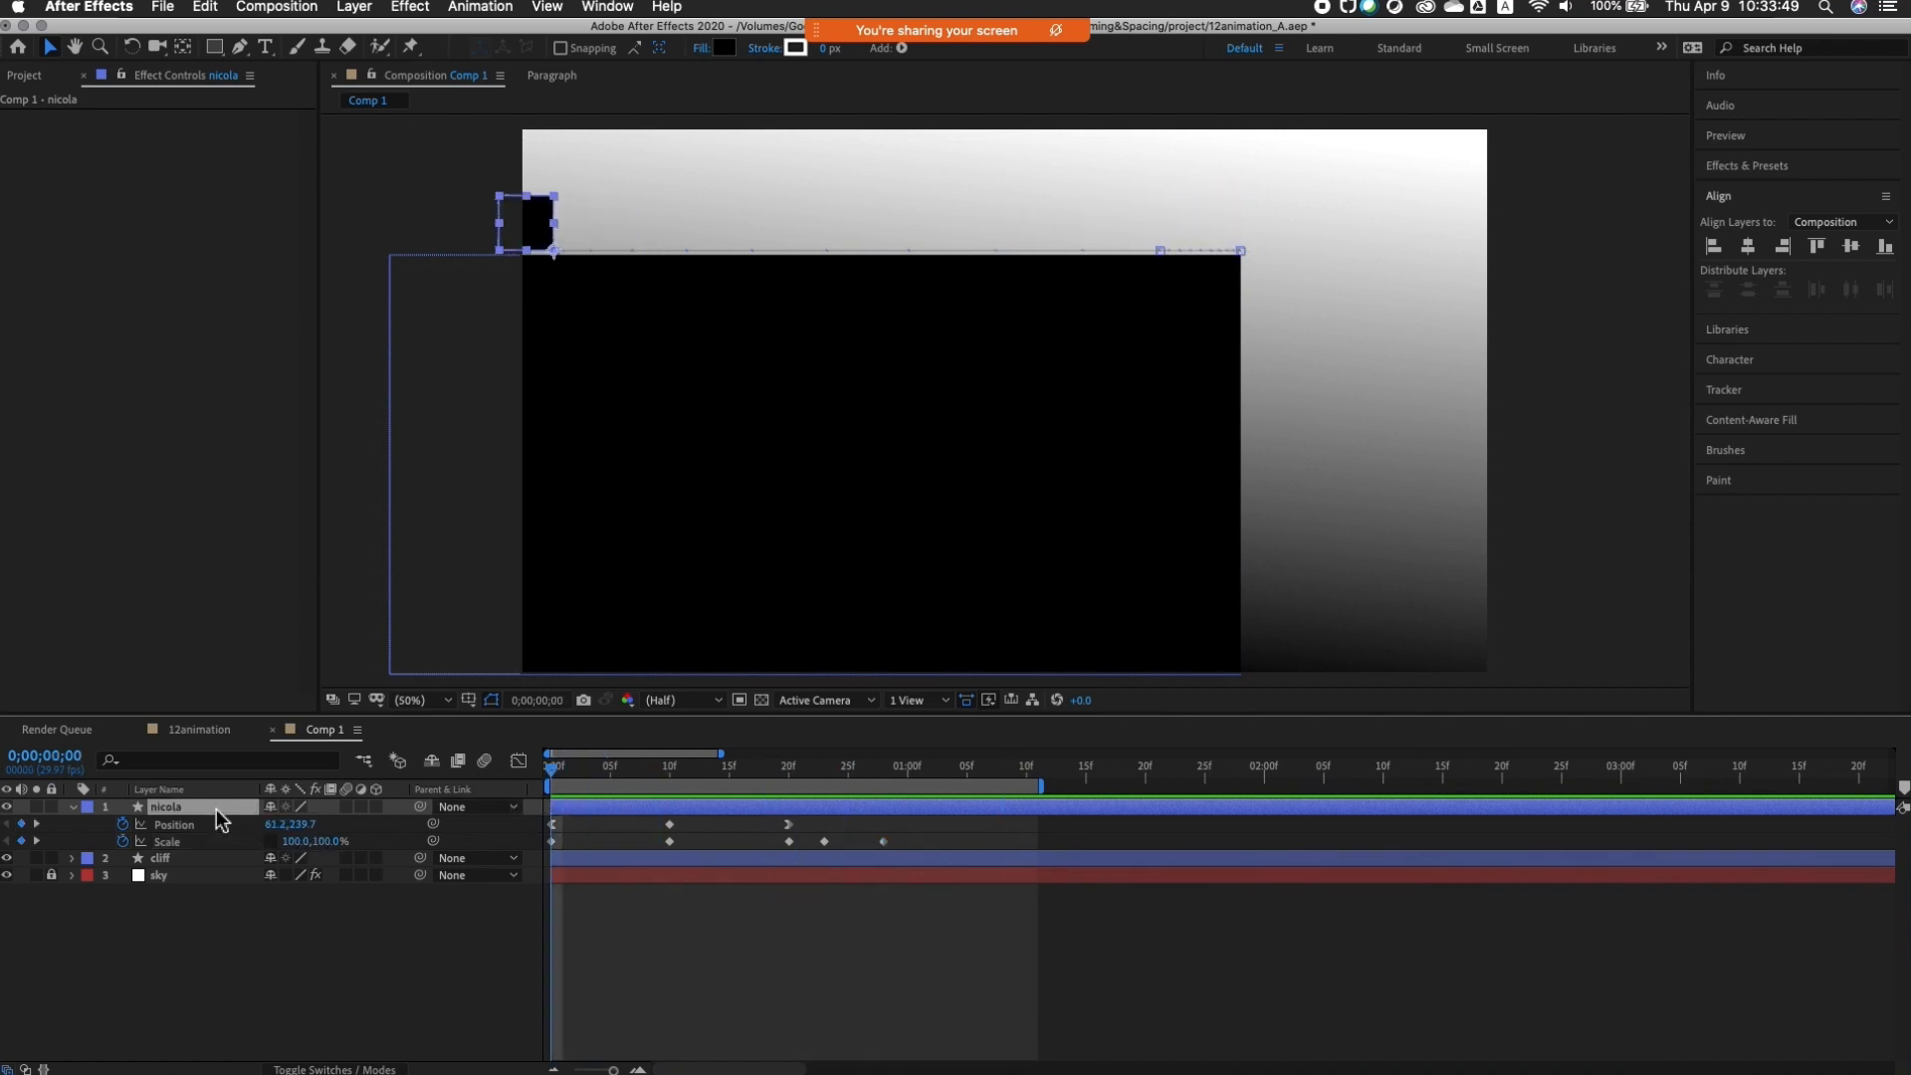
pyautogui.hotkey('shift', 'r')
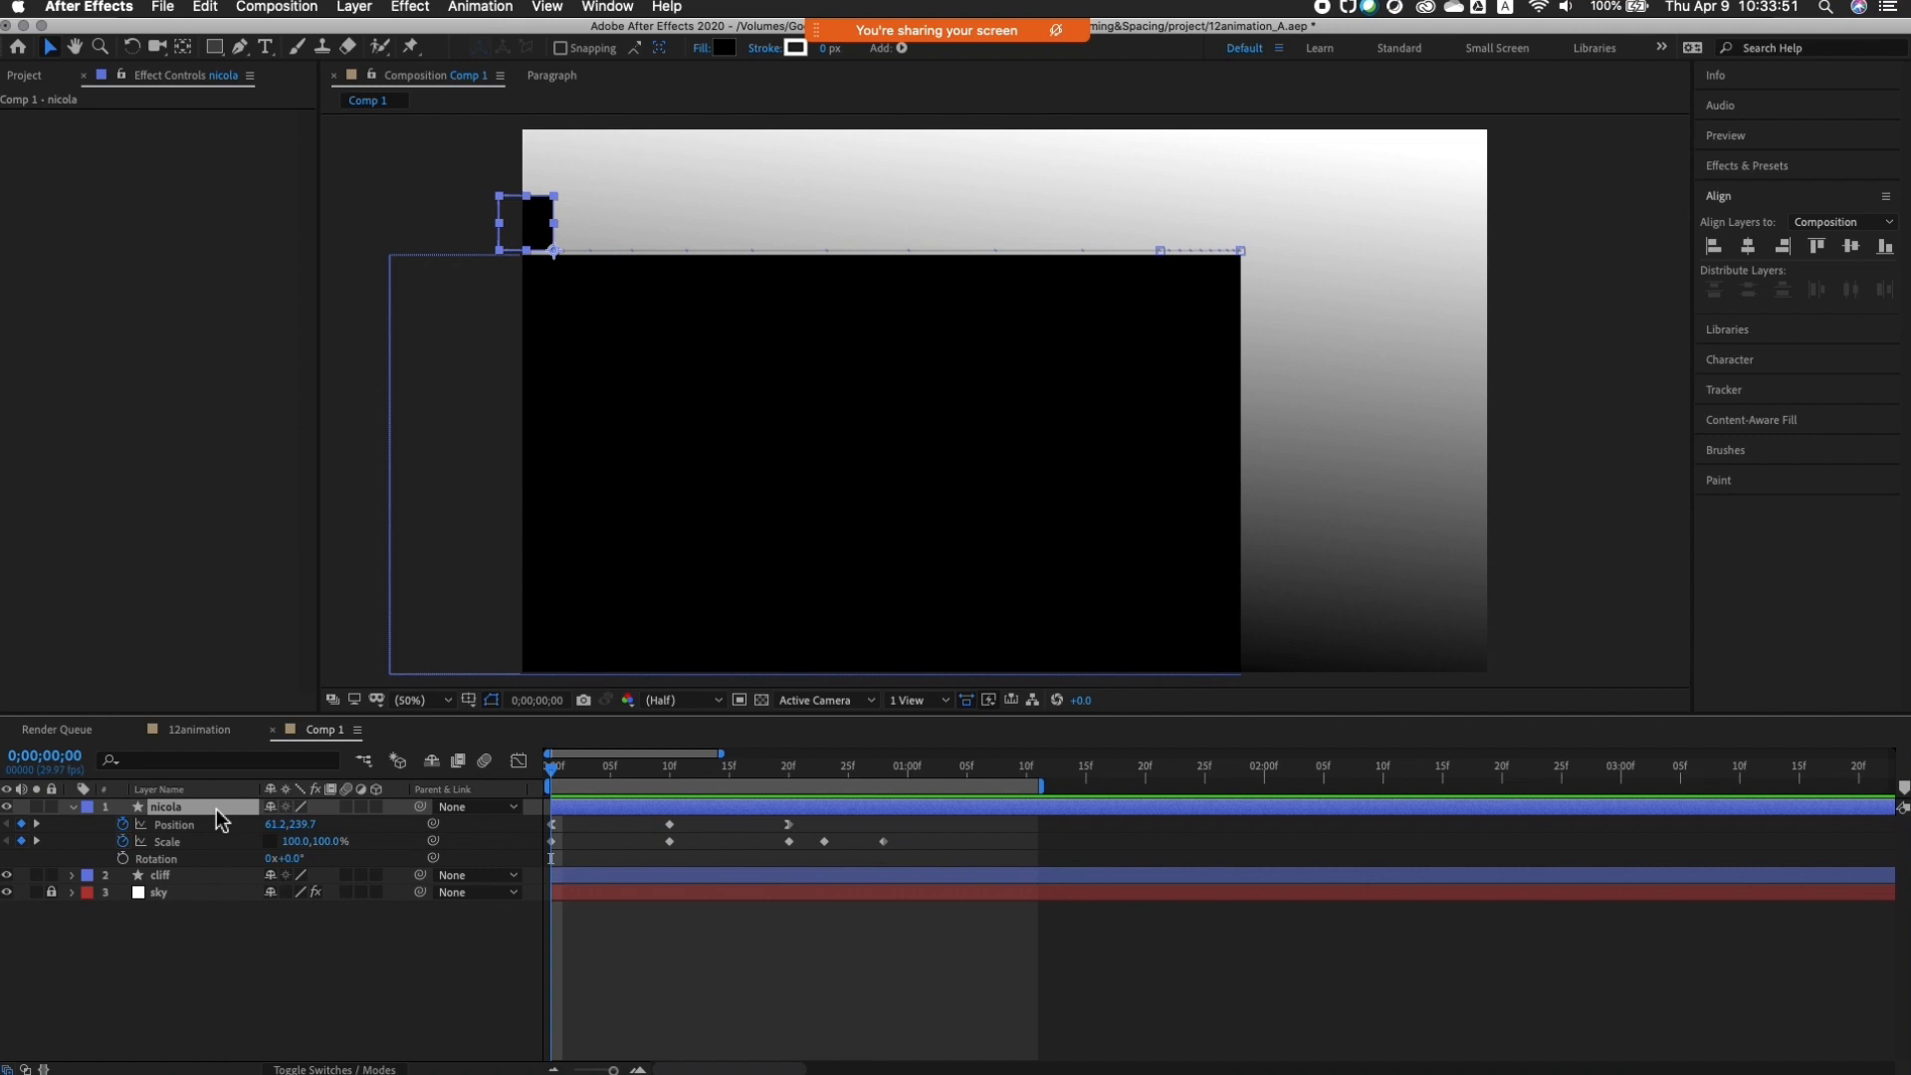
pyautogui.moveTo(563, 767); pyautogui.dragTo(504, 779)
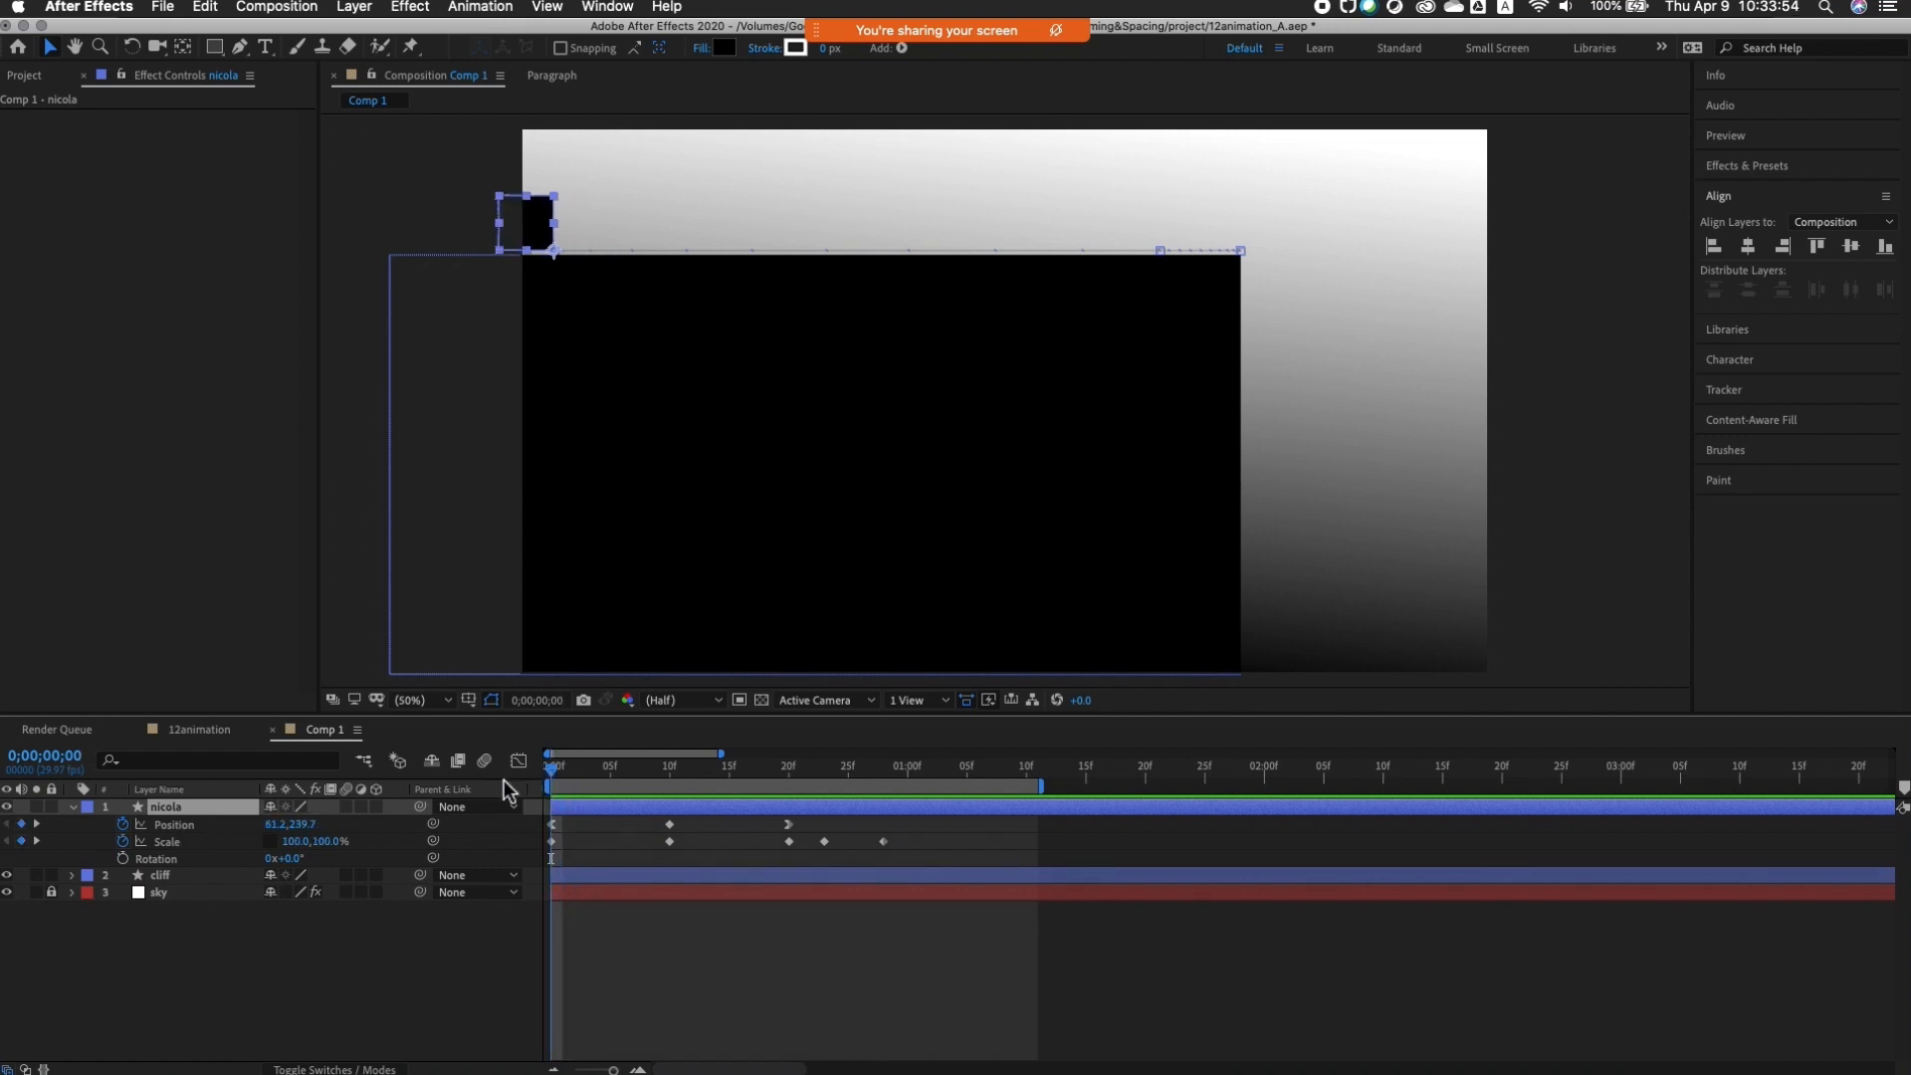
pyautogui.click(124, 858)
# Step: Add a Rotation keyframe of -5° at frame 10, and move the time indicator to frame 20
pyautogui.moveTo(569, 766); pyautogui.dragTo(666, 794)
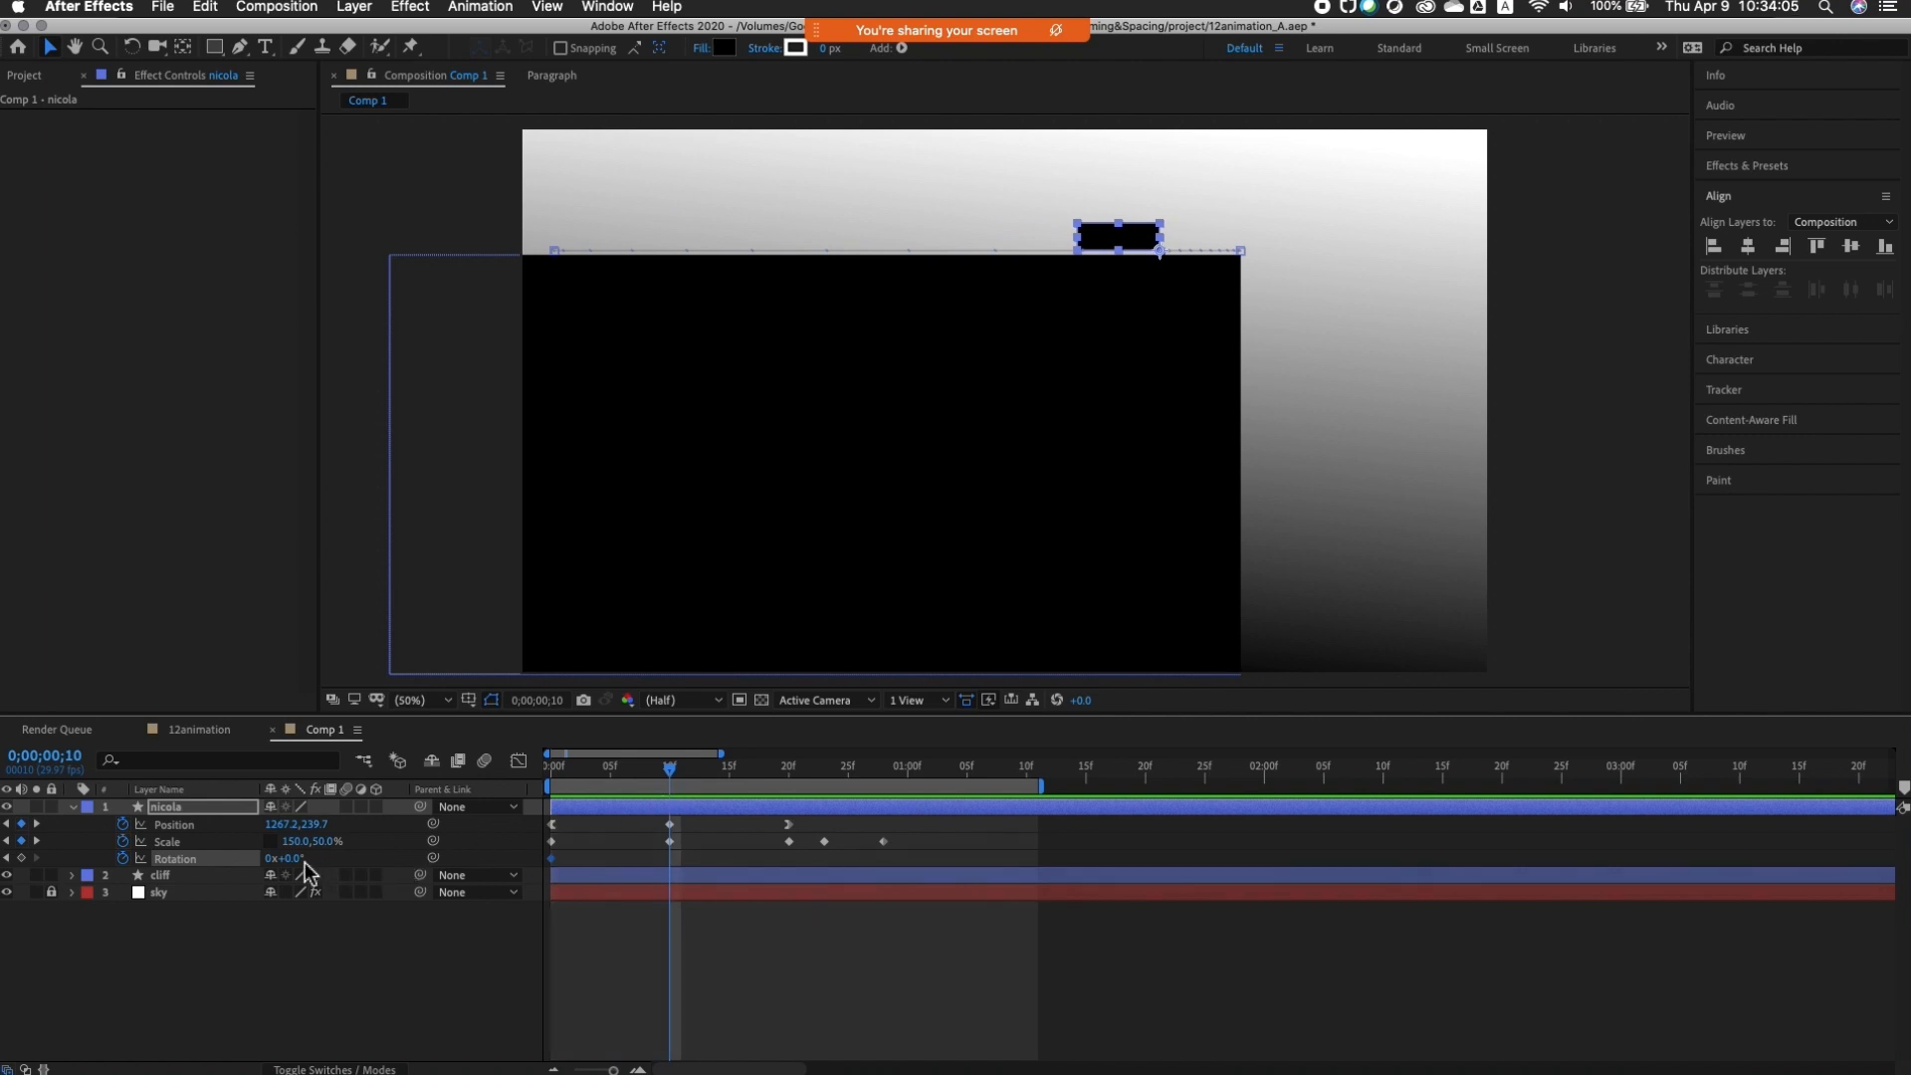
pyautogui.moveTo(290, 860); pyautogui.dragTo(289, 863)
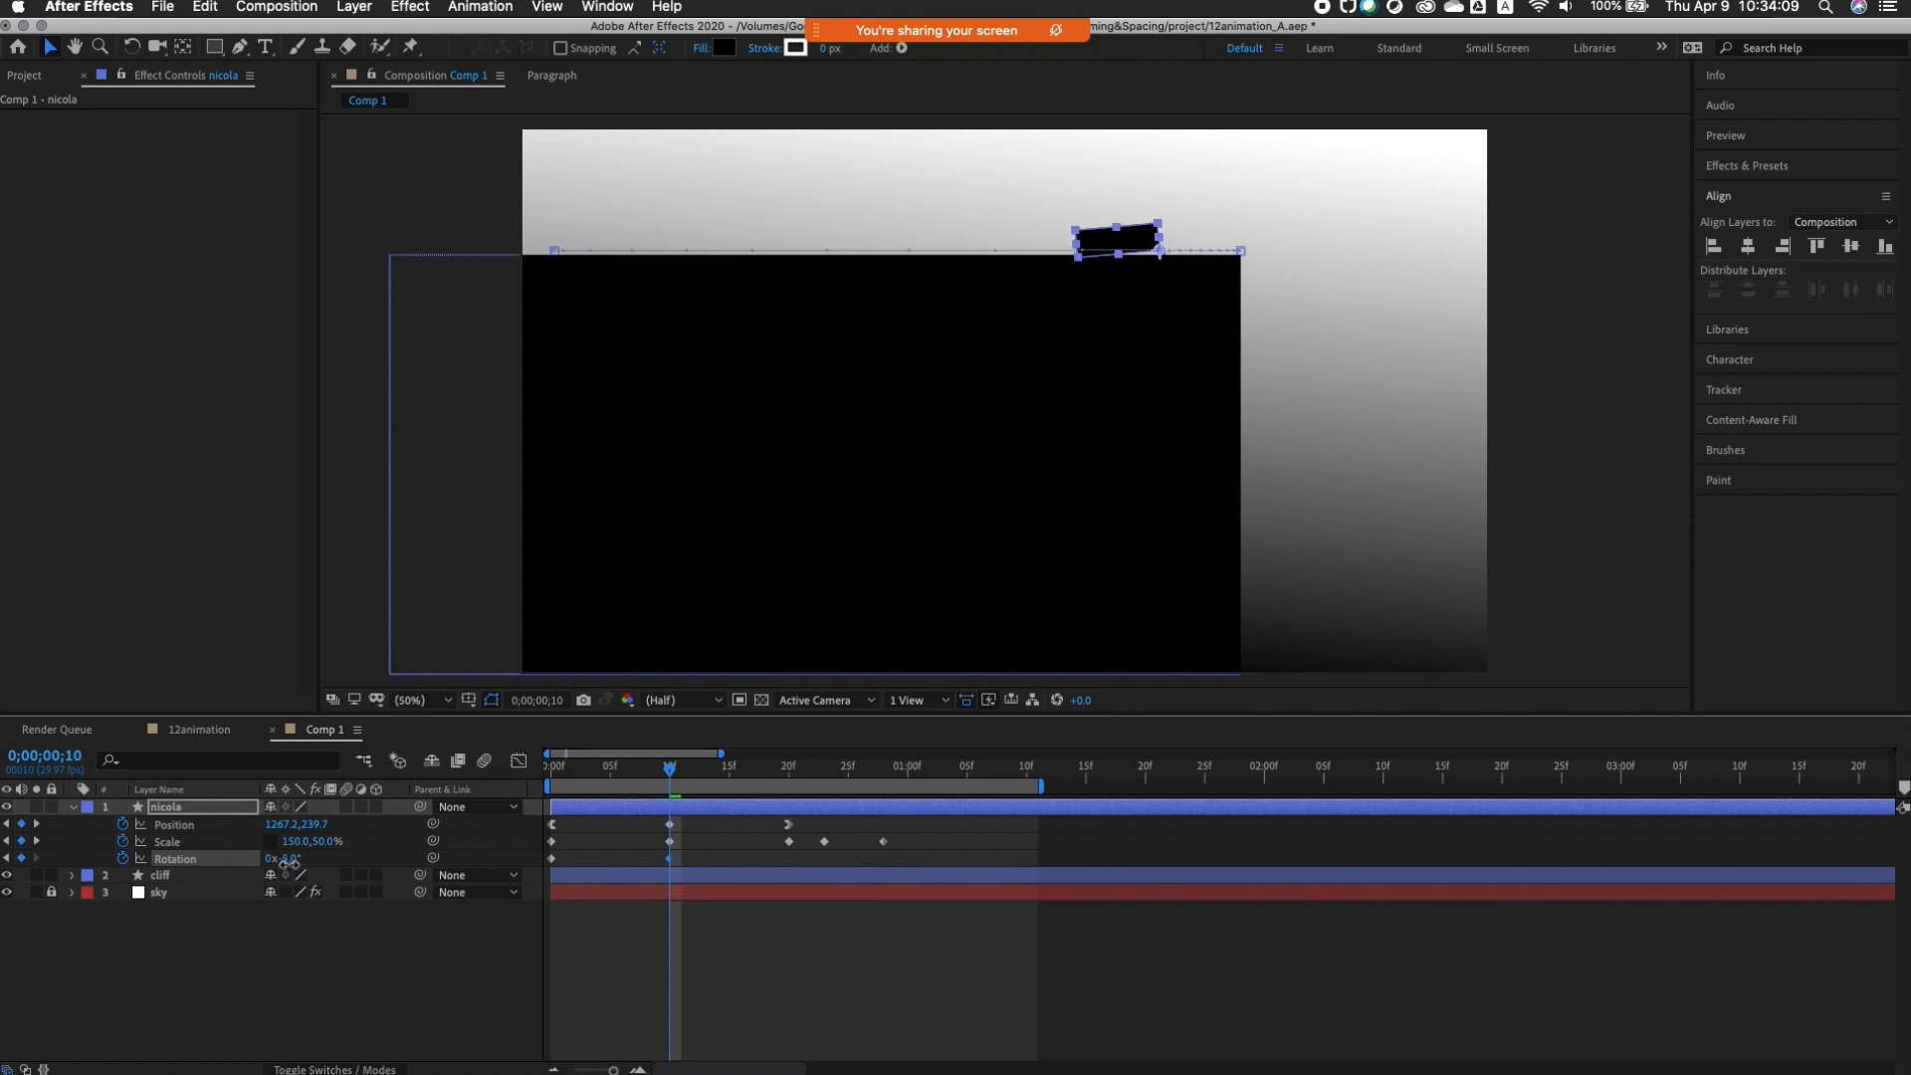
pyautogui.moveTo(289, 862); pyautogui.dragTo(293, 863)
pyautogui.moveTo(674, 776); pyautogui.dragTo(786, 852)
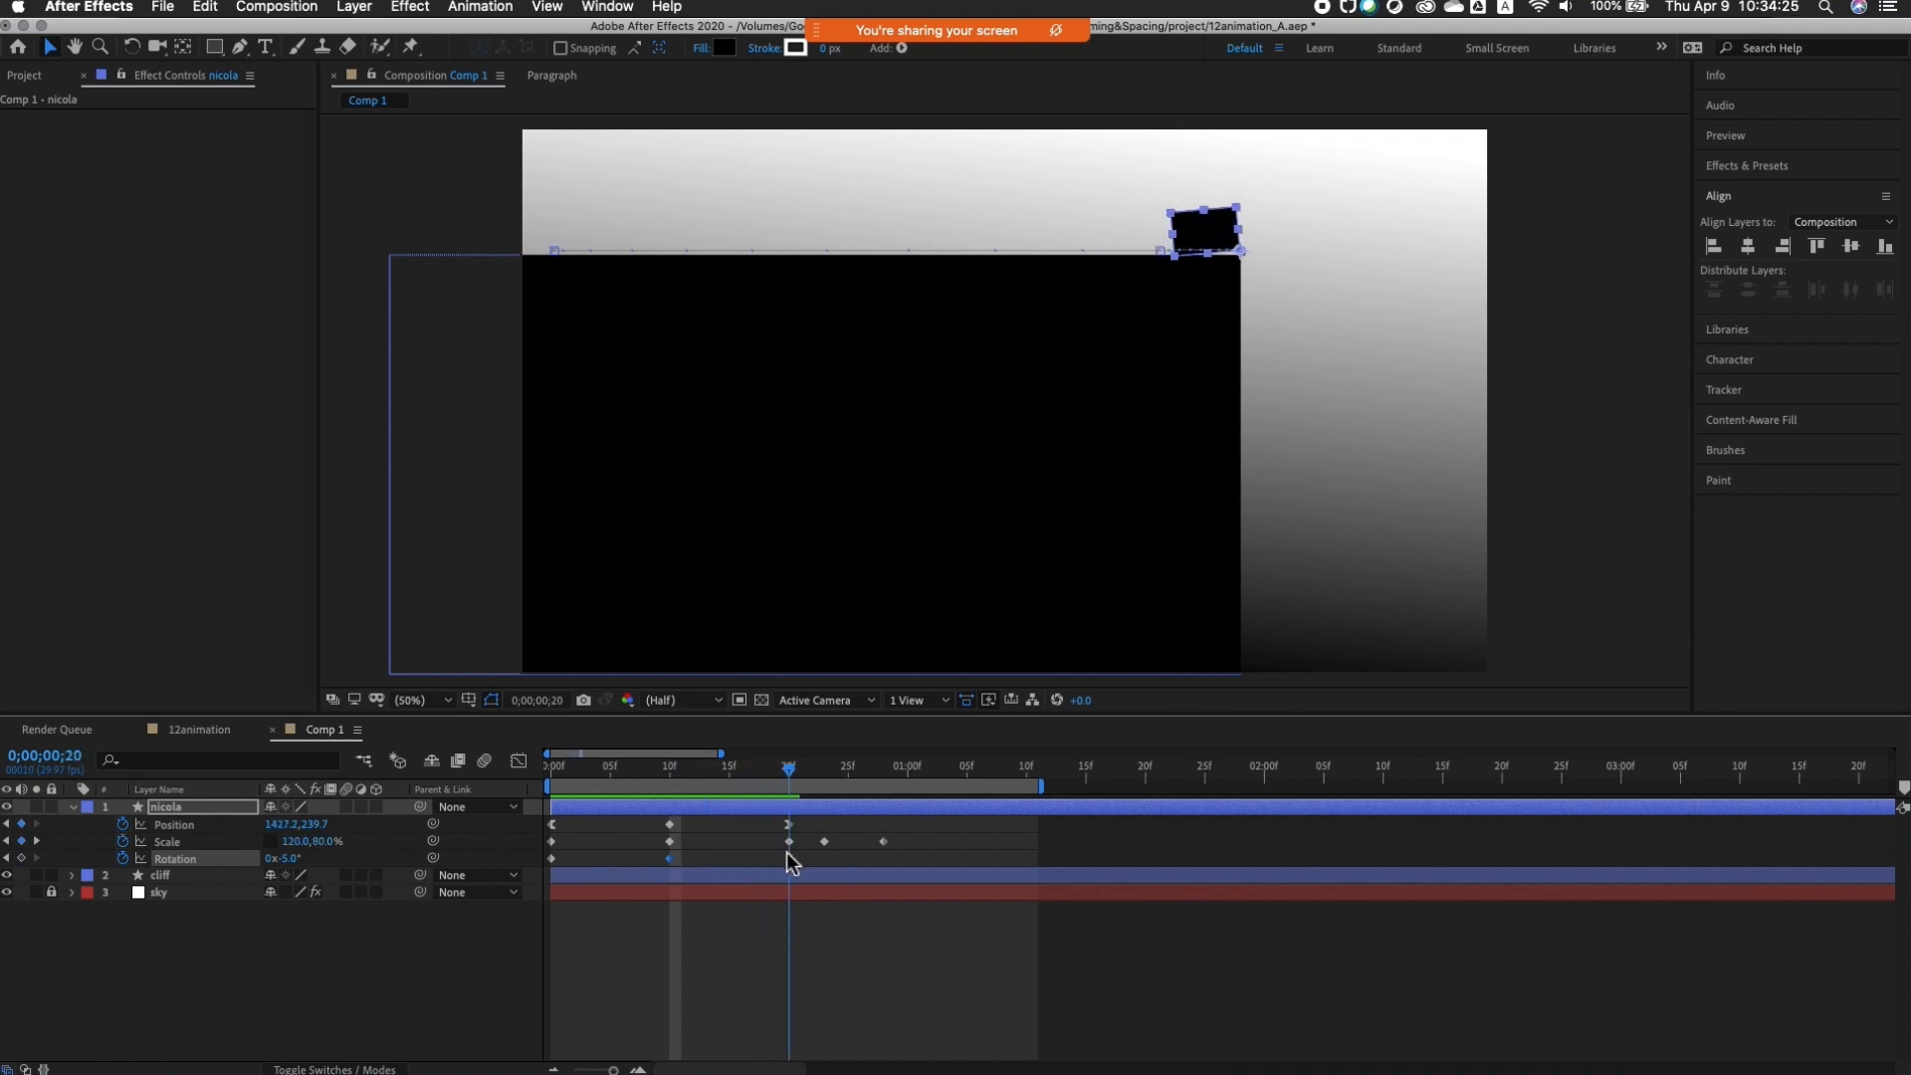
# Step: Add nicola Rotation keyframes of 4° at frame 20 and 33° at frame 23
pyautogui.moveTo(294, 860); pyautogui.dragTo(300, 861)
pyautogui.moveTo(793, 775); pyautogui.dragTo(824, 781)
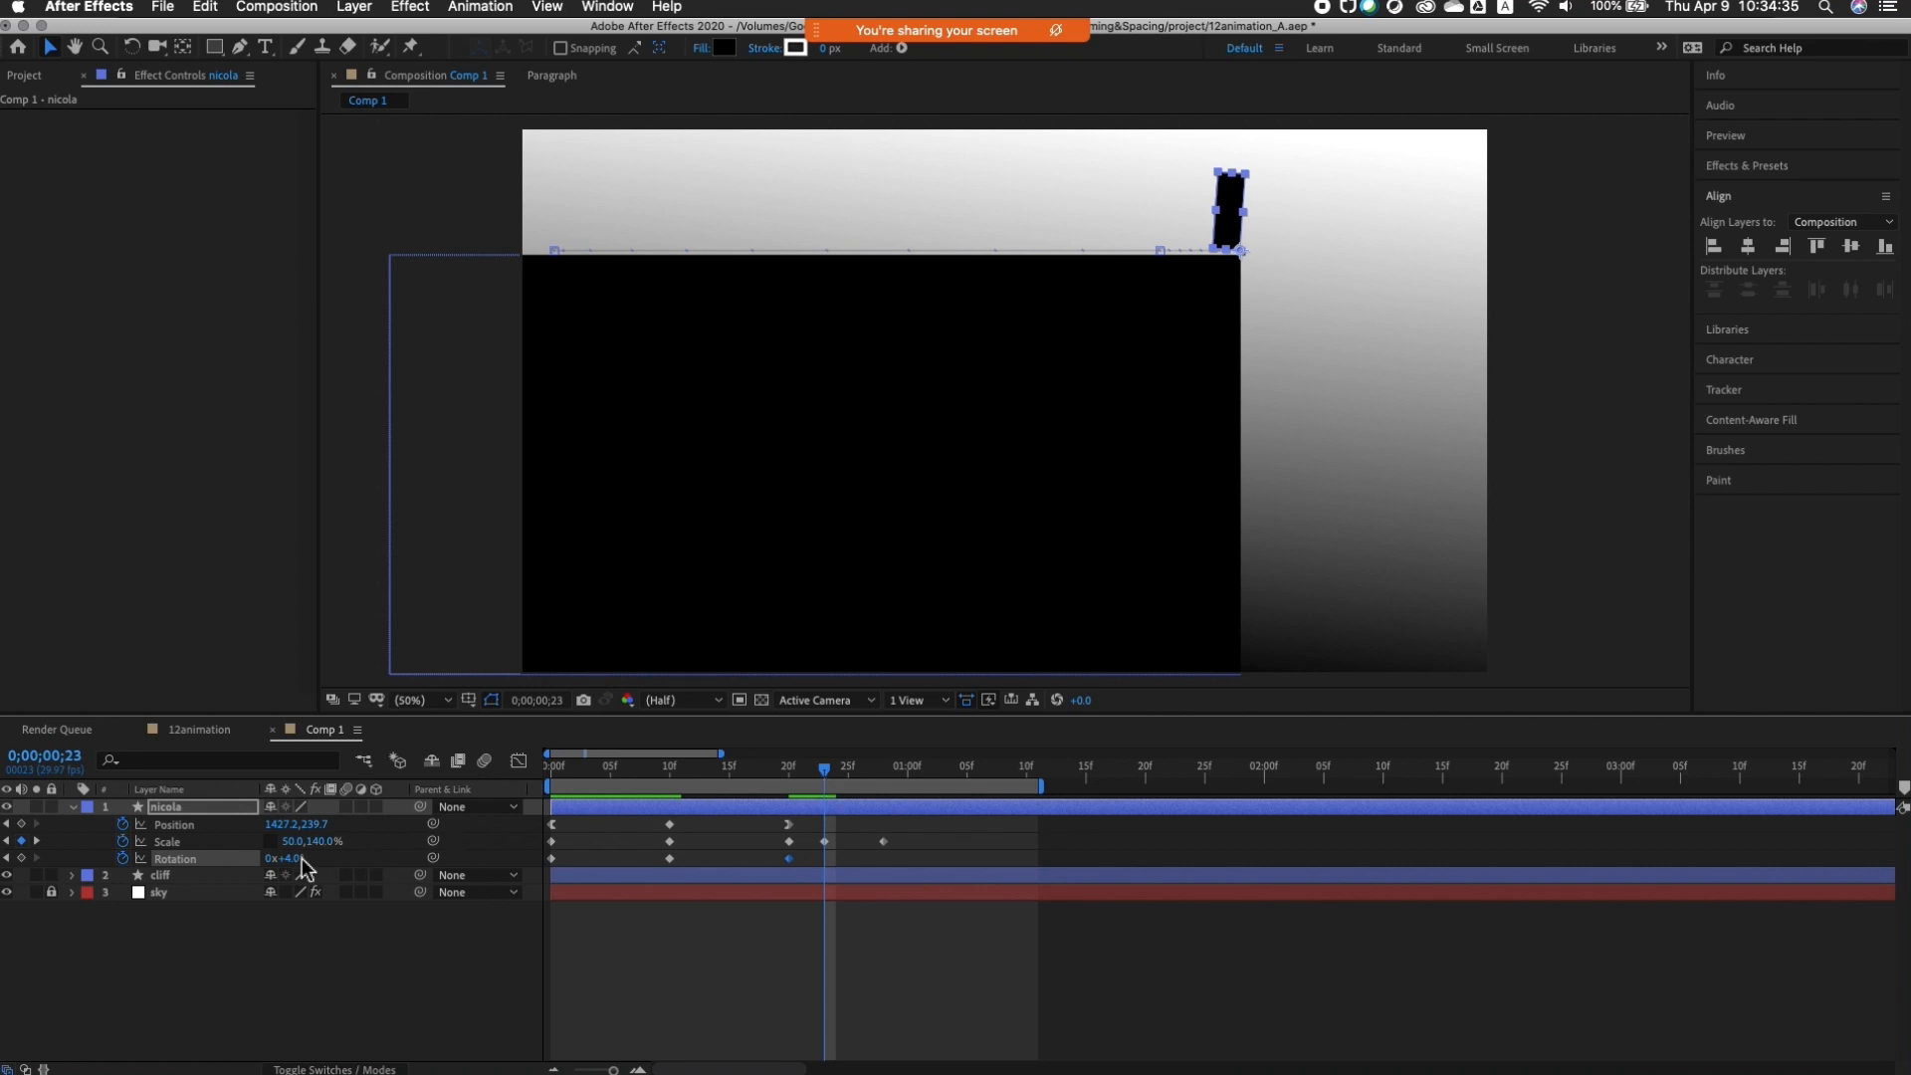
pyautogui.moveTo(303, 867); pyautogui.dragTo(331, 866)
# Step: Add a Rotation keyframe of 0° at frame 28, in line with the last Scale keyframe
pyautogui.moveTo(803, 771); pyautogui.dragTo(888, 878)
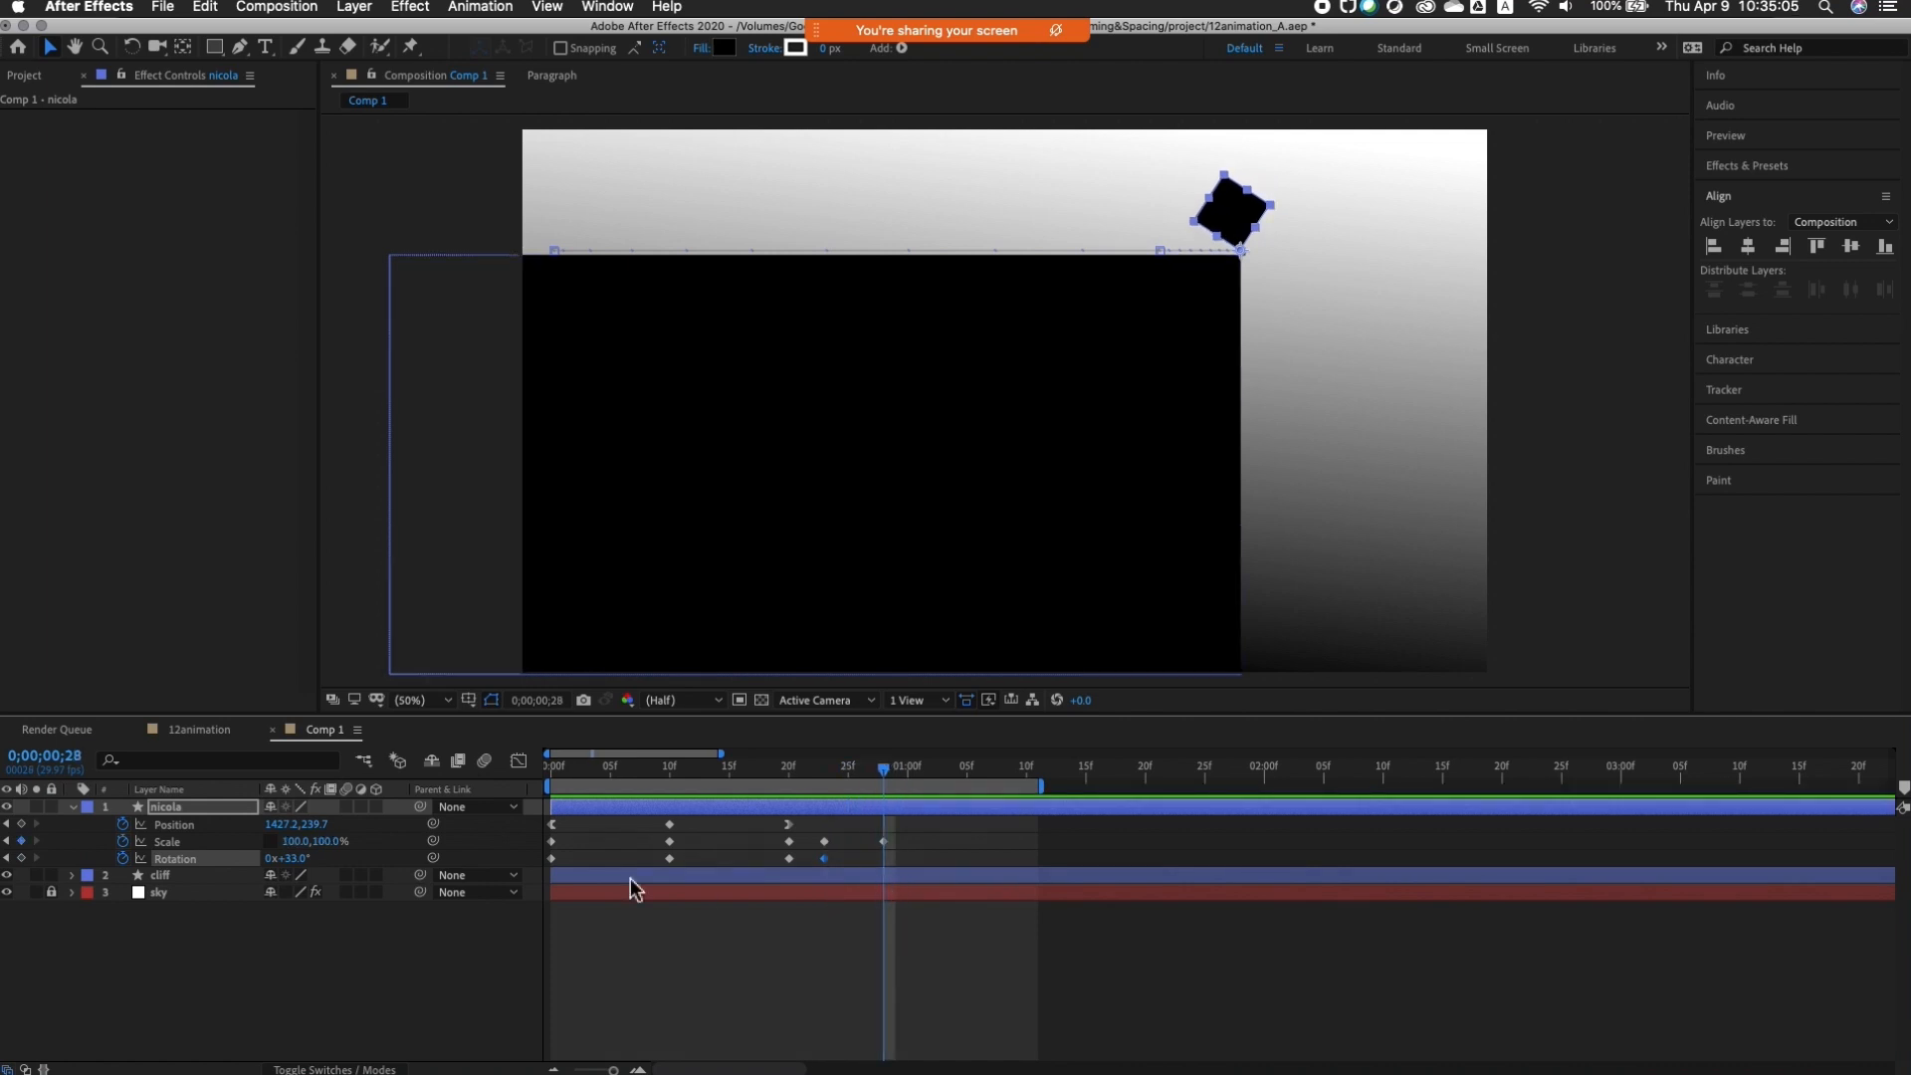
pyautogui.click(299, 859)
pyautogui.write('0')
pyautogui.press('Return')
# Step: Add Scale and Rotation keyframes at frame 24 with their current values
pyautogui.moveTo(886, 774); pyautogui.dragTo(827, 787)
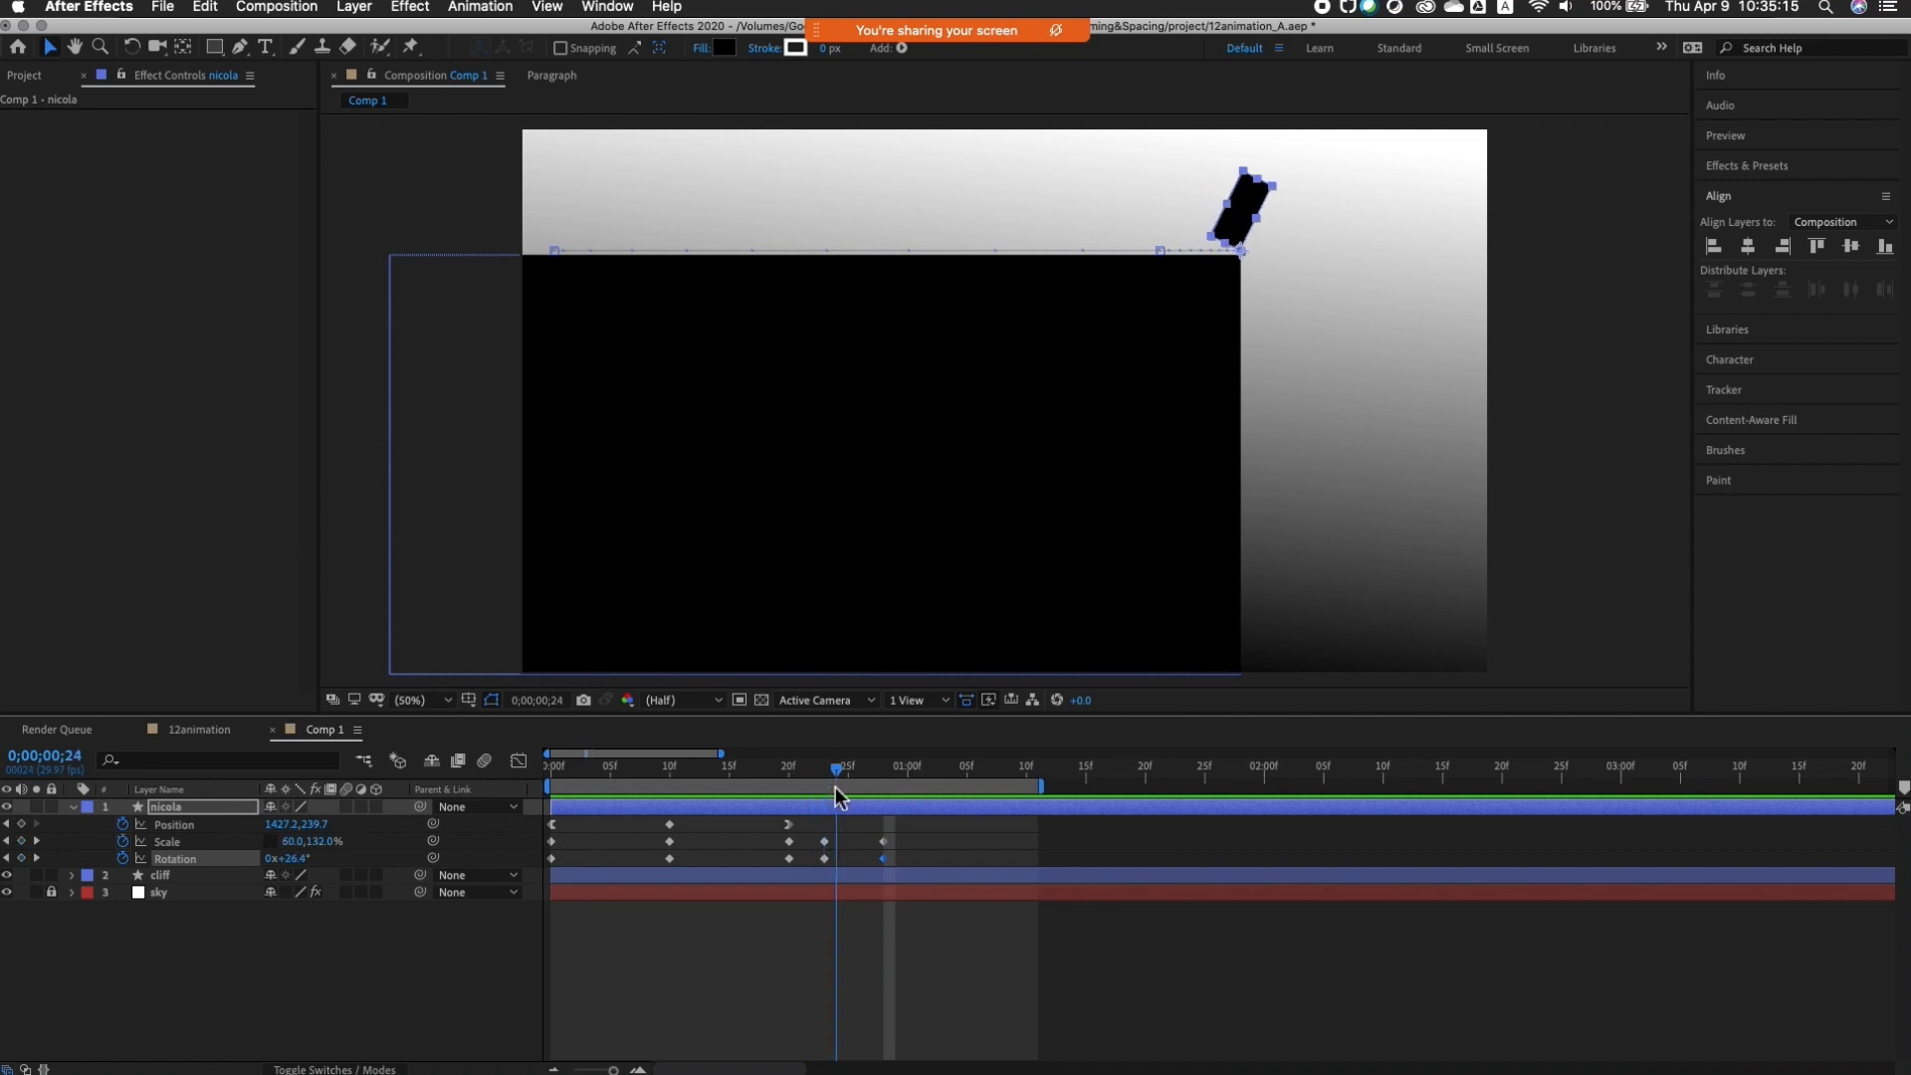
pyautogui.moveTo(832, 787); pyautogui.dragTo(837, 789)
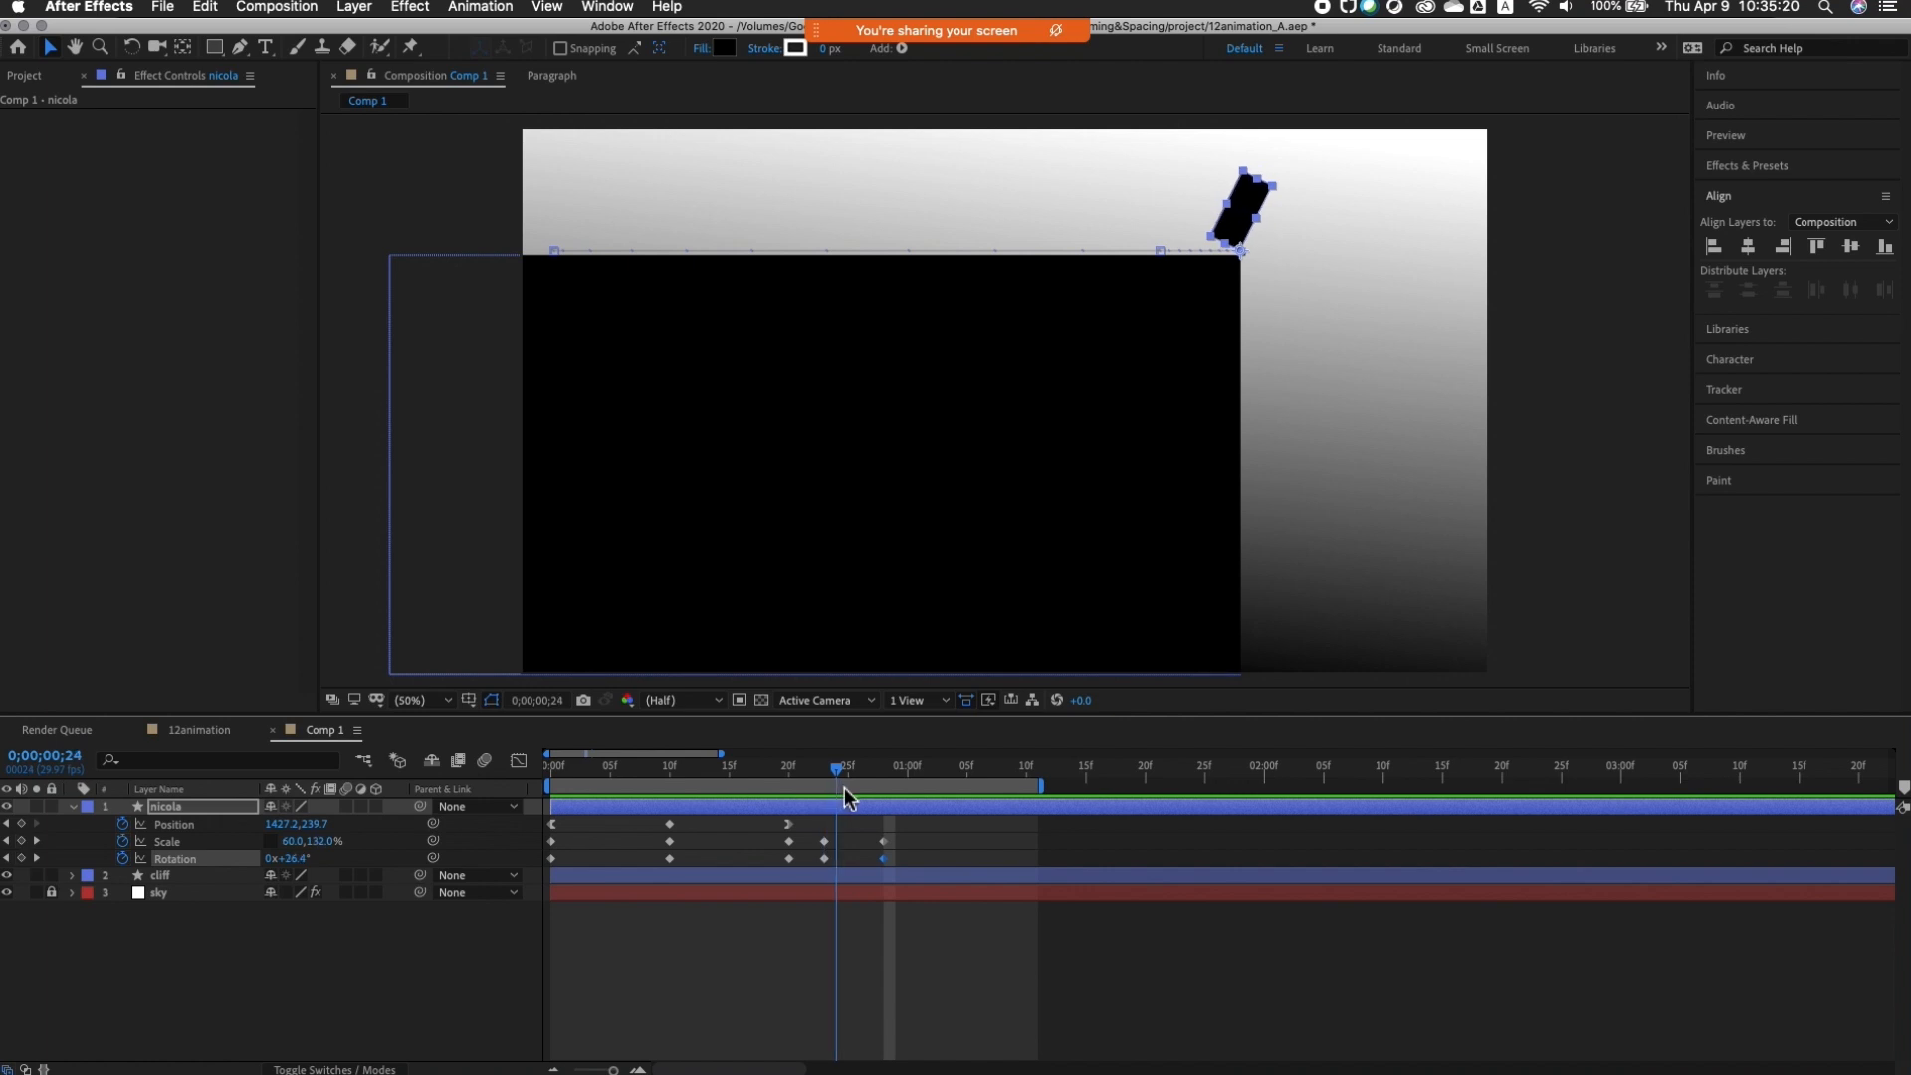
pyautogui.click(21, 842)
pyautogui.click(21, 858)
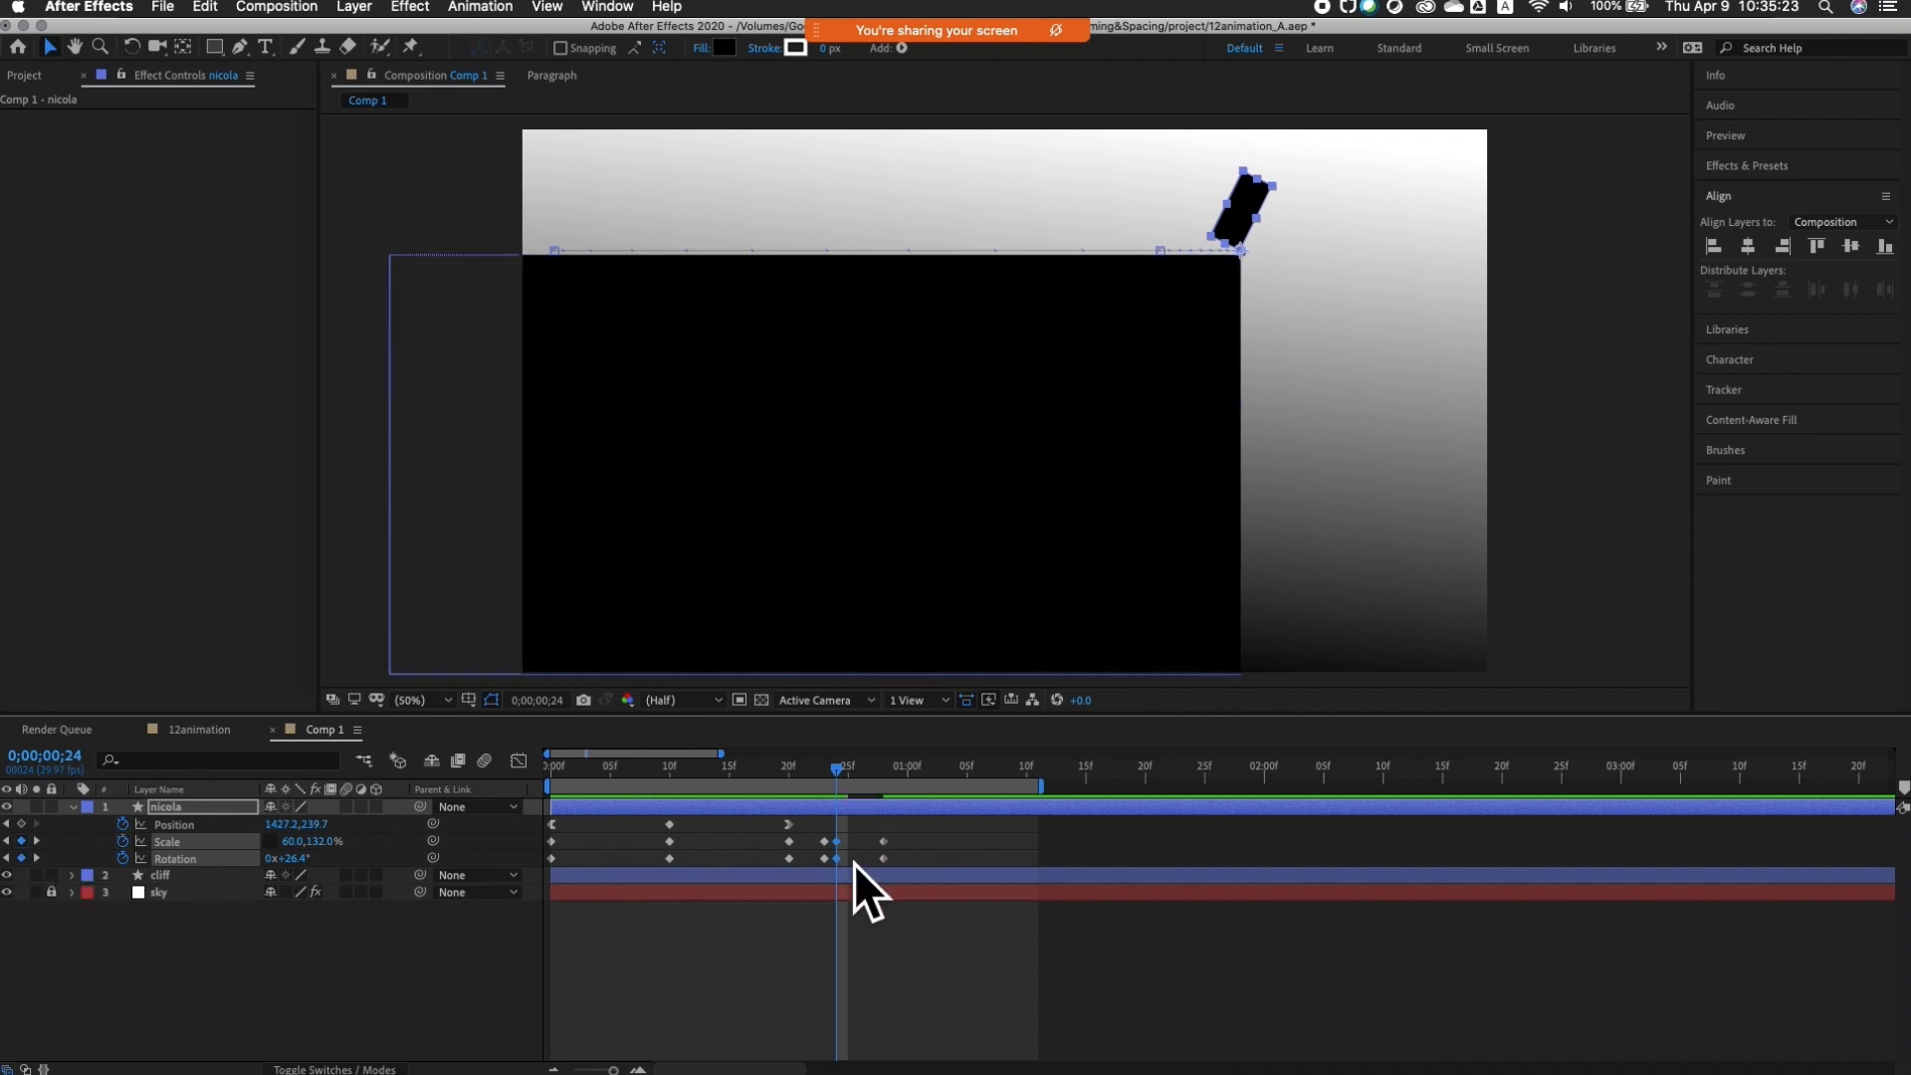
# Step: Delay the last two pairs of Scale and Rotation keyframes to 0;00;01;00 and 0;00;01;04, previewing the longer hold
pyautogui.moveTo(904, 832)
pyautogui.mouseDown()
pyautogui.moveTo(828, 854)
pyautogui.moveTo(829, 891)
pyautogui.moveTo(841, 856)
pyautogui.moveTo(874, 852)
pyautogui.mouseUp()
pyautogui.moveTo(837, 768); pyautogui.dragTo(937, 802)
pyautogui.press('space')
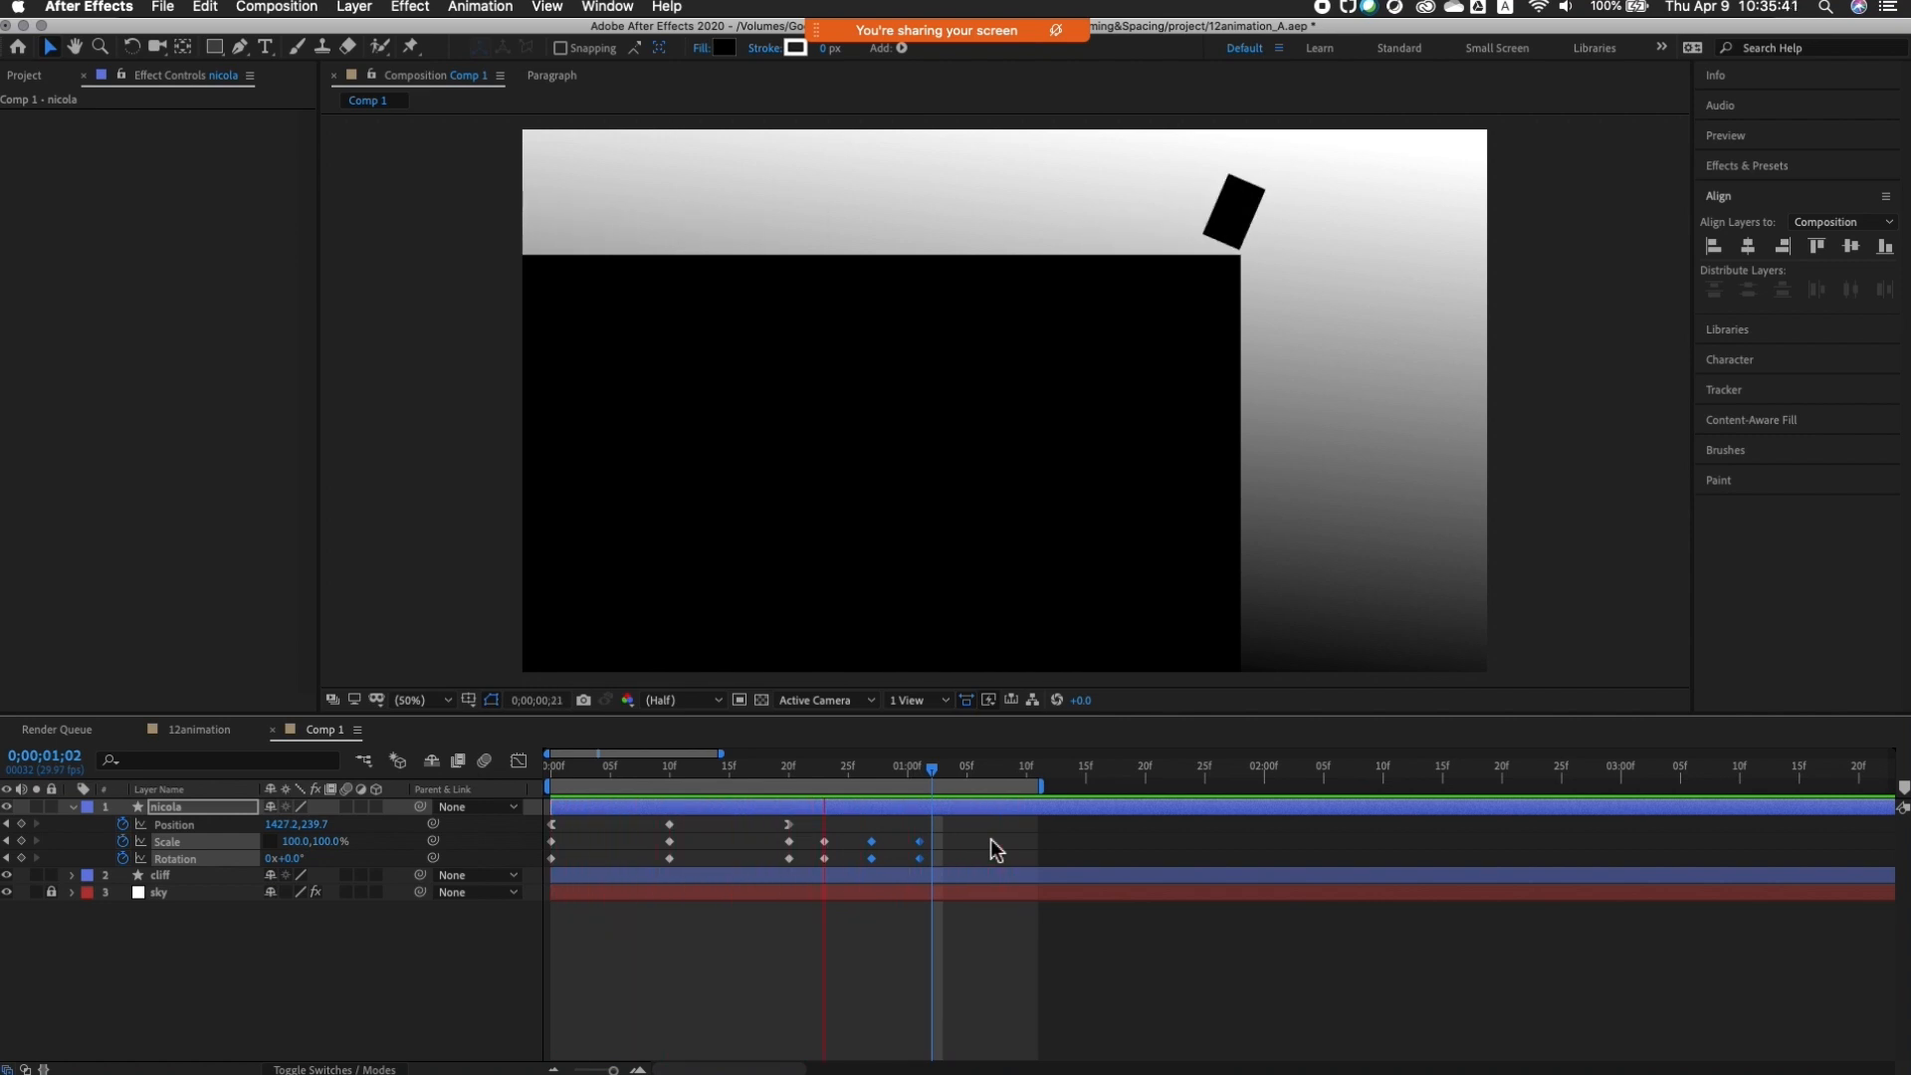
pyautogui.press('space')
pyautogui.moveTo(921, 782); pyautogui.dragTo(909, 849)
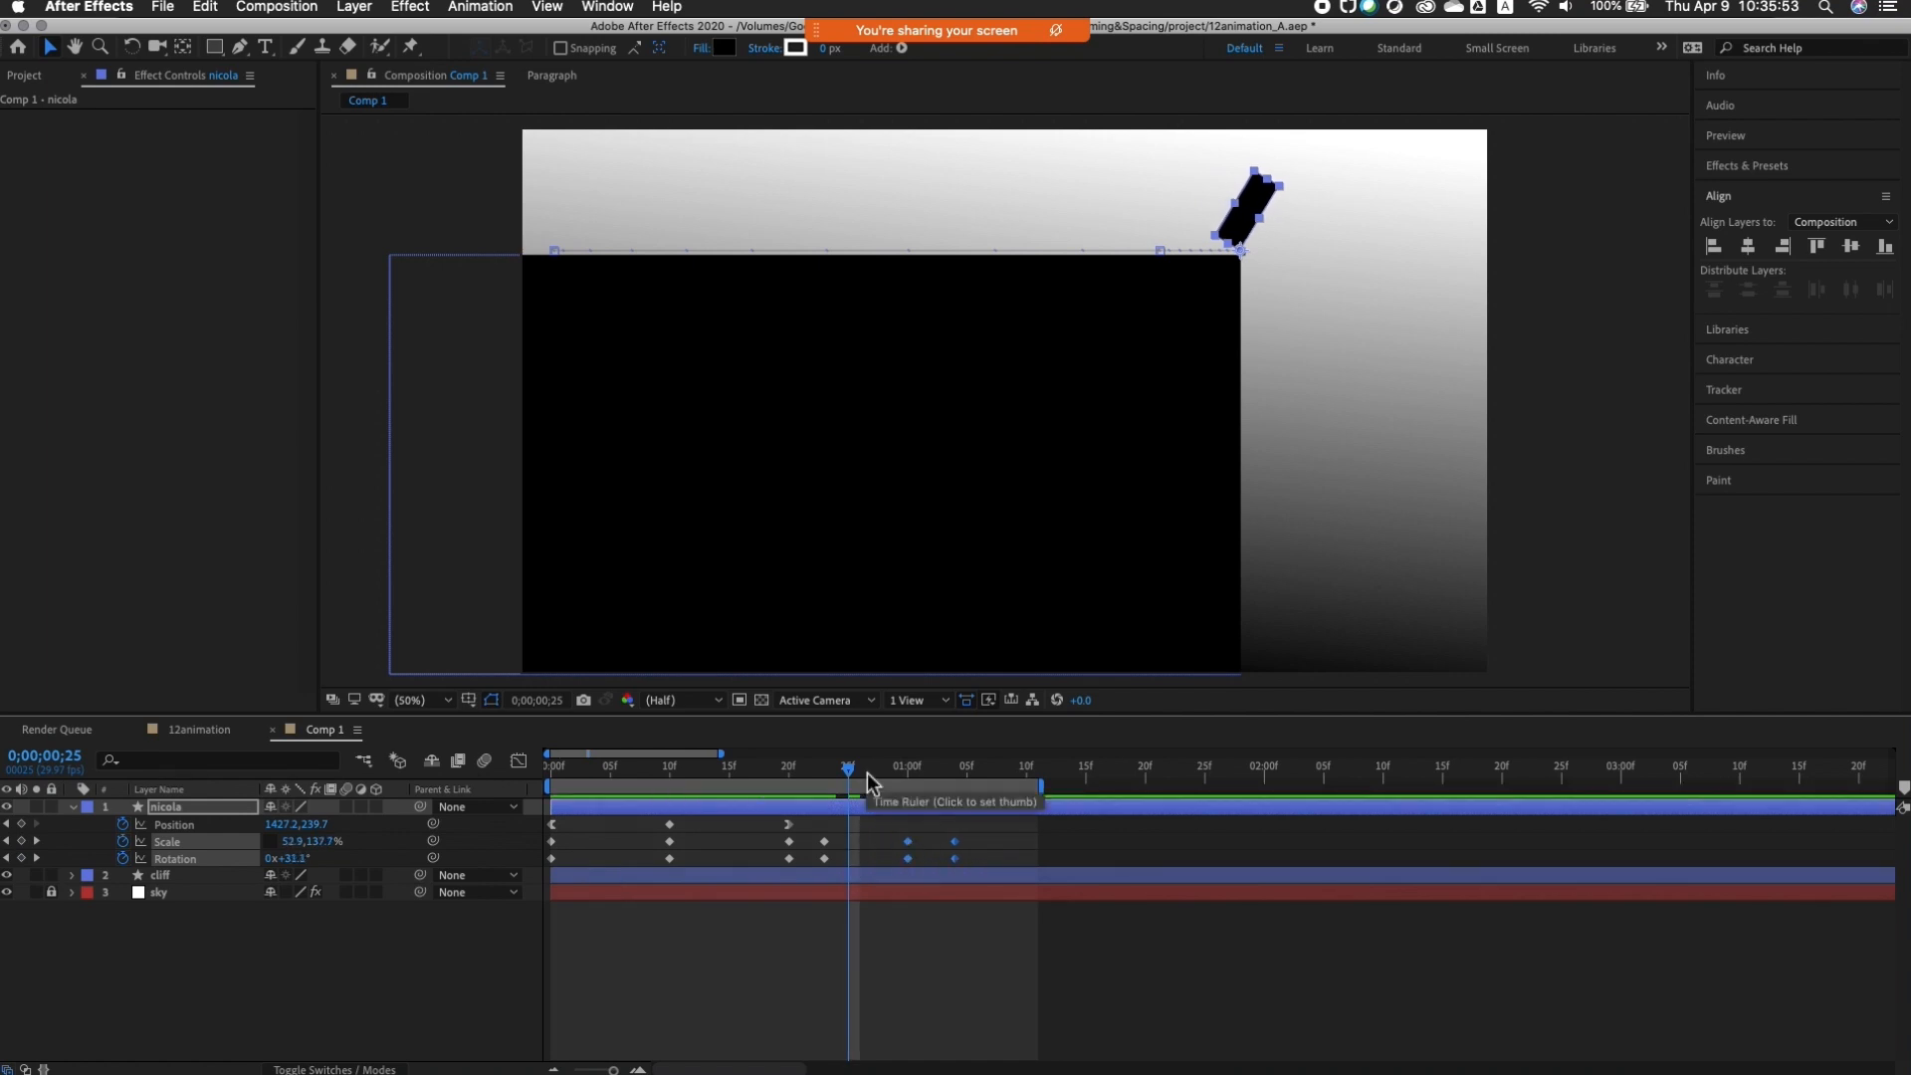
pyautogui.press('space')
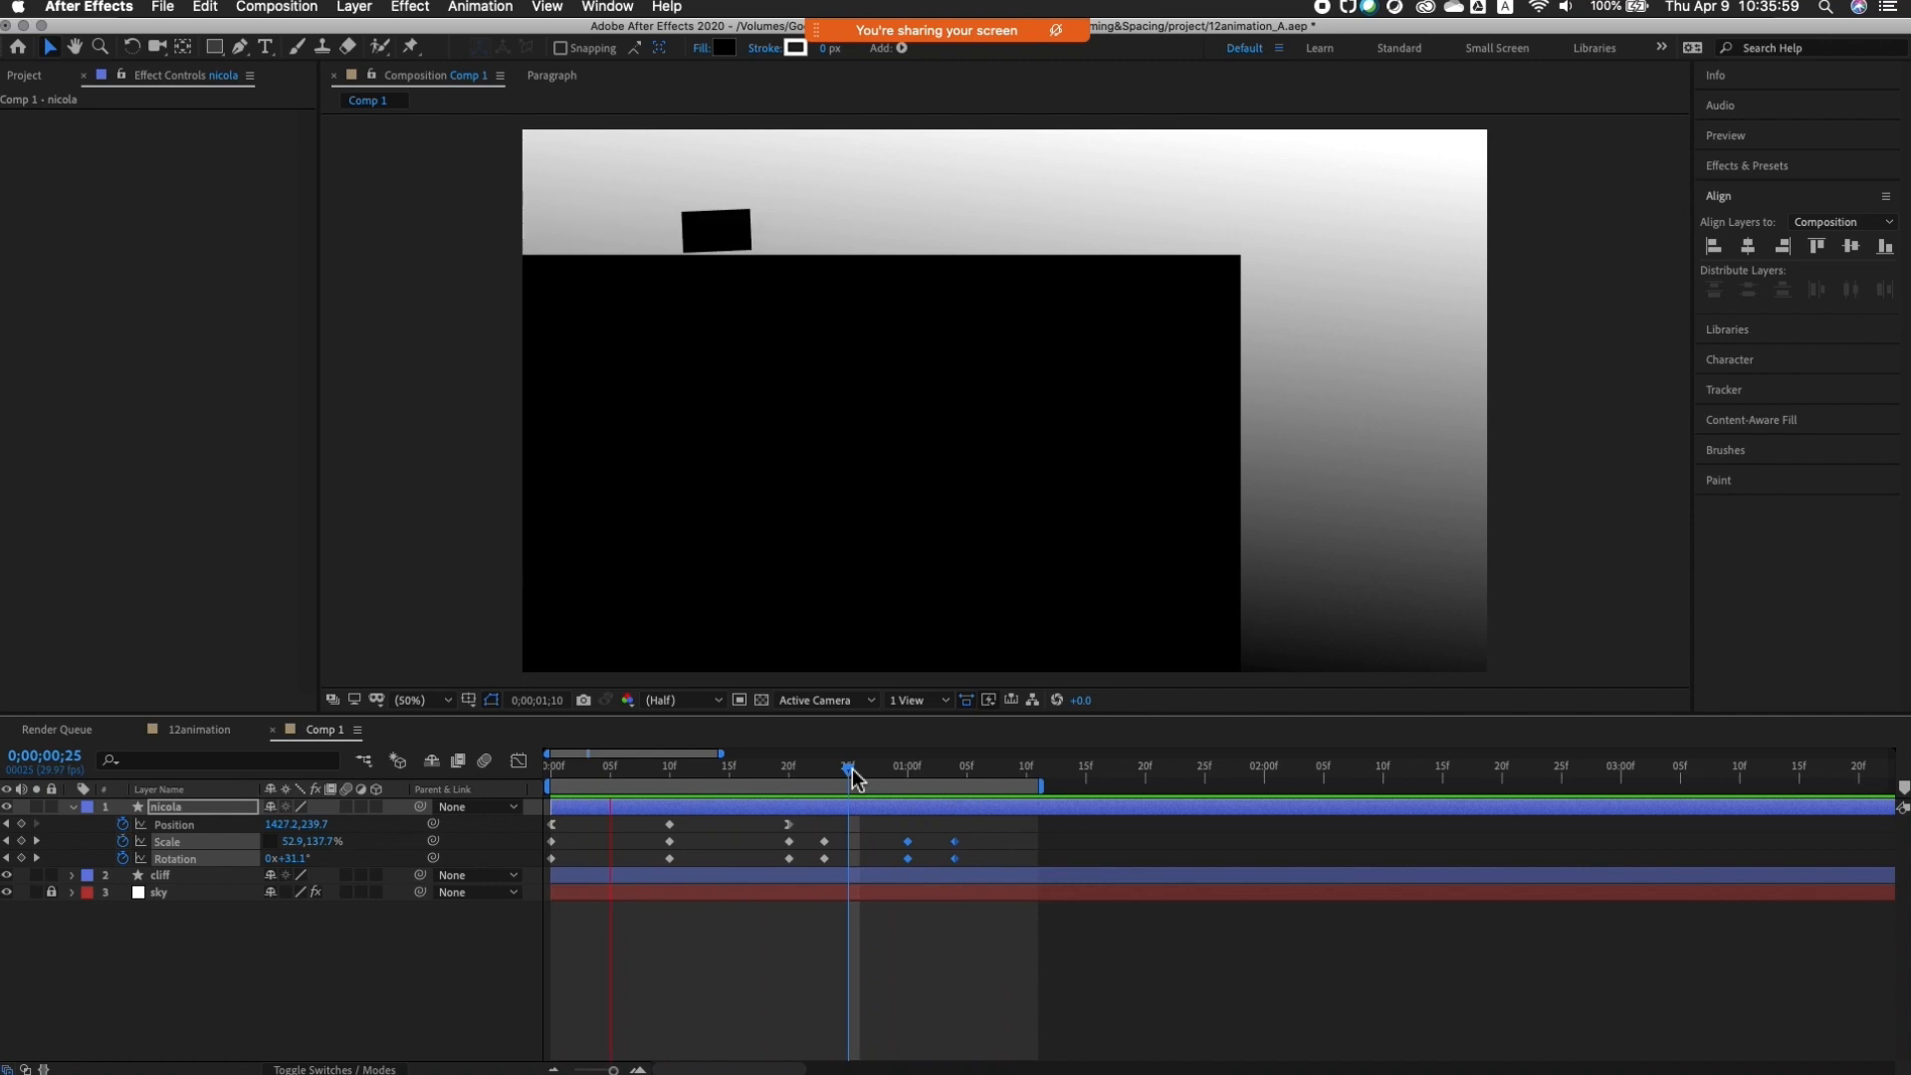
pyautogui.press('space')
# Step: Compare the pose at frame 23 with 0;00;01;00, and raise Rotation at 0;00;01;00 to 31.4°
pyautogui.moveTo(848, 772); pyautogui.dragTo(910, 792)
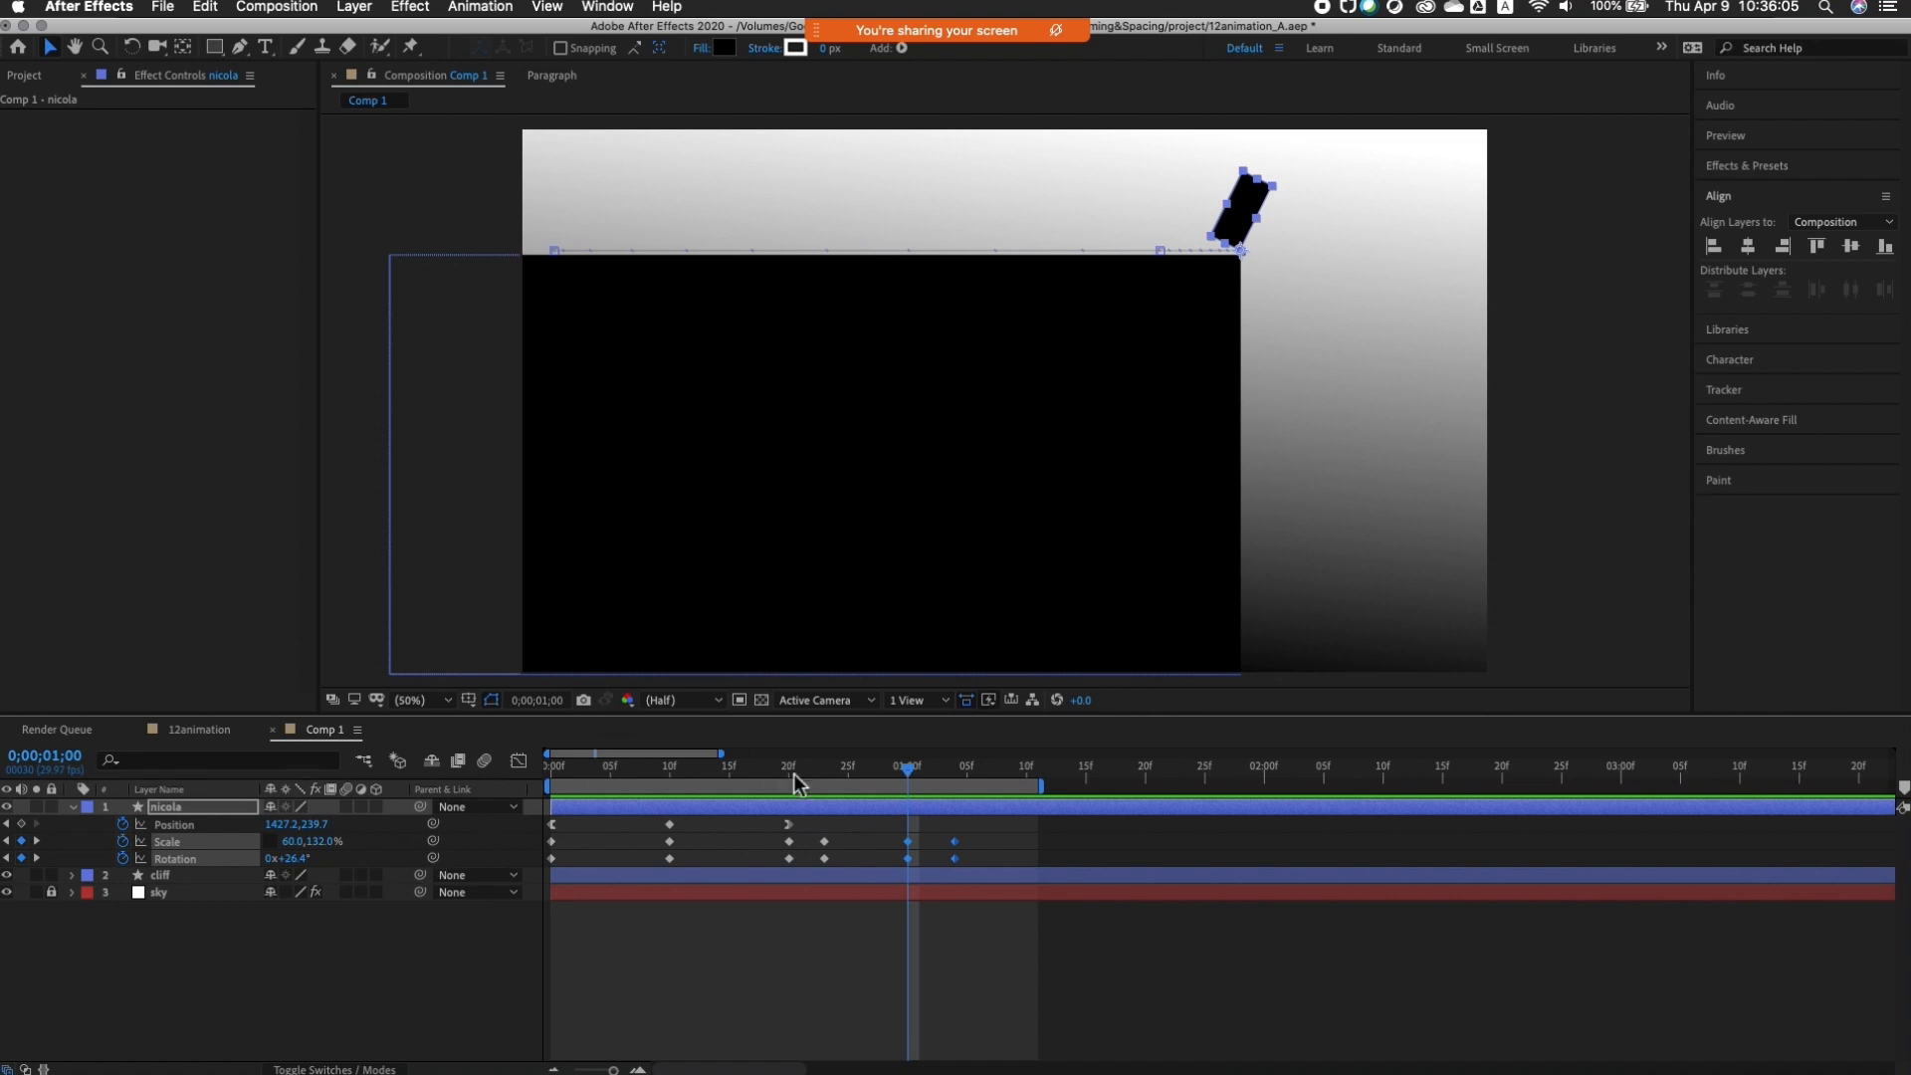
pyautogui.click(826, 769)
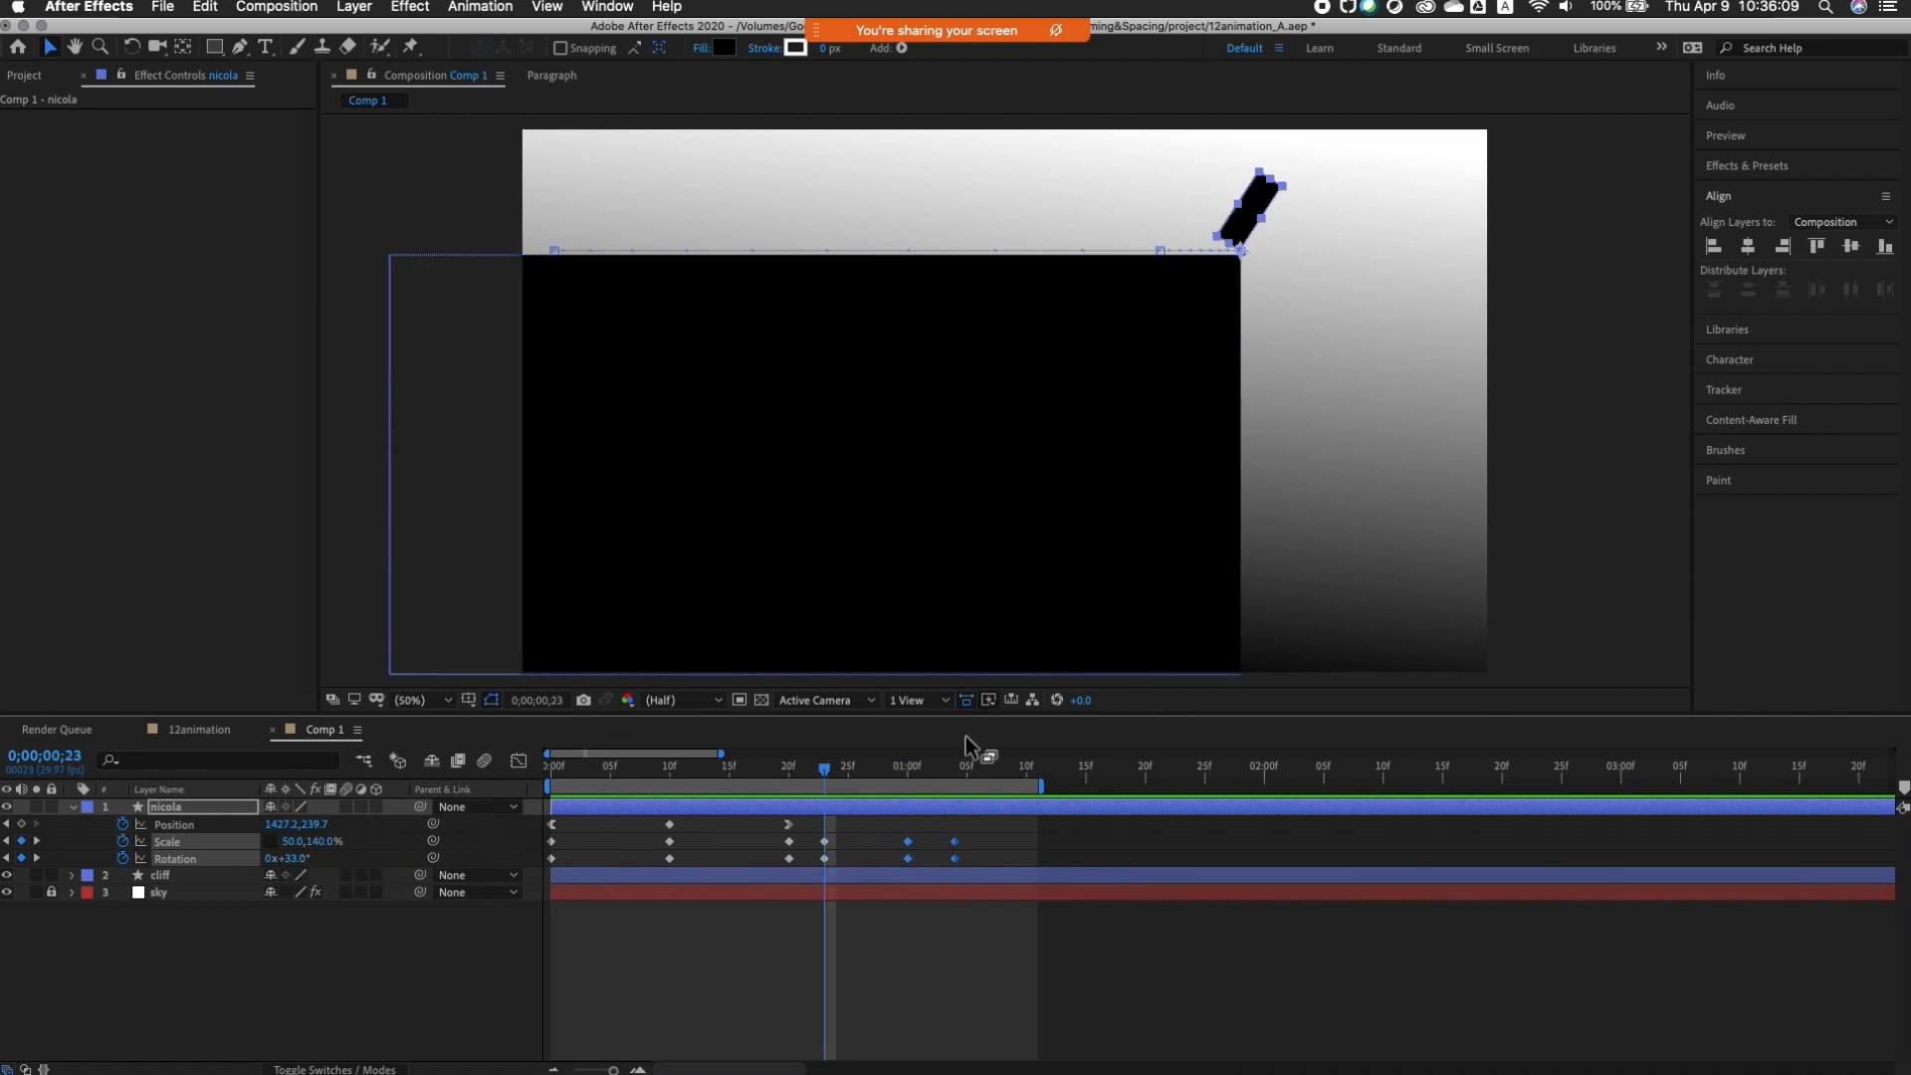
pyautogui.moveTo(892, 772); pyautogui.dragTo(907, 772)
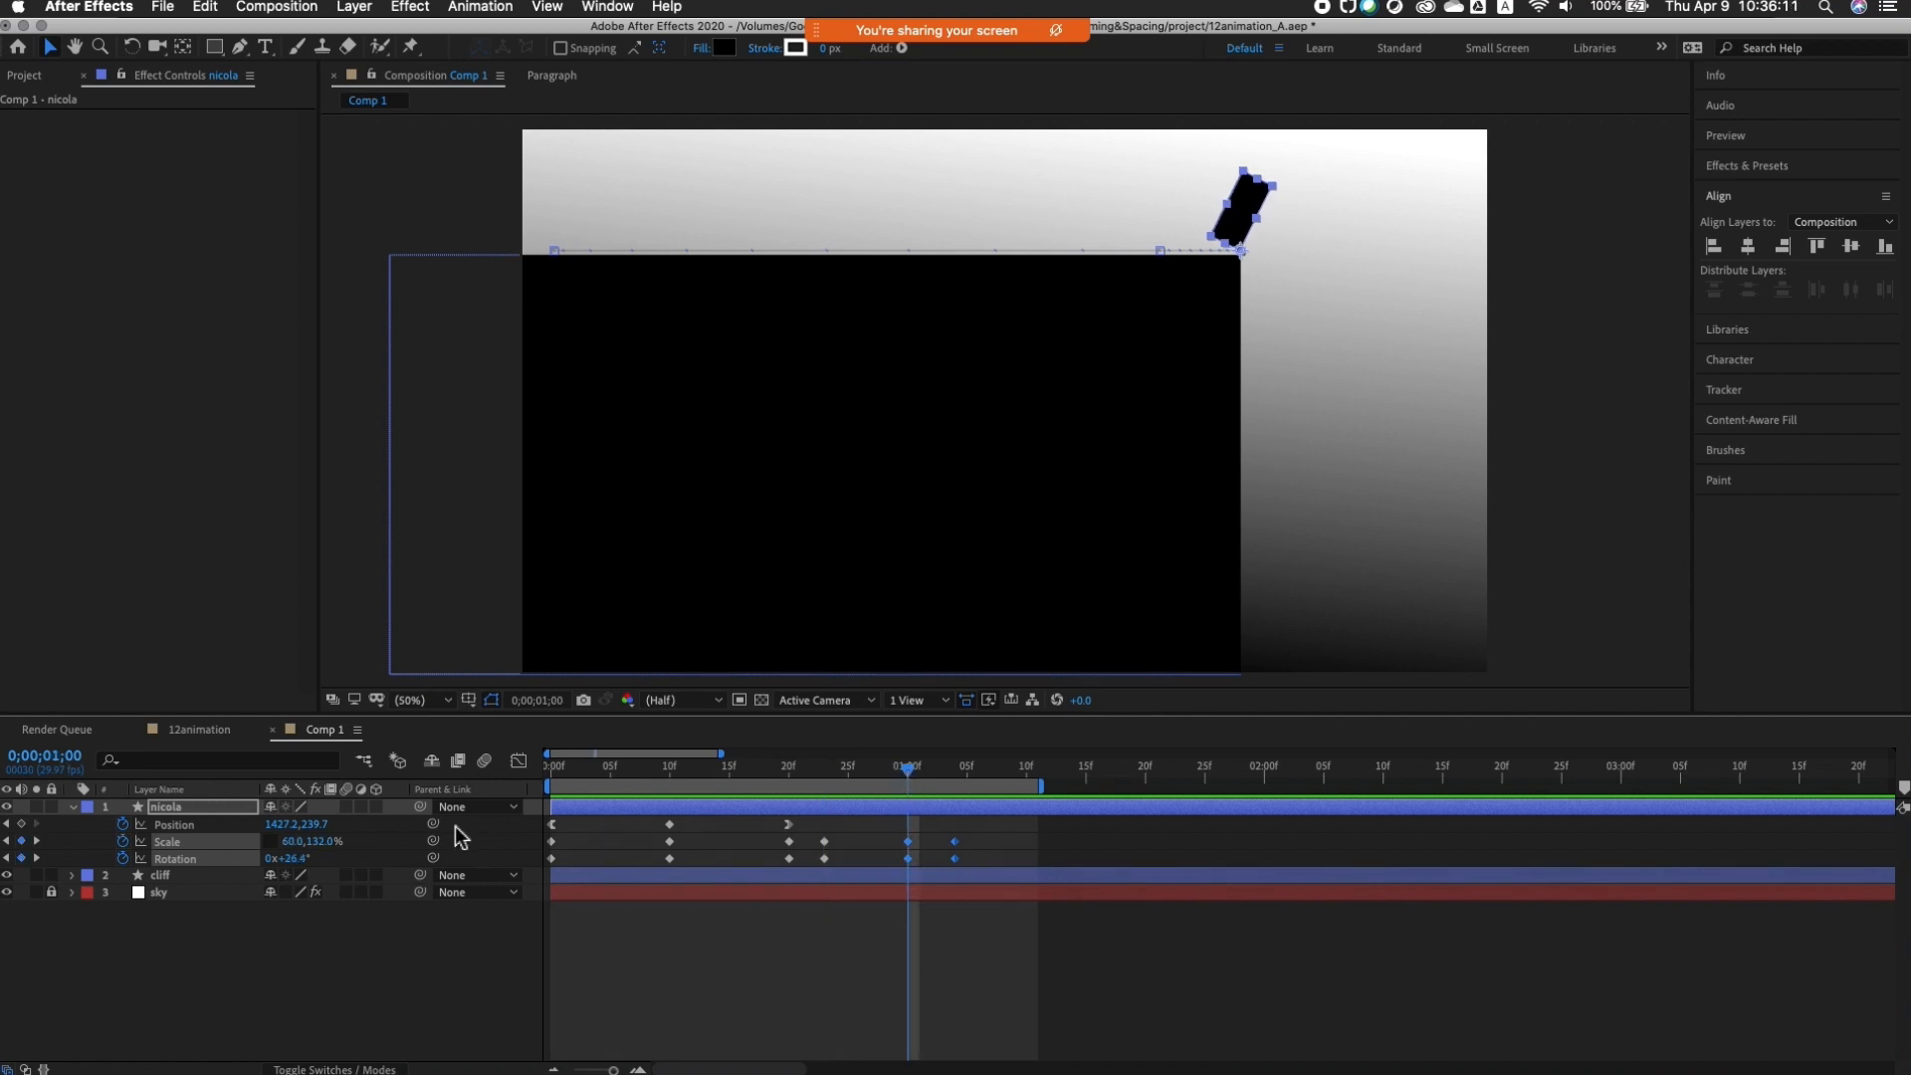
pyautogui.moveTo(296, 859); pyautogui.dragTo(304, 865)
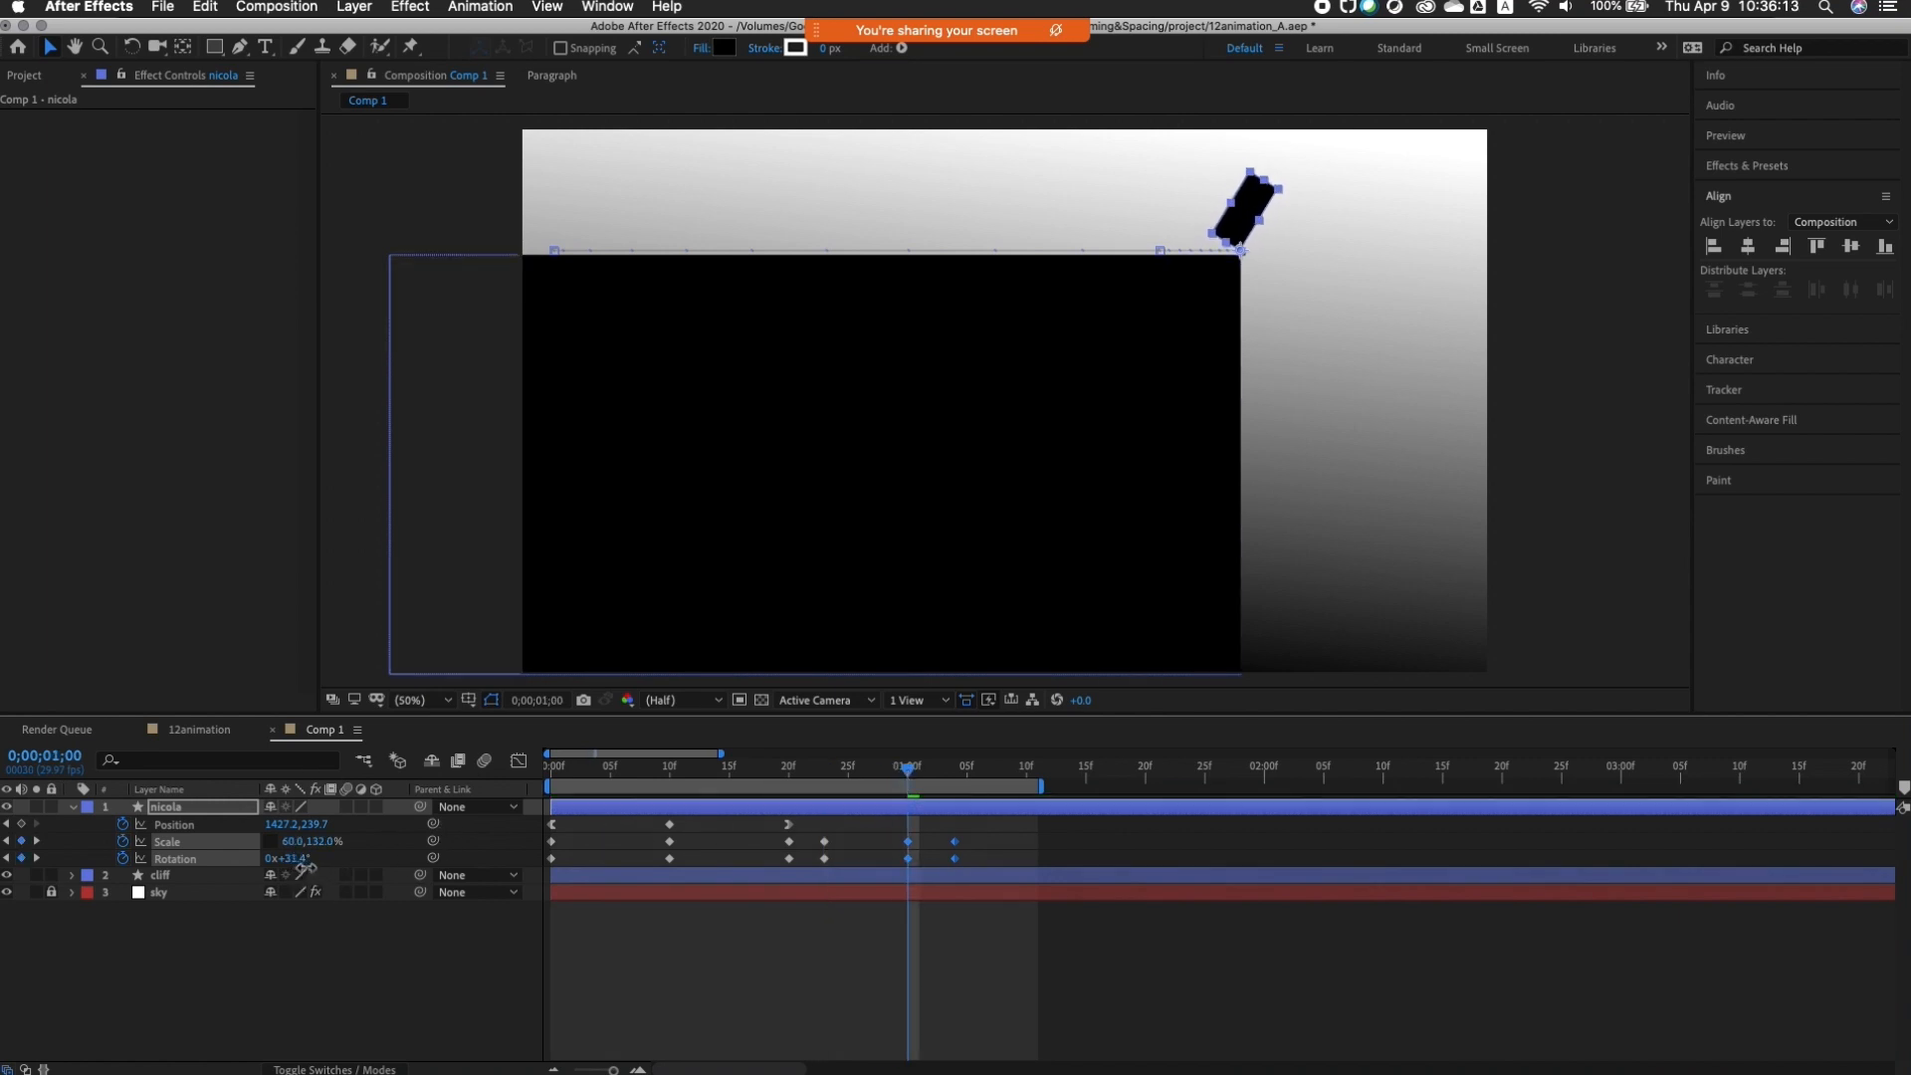
# Step: Scrub through the tilted hold and preview the animation from the first frame
pyautogui.moveTo(837, 772); pyautogui.dragTo(872, 772)
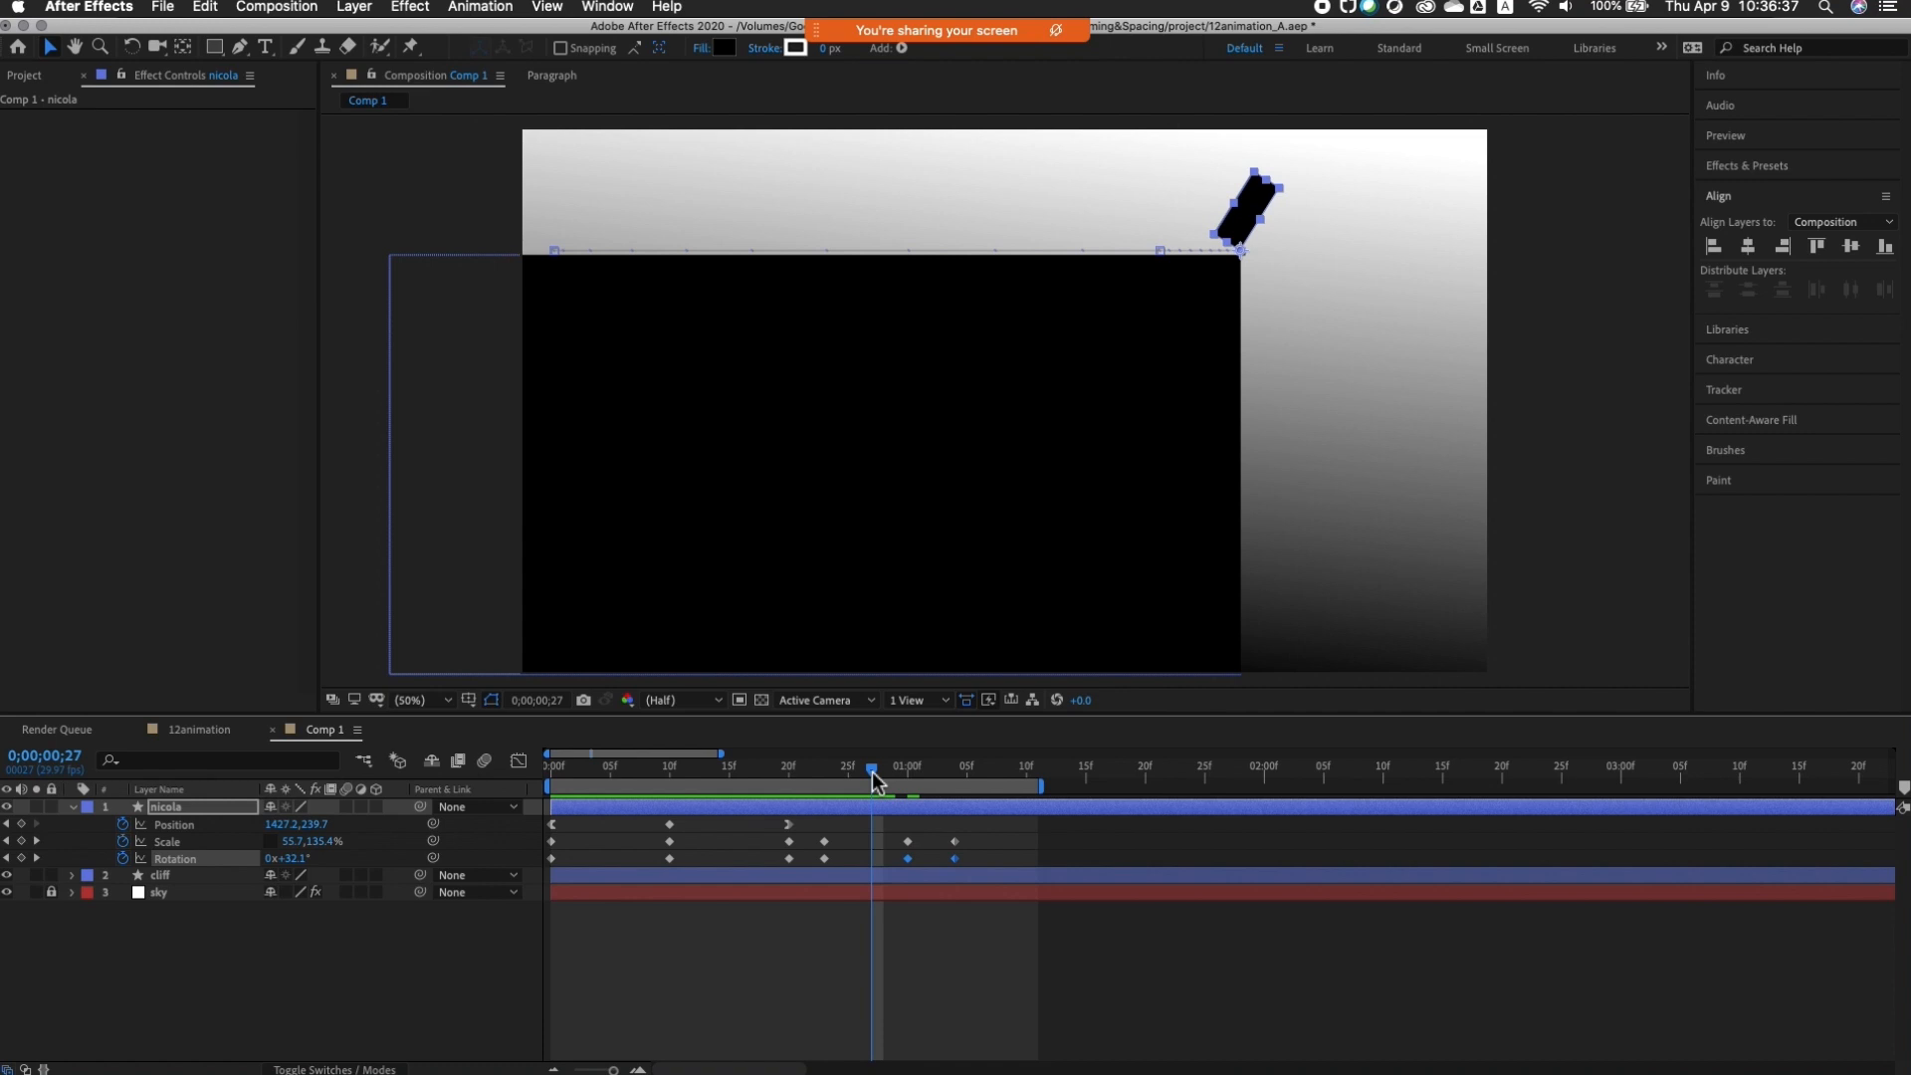
pyautogui.moveTo(872, 774); pyautogui.dragTo(528, 864)
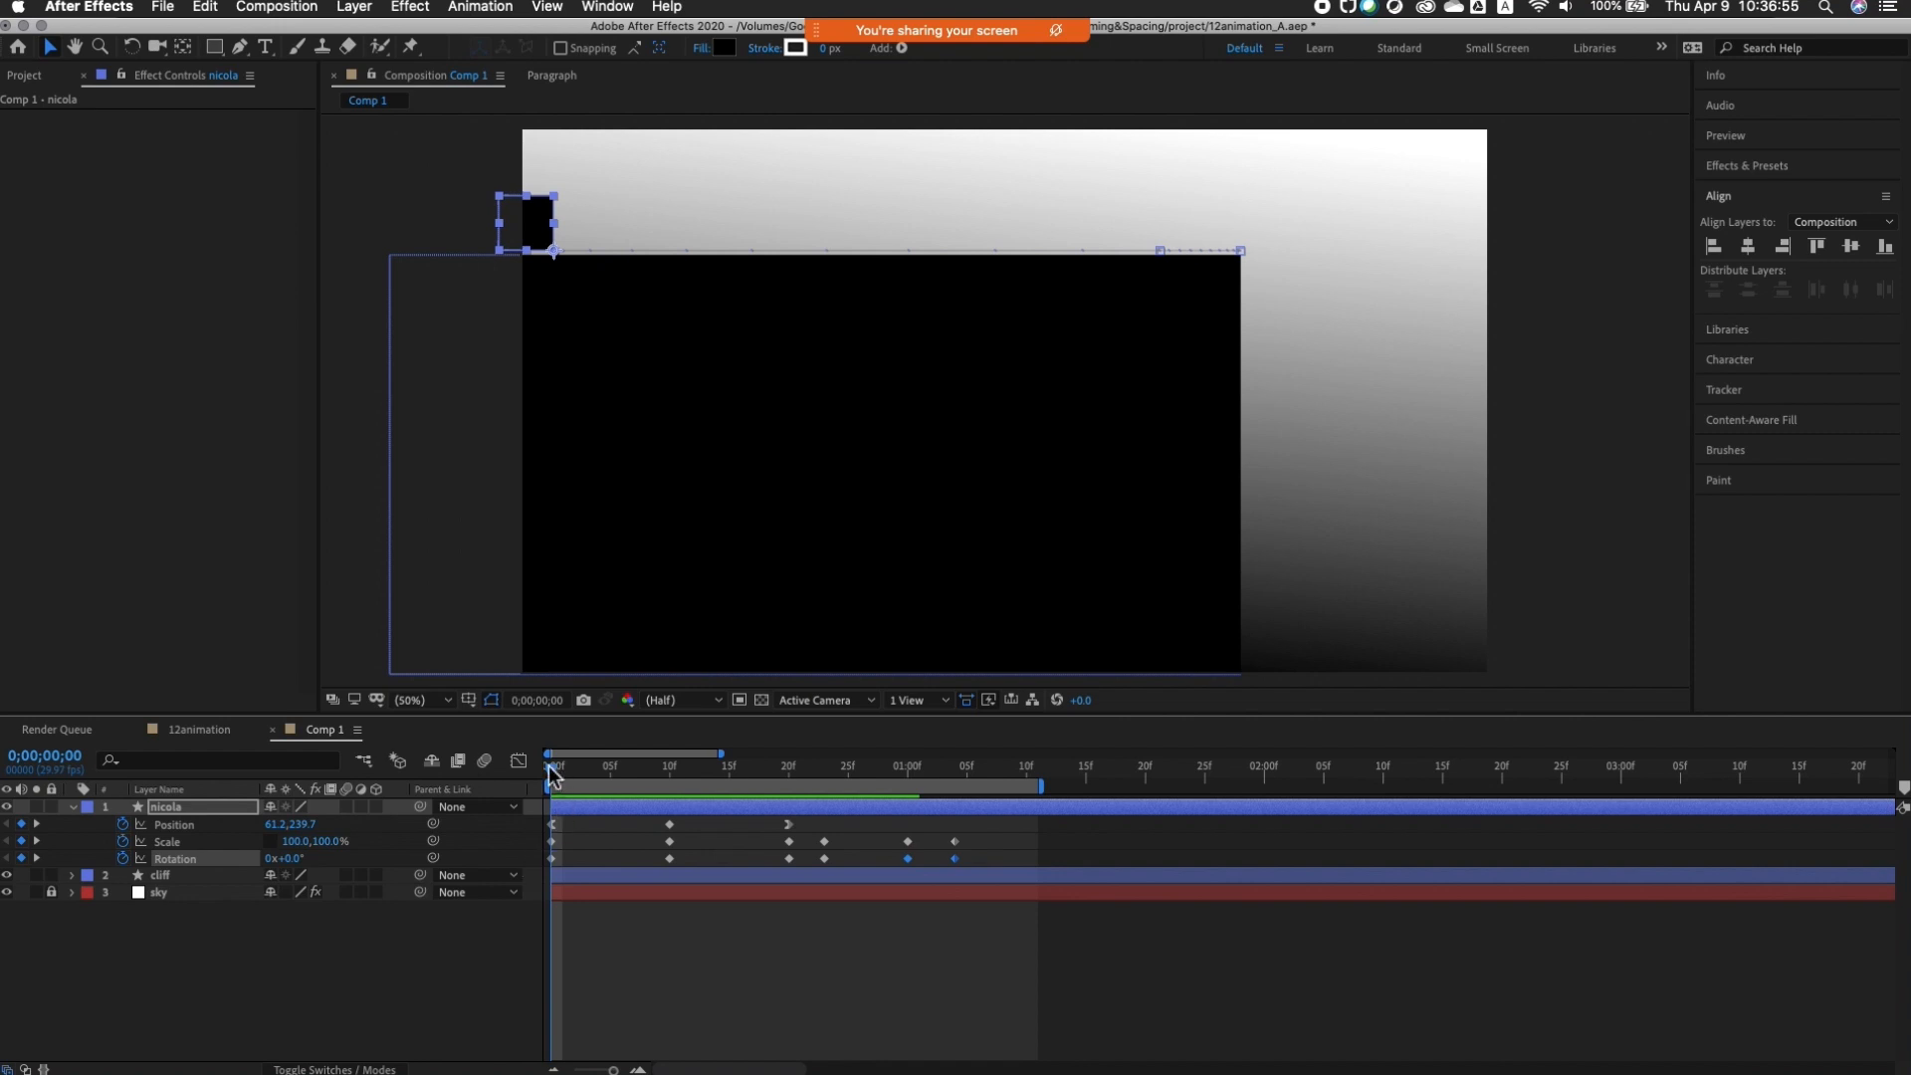
pyautogui.press('space')
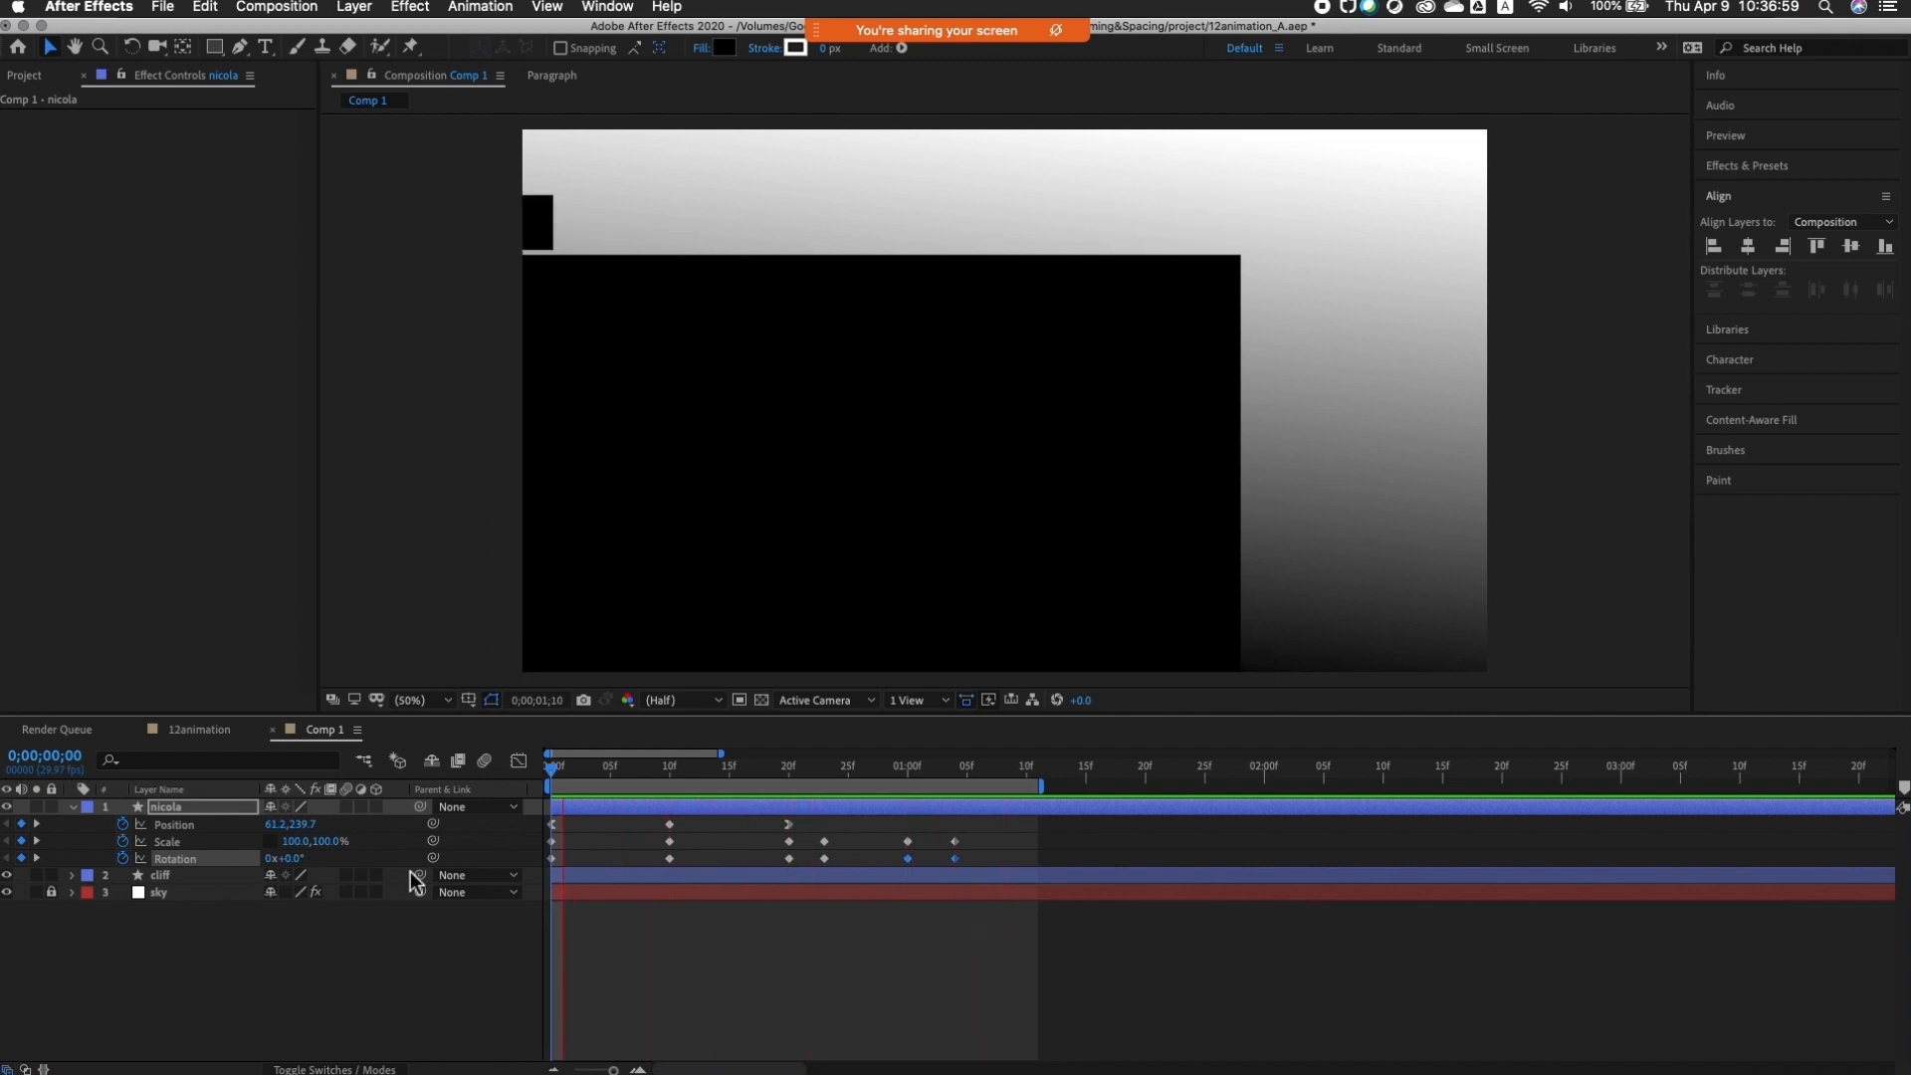
pyautogui.press('space')
# Step: Select only the last Rotation keyframe at 0;00;01;04 and reset its value to 0°
pyautogui.moveTo(854, 768); pyautogui.dragTo(962, 774)
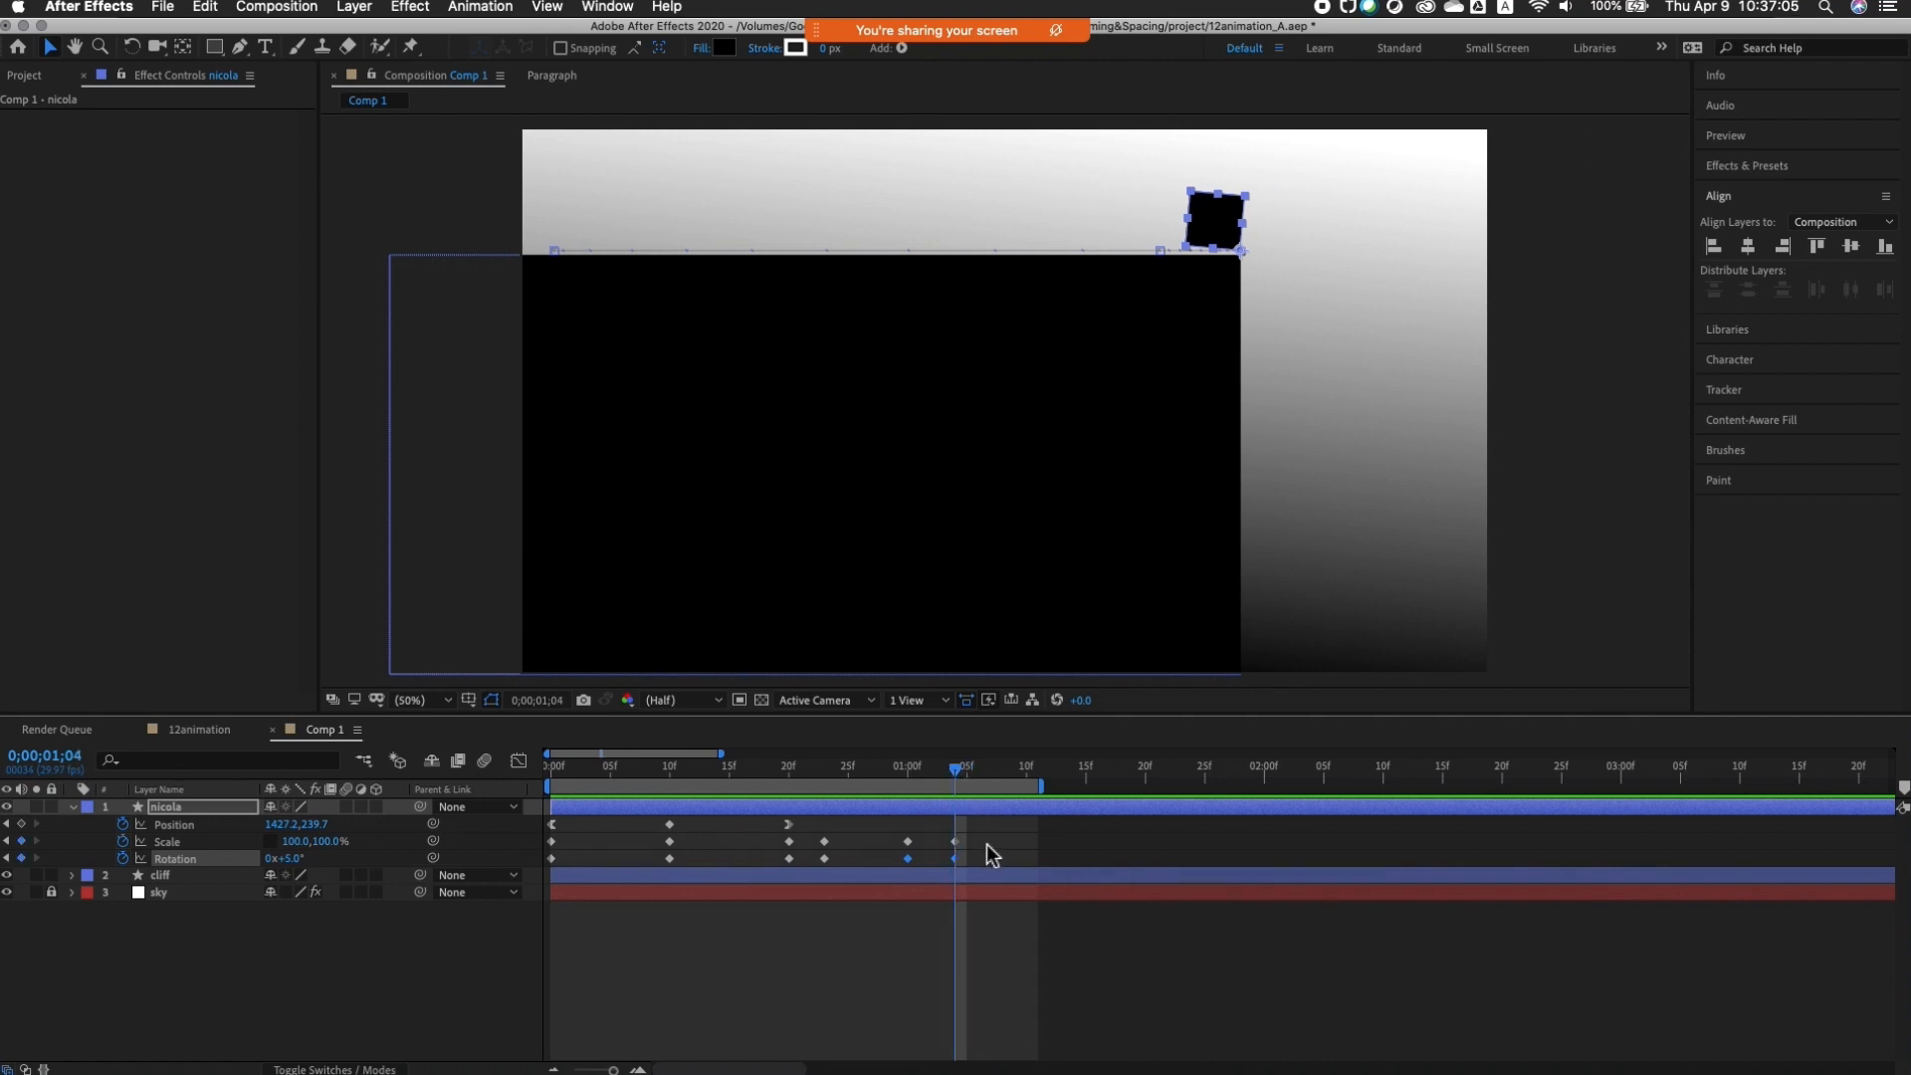
pyautogui.click(985, 845)
pyautogui.click(957, 859)
pyautogui.click(296, 859)
pyautogui.press('Return')
# Step: Scrub back through the corrected rotation and play the animation from the start
pyautogui.moveTo(899, 775); pyautogui.dragTo(860, 832)
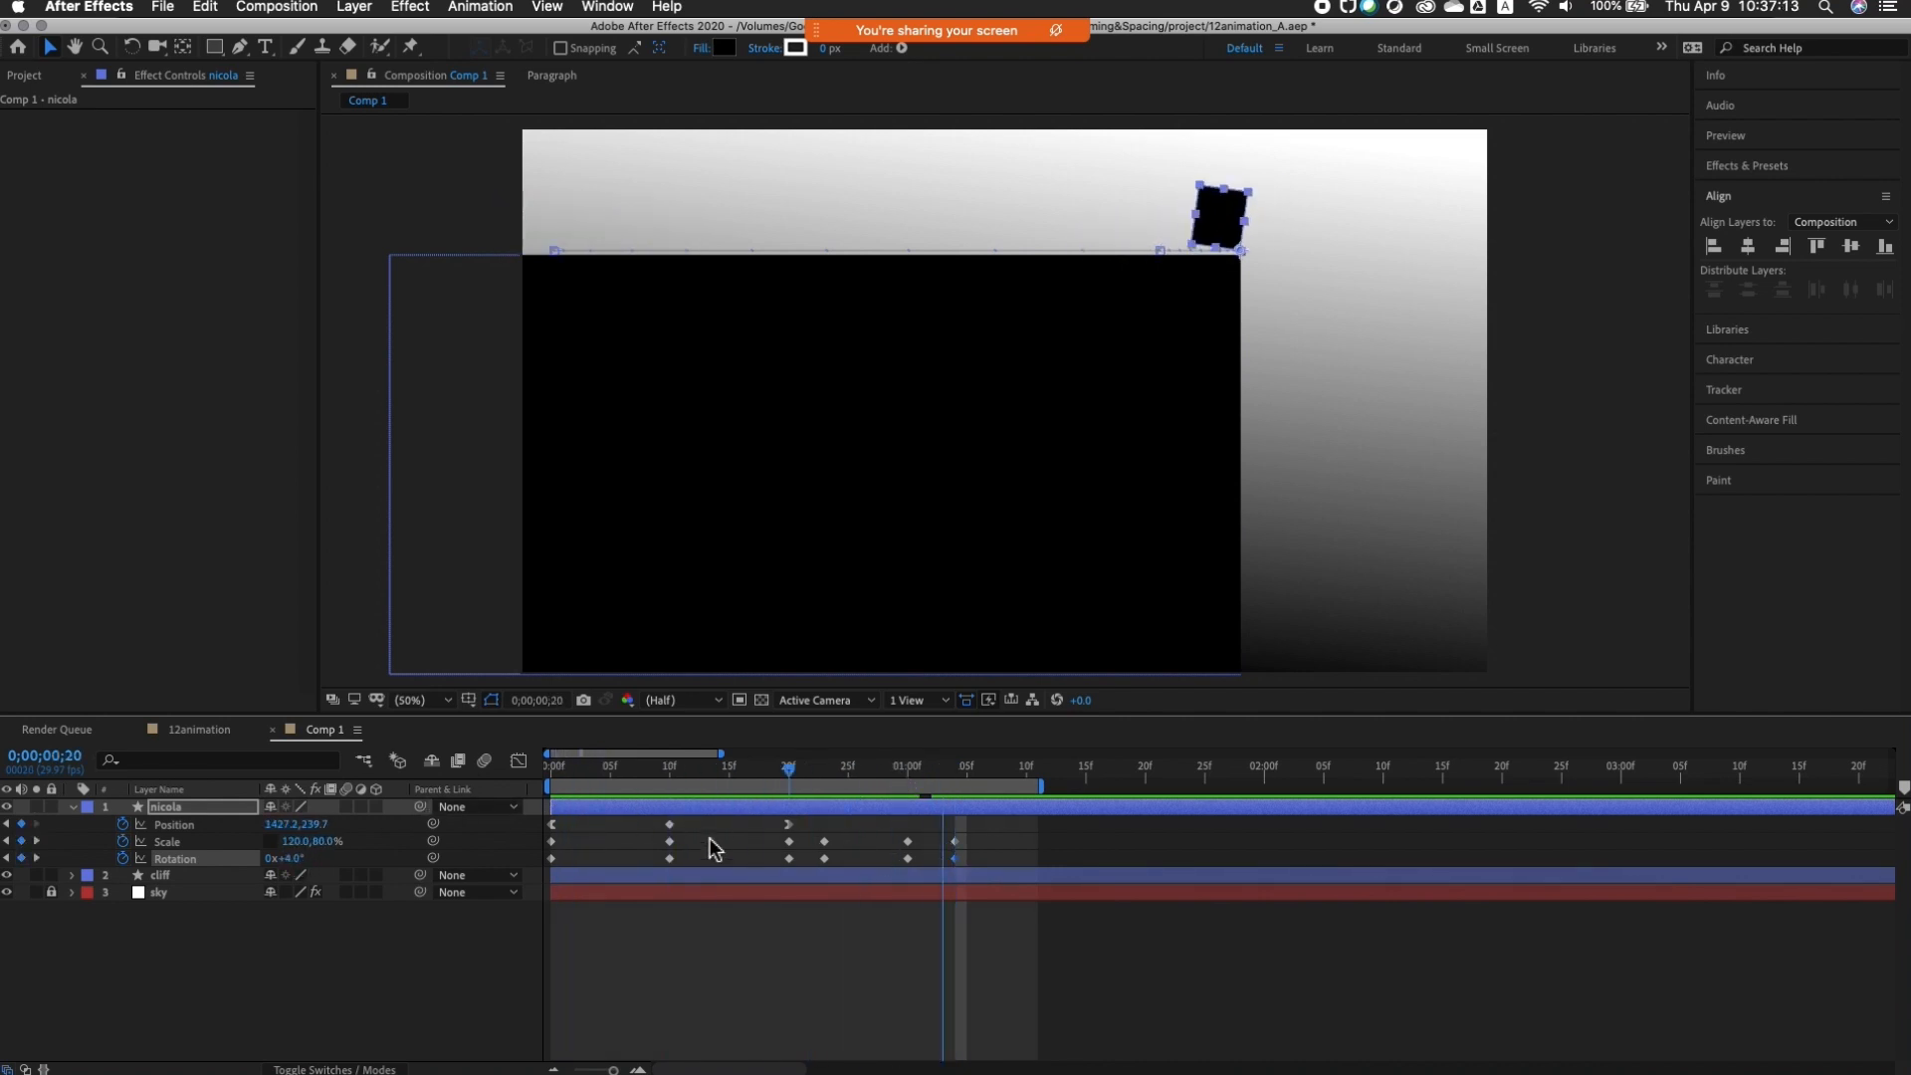
pyautogui.press('Home')
pyautogui.press('space')
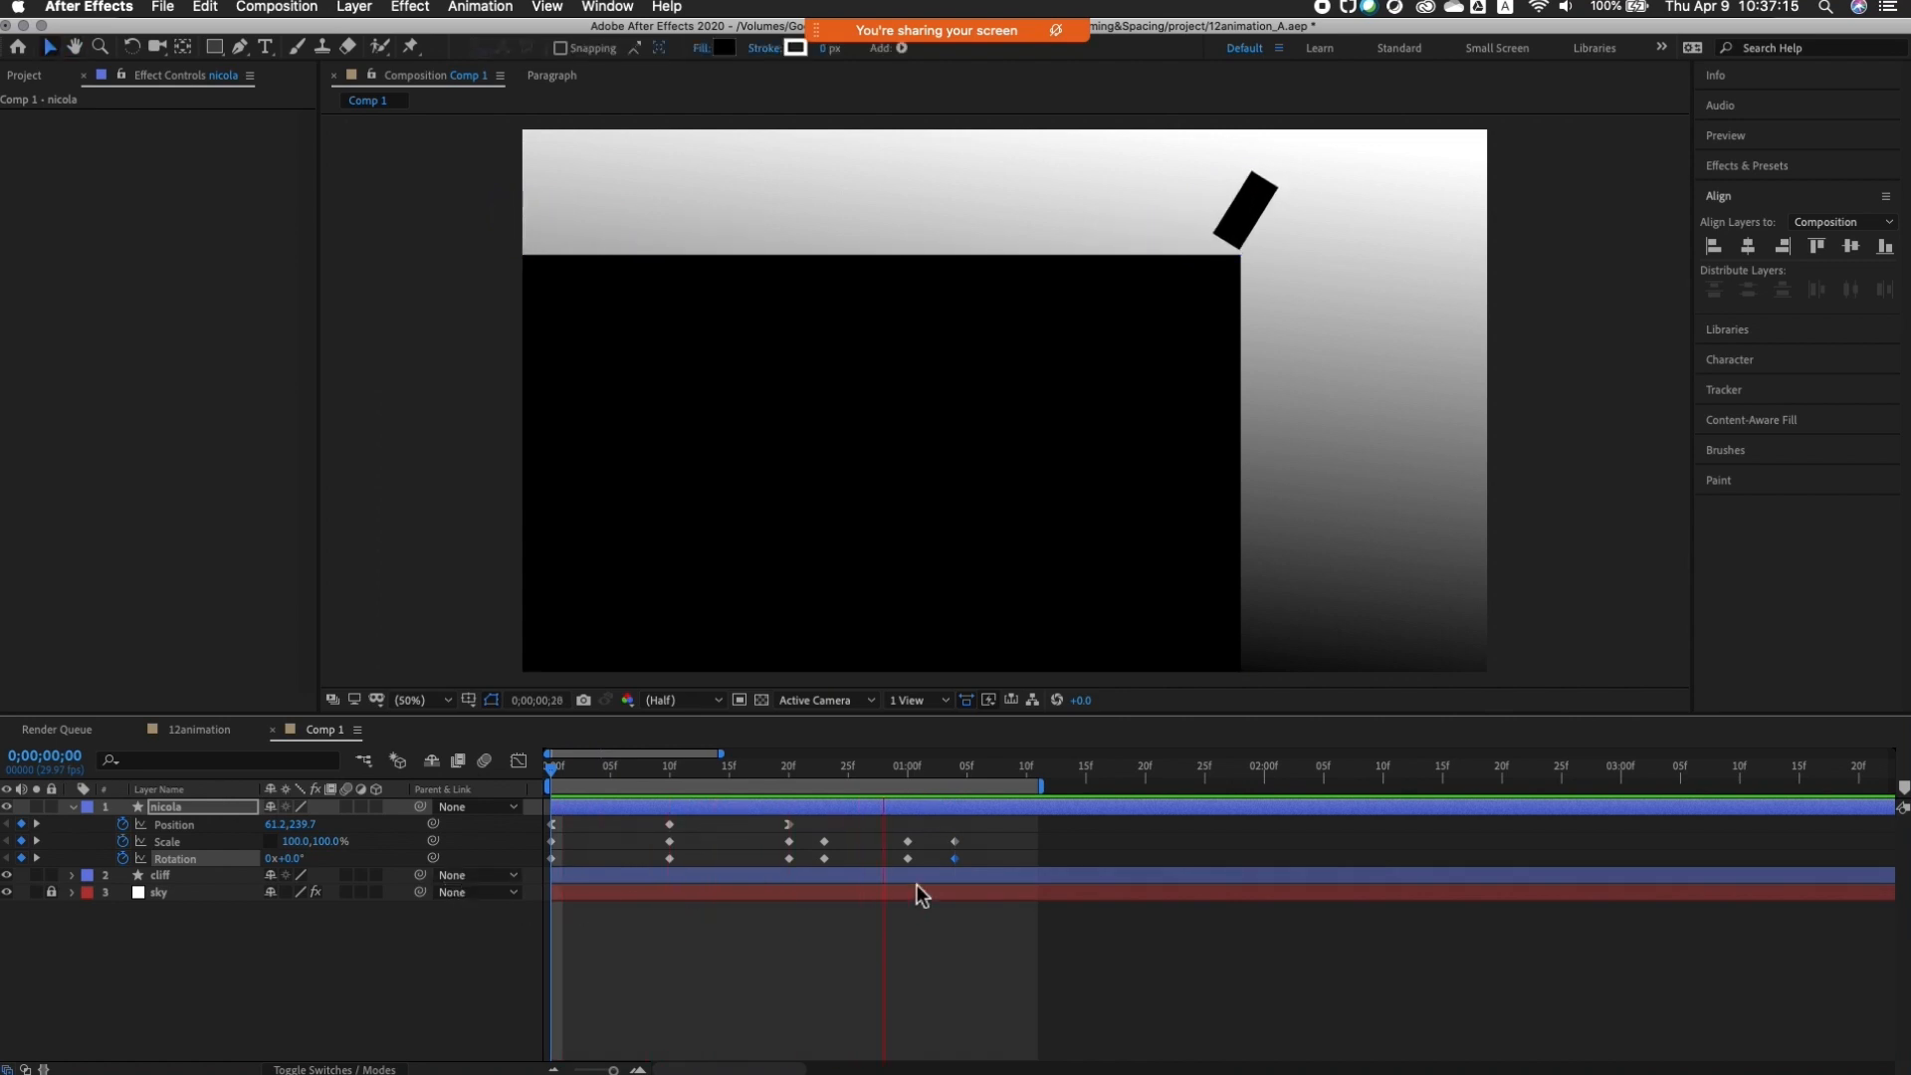
pyautogui.press('space')
# Step: Extend the work area's end to about 0;00;02;00 and preview the longer range
pyautogui.moveTo(1002, 773); pyautogui.dragTo(476, 969)
pyautogui.press('n')
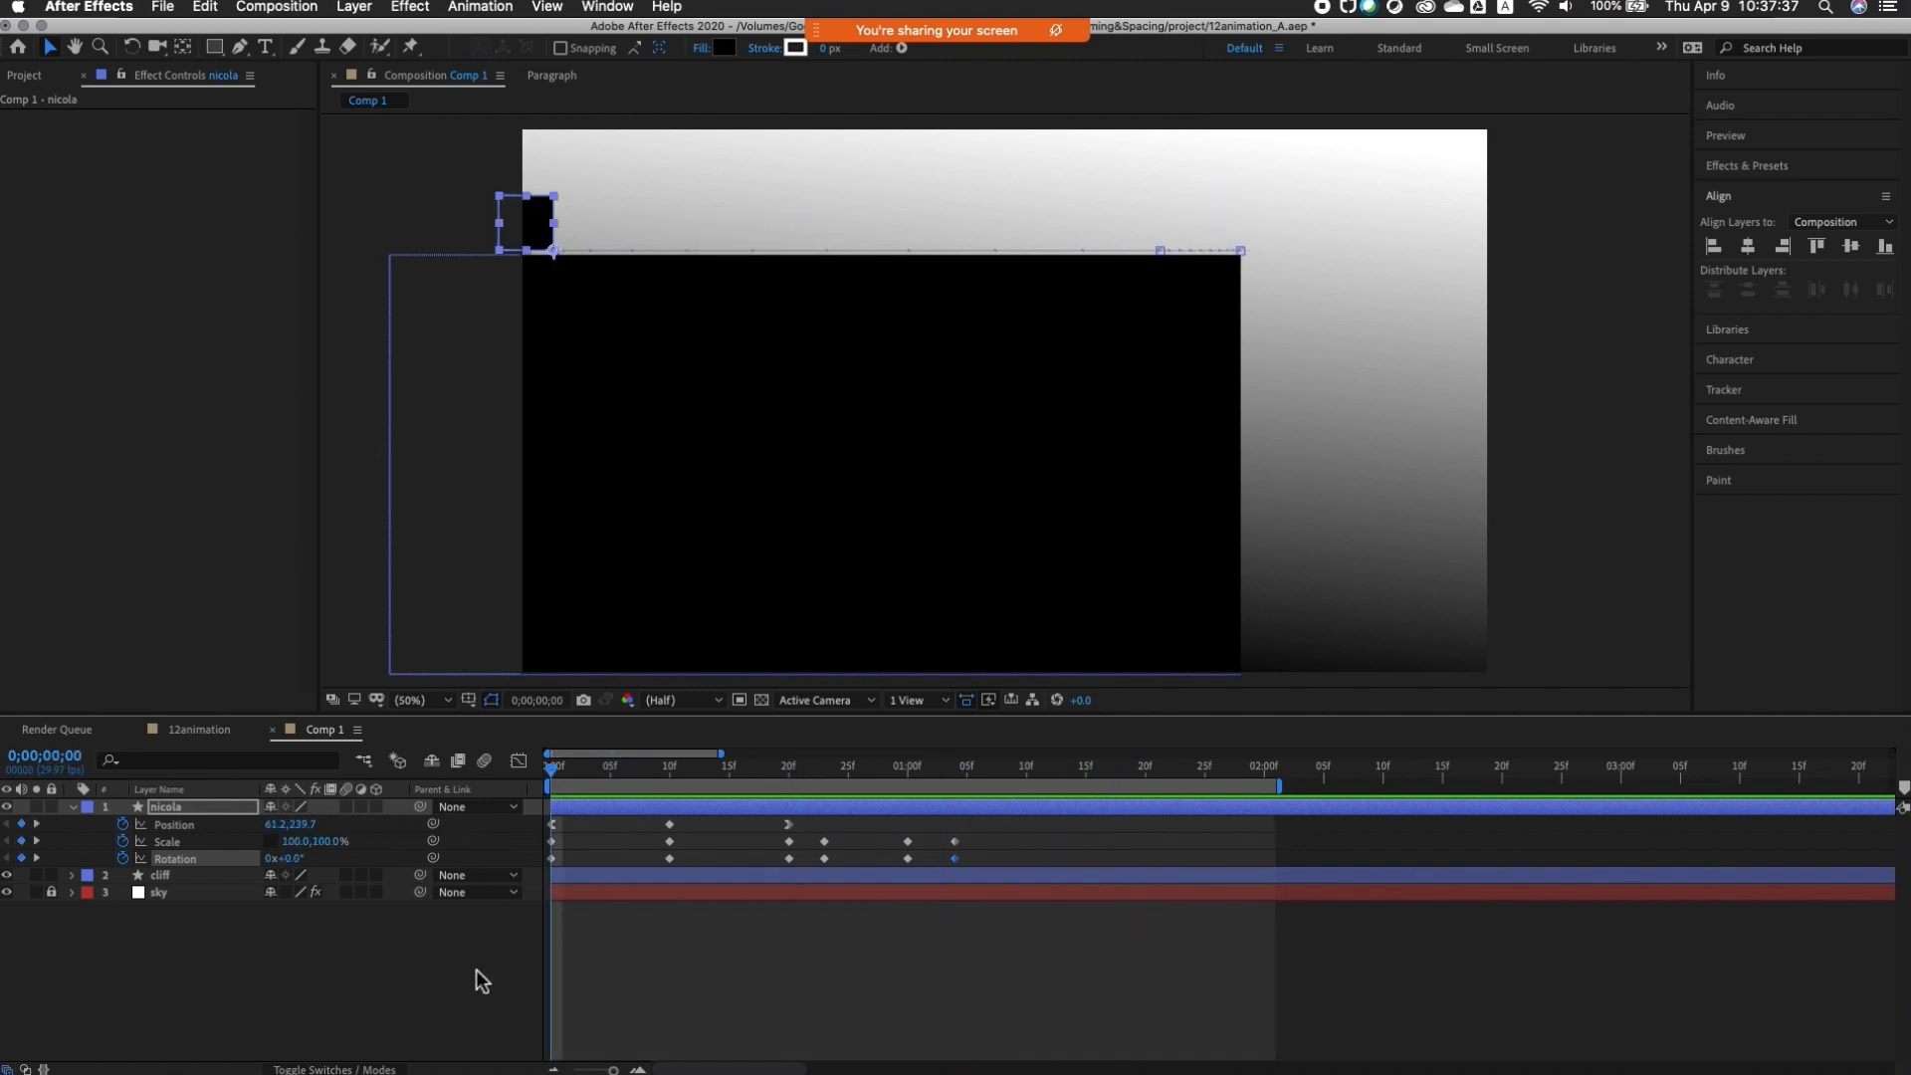
pyautogui.press('space')
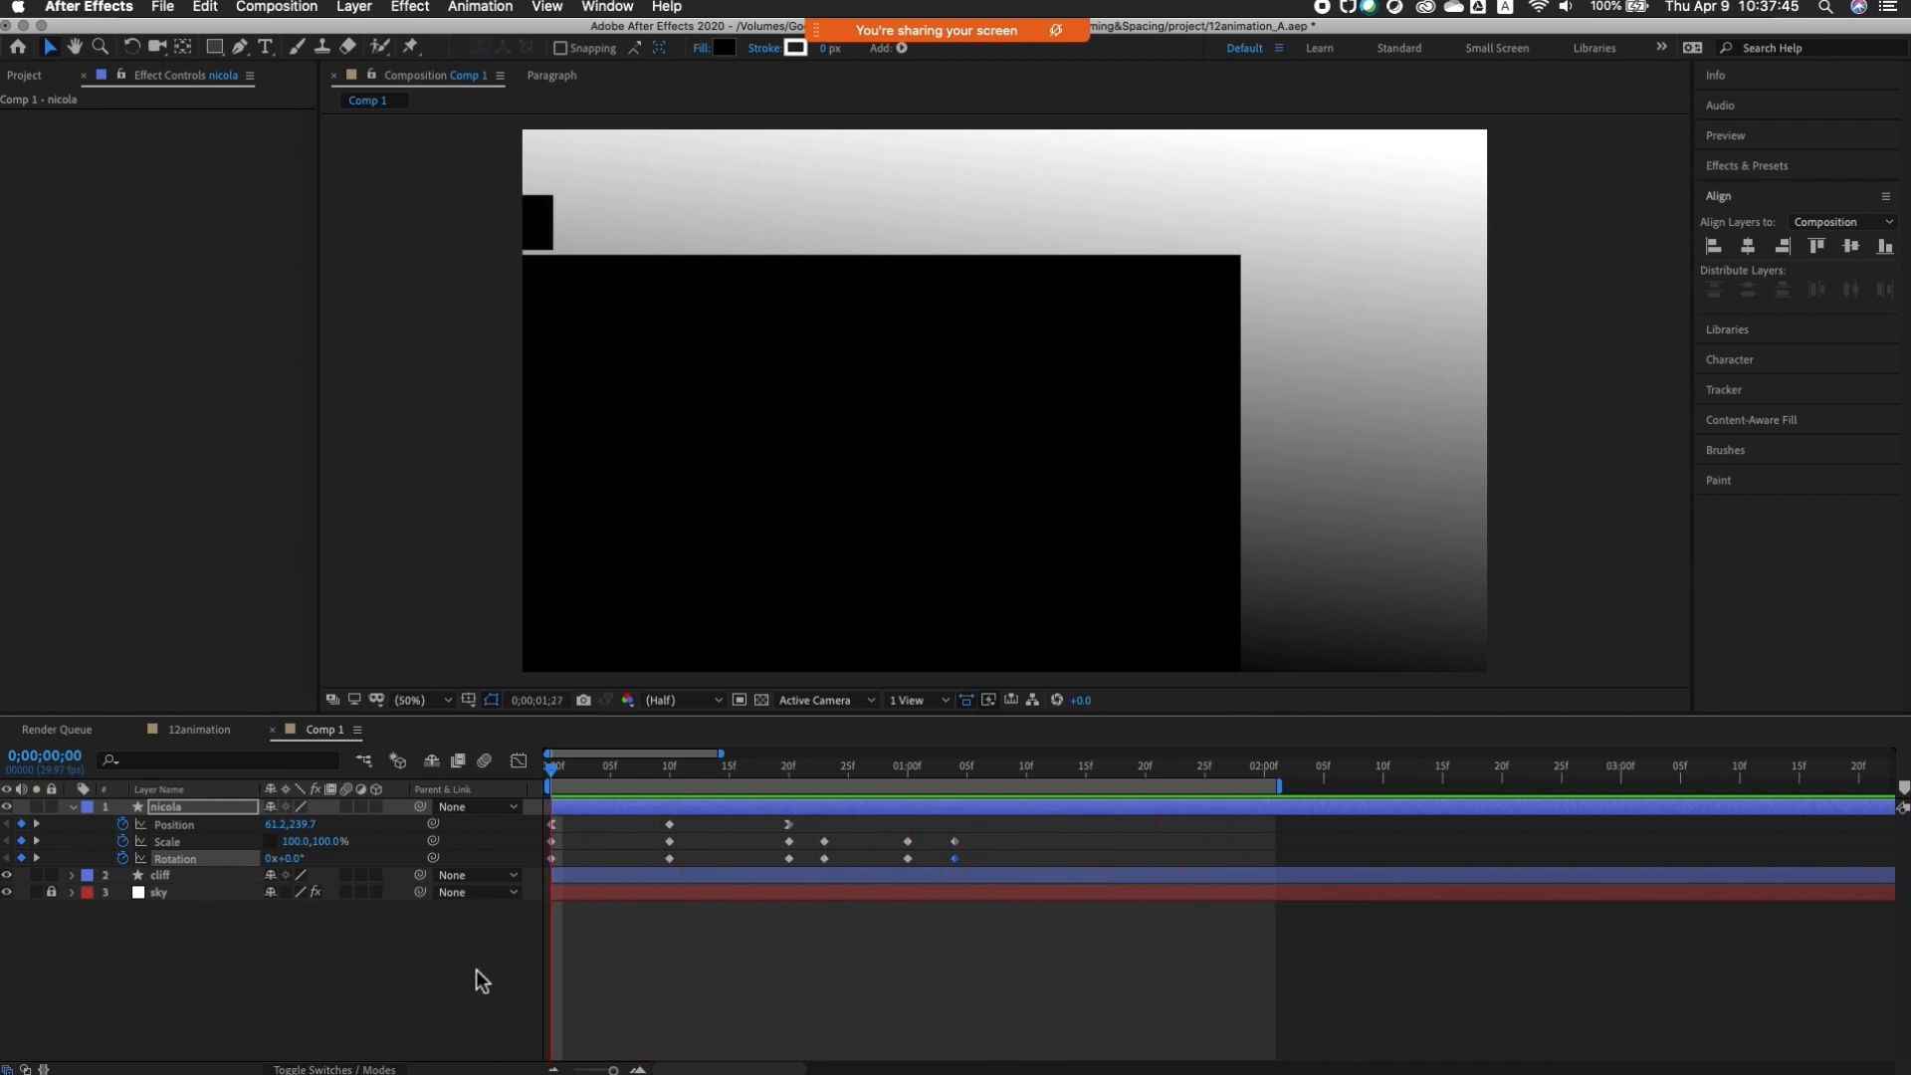
pyautogui.press('space')
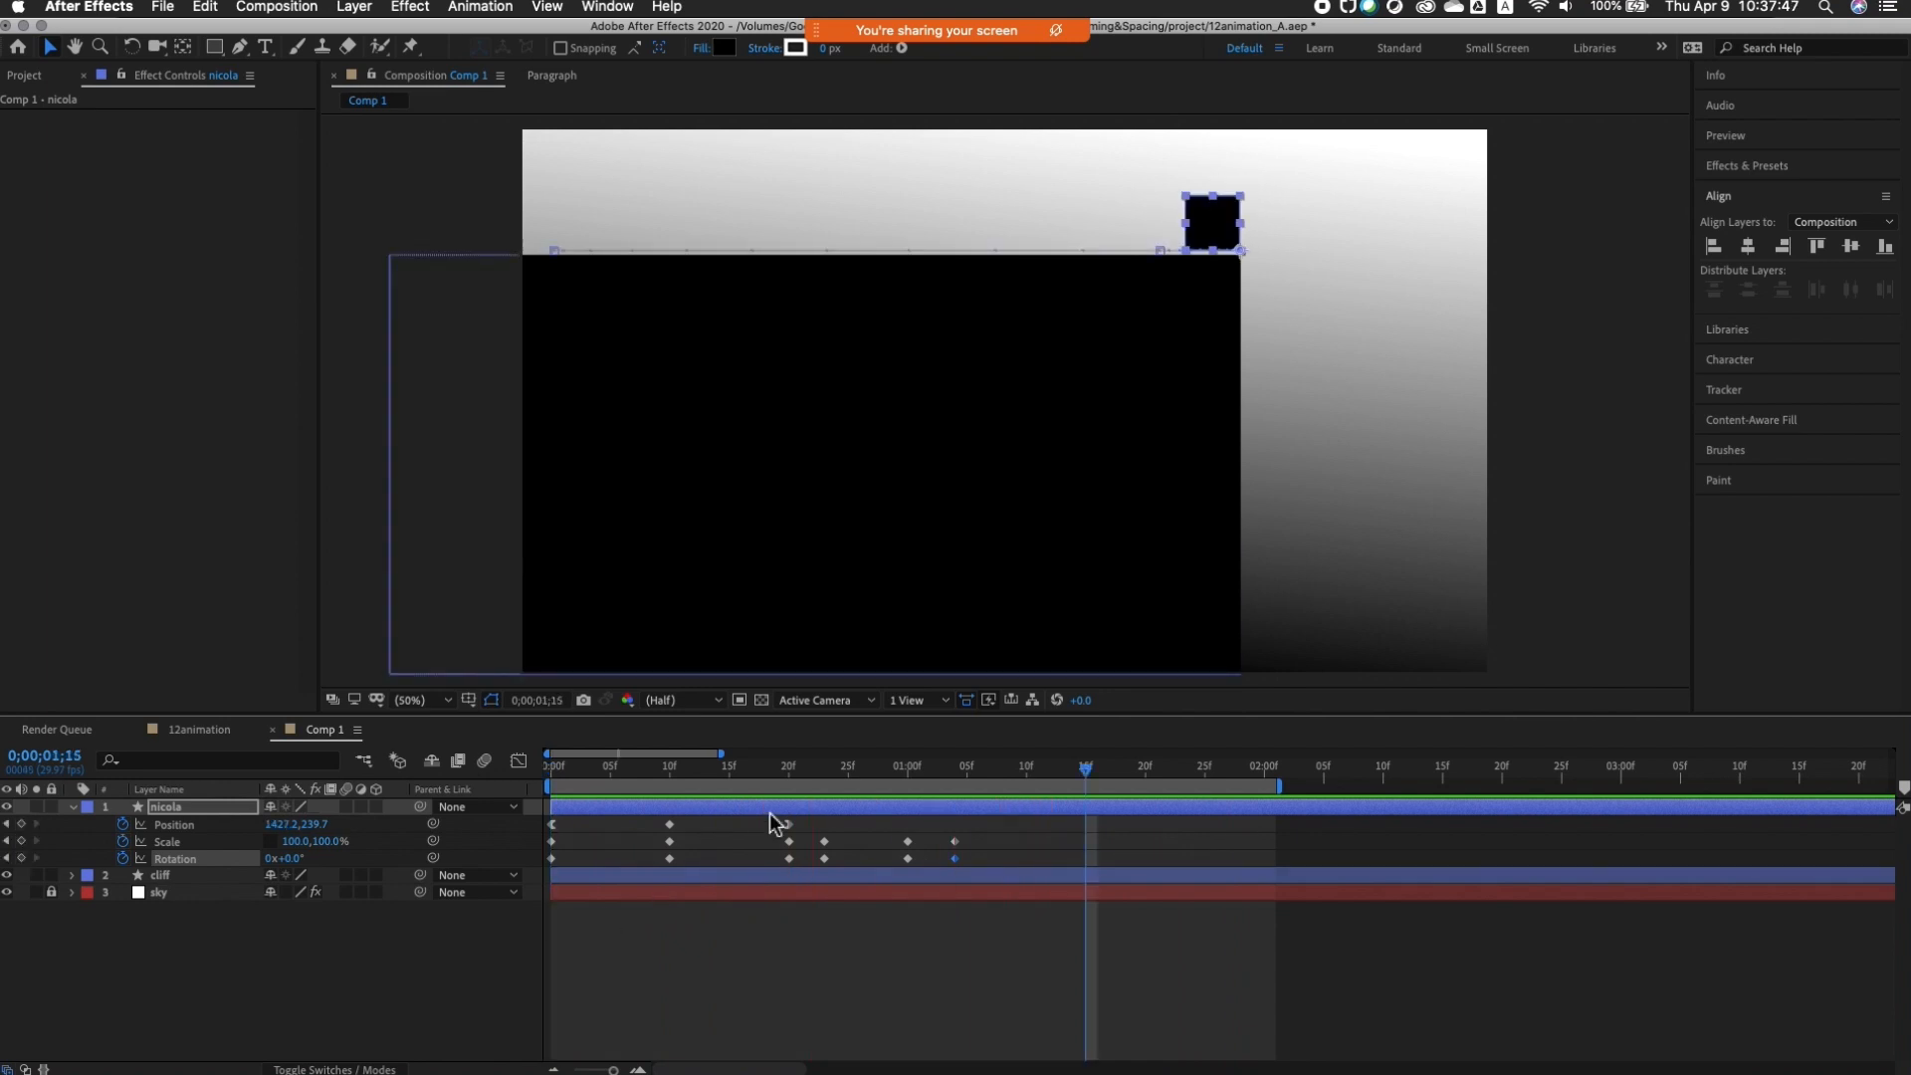
# Step: Return to the first frame and enable motion blur for the composition and the nicola layer
pyautogui.click(824, 772)
pyautogui.moveTo(826, 783); pyautogui.dragTo(524, 840)
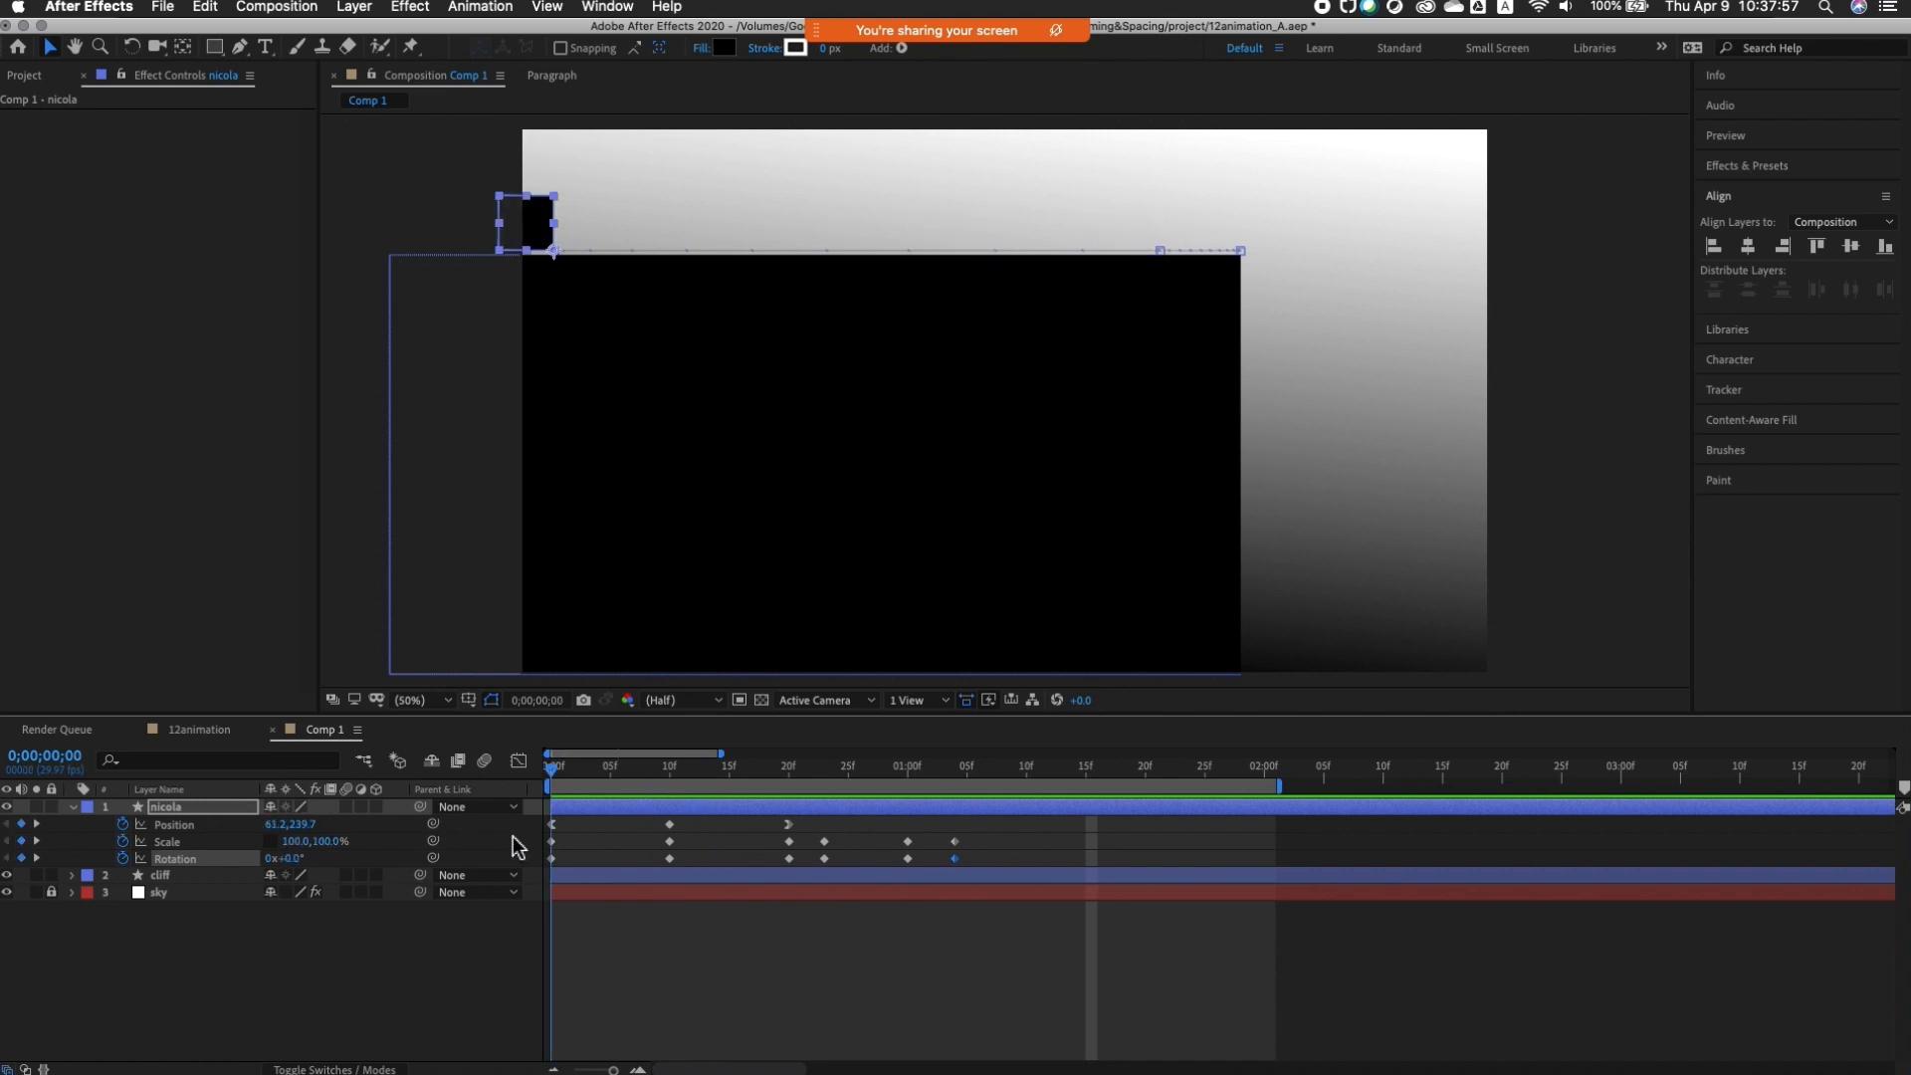
pyautogui.click(485, 762)
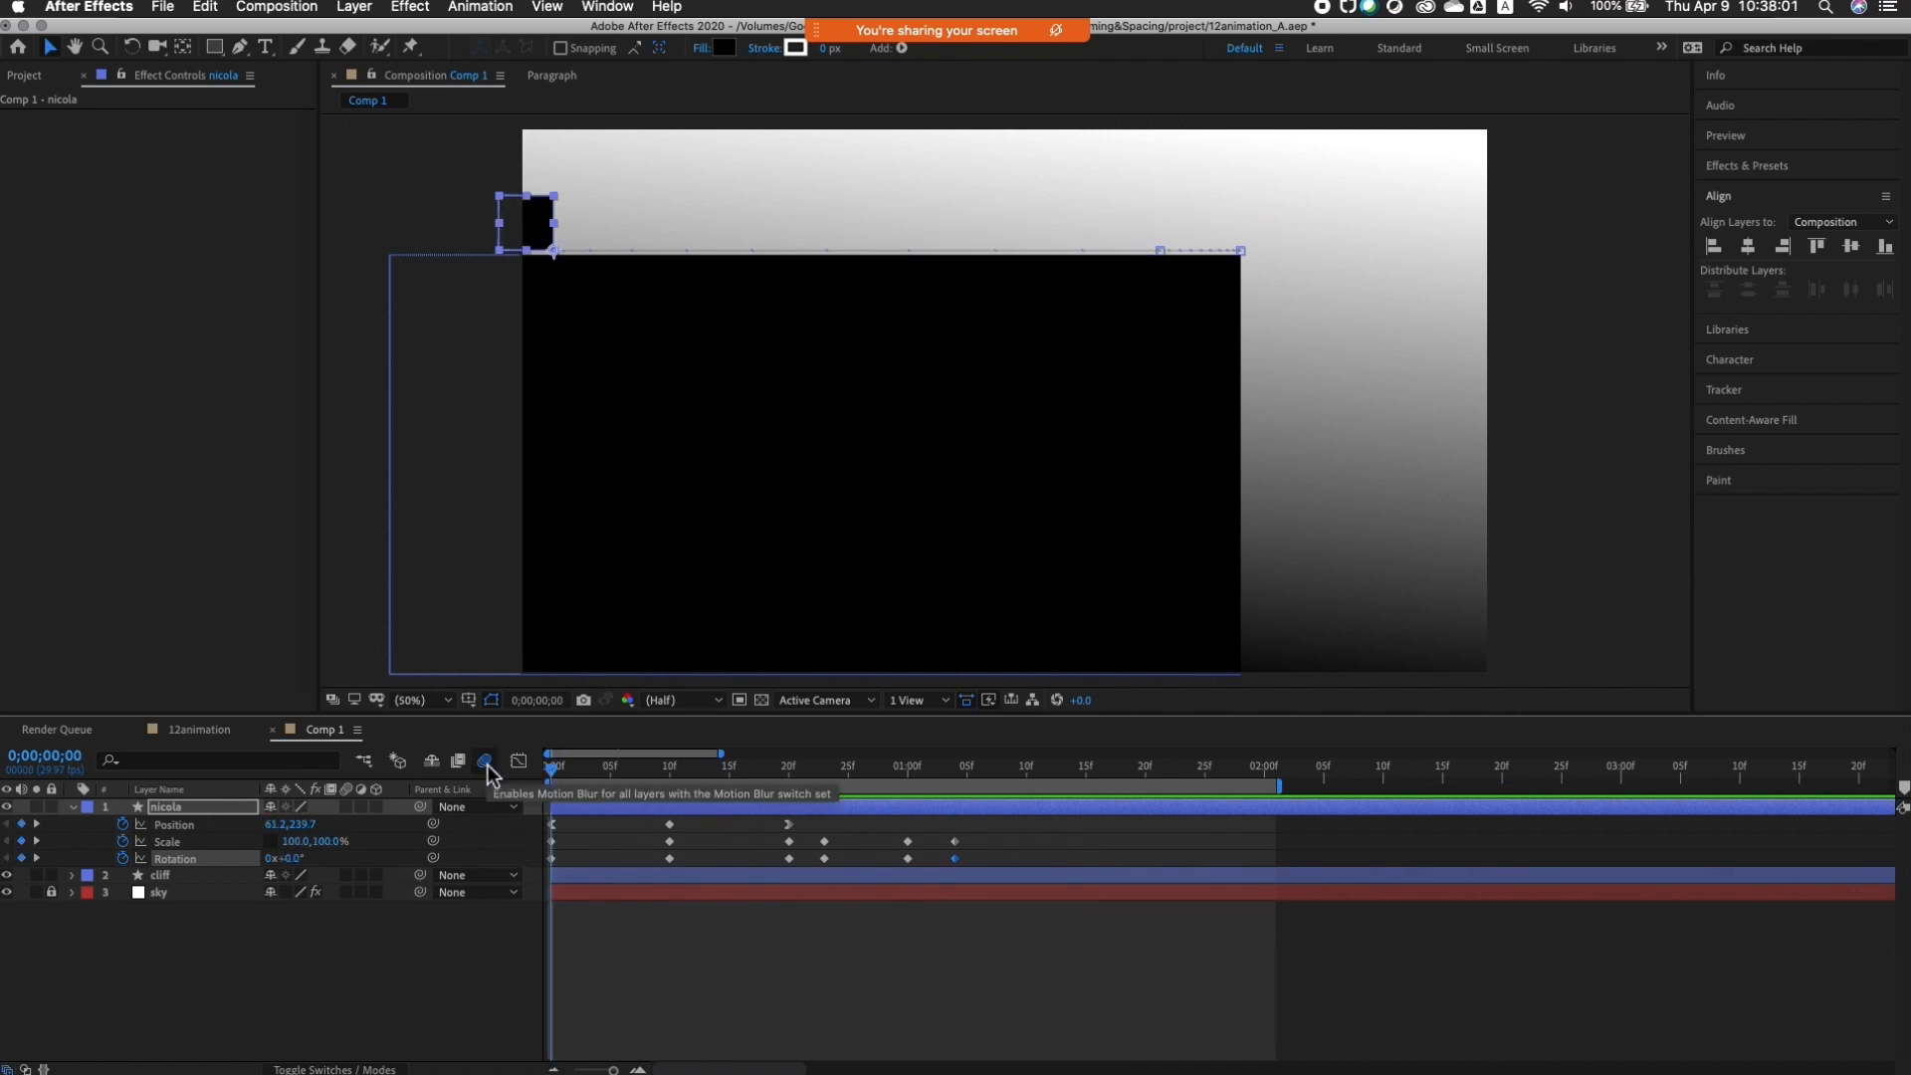
pyautogui.click(349, 808)
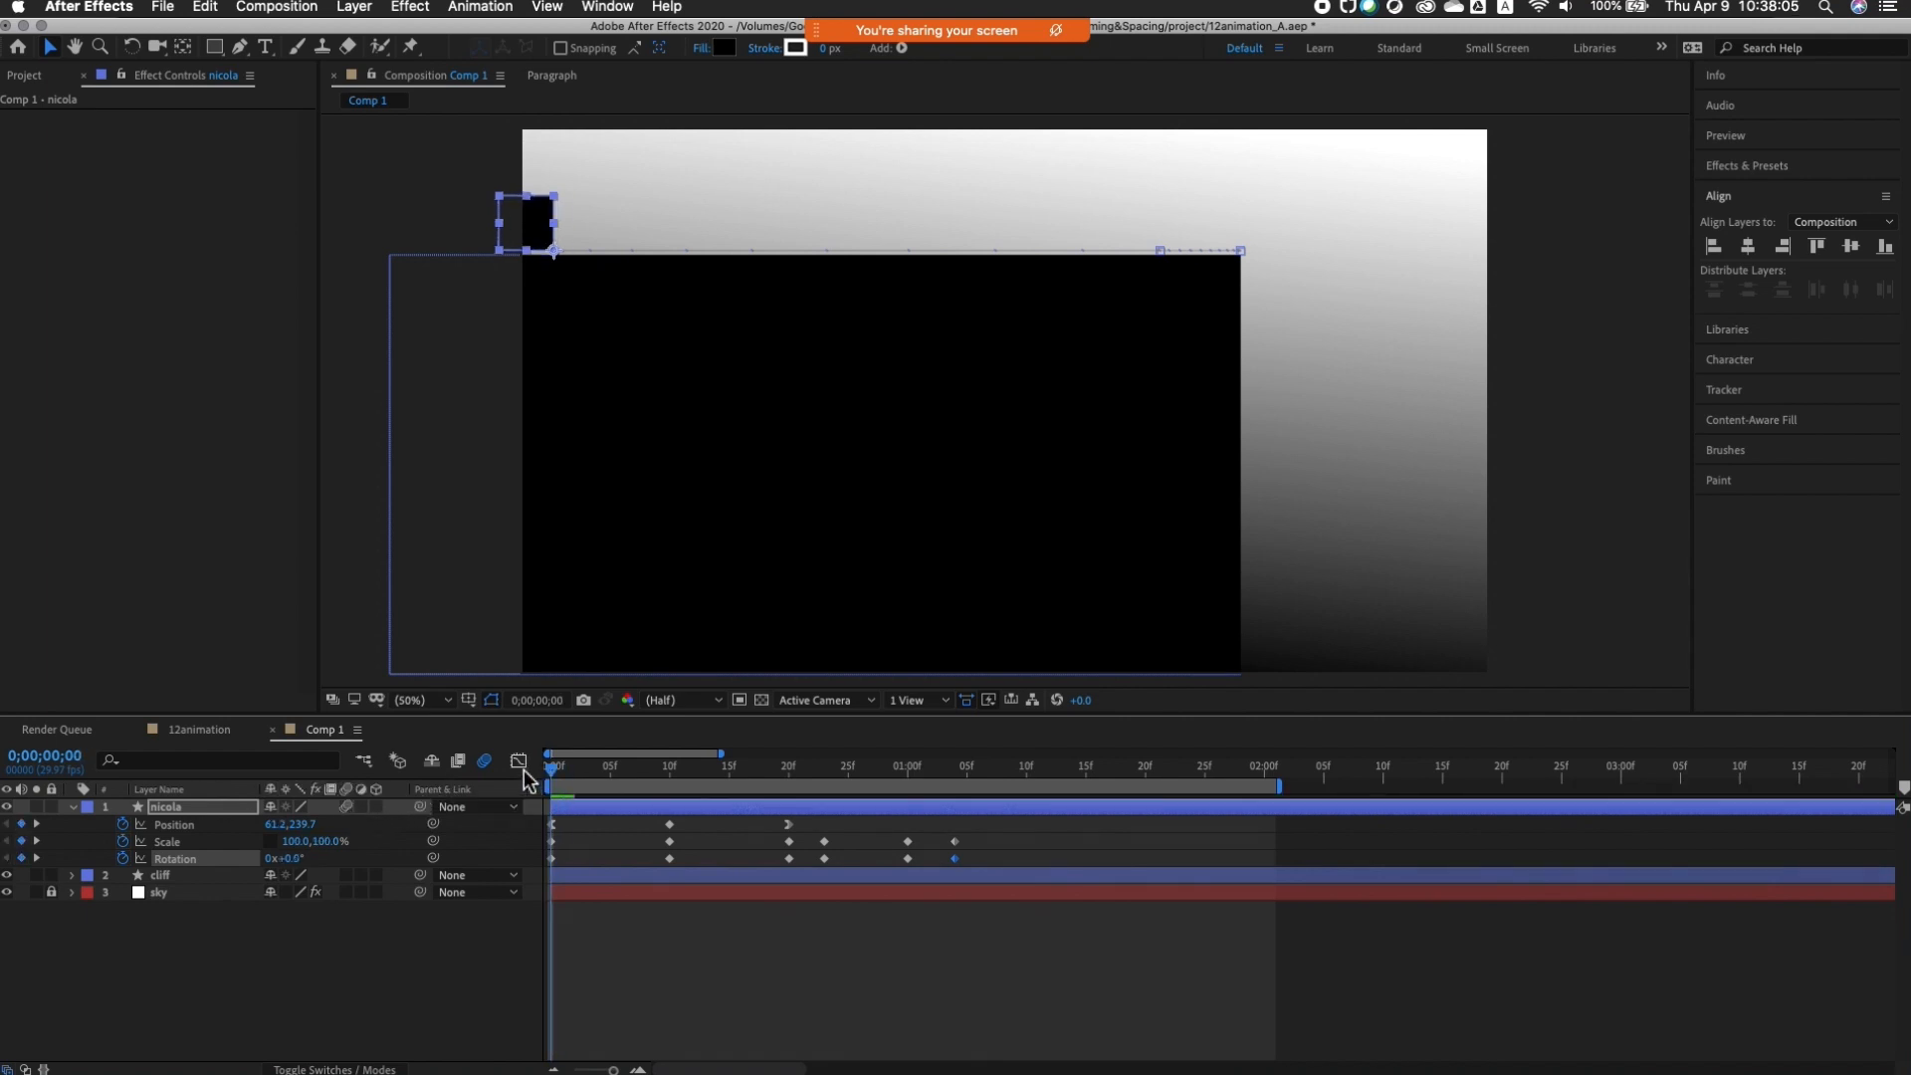
# Step: Preview the animation with motion blur from the first frame and inspect the blur around frame 7
pyautogui.press('space')
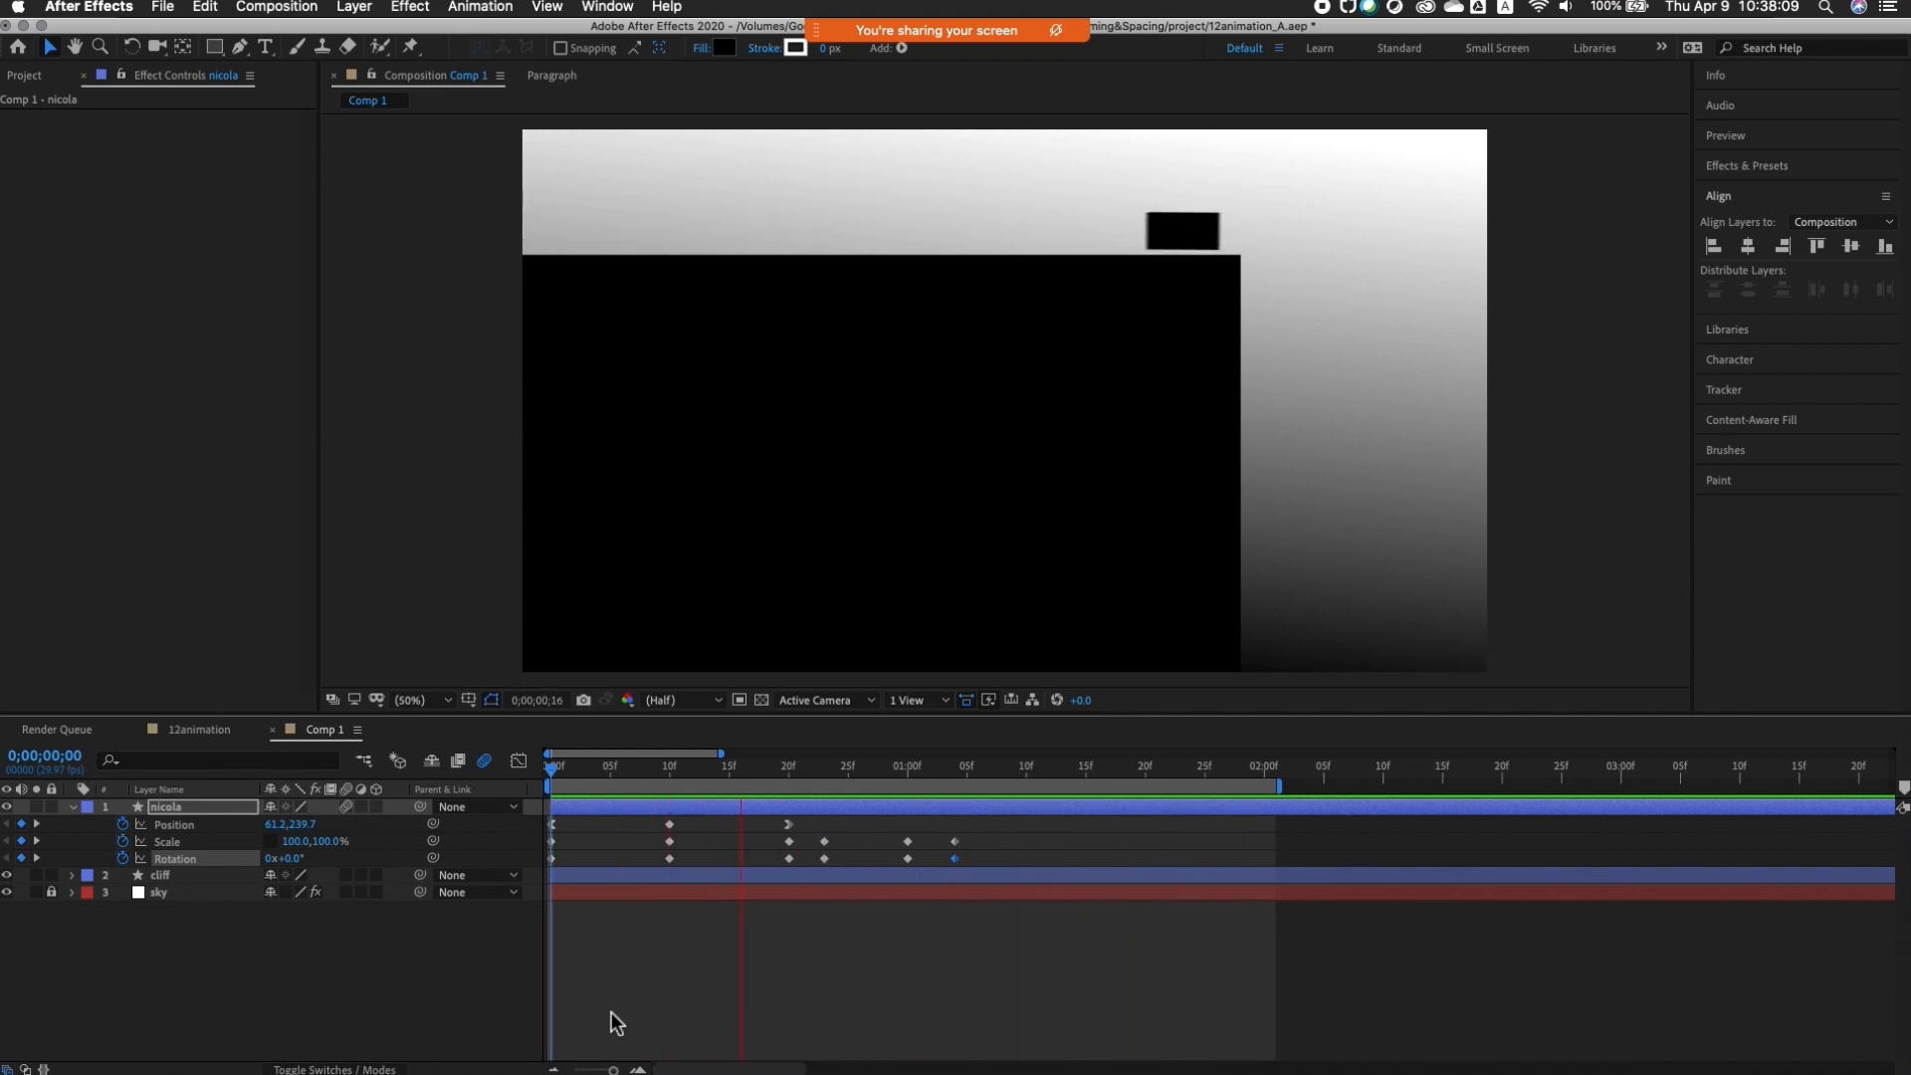
pyautogui.press('space')
pyautogui.moveTo(757, 769); pyautogui.dragTo(634, 797)
pyautogui.click(713, 983)
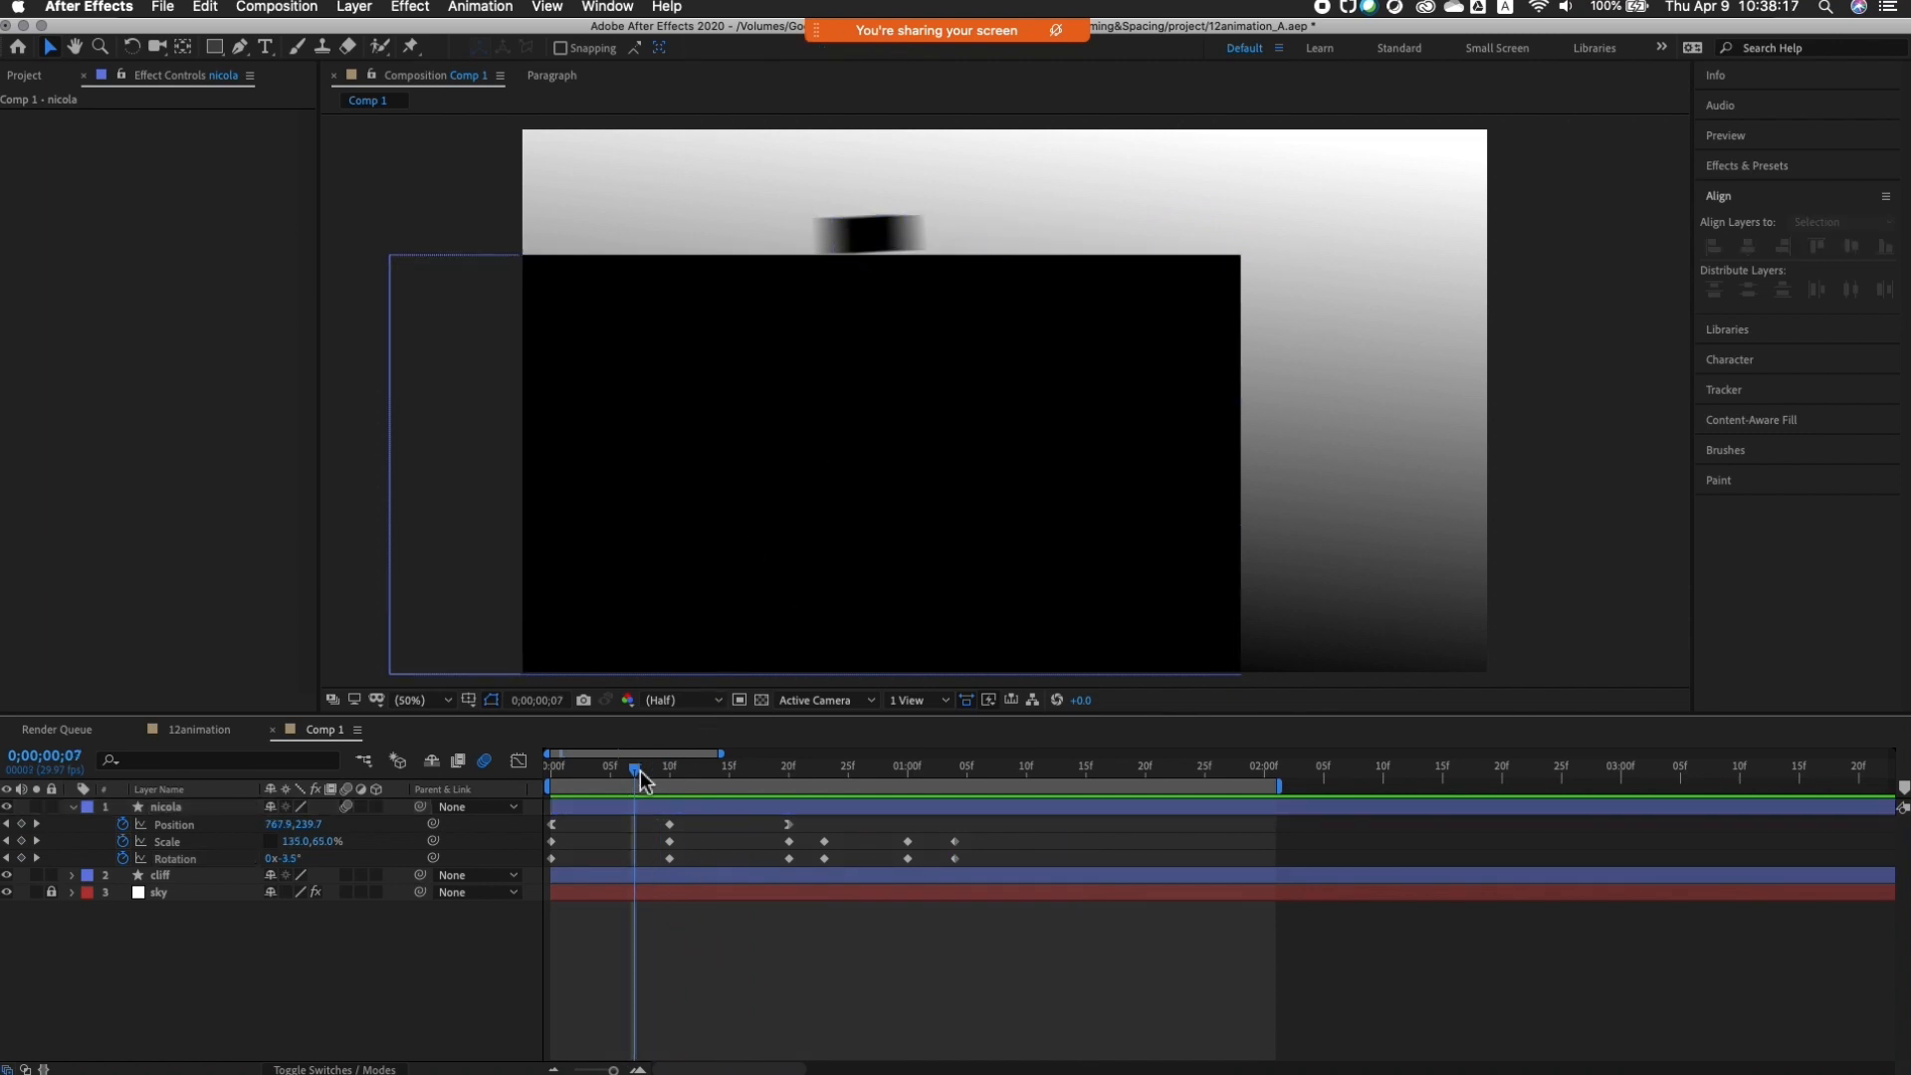
pyautogui.moveTo(642, 772); pyautogui.dragTo(500, 882)
pyautogui.press('space')
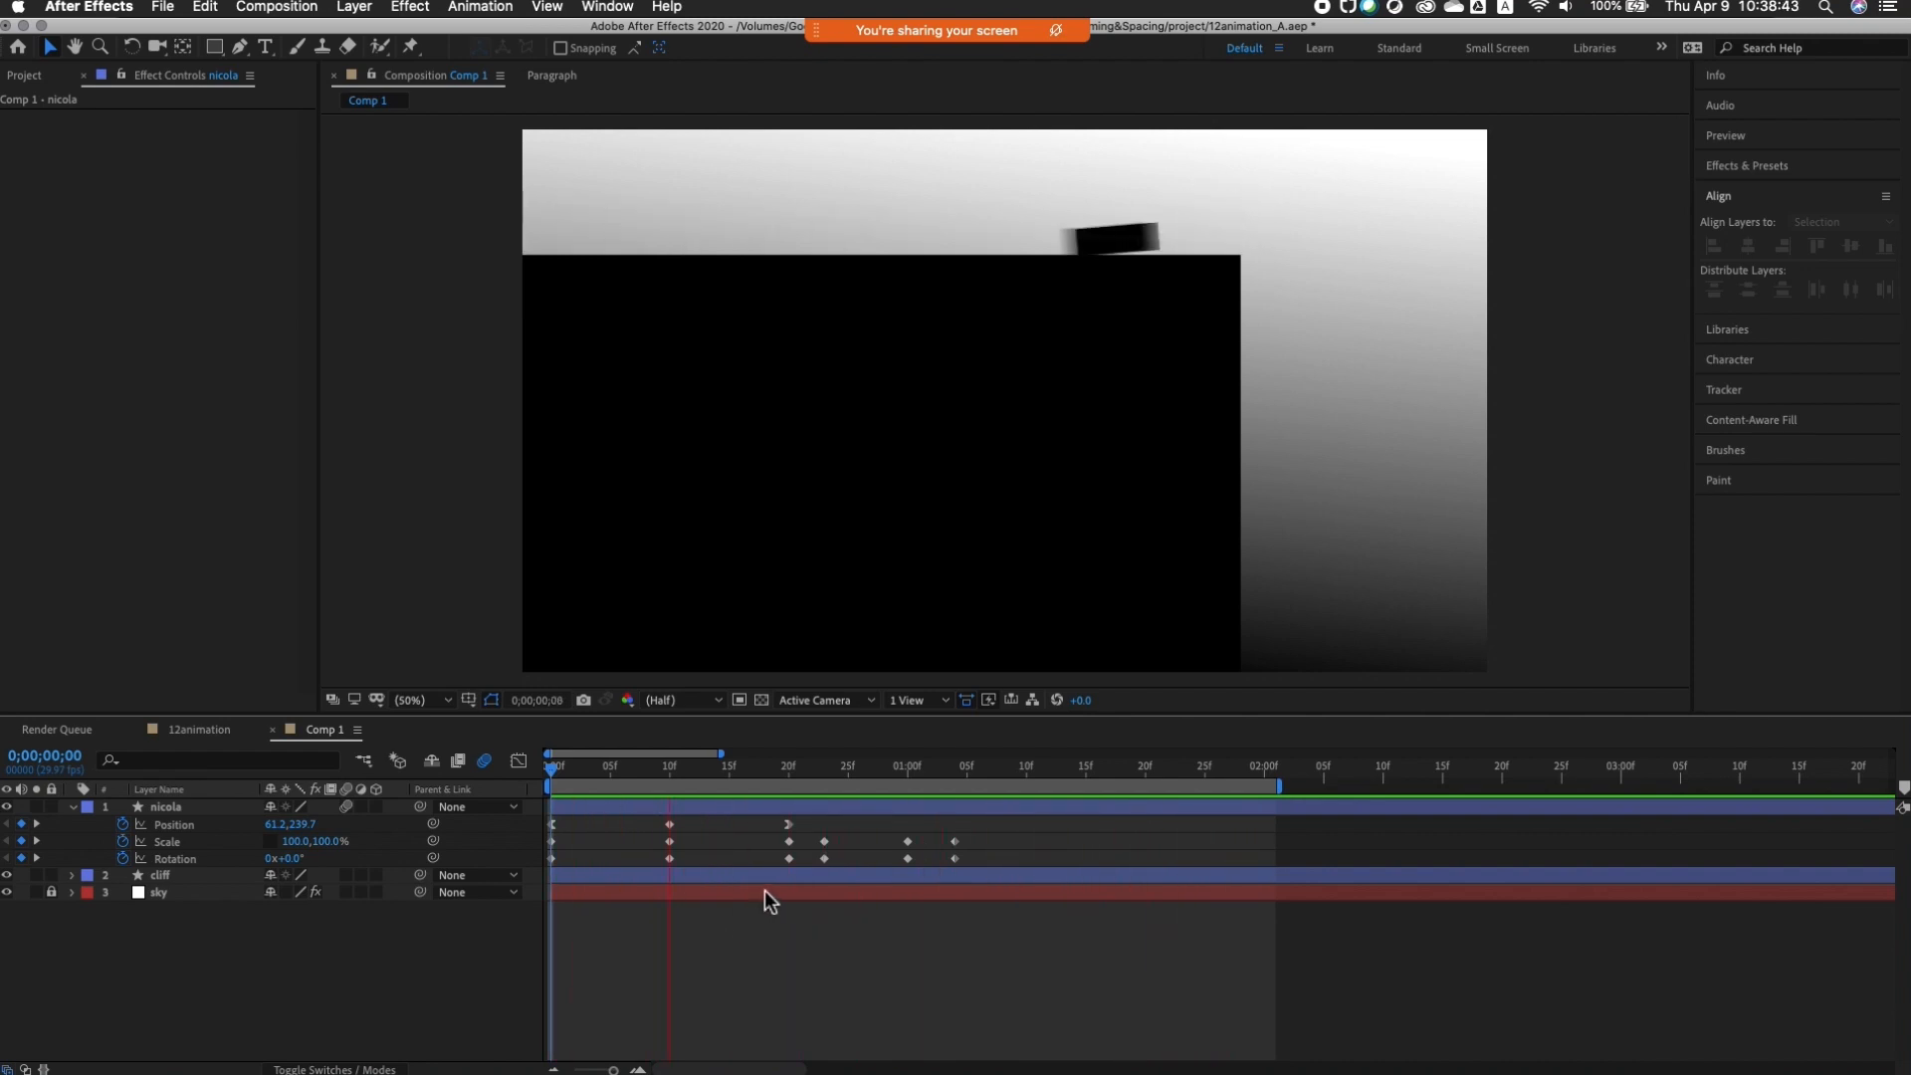
pyautogui.press('space')
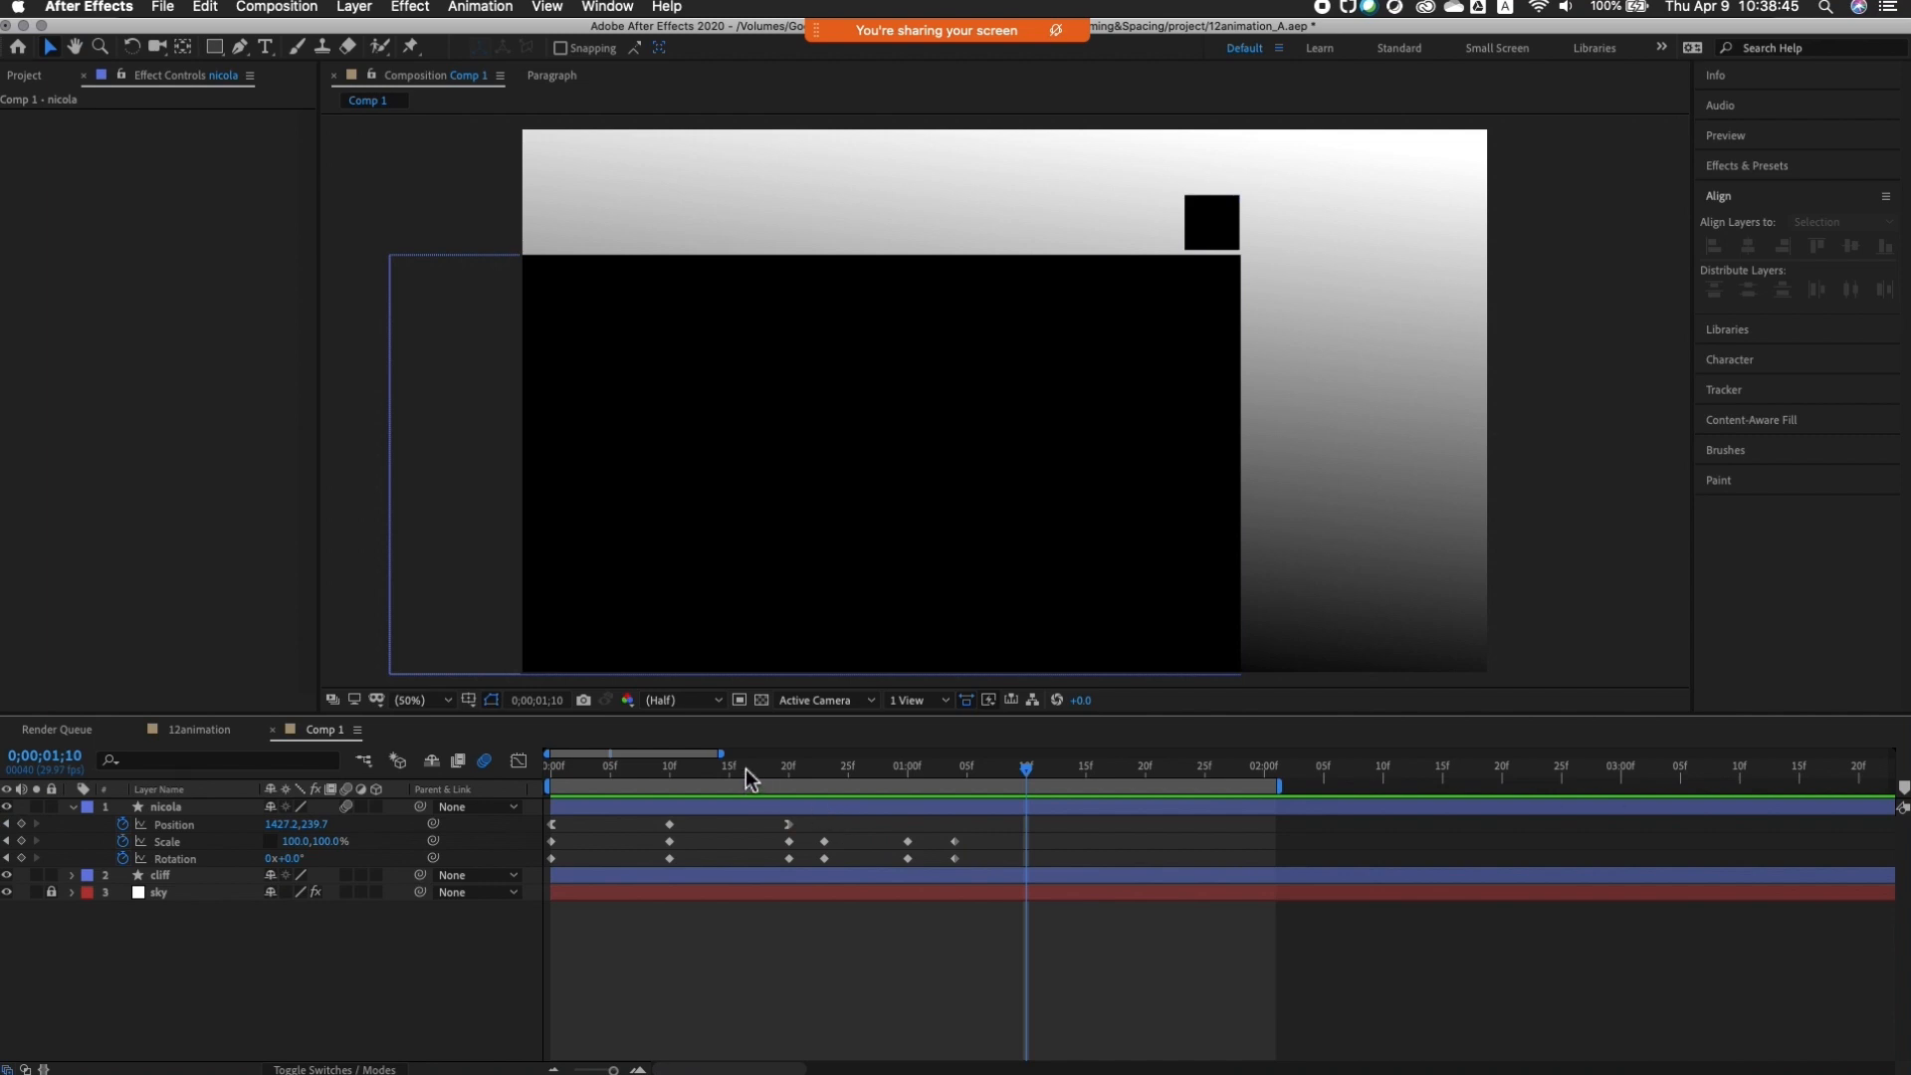
pyautogui.press('space')
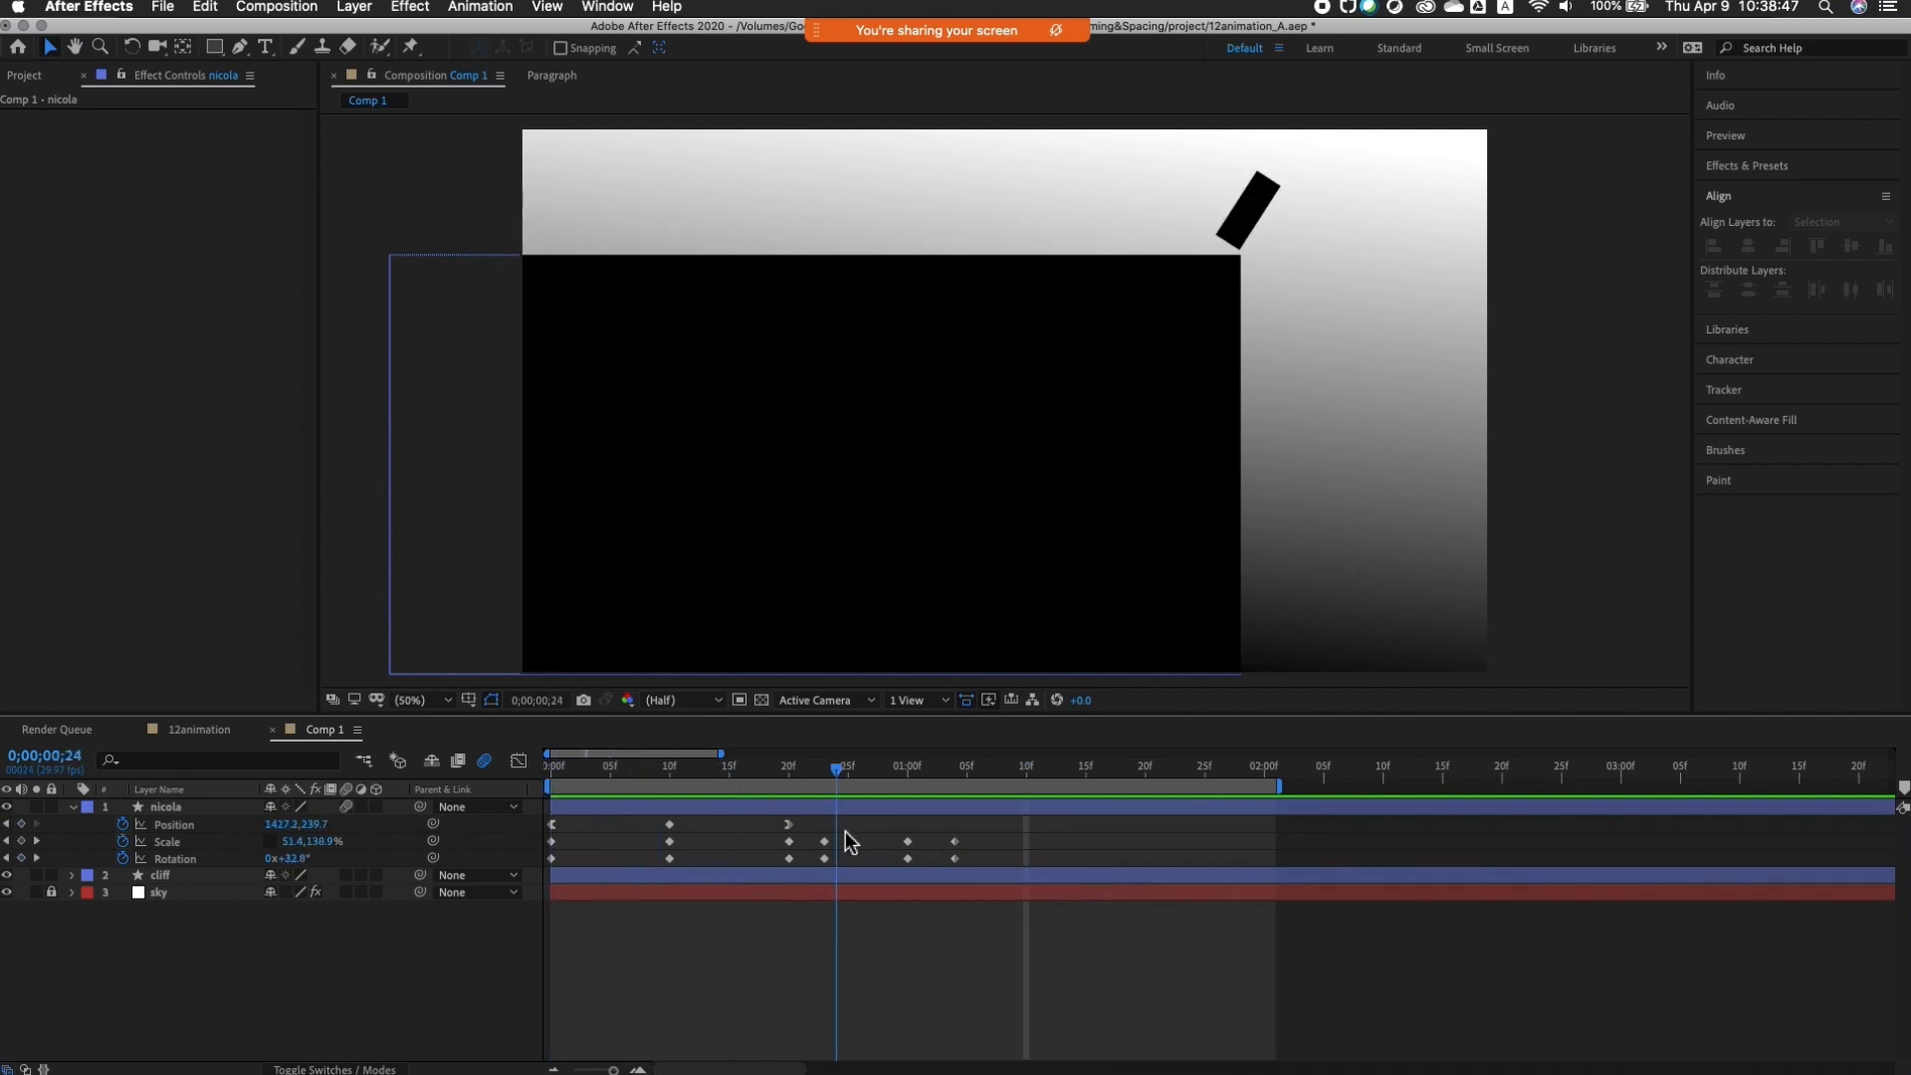
# Step: Add a holding Position keyframe at 0;00;01;04, plus Position, Scale and Rotation keyframes at 0;00;01;09
pyautogui.moveTo(921, 859); pyautogui.dragTo(958, 926)
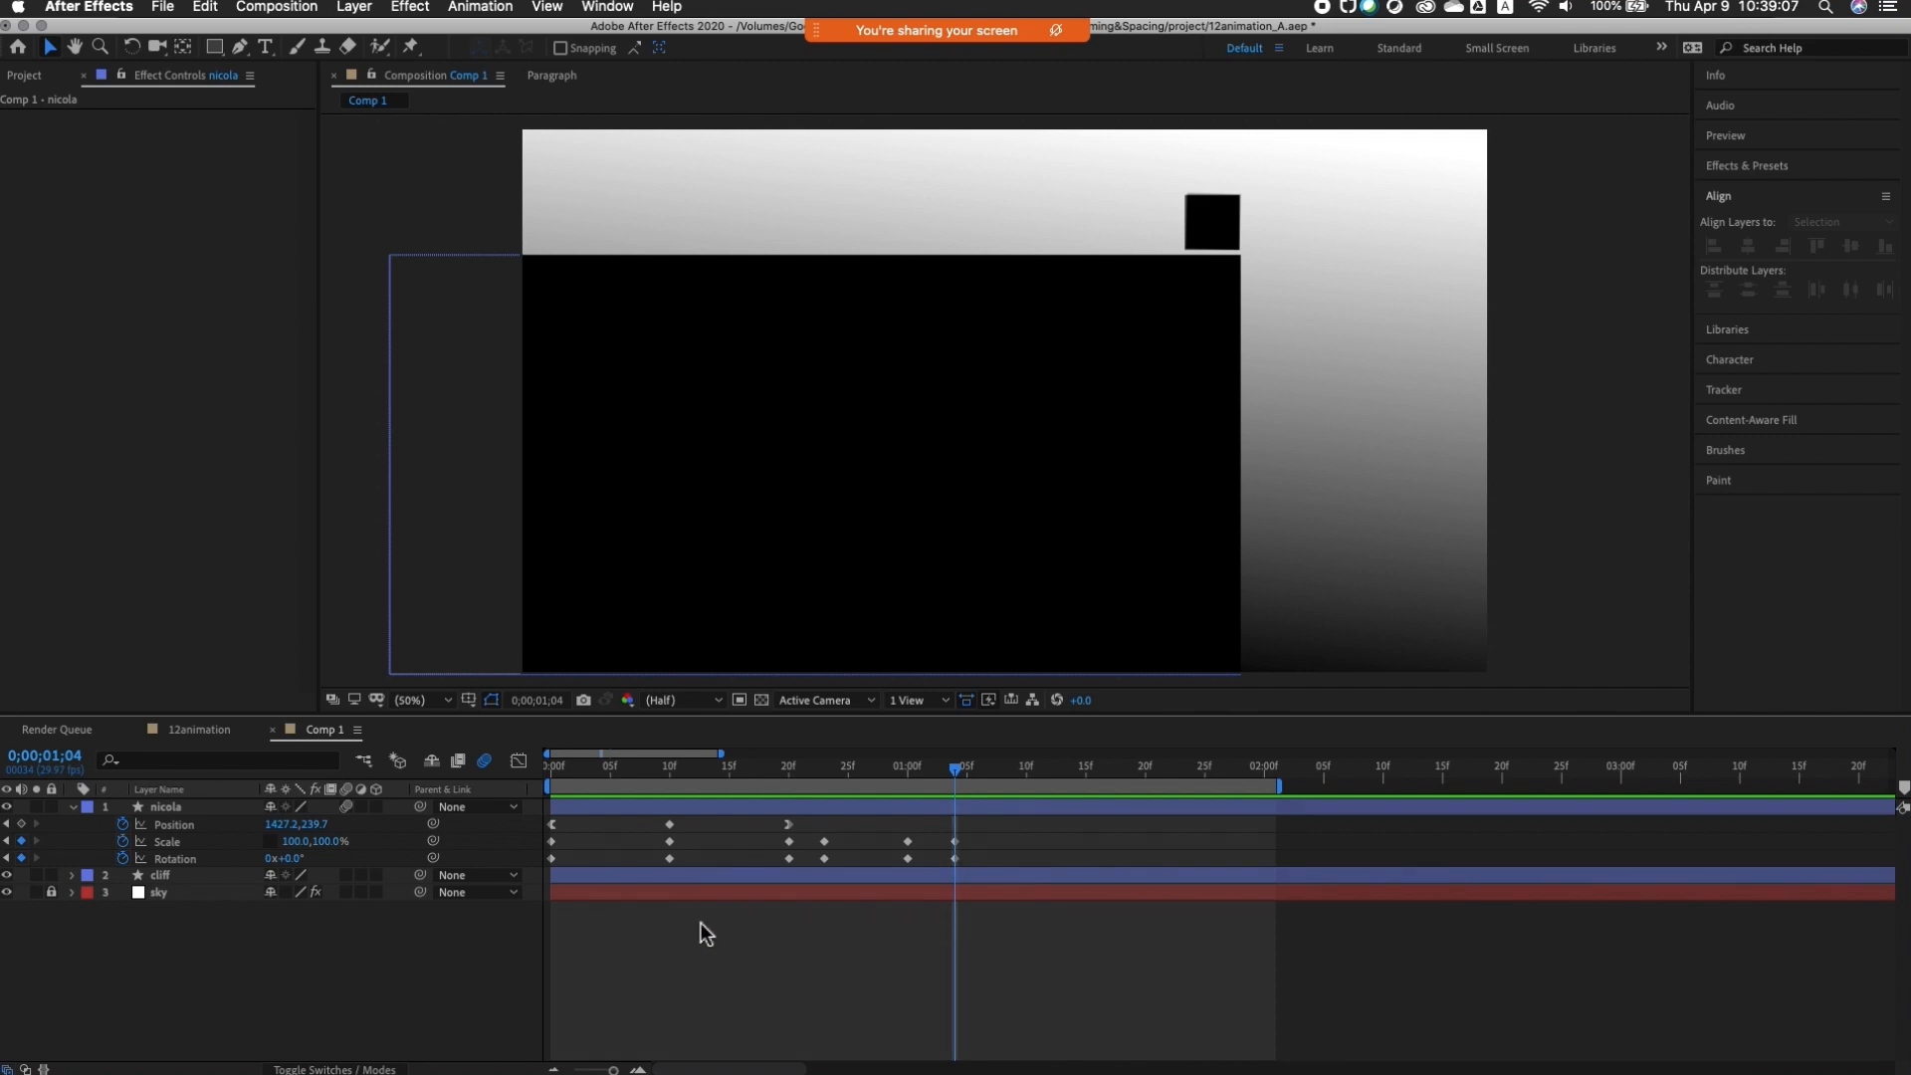
pyautogui.click(21, 824)
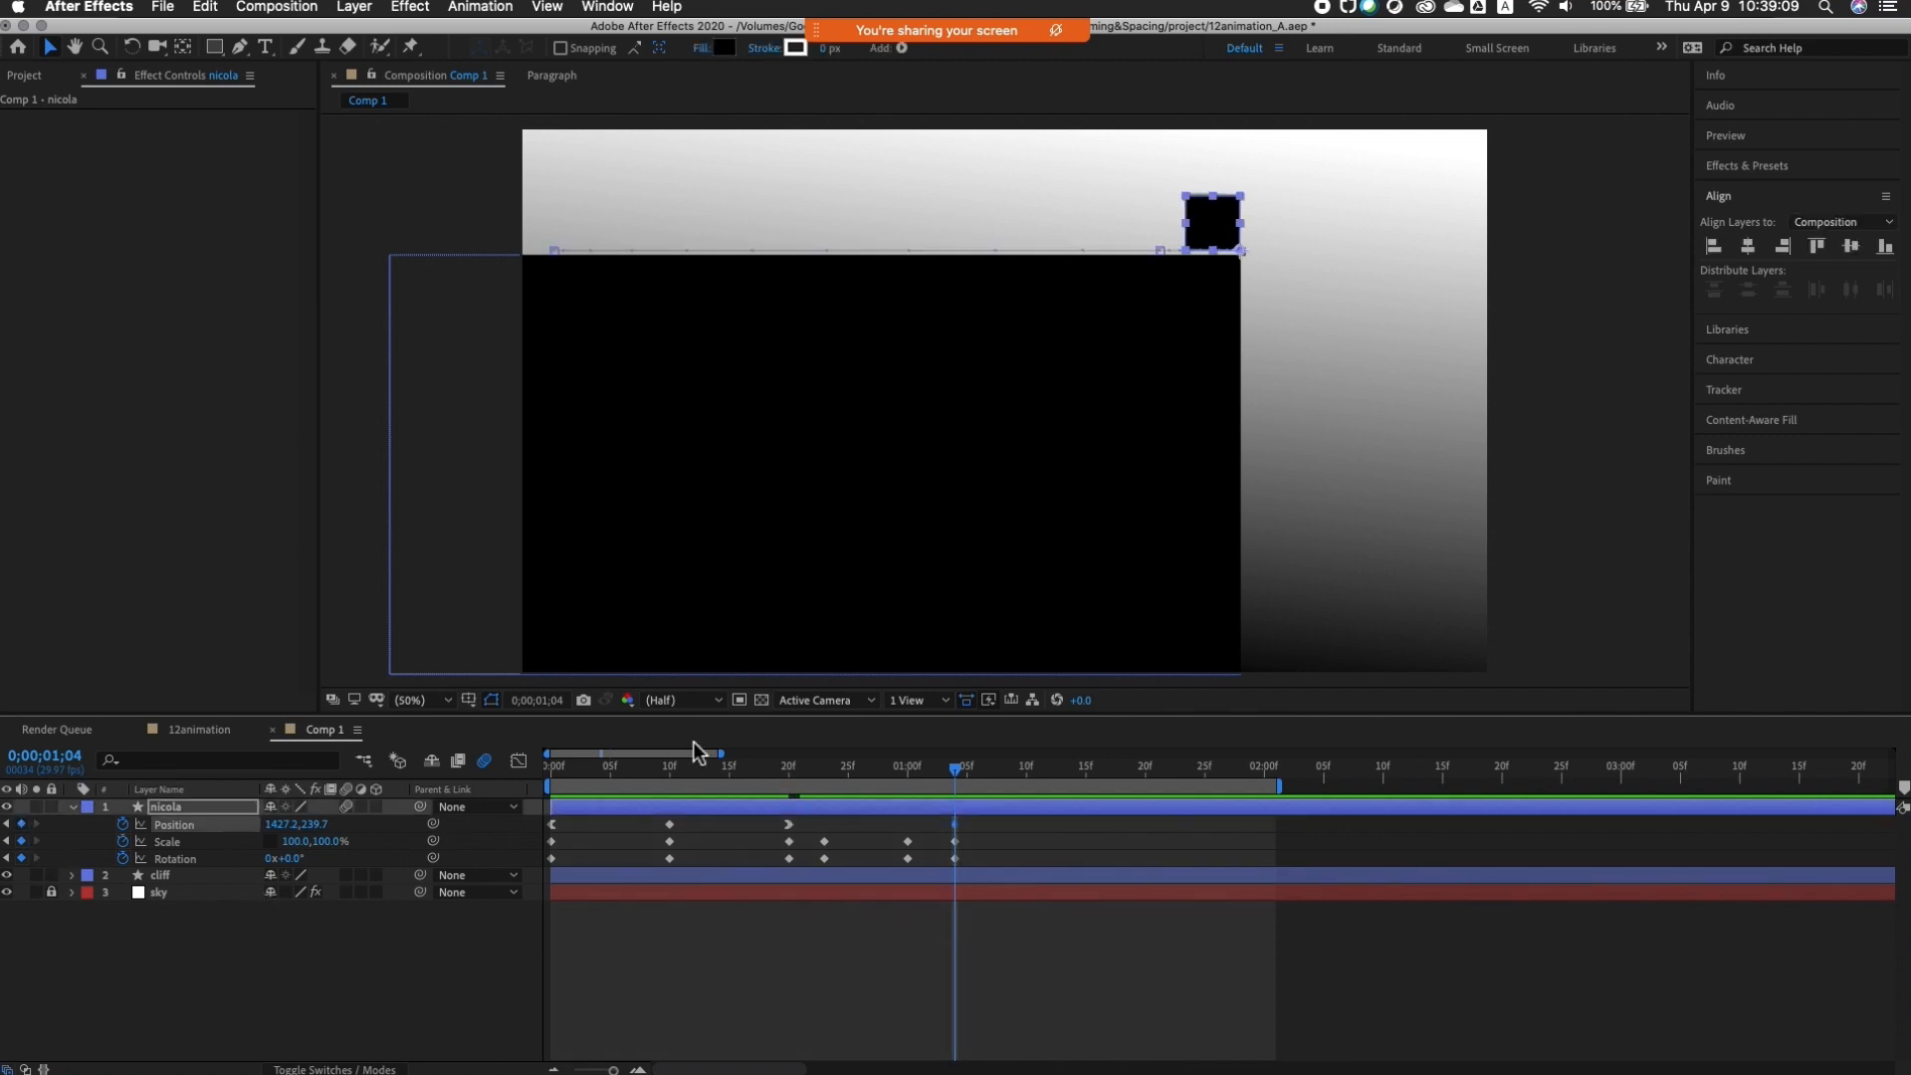
pyautogui.moveTo(962, 779); pyautogui.dragTo(1024, 794)
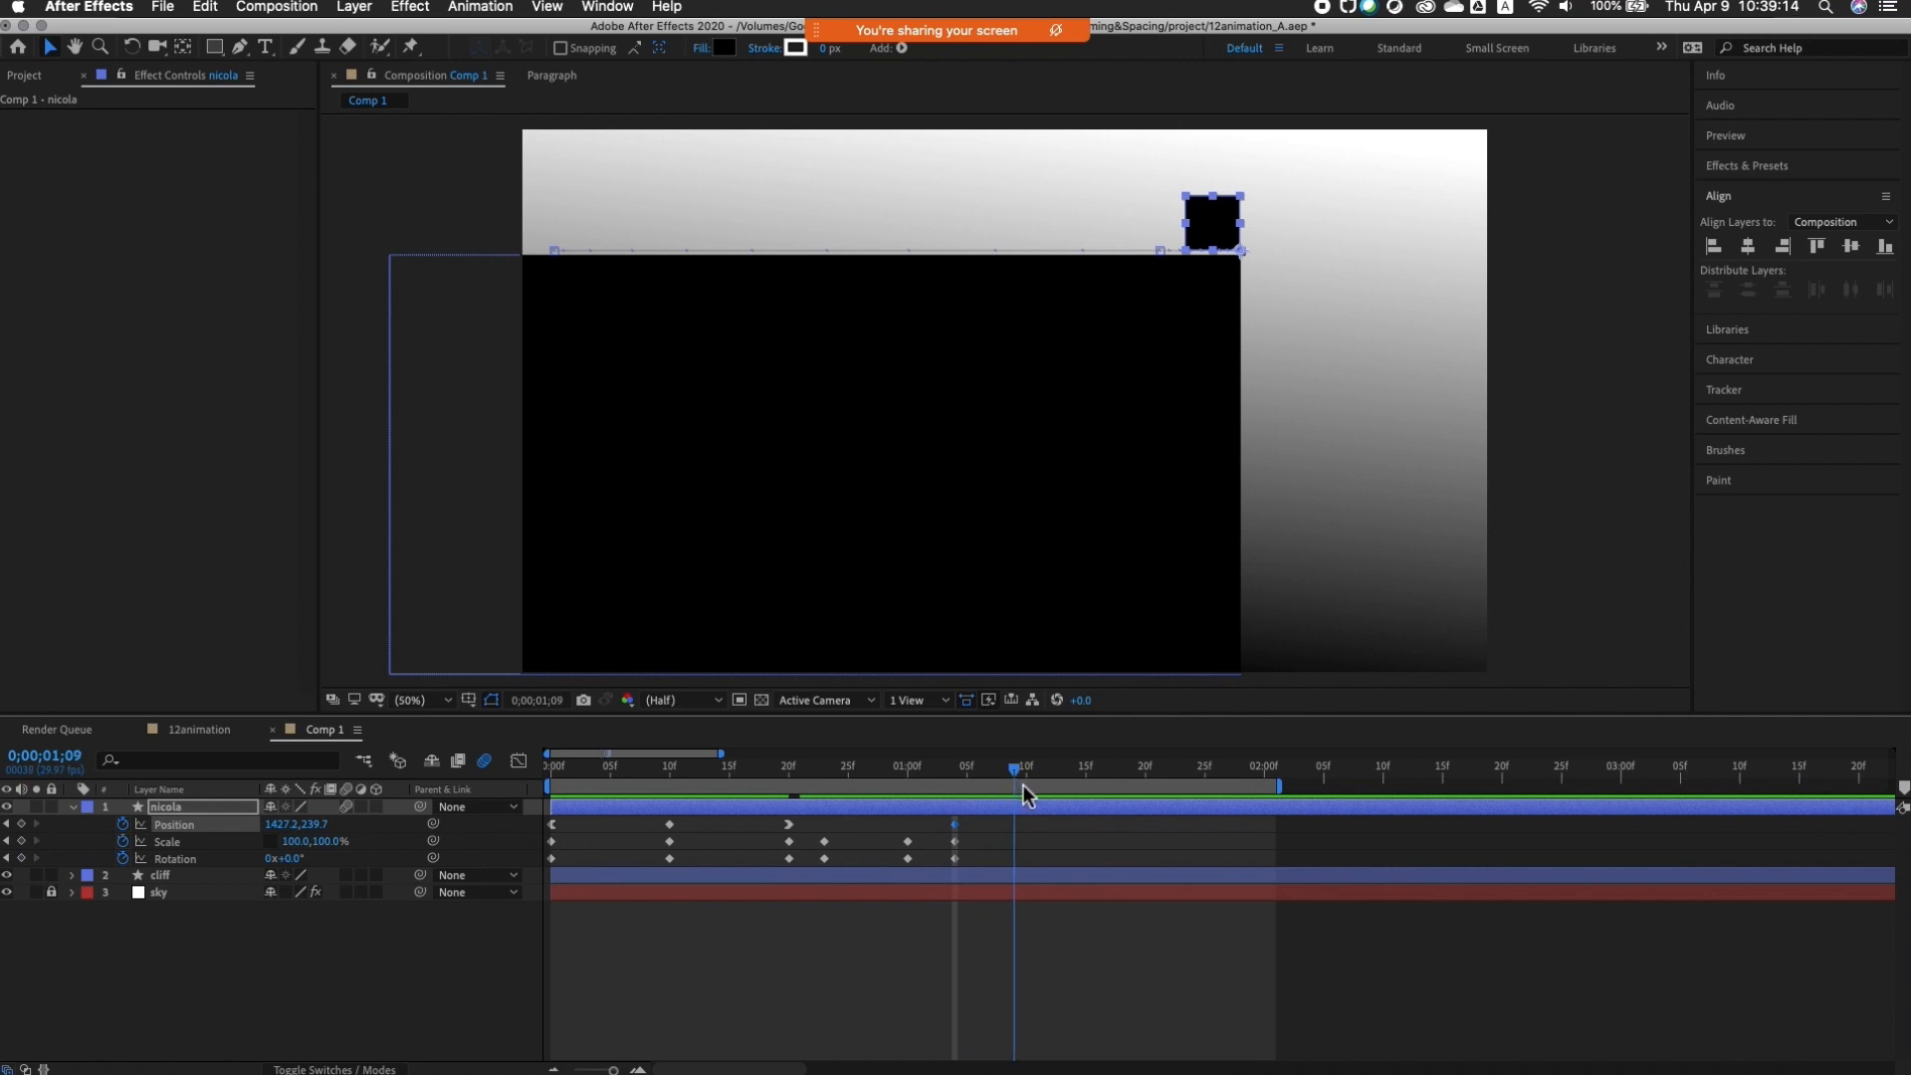
pyautogui.click(21, 824)
pyautogui.click(21, 841)
pyautogui.click(21, 858)
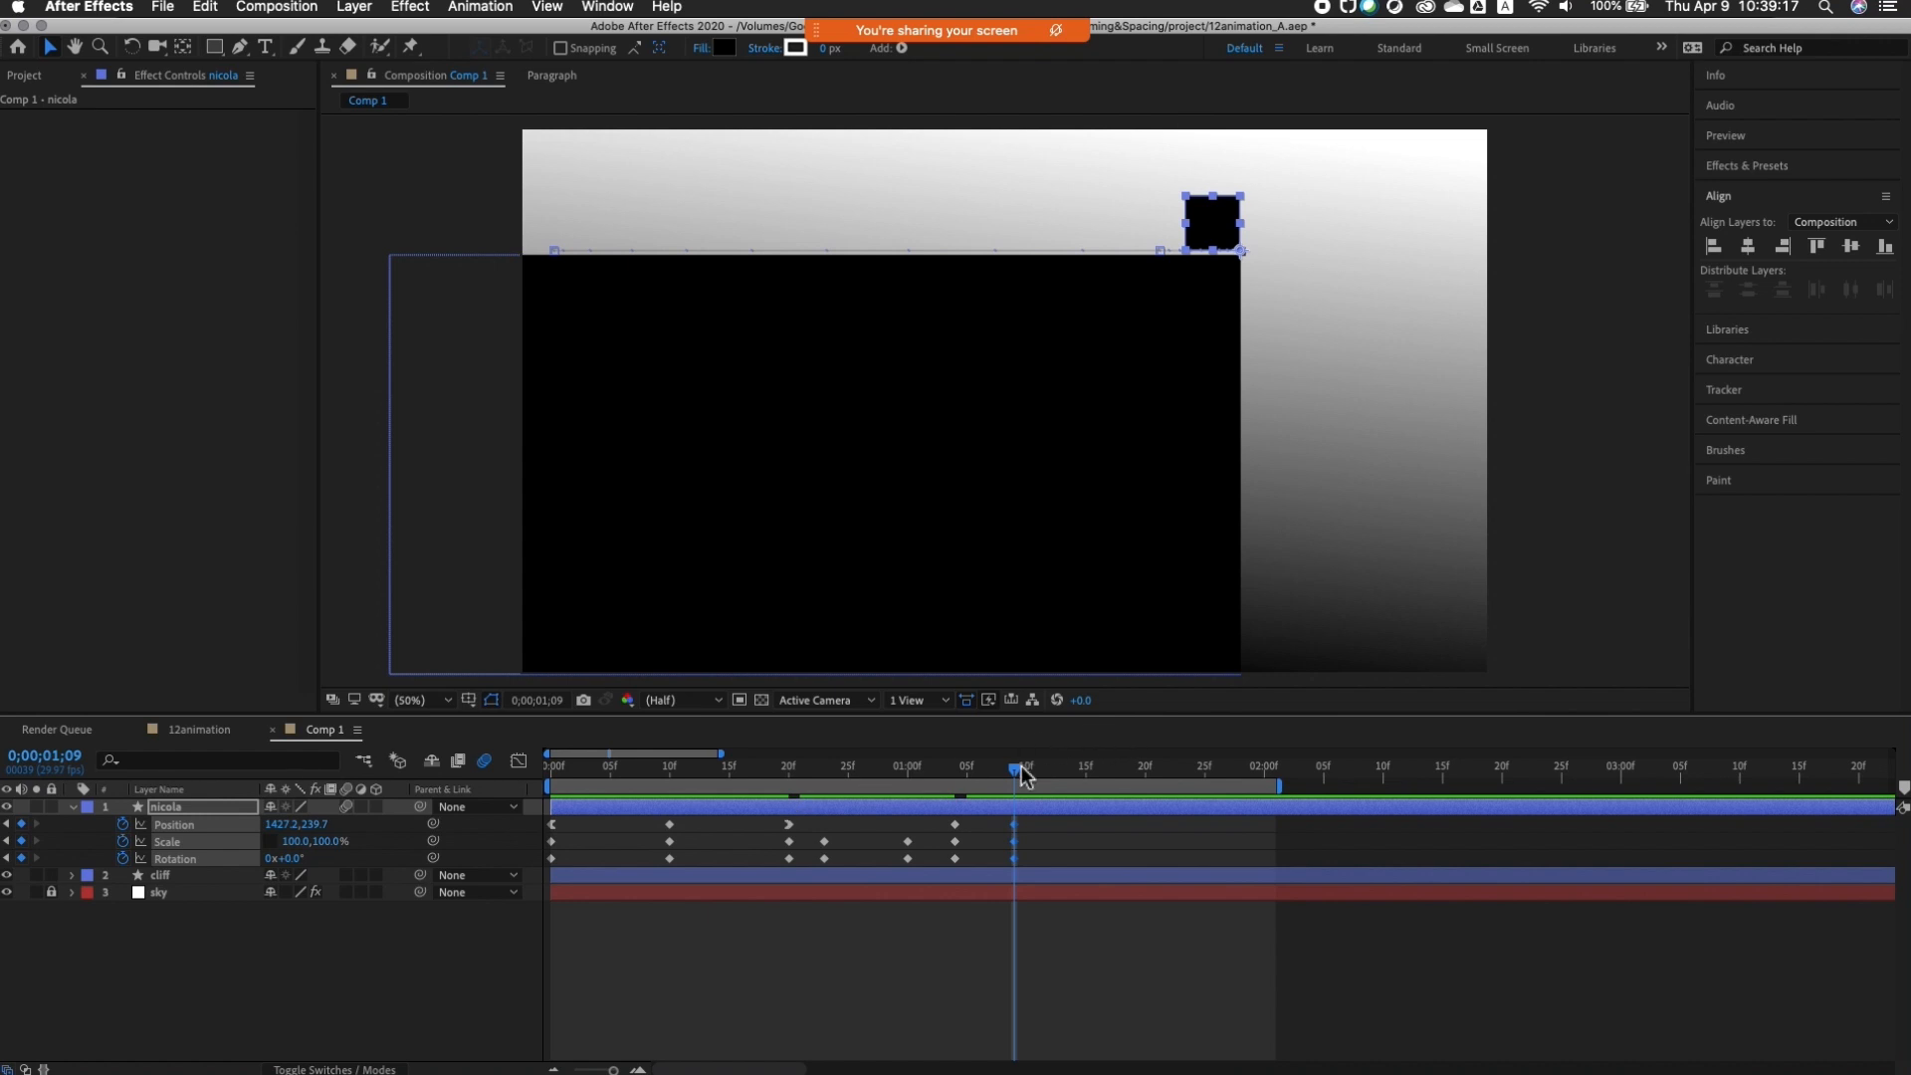
# Step: Move the time indicator to 0;00;01;15 and deselect the nicola layer and its keyframes
pyautogui.moveTo(1030, 772); pyautogui.dragTo(1121, 782)
pyautogui.click(1089, 784)
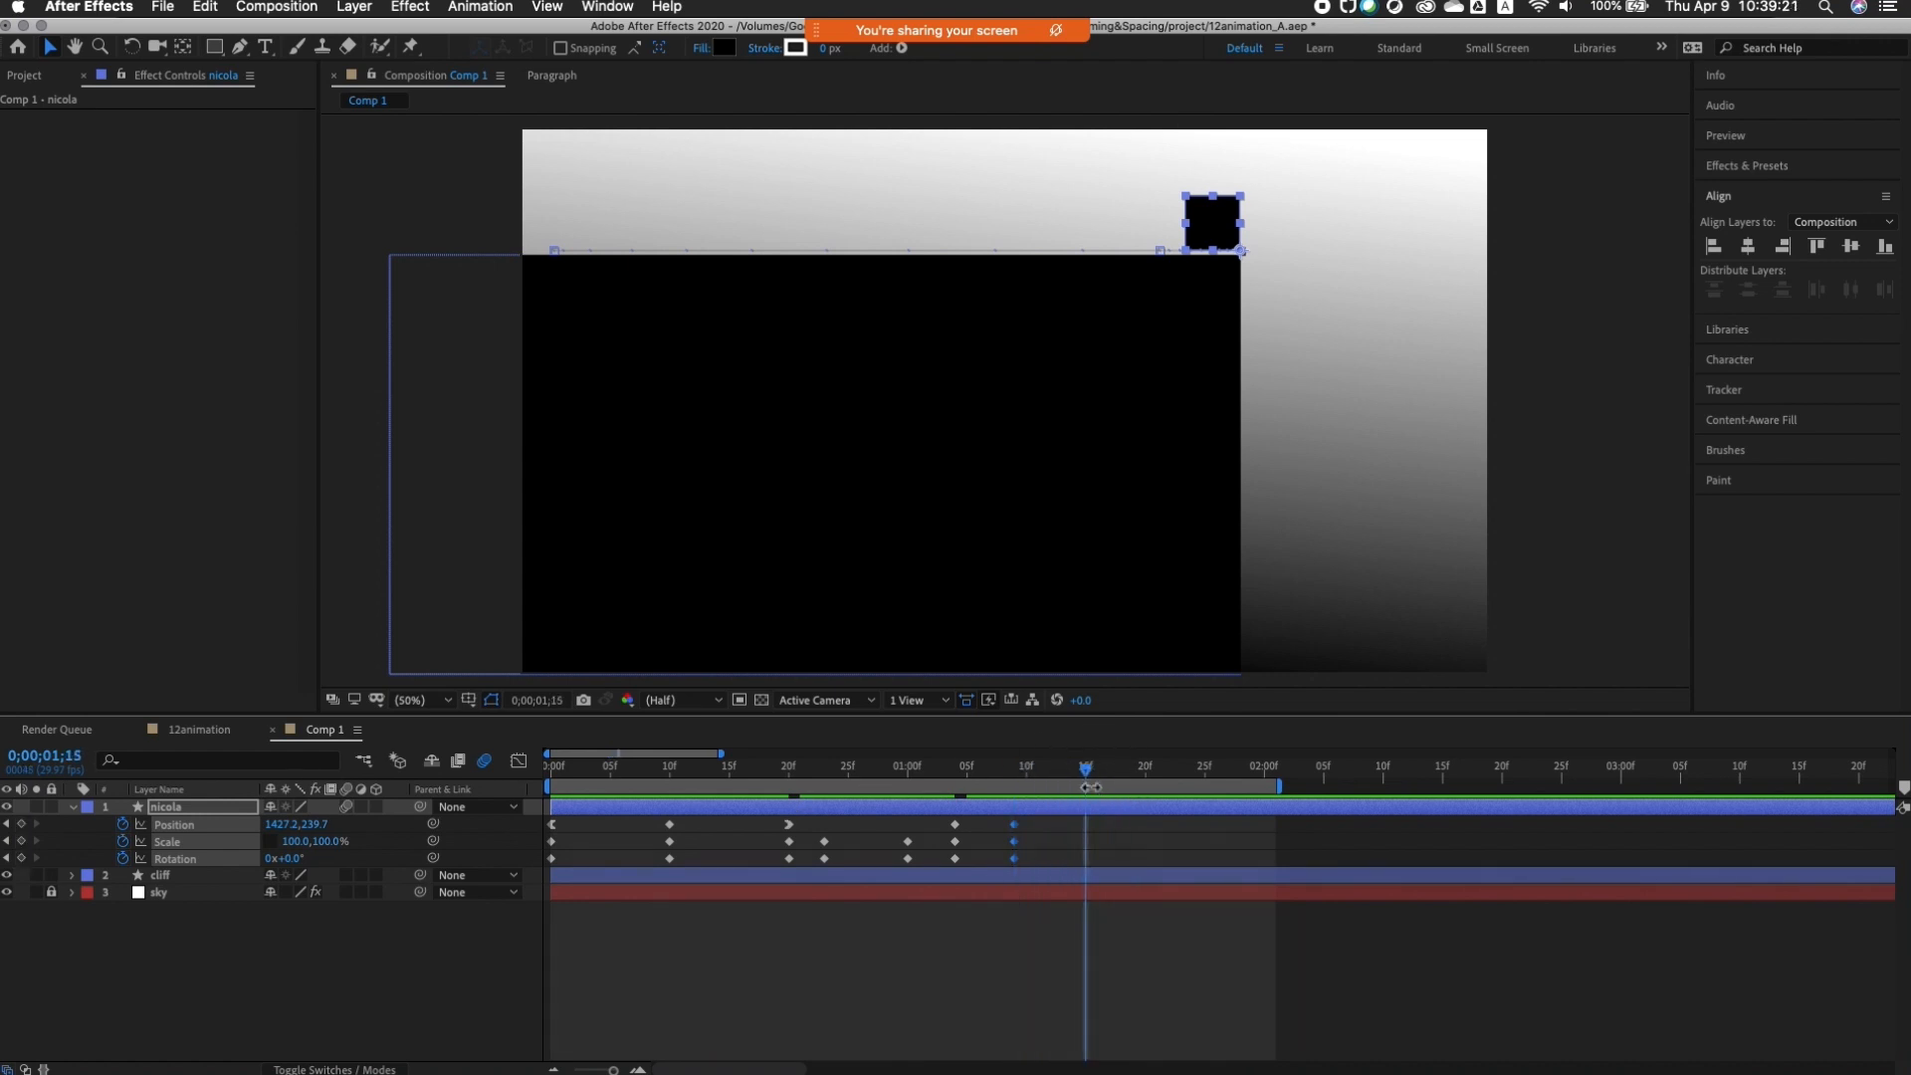
pyautogui.click(320, 946)
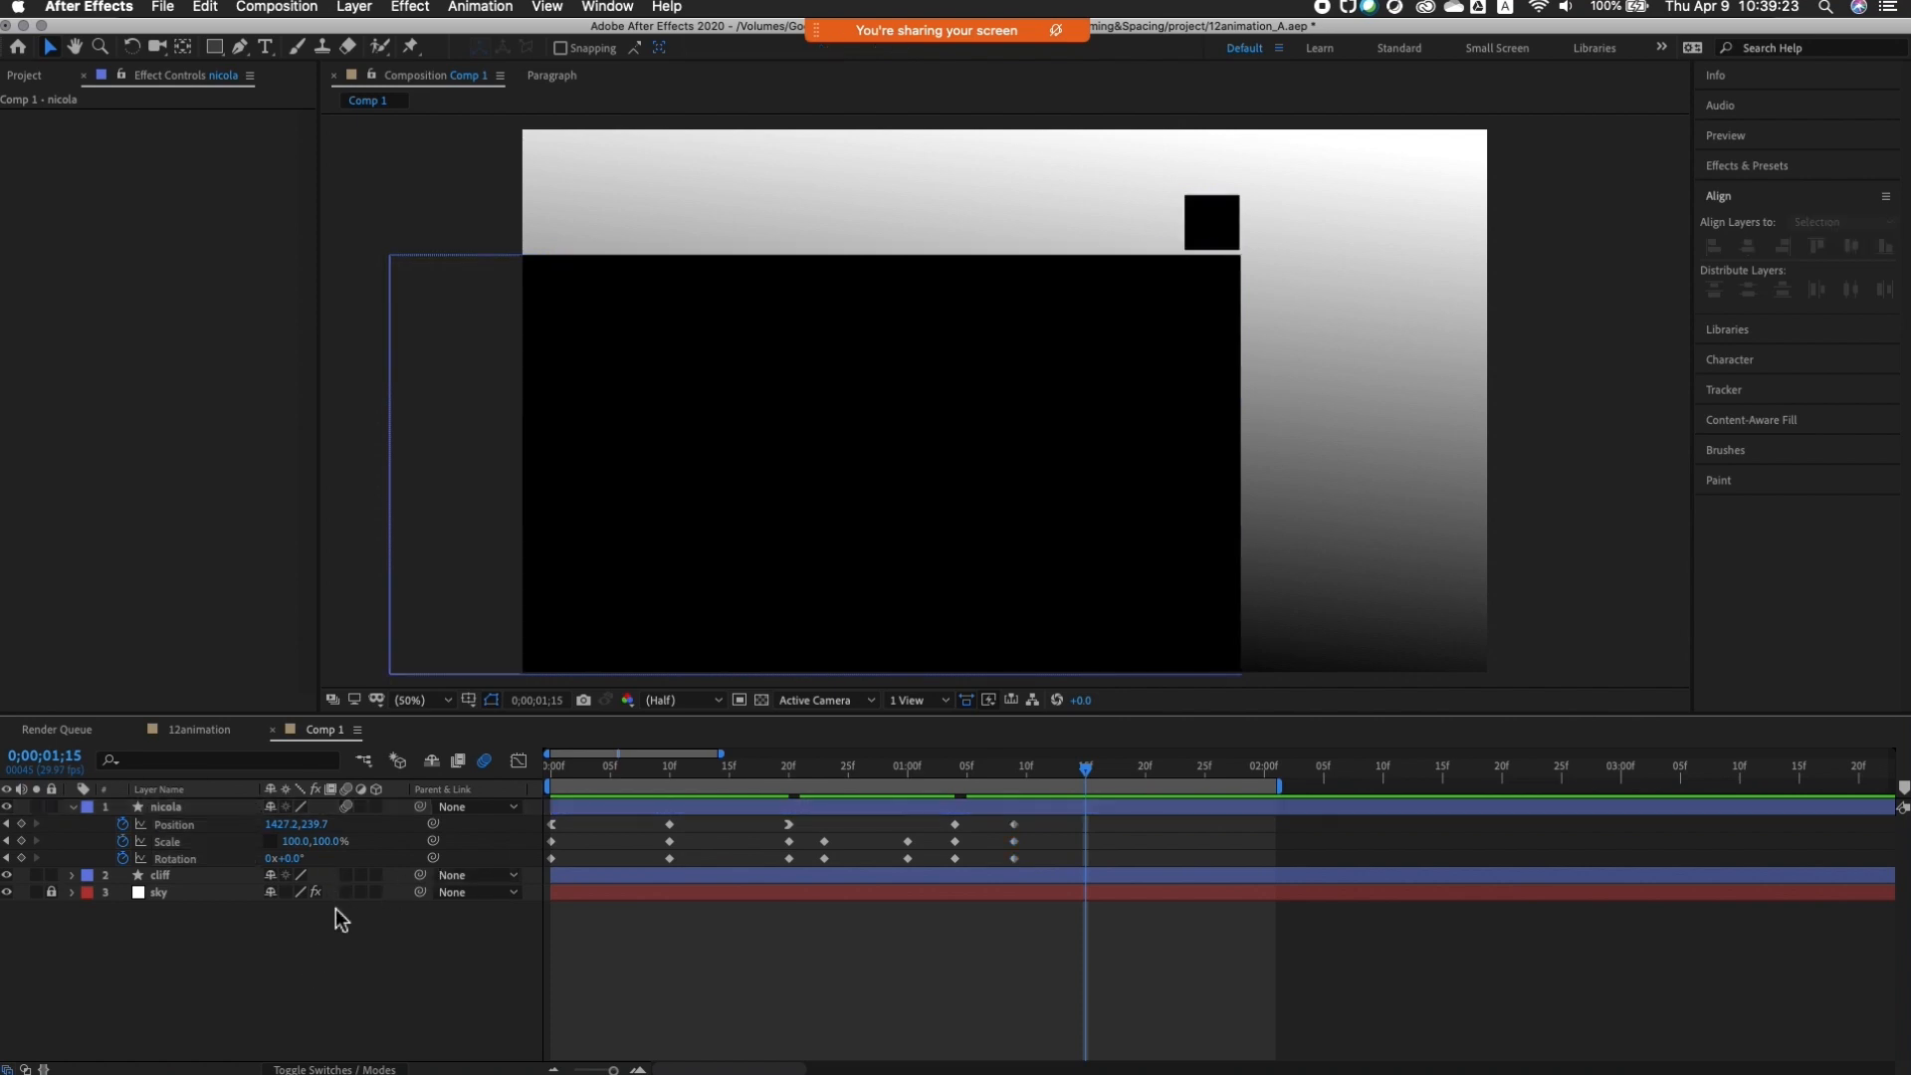
# Step: Scale the nicola square down to 50% in both dimensions at 0;00;01;15
pyautogui.click(330, 842)
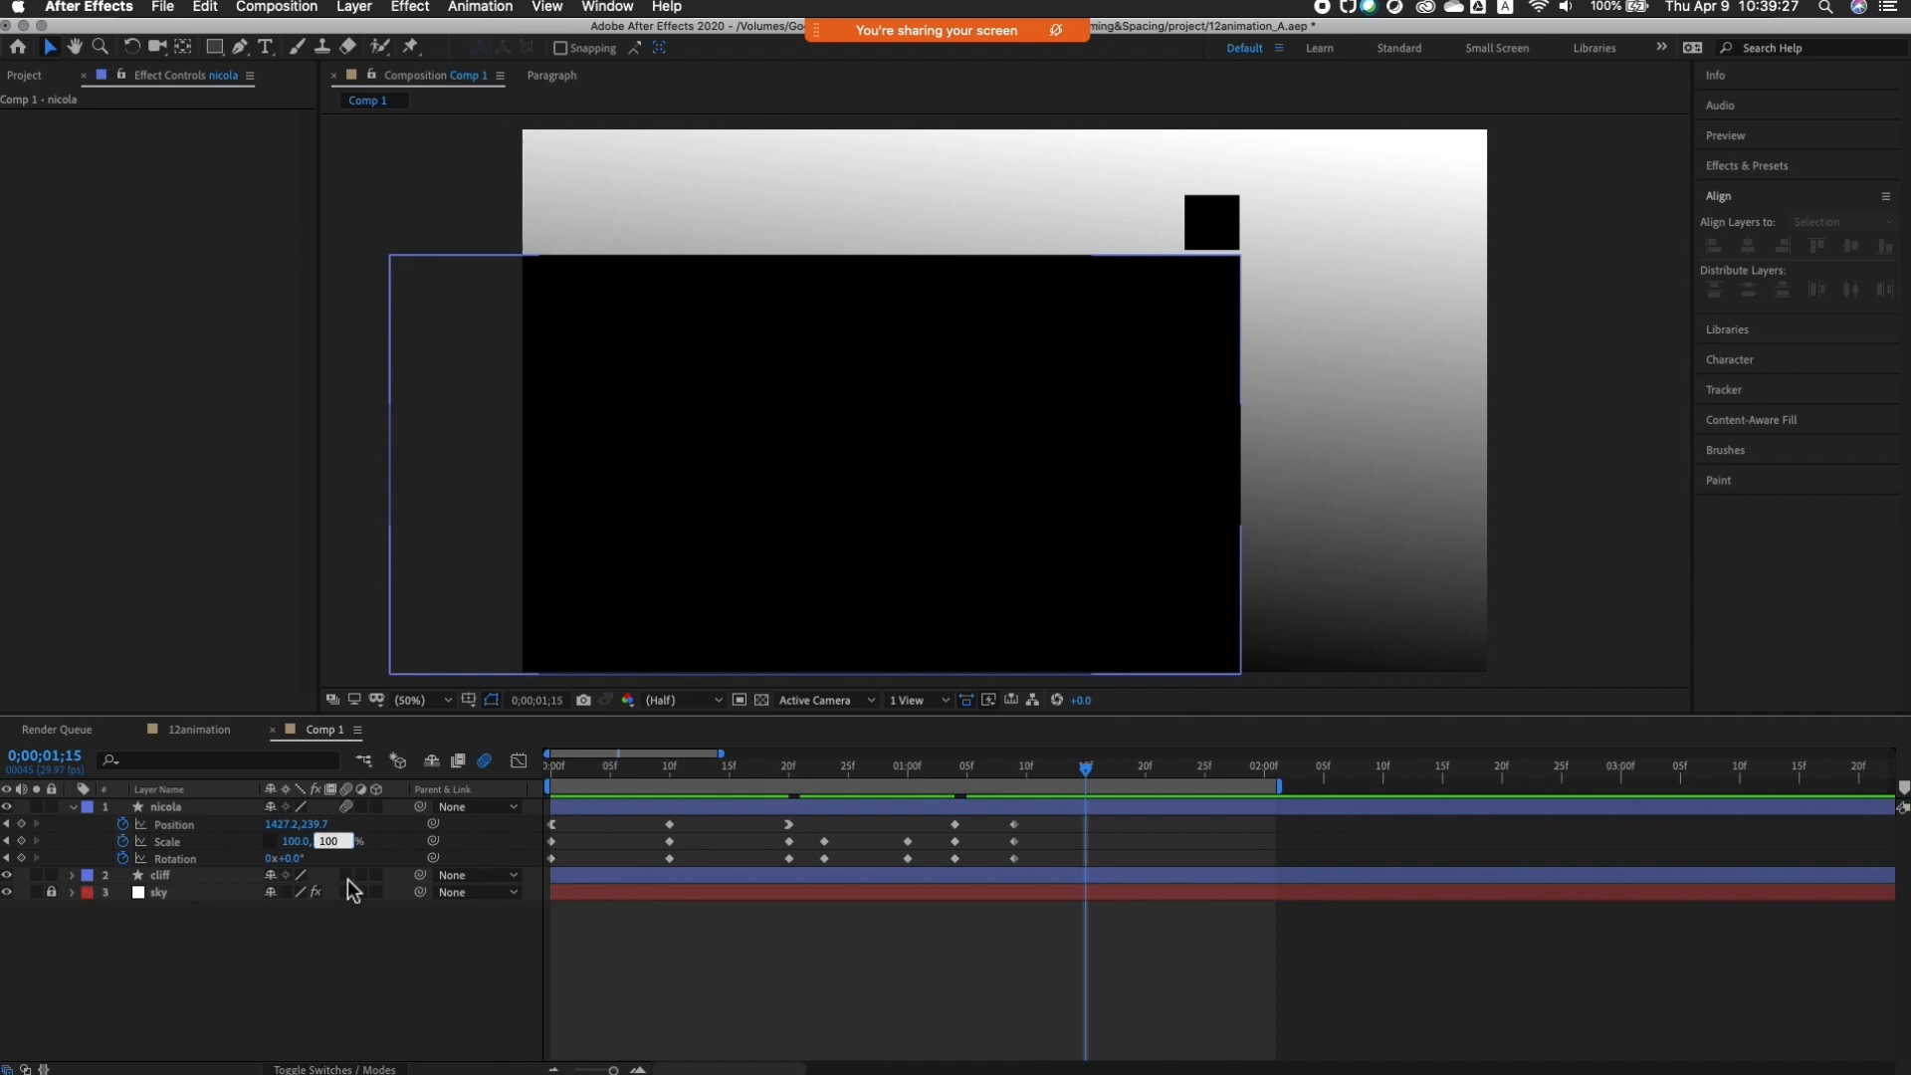
pyautogui.write('50')
pyautogui.press('Return')
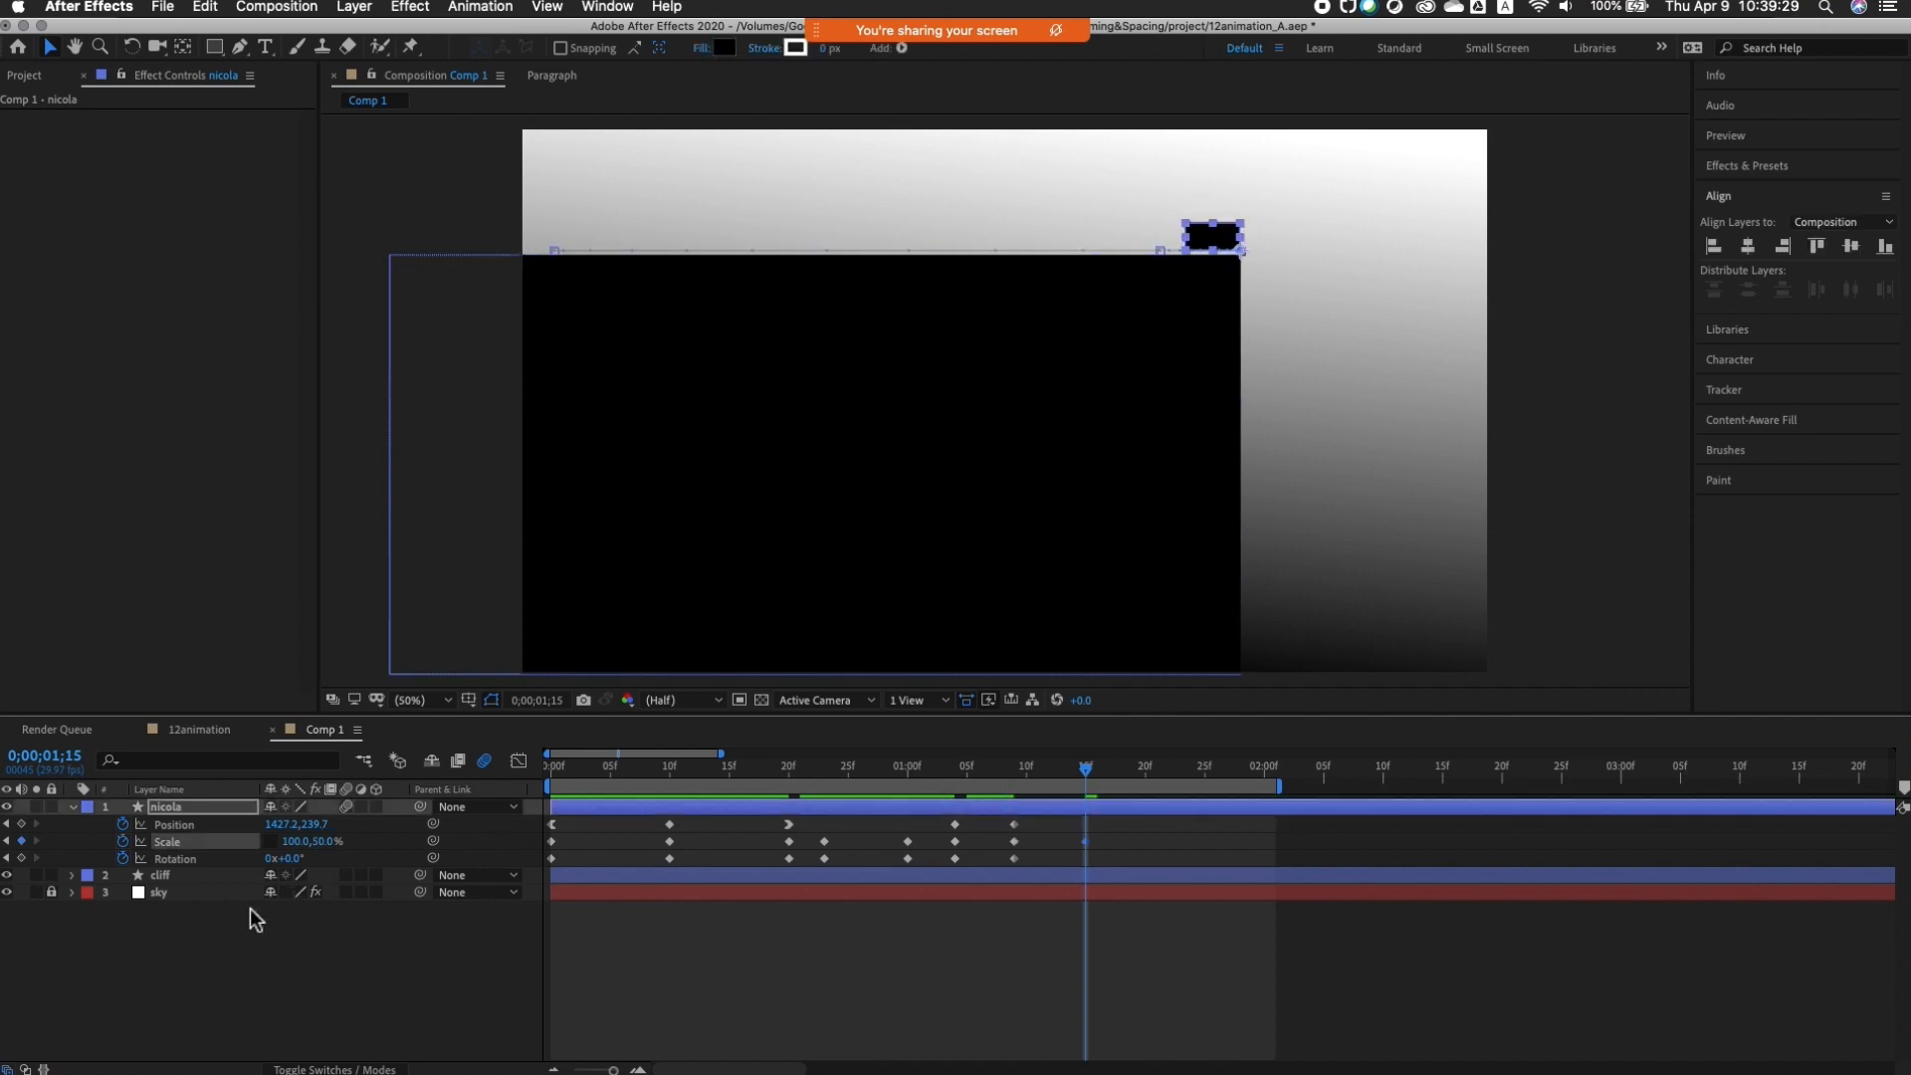
pyautogui.click(299, 843)
pyautogui.press('Return')
# Step: Nudge the shrunken square down to rest on the cliff's corner at Position 1429.2, 251.7, and deselect it
pyautogui.press('Down')
pyautogui.press('Down')
pyautogui.press('Down')
pyautogui.press('Down')
pyautogui.press('Down')
pyautogui.press('Down')
pyautogui.press('Down')
pyautogui.press('Down')
pyautogui.press('Down')
pyautogui.press('Down')
pyautogui.press('Down')
pyautogui.press('Down')
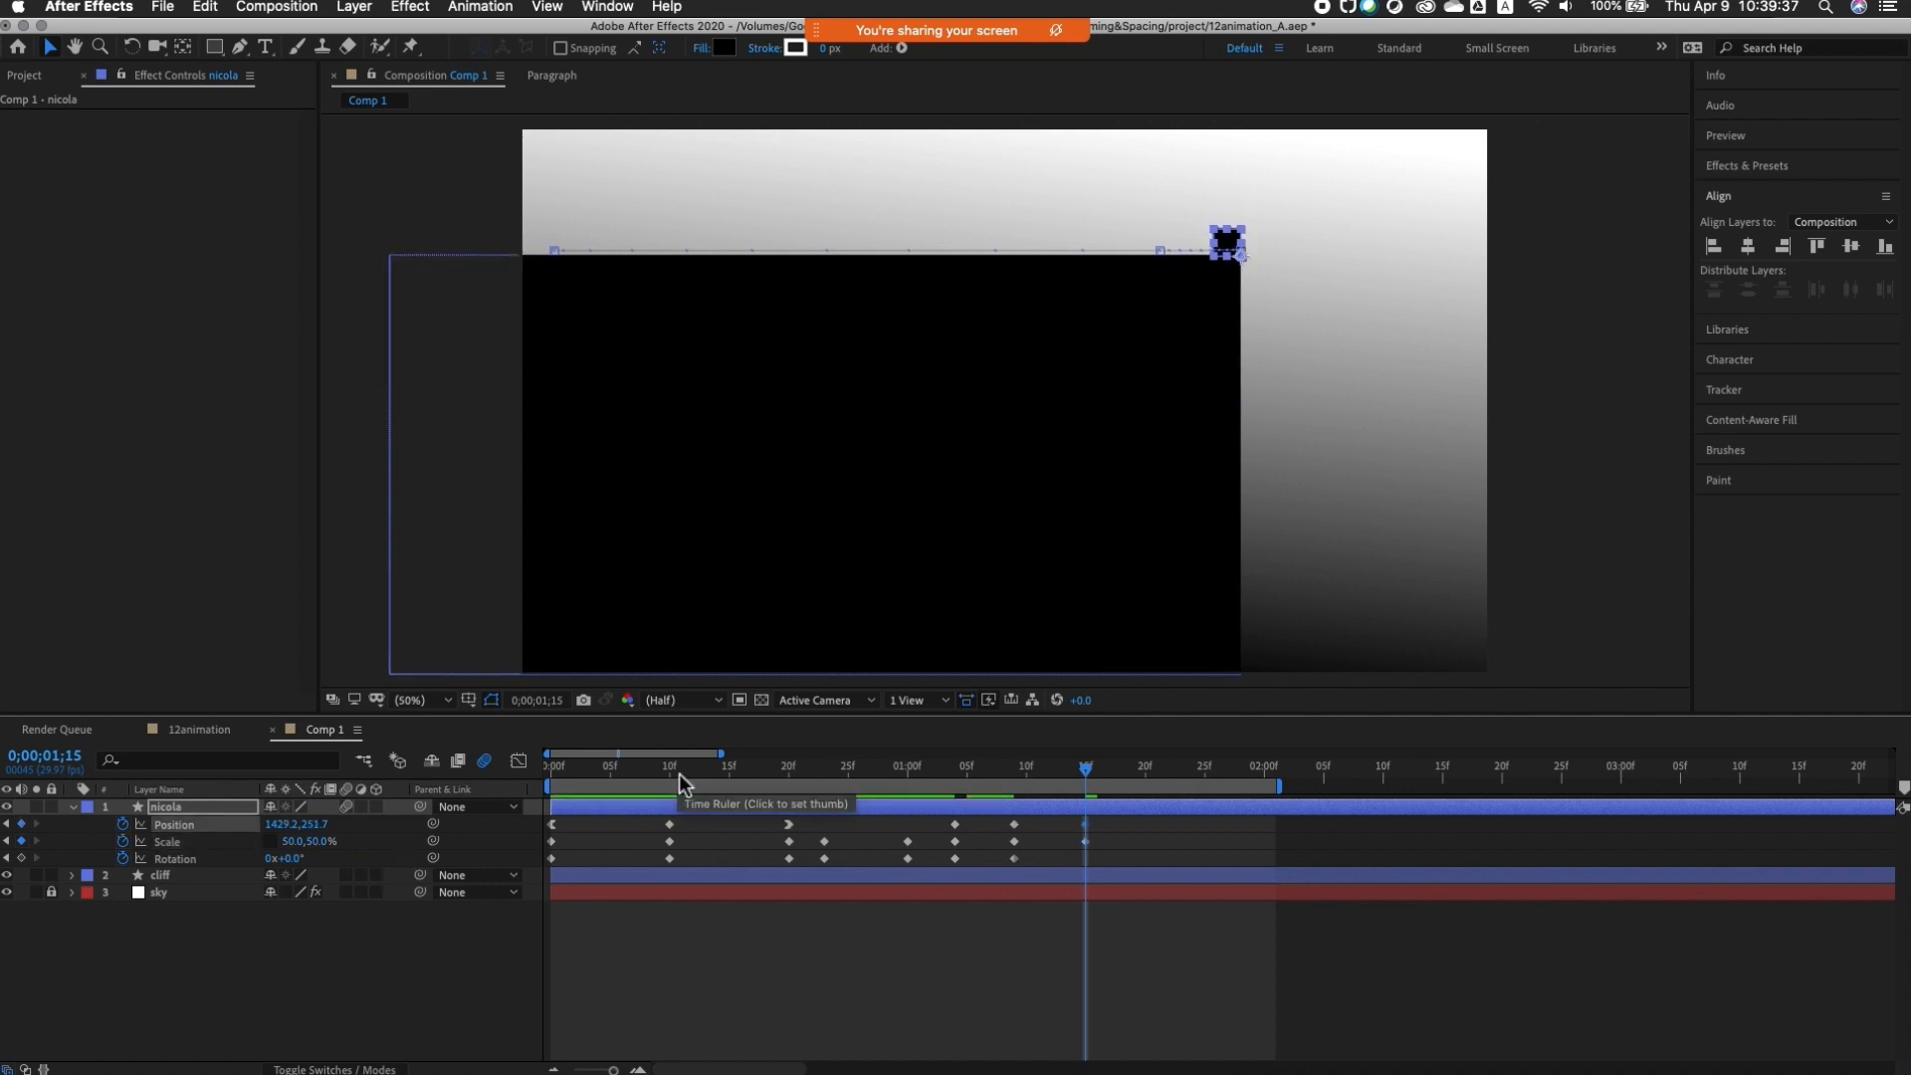
pyautogui.click(1531, 509)
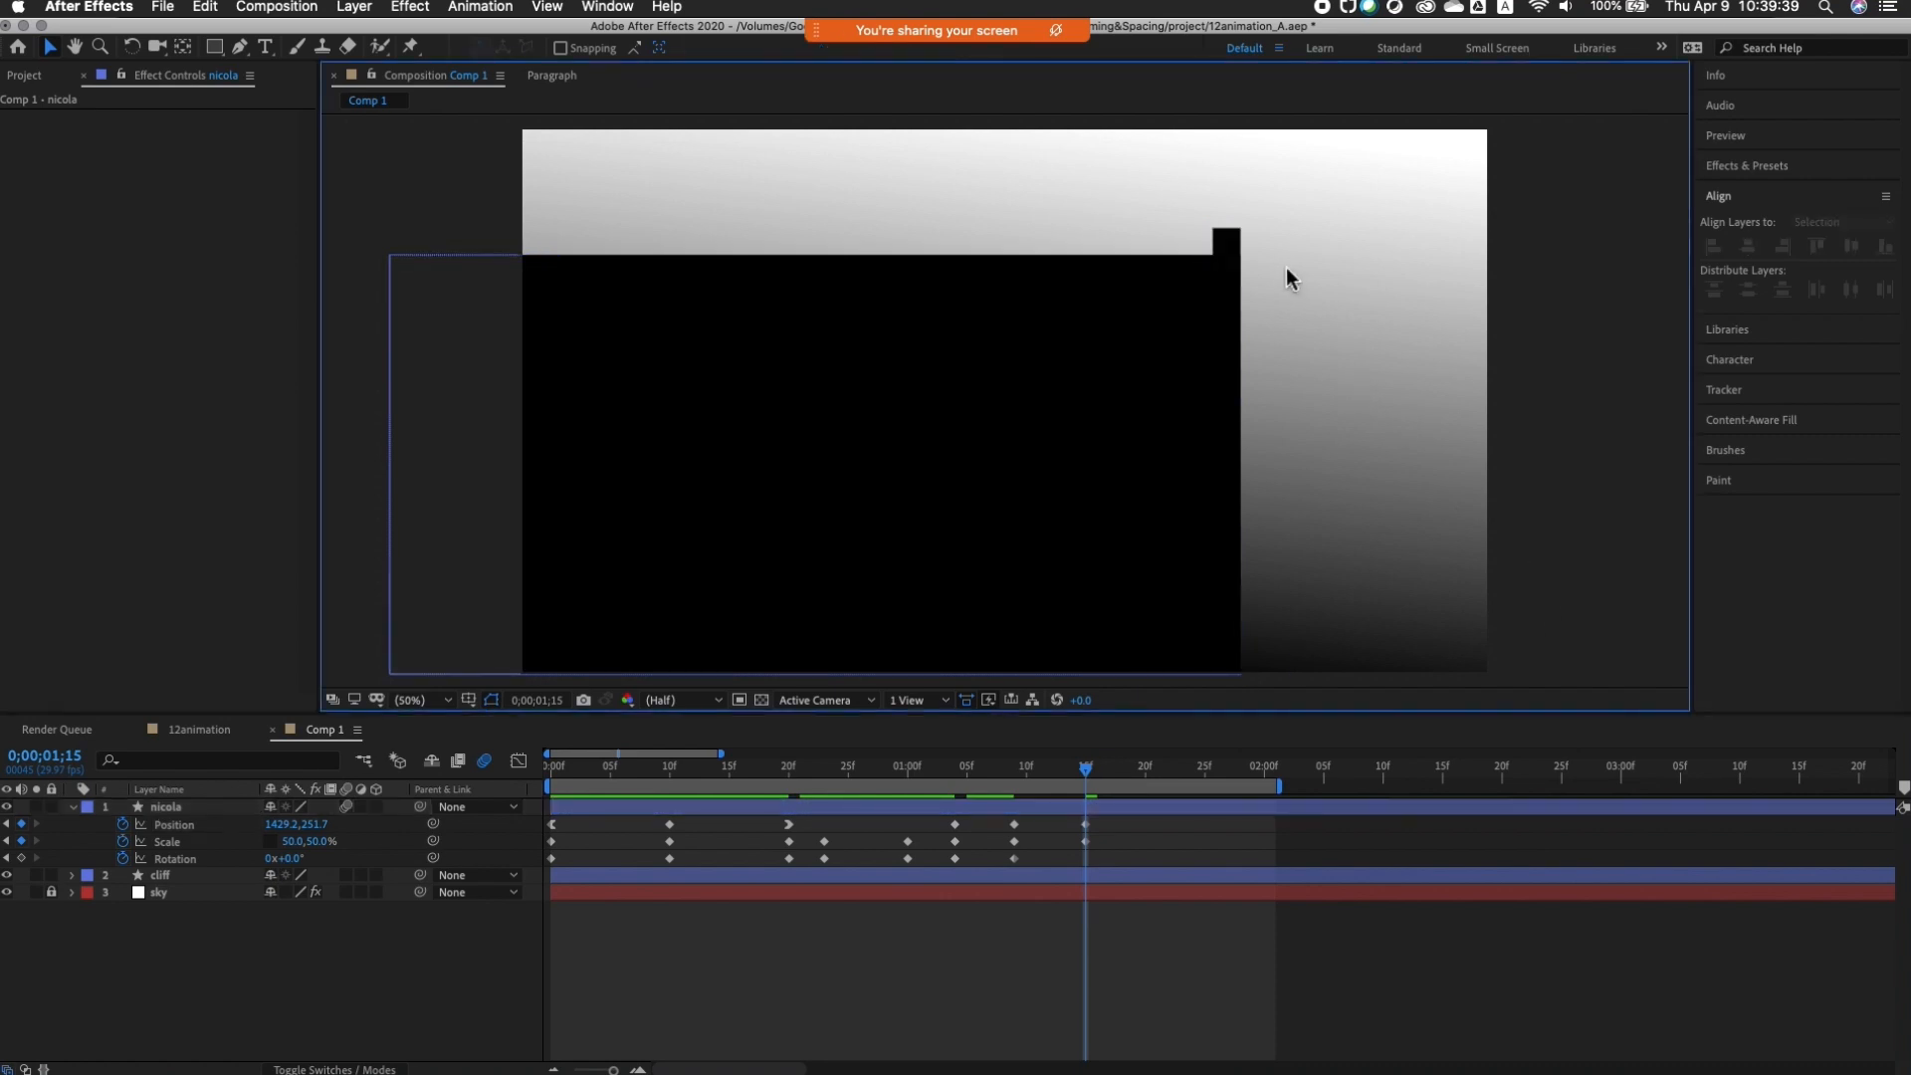
# Step: Reposition the square against the cliff's corner at 0;00;01;10 and 0;00;01;11, adding a Position keyframe on each frame
pyautogui.click(1227, 243)
pyautogui.moveTo(1083, 777); pyautogui.dragTo(1026, 806)
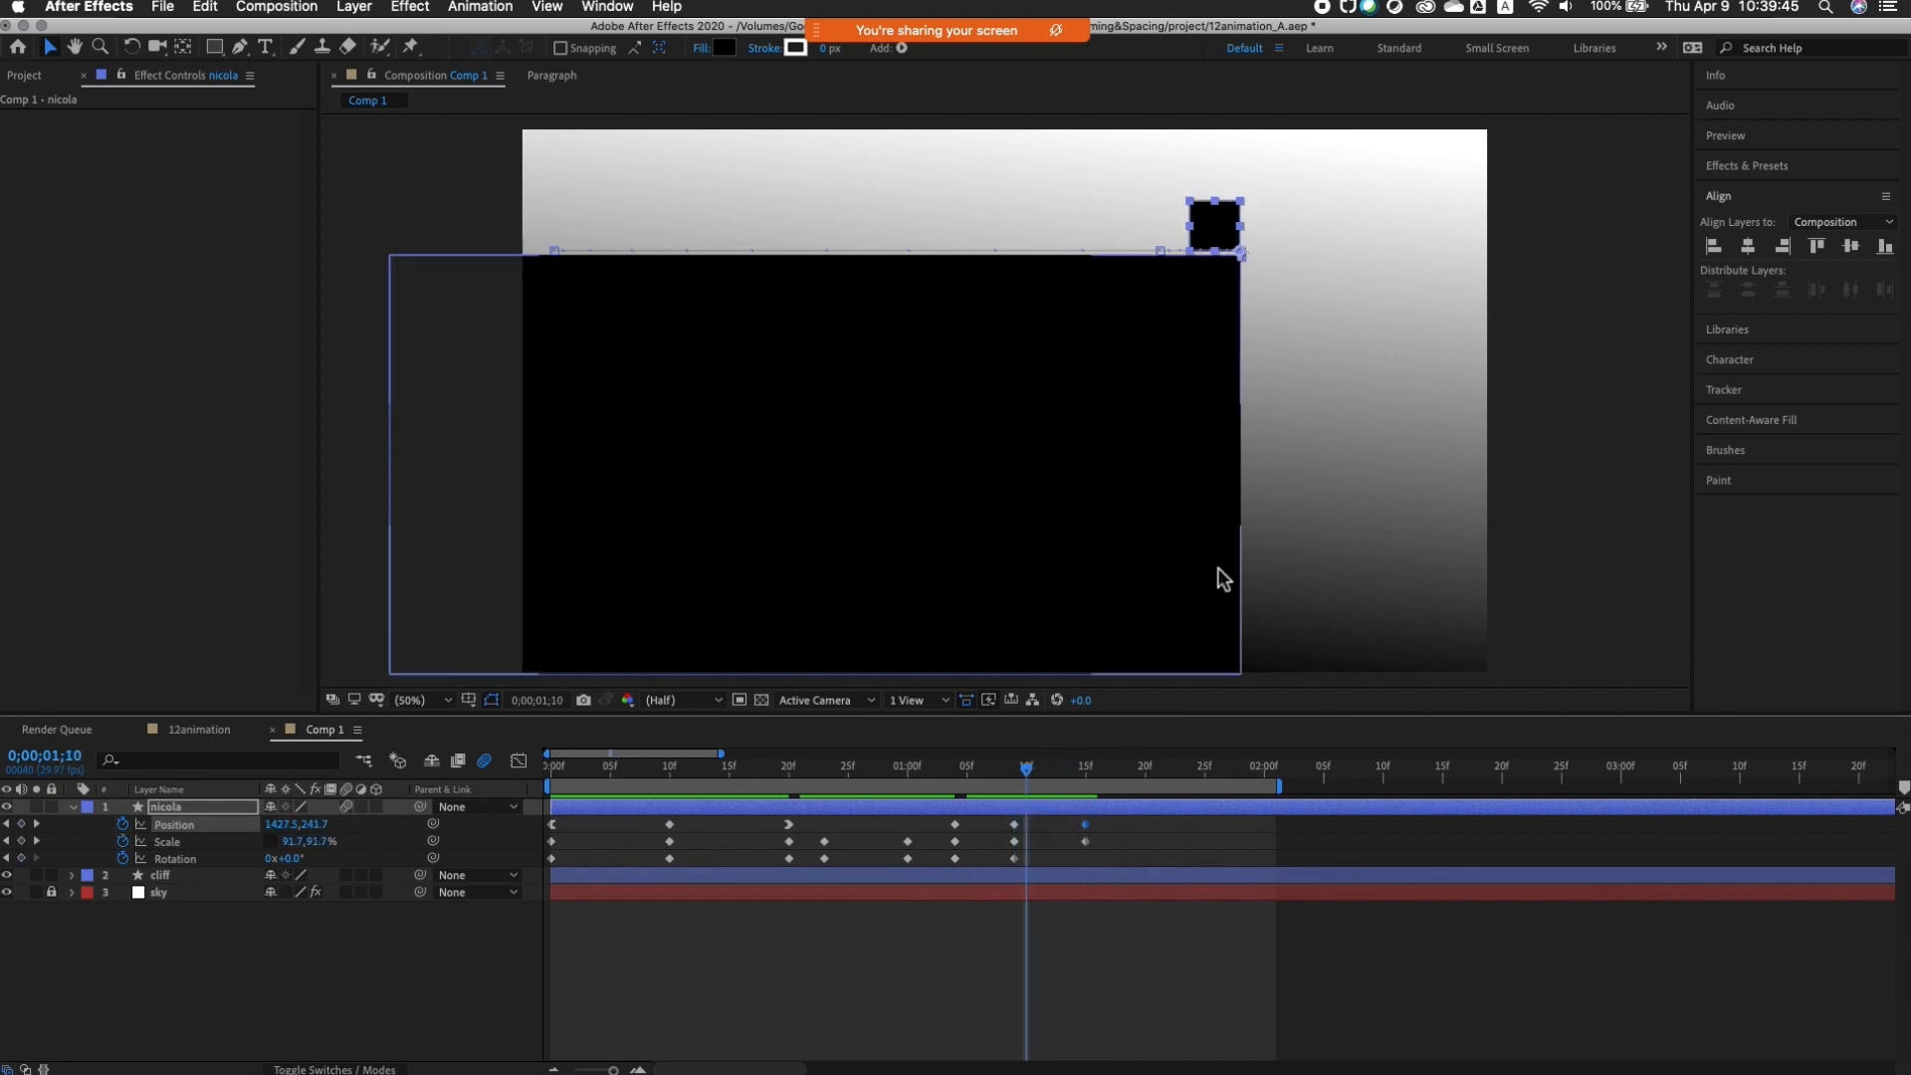
pyautogui.moveTo(1208, 218); pyautogui.dragTo(1206, 221)
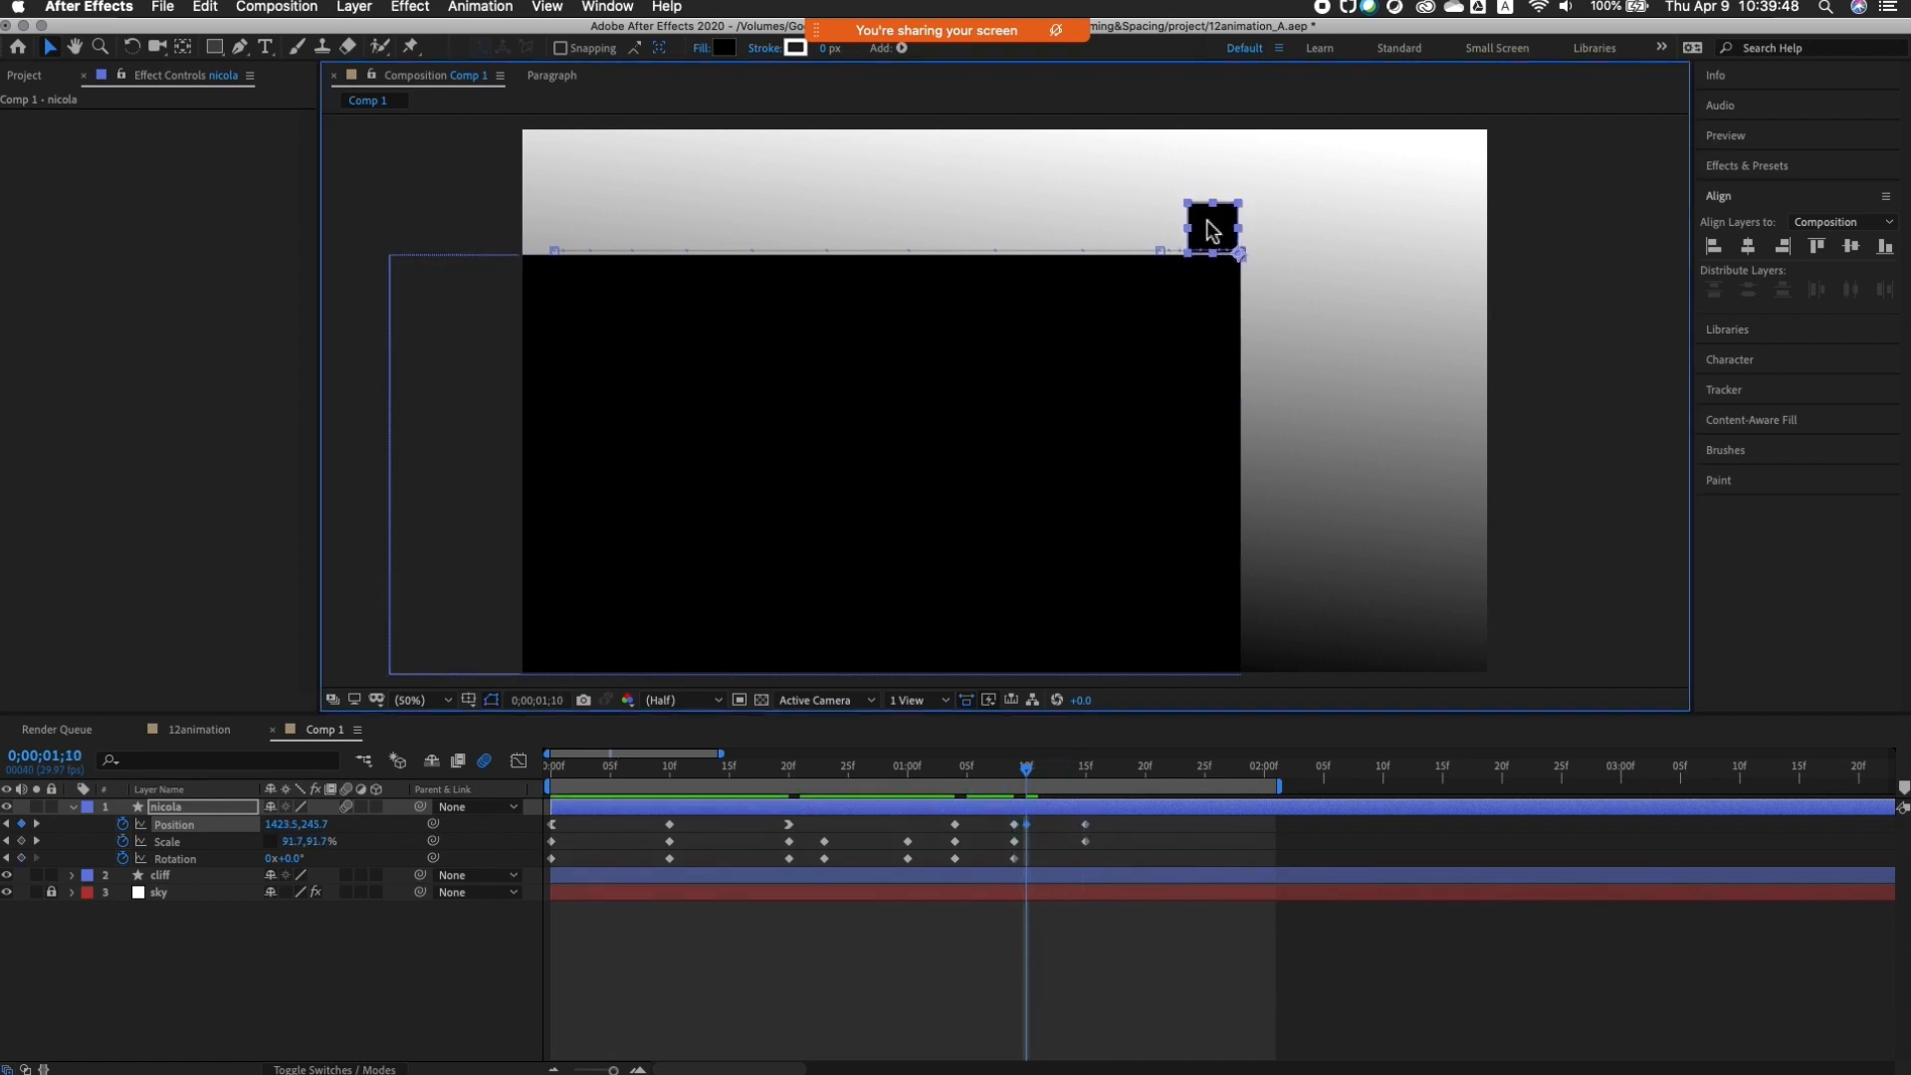
pyautogui.click(1039, 772)
pyautogui.press('Right')
pyautogui.press('Right')
pyautogui.press('Right')
pyautogui.press('Right')
pyautogui.press('Right')
pyautogui.press('Down')
pyautogui.press('Down')
pyautogui.press('Down')
pyautogui.press('Down')
pyautogui.press('Down')
pyautogui.press('Down')
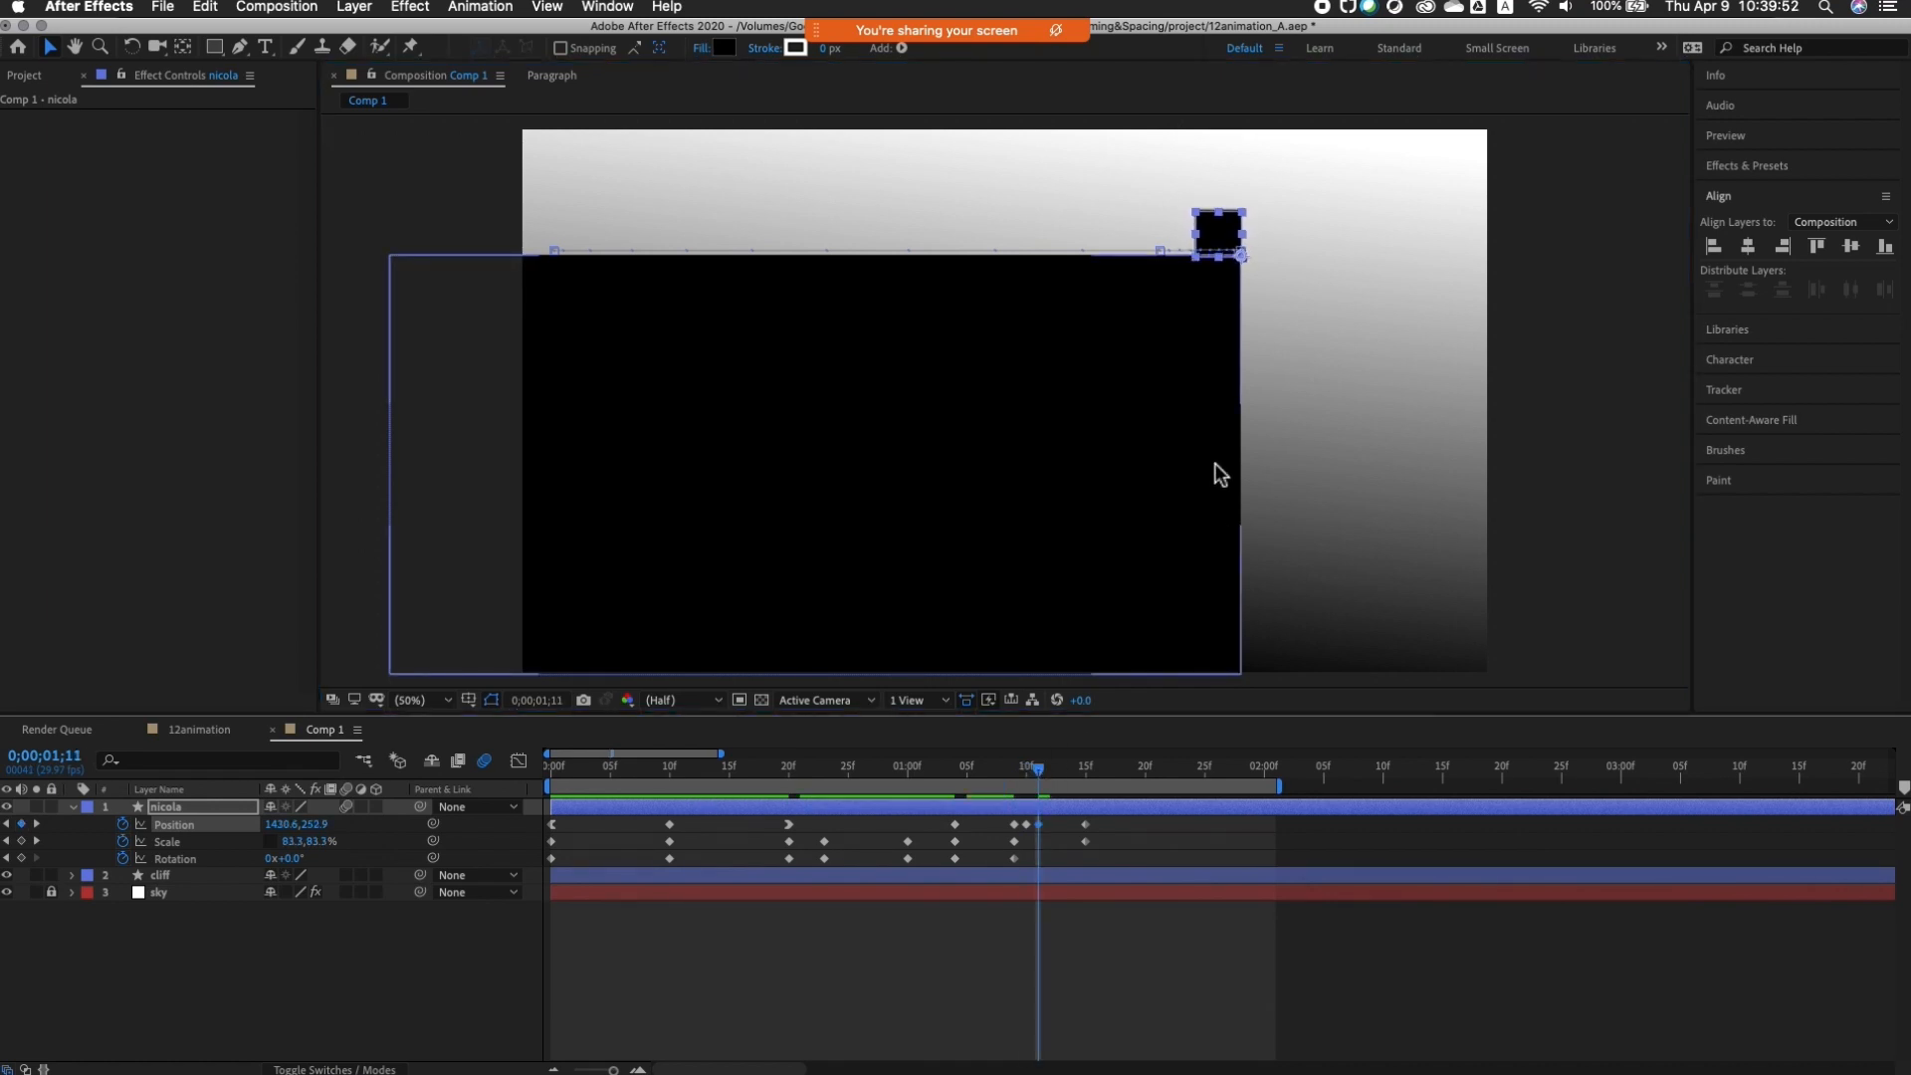
# Step: Add Position keyframes at 0;00;01;12, 0;00;01;13 and 0;00;01;14, keeping the shrinking square on the cliff's corner
pyautogui.click(1049, 776)
pyautogui.hotkey('alt', 'shift', 'p')
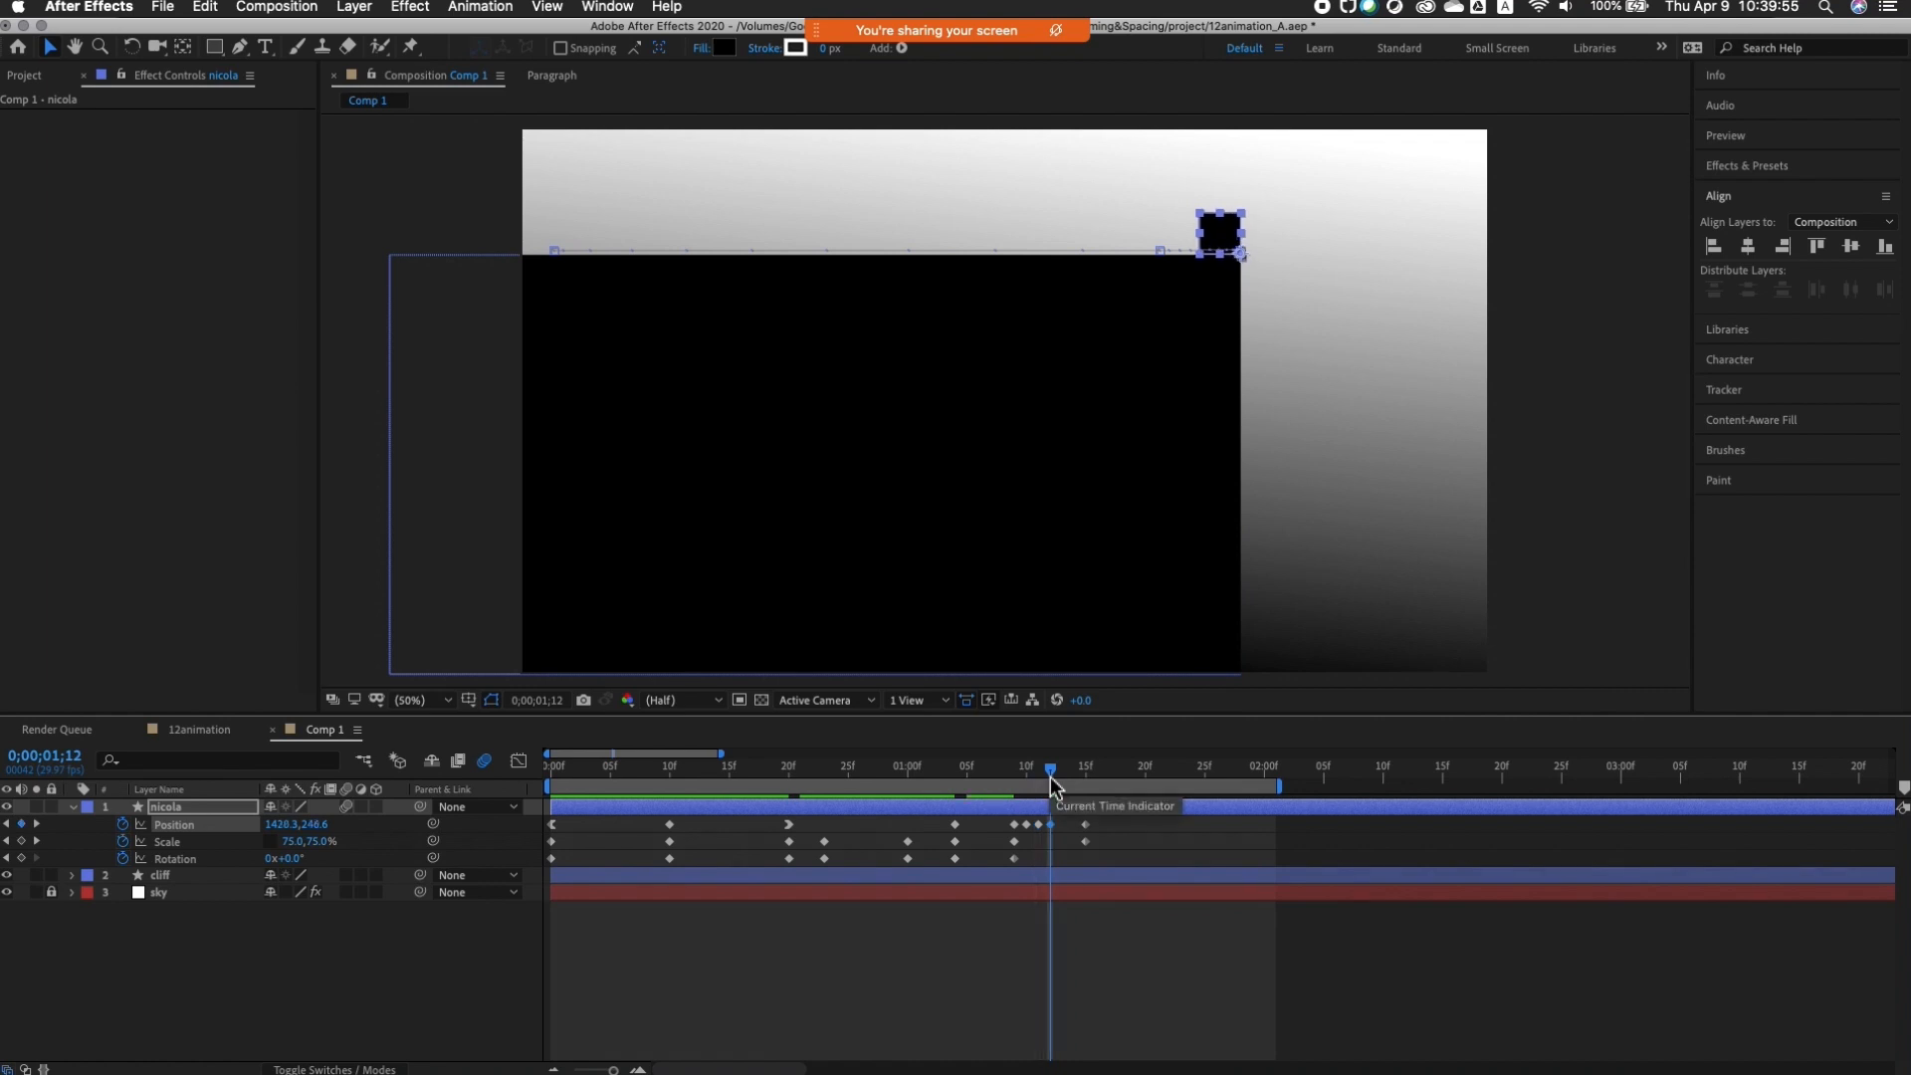
pyautogui.click(1063, 775)
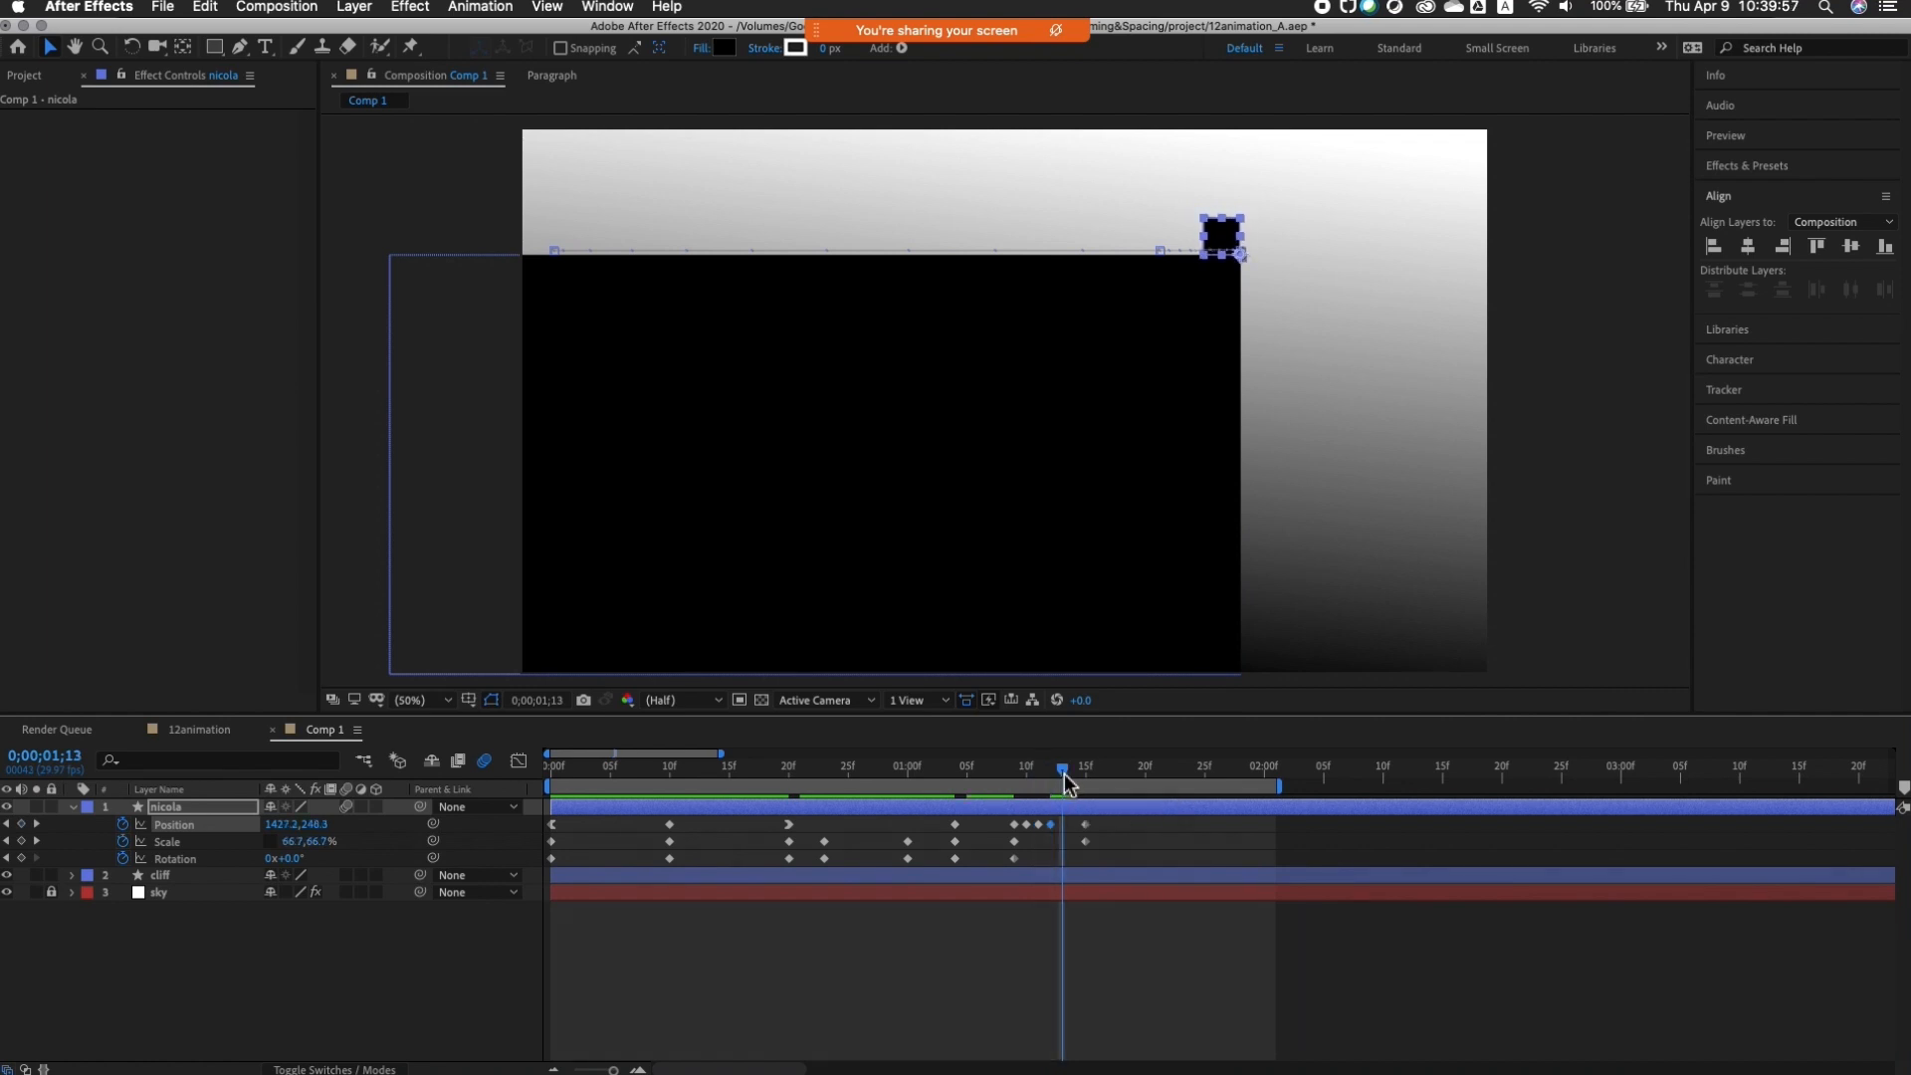
pyautogui.press('Right')
pyautogui.press('Right')
pyautogui.press('Right')
pyautogui.click(1074, 776)
pyautogui.press('Down')
pyautogui.press('Down')
pyautogui.press('Down')
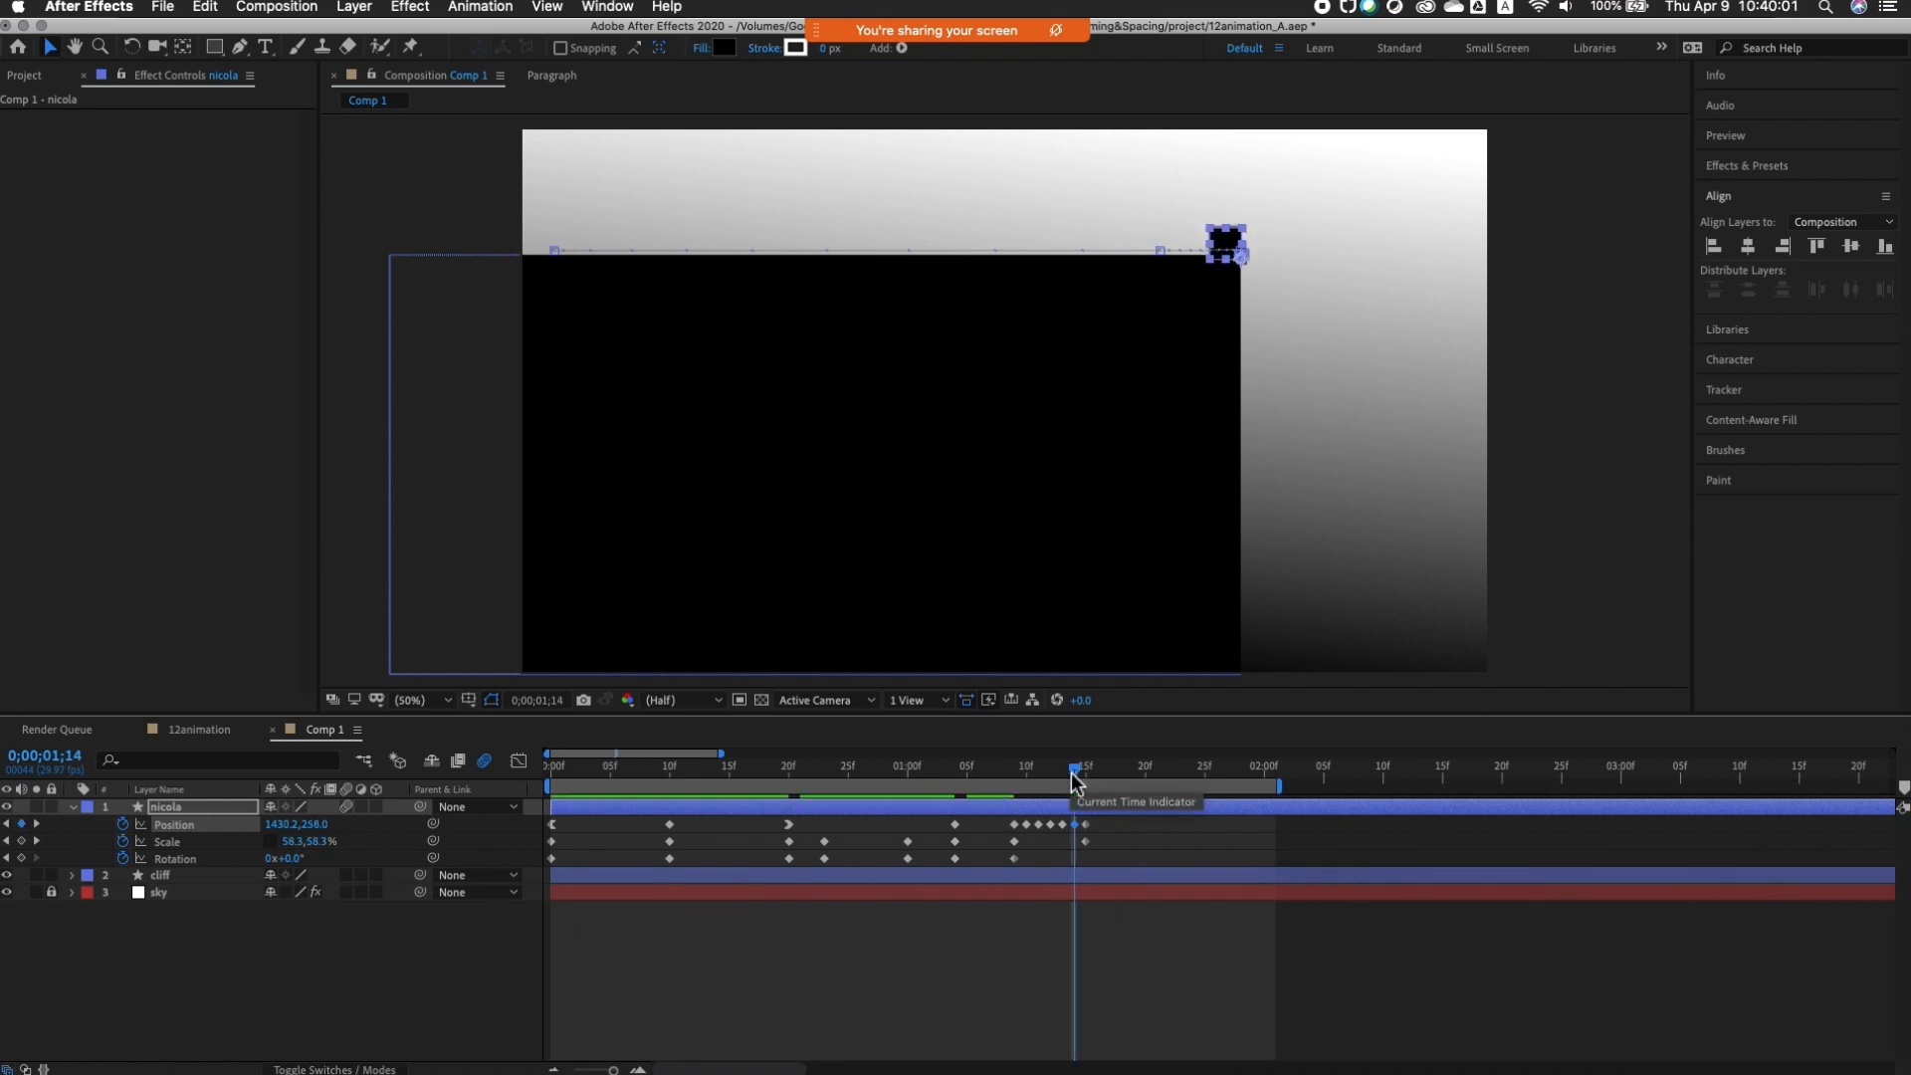
# Step: Preview the whole animation and scrub through the slide, stretch and settle of the square
pyautogui.moveTo(1074, 781); pyautogui.dragTo(1121, 988)
pyautogui.press('space')
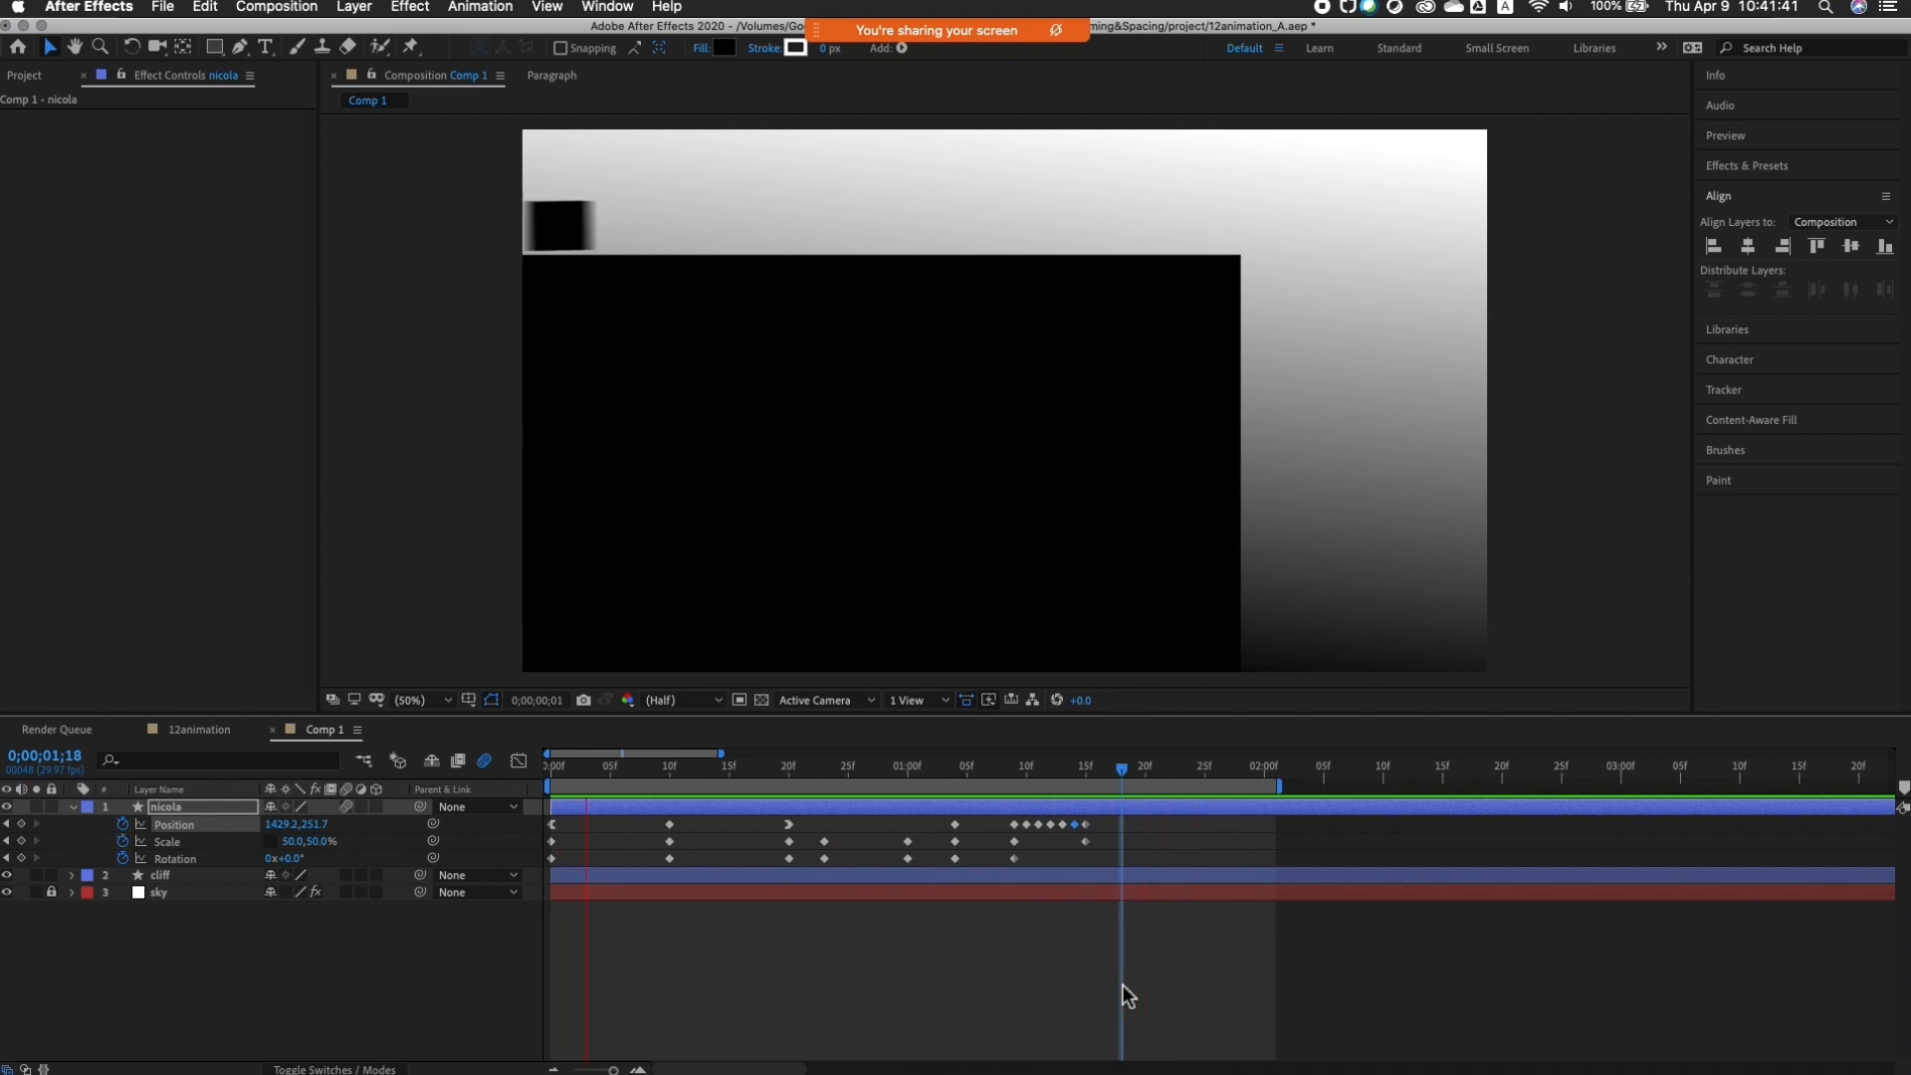
pyautogui.press('space')
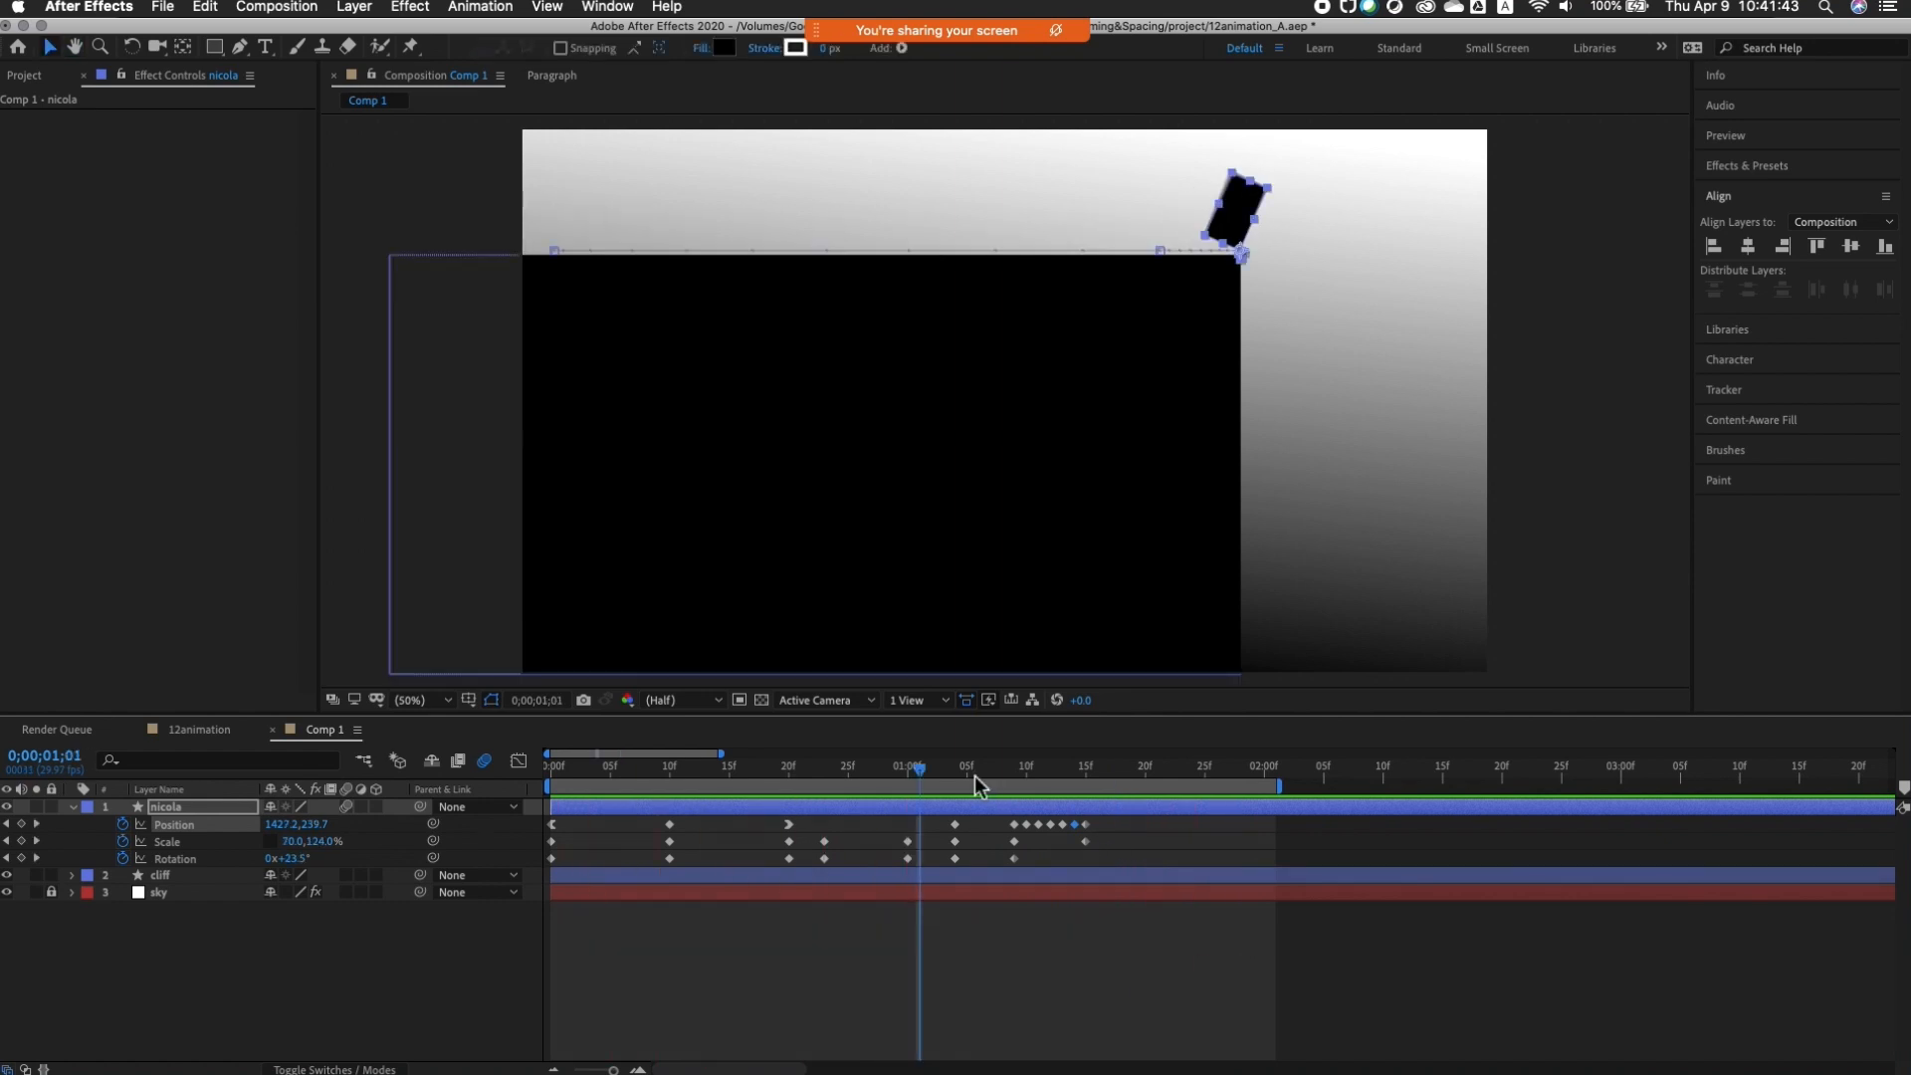
pyautogui.moveTo(970, 767); pyautogui.dragTo(717, 769)
pyautogui.press('space')
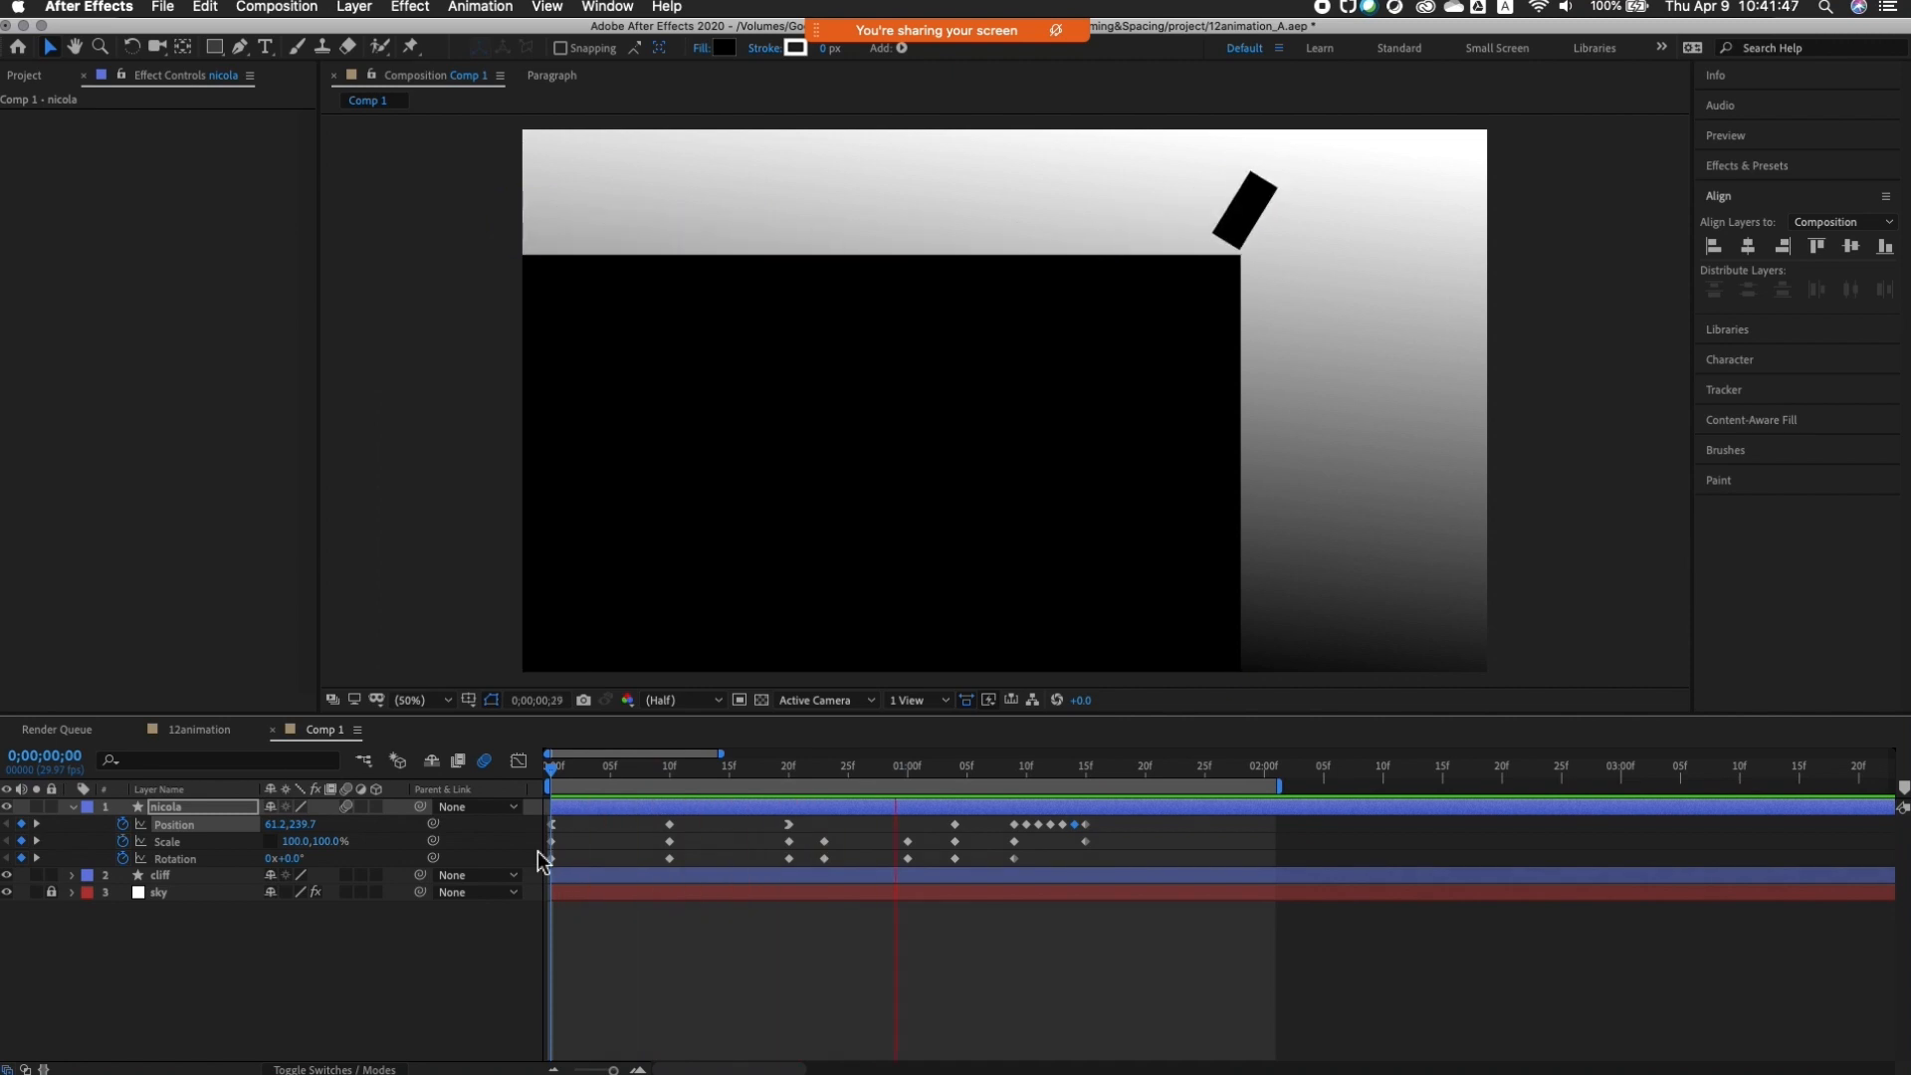
pyautogui.moveTo(794, 775); pyautogui.dragTo(675, 796)
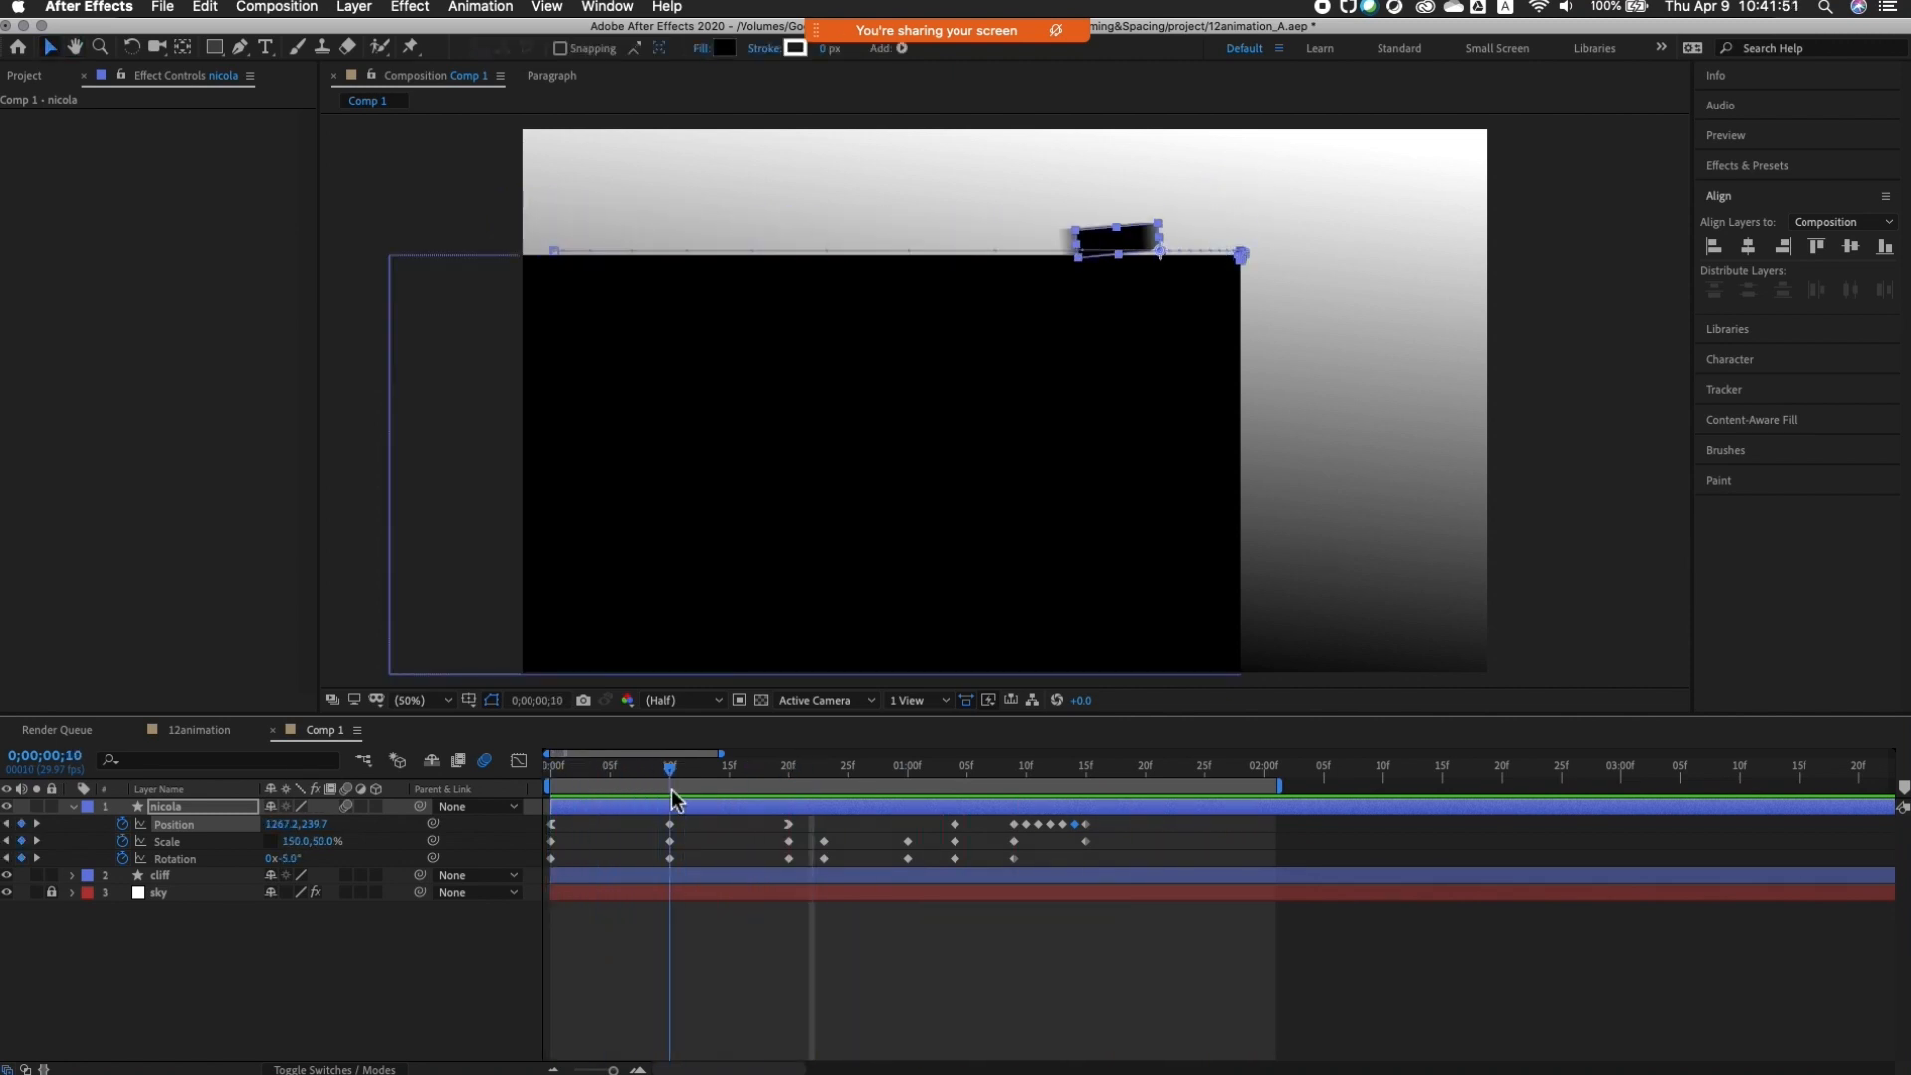
pyautogui.moveTo(677, 796); pyautogui.dragTo(978, 840)
pyautogui.press('pageup')
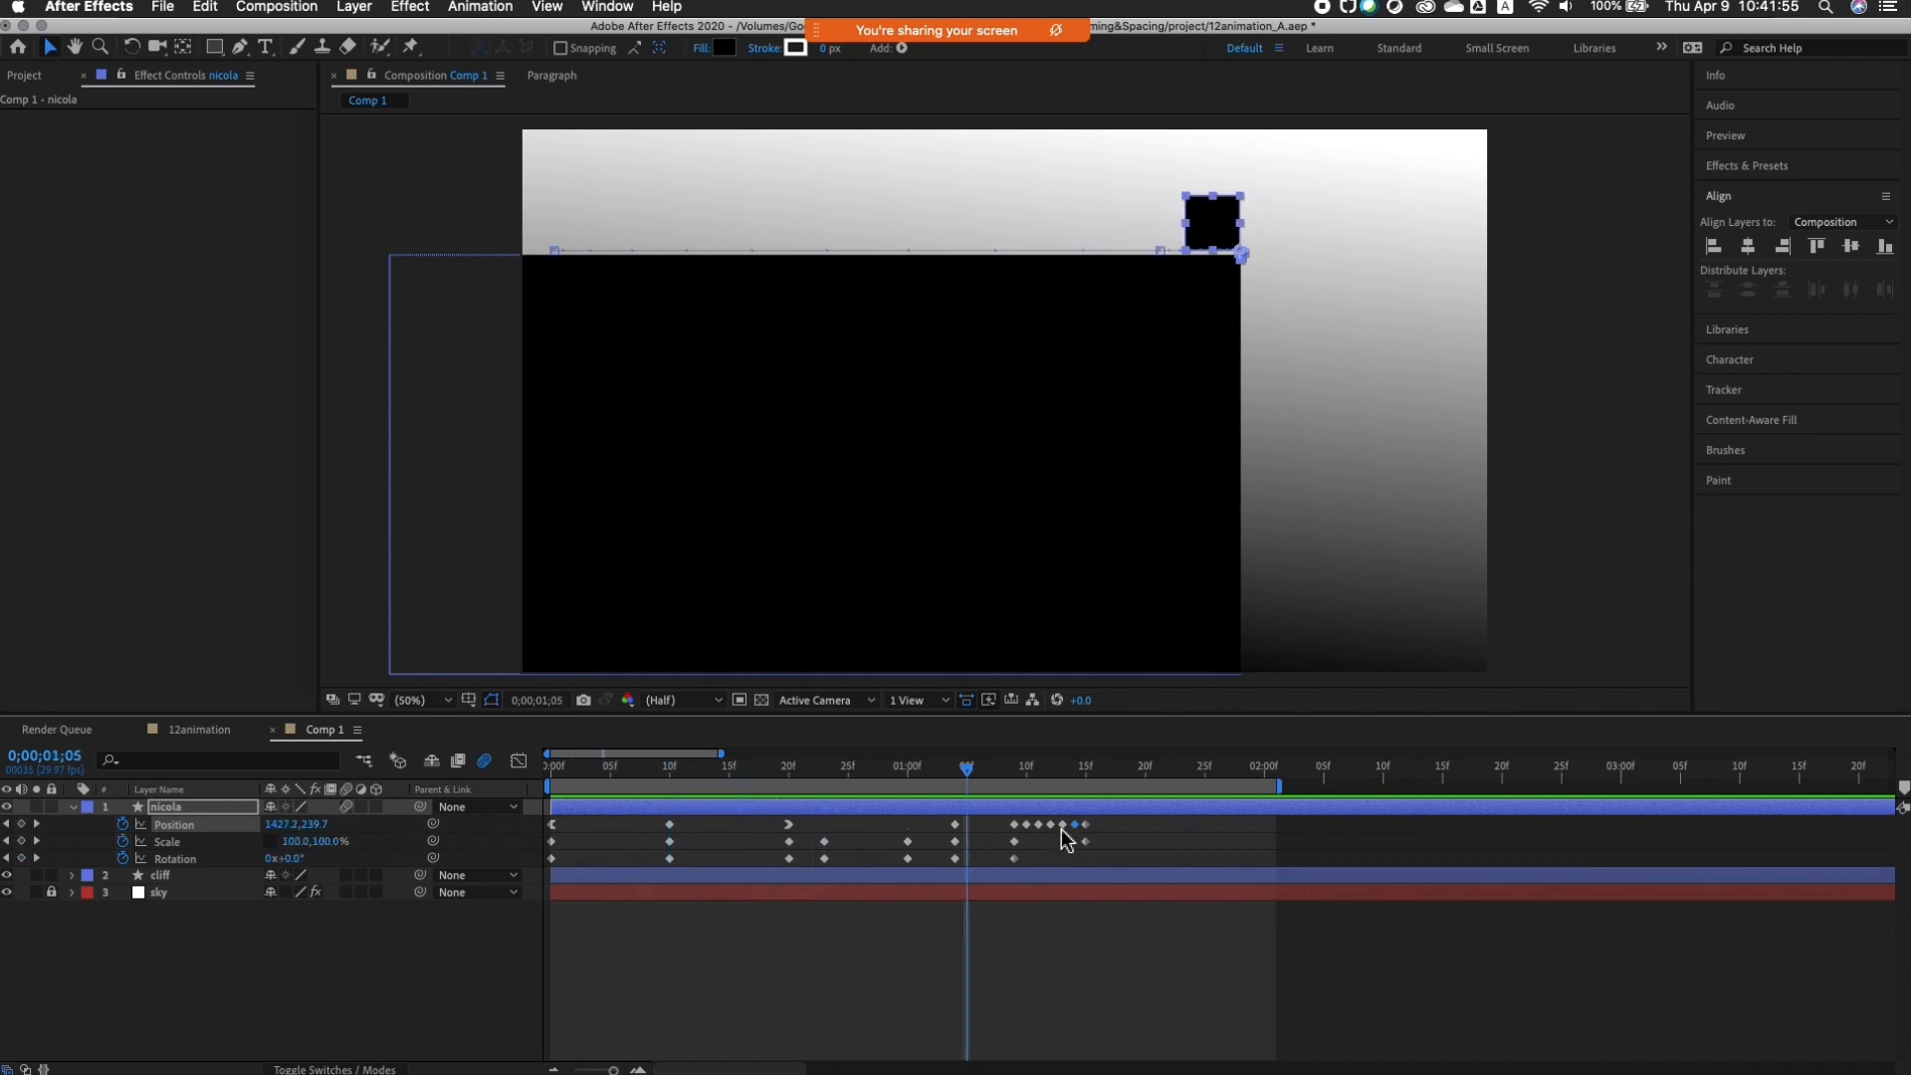
# Step: Delete all nicola keyframes from frame 20 onward and return to frame 10
pyautogui.moveTo(1102, 826); pyautogui.dragTo(775, 868)
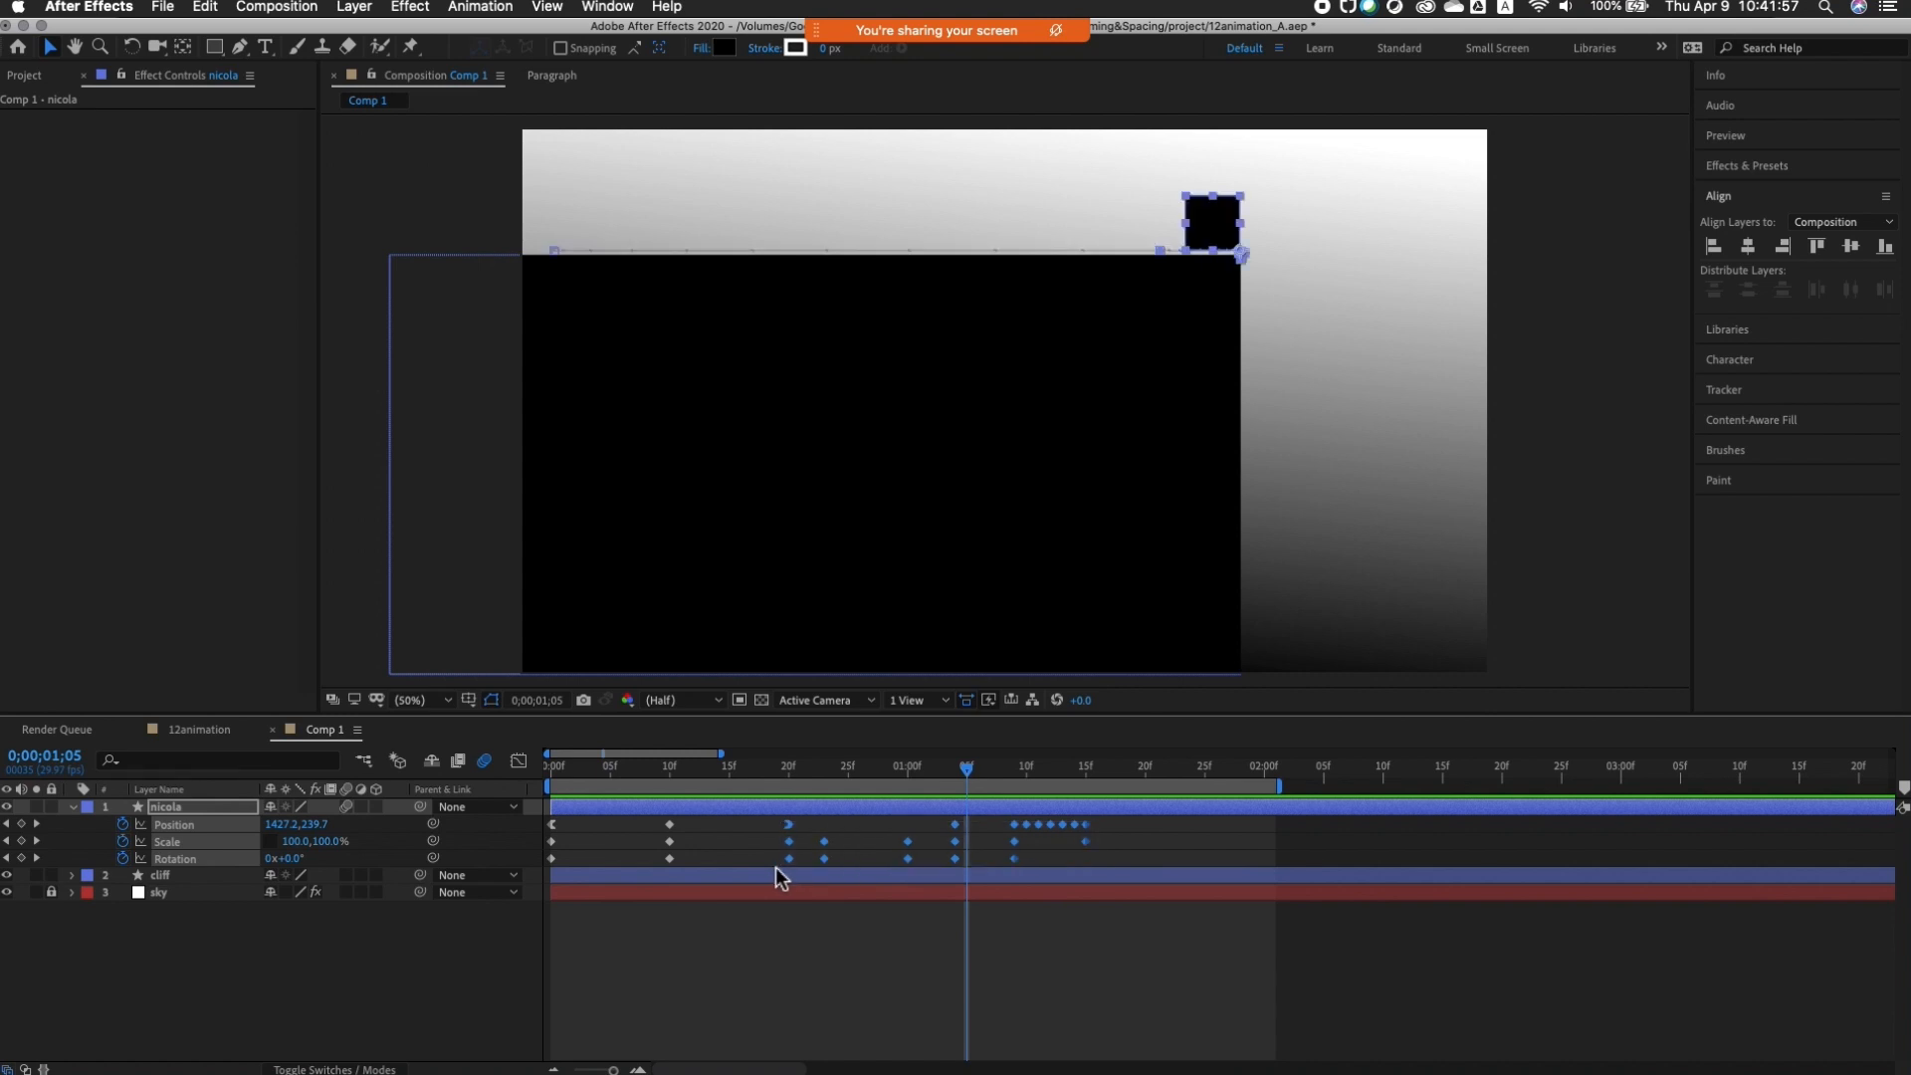
pyautogui.press('Delete')
pyautogui.moveTo(779, 767); pyautogui.dragTo(674, 818)
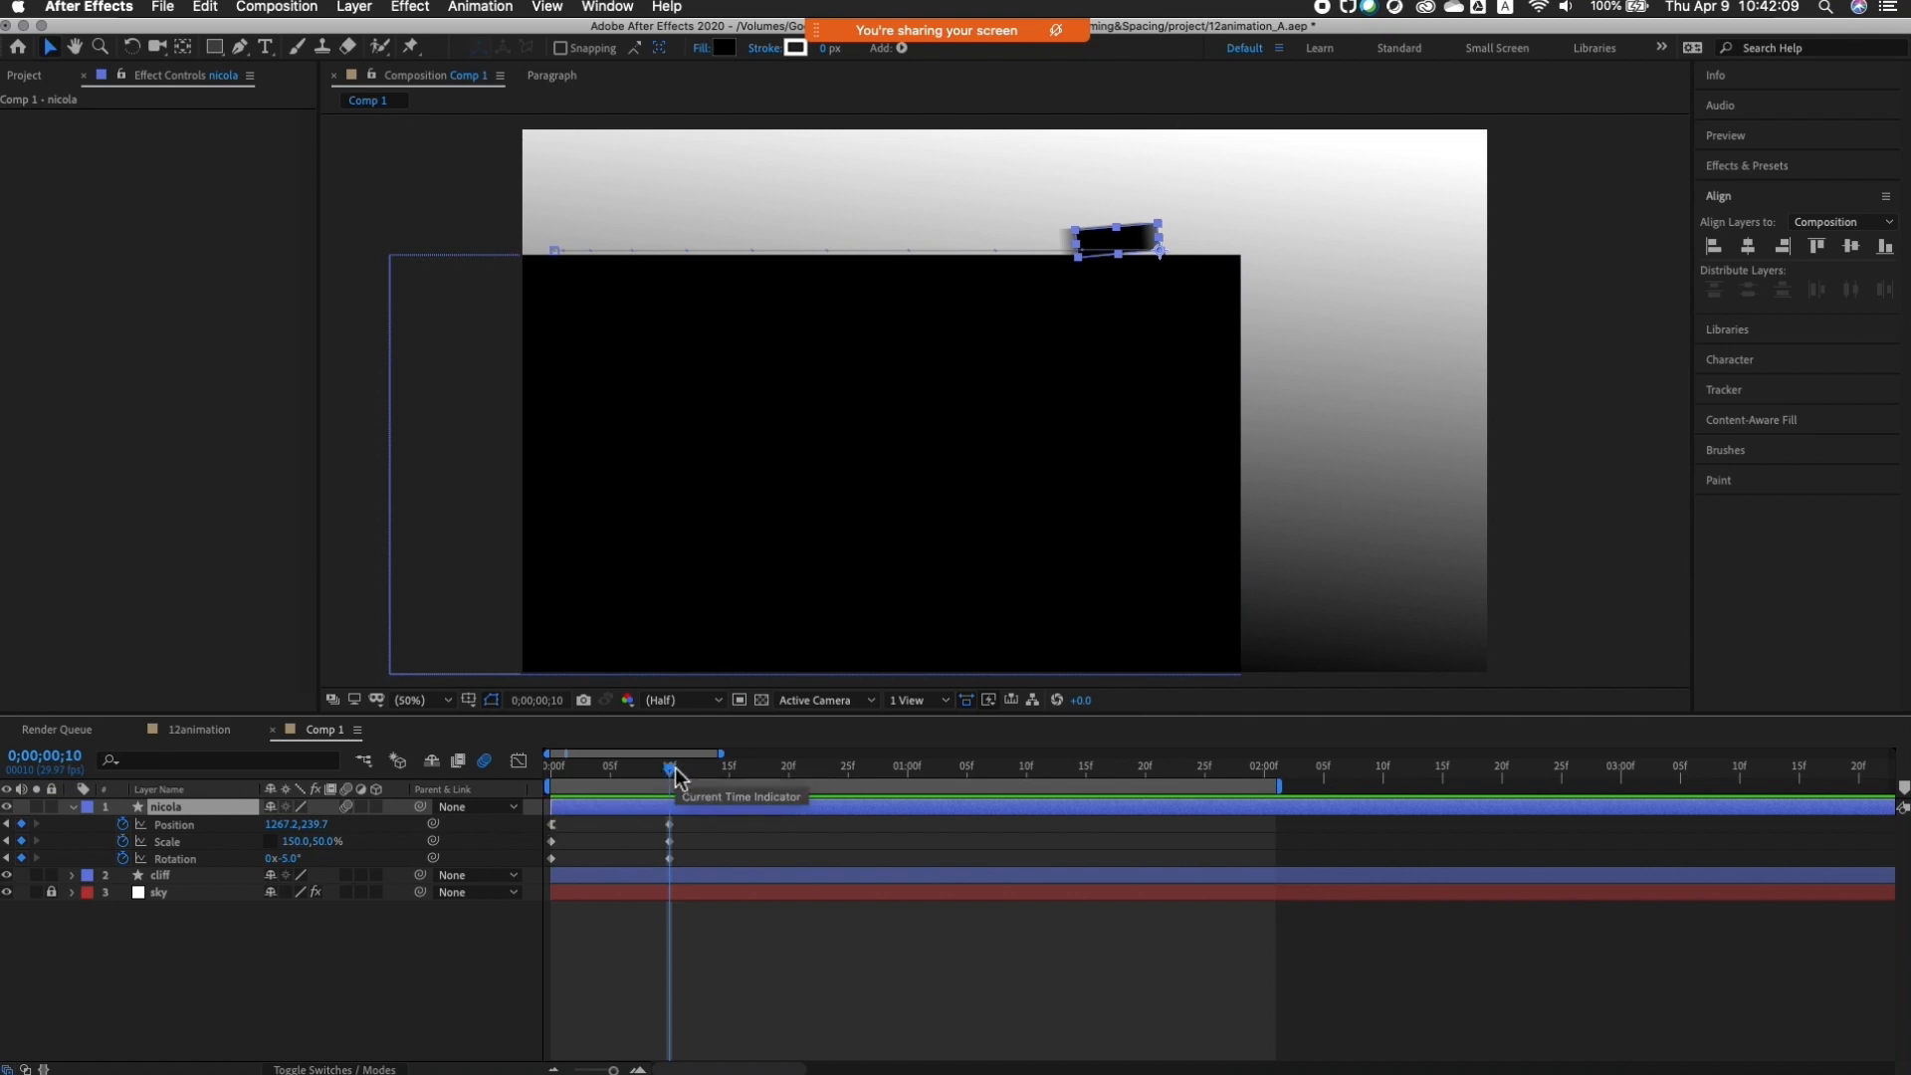
# Step: At frame 11, set the nicola square's Scale to 100% in both dimensions and its Rotation to 91°
pyautogui.moveTo(674, 774); pyautogui.dragTo(683, 778)
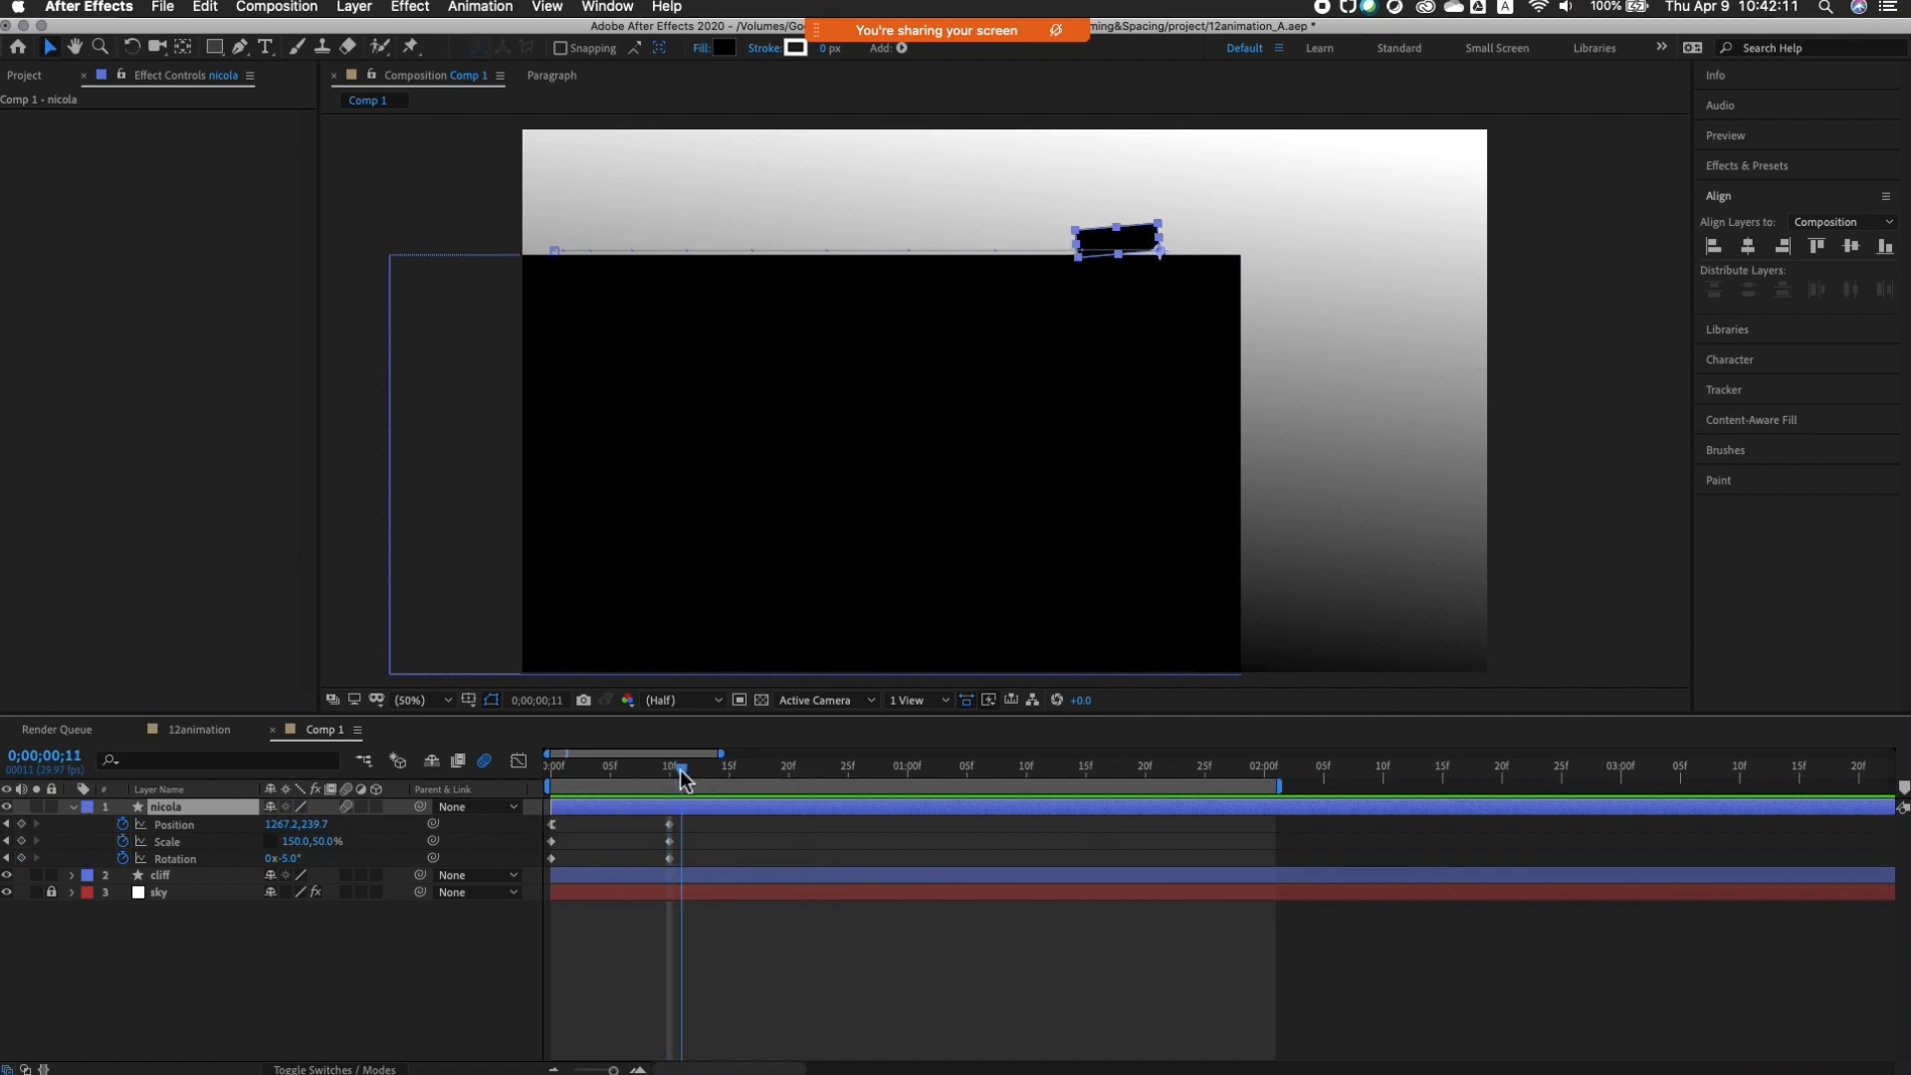
pyautogui.click(295, 841)
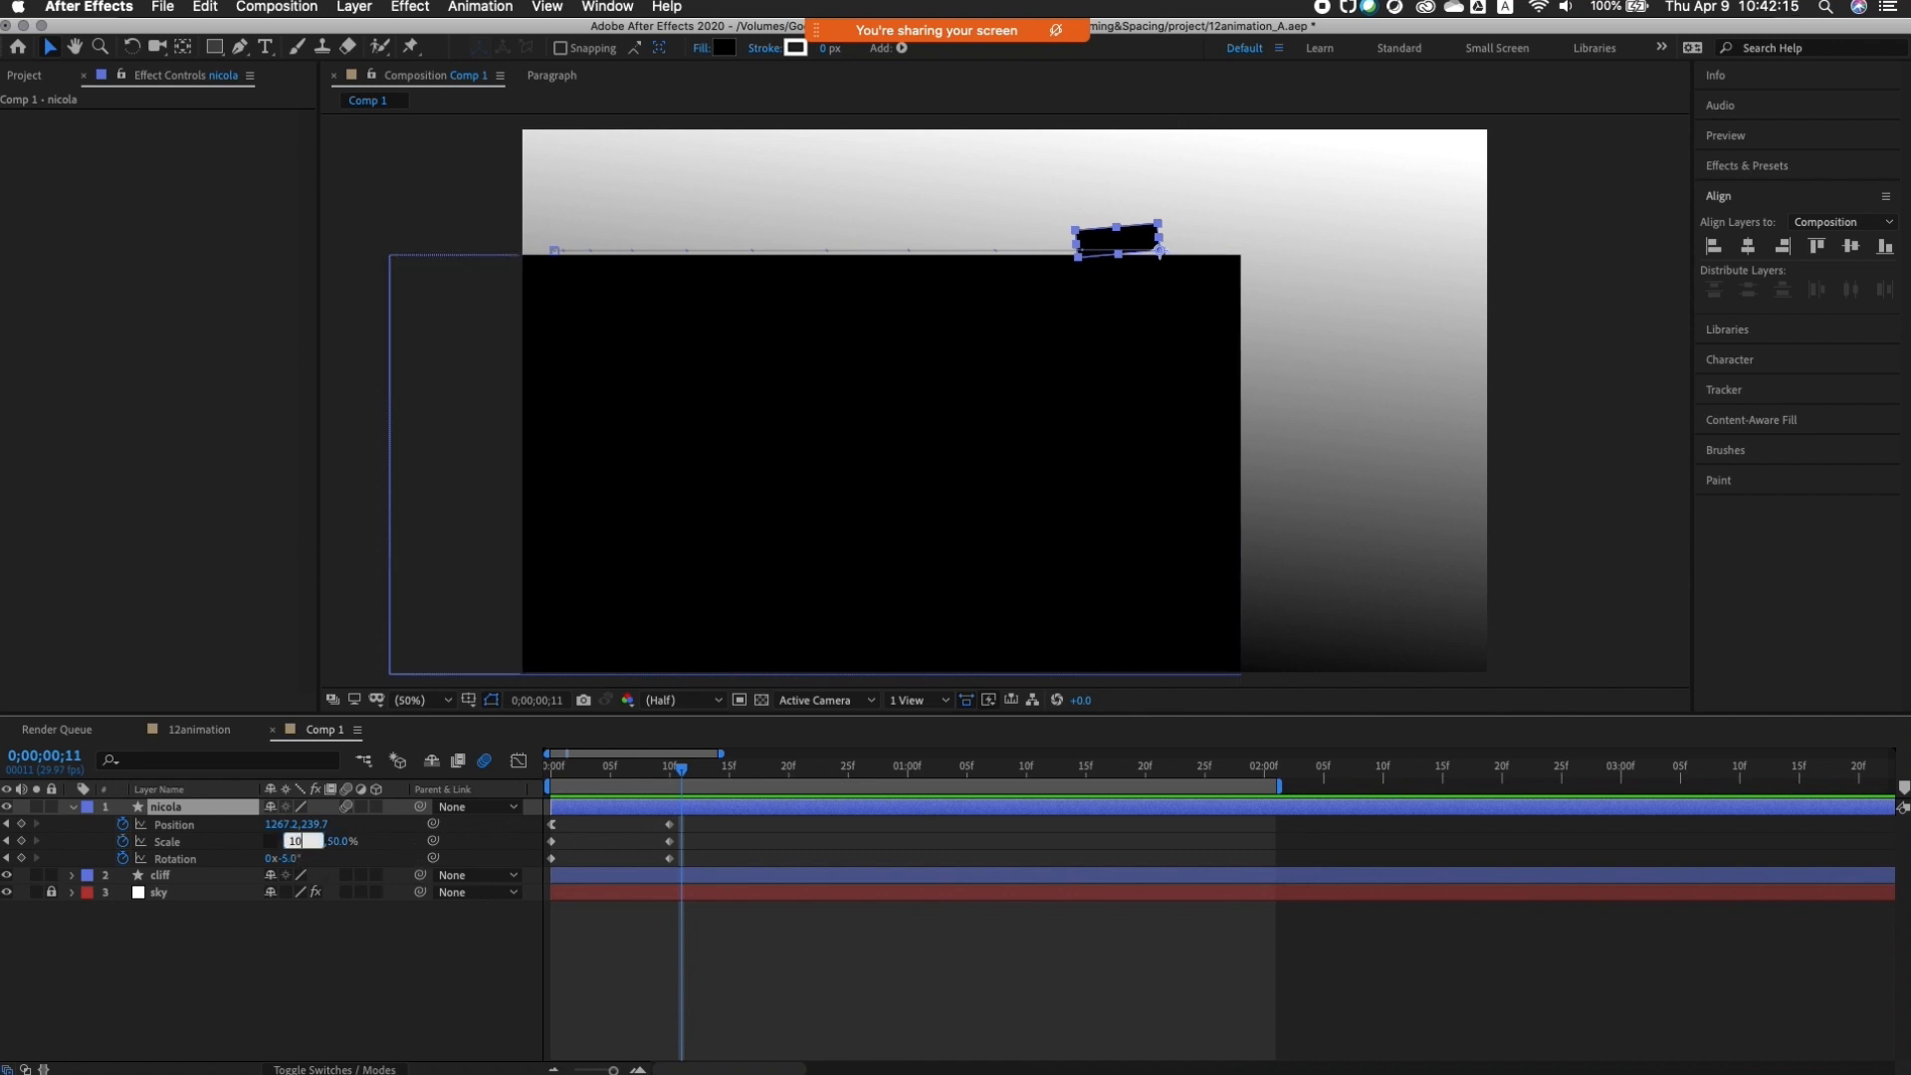
pyautogui.click(336, 853)
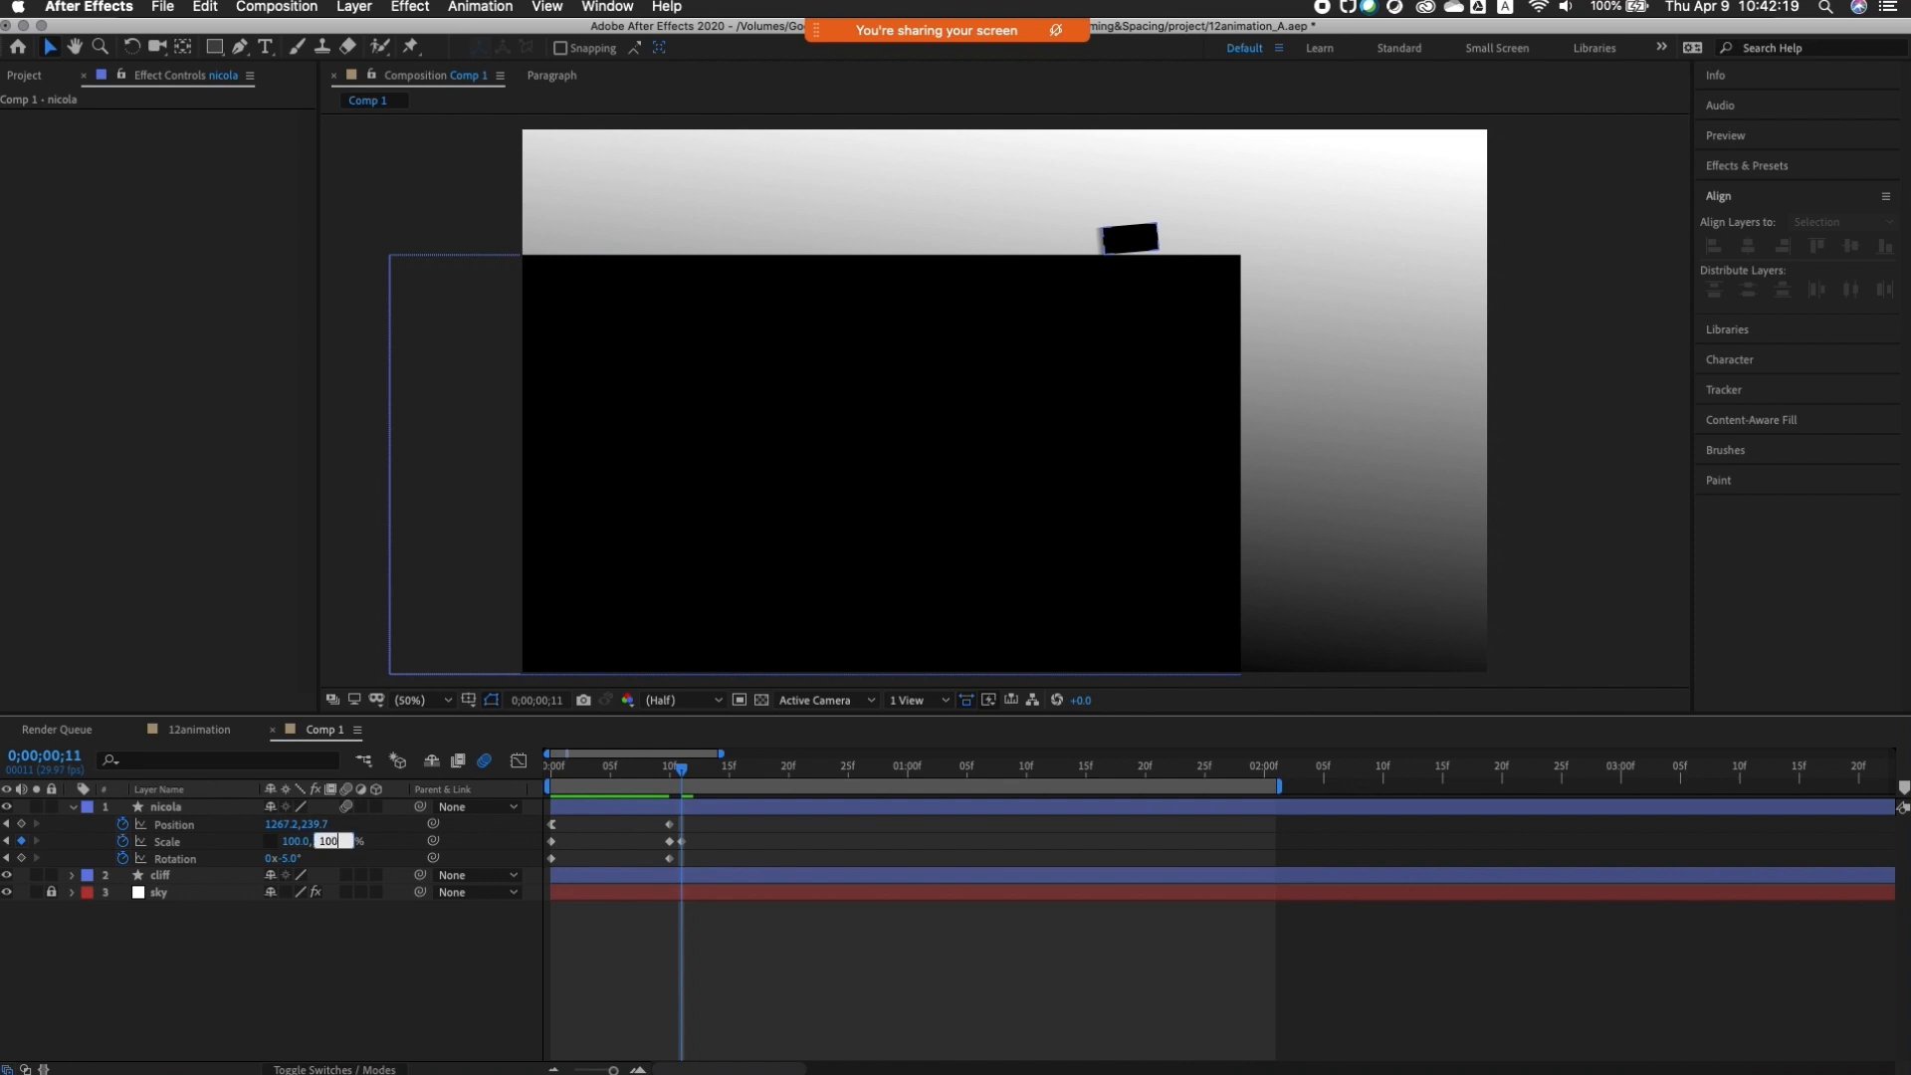
pyautogui.write('100')
pyautogui.press('Return')
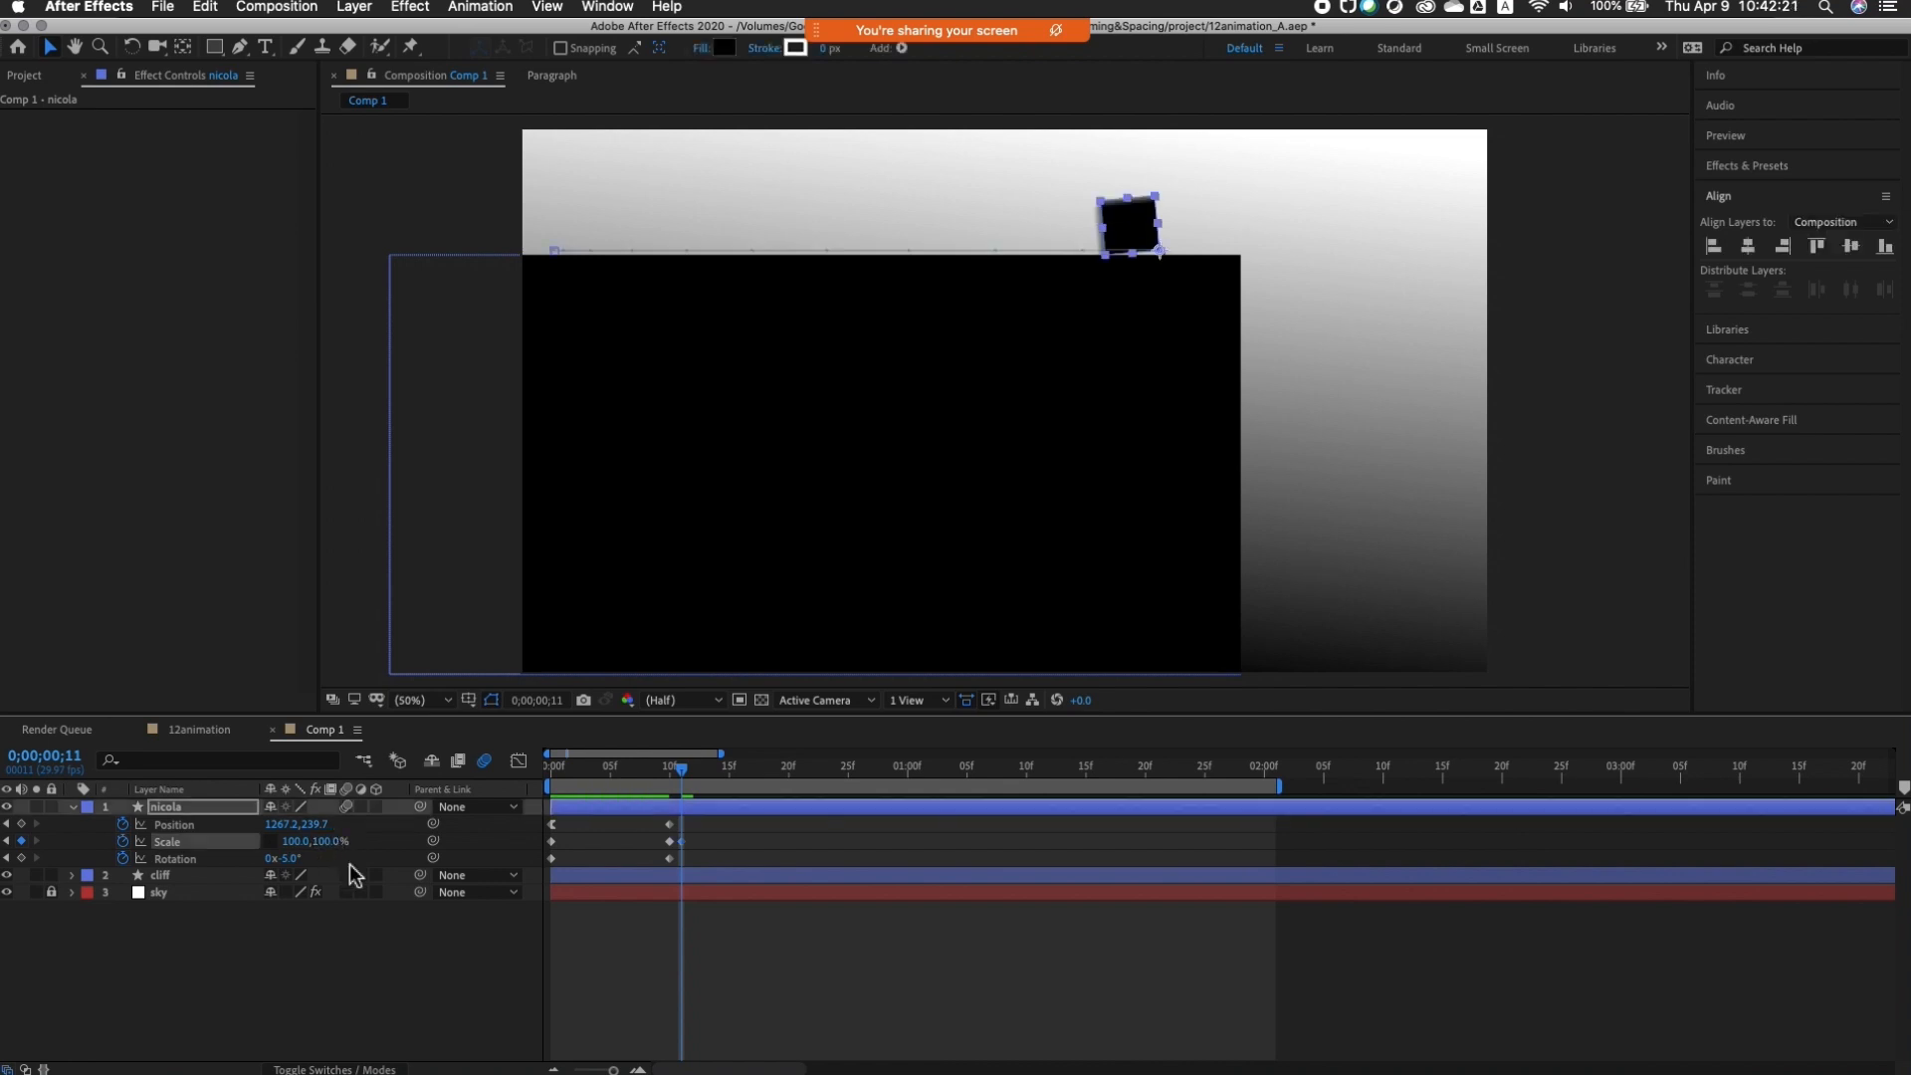
pyautogui.moveTo(685, 780); pyautogui.dragTo(685, 780)
pyautogui.moveTo(291, 859); pyautogui.dragTo(408, 880)
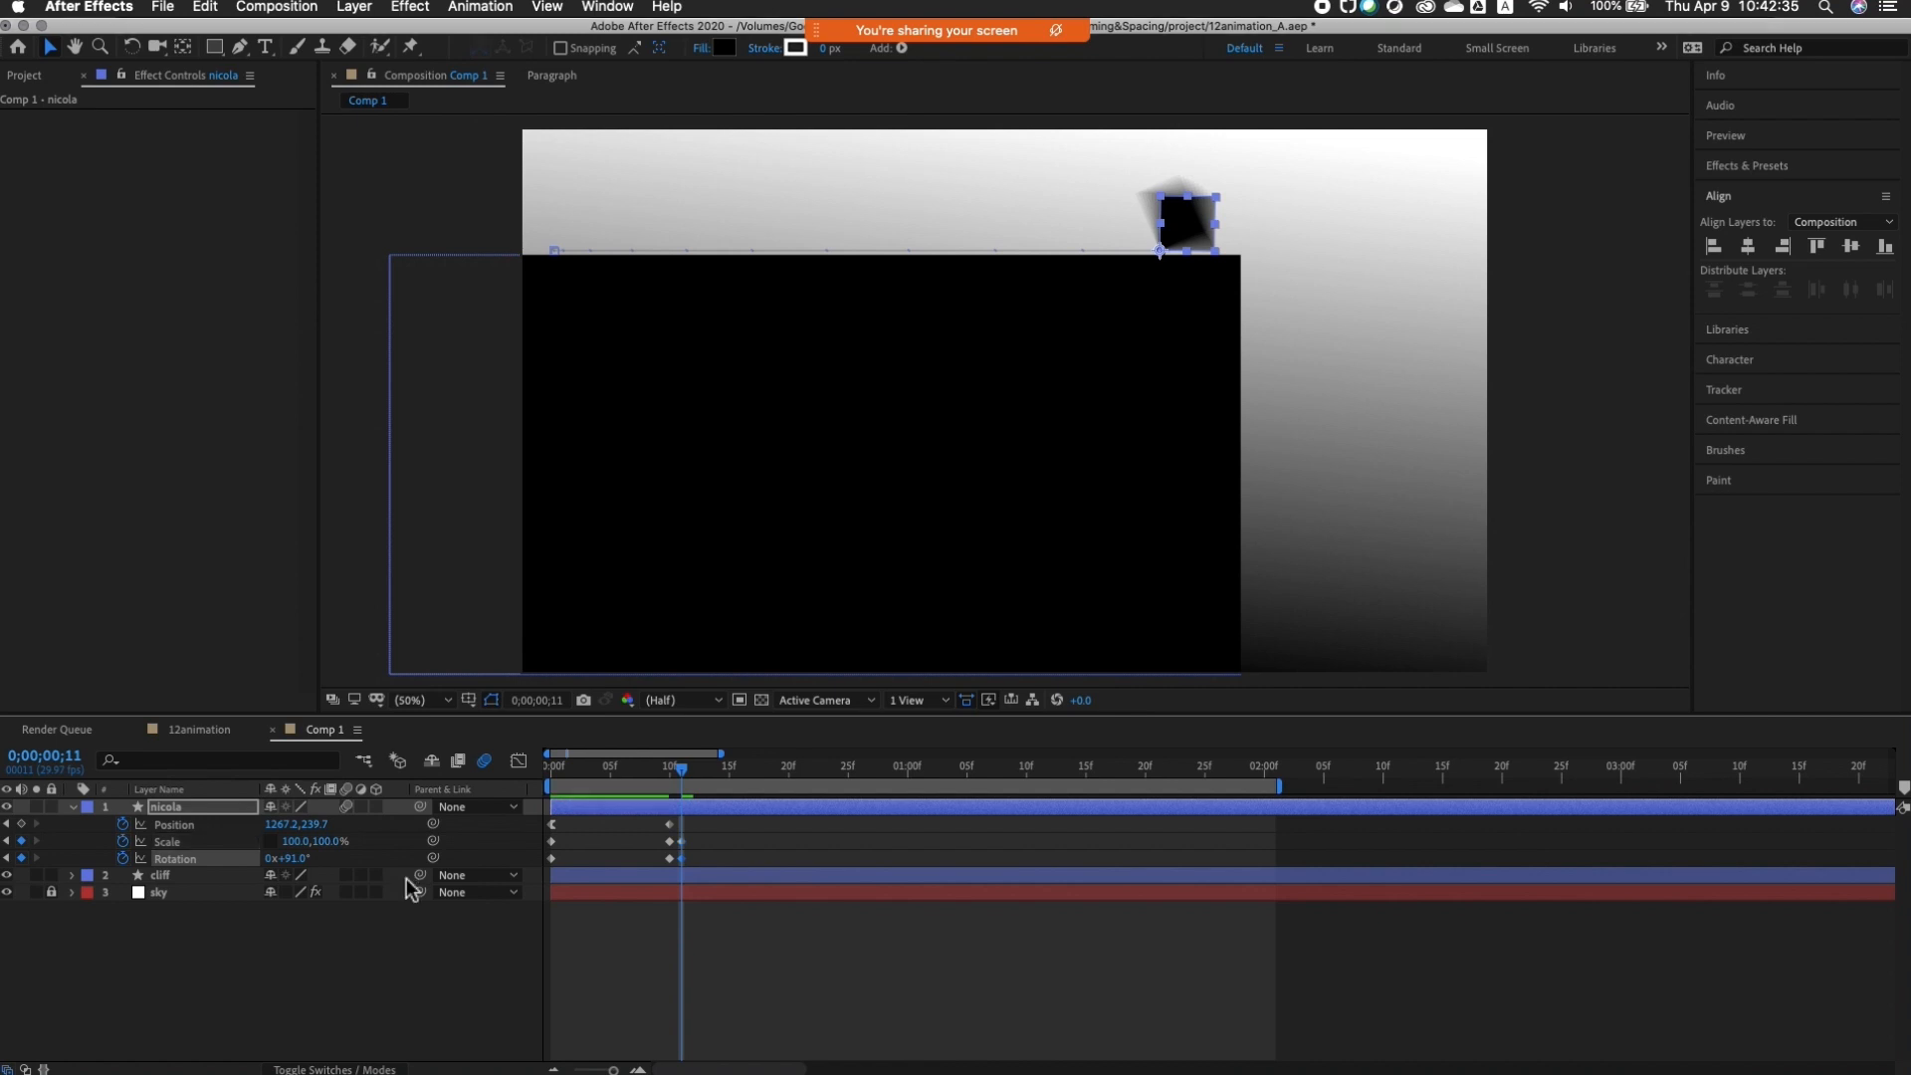
# Step: Shorten the work area to end at about frame 16 and preview the animation from the first frame
pyautogui.click(727, 773)
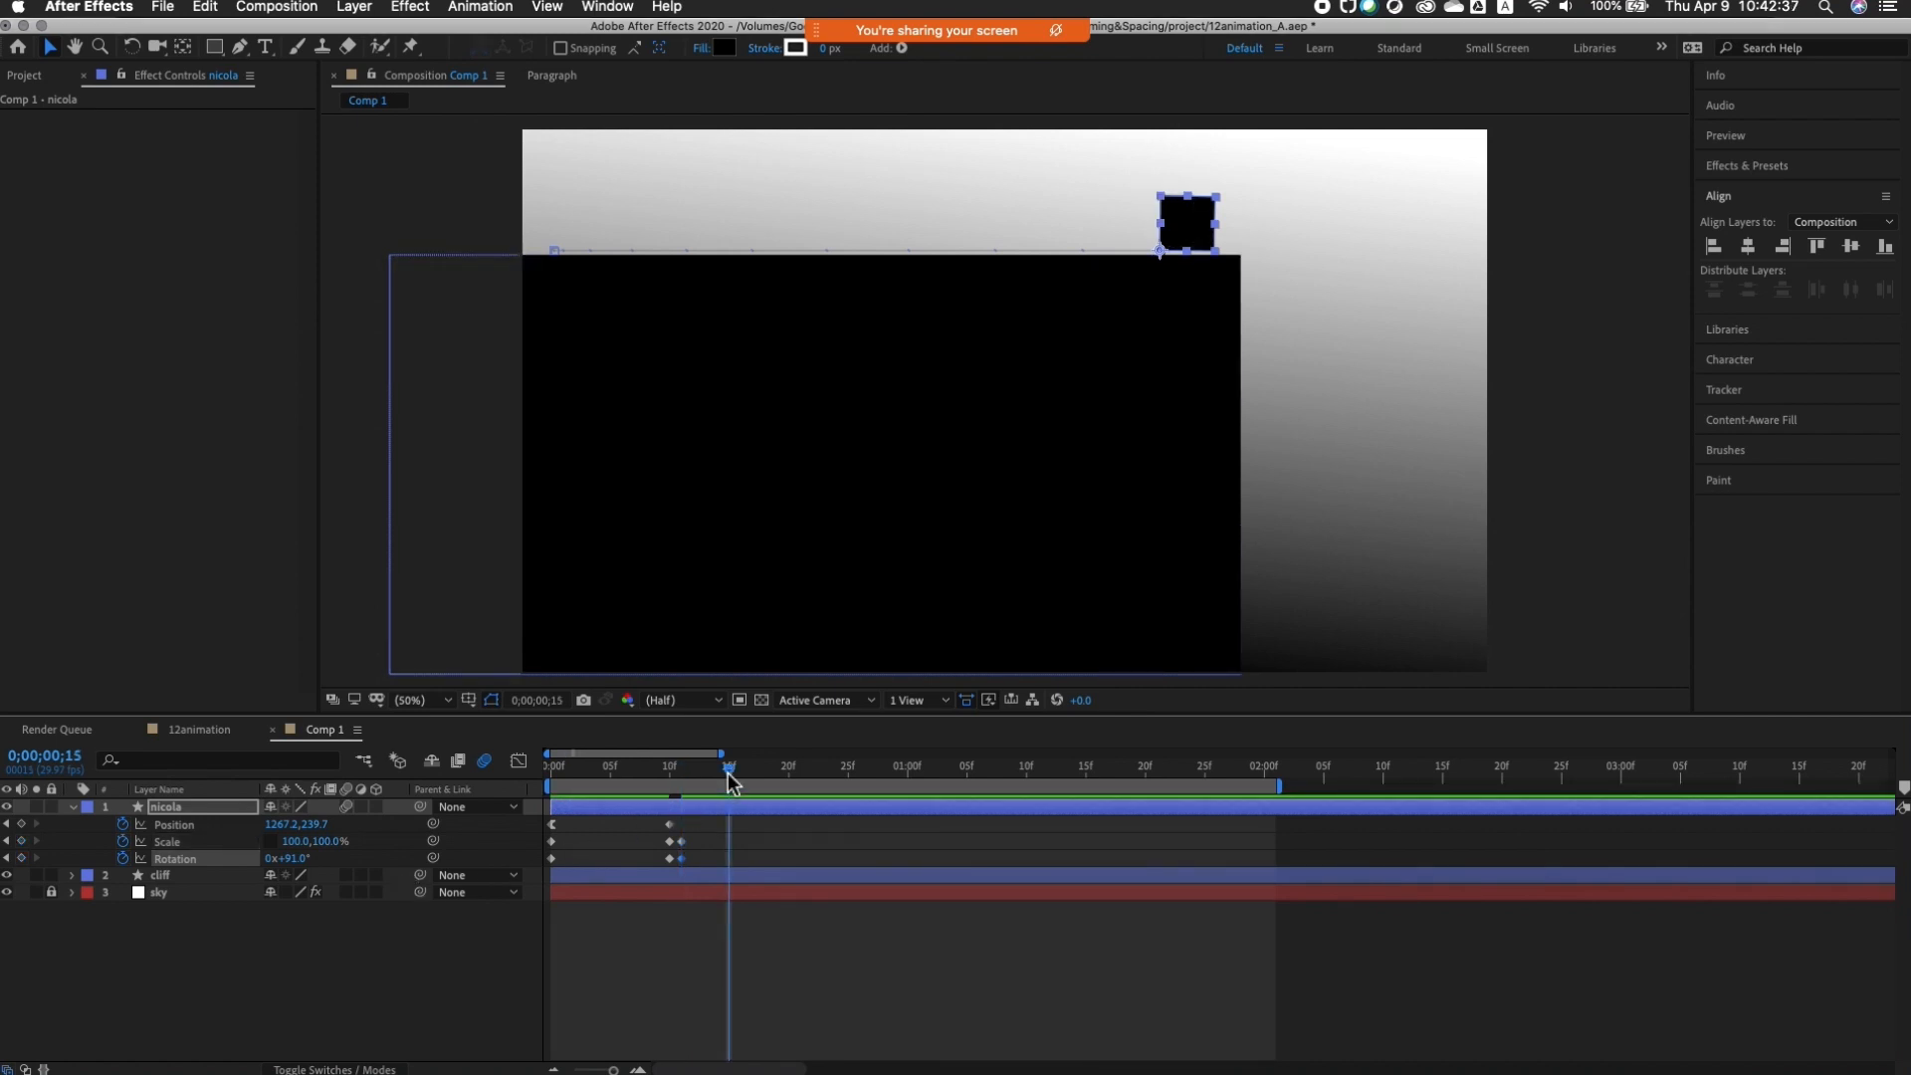
pyautogui.moveTo(729, 779); pyautogui.dragTo(524, 782)
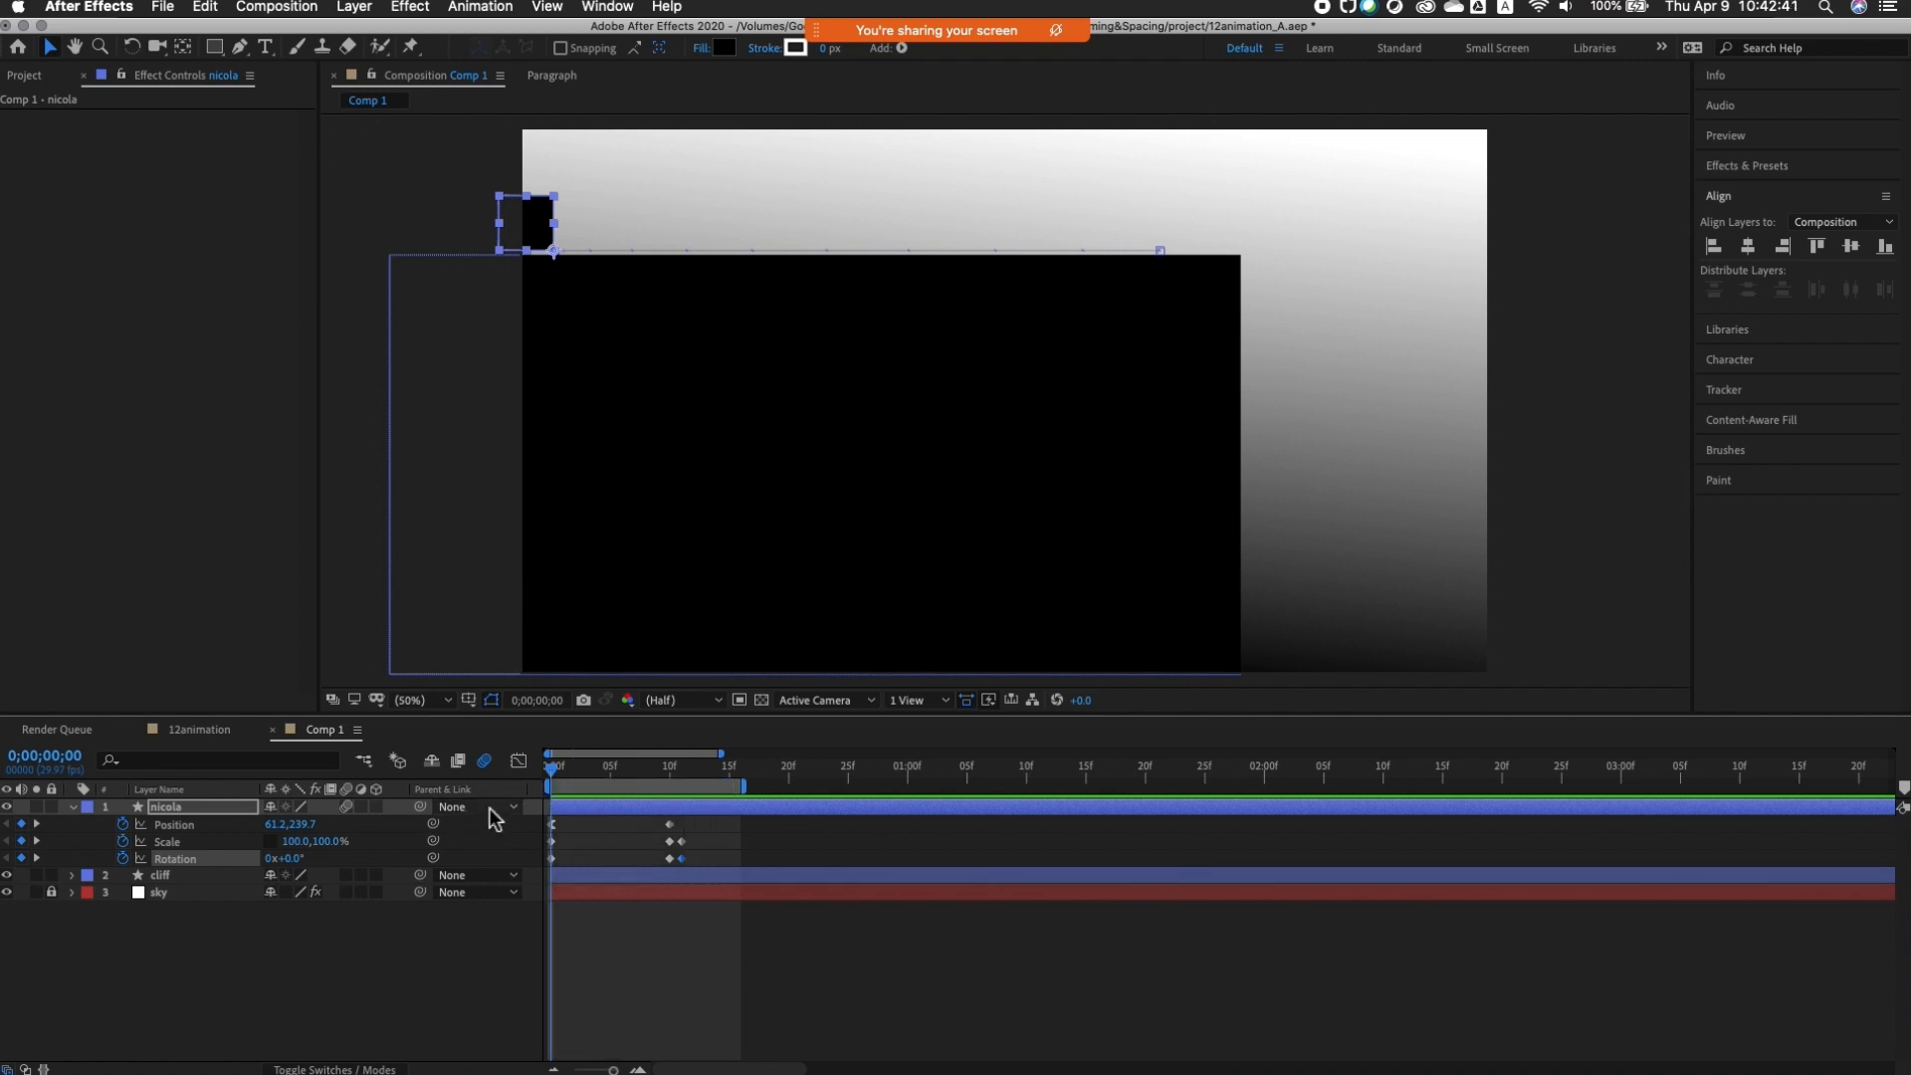
pyautogui.press('space')
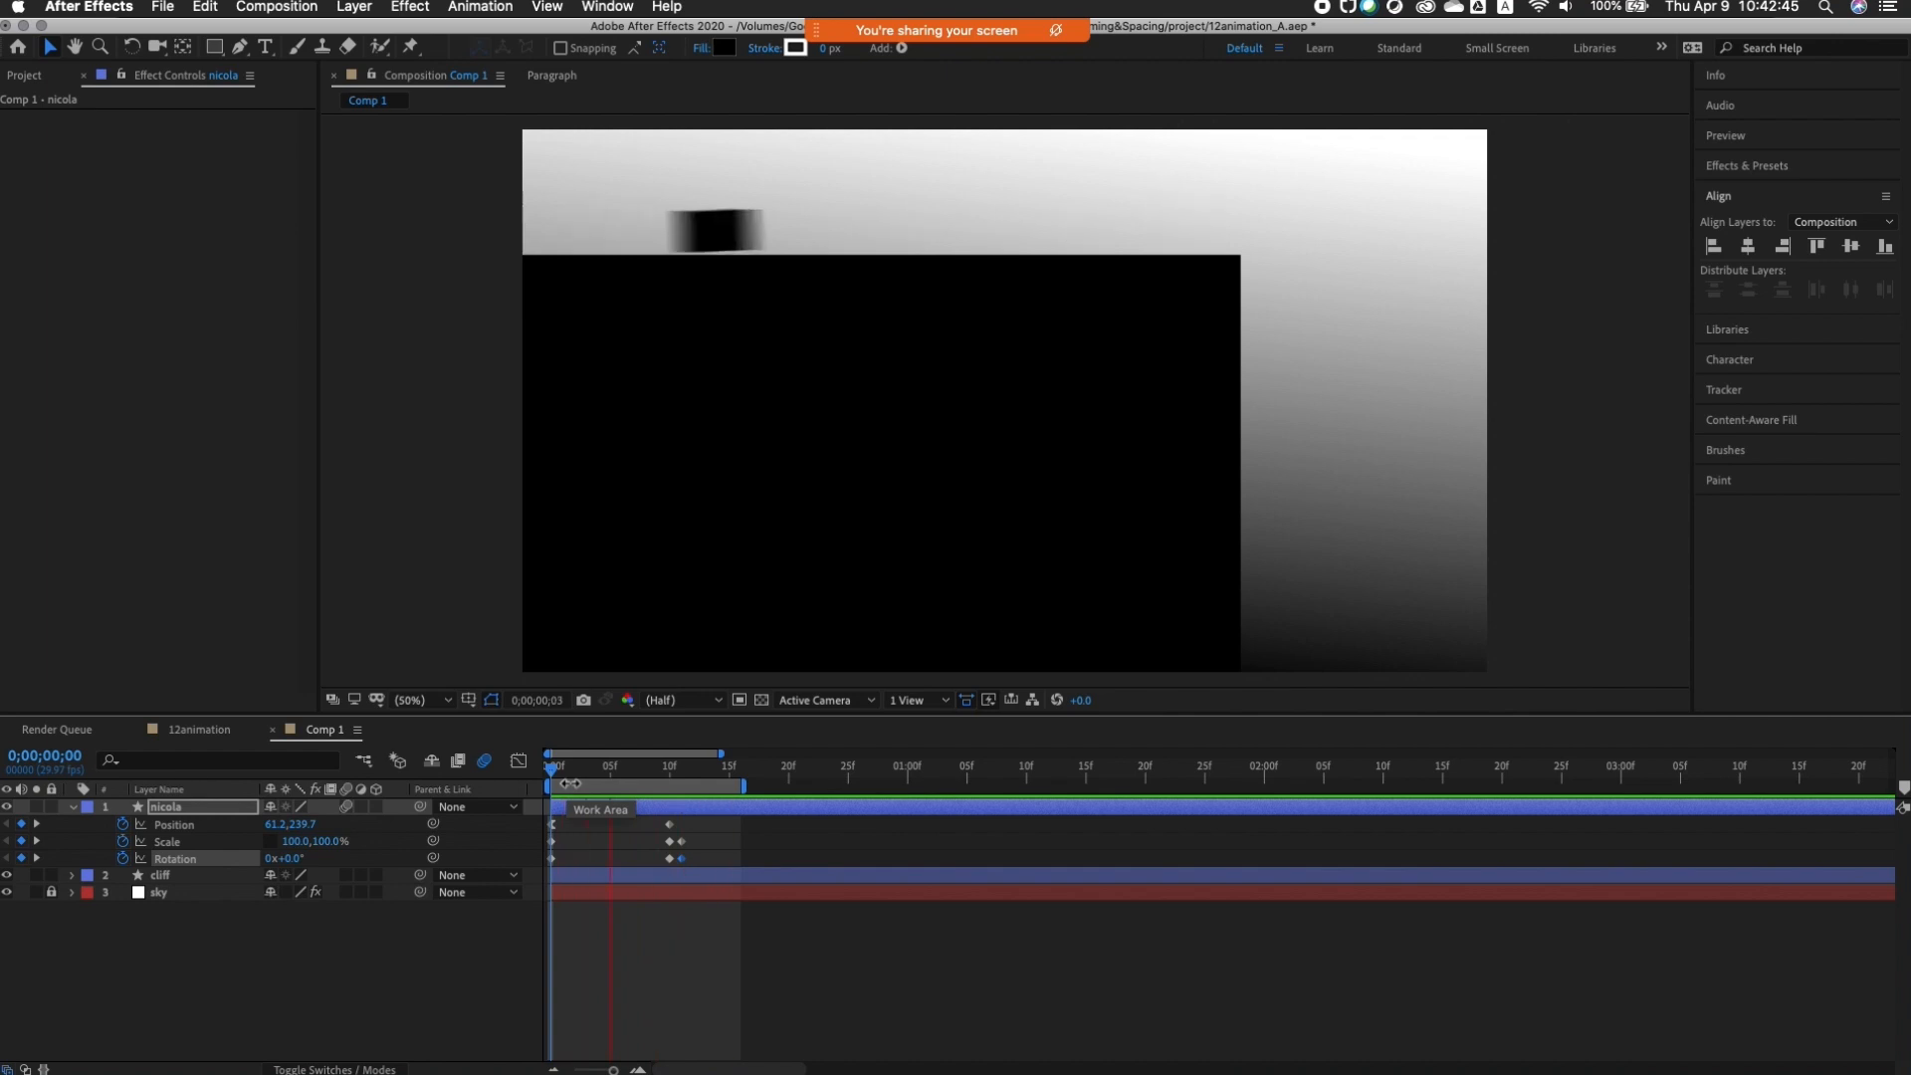
pyautogui.click(653, 775)
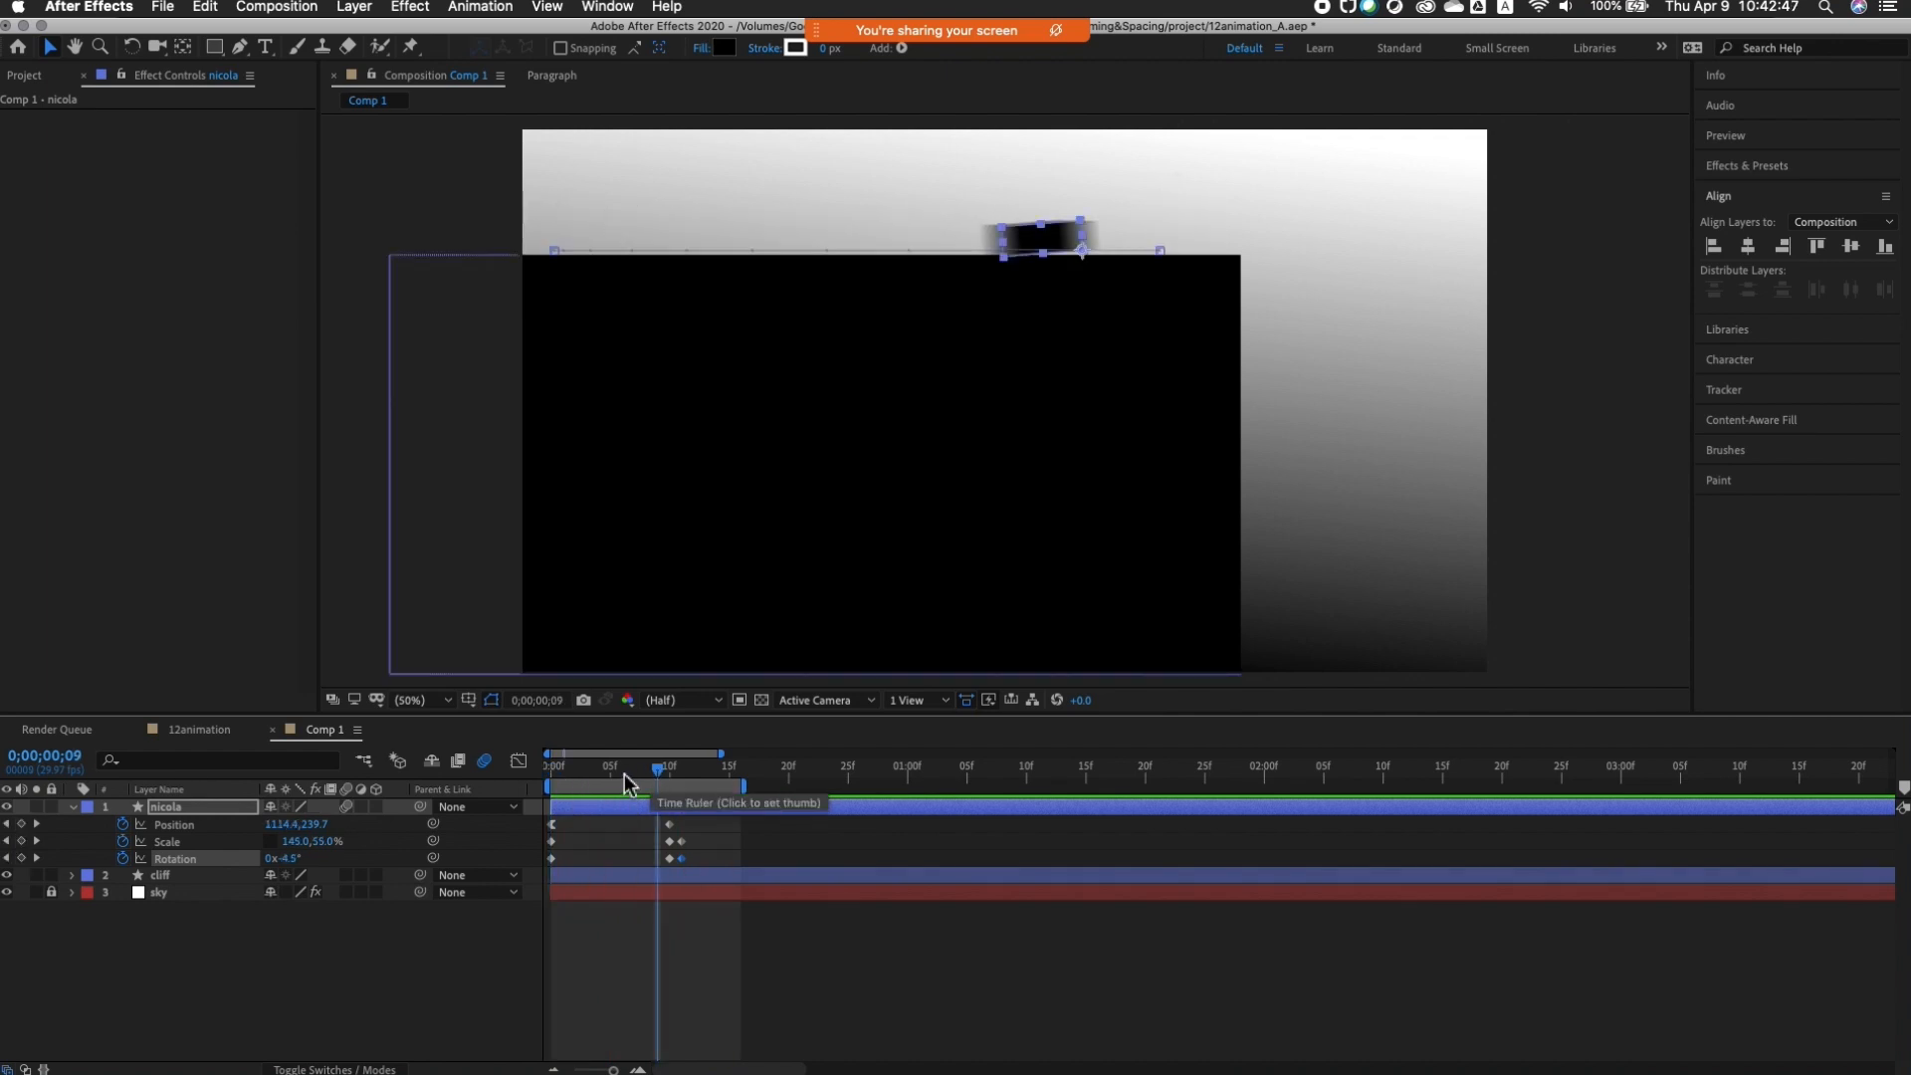
# Step: Move the last Scale and Rotation keyframes from frame 11 to frame 13 and preview the flip
pyautogui.click(671, 778)
pyautogui.moveTo(673, 783); pyautogui.dragTo(704, 846)
pyautogui.click(694, 832)
pyautogui.click(683, 845)
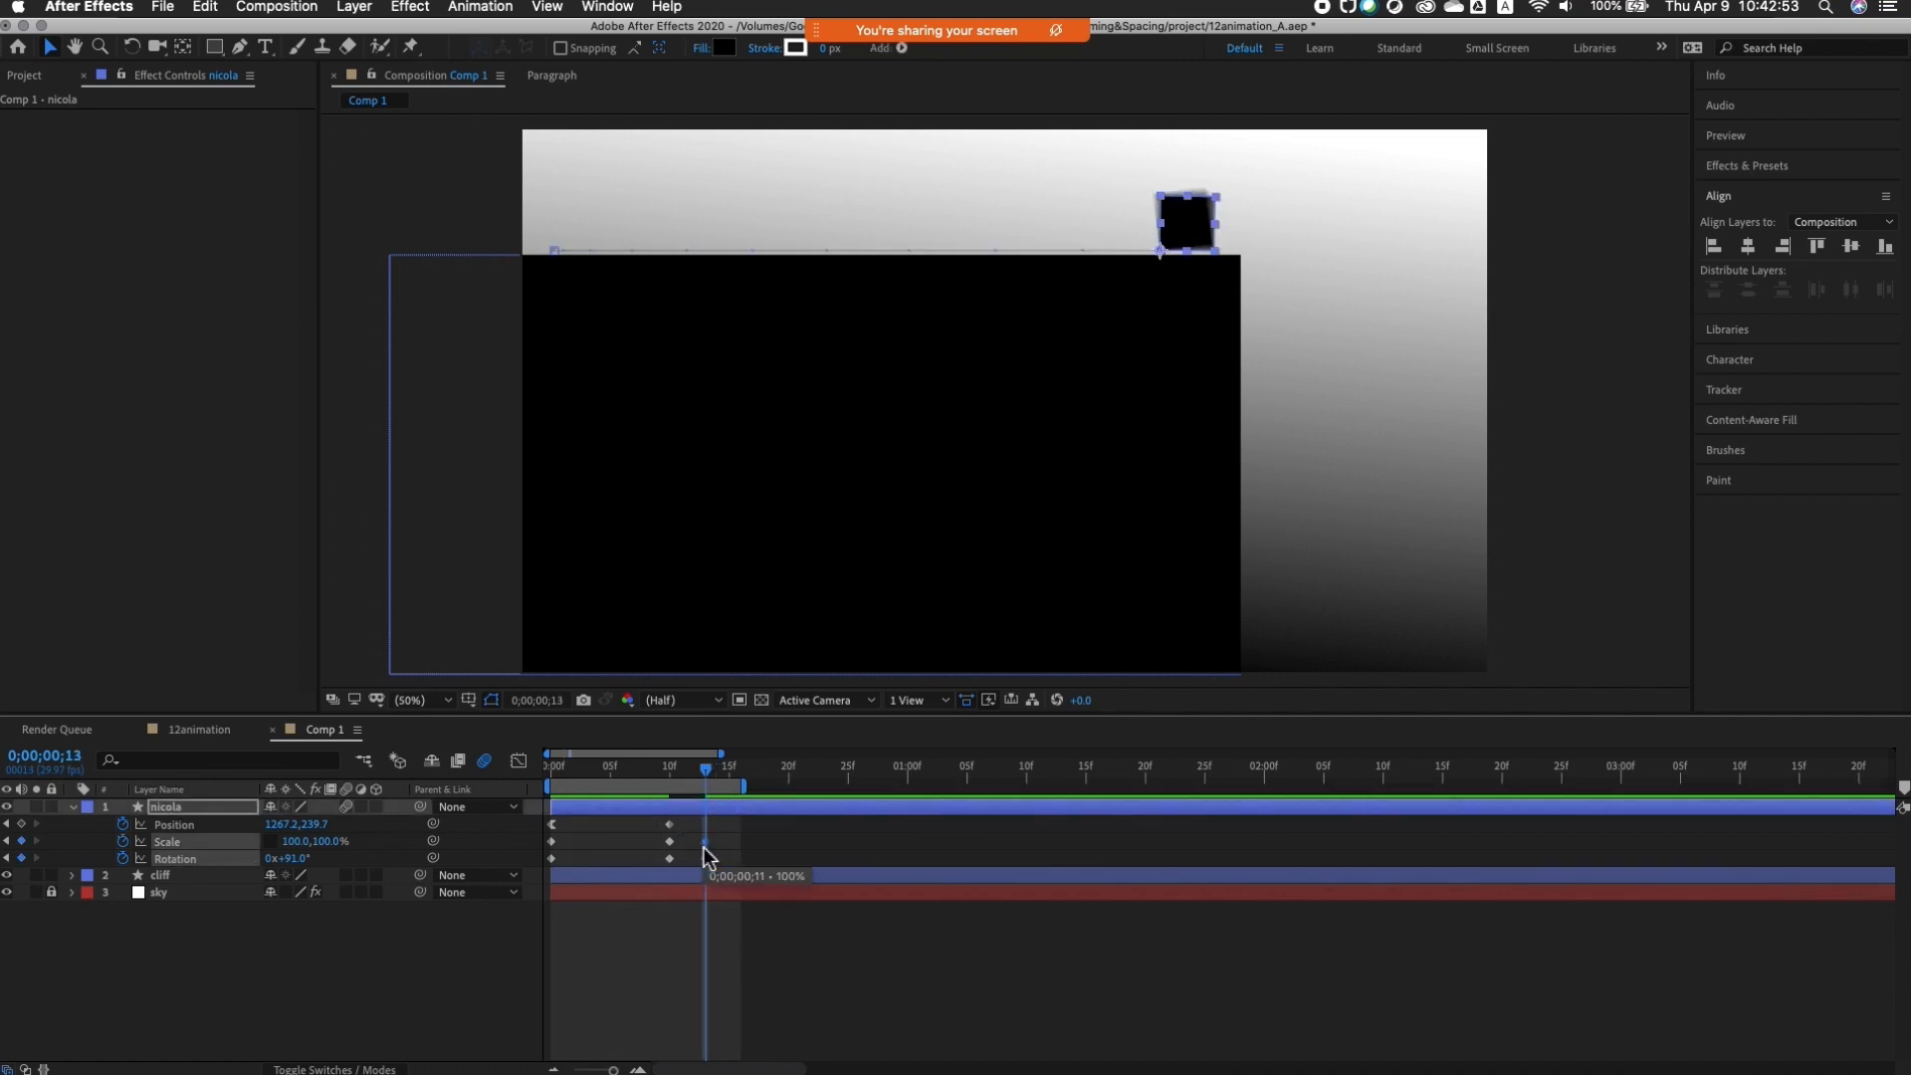
pyautogui.press('space')
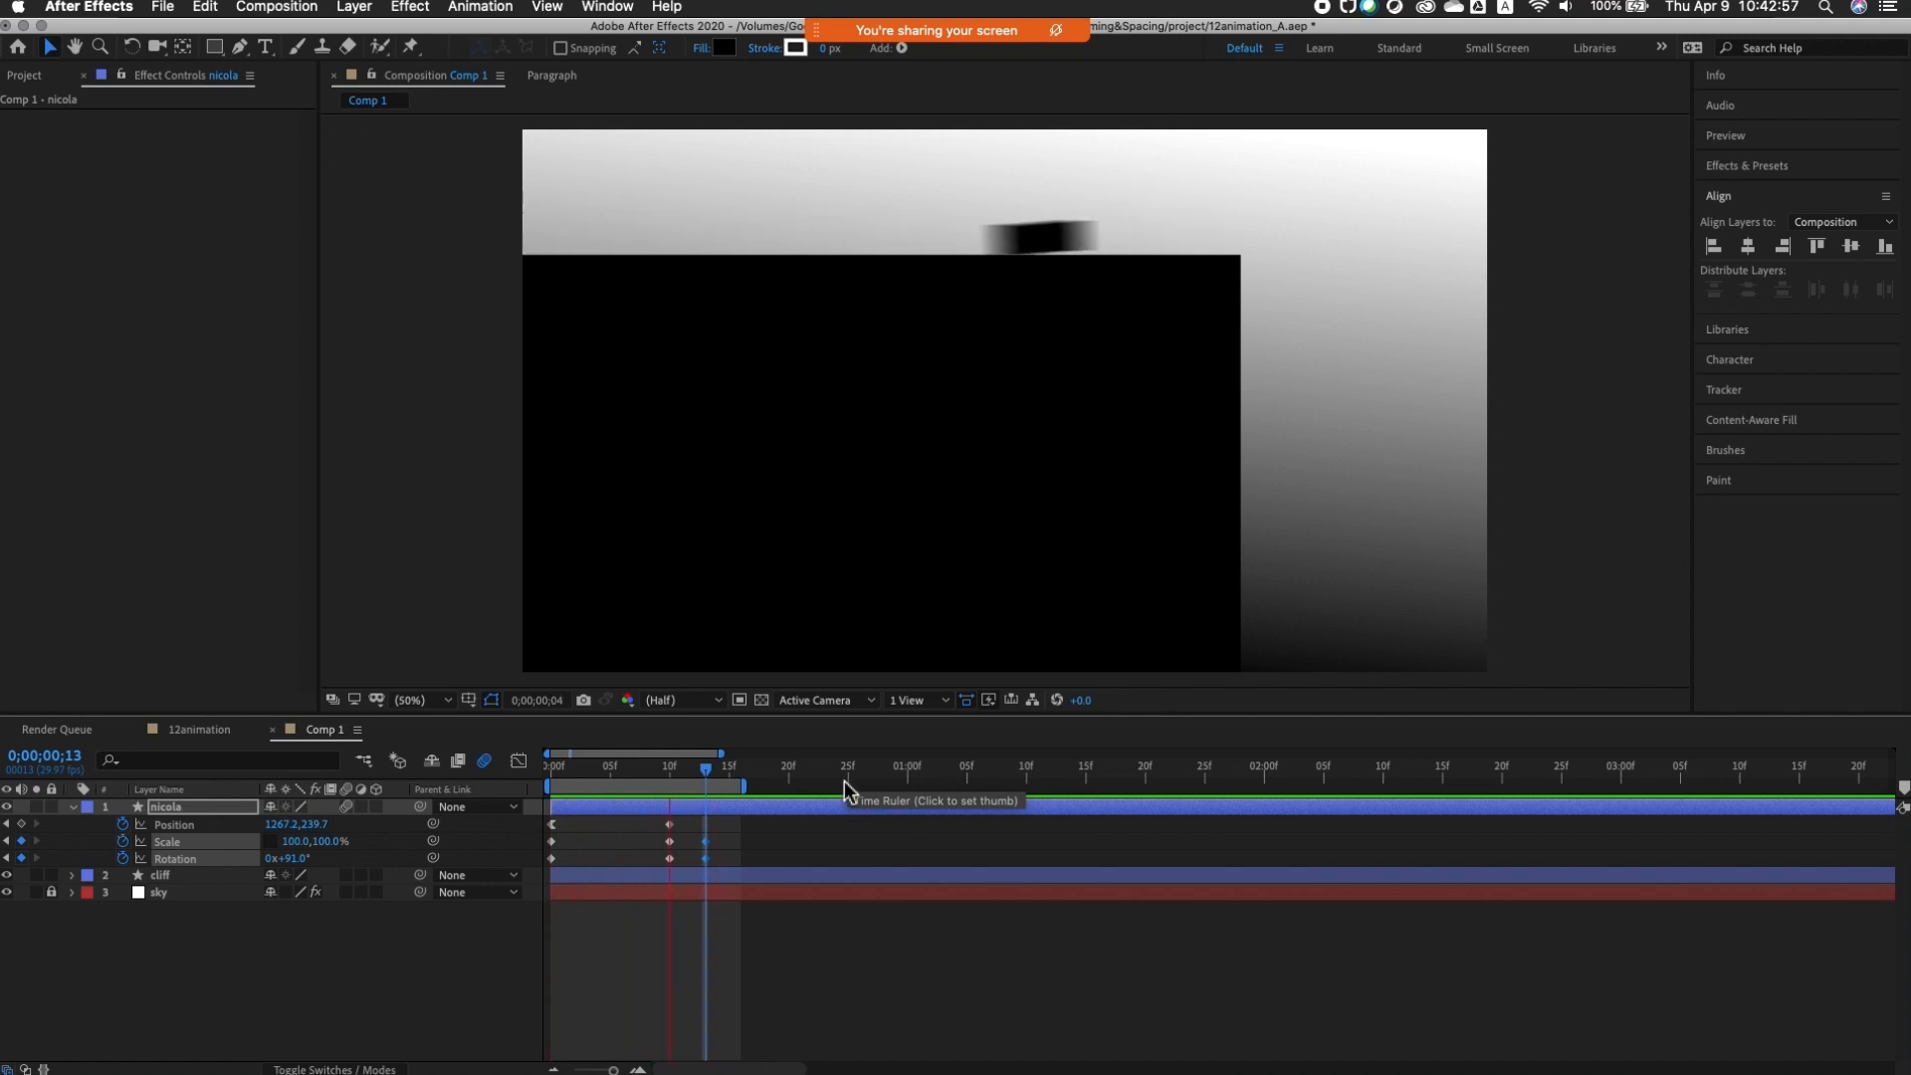
pyautogui.press('space')
# Step: Extend the work area to about frame 24, slide the square right to Position 1345.2, 239.7 at frame 20, and preview
pyautogui.moveTo(604, 780); pyautogui.dragTo(721, 799)
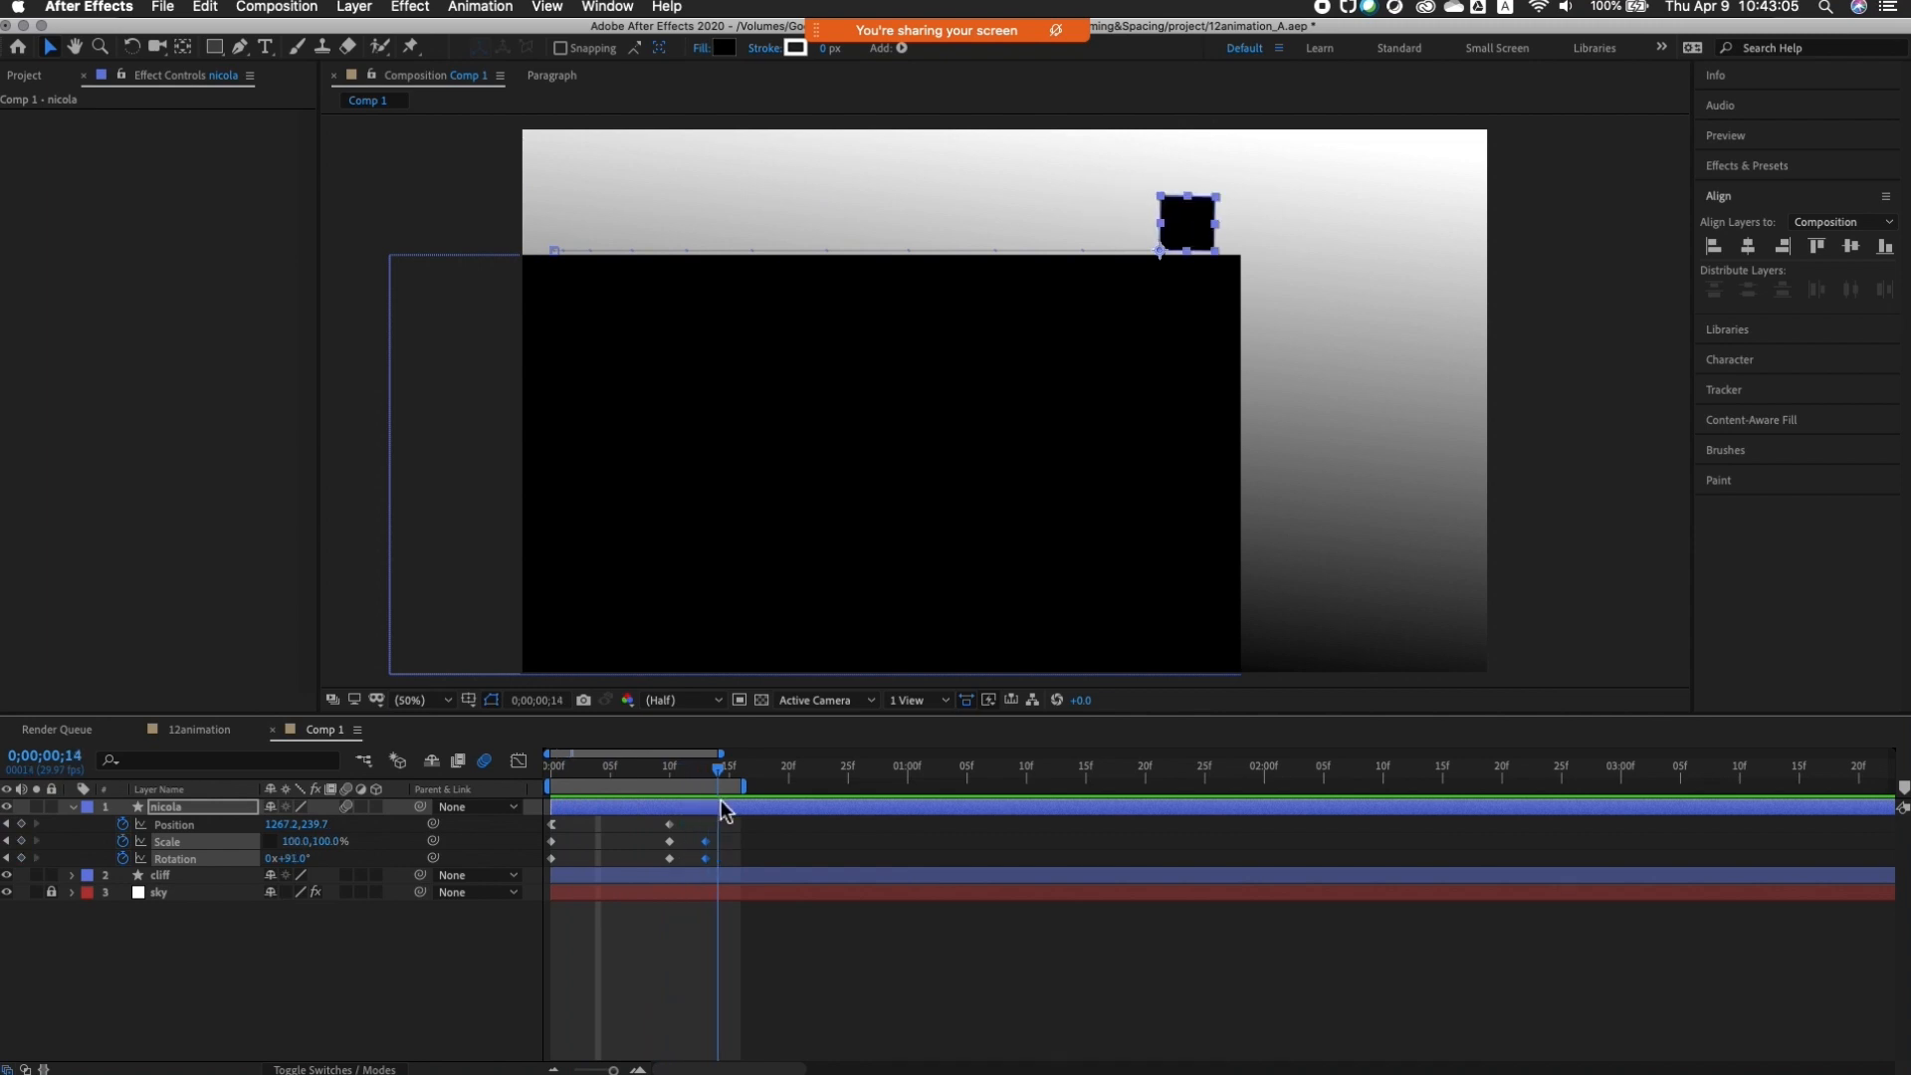
pyautogui.moveTo(743, 786); pyautogui.dragTo(839, 787)
pyautogui.moveTo(724, 767); pyautogui.dragTo(796, 792)
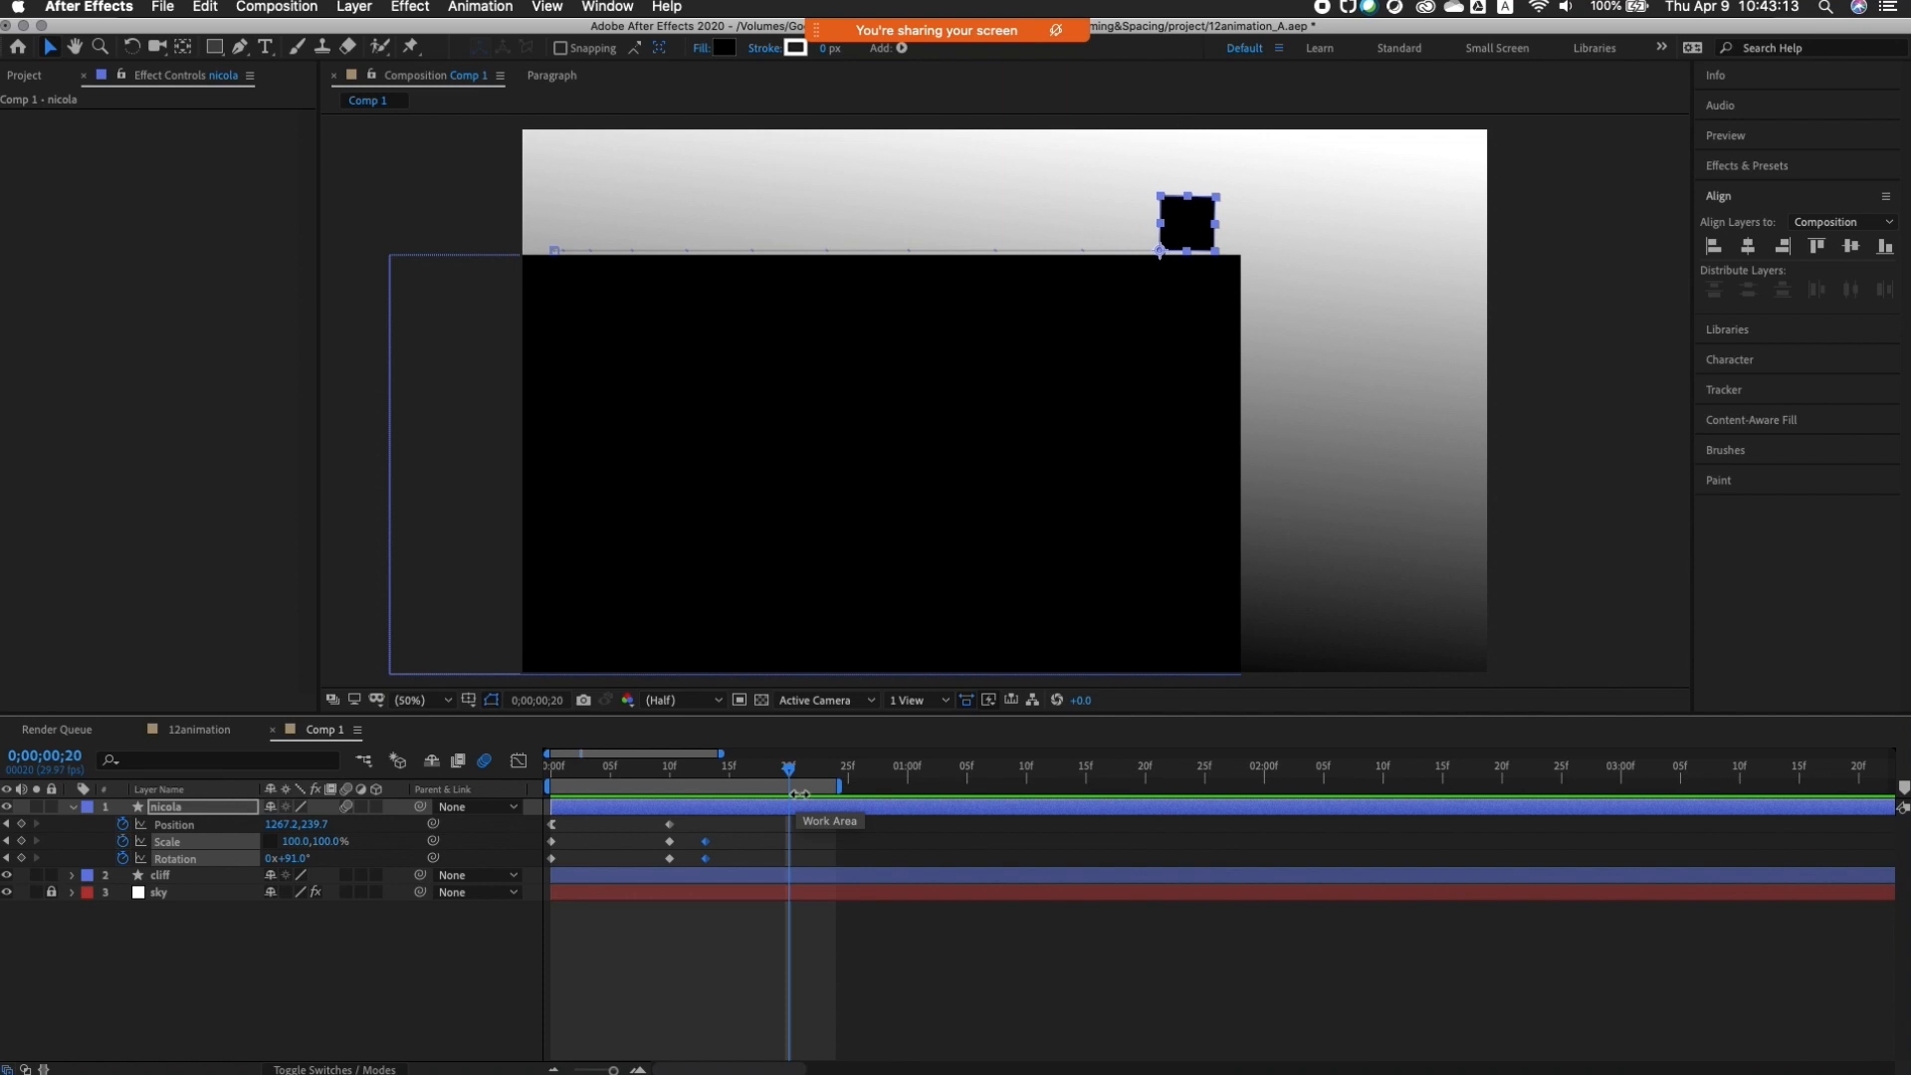
pyautogui.moveTo(1190, 228); pyautogui.dragTo(1230, 245)
pyautogui.press('space')
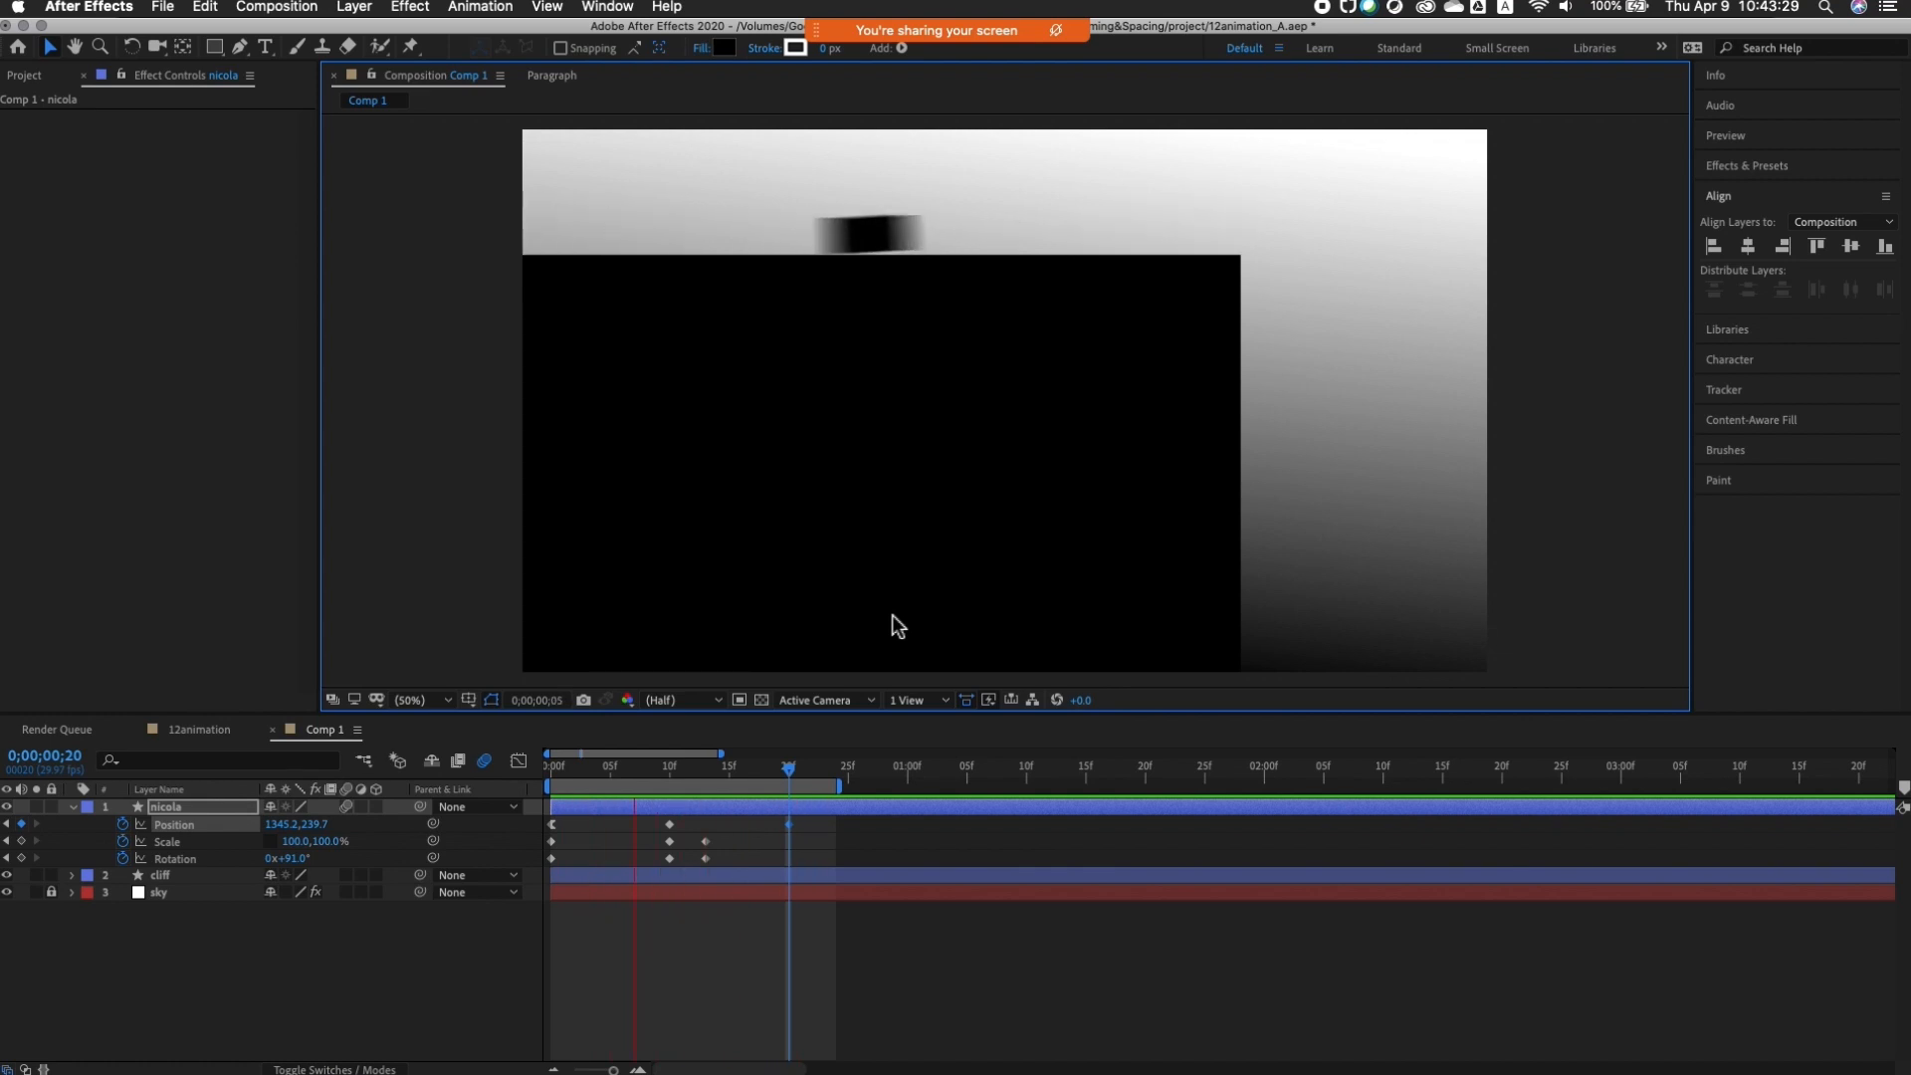
# Step: Slide the square farther over the cliff's edge to Position 1375.2, 239.7 at frame 20 and preview from the first frame
pyautogui.click(791, 771)
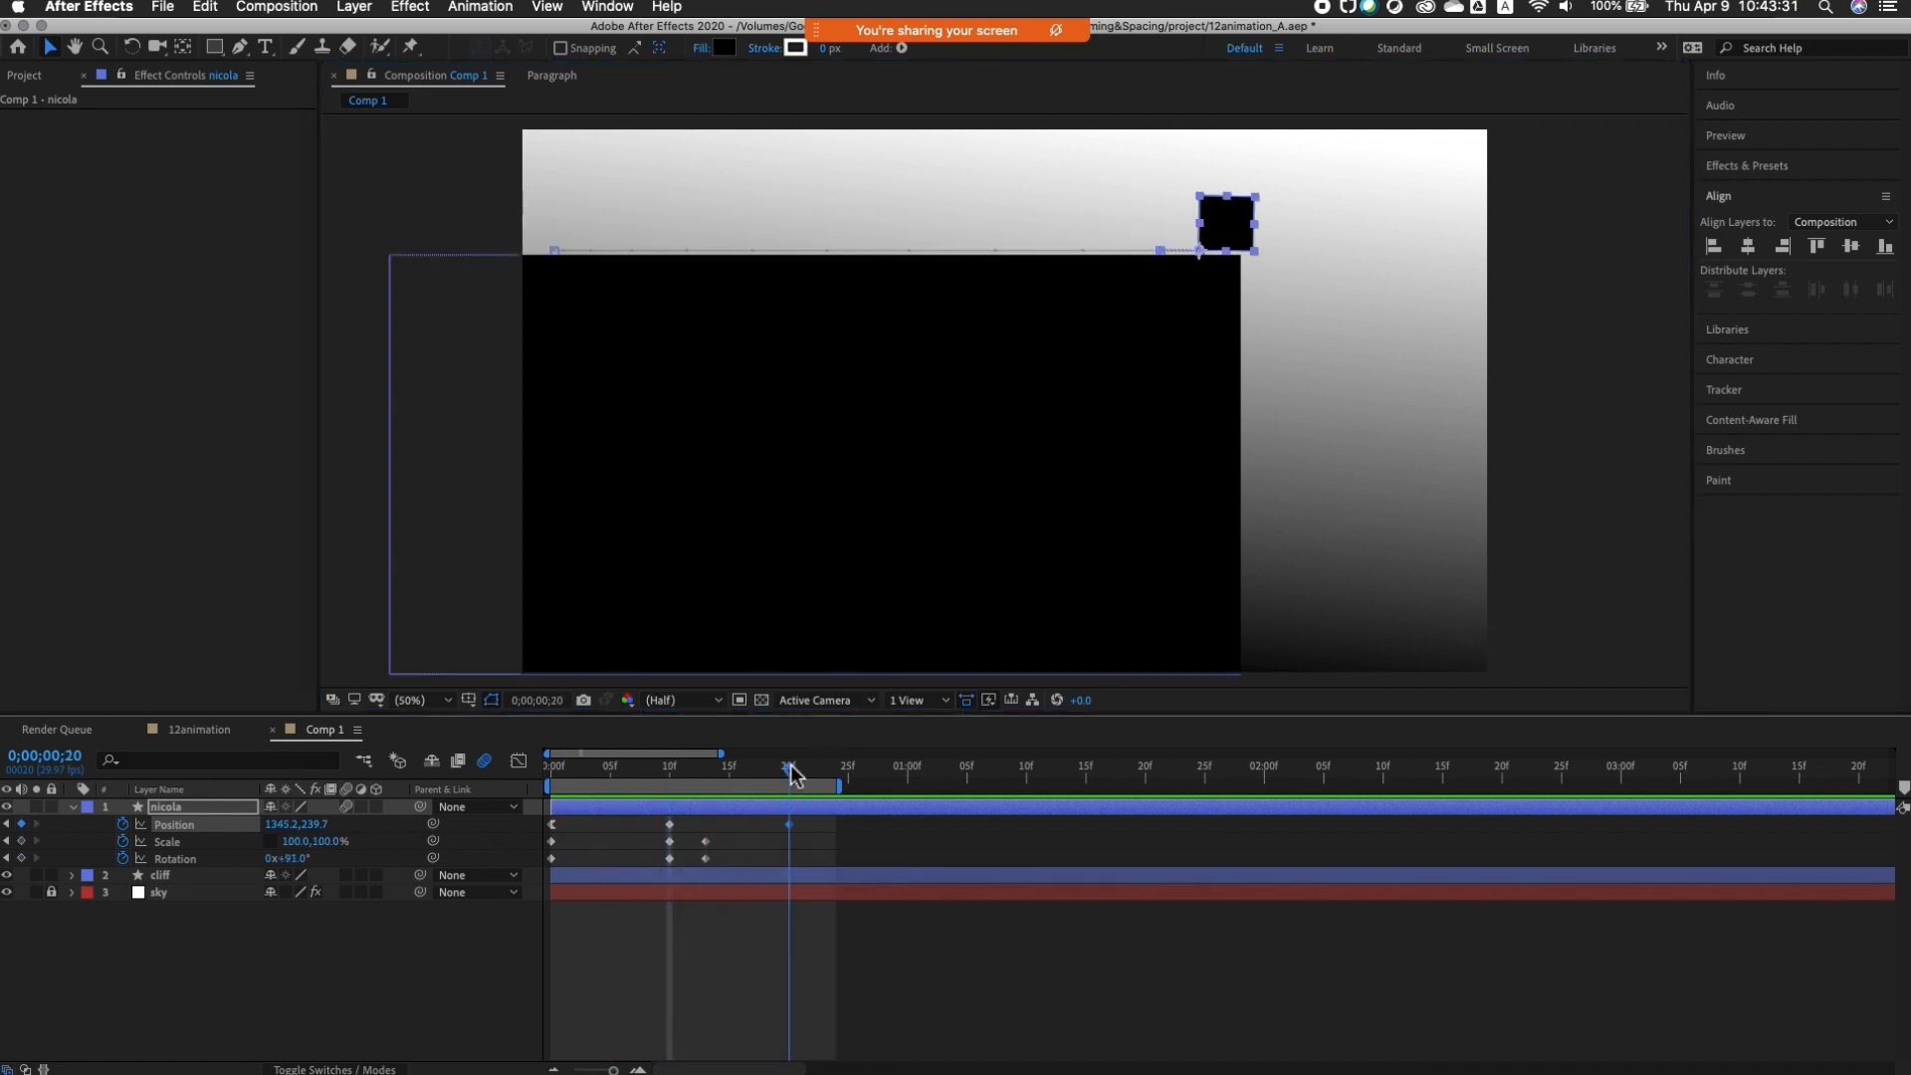
pyautogui.click(1230, 241)
pyautogui.moveTo(1231, 241); pyautogui.dragTo(1242, 246)
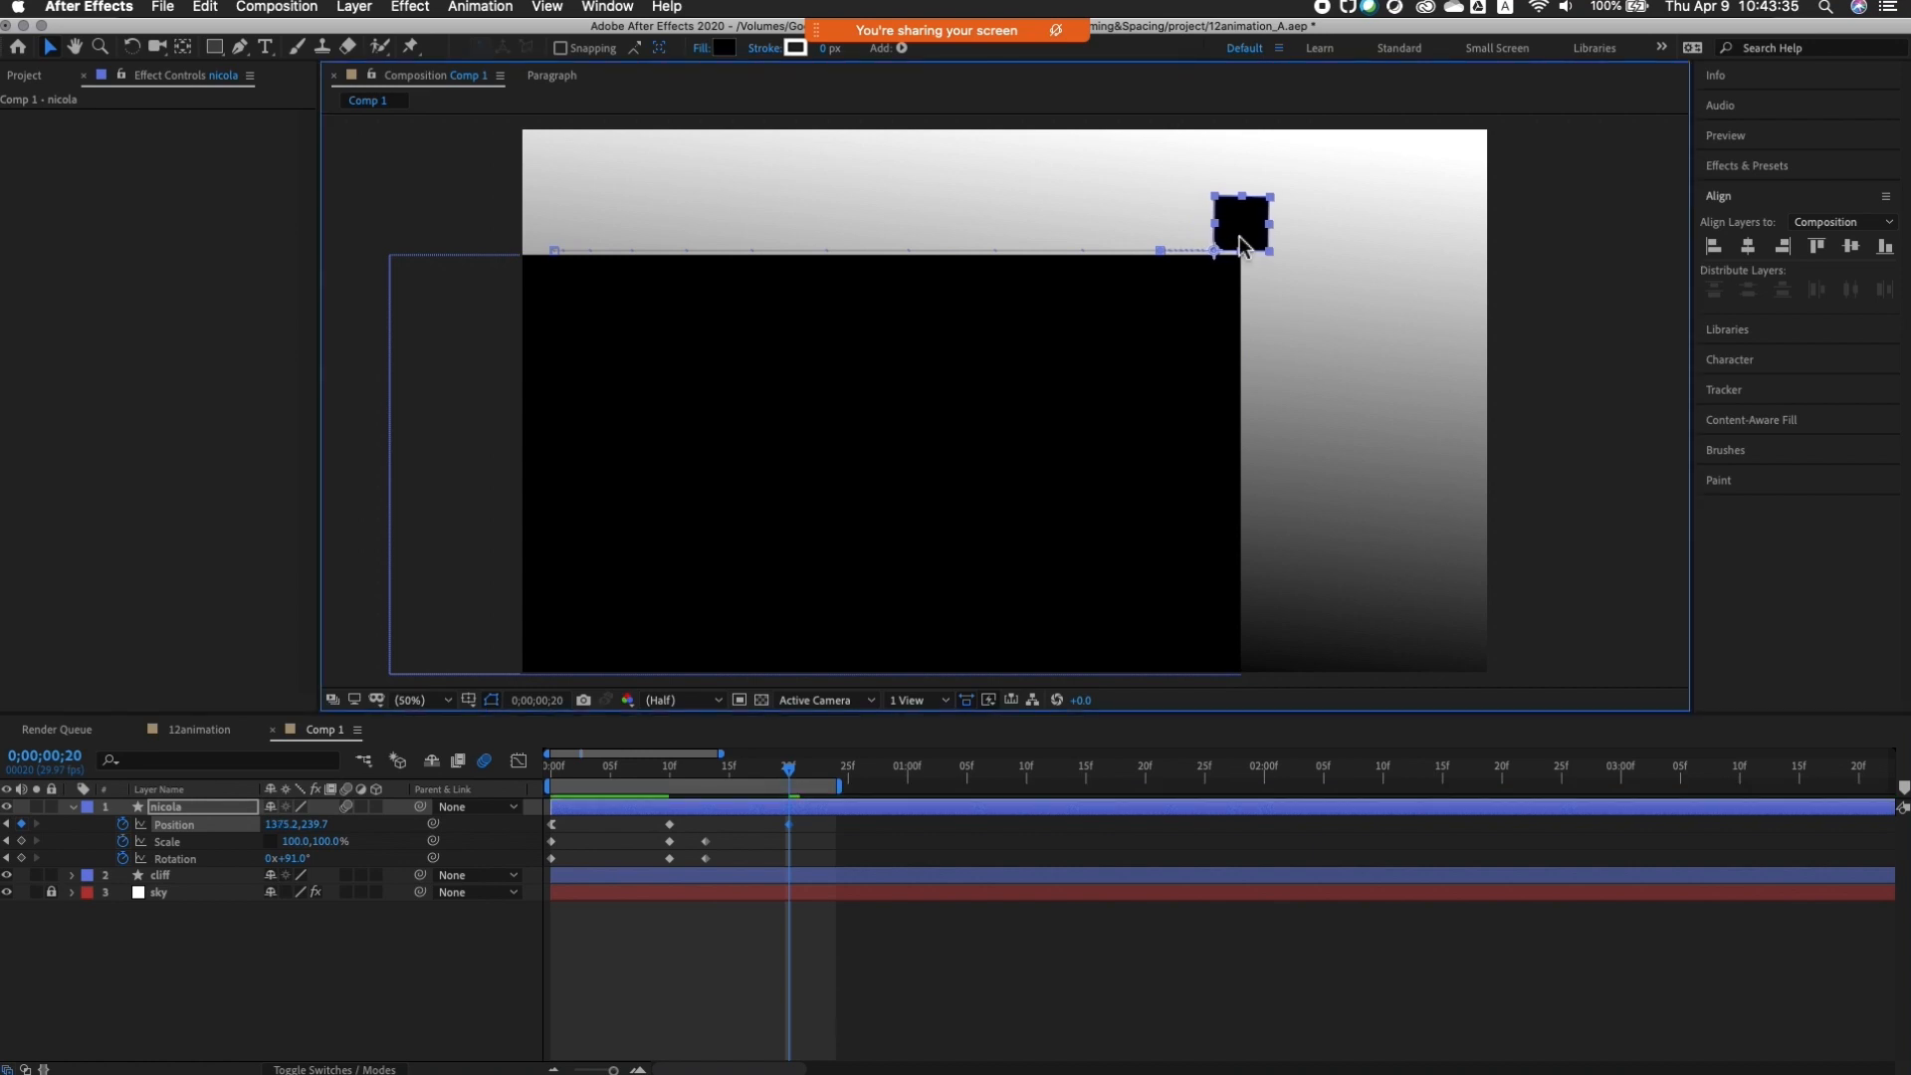
pyautogui.moveTo(791, 777); pyautogui.dragTo(551, 777)
pyautogui.press('space')
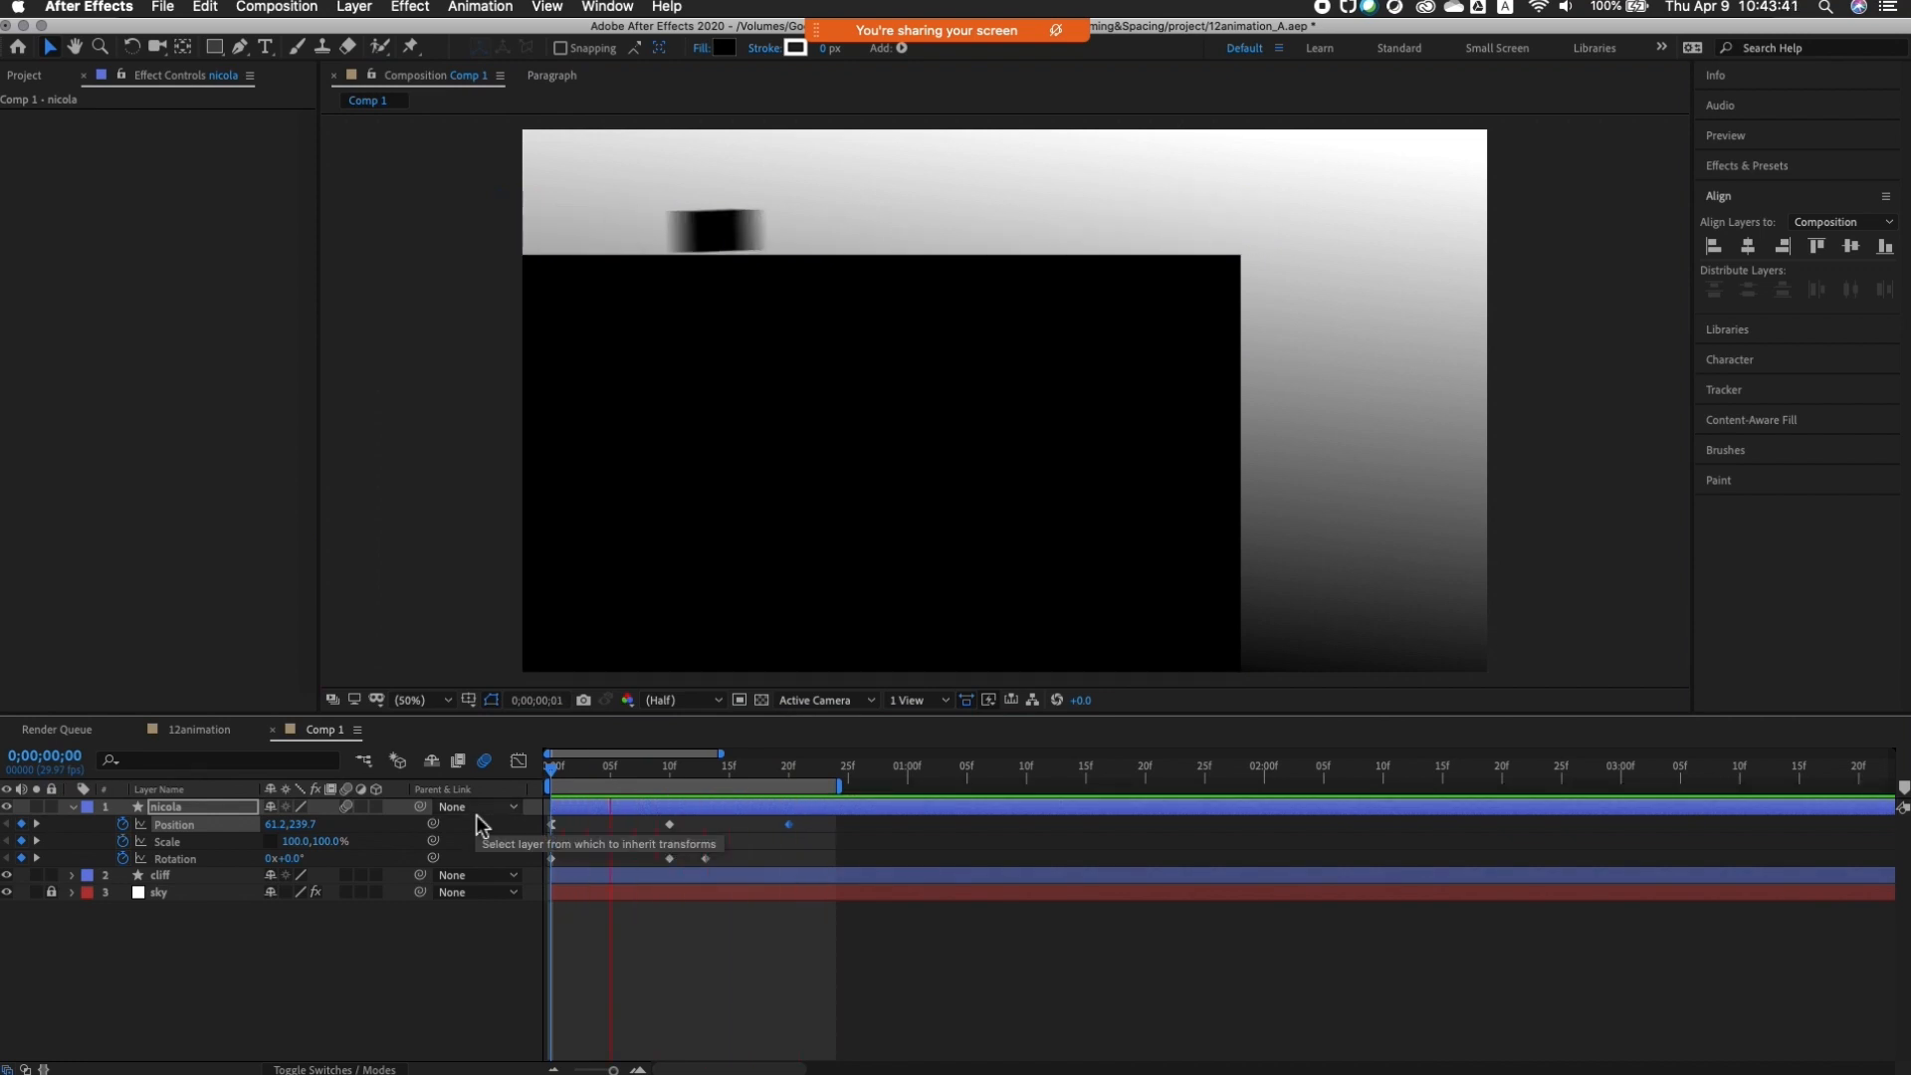
pyautogui.moveTo(606, 772); pyautogui.dragTo(792, 793)
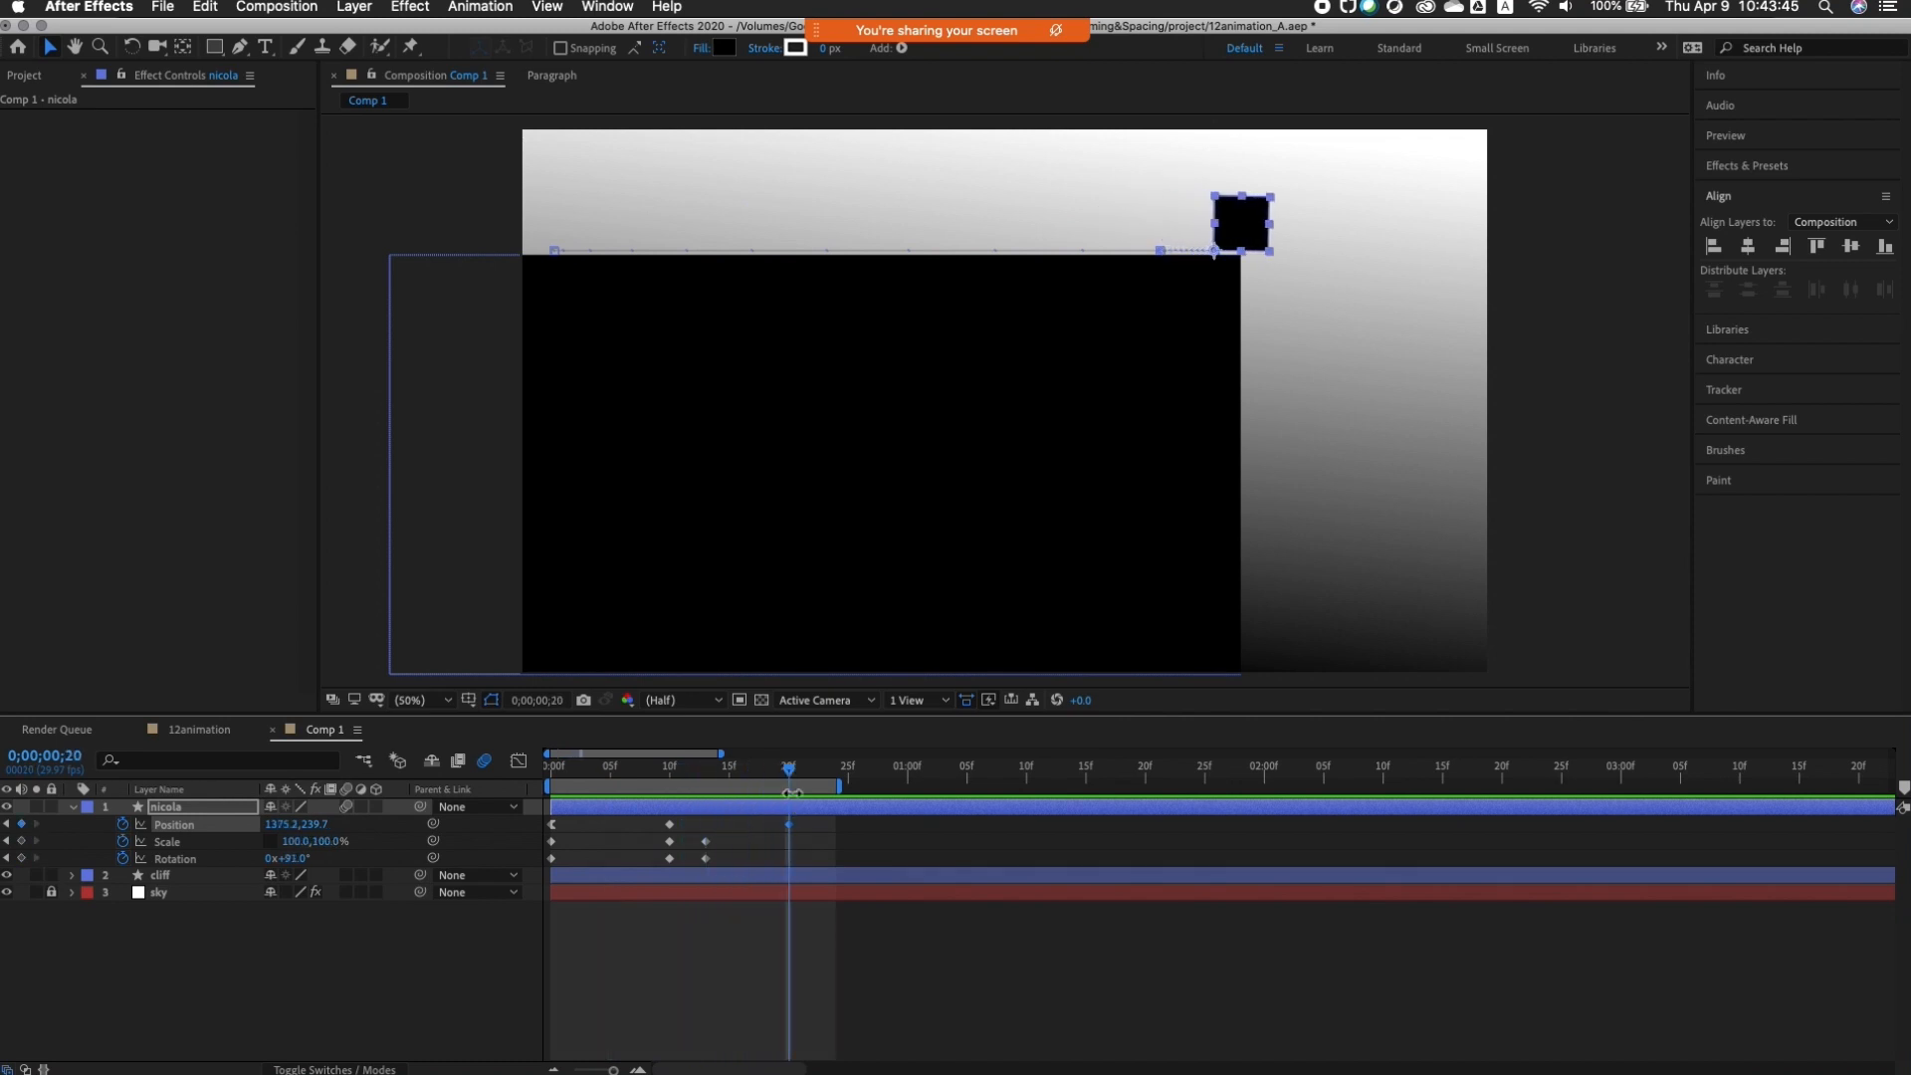
# Step: Apply Easy Ease In to the square's Position keyframe at frame 20, preview the animation and check the flip between frames 10 and 13
pyautogui.rightClick(792, 823)
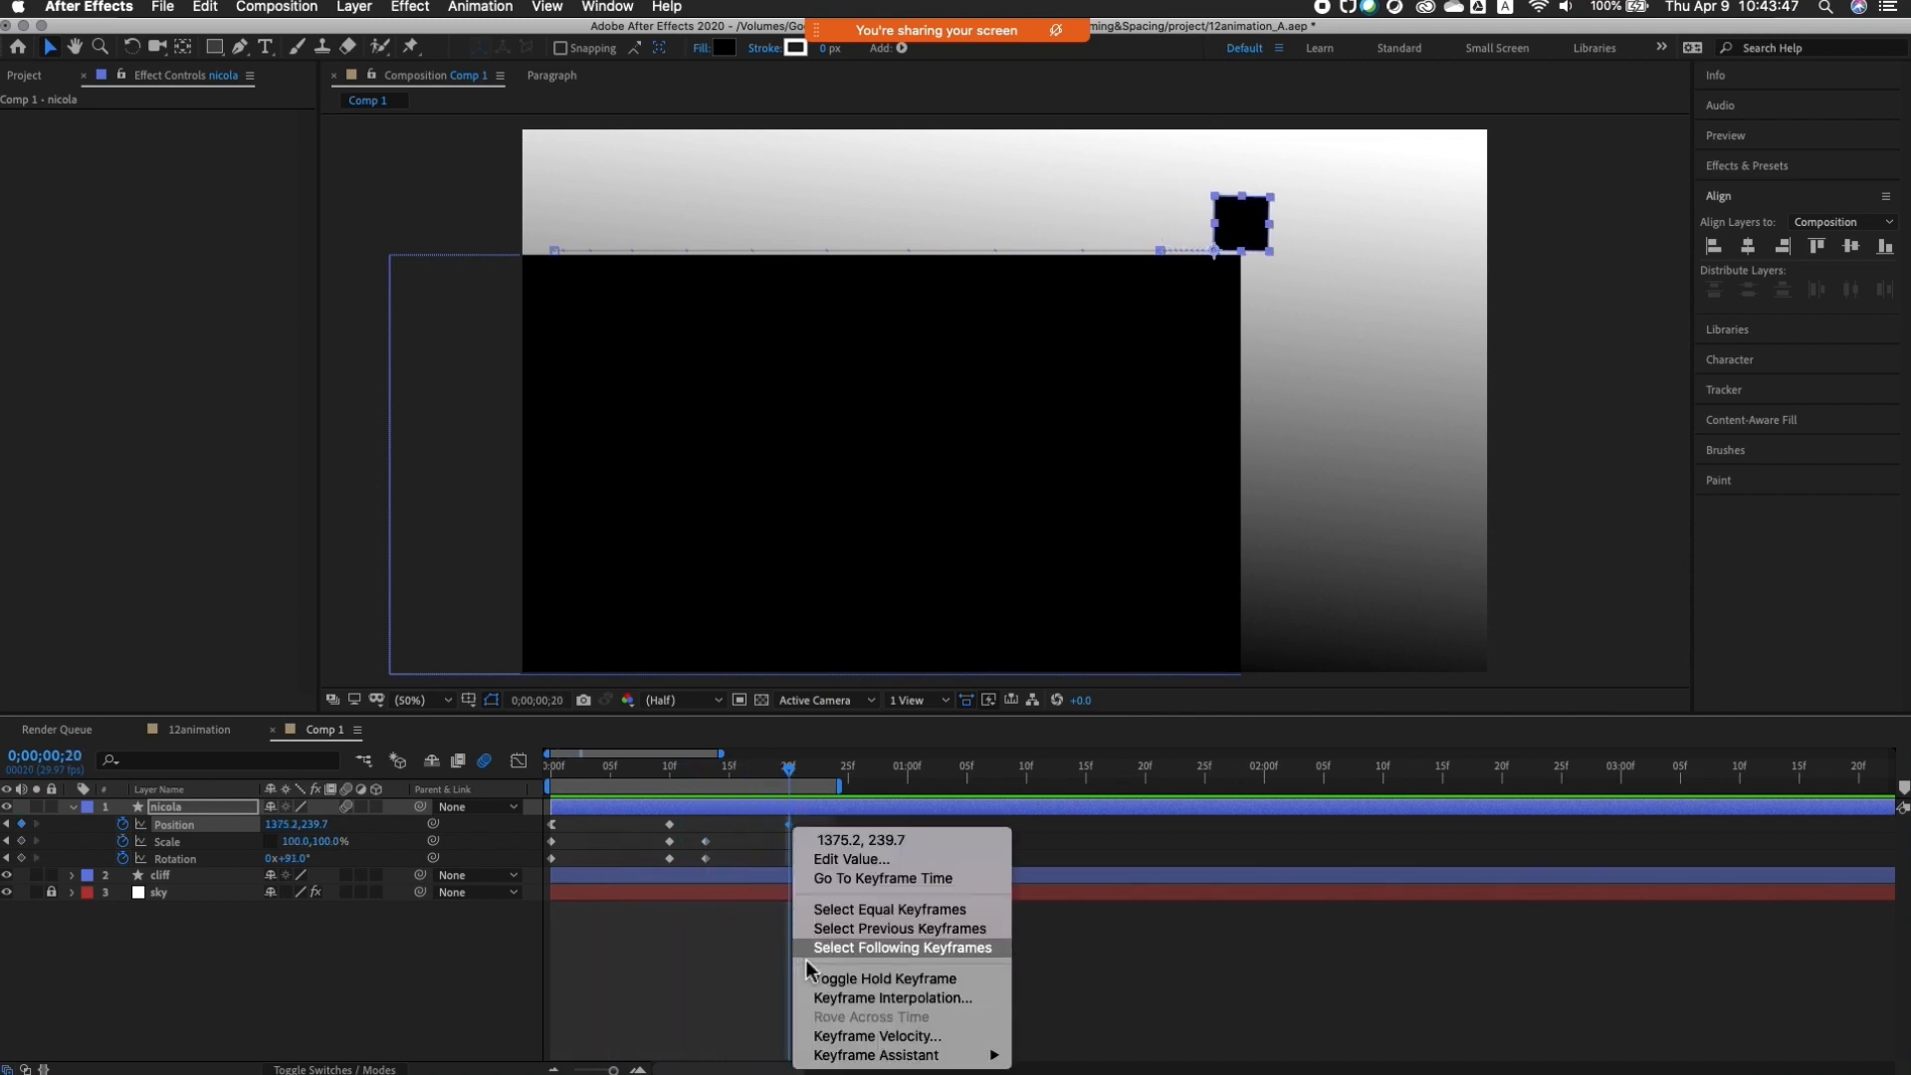
pyautogui.moveTo(860, 1056)
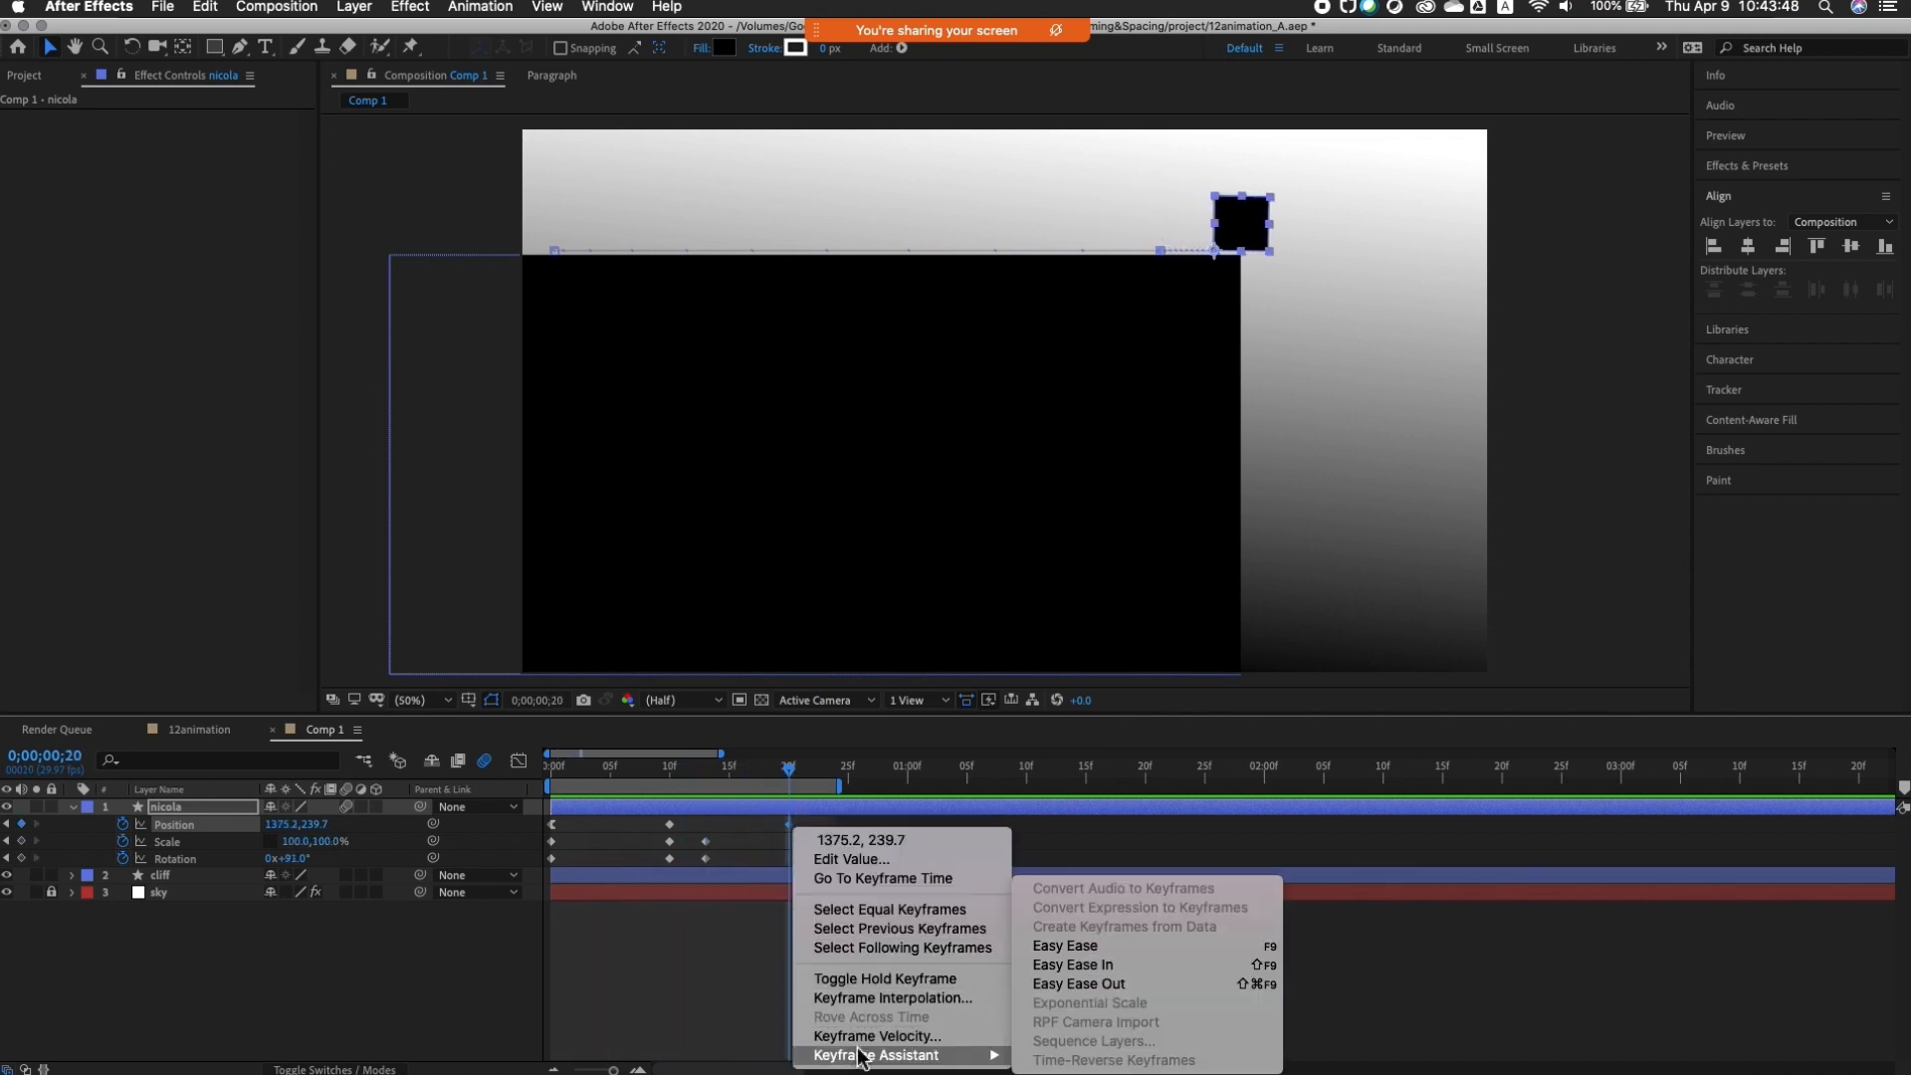
pyautogui.click(1121, 971)
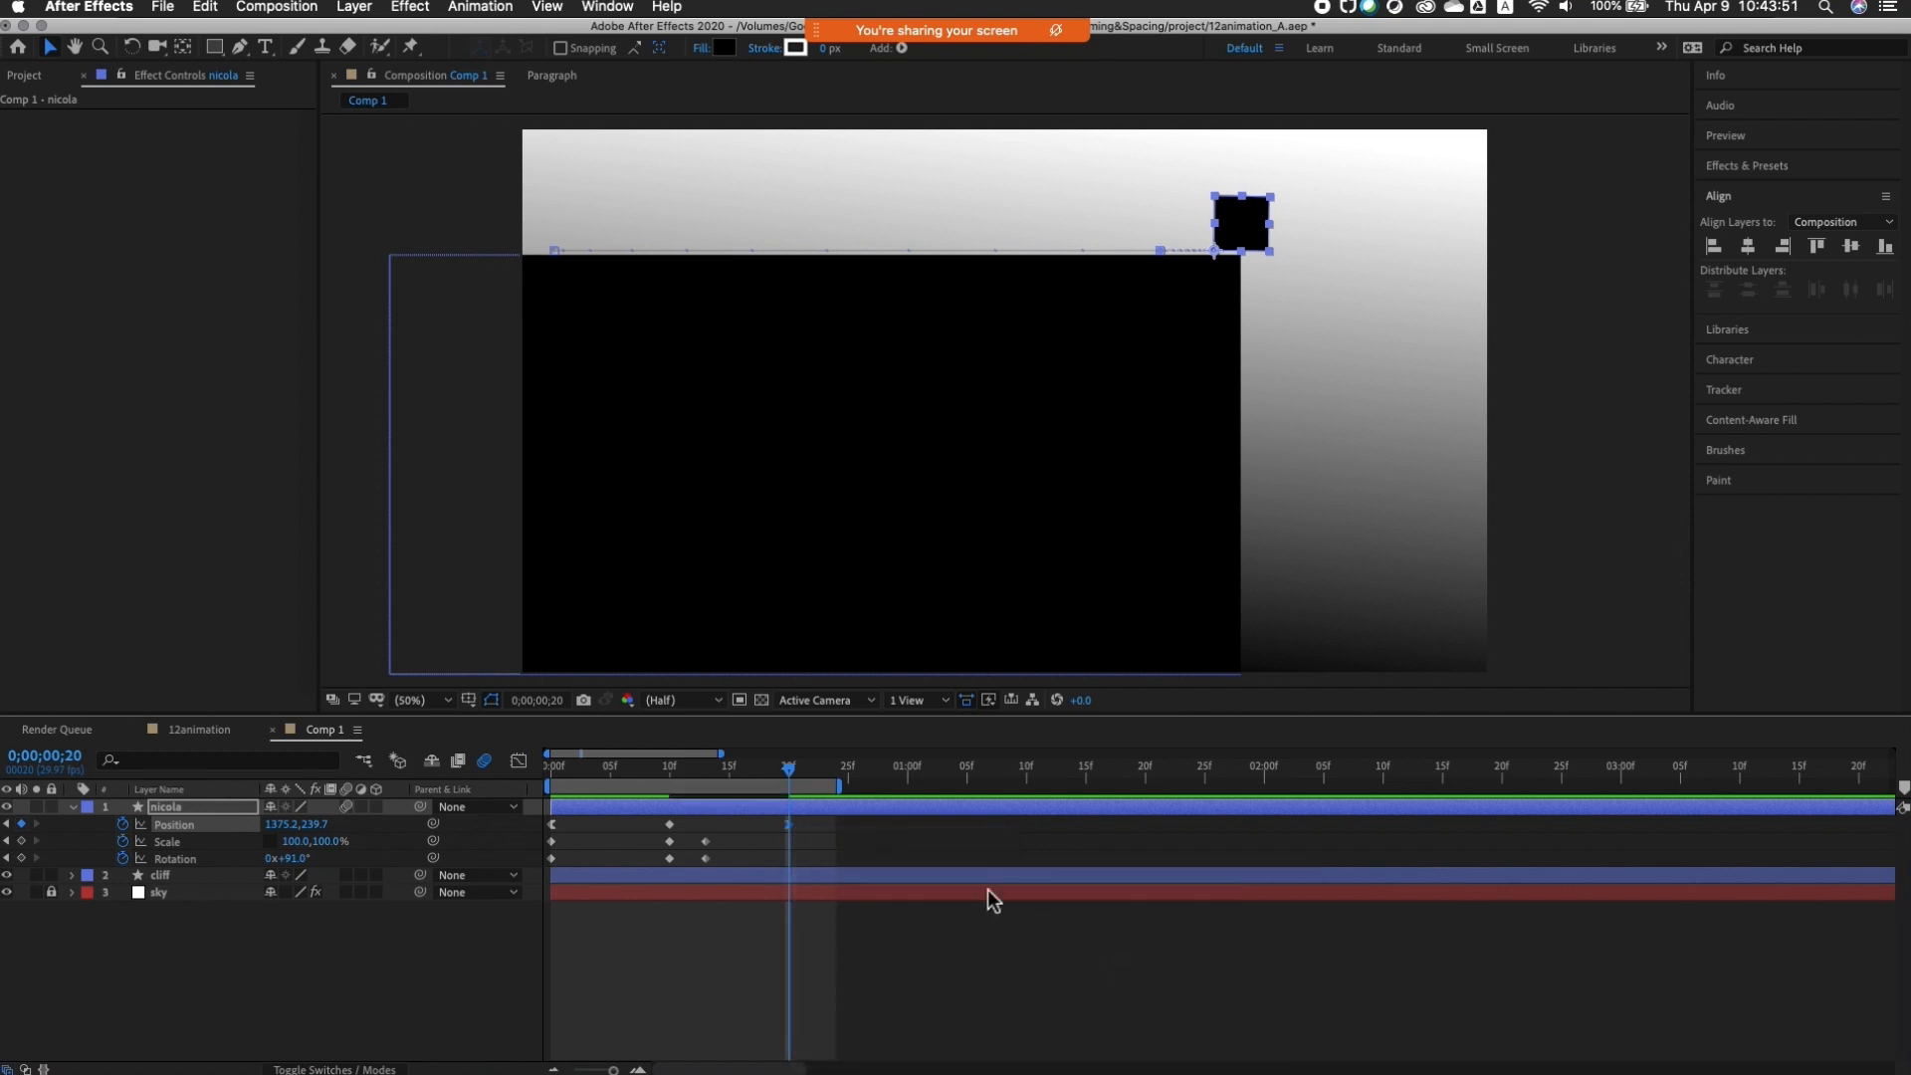
pyautogui.moveTo(796, 766); pyautogui.dragTo(512, 812)
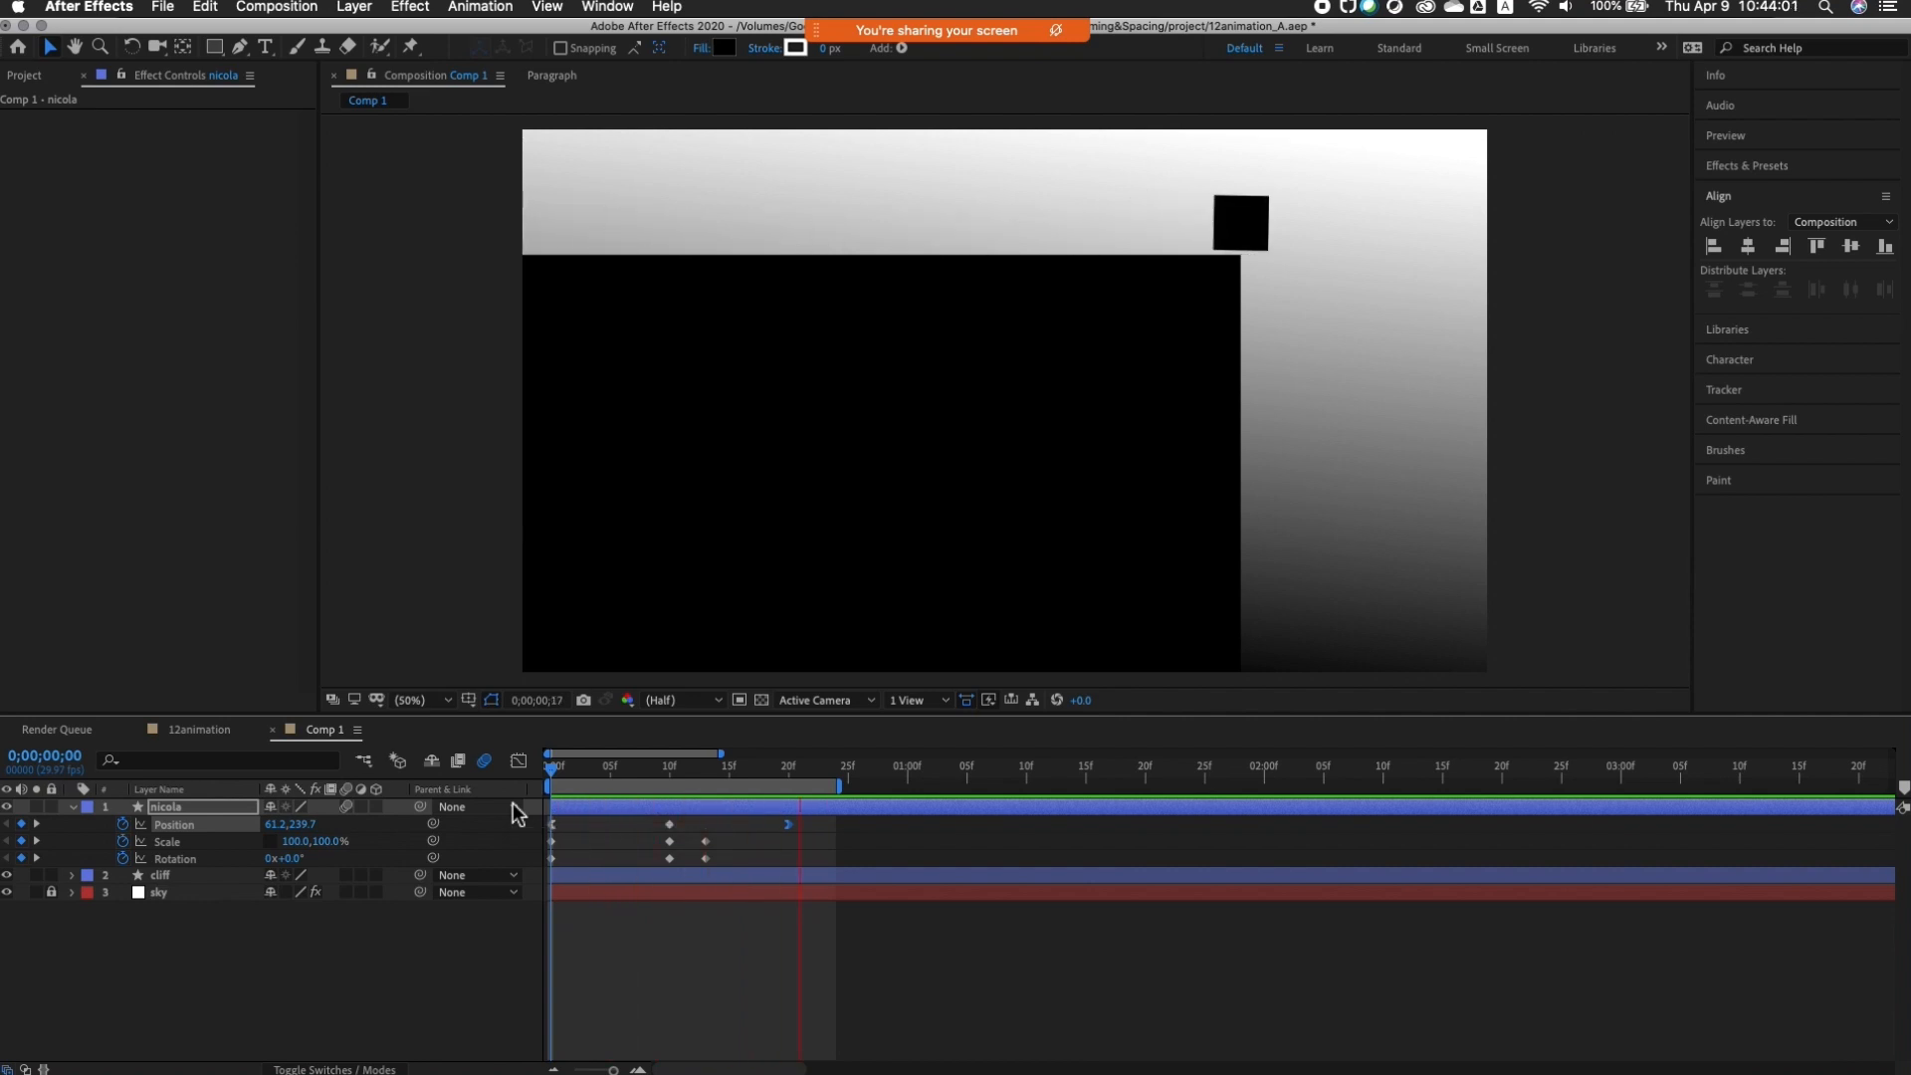
pyautogui.press('space')
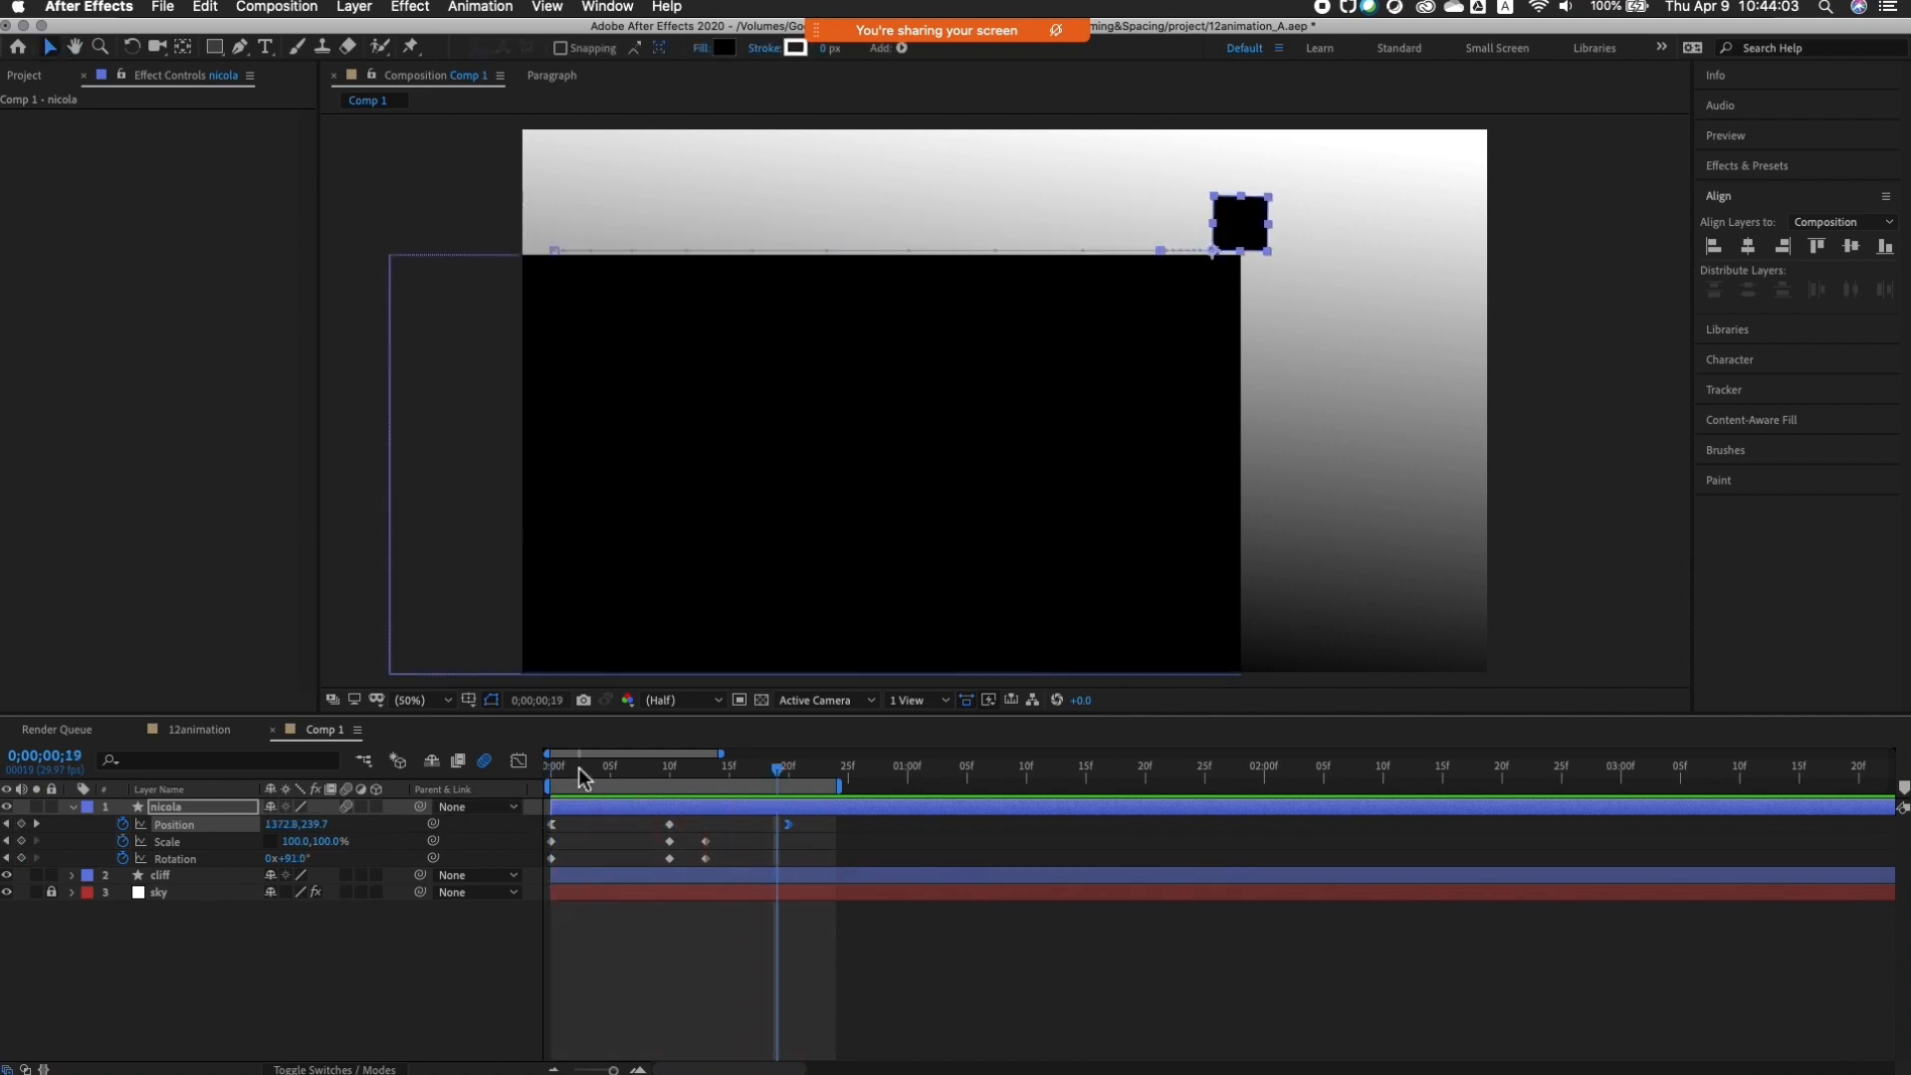
pyautogui.moveTo(575, 768); pyautogui.dragTo(670, 810)
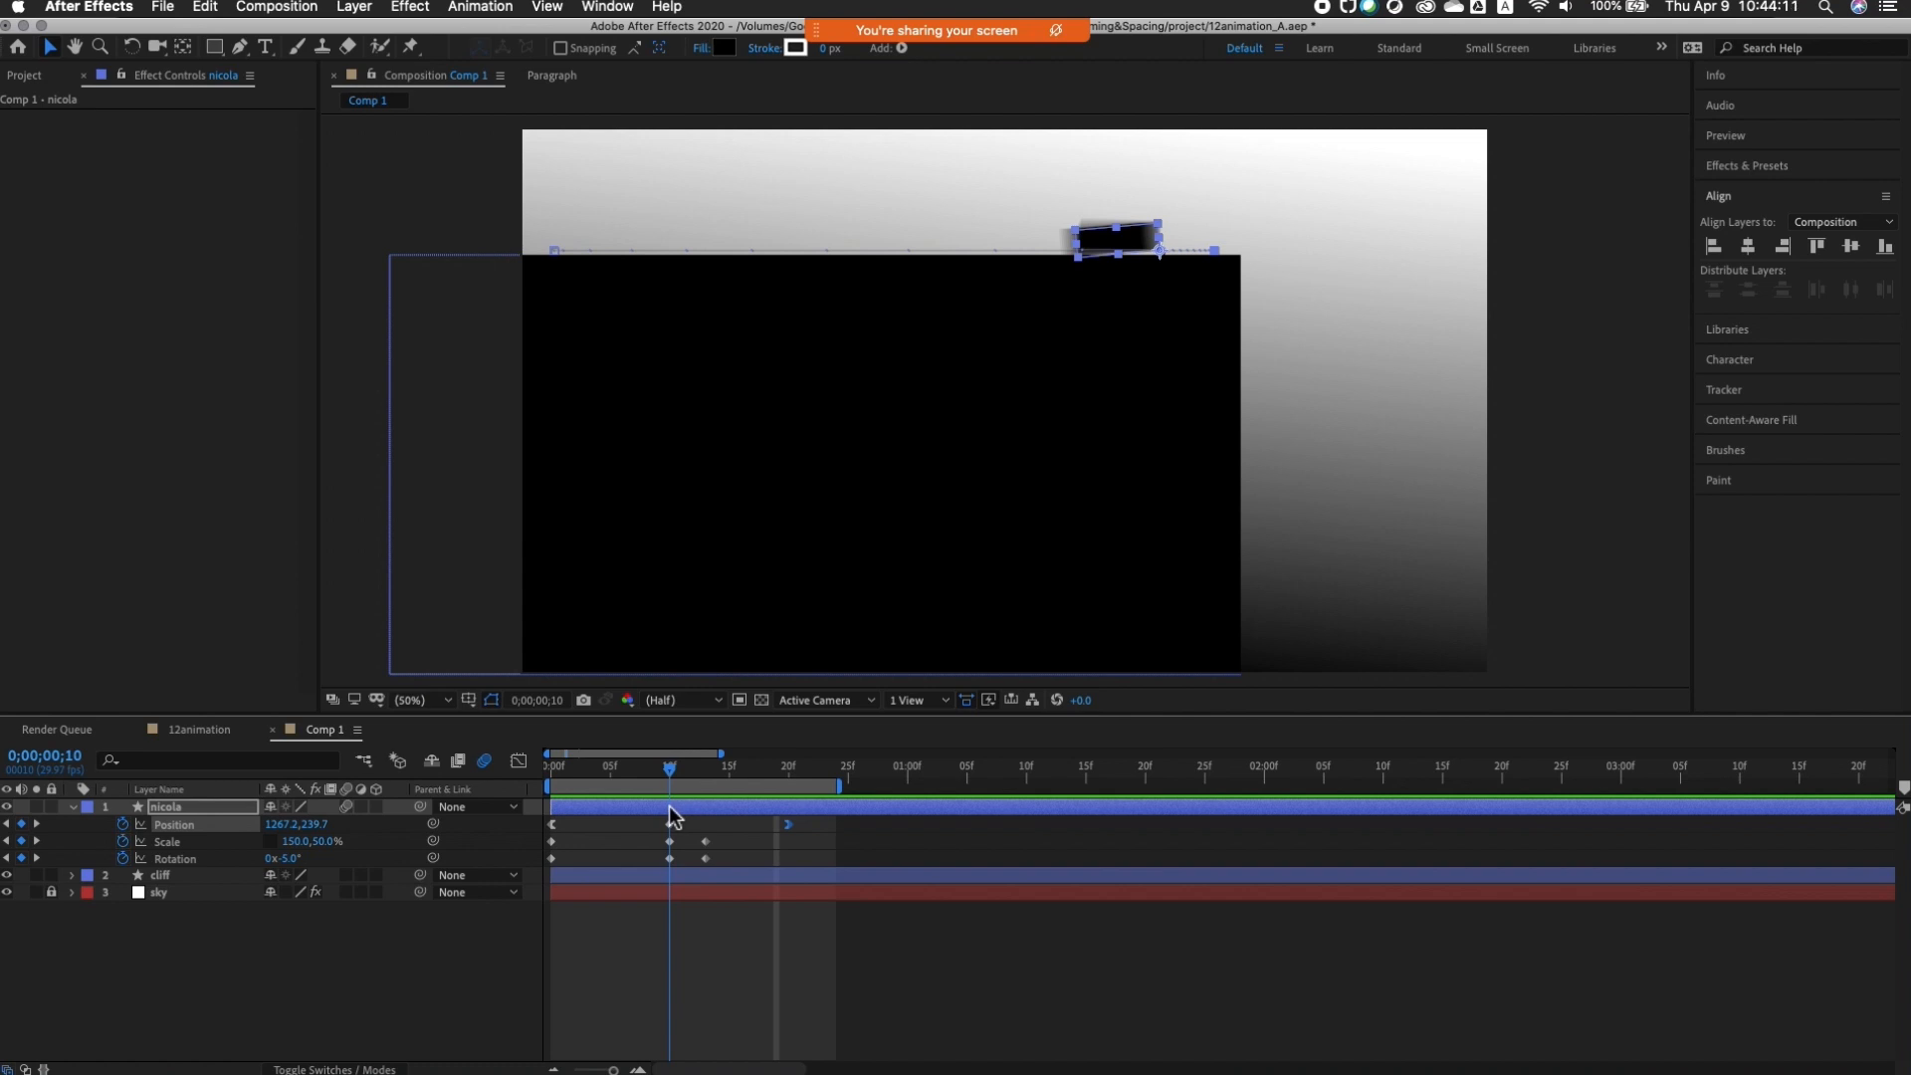
pyautogui.moveTo(674, 814); pyautogui.dragTo(702, 818)
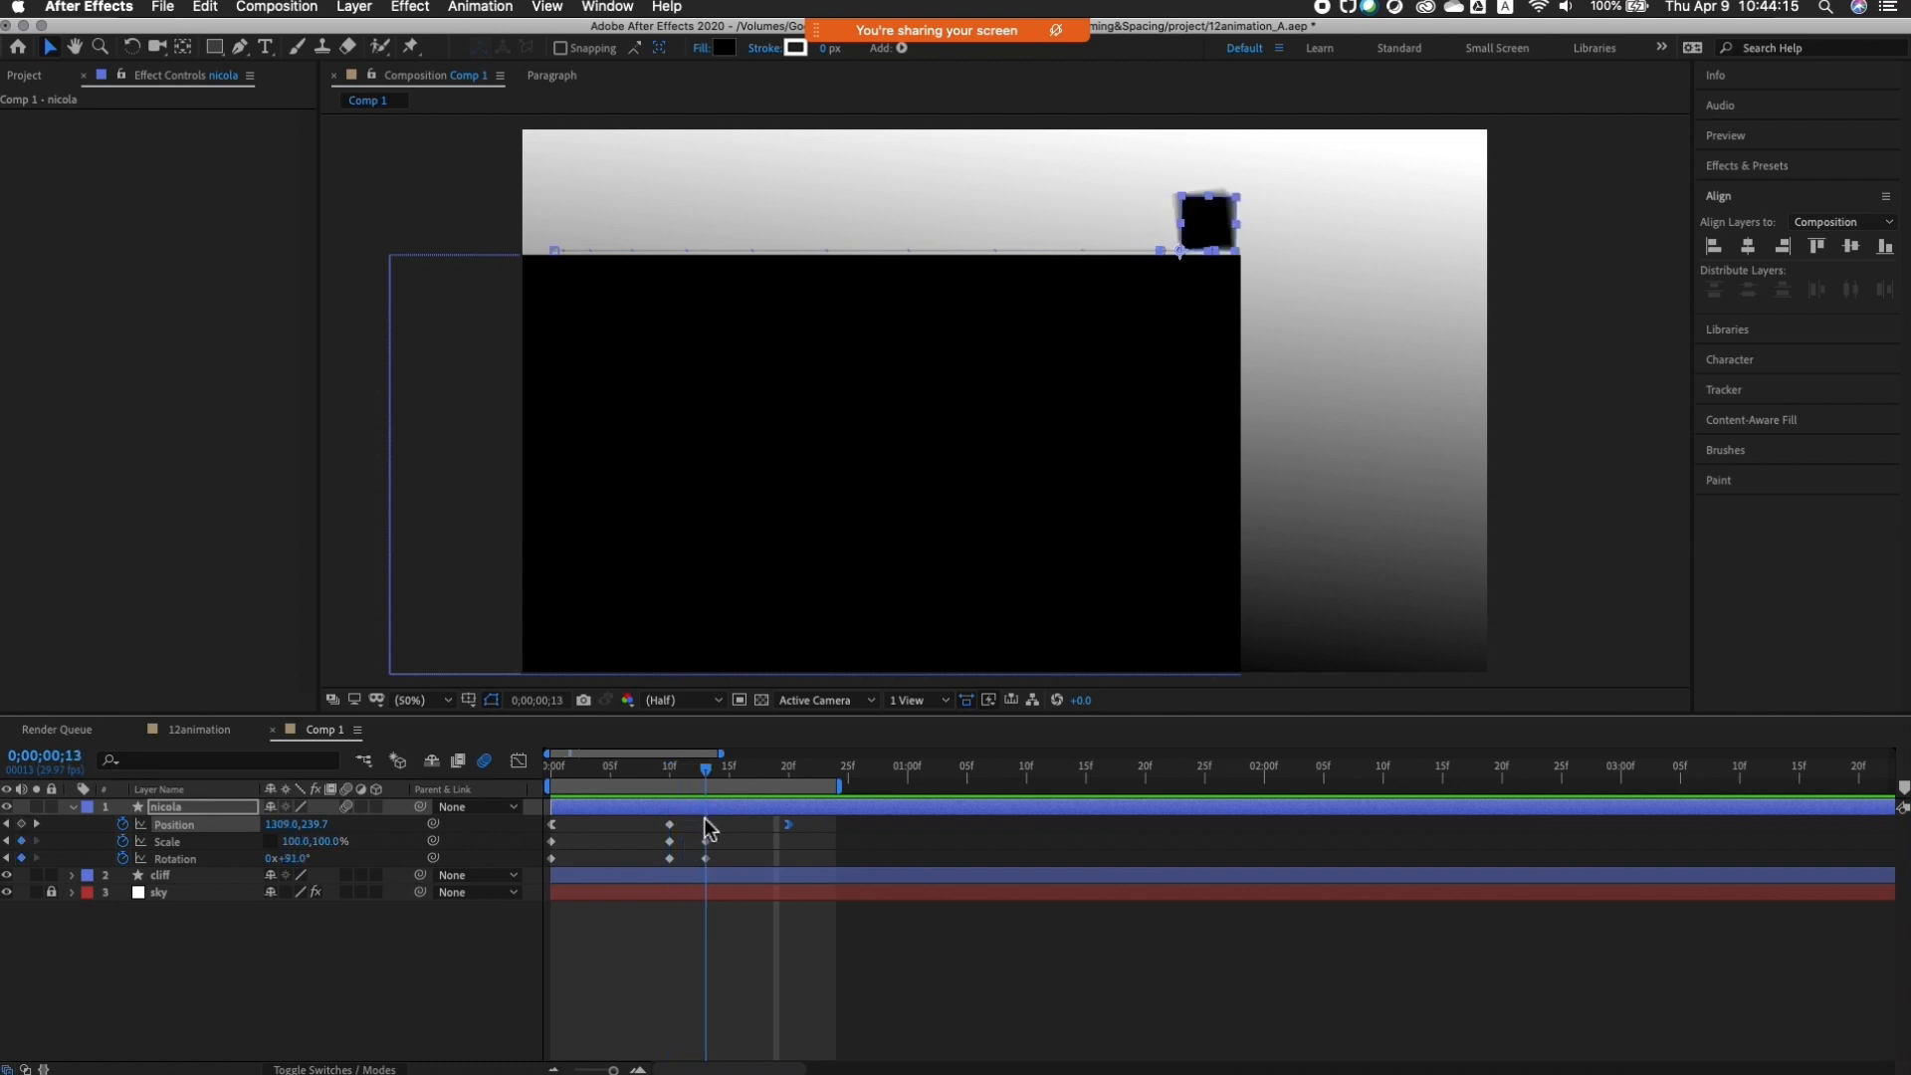
# Step: Extend the work area to about one second, slide the square to Position 1387.2, 239.7 at frame 25, and preview
pyautogui.moveTo(714, 776); pyautogui.dragTo(789, 809)
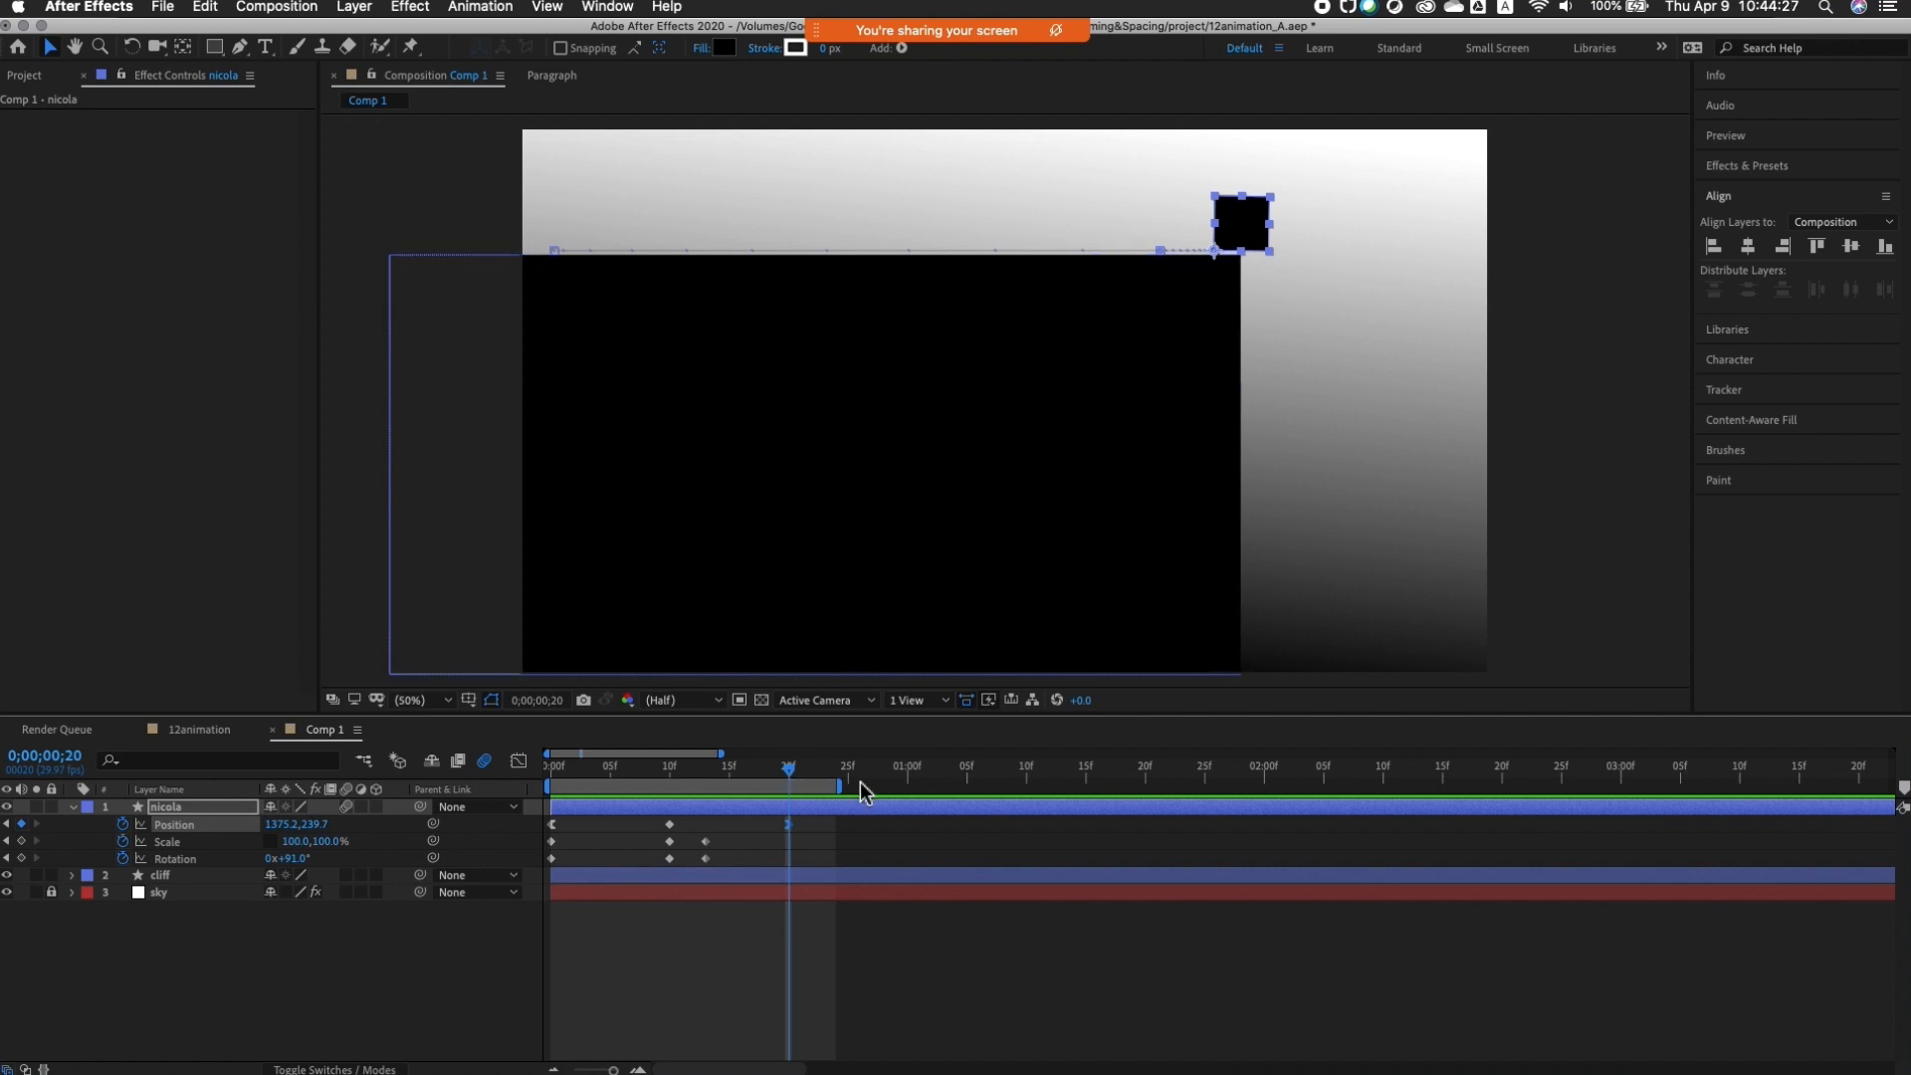
pyautogui.moveTo(840, 786)
pyautogui.mouseDown()
pyautogui.moveTo(862, 786)
pyautogui.moveTo(814, 778)
pyautogui.moveTo(848, 796)
pyautogui.mouseUp()
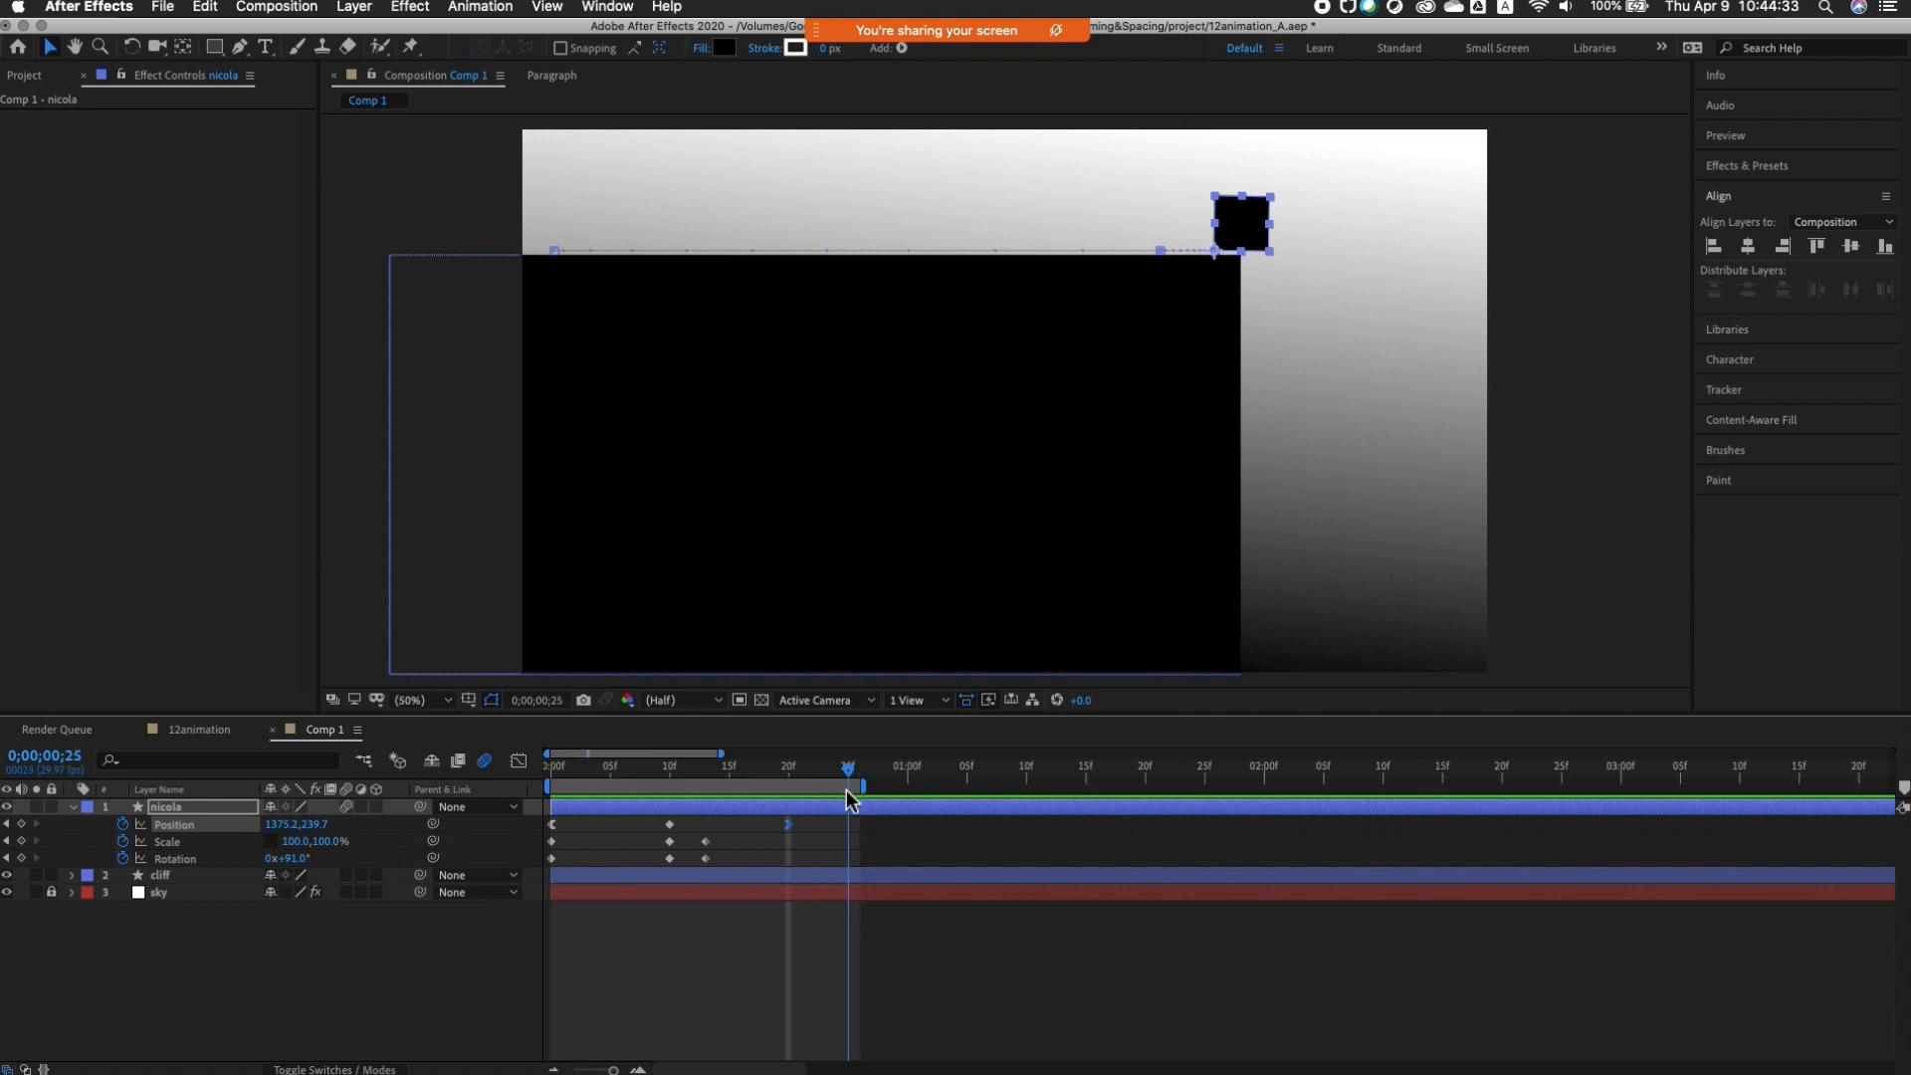
pyautogui.moveTo(1246, 231); pyautogui.dragTo(1251, 230)
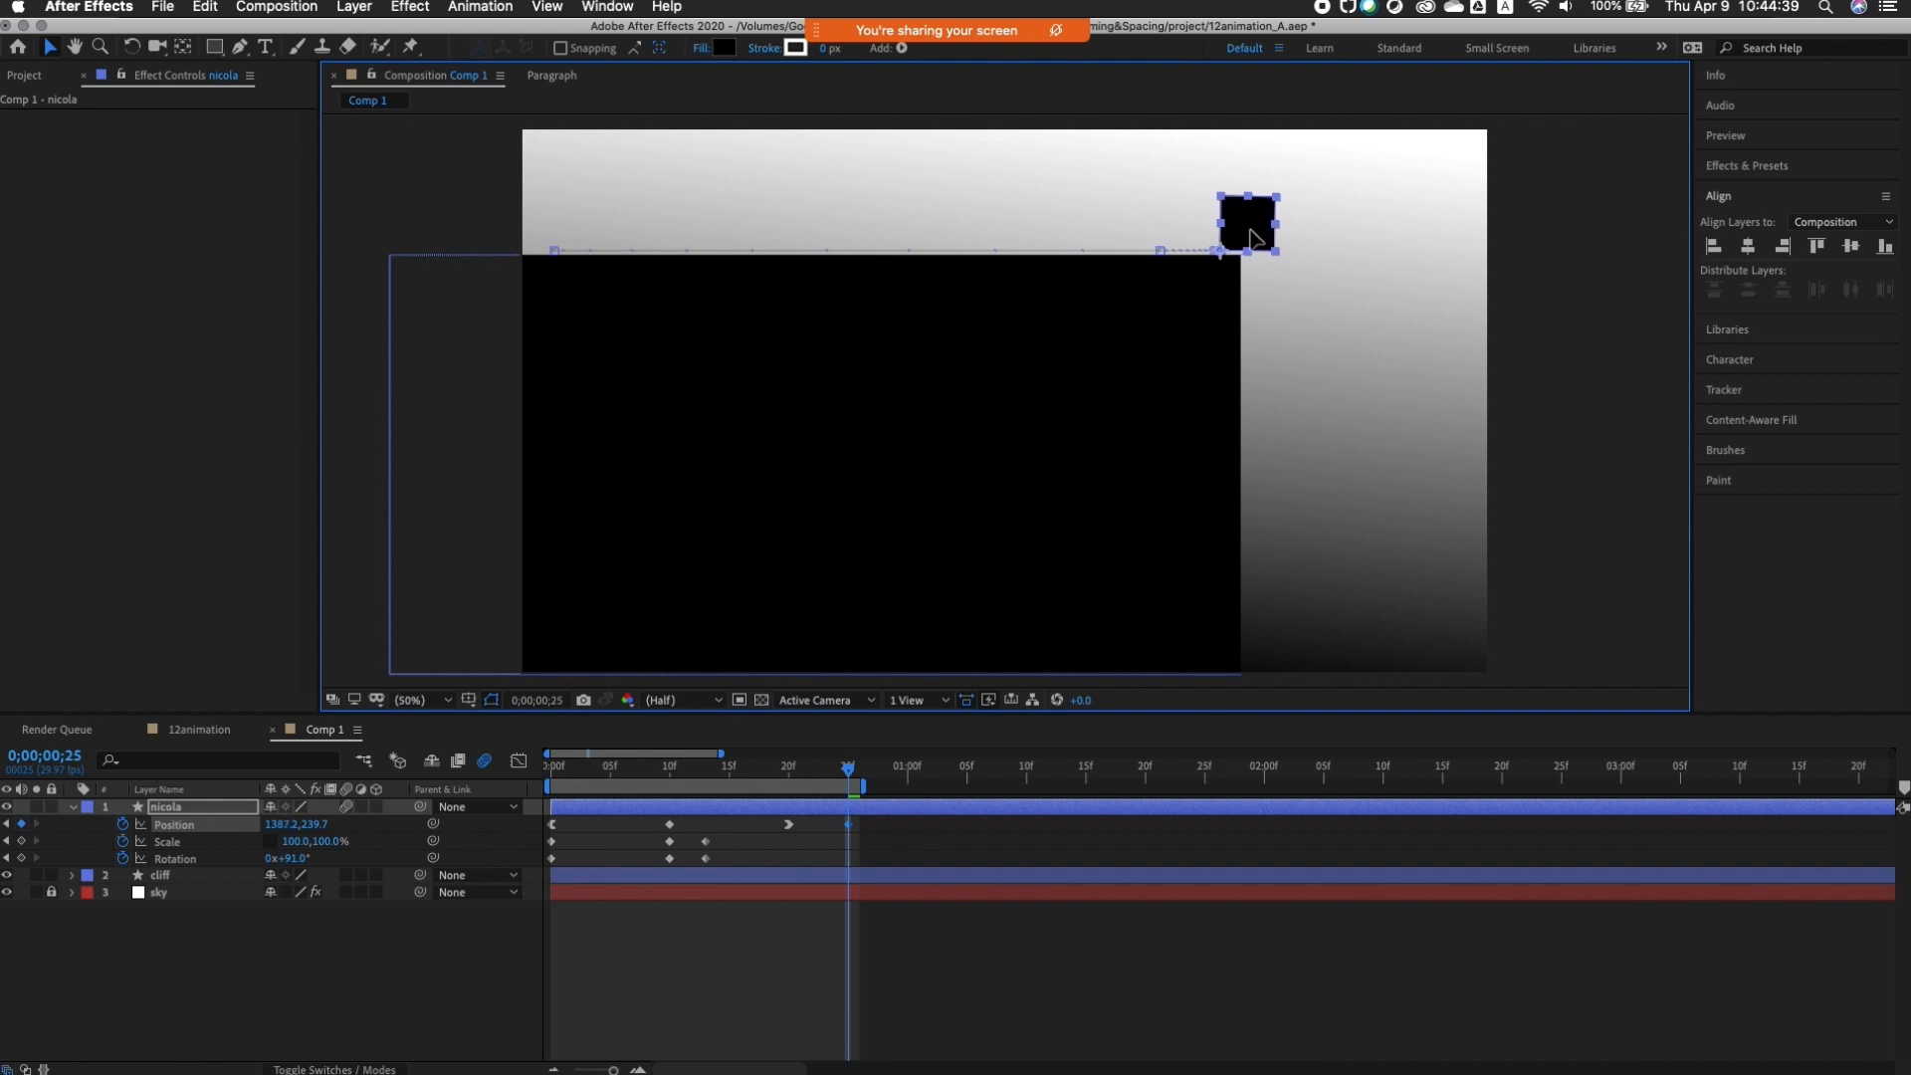
pyautogui.click(908, 775)
pyautogui.press('space')
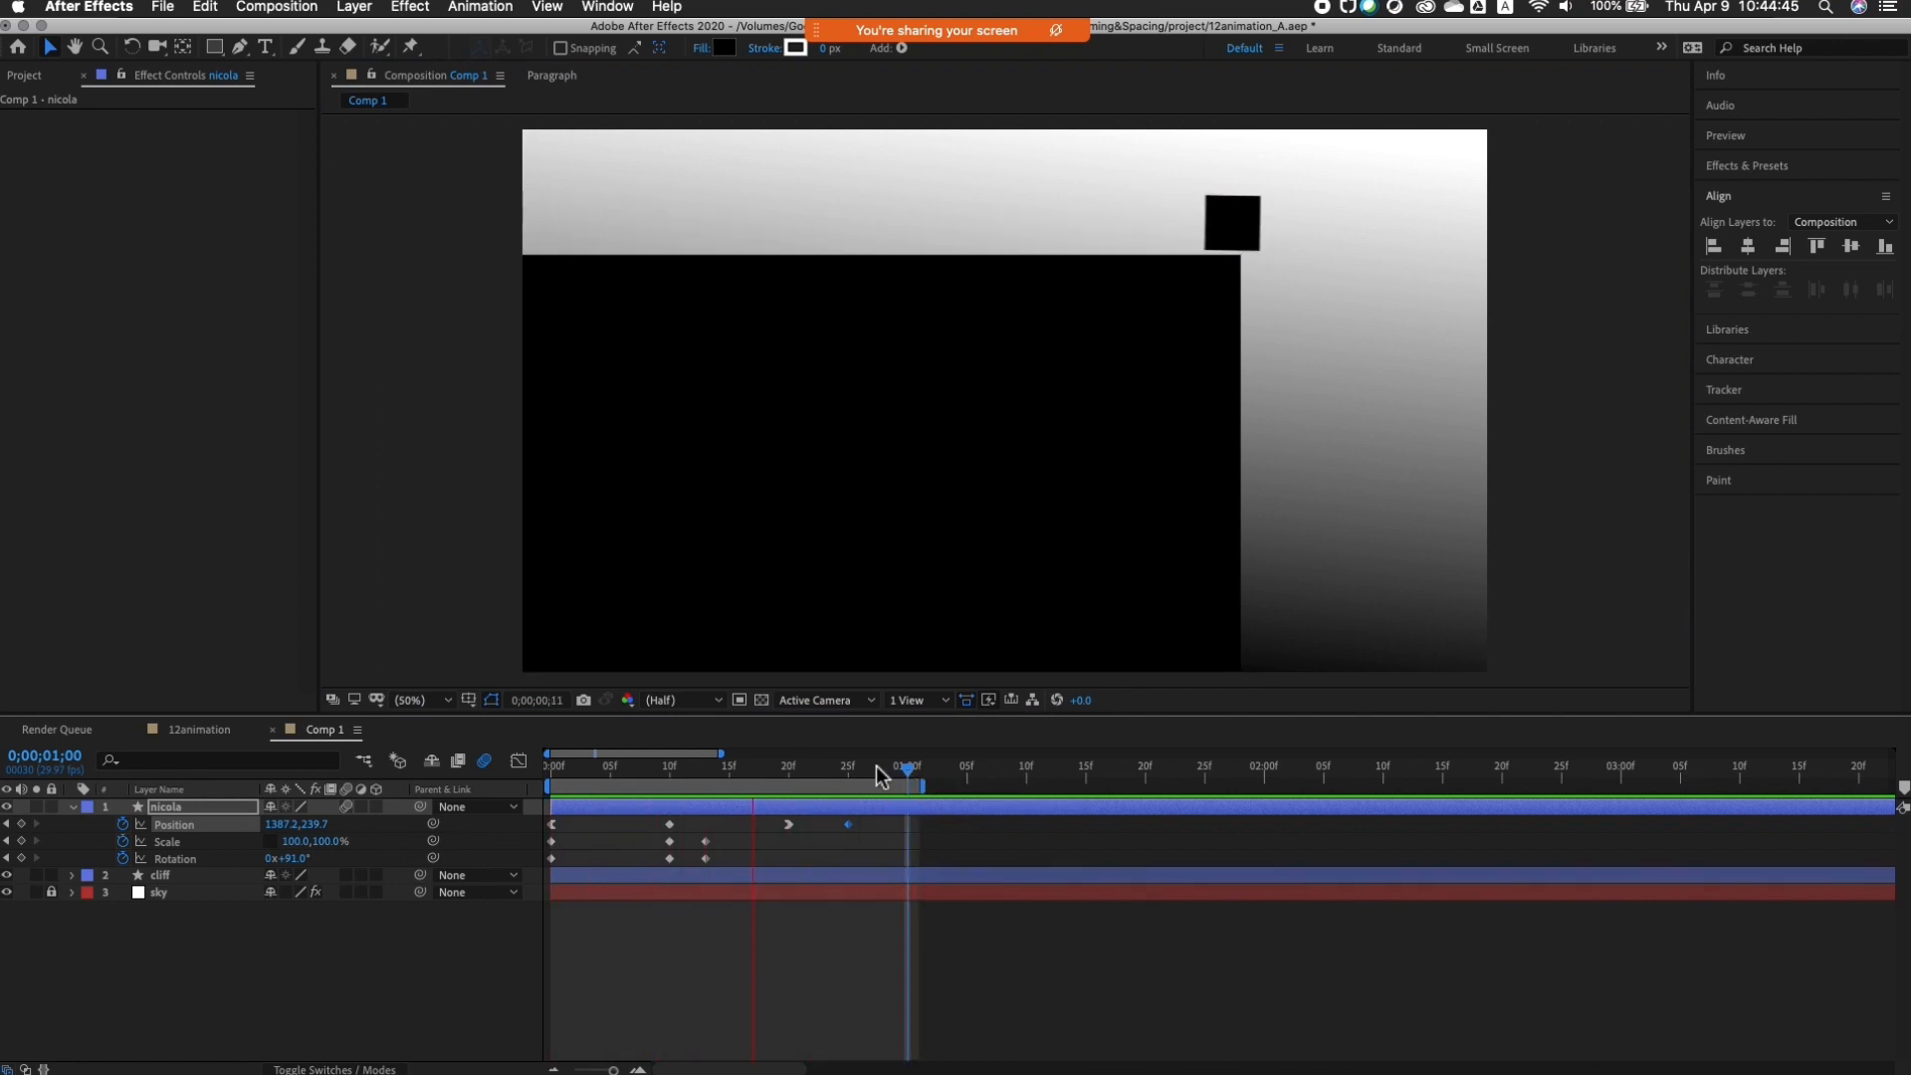
pyautogui.press('space')
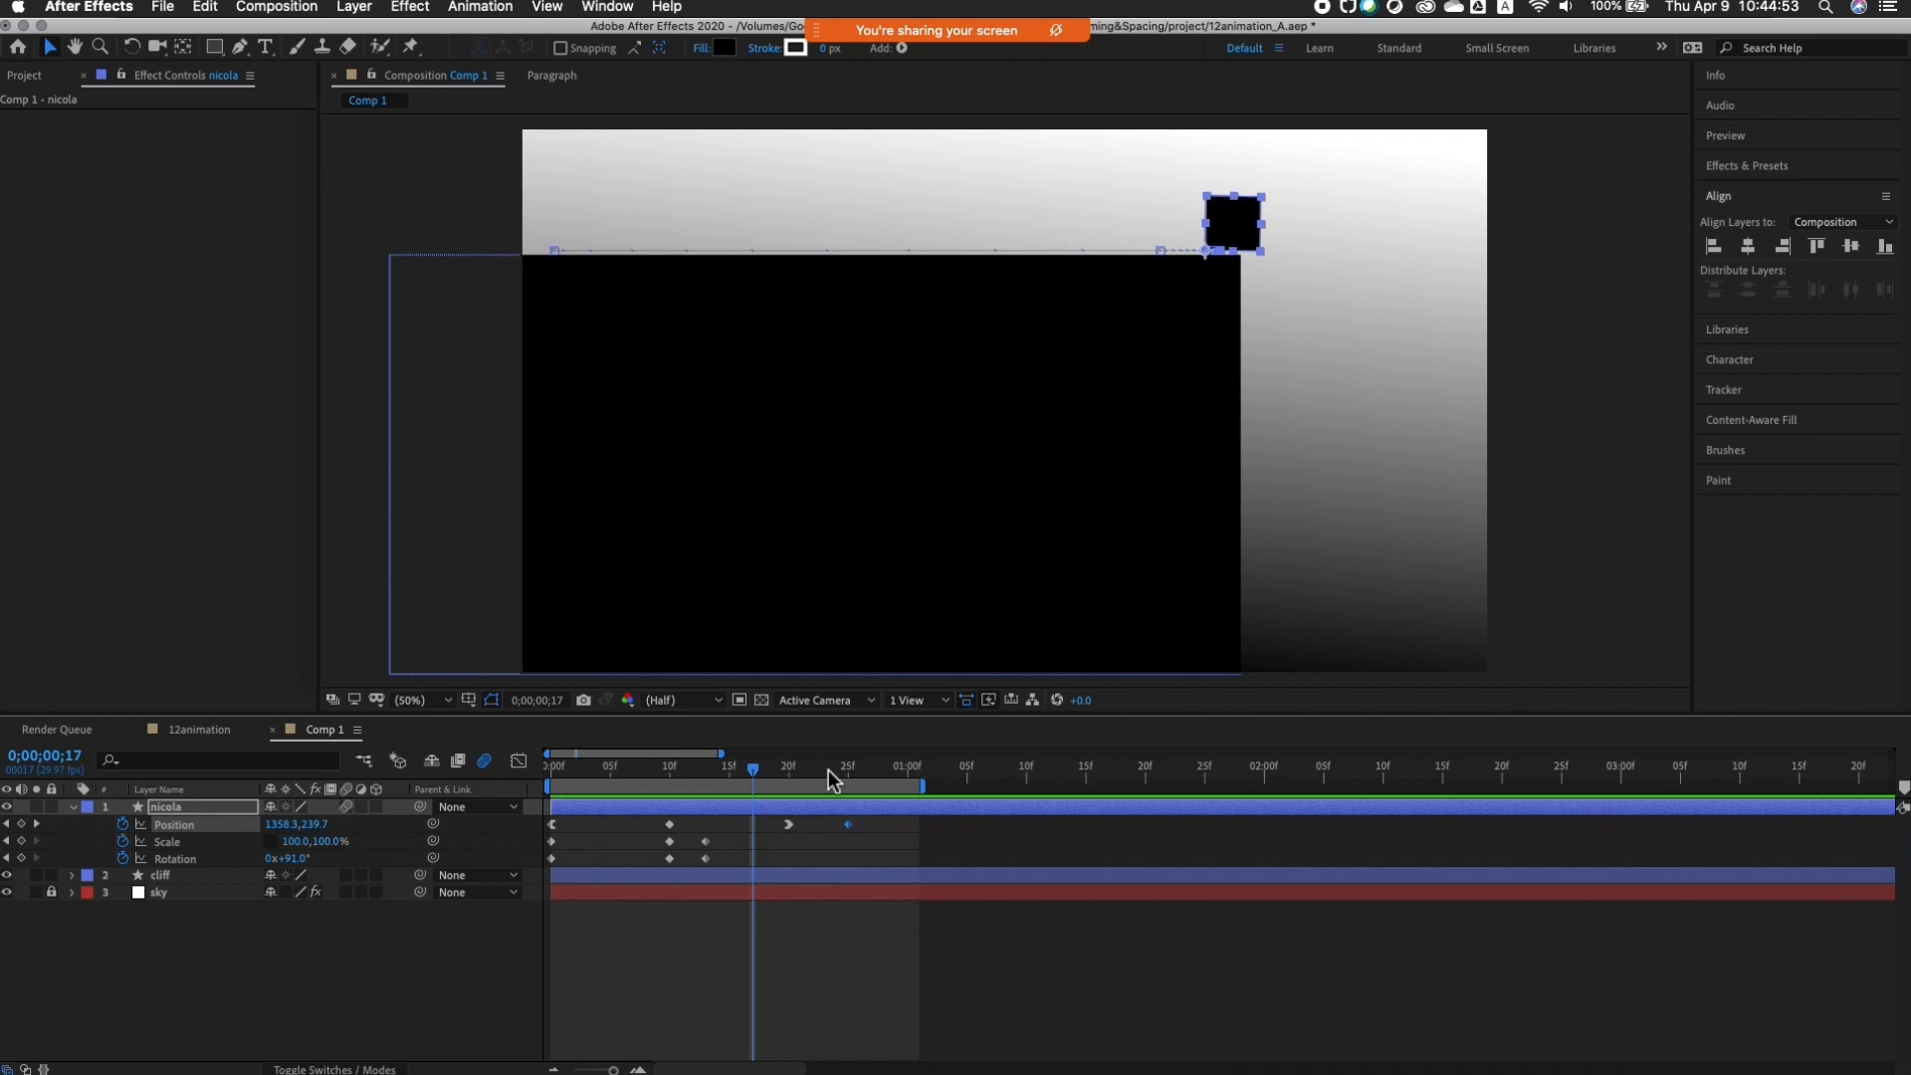
# Step: Slide the square slightly farther past the cliff's edge to Position 1397.2, 239.7 at frame 25 and preview from the first frame
pyautogui.moveTo(803, 774); pyautogui.dragTo(852, 825)
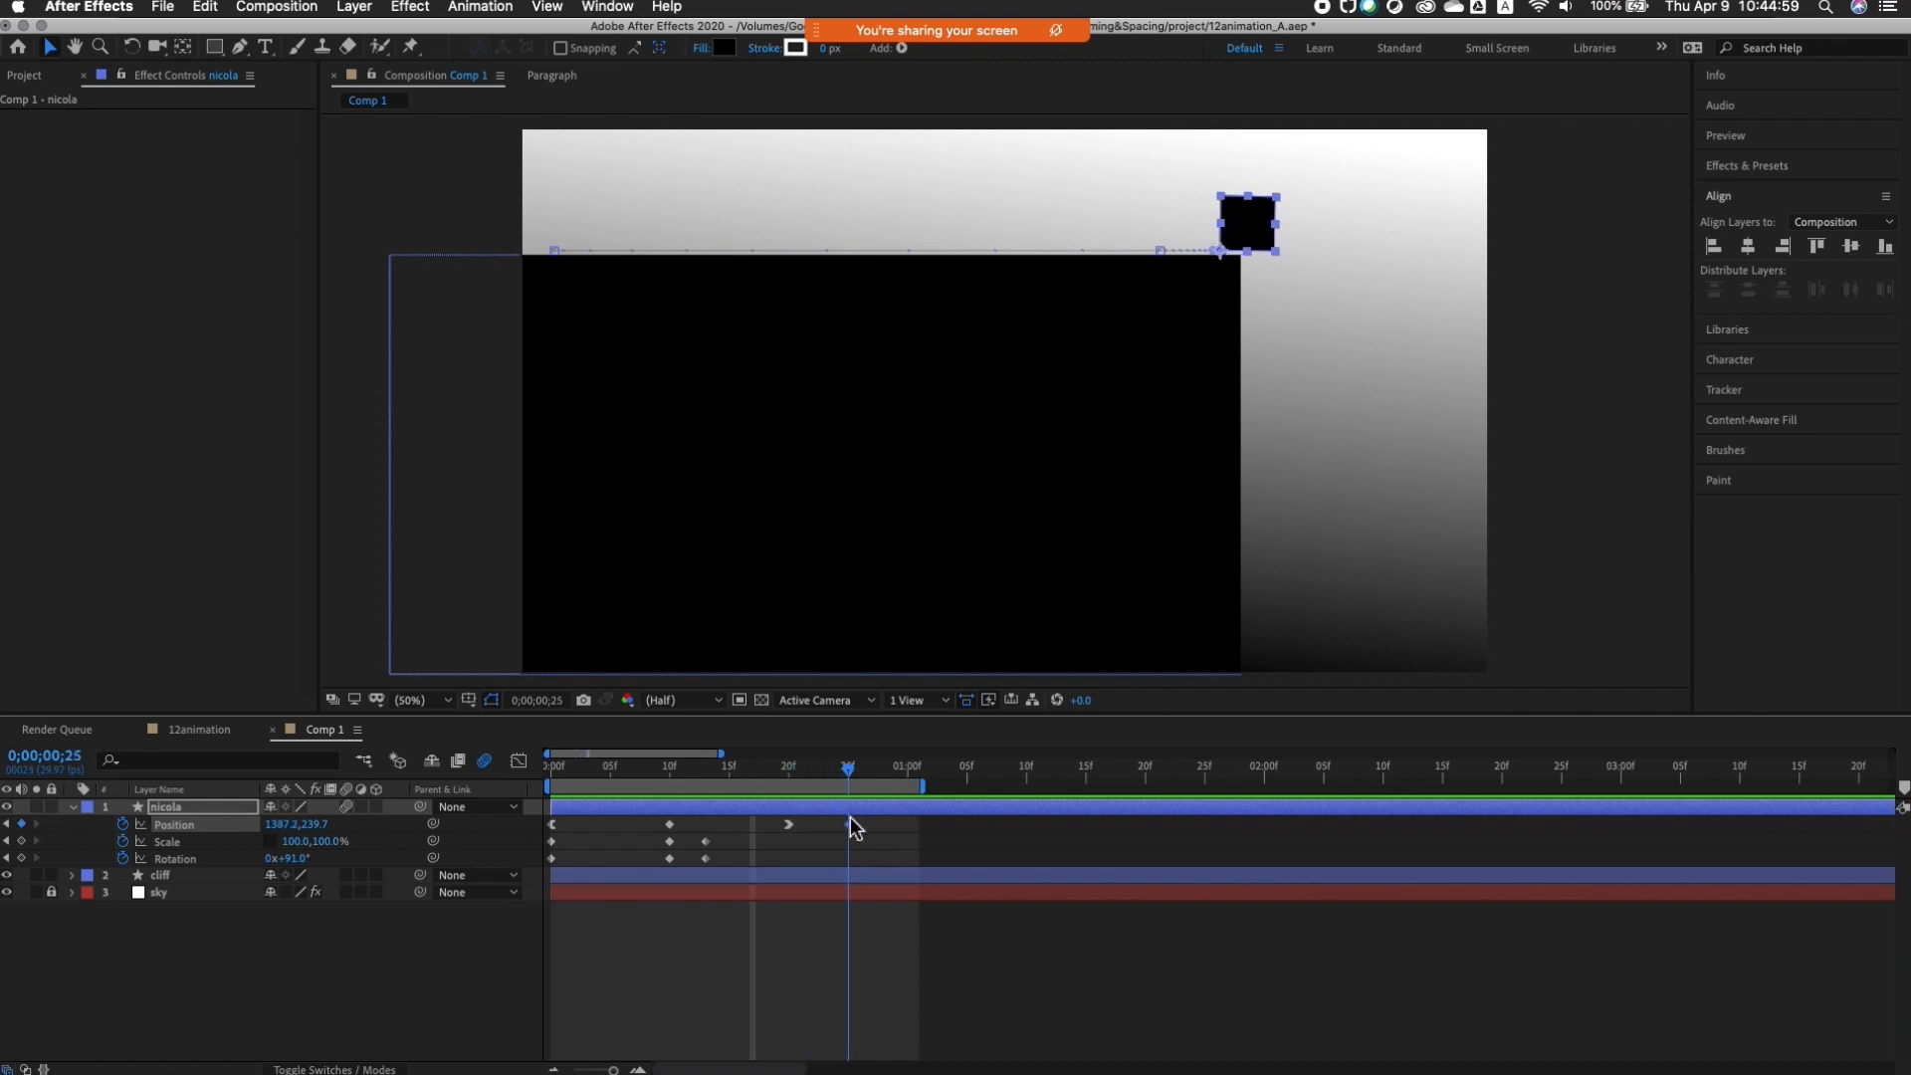
pyautogui.press('space')
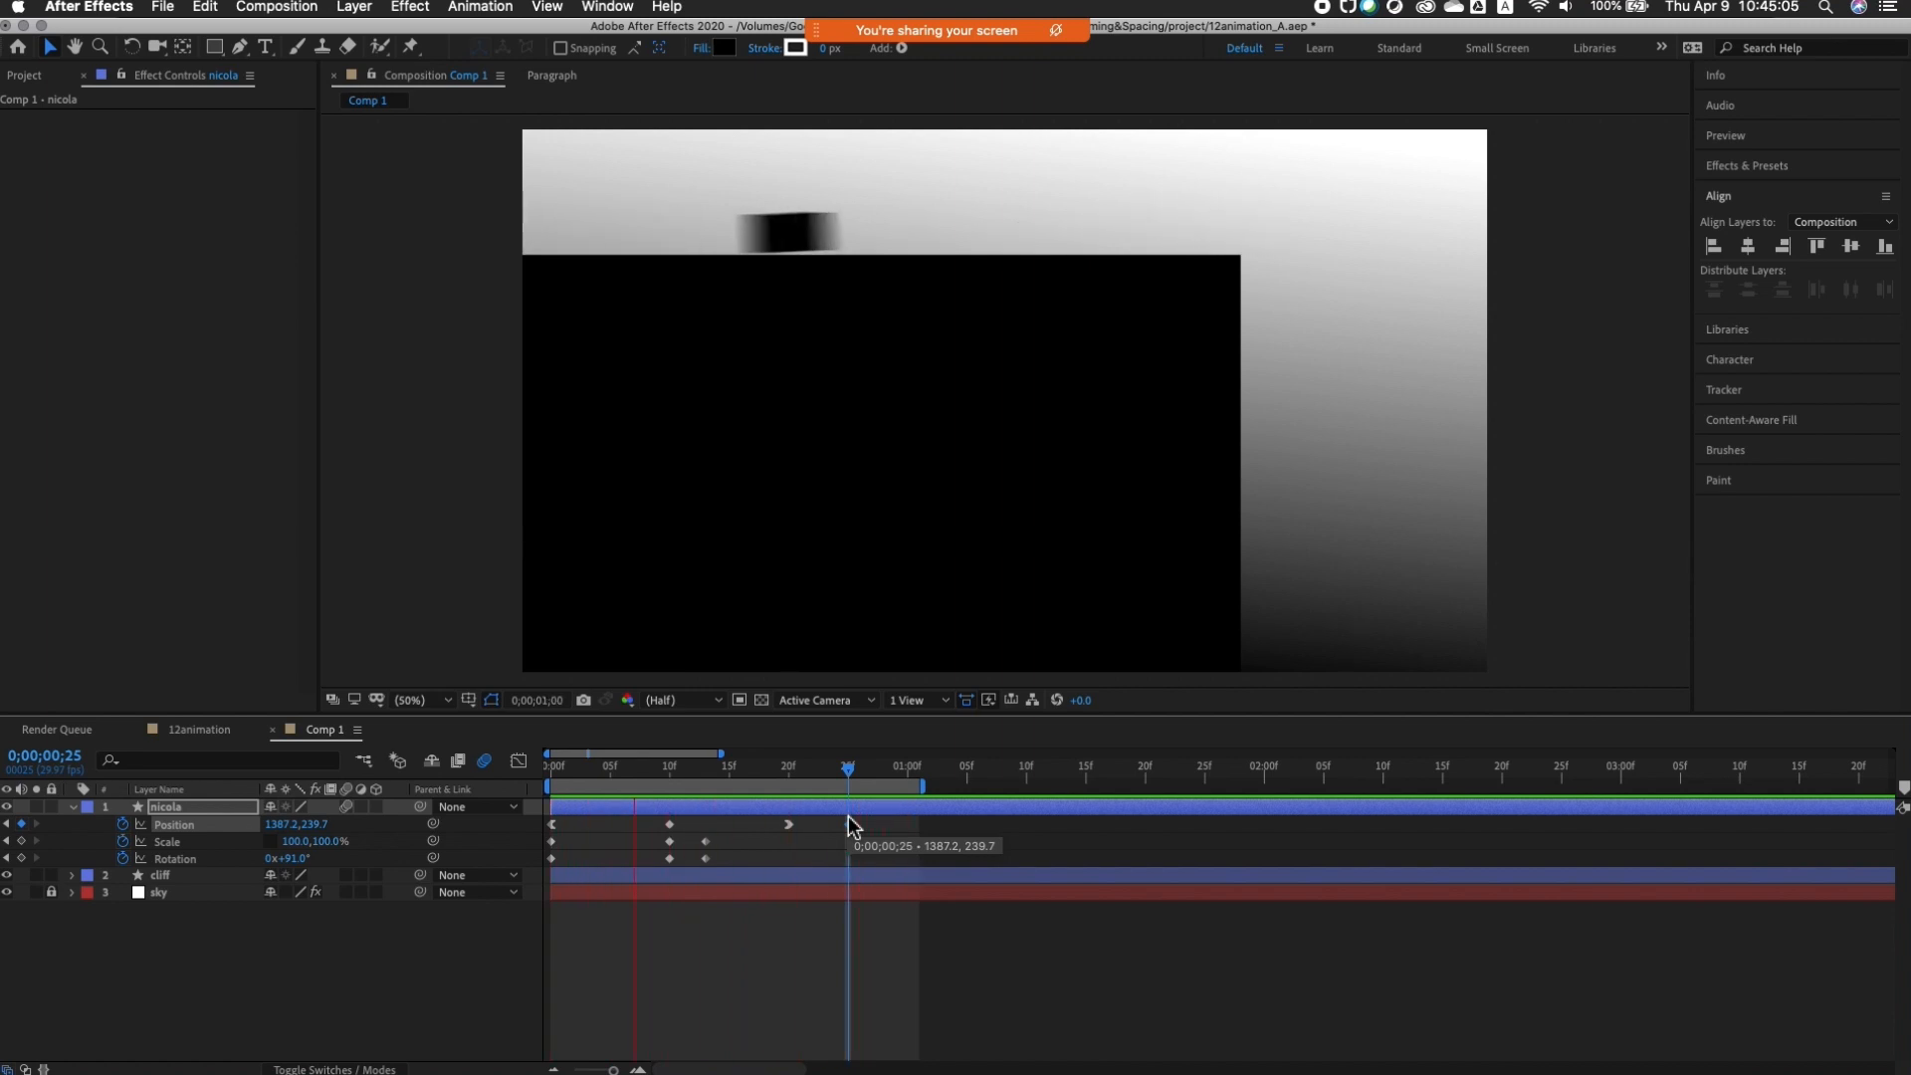
pyautogui.press('space')
pyautogui.click(851, 776)
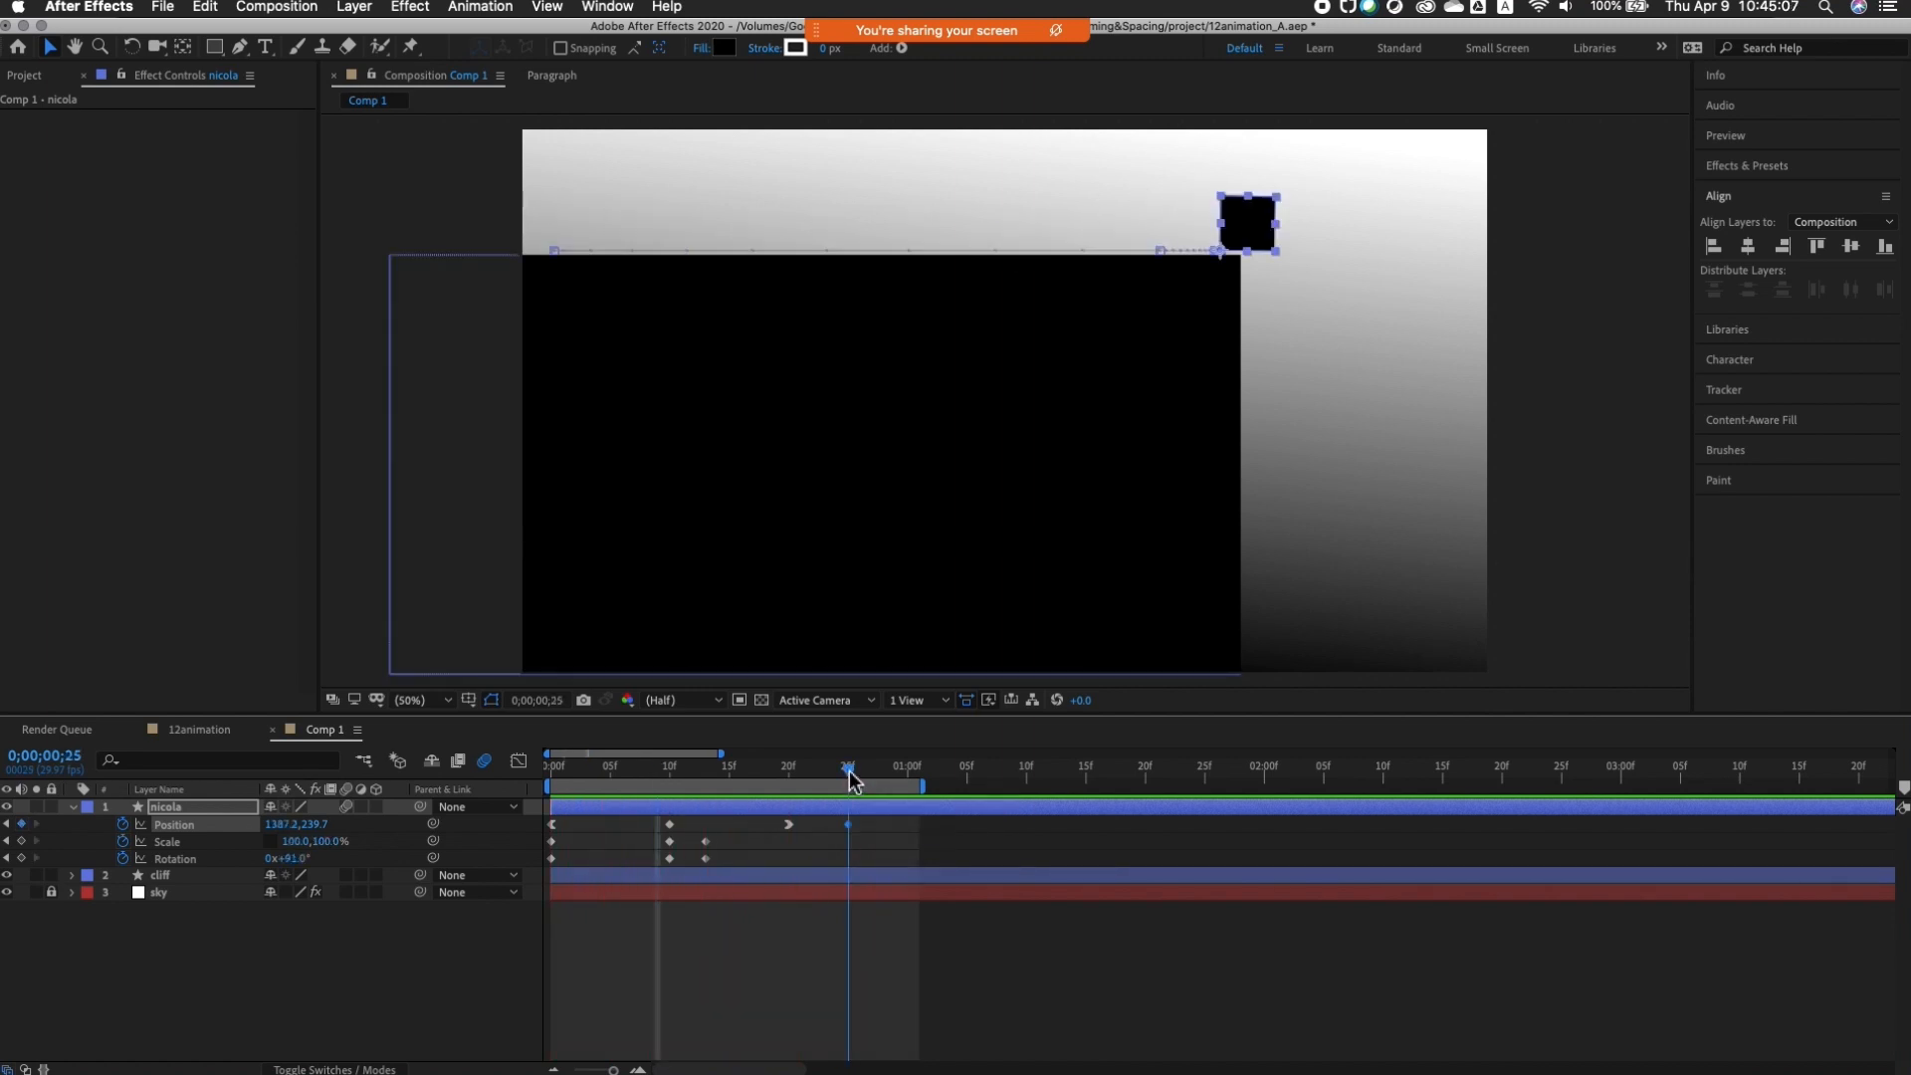
pyautogui.moveTo(1253, 230); pyautogui.dragTo(1259, 230)
pyautogui.press('space')
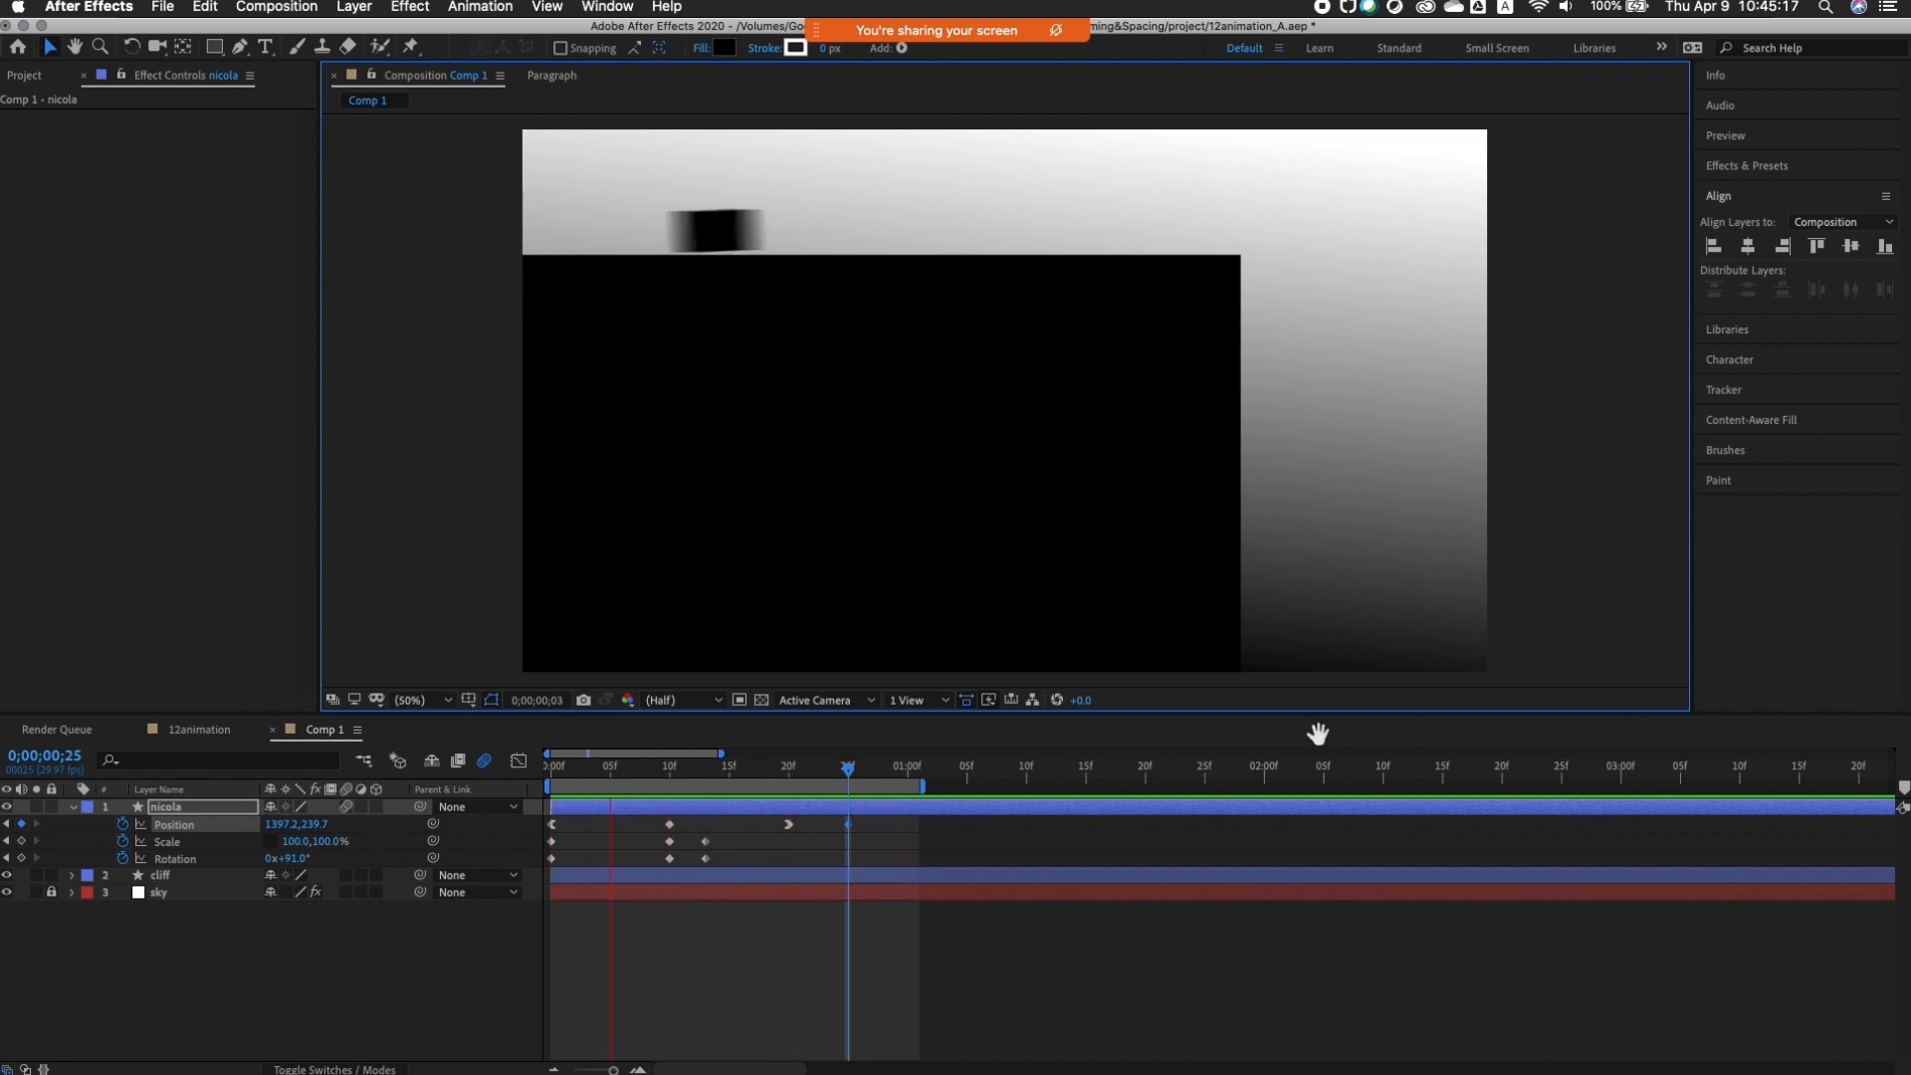
pyautogui.press('space')
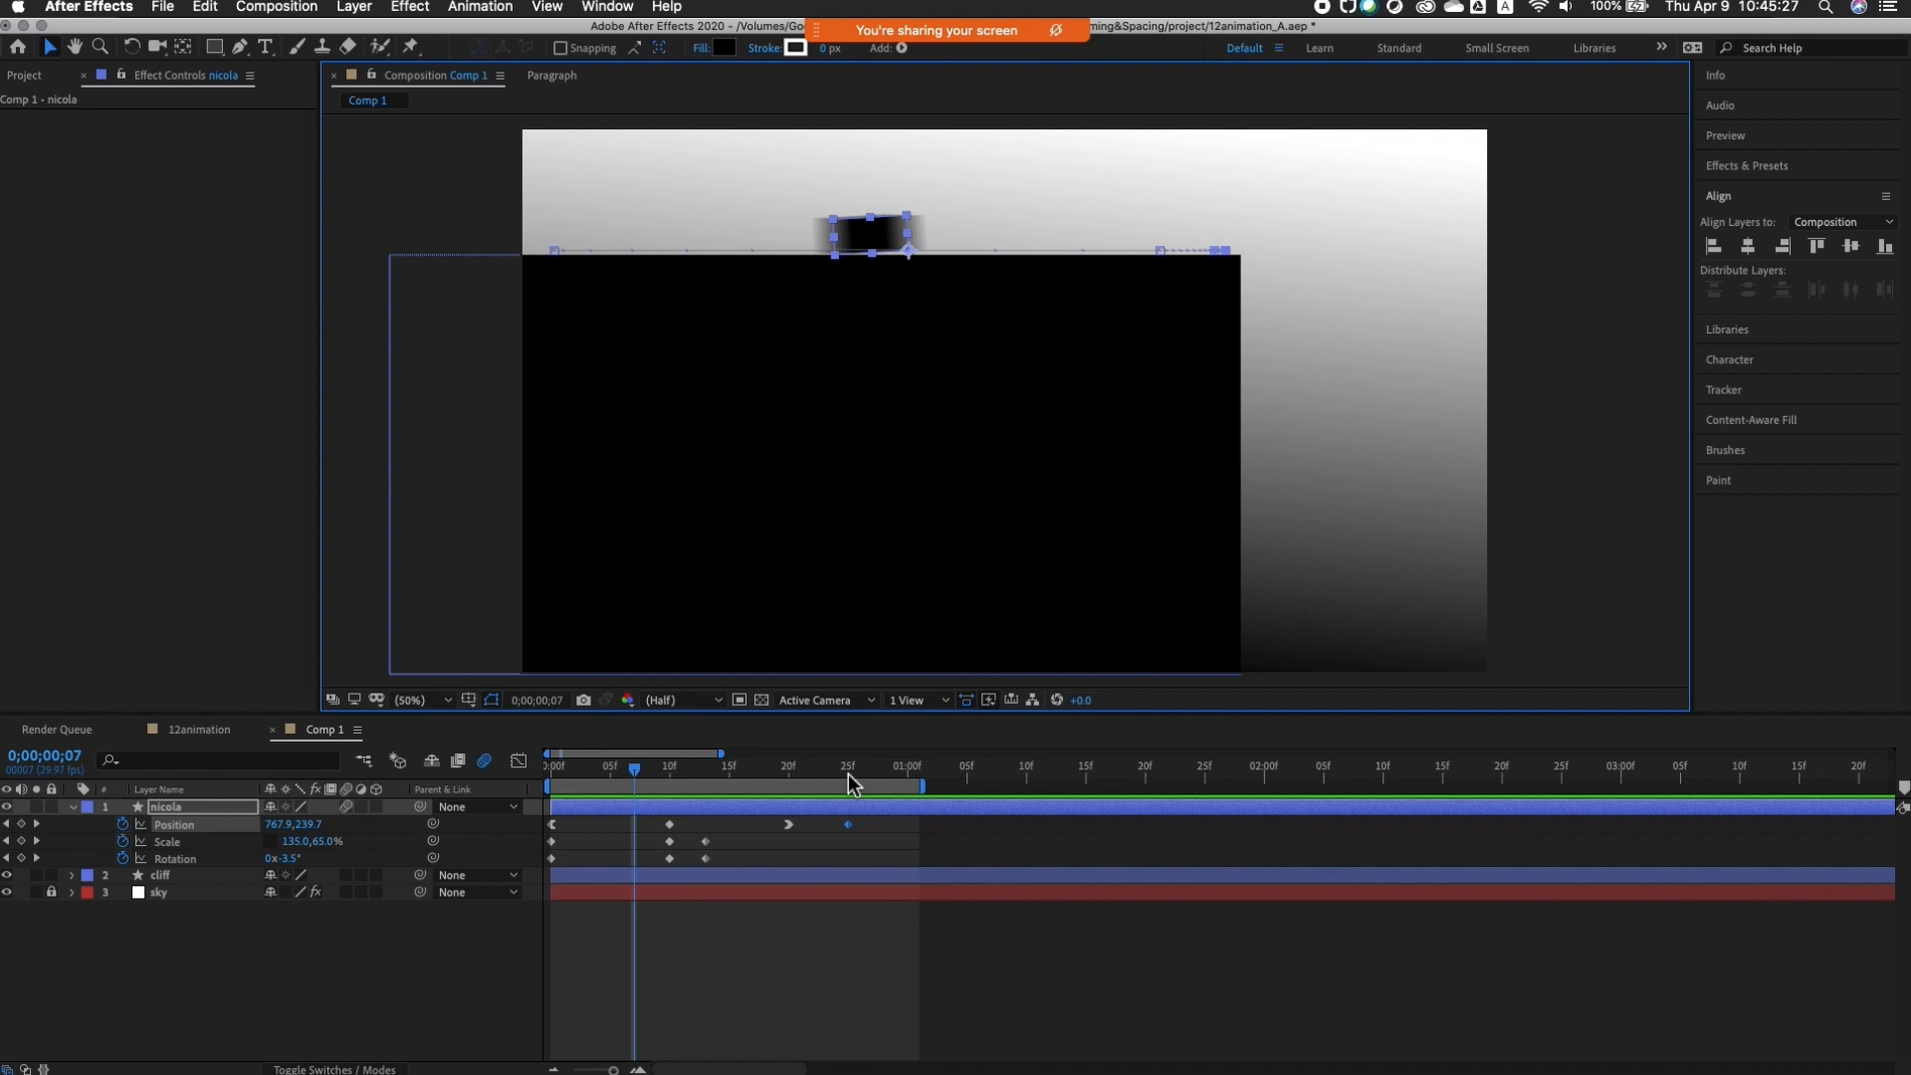
pyautogui.moveTo(826, 768); pyautogui.dragTo(550, 782)
pyautogui.press('space')
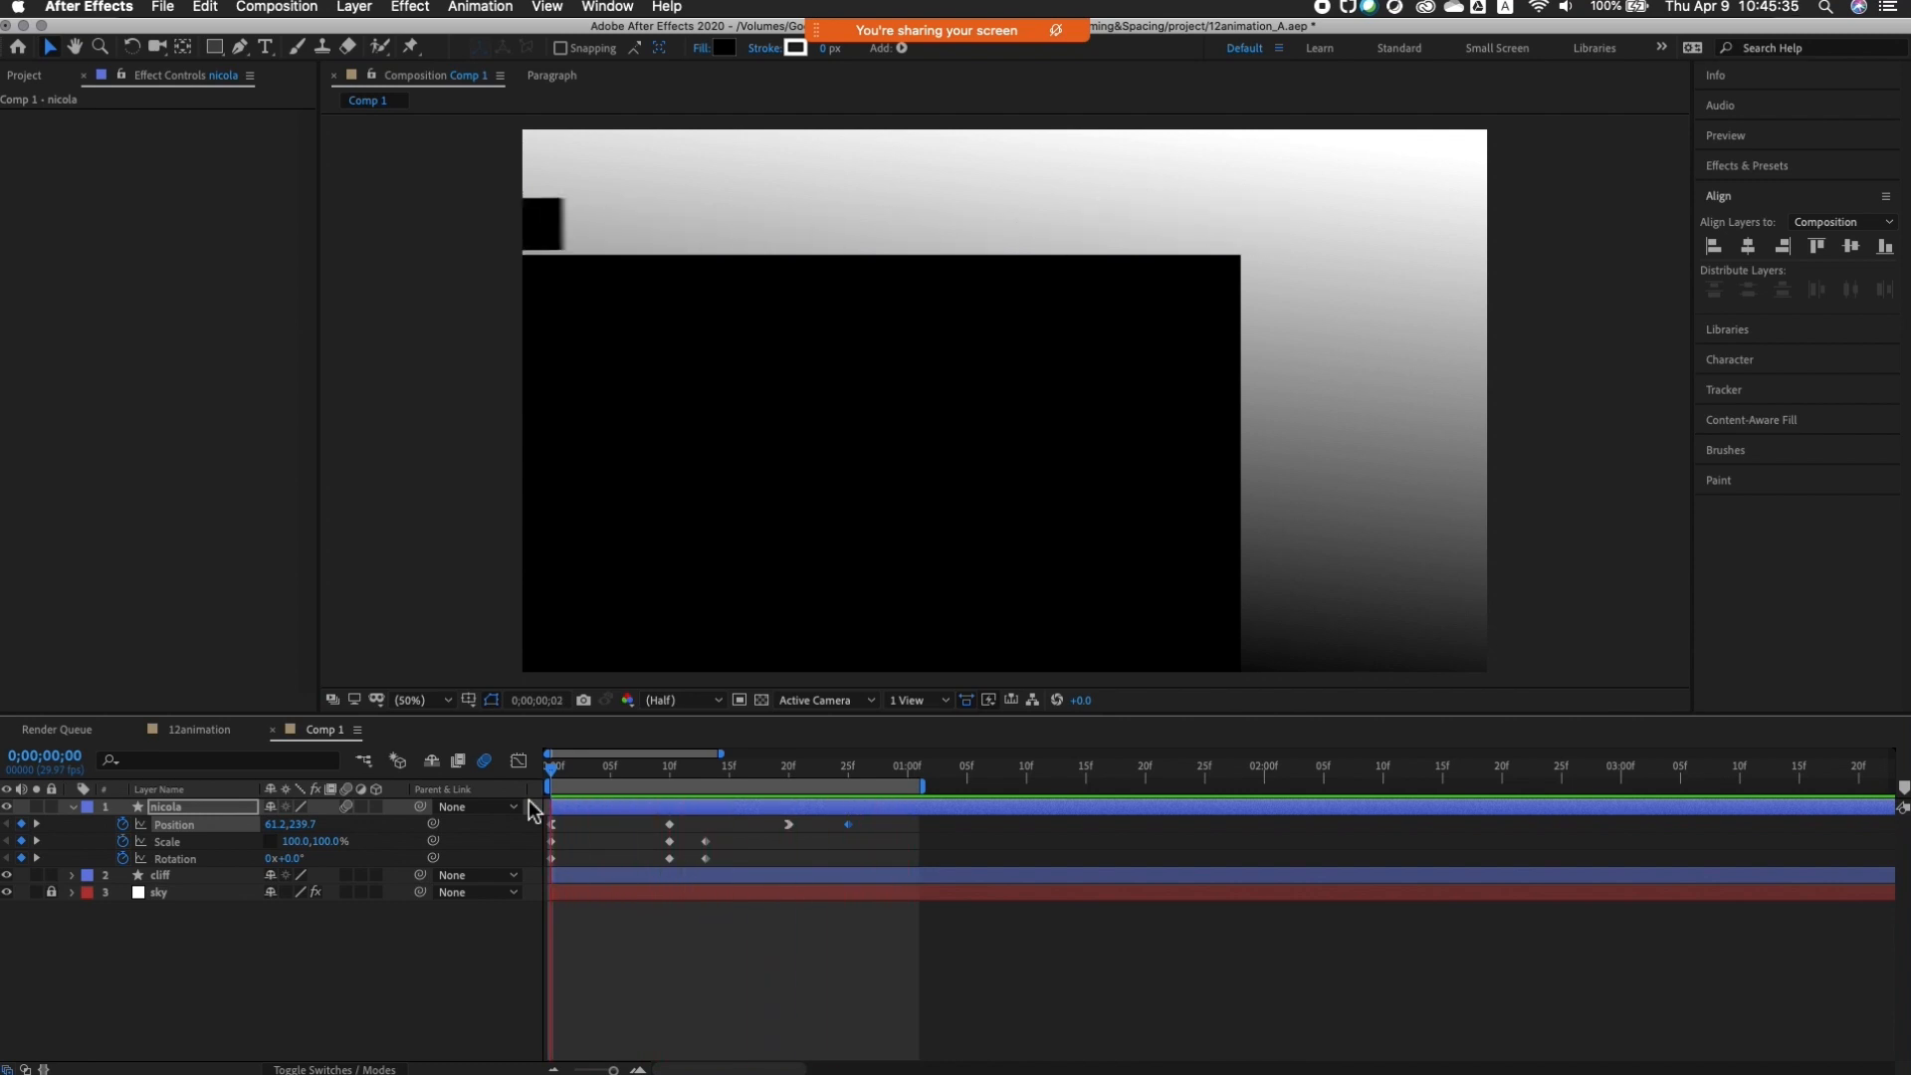
pyautogui.press('space')
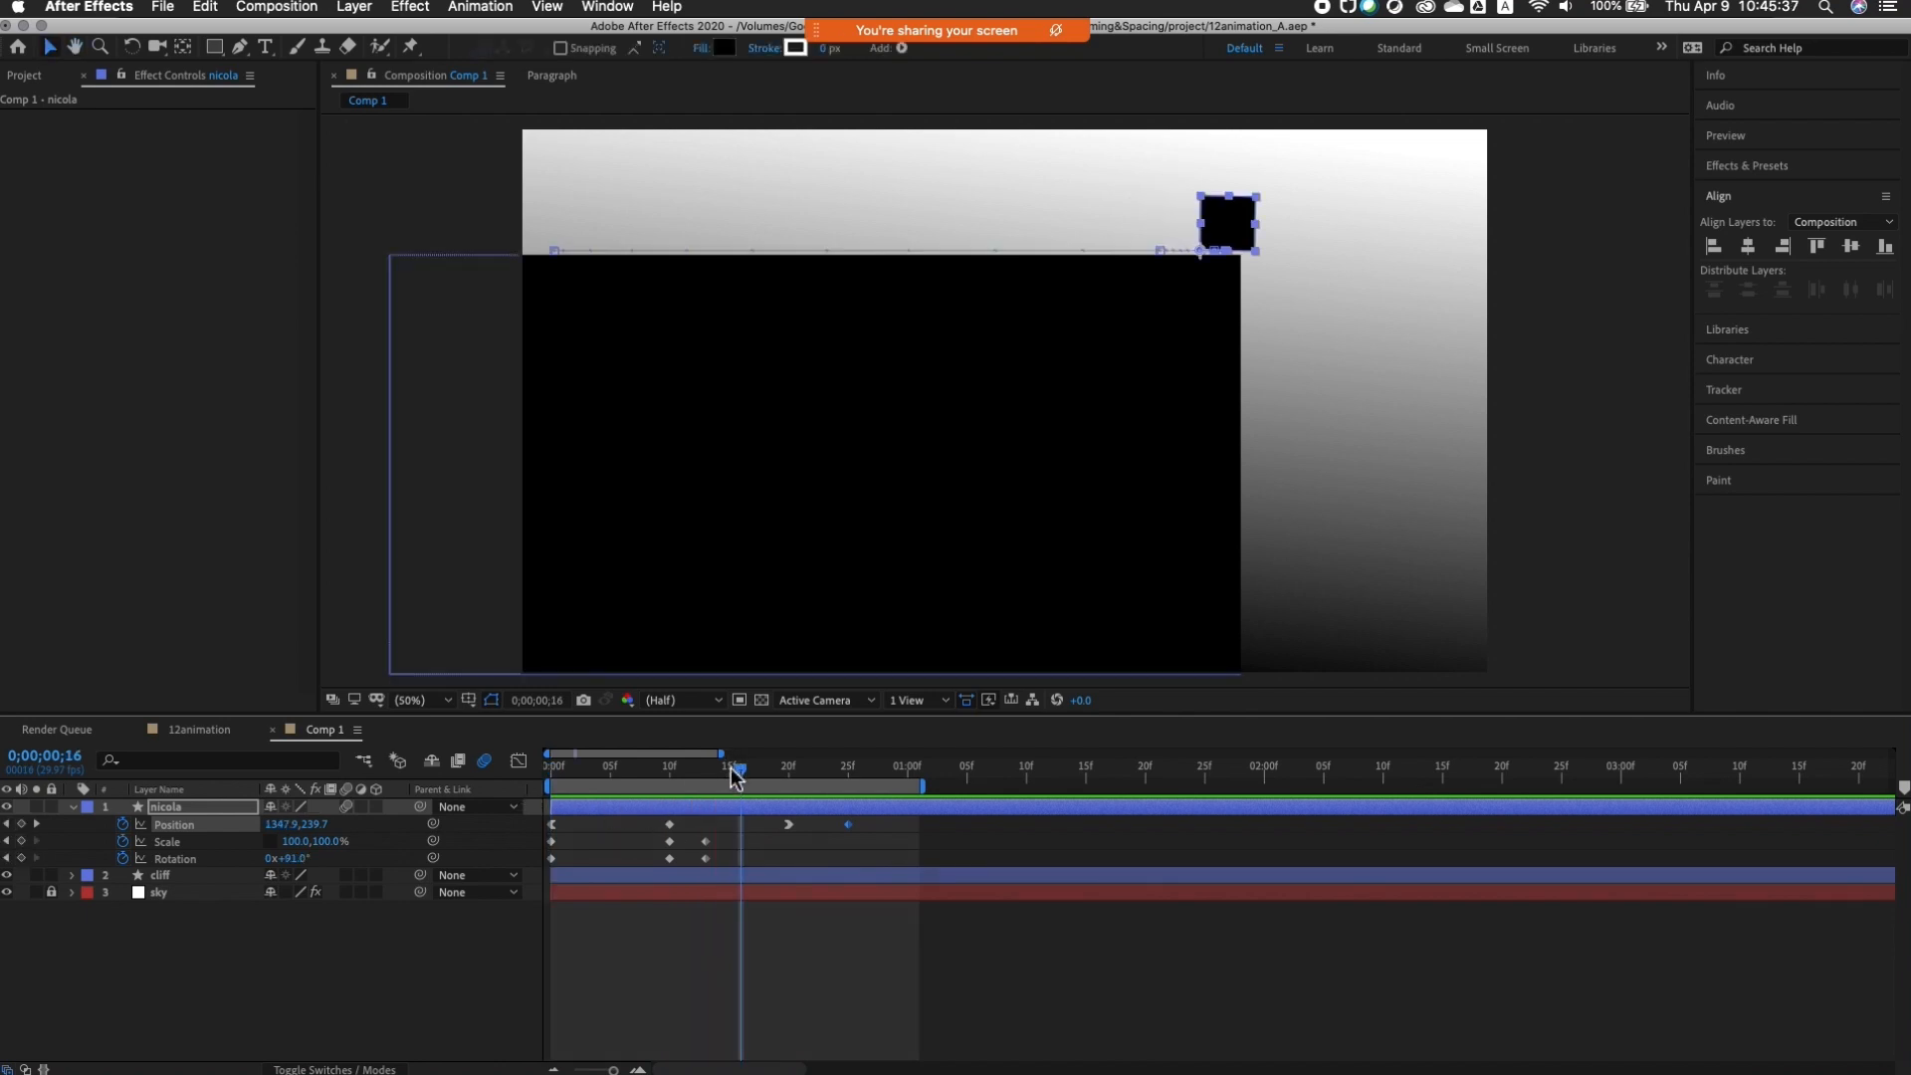